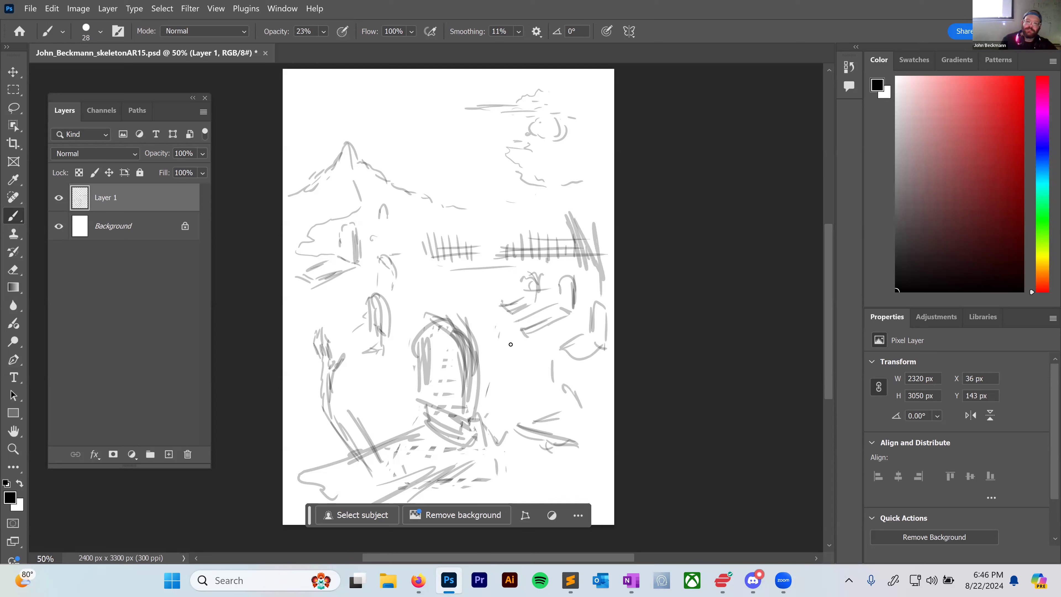
pyautogui.moveTo(510, 344); pyautogui.dragTo(567, 396)
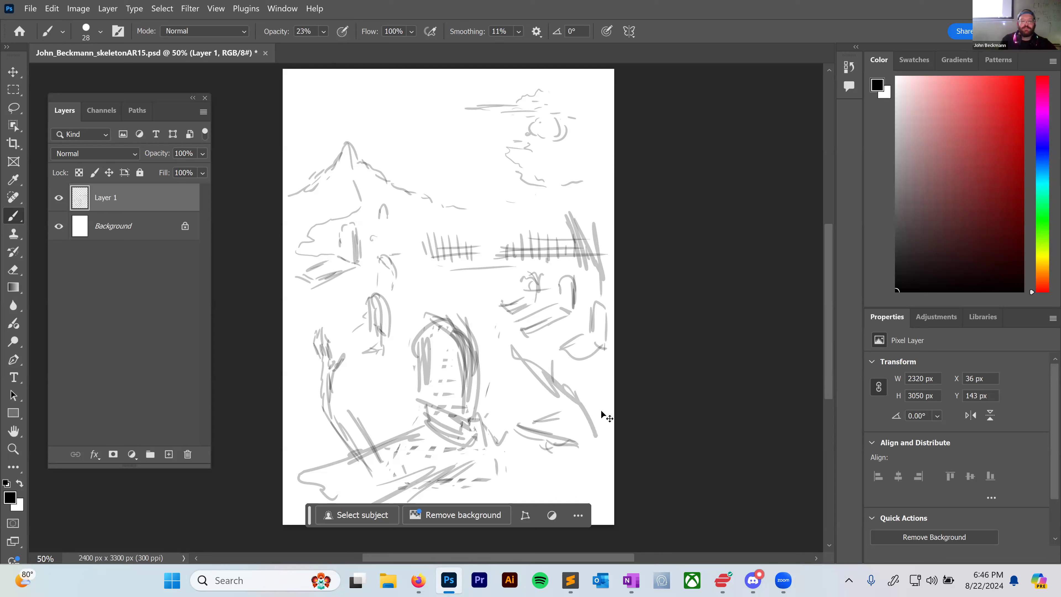
pyautogui.hotkey('ctrl', 'z')
pyautogui.hotkey('ctrl', 'z')
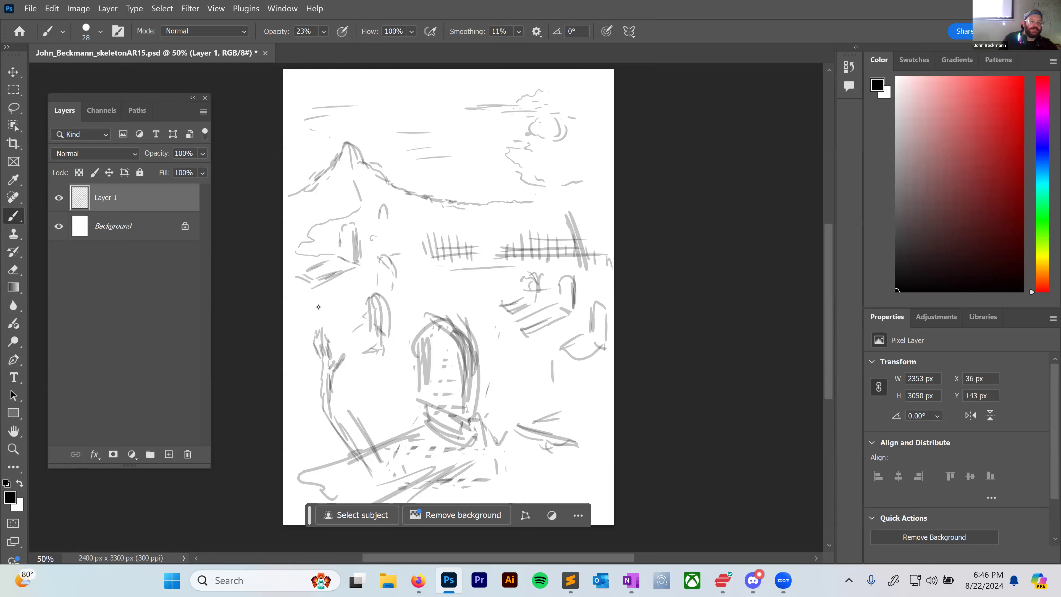
# Enlarge the brush to 190 px and add a new layer with default settings above the line sketch.
pyautogui.rightClick(489, 208)
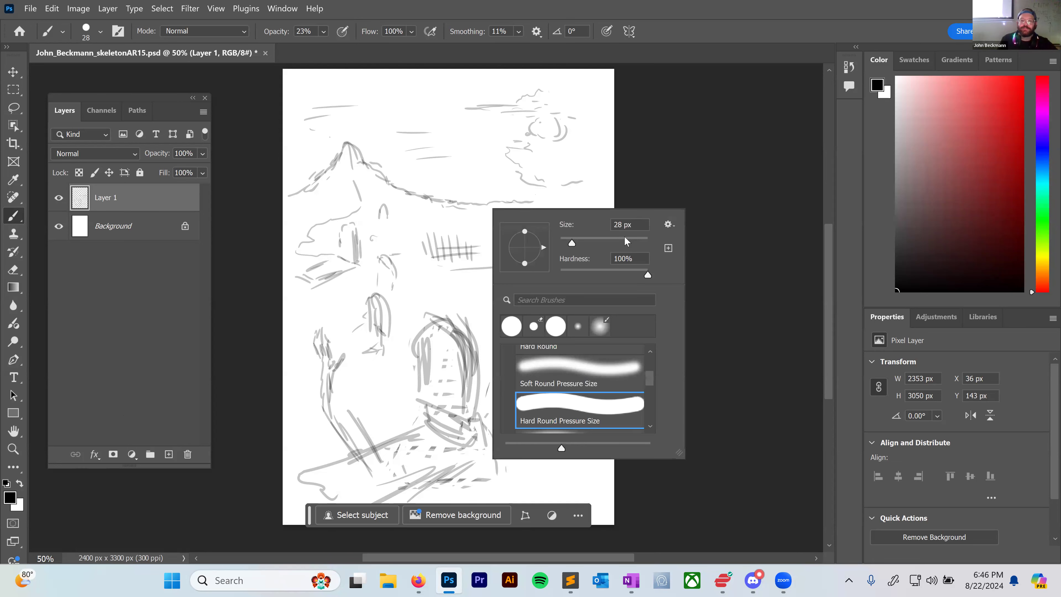
pyautogui.click(112, 10)
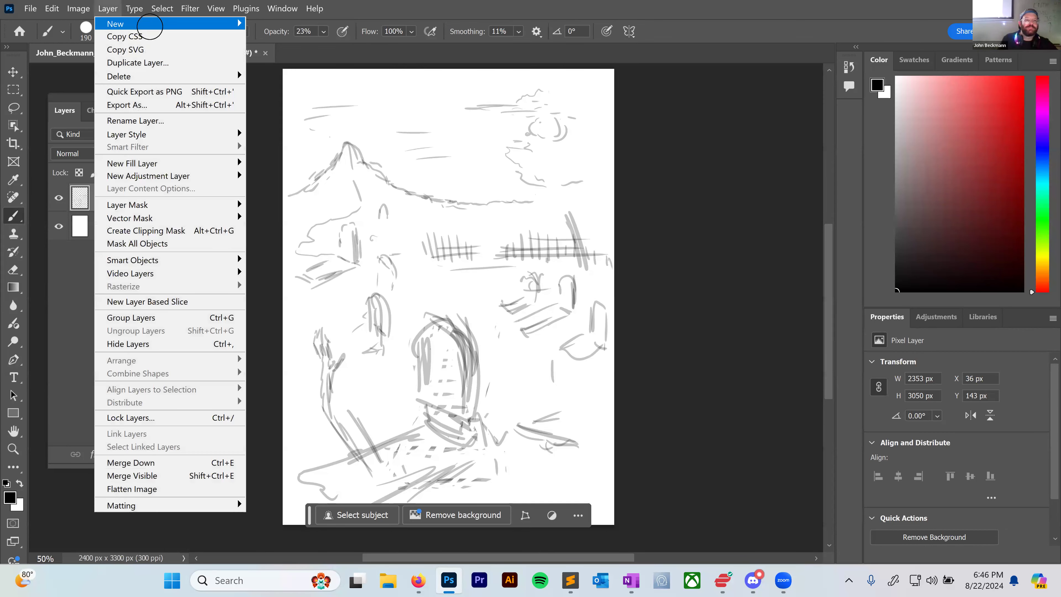
pyautogui.click(273, 23)
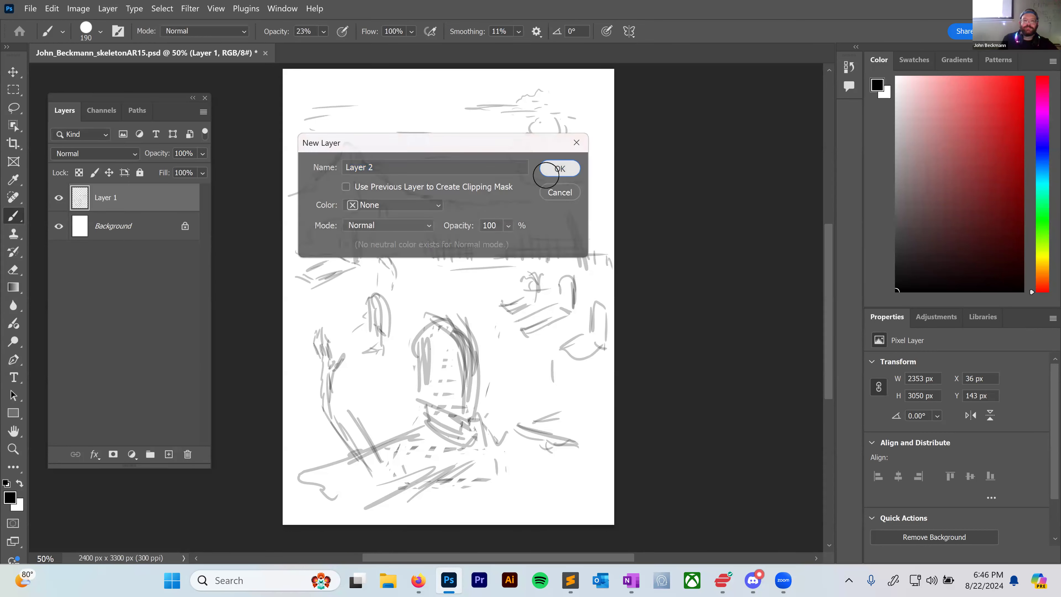
pyautogui.click(559, 166)
# Shade the large central headstone, its ground shadow, the two left headstones, the mountain slope and the fence base in light grey.
pyautogui.click(429, 439)
pyautogui.moveTo(429, 439)
pyautogui.mouseDown()
pyautogui.moveTo(442, 347)
pyautogui.moveTo(449, 383)
pyautogui.moveTo(428, 445)
pyautogui.moveTo(331, 477)
pyautogui.moveTo(435, 459)
pyautogui.moveTo(365, 492)
pyautogui.moveTo(335, 479)
pyautogui.moveTo(349, 462)
pyautogui.moveTo(296, 468)
pyautogui.moveTo(265, 438)
pyautogui.mouseUp()
pyautogui.moveTo(374, 314)
pyautogui.mouseDown()
pyautogui.moveTo(348, 338)
pyautogui.moveTo(351, 351)
pyautogui.moveTo(367, 308)
pyautogui.mouseUp()
pyautogui.moveTo(319, 267); pyautogui.dragTo(349, 234)
pyautogui.moveTo(342, 159)
pyautogui.mouseDown()
pyautogui.moveTo(292, 200)
pyautogui.moveTo(337, 174)
pyautogui.moveTo(345, 198)
pyautogui.moveTo(348, 174)
pyautogui.moveTo(357, 200)
pyautogui.moveTo(306, 209)
pyautogui.moveTo(308, 225)
pyautogui.moveTo(292, 224)
pyautogui.moveTo(289, 261)
pyautogui.mouseUp()
pyautogui.moveTo(454, 269); pyautogui.dragTo(603, 266)
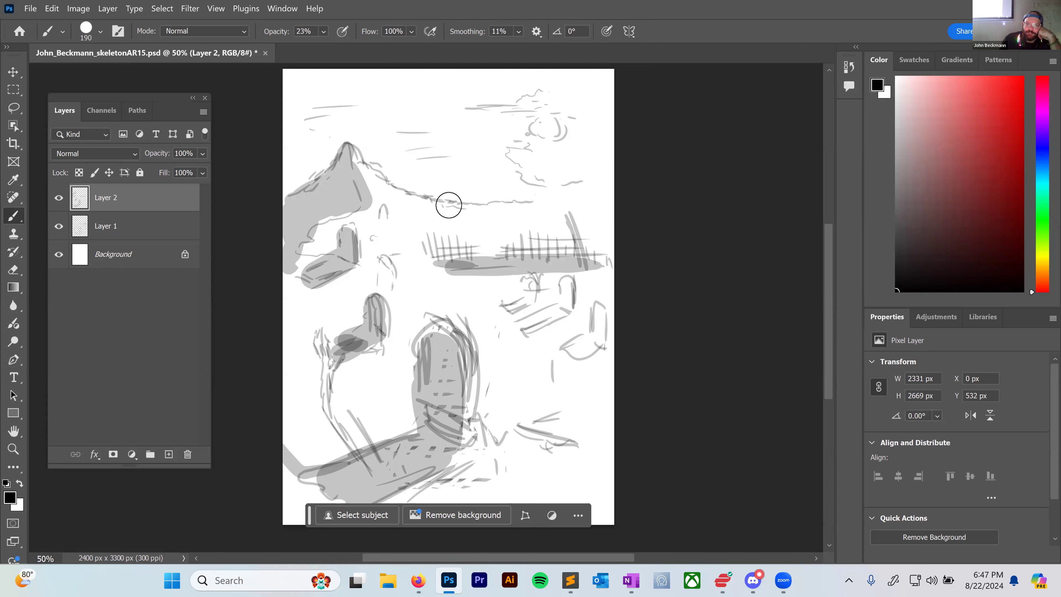
# Block in the large cloud around the moon and the small cloud streaks across the sky with light grey.
pyautogui.click(543, 183)
pyautogui.moveTo(538, 167)
pyautogui.mouseDown()
pyautogui.moveTo(569, 147)
pyautogui.moveTo(579, 167)
pyautogui.moveTo(595, 146)
pyautogui.moveTo(602, 162)
pyautogui.moveTo(606, 91)
pyautogui.moveTo(578, 110)
pyautogui.moveTo(605, 75)
pyautogui.moveTo(573, 100)
pyautogui.moveTo(444, 99)
pyautogui.mouseUp()
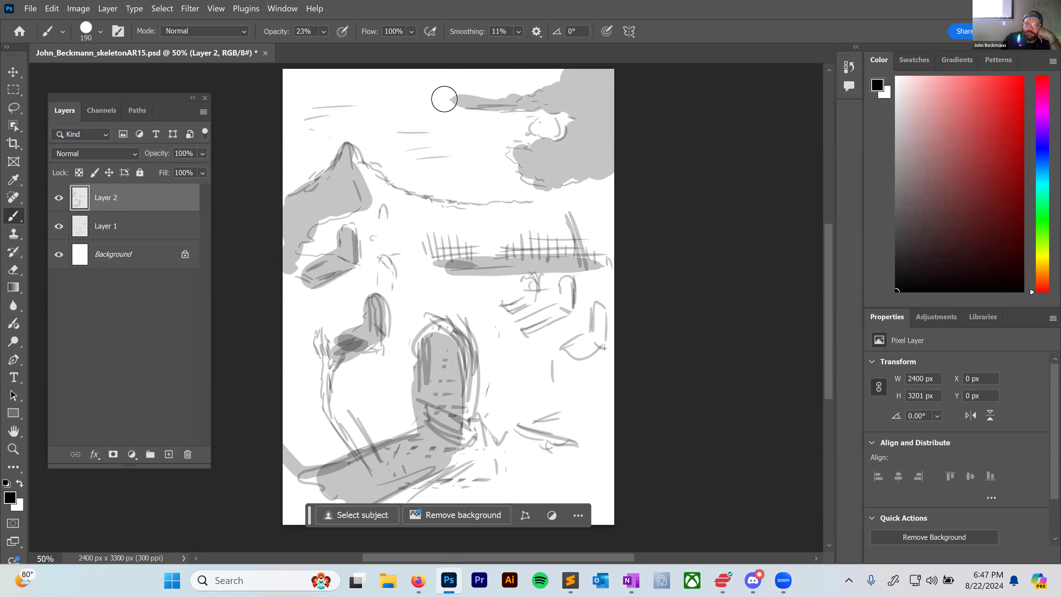
pyautogui.moveTo(396, 142)
pyautogui.mouseDown()
pyautogui.moveTo(450, 139)
pyautogui.moveTo(456, 145)
pyautogui.moveTo(434, 153)
pyautogui.moveTo(461, 159)
pyautogui.mouseUp()
pyautogui.moveTo(321, 119)
pyautogui.mouseDown()
pyautogui.moveTo(361, 103)
pyautogui.moveTo(341, 94)
pyautogui.moveTo(378, 96)
pyautogui.mouseUp()
# Shade the three small headstones on the right with their cast shadows, and the ground mark below them, in light grey.
pyautogui.moveTo(572, 306)
pyautogui.mouseDown()
pyautogui.moveTo(566, 299)
pyautogui.moveTo(545, 343)
pyautogui.mouseUp()
pyautogui.moveTo(602, 315); pyautogui.dragTo(601, 365)
pyautogui.moveTo(532, 282)
pyautogui.mouseDown()
pyautogui.moveTo(534, 304)
pyautogui.moveTo(511, 332)
pyautogui.mouseUp()
pyautogui.moveTo(539, 448); pyautogui.dragTo(555, 437)
# Paint a second, darker tone over the central headstone and its shadow, and over the smaller headstones on both sides.
pyautogui.scroll(-2, 469, 386)
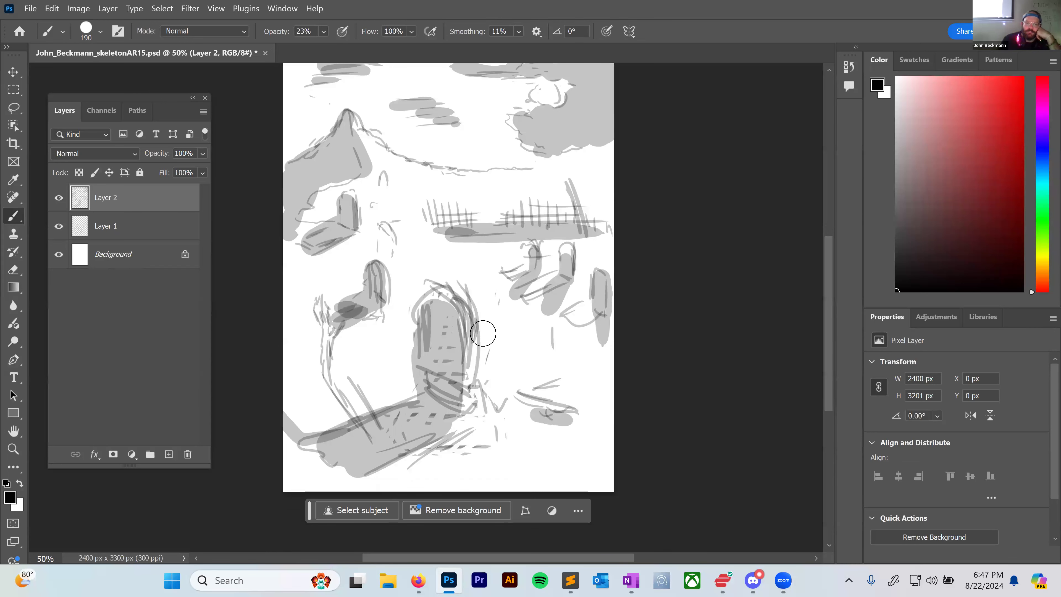
pyautogui.moveTo(351, 441); pyautogui.dragTo(352, 444)
pyautogui.moveTo(420, 421)
pyautogui.mouseDown()
pyautogui.moveTo(380, 433)
pyautogui.moveTo(436, 334)
pyautogui.moveTo(452, 385)
pyautogui.moveTo(438, 414)
pyautogui.moveTo(397, 438)
pyautogui.moveTo(441, 379)
pyautogui.moveTo(438, 355)
pyautogui.moveTo(395, 430)
pyautogui.moveTo(431, 433)
pyautogui.mouseUp()
pyautogui.moveTo(345, 194)
pyautogui.mouseDown()
pyautogui.moveTo(356, 220)
pyautogui.moveTo(350, 212)
pyautogui.moveTo(319, 241)
pyautogui.moveTo(370, 286)
pyautogui.moveTo(373, 274)
pyautogui.moveTo(351, 309)
pyautogui.mouseUp()
pyautogui.moveTo(566, 245)
pyautogui.mouseDown()
pyautogui.moveTo(559, 293)
pyautogui.moveTo(575, 278)
pyautogui.moveTo(604, 293)
pyautogui.moveTo(602, 318)
pyautogui.moveTo(537, 271)
pyautogui.moveTo(525, 282)
pyautogui.mouseUp()
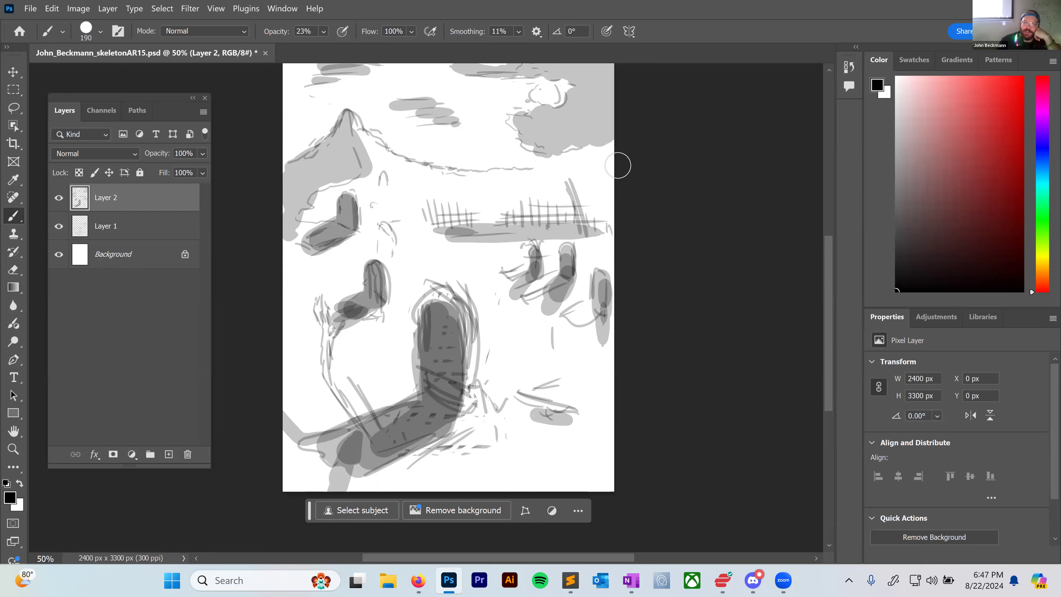
# Darken the mountain's shadow side and the core of the central headstone, and shade along the skeleton arm.
pyautogui.scroll(2, 533, 254)
pyautogui.moveTo(350, 173)
pyautogui.mouseDown()
pyautogui.moveTo(289, 254)
pyautogui.moveTo(344, 185)
pyautogui.mouseUp()
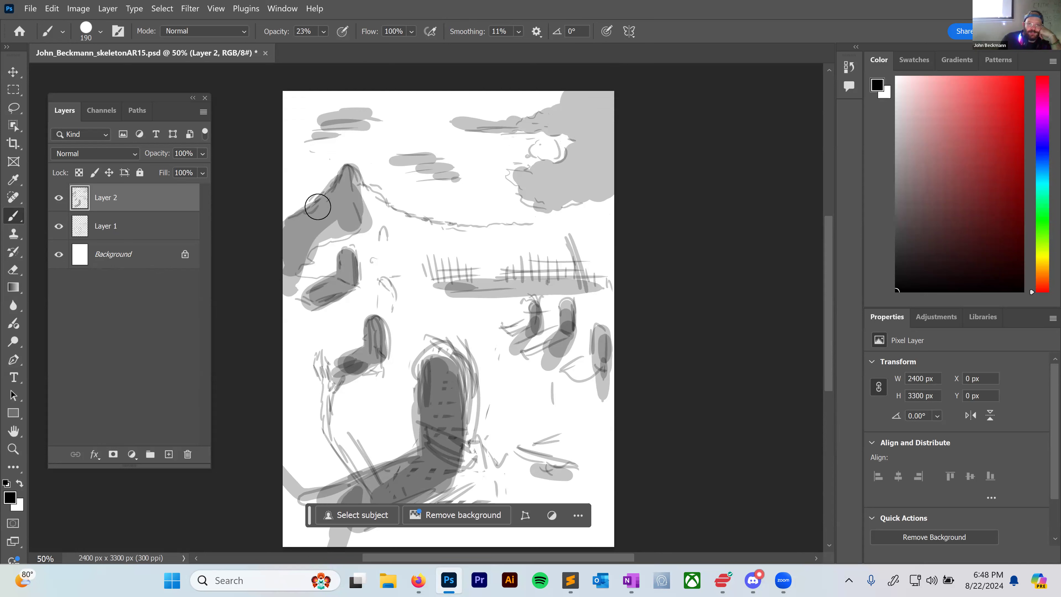
pyautogui.moveTo(344, 175)
pyautogui.mouseDown()
pyautogui.moveTo(303, 240)
pyautogui.moveTo(292, 230)
pyautogui.moveTo(340, 171)
pyautogui.moveTo(259, 262)
pyautogui.mouseUp()
pyautogui.moveTo(437, 392)
pyautogui.mouseDown()
pyautogui.moveTo(443, 422)
pyautogui.moveTo(447, 363)
pyautogui.moveTo(444, 471)
pyautogui.moveTo(416, 480)
pyautogui.moveTo(338, 449)
pyautogui.moveTo(362, 486)
pyautogui.moveTo(330, 442)
pyautogui.mouseUp()
pyautogui.moveTo(320, 376)
pyautogui.mouseDown()
pyautogui.moveTo(329, 454)
pyautogui.moveTo(325, 435)
pyautogui.moveTo(366, 491)
pyautogui.mouseUp()
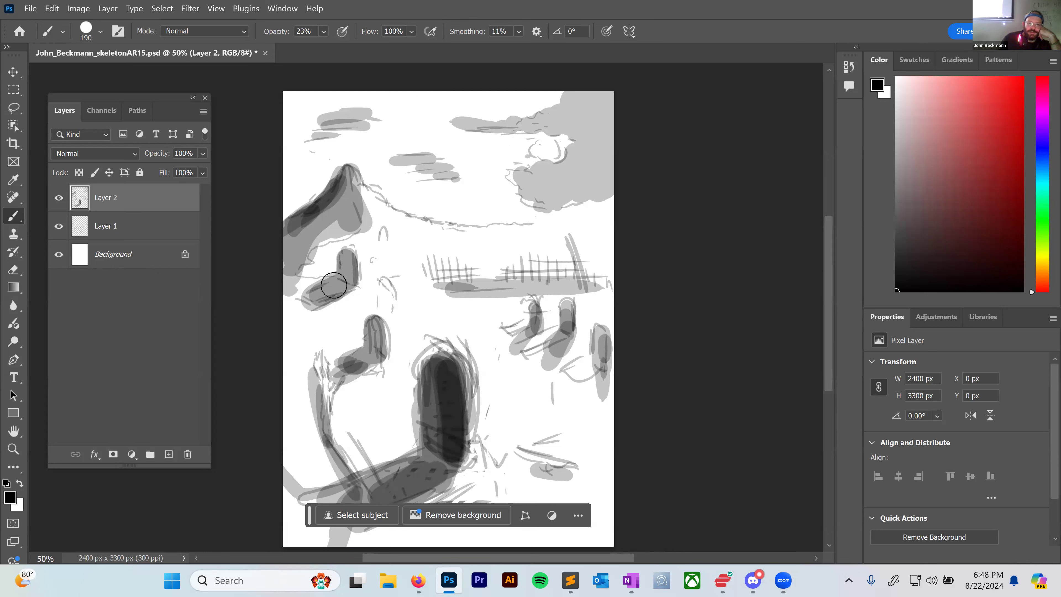
# Deepen the dark cores of the small headstones on both sides with another brush pass.
pyautogui.moveTo(349, 271); pyautogui.dragTo(349, 288)
pyautogui.moveTo(376, 346); pyautogui.dragTo(375, 330)
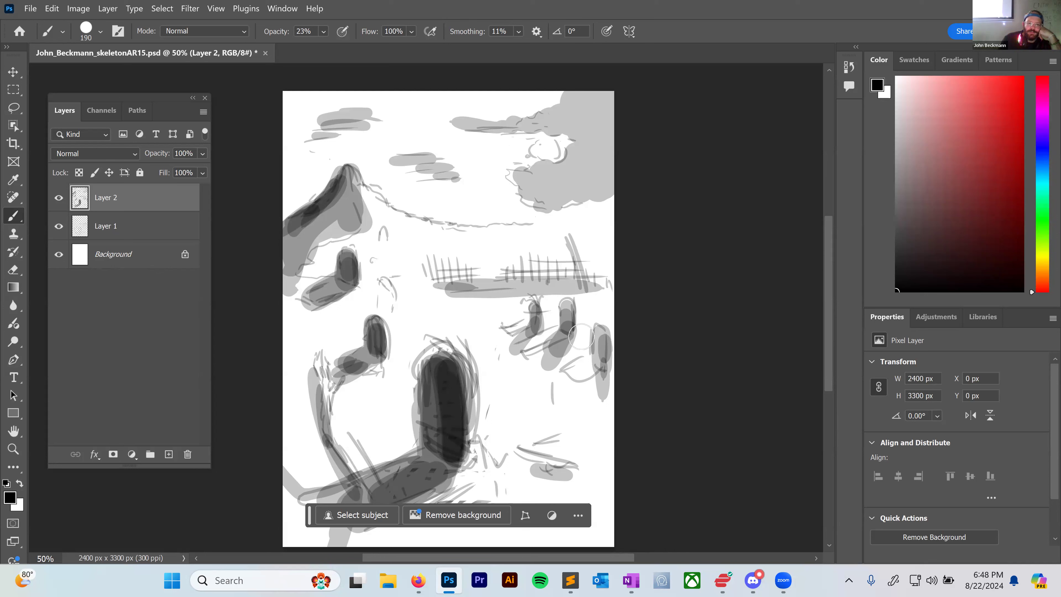
pyautogui.moveTo(569, 330)
pyautogui.mouseDown()
pyautogui.moveTo(567, 312)
pyautogui.moveTo(601, 360)
pyautogui.moveTo(601, 343)
pyautogui.mouseUp()
pyautogui.moveTo(537, 309); pyautogui.dragTo(536, 323)
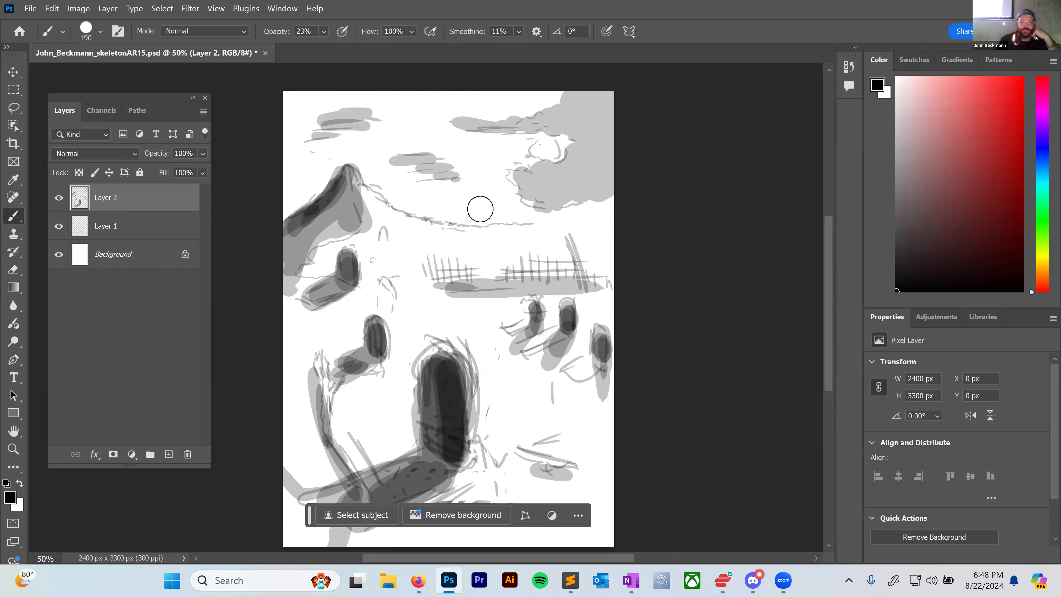
# Add another new layer with default settings on top and set the brush size to 432 px.
pyautogui.scroll(-3, 481, 209)
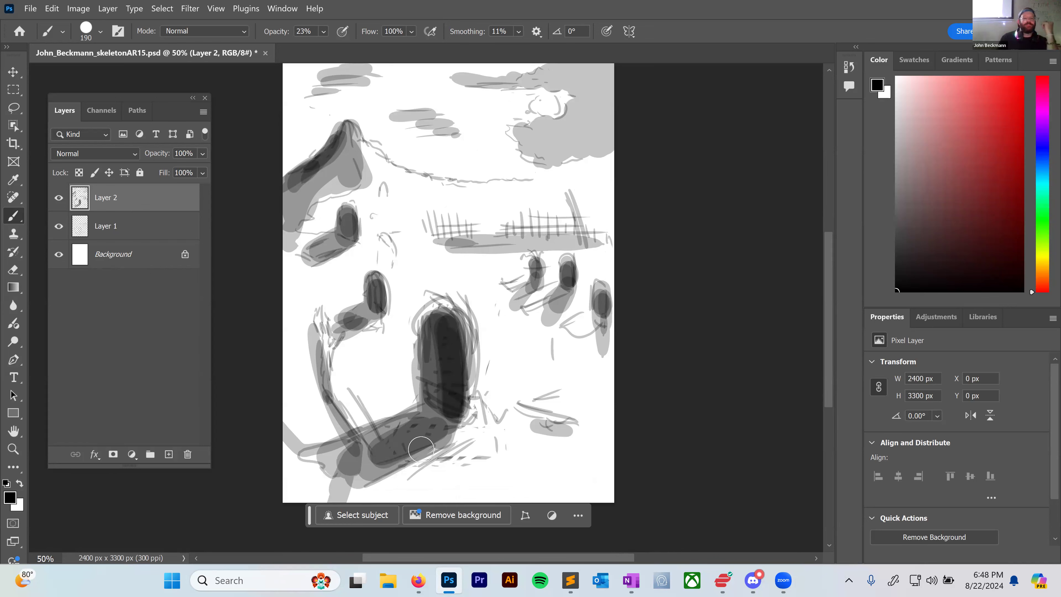
pyautogui.click(109, 8)
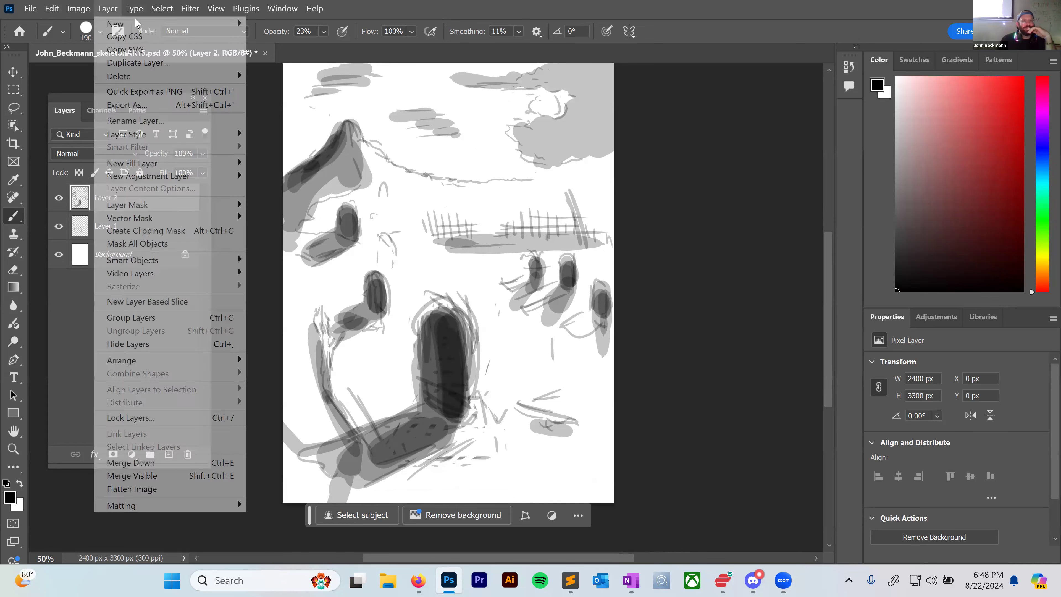
pyautogui.moveTo(225, 23)
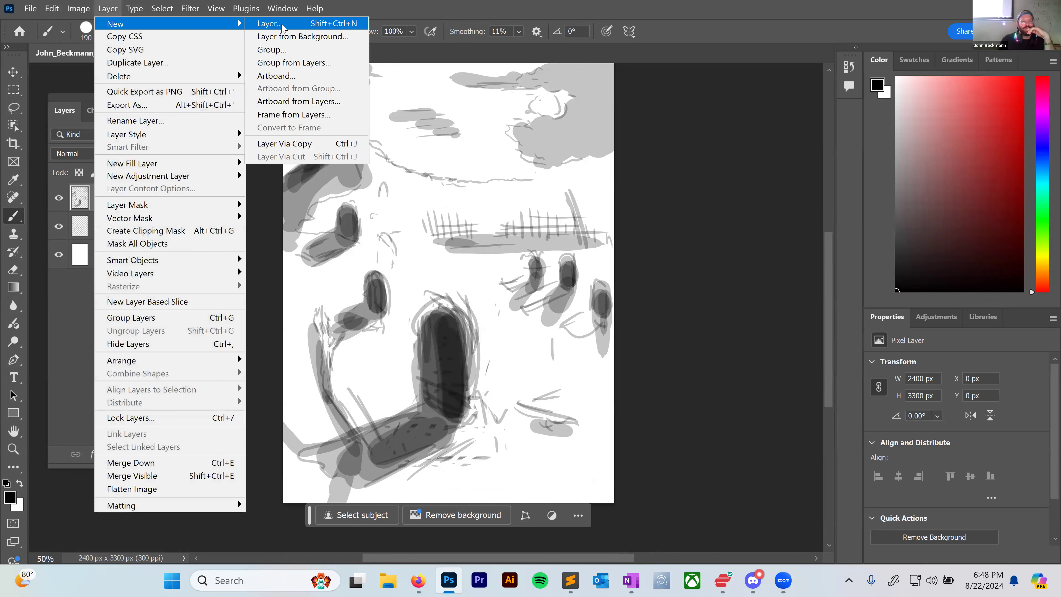
pyautogui.click(284, 23)
pyautogui.click(569, 168)
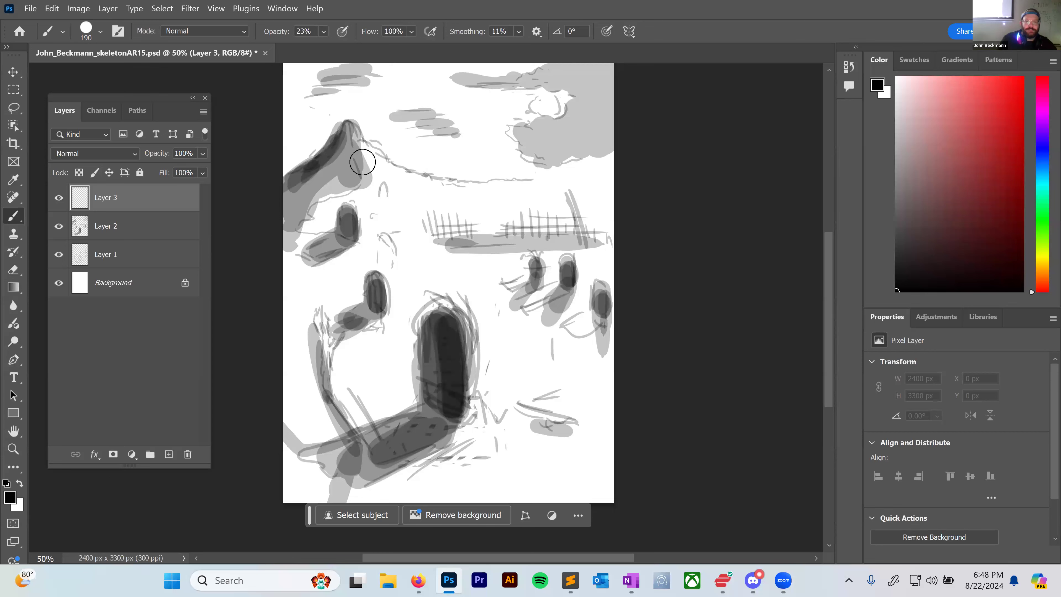
pyautogui.rightClick(417, 276)
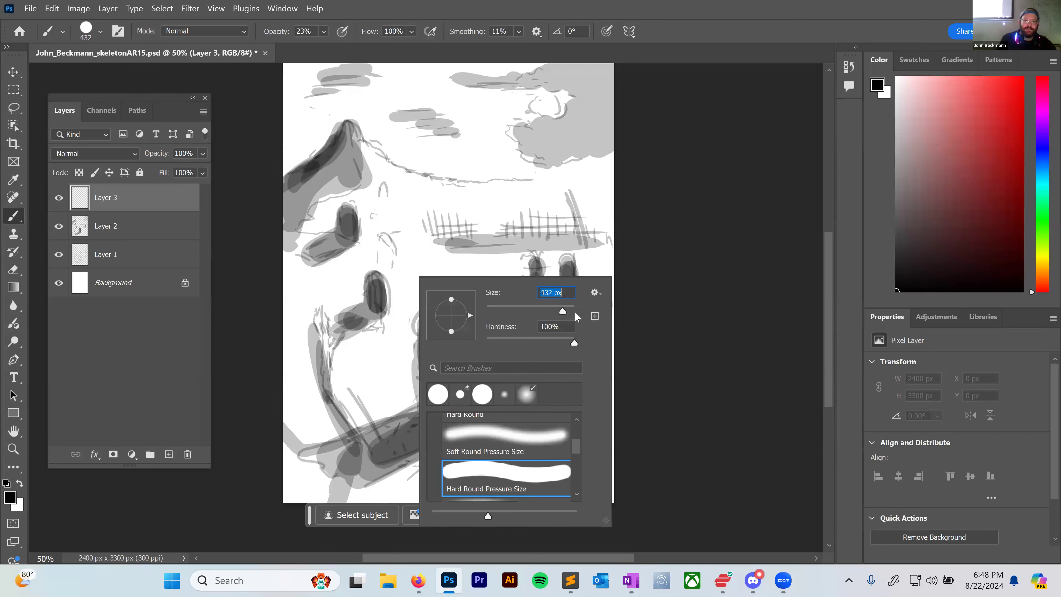
# Wash grey over the mountain and all the ground below the horizon, and erase the overspill above the peak.
pyautogui.moveTo(353, 218)
pyautogui.mouseDown()
pyautogui.moveTo(350, 200)
pyautogui.moveTo(312, 331)
pyautogui.moveTo(391, 285)
pyautogui.moveTo(411, 241)
pyautogui.moveTo(387, 205)
pyautogui.moveTo(399, 197)
pyautogui.moveTo(501, 226)
pyautogui.moveTo(530, 213)
pyautogui.moveTo(593, 217)
pyautogui.moveTo(598, 240)
pyautogui.moveTo(472, 280)
pyautogui.moveTo(418, 273)
pyautogui.moveTo(585, 303)
pyautogui.moveTo(317, 318)
pyautogui.moveTo(334, 332)
pyautogui.moveTo(585, 376)
pyautogui.moveTo(584, 397)
pyautogui.moveTo(334, 431)
pyautogui.moveTo(376, 459)
pyautogui.mouseUp()
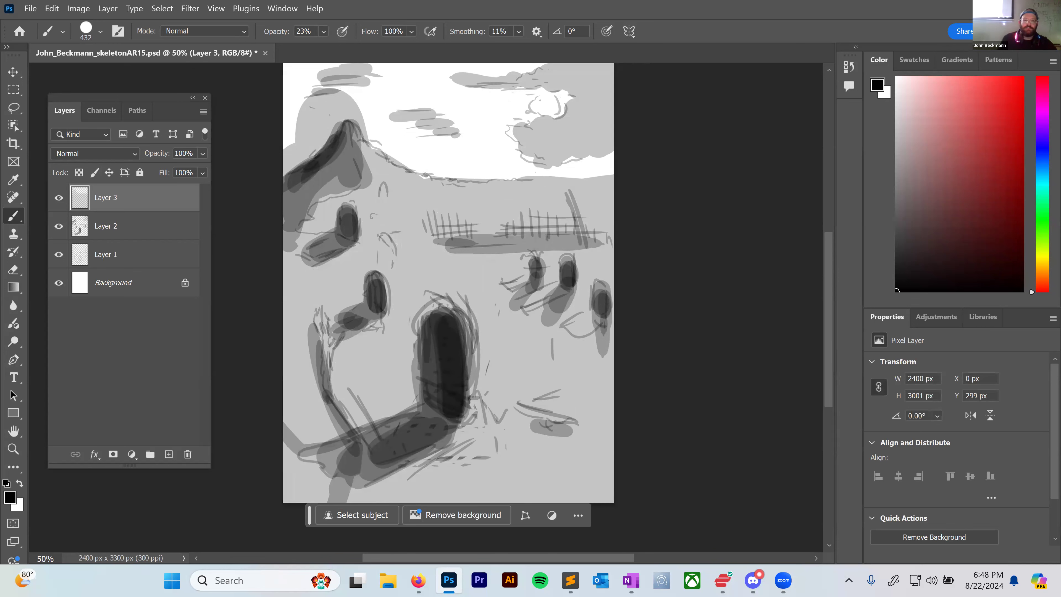
pyautogui.scroll(2, 448, 292)
pyautogui.press('e')
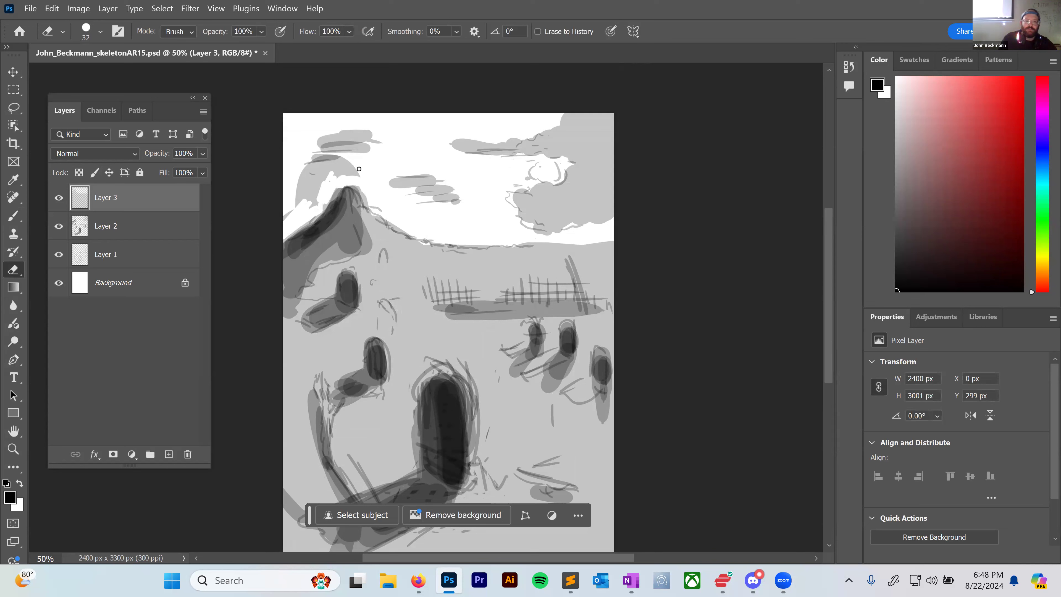
pyautogui.moveTo(317, 185)
pyautogui.mouseDown()
pyautogui.moveTo(341, 158)
pyautogui.moveTo(303, 171)
pyautogui.mouseUp()
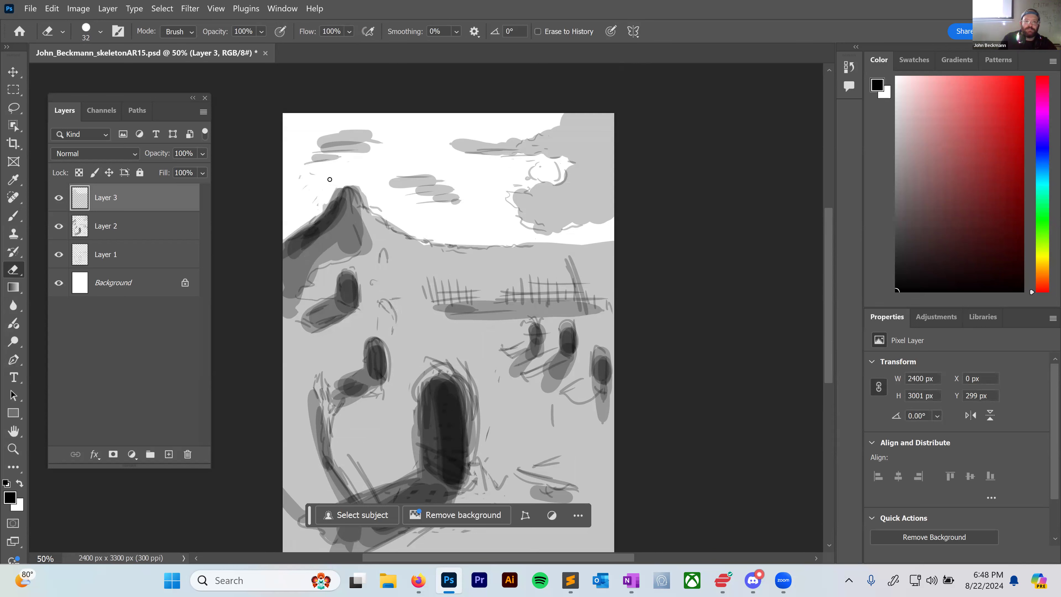
# Brush grey tone around the sky, leaving the middle white, and darken its edges and corners on both sides.
pyautogui.press('b')
pyautogui.moveTo(326, 138)
pyautogui.mouseDown()
pyautogui.moveTo(347, 121)
pyautogui.moveTo(288, 200)
pyautogui.moveTo(345, 172)
pyautogui.moveTo(447, 237)
pyautogui.moveTo(580, 234)
pyautogui.mouseUp()
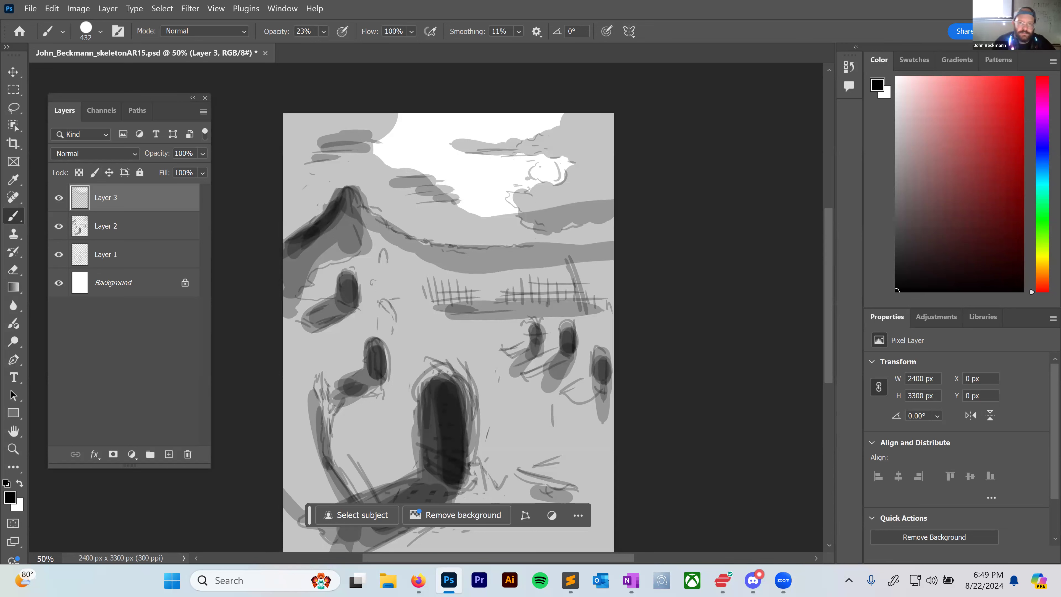
pyautogui.moveTo(367, 94); pyautogui.dragTo(556, 79)
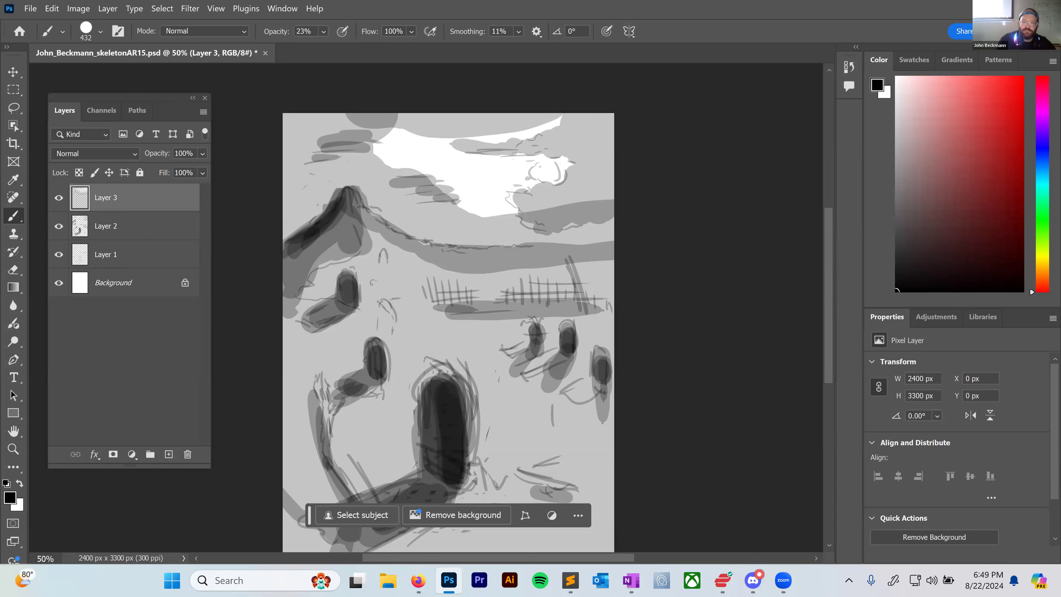
pyautogui.moveTo(603, 119); pyautogui.dragTo(605, 234)
pyautogui.moveTo(604, 167)
pyautogui.mouseDown()
pyautogui.moveTo(593, 196)
pyautogui.moveTo(572, 209)
pyautogui.mouseUp()
pyautogui.moveTo(610, 115); pyautogui.dragTo(609, 144)
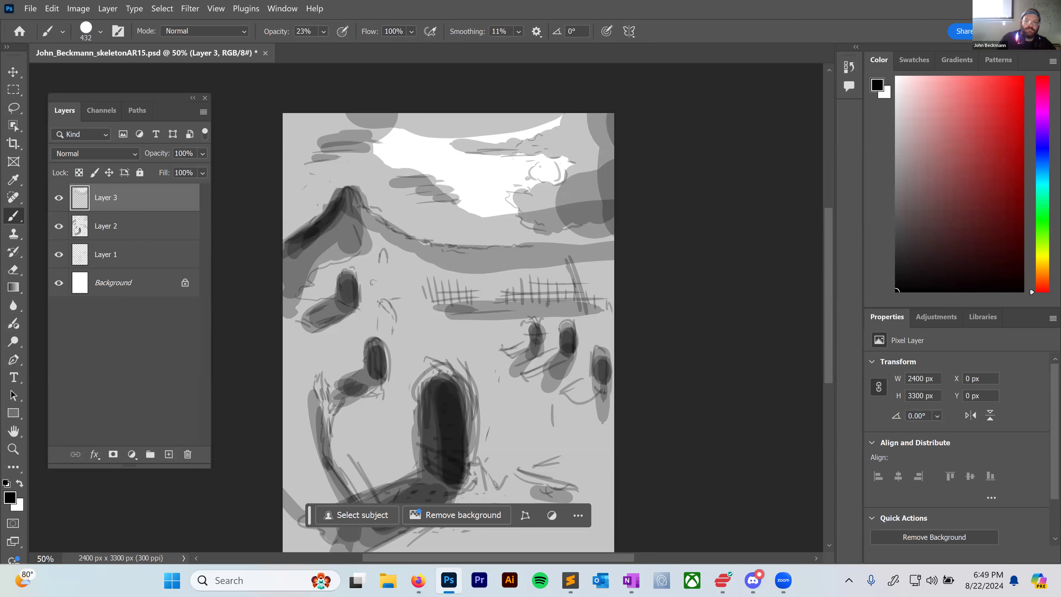
pyautogui.moveTo(274, 121); pyautogui.dragTo(274, 165)
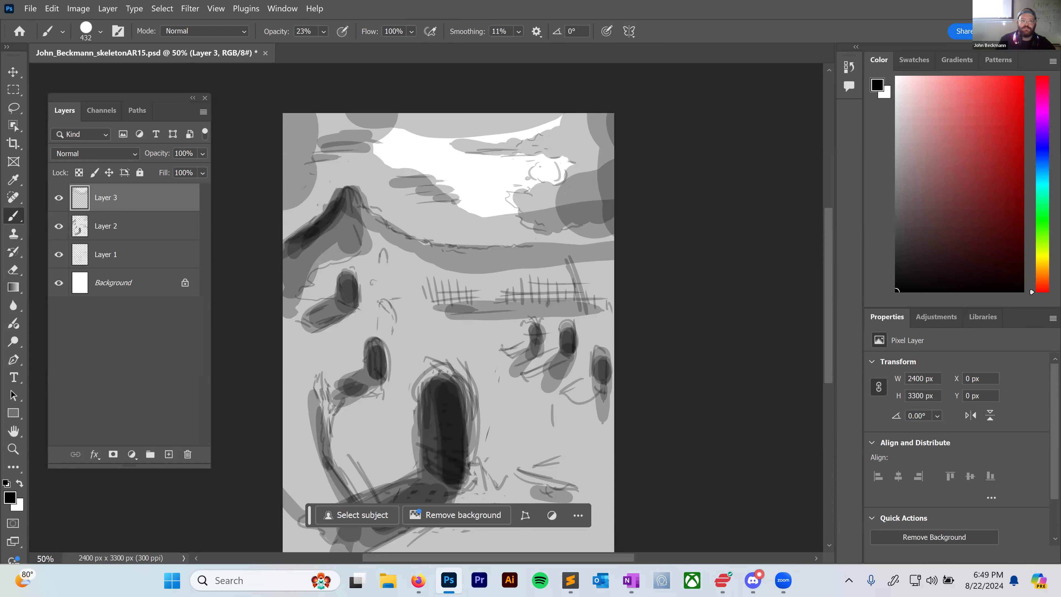
# Darken the foreground ground around the central headstone with a second layer of grey.
pyautogui.scroll(-3, 448, 293)
pyautogui.moveTo(459, 368)
pyautogui.mouseDown()
pyautogui.moveTo(492, 397)
pyautogui.moveTo(597, 401)
pyautogui.moveTo(601, 464)
pyautogui.moveTo(292, 459)
pyautogui.mouseUp()
pyautogui.moveTo(601, 442); pyautogui.dragTo(468, 447)
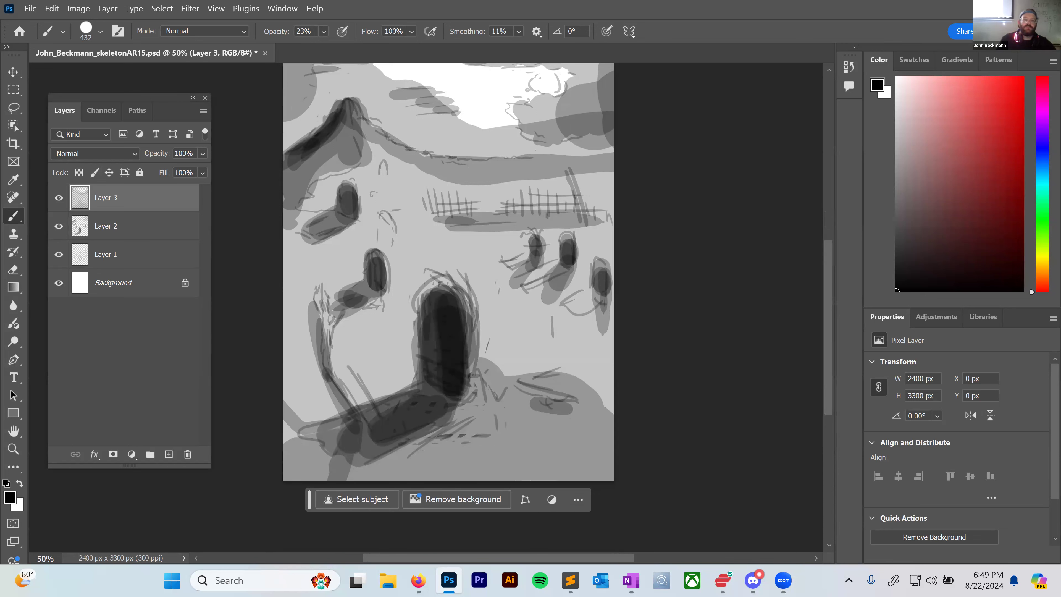
# Add a new top layer with default settings and set the foreground color to white (ffffff).
pyautogui.click(110, 9)
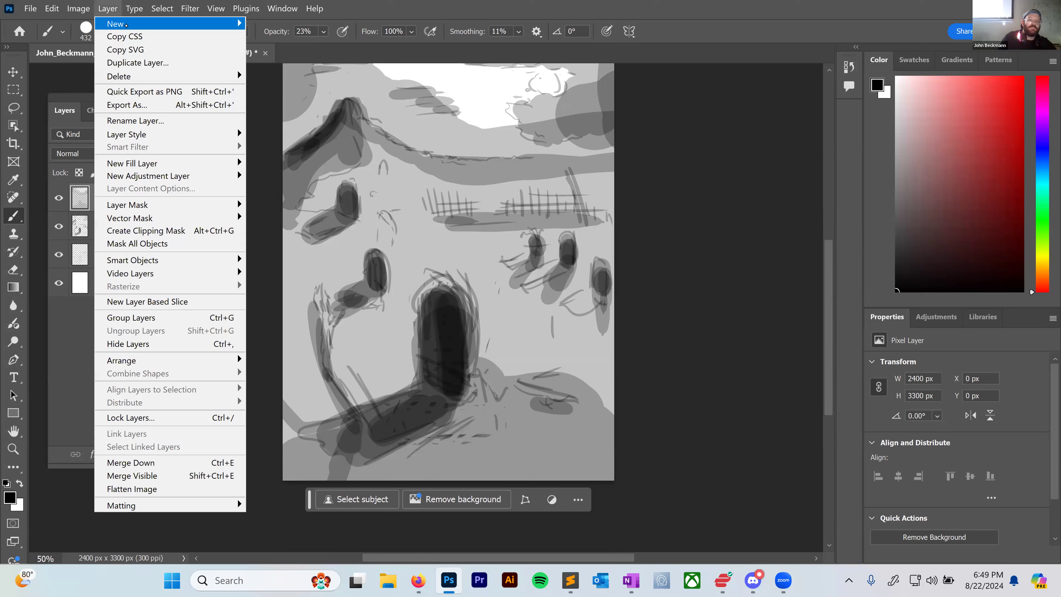
pyautogui.moveTo(121, 19)
pyautogui.click(330, 19)
pyautogui.click(560, 169)
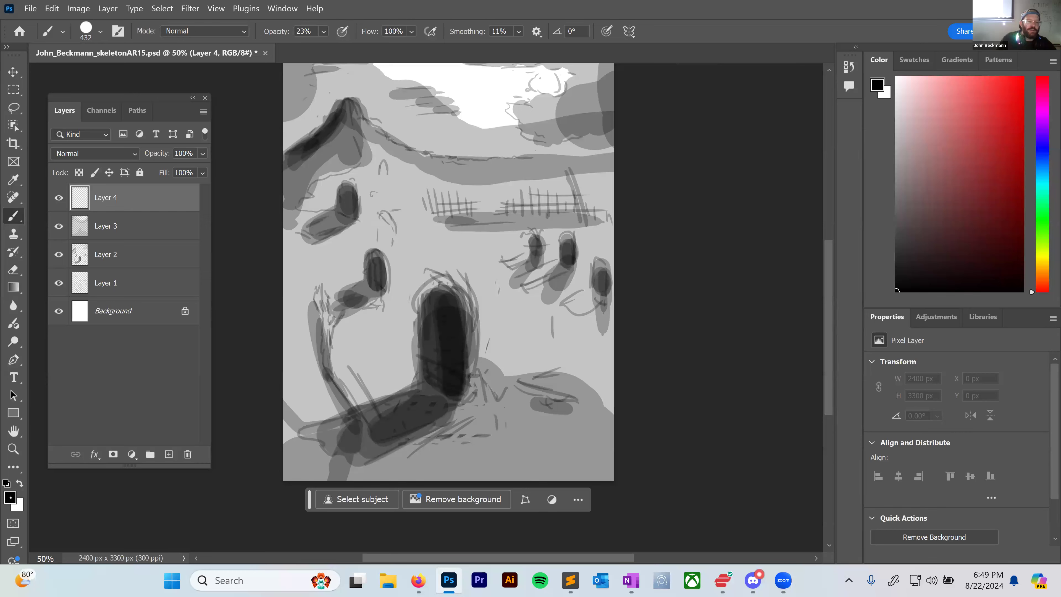
pyautogui.click(10, 497)
pyautogui.click(350, 118)
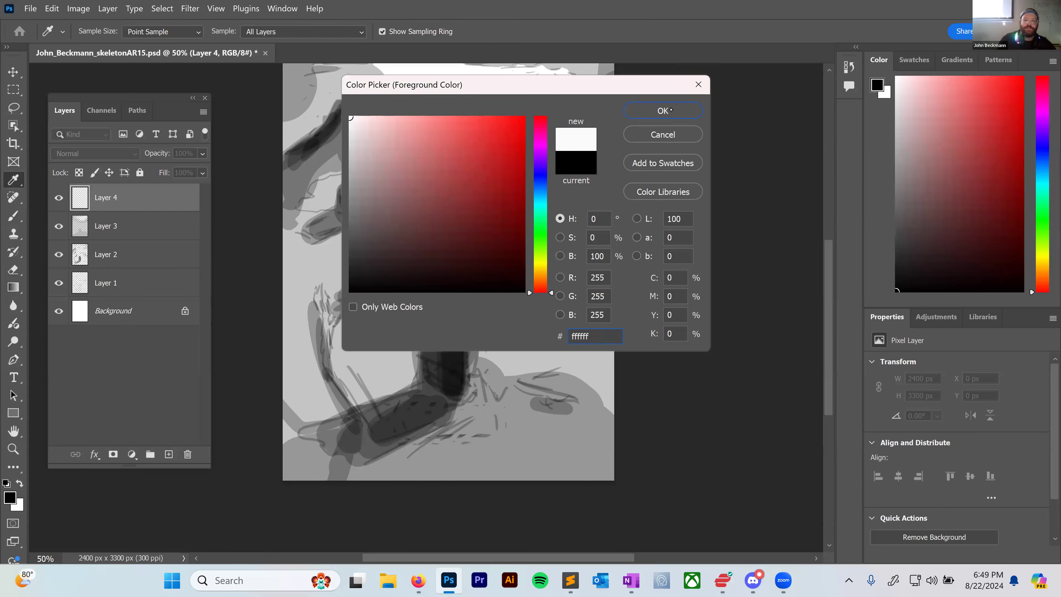
pyautogui.click(667, 110)
# Reduce the brush size to 29 px and raise its opacity to 100%.
pyautogui.rightClick(471, 231)
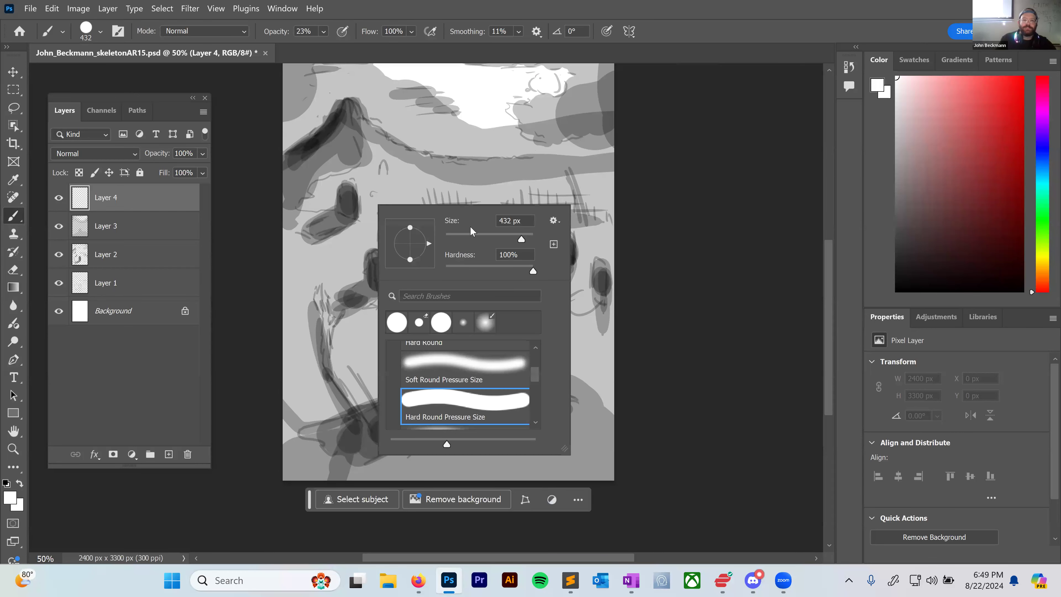
pyautogui.click(458, 234)
pyautogui.click(324, 31)
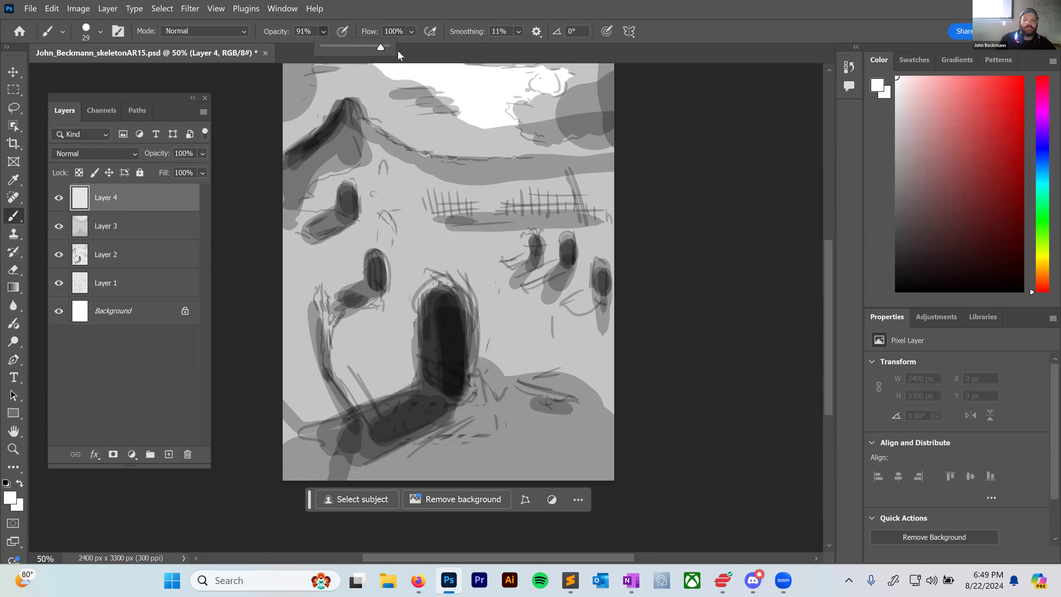
pyautogui.click(734, 172)
# Paint white highlights on the skeleton hand's fingers and down the arm bones, redoing the lowest stroke shorter.
pyautogui.scroll(2, 736, 175)
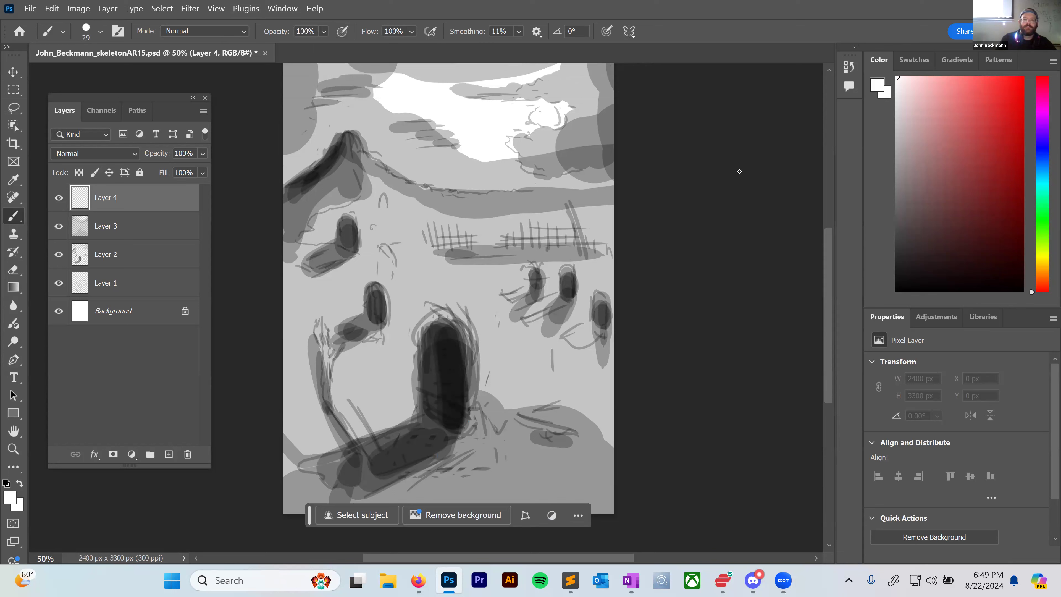
pyautogui.moveTo(313, 330); pyautogui.dragTo(329, 352)
pyautogui.moveTo(322, 312)
pyautogui.mouseDown()
pyautogui.moveTo(326, 331)
pyautogui.moveTo(317, 330)
pyautogui.mouseUp()
pyautogui.moveTo(321, 304)
pyautogui.mouseDown()
pyautogui.moveTo(338, 339)
pyautogui.moveTo(326, 358)
pyautogui.moveTo(337, 420)
pyautogui.mouseUp()
pyautogui.moveTo(332, 366)
pyautogui.mouseDown()
pyautogui.moveTo(344, 427)
pyautogui.moveTo(361, 442)
pyautogui.moveTo(346, 432)
pyautogui.moveTo(342, 422)
pyautogui.moveTo(375, 463)
pyautogui.mouseUp()
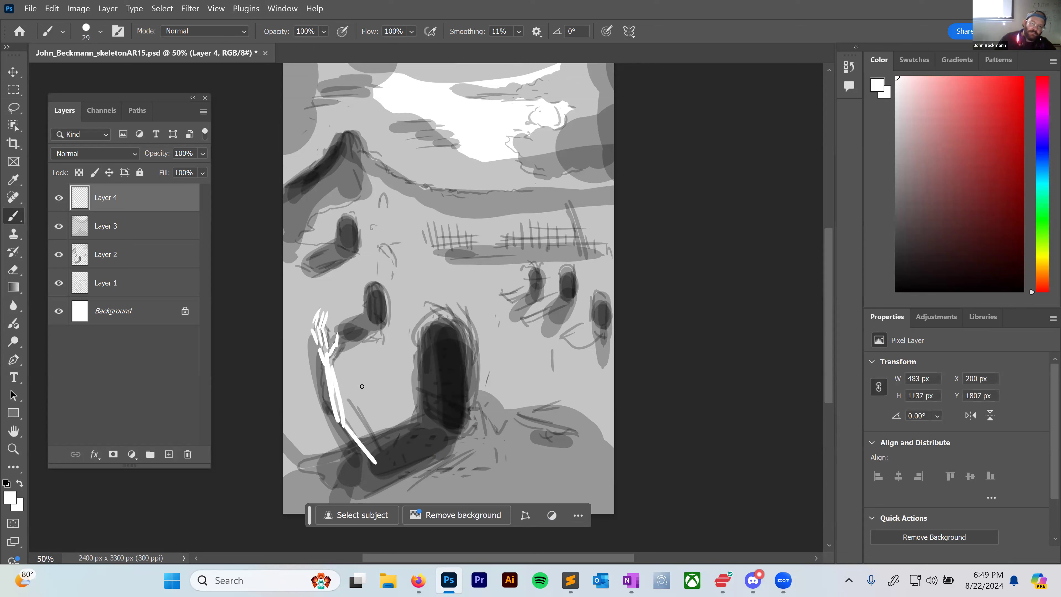
pyautogui.hotkey('ctrl', 'z')
pyautogui.moveTo(346, 422); pyautogui.dragTo(361, 444)
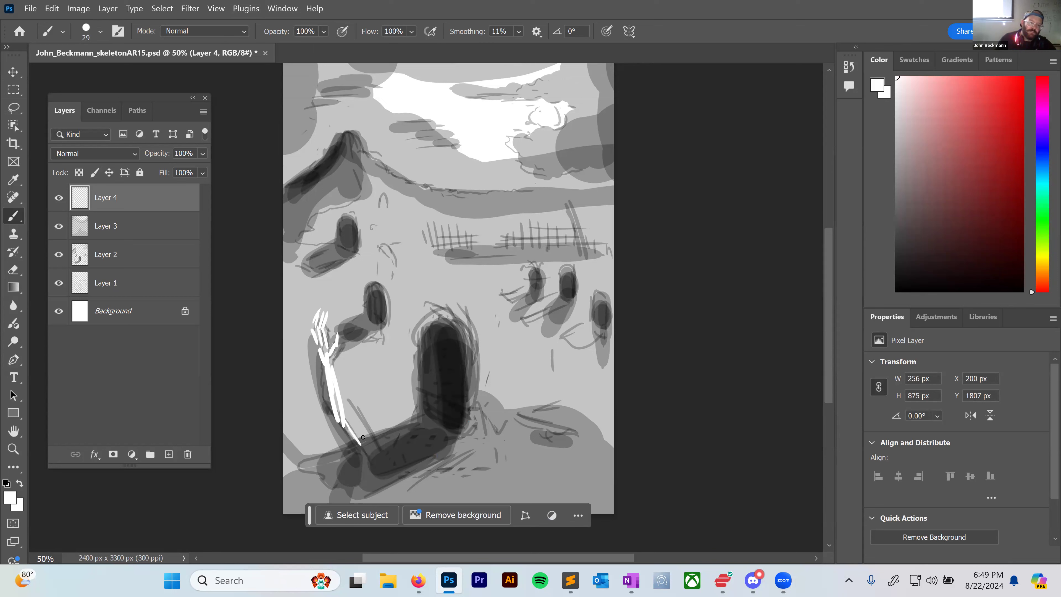
# Add white edge highlights to the headstones, the mountain's ridge and the fence rails.
pyautogui.moveTo(375, 286)
pyautogui.mouseDown()
pyautogui.moveTo(389, 308)
pyautogui.moveTo(461, 321)
pyautogui.moveTo(474, 360)
pyautogui.mouseUp()
pyautogui.moveTo(531, 271)
pyautogui.mouseDown()
pyautogui.moveTo(575, 279)
pyautogui.moveTo(608, 303)
pyautogui.mouseUp()
pyautogui.moveTo(348, 216); pyautogui.dragTo(357, 237)
pyautogui.moveTo(353, 134)
pyautogui.mouseDown()
pyautogui.moveTo(369, 153)
pyautogui.moveTo(351, 149)
pyautogui.moveTo(387, 170)
pyautogui.mouseUp()
pyautogui.moveTo(430, 225)
pyautogui.mouseDown()
pyautogui.moveTo(434, 242)
pyautogui.moveTo(604, 235)
pyautogui.mouseUp()
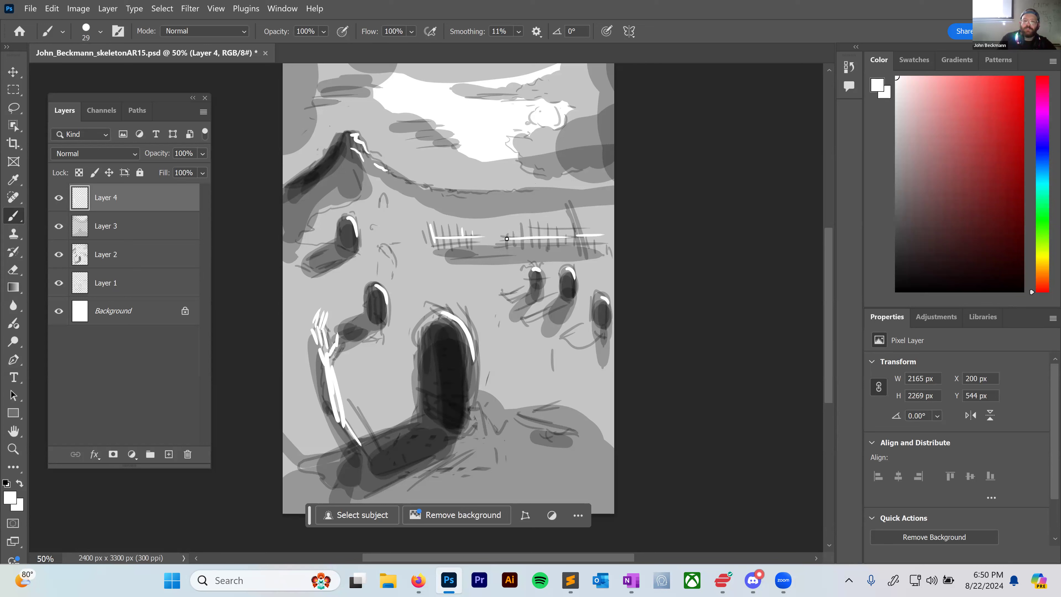
# Add white highlights to the fence posts and scatter small white grass tufts across the ground between the headstones.
pyautogui.moveTo(527, 246); pyautogui.dragTo(527, 225)
pyautogui.moveTo(596, 237); pyautogui.dragTo(608, 240)
pyautogui.moveTo(573, 332); pyautogui.dragTo(587, 325)
pyautogui.moveTo(472, 294); pyautogui.dragTo(481, 287)
pyautogui.moveTo(573, 357); pyautogui.dragTo(573, 361)
pyautogui.moveTo(575, 356); pyautogui.dragTo(603, 390)
pyautogui.moveTo(606, 385); pyautogui.dragTo(606, 391)
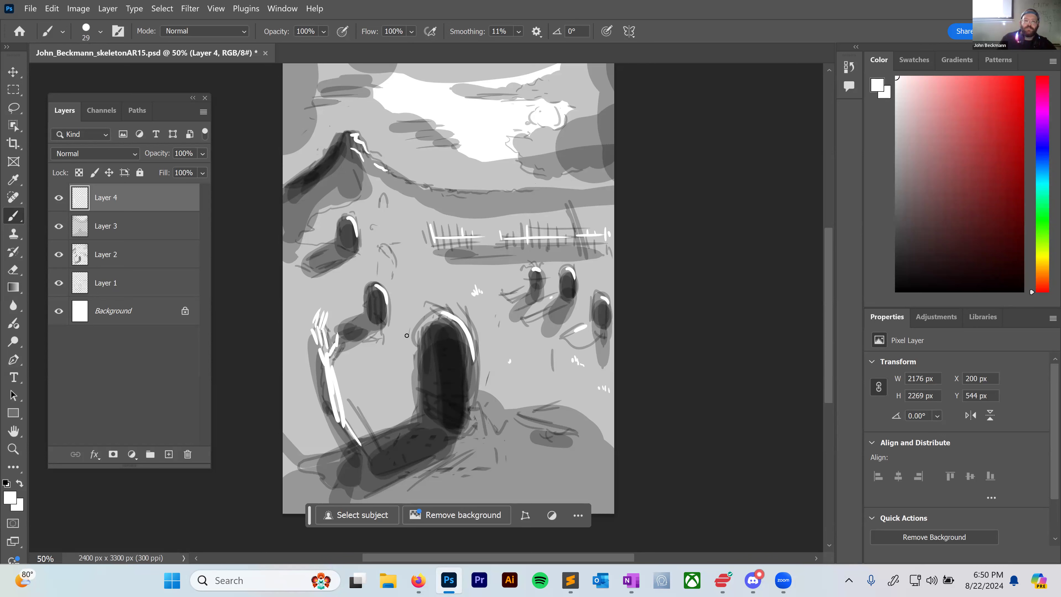
pyautogui.moveTo(409, 278); pyautogui.dragTo(412, 272)
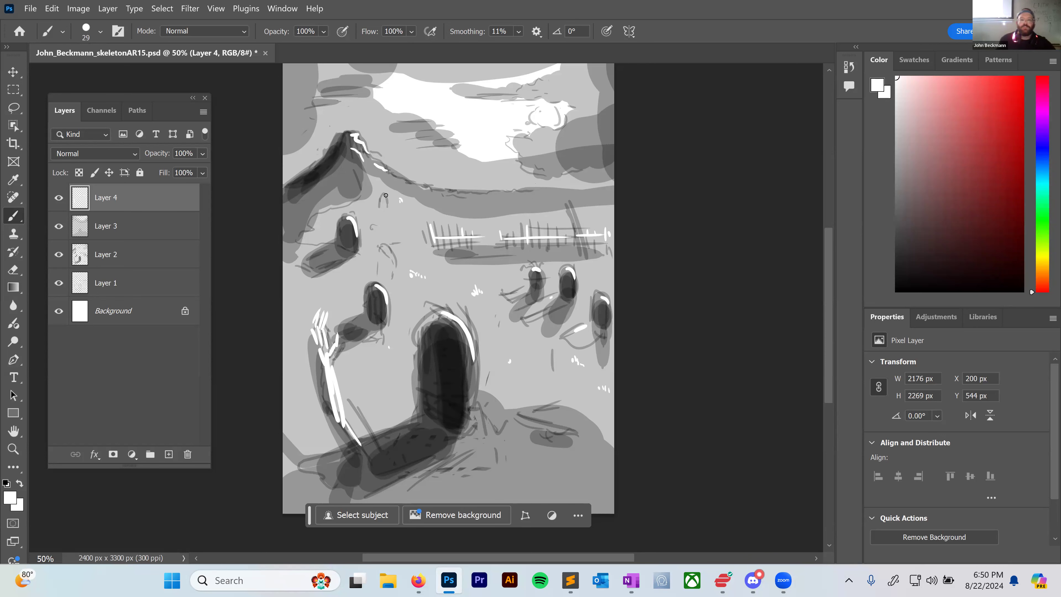
# Paint white highlights along the cloud edges and white horizontal streaks through the grey cloud above the mountain.
pyautogui.scroll(3, 493, 192)
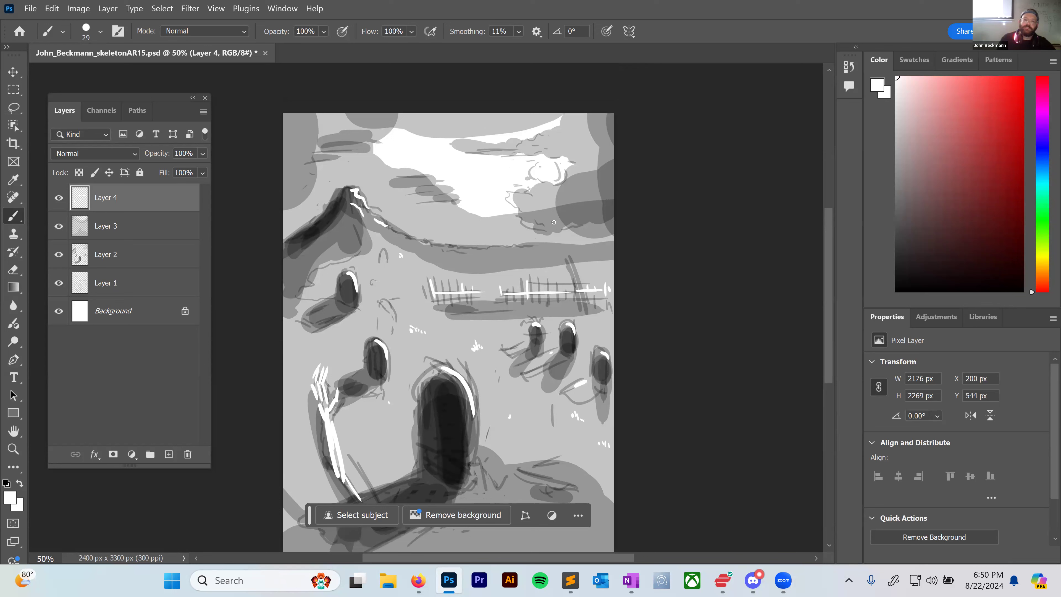
pyautogui.moveTo(519, 200)
pyautogui.mouseDown()
pyautogui.moveTo(534, 223)
pyautogui.moveTo(584, 204)
pyautogui.mouseUp()
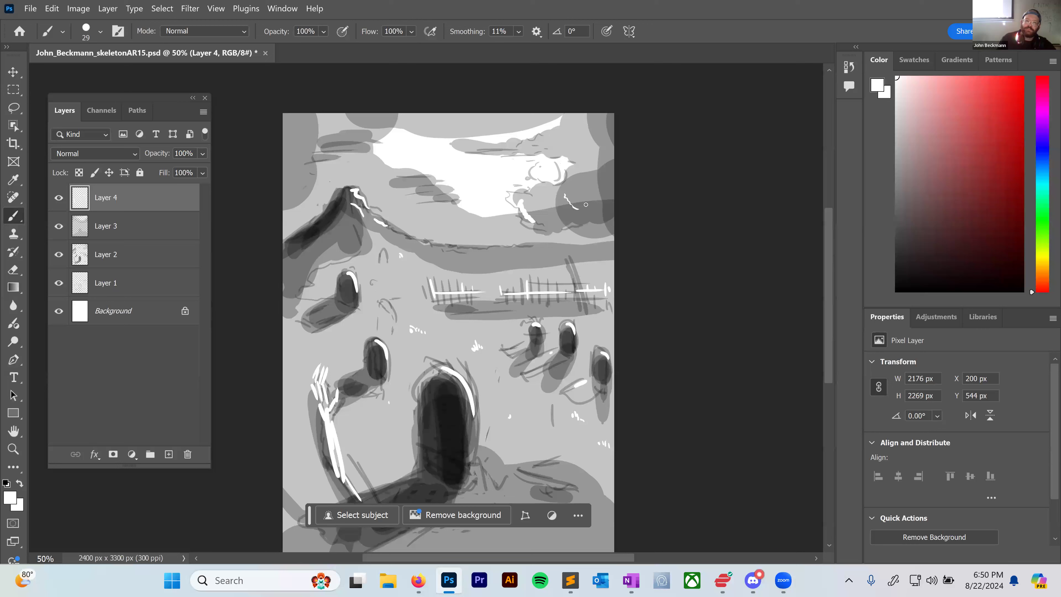
pyautogui.moveTo(545, 134); pyautogui.dragTo(560, 127)
pyautogui.moveTo(384, 176)
pyautogui.mouseDown()
pyautogui.moveTo(429, 172)
pyautogui.moveTo(466, 210)
pyautogui.mouseUp()
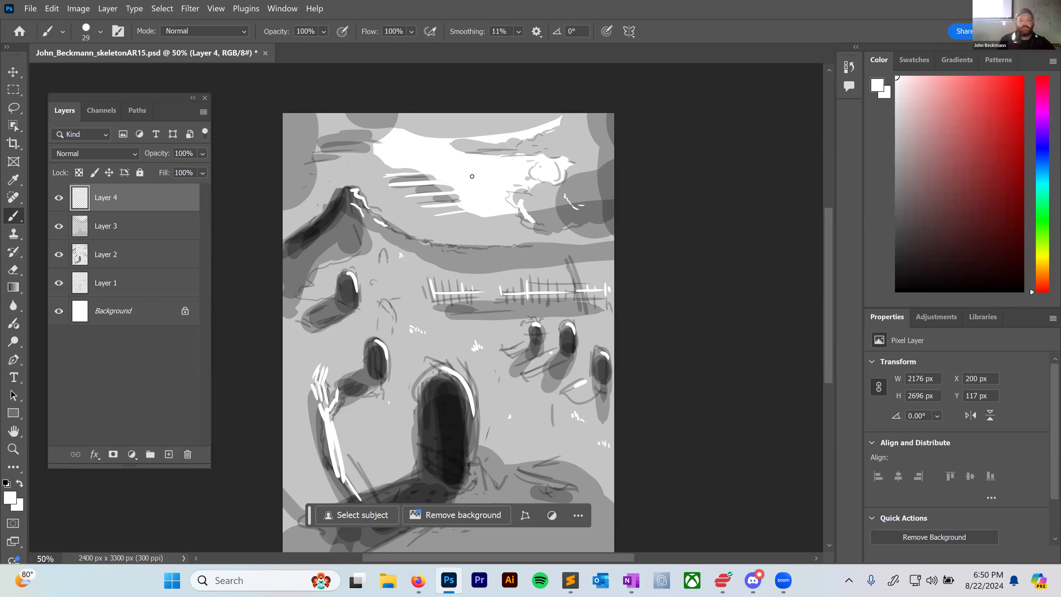
# Save the document as a new PSD file named with the artist's name followed by "Composition".
pyautogui.scroll(-2, 433, 208)
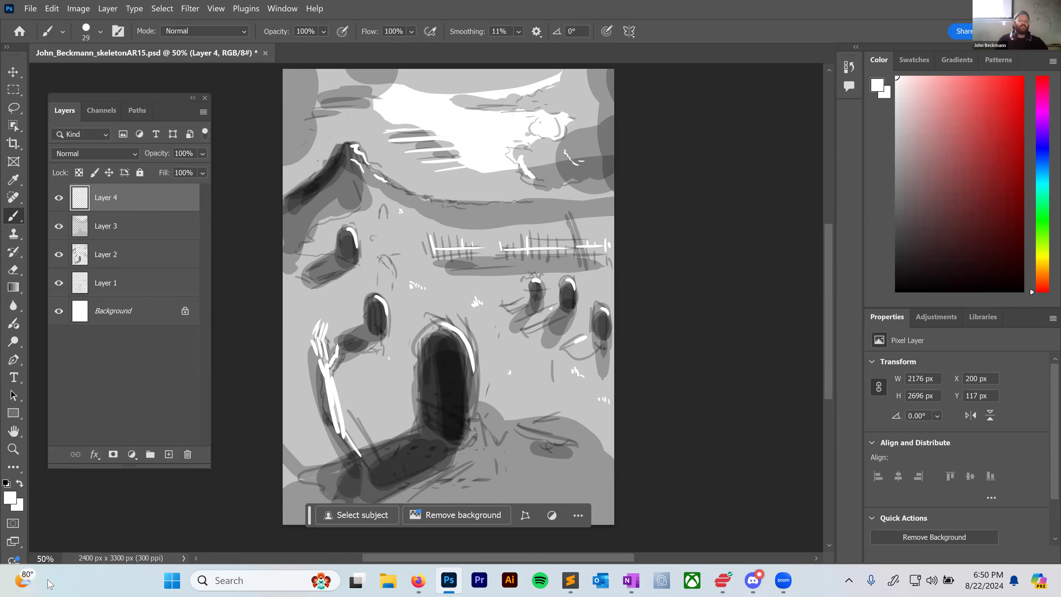
pyautogui.click(52, 558)
pyautogui.write('30')
pyautogui.press('Return')
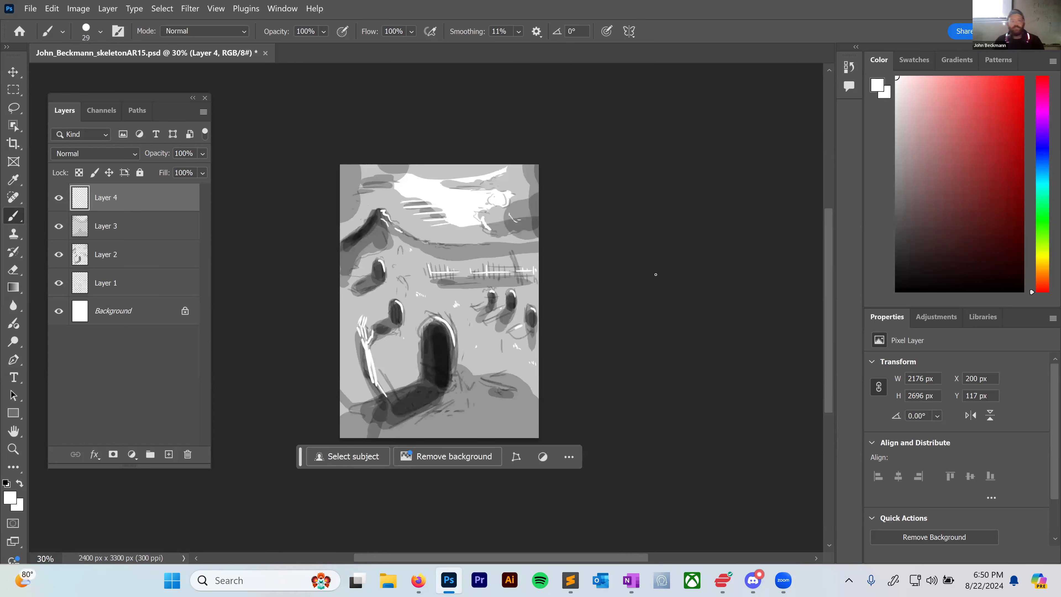
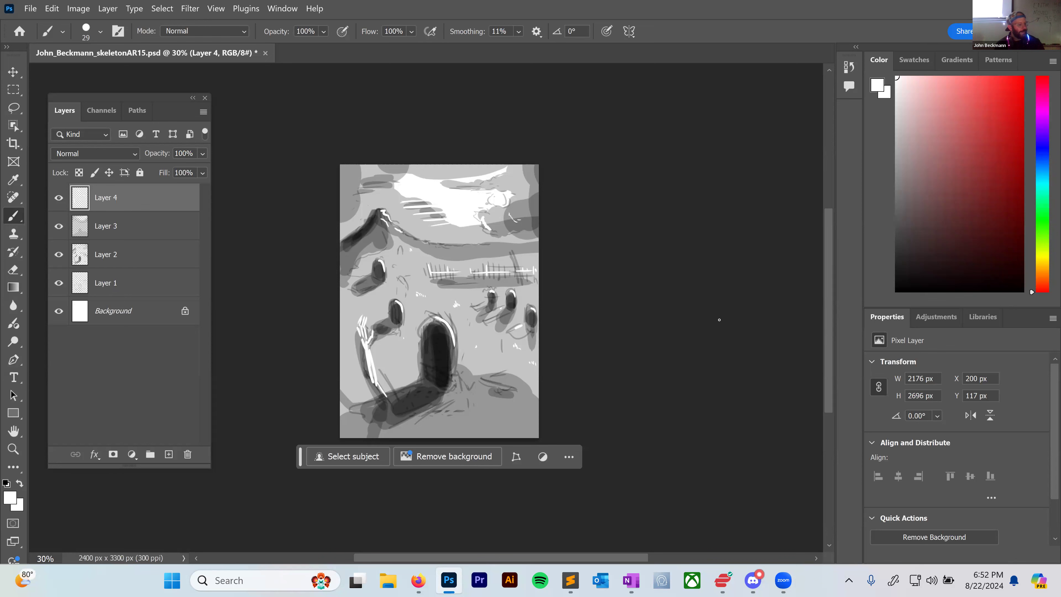
pyautogui.click(30, 8)
pyautogui.click(69, 167)
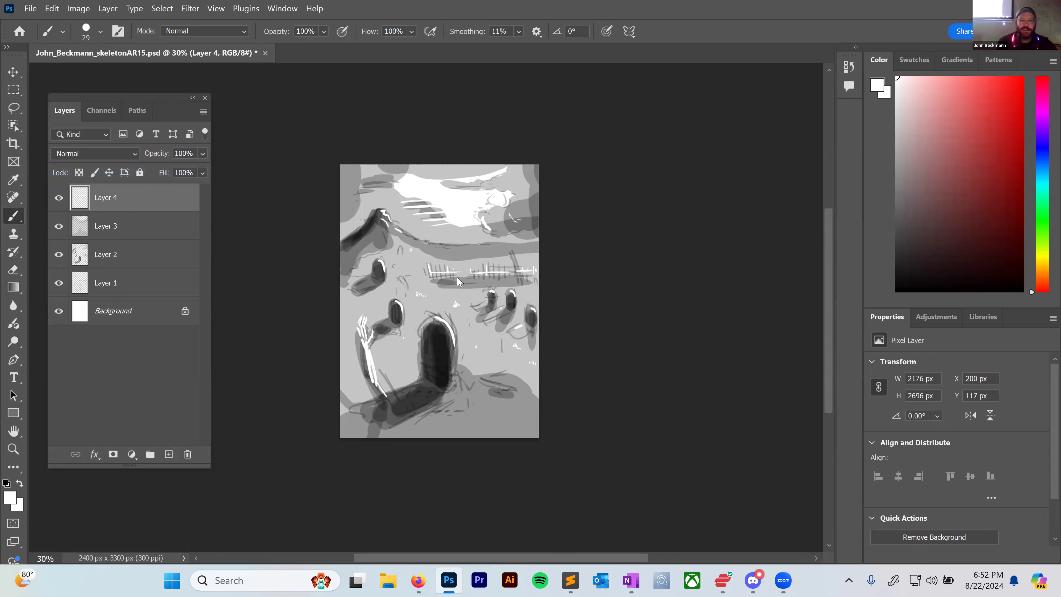
pyautogui.click(158, 247)
pyautogui.moveTo(158, 246); pyautogui.dragTo(242, 246)
pyautogui.write('Composite')
pyautogui.press('Return')
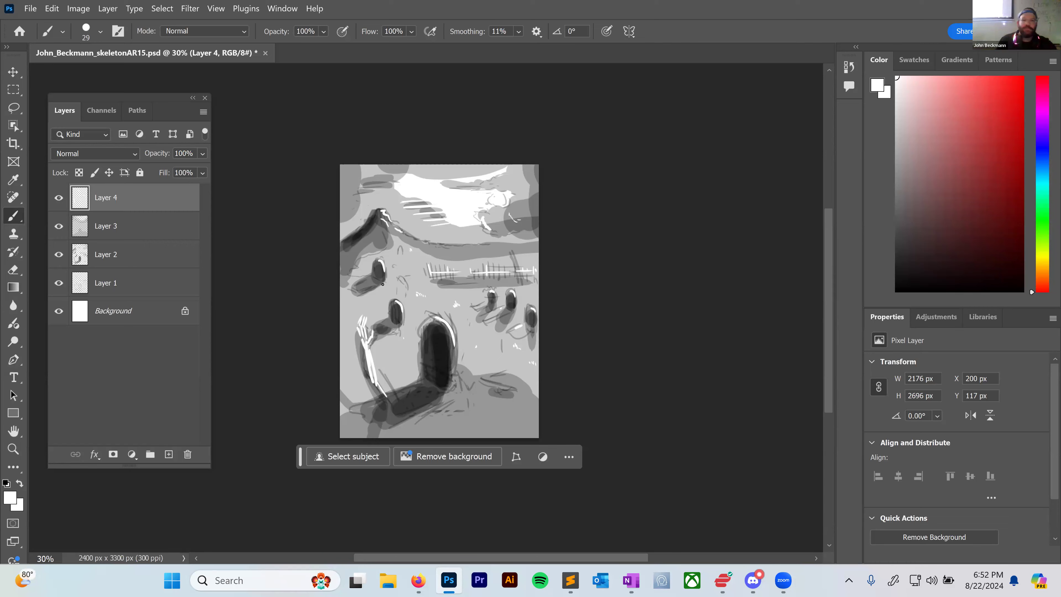
pyautogui.click(687, 155)
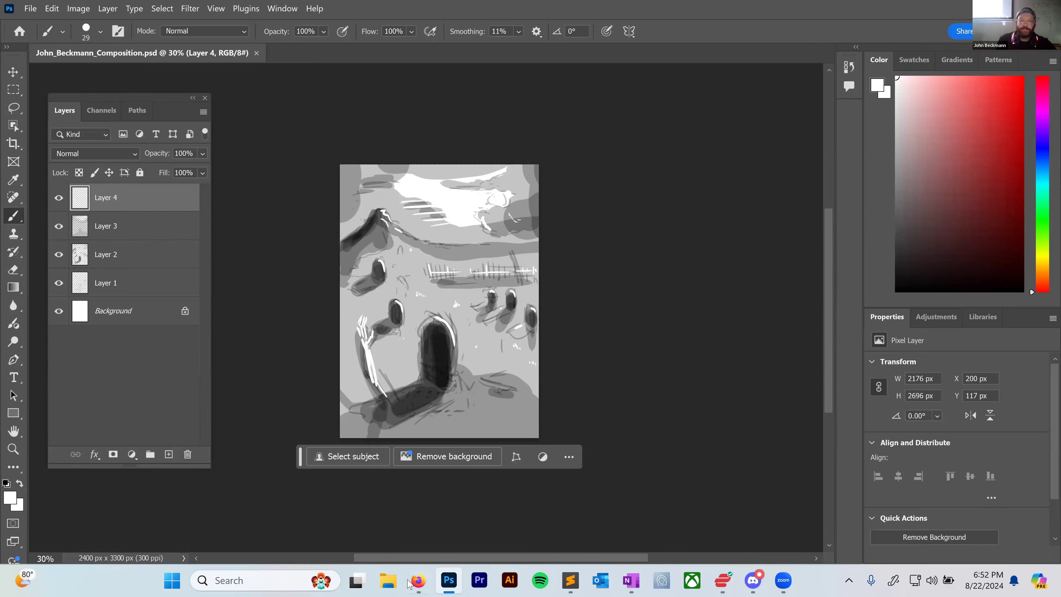
# Switch to Box in Firefox and open the Composition_Sketch folder inside Day1.
pyautogui.click(415, 581)
pyautogui.click(12, 46)
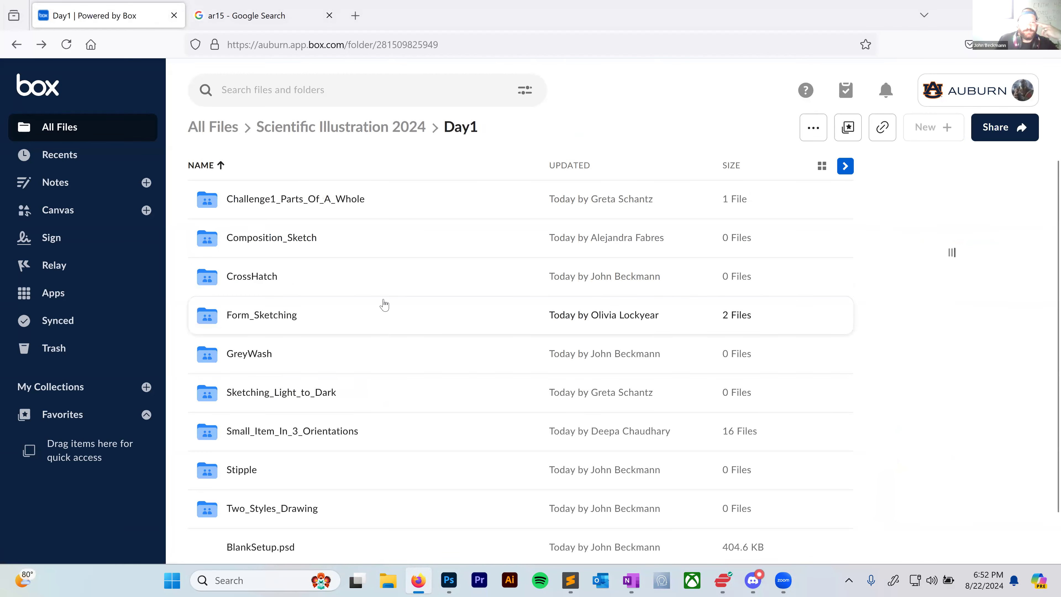
pyautogui.click(279, 242)
# Upload the saved Composition PSD from the Desktop into the Composition_Sketch folder.
pyautogui.click(933, 128)
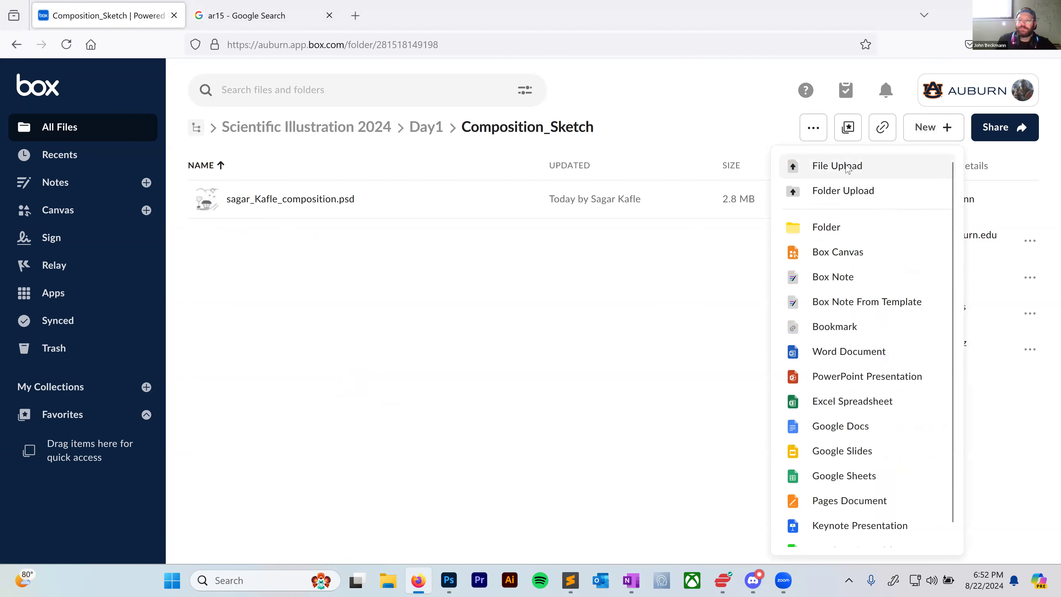
pyautogui.click(846, 169)
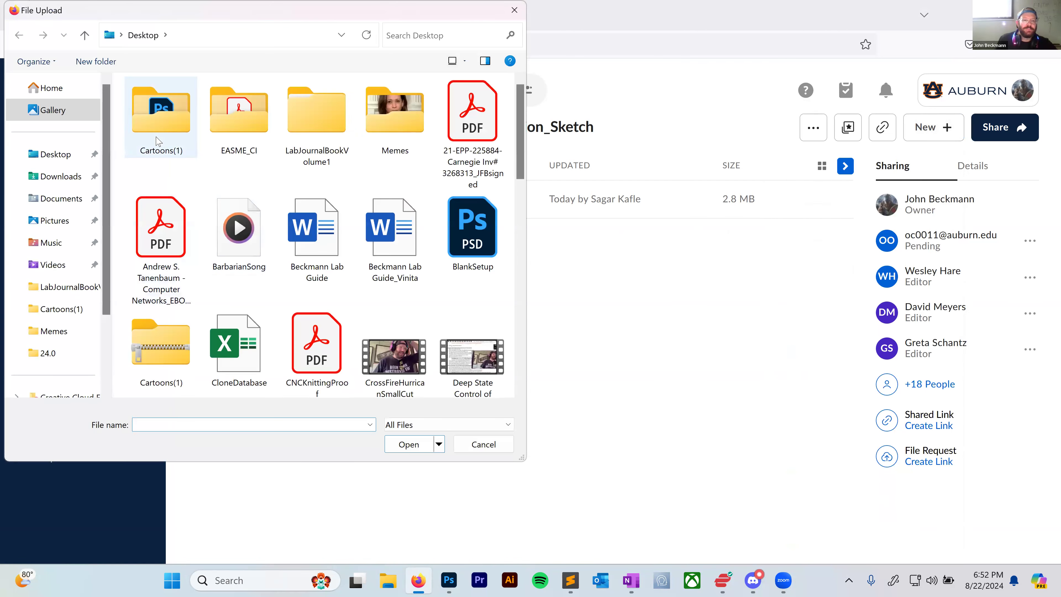
pyautogui.scroll(-2, 204, 221)
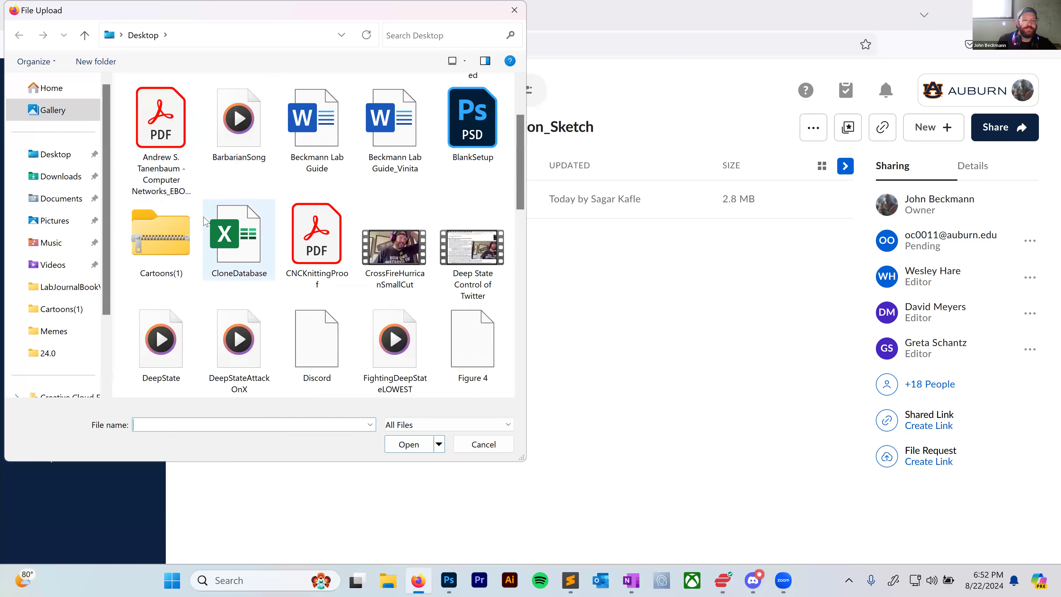
pyautogui.scroll(-3, 204, 221)
pyautogui.click(413, 223)
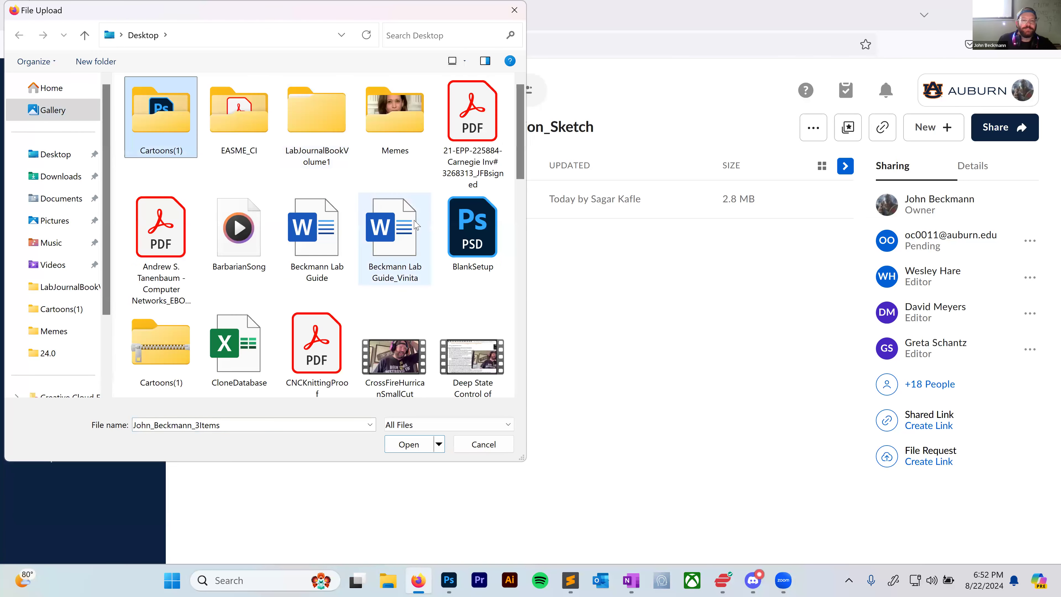
pyautogui.scroll(-4, 417, 218)
pyautogui.click(473, 104)
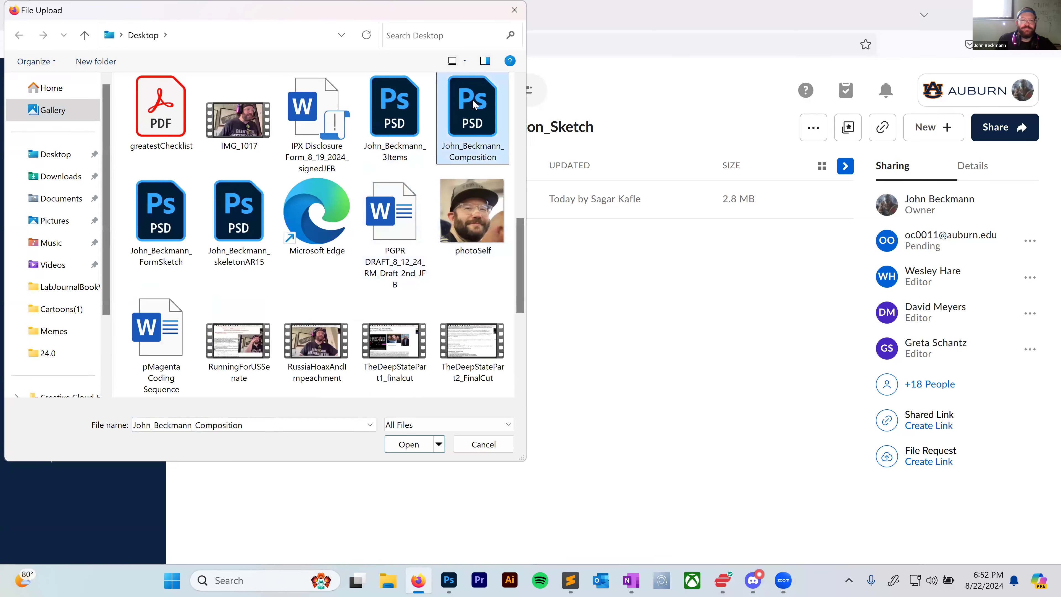
pyautogui.doubleClick(474, 104)
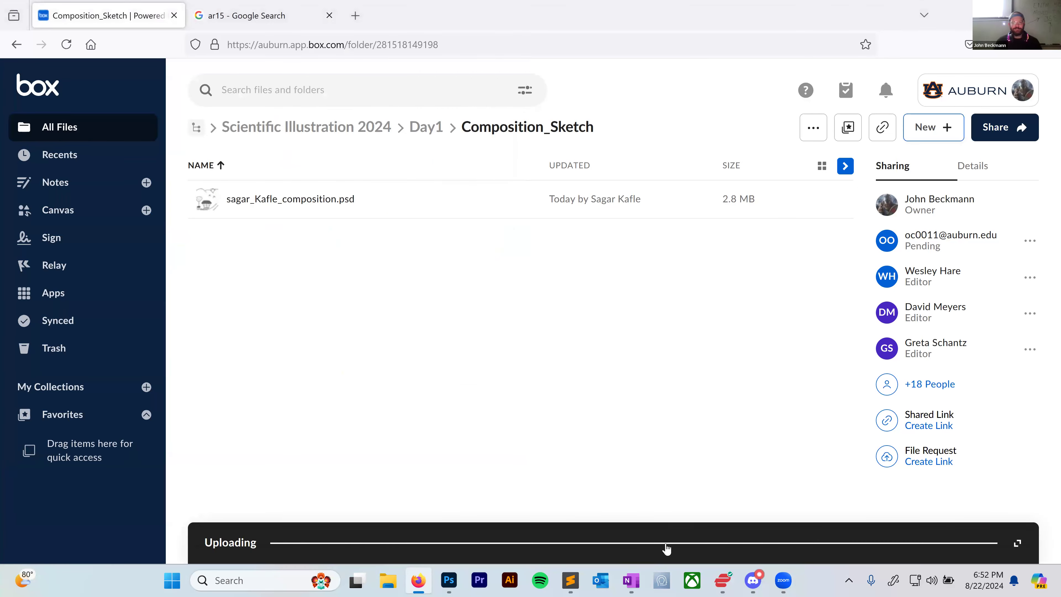
# Switch to the OneNote lesson notes and draw a black ink checkbox beside the "vi. Cross Hatch (10 minutes)" heading.
pyautogui.moveTo(629, 578)
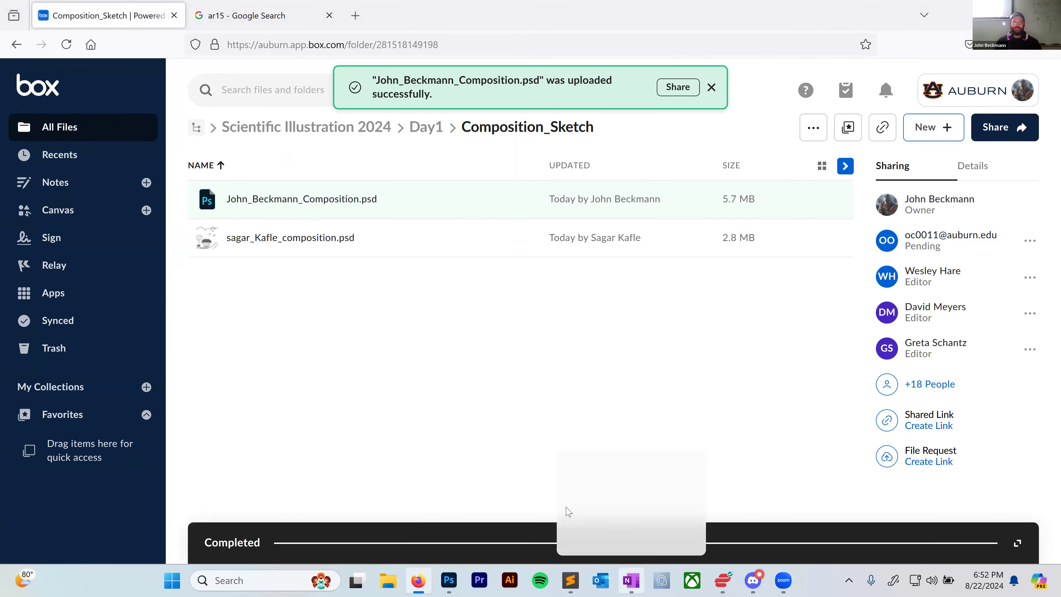
pyautogui.hotkey('alt', 'Tab')
pyautogui.scroll(-10, 255, 282)
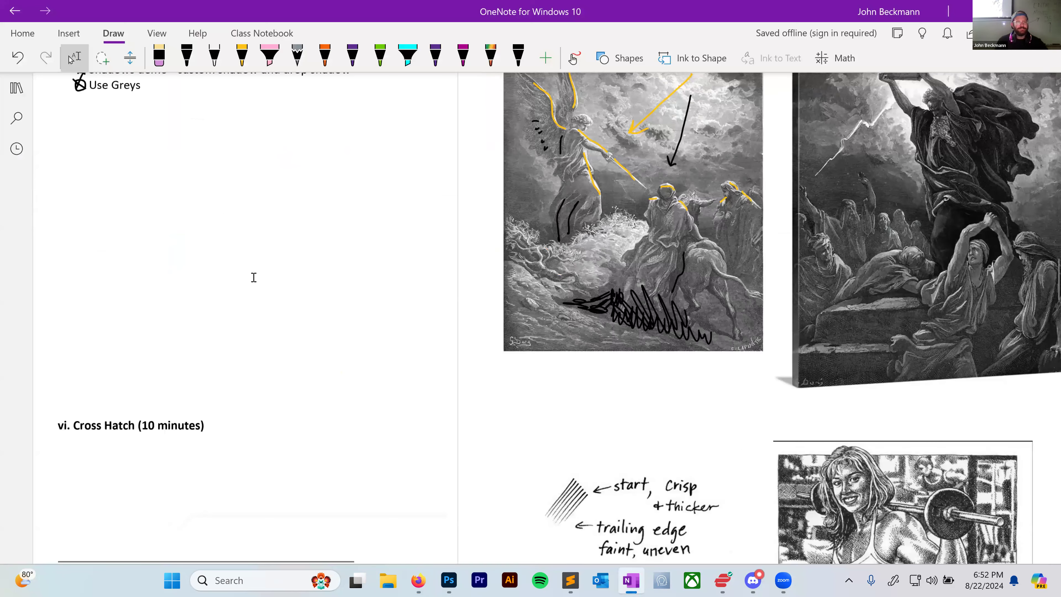
pyautogui.scroll(-3, 252, 279)
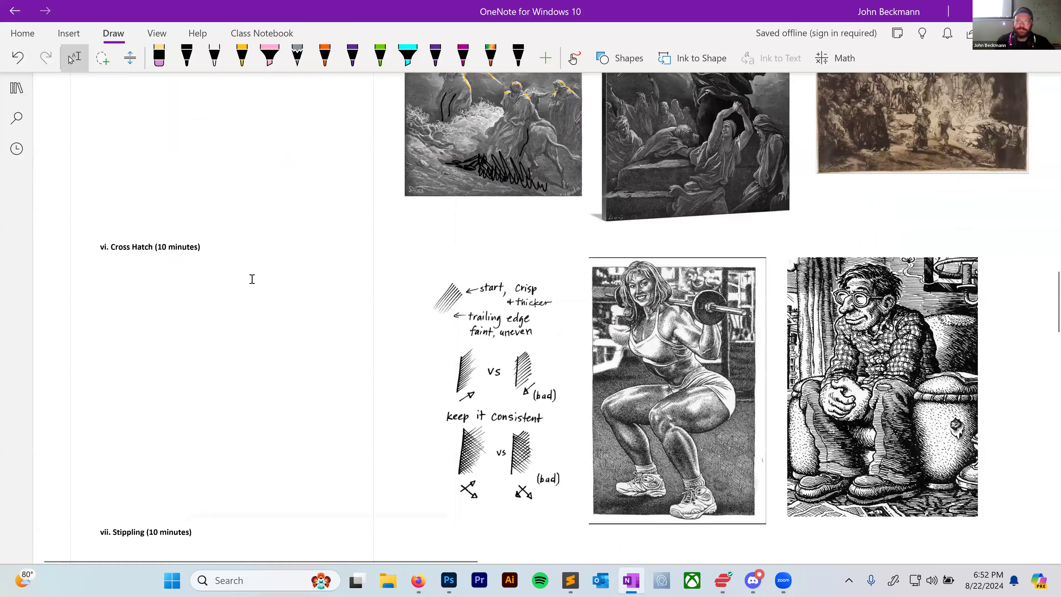
pyautogui.scroll(-1, 287, 290)
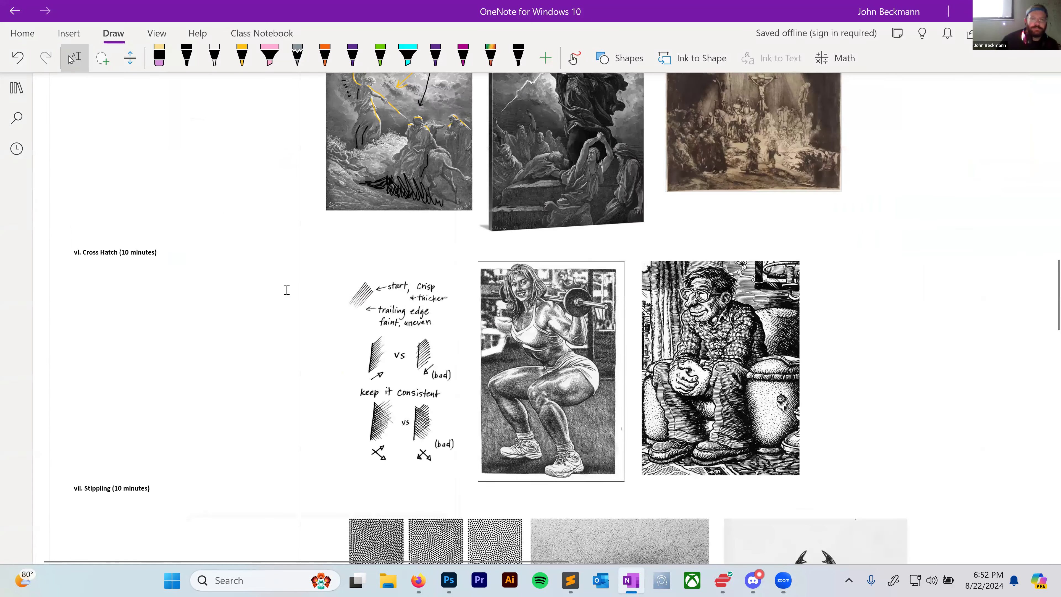
pyautogui.click(186, 55)
pyautogui.moveTo(69, 253); pyautogui.dragTo(60, 247)
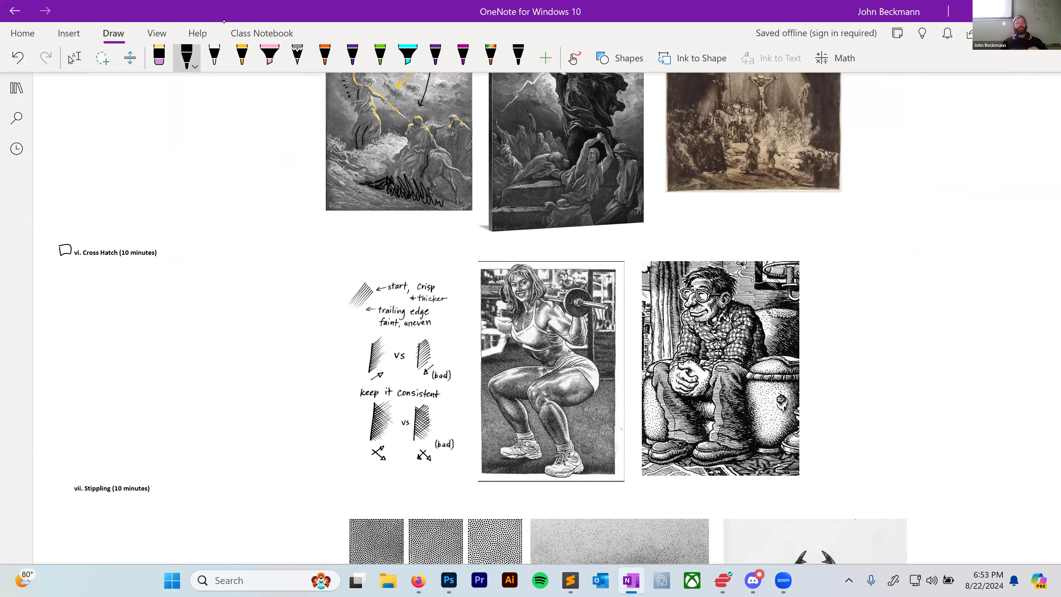
pyautogui.press('Escape')
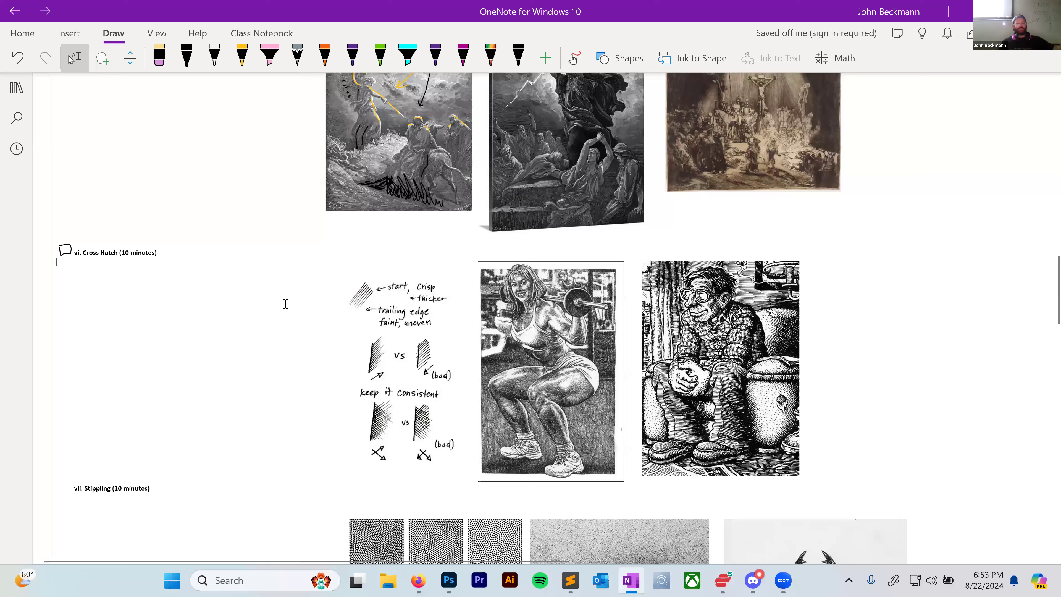
# Cross off the hand-drawn checkbox beside the Cross Hatch heading with an X.
pyautogui.scroll(3, 285, 304)
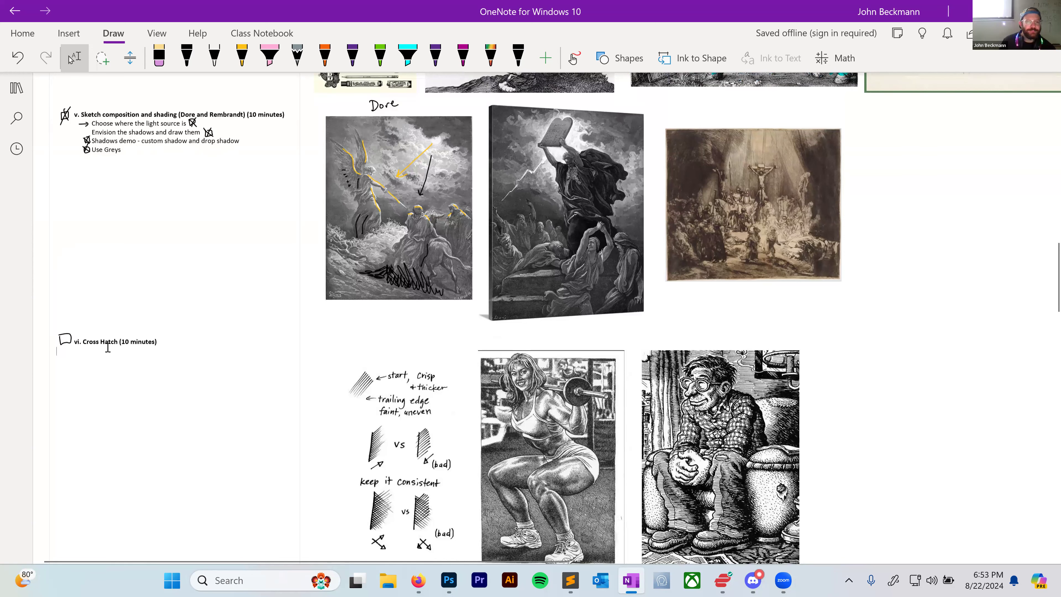
pyautogui.scroll(-3, 108, 348)
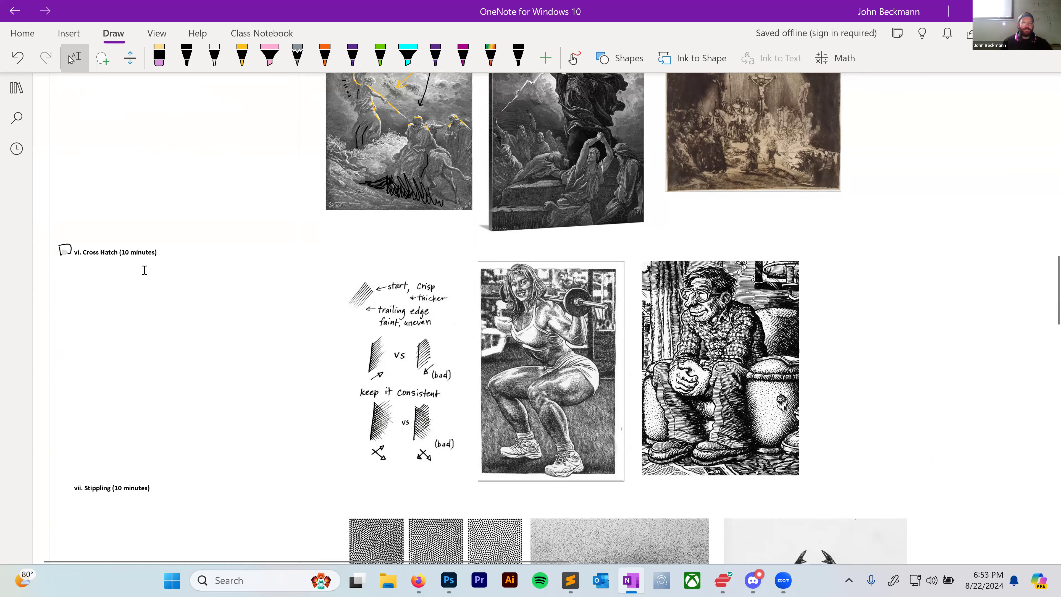
pyautogui.scroll(3, 142, 270)
pyautogui.moveTo(199, 558); pyautogui.dragTo(190, 558)
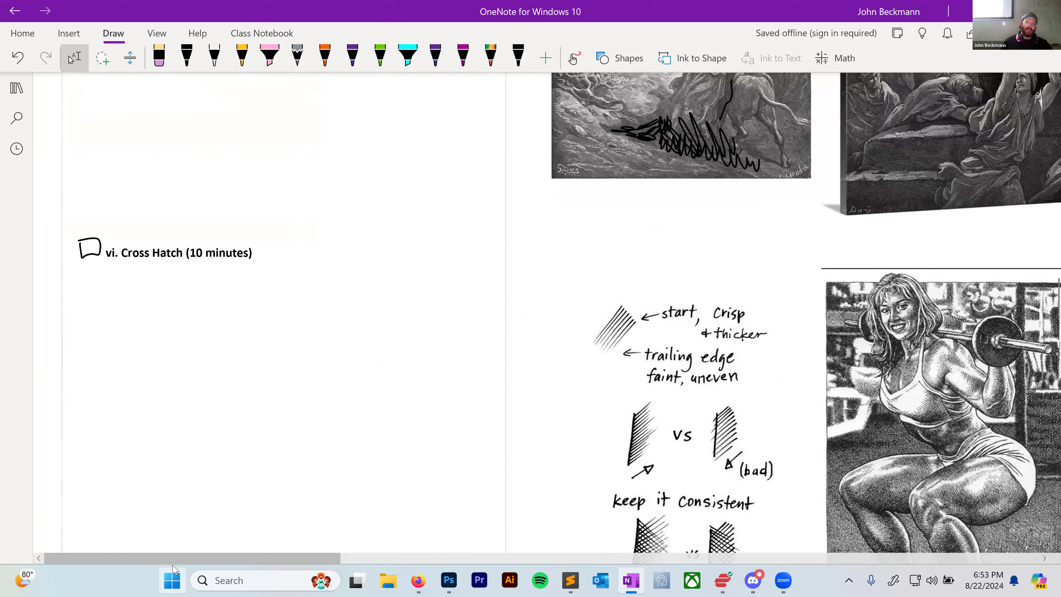
pyautogui.moveTo(79, 234)
pyautogui.mouseDown()
pyautogui.moveTo(101, 261)
pyautogui.moveTo(83, 259)
pyautogui.mouseUp()
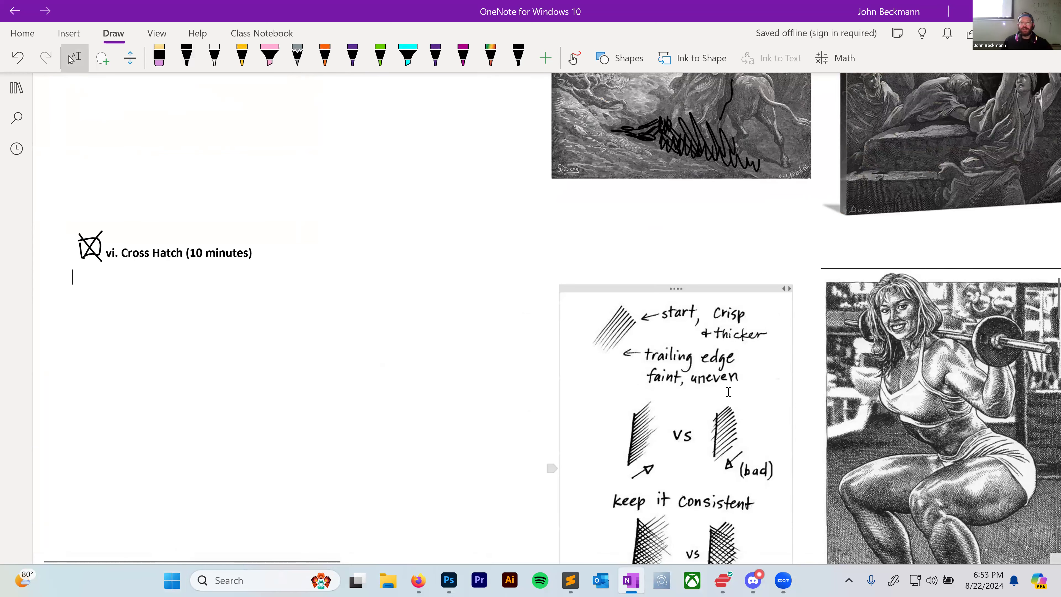
# Draw a round apple outline with a short stem in the blank space beside the hatching notes.
pyautogui.scroll(-2, 711, 313)
pyautogui.scroll(-1, 712, 313)
pyautogui.keyDown('ctrl'); pyautogui.scroll(1, 712, 313); pyautogui.keyUp('ctrl')
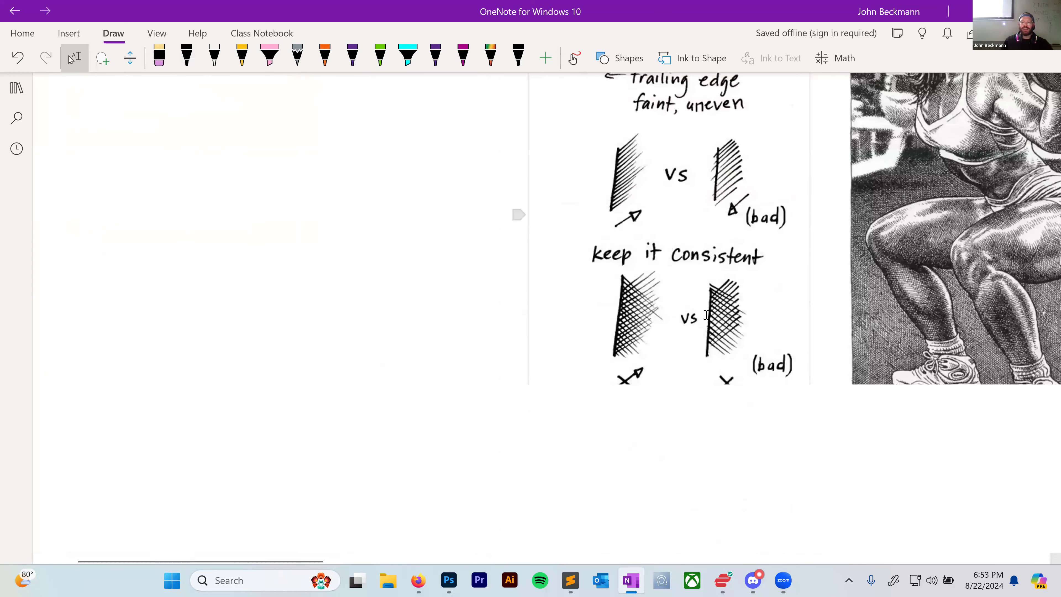
pyautogui.scroll(1, 681, 345)
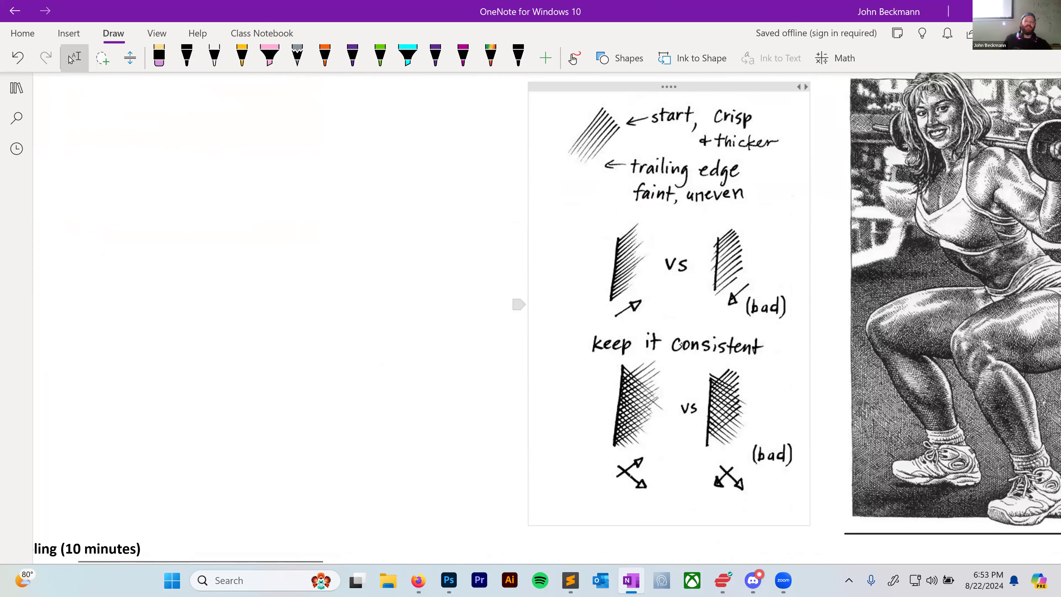
pyautogui.moveTo(178, 172)
pyautogui.mouseDown()
pyautogui.moveTo(182, 153)
pyautogui.moveTo(264, 161)
pyautogui.moveTo(256, 166)
pyautogui.mouseUp()
pyautogui.moveTo(309, 213)
pyautogui.mouseDown()
pyautogui.moveTo(355, 232)
pyautogui.moveTo(272, 203)
pyautogui.moveTo(305, 171)
pyautogui.mouseUp()
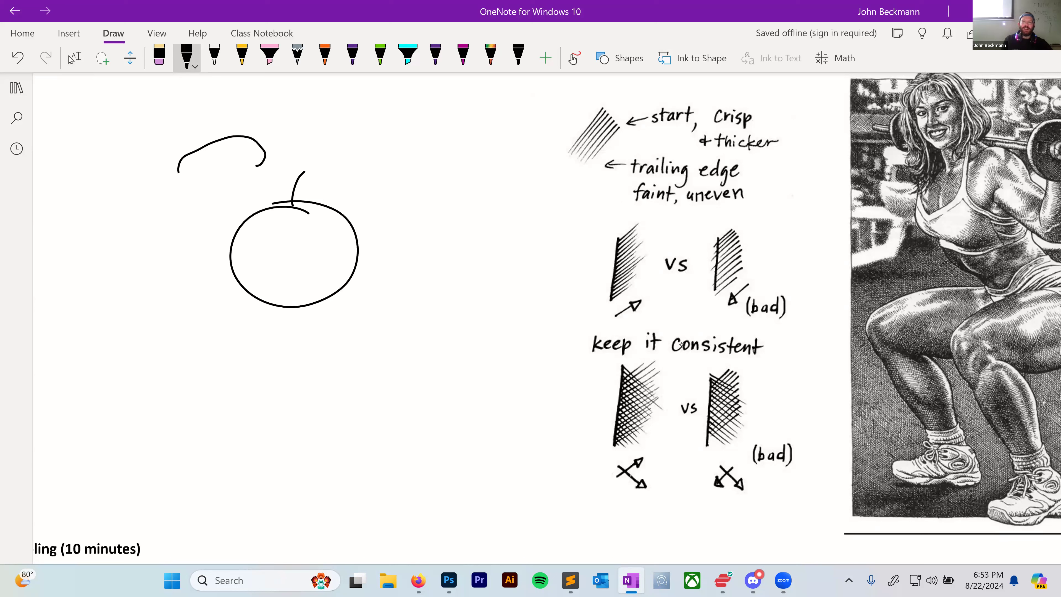
# Shade the apple's lower-left side with parallel diagonal hatch lines.
pyautogui.moveTo(258, 218)
pyautogui.mouseDown()
pyautogui.moveTo(235, 235)
pyautogui.moveTo(237, 263)
pyautogui.mouseUp()
pyautogui.moveTo(280, 239); pyautogui.dragTo(235, 271)
pyautogui.moveTo(298, 241); pyautogui.dragTo(241, 278)
pyautogui.moveTo(298, 252)
pyautogui.mouseDown()
pyautogui.moveTo(246, 285)
pyautogui.moveTo(262, 301)
pyautogui.mouseUp()
pyautogui.moveTo(316, 272)
pyautogui.mouseDown()
pyautogui.moveTo(271, 303)
pyautogui.moveTo(295, 301)
pyautogui.mouseUp()
pyautogui.moveTo(330, 282)
pyautogui.mouseDown()
pyautogui.moveTo(290, 311)
pyautogui.moveTo(304, 304)
pyautogui.mouseUp()
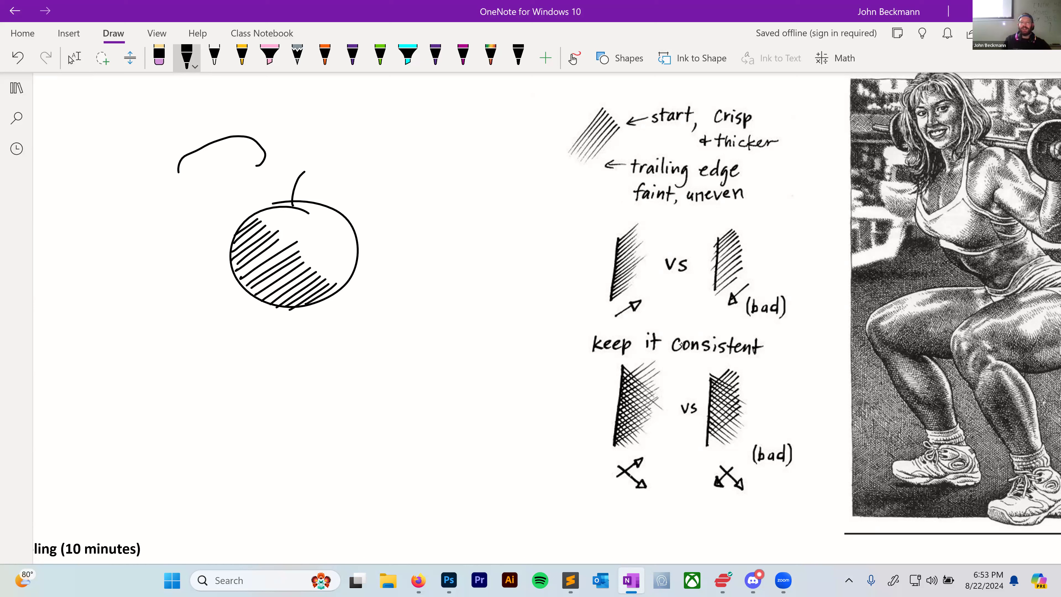
# Mark a light source with an arrow toward the apple and add opposing diagonal hatch lines over its shaded side.
pyautogui.moveTo(450, 119); pyautogui.dragTo(419, 155)
pyautogui.moveTo(232, 255); pyautogui.dragTo(264, 296)
pyautogui.moveTo(230, 252); pyautogui.dragTo(273, 304)
pyautogui.moveTo(233, 243); pyautogui.dragTo(267, 287)
pyautogui.moveTo(232, 236)
pyautogui.mouseDown()
pyautogui.moveTo(264, 273)
pyautogui.moveTo(266, 261)
pyautogui.moveTo(263, 299)
pyautogui.moveTo(284, 306)
pyautogui.mouseUp()
pyautogui.moveTo(262, 271)
pyautogui.mouseDown()
pyautogui.moveTo(293, 304)
pyautogui.moveTo(284, 285)
pyautogui.mouseUp()
pyautogui.moveTo(282, 272); pyautogui.dragTo(307, 302)
pyautogui.moveTo(280, 280)
pyautogui.mouseDown()
pyautogui.moveTo(305, 308)
pyautogui.moveTo(325, 301)
pyautogui.mouseUp()
pyautogui.moveTo(317, 285); pyautogui.dragTo(328, 299)
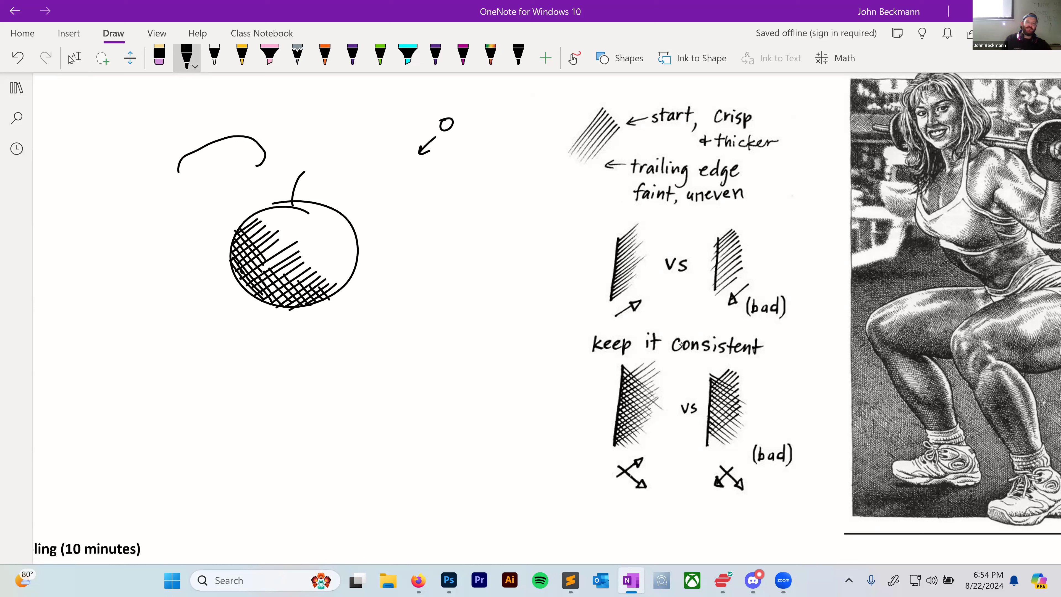
# Darken the apple's lower-left edge with an extra layer of denser hatch lines.
pyautogui.moveTo(236, 235); pyautogui.dragTo(238, 285)
pyautogui.moveTo(236, 267); pyautogui.dragTo(254, 295)
pyautogui.moveTo(253, 279); pyautogui.dragTo(271, 306)
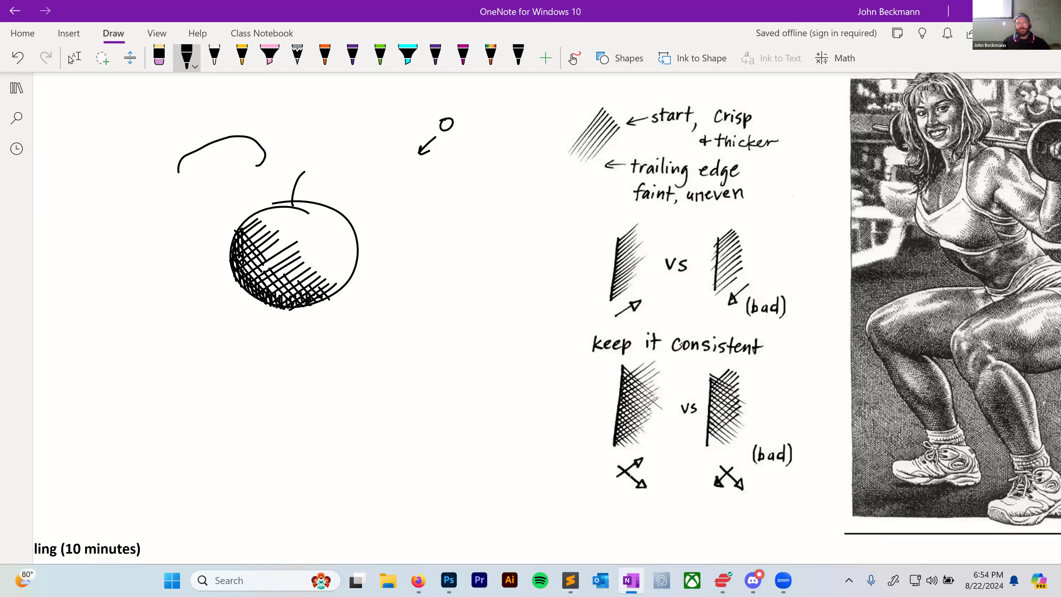
pyautogui.moveTo(243, 287)
pyautogui.mouseDown()
pyautogui.moveTo(205, 329)
pyautogui.moveTo(304, 308)
pyautogui.mouseUp()
# Draw an oval cast shadow beneath the apple's lower-left side and fill it with dense cross-hatching.
pyautogui.moveTo(208, 309); pyautogui.dragTo(250, 299)
pyautogui.moveTo(205, 334); pyautogui.dragTo(291, 307)
pyautogui.moveTo(257, 333)
pyautogui.mouseDown()
pyautogui.moveTo(306, 306)
pyautogui.moveTo(283, 319)
pyautogui.mouseUp()
pyautogui.moveTo(287, 325); pyautogui.dragTo(302, 310)
pyautogui.moveTo(305, 314); pyautogui.dragTo(318, 304)
pyautogui.moveTo(199, 314)
pyautogui.mouseDown()
pyautogui.moveTo(218, 332)
pyautogui.moveTo(254, 338)
pyautogui.mouseUp()
pyautogui.moveTo(228, 297)
pyautogui.mouseDown()
pyautogui.moveTo(272, 337)
pyautogui.moveTo(282, 333)
pyautogui.mouseUp()
pyautogui.moveTo(247, 292); pyautogui.dragTo(291, 324)
pyautogui.moveTo(270, 306)
pyautogui.mouseDown()
pyautogui.moveTo(295, 321)
pyautogui.moveTo(256, 302)
pyautogui.mouseUp()
pyautogui.moveTo(234, 331)
pyautogui.mouseDown()
pyautogui.moveTo(250, 295)
pyautogui.moveTo(239, 289)
pyautogui.mouseUp()
pyautogui.moveTo(203, 320); pyautogui.dragTo(238, 293)
pyautogui.moveTo(224, 326); pyautogui.dragTo(241, 297)
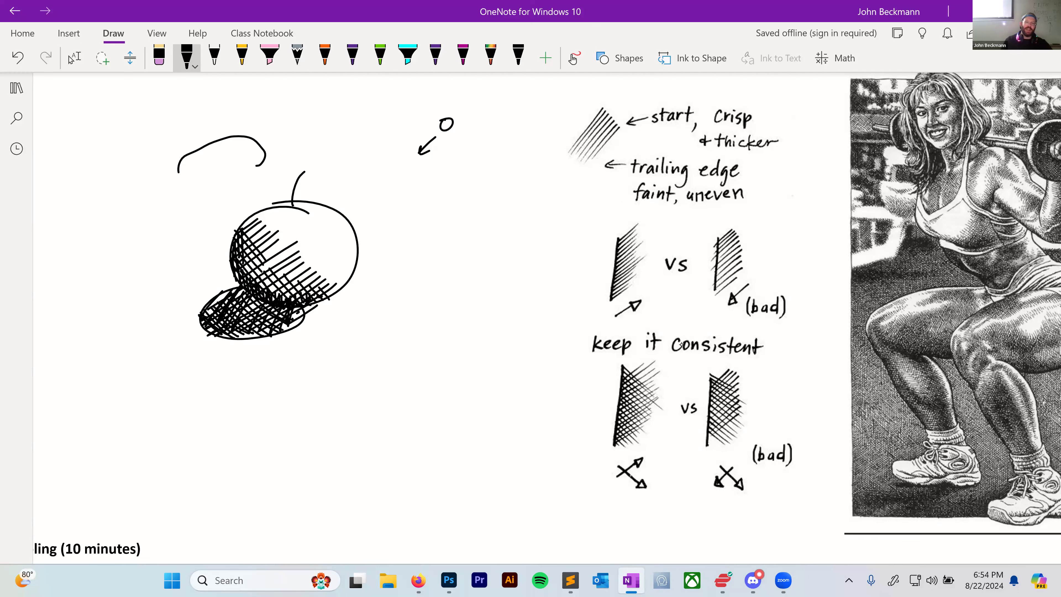
# Examine the two cross-hatched reference illustrations, the squatting weightlifter and the seated man with glasses, beside the hatching notes.
pyautogui.click(213, 350)
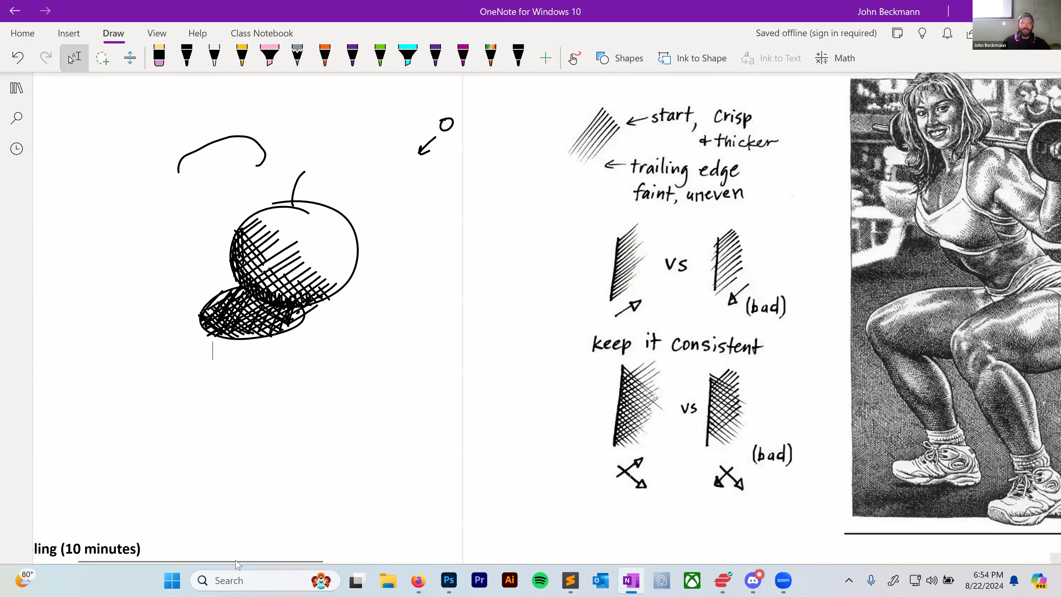
pyautogui.moveTo(304, 556); pyautogui.dragTo(381, 560)
pyautogui.hscroll(5, 367, 395)
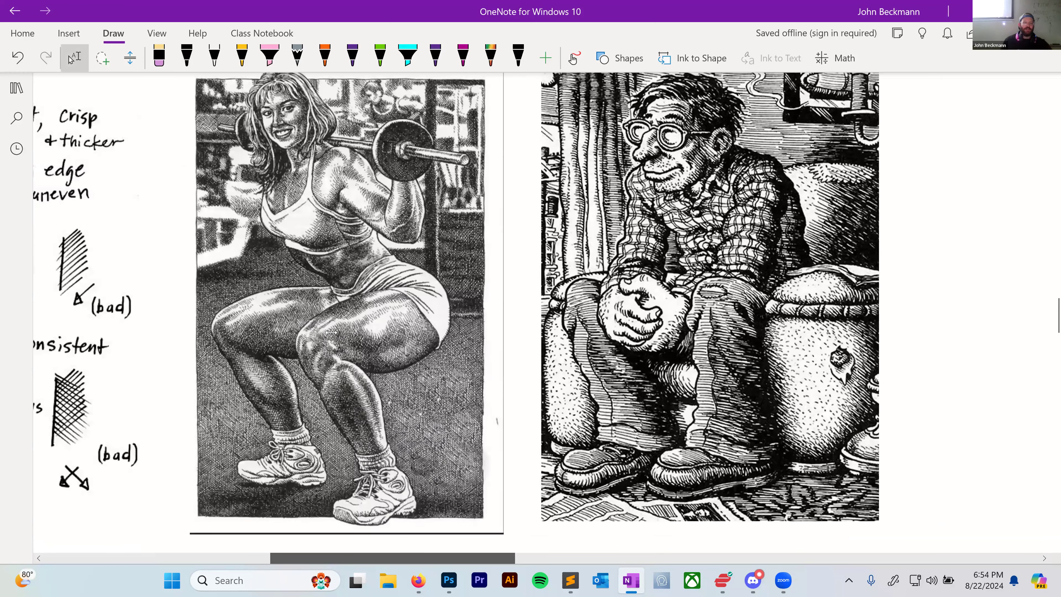
pyautogui.hscroll(3, 353, 370)
pyautogui.scroll(-1, 384, 355)
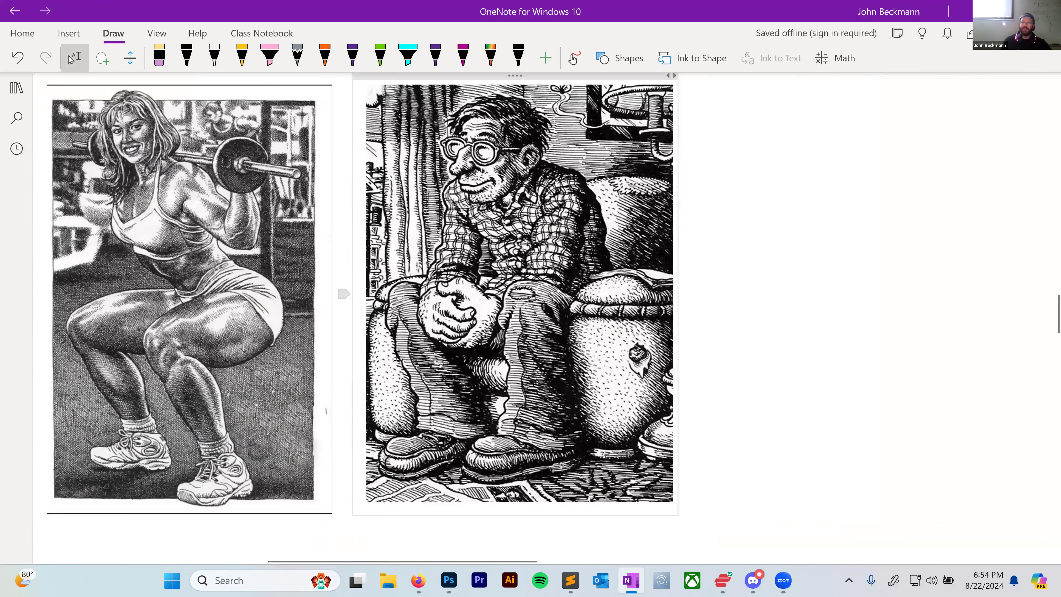
pyautogui.scroll(1, 353, 358)
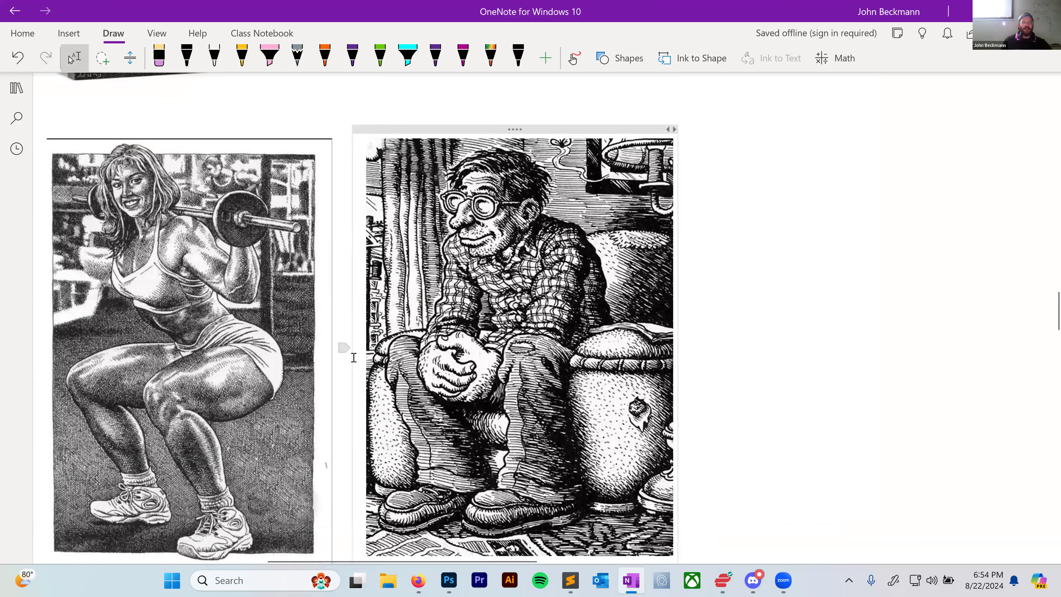
pyautogui.scroll(-1, 354, 357)
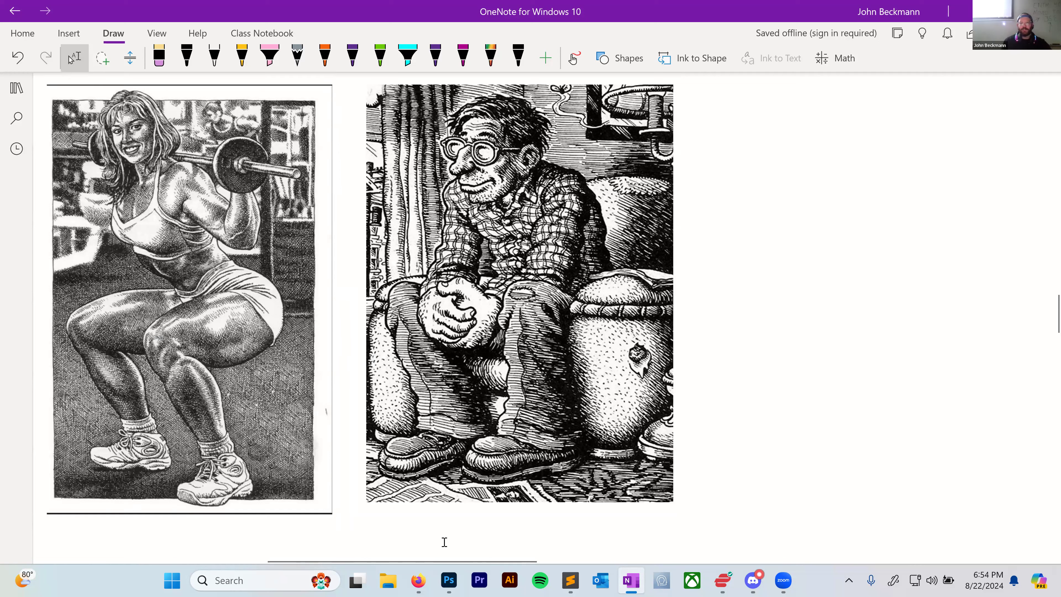
pyautogui.moveTo(413, 560); pyautogui.dragTo(275, 558)
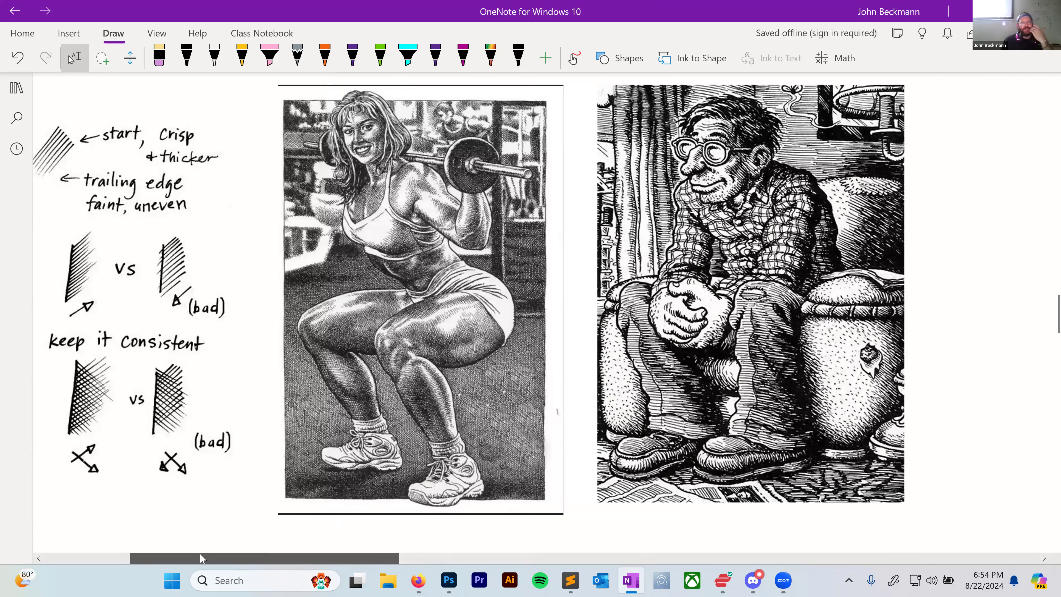
pyautogui.moveTo(201, 554); pyautogui.dragTo(177, 547)
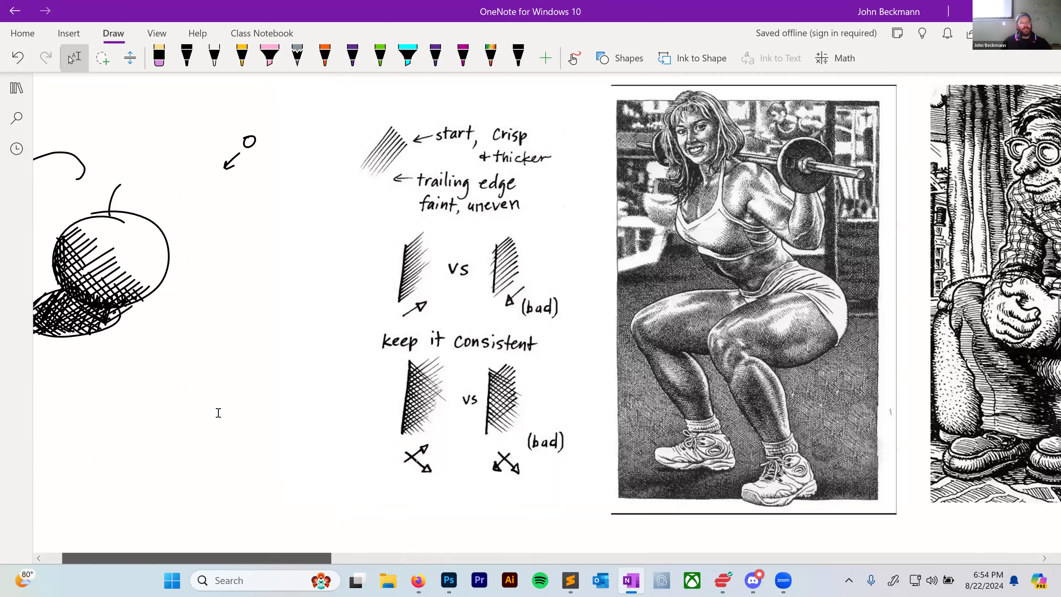
# Highlight the "Cross Hatch (10 minutes)" heading text above the apple sketch.
pyautogui.scroll(-1, 216, 414)
pyautogui.scroll(-3, 216, 414)
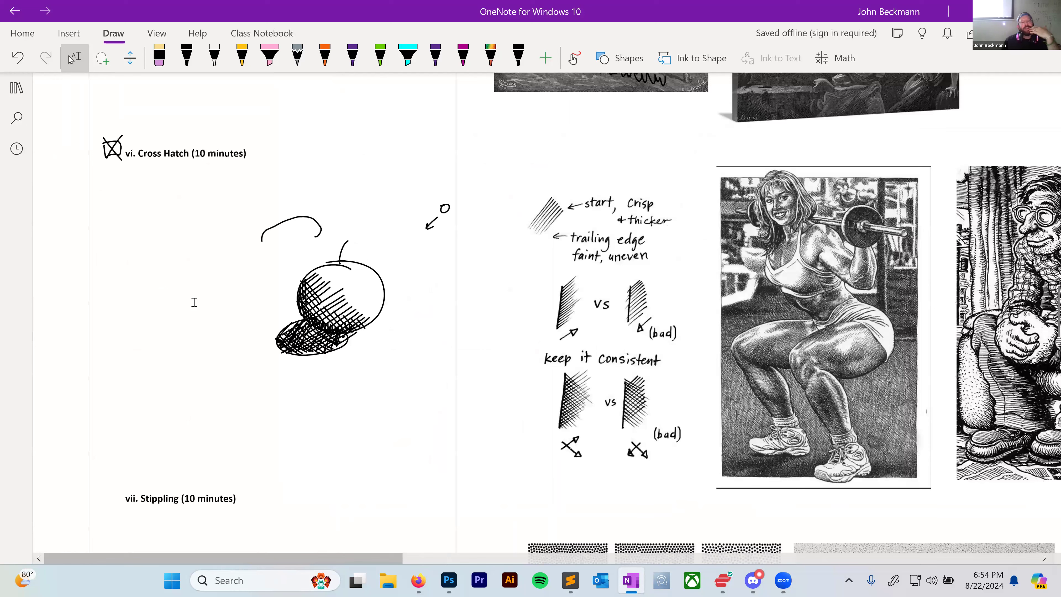
pyautogui.moveTo(108, 153); pyautogui.dragTo(185, 194)
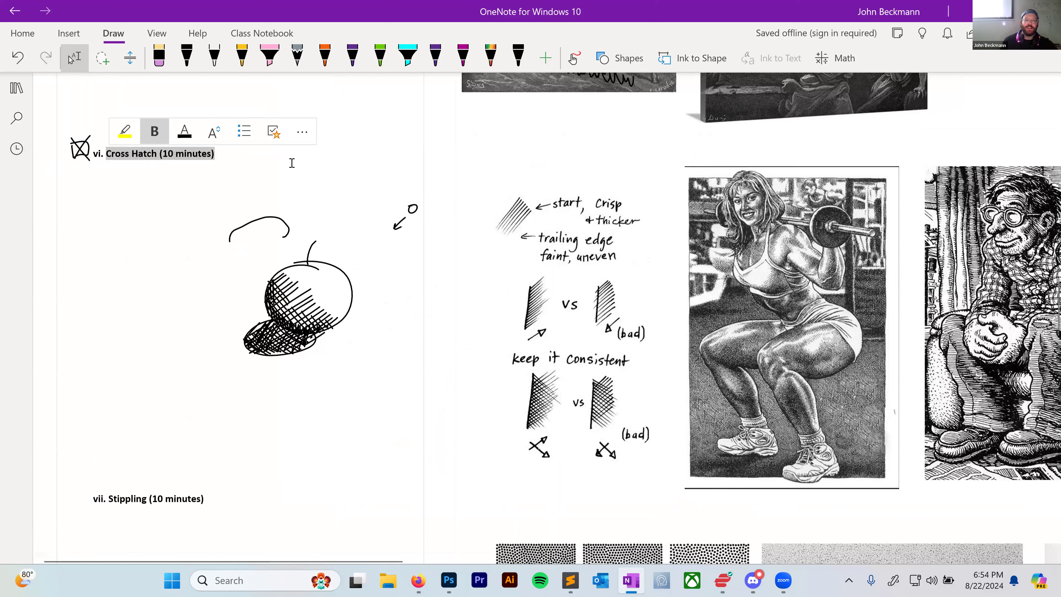
# Switch to Photoshop and delete Layer 4 and Layer 3 from the graveyard composition.
pyautogui.moveTo(450, 578)
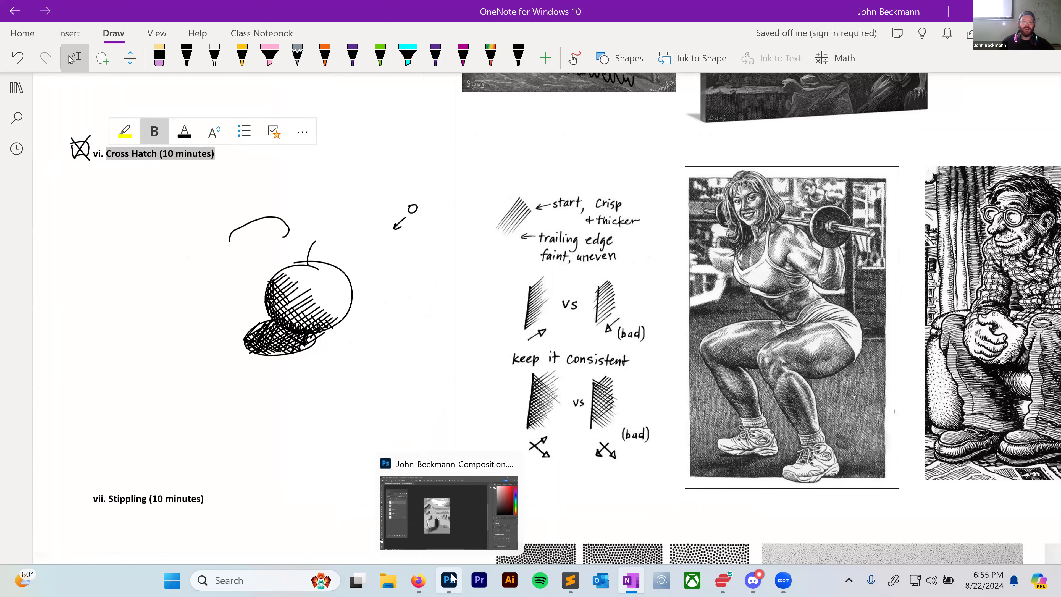
pyautogui.click(450, 578)
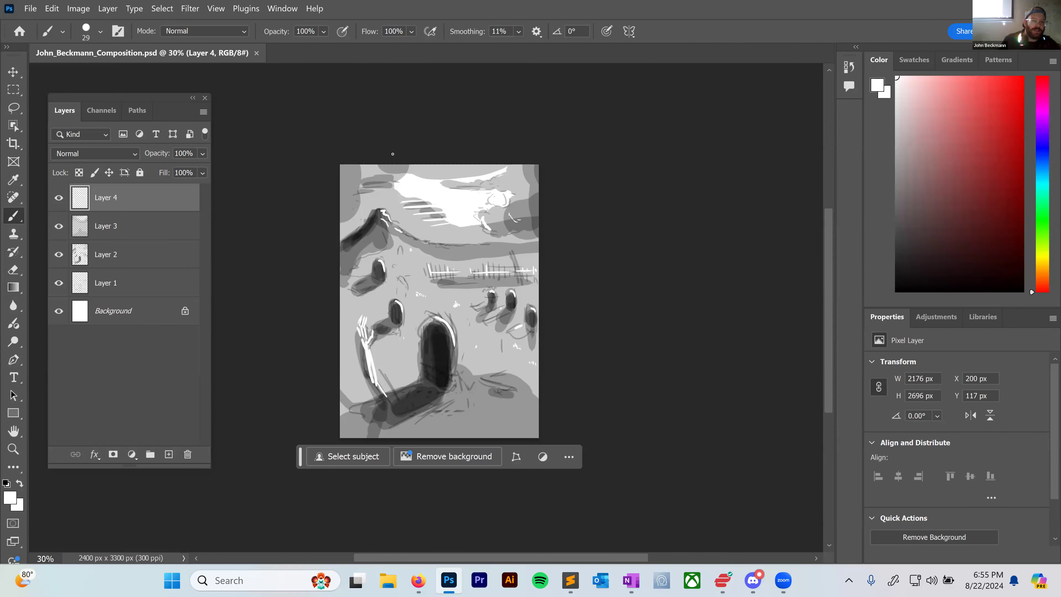
pyautogui.rightClick(147, 197)
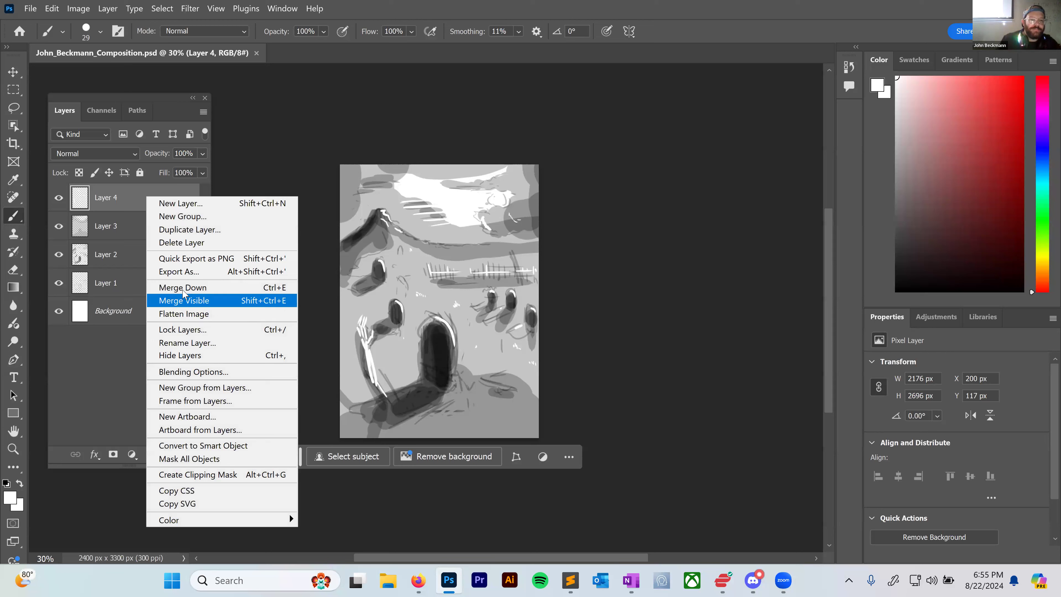
pyautogui.click(184, 243)
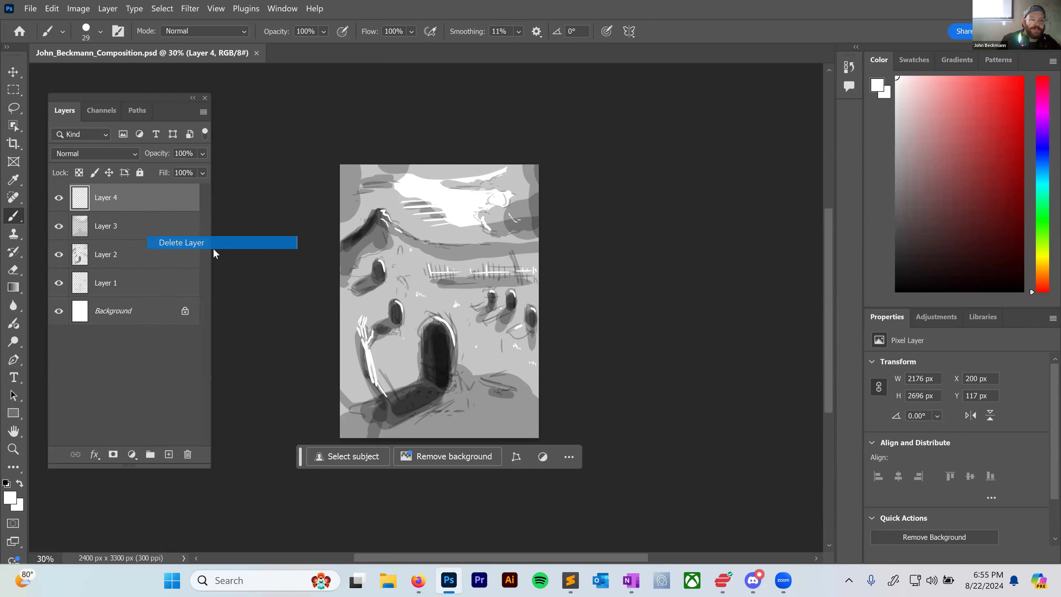
pyautogui.click(568, 245)
pyautogui.rightClick(122, 196)
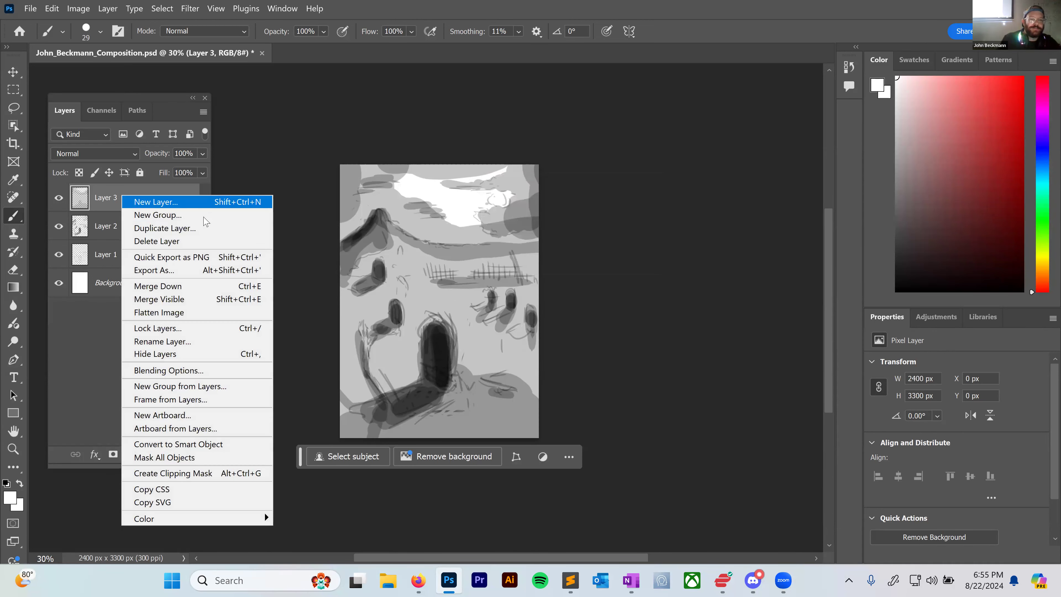
pyautogui.click(178, 242)
pyautogui.click(544, 242)
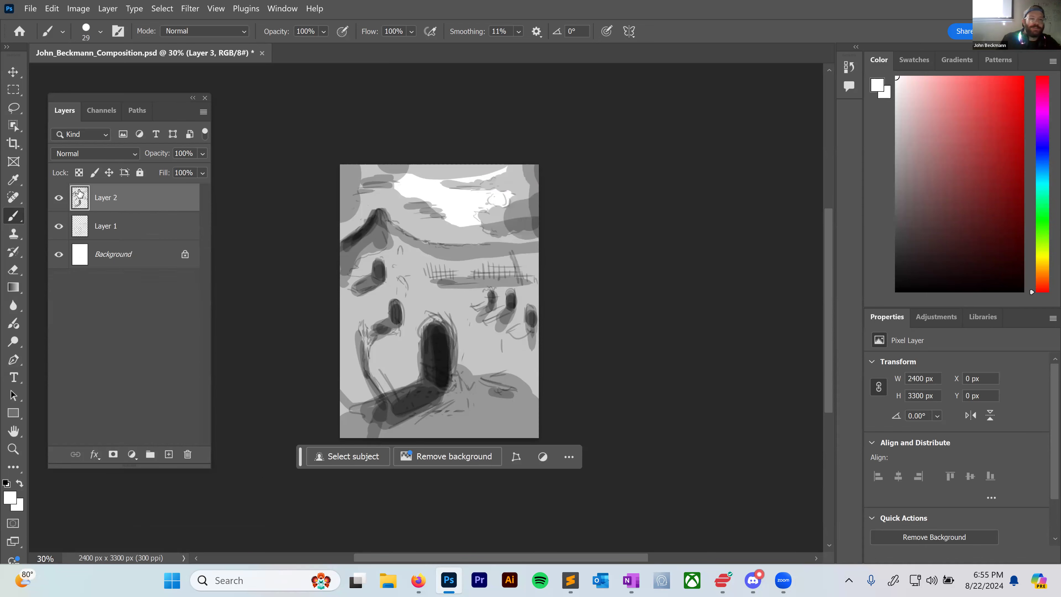
# Delete Layer 2 and Layer 1 so only the white Background layer remains.
pyautogui.rightClick(119, 197)
pyautogui.click(181, 239)
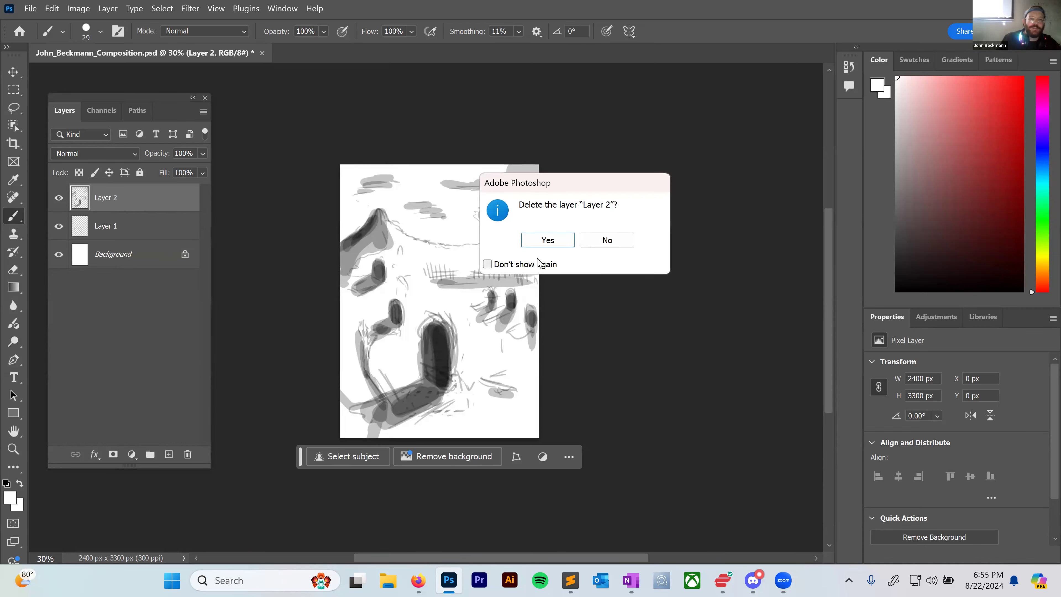
pyautogui.press('Return')
pyautogui.rightClick(102, 198)
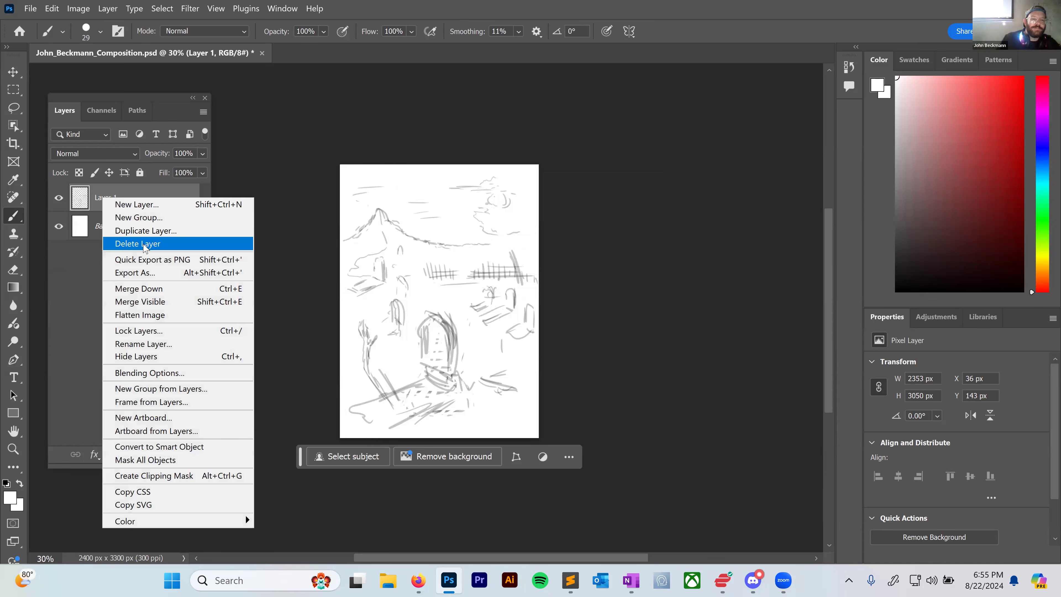
pyautogui.click(144, 243)
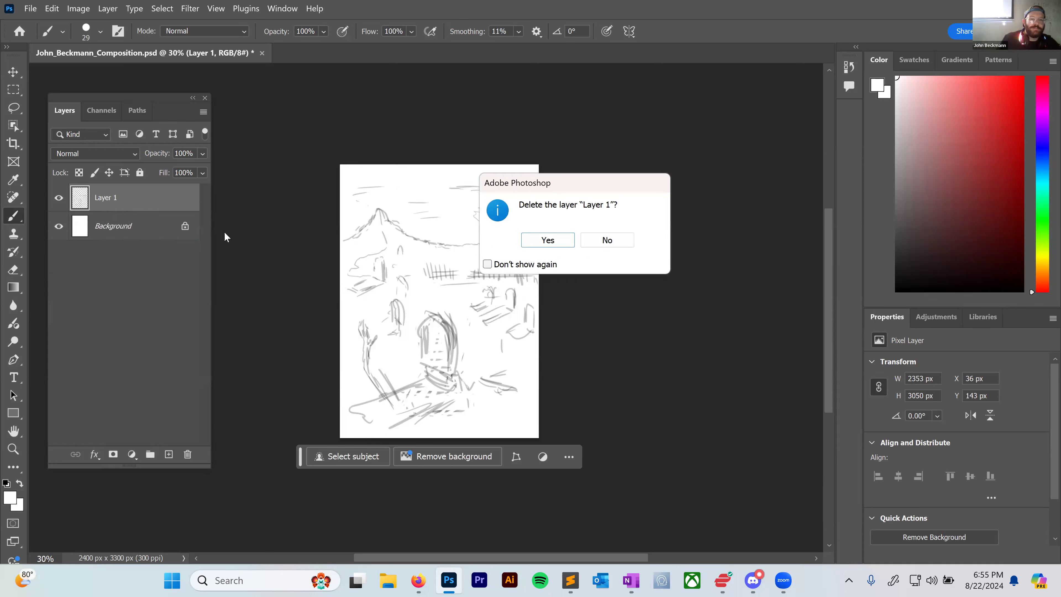
pyautogui.click(547, 241)
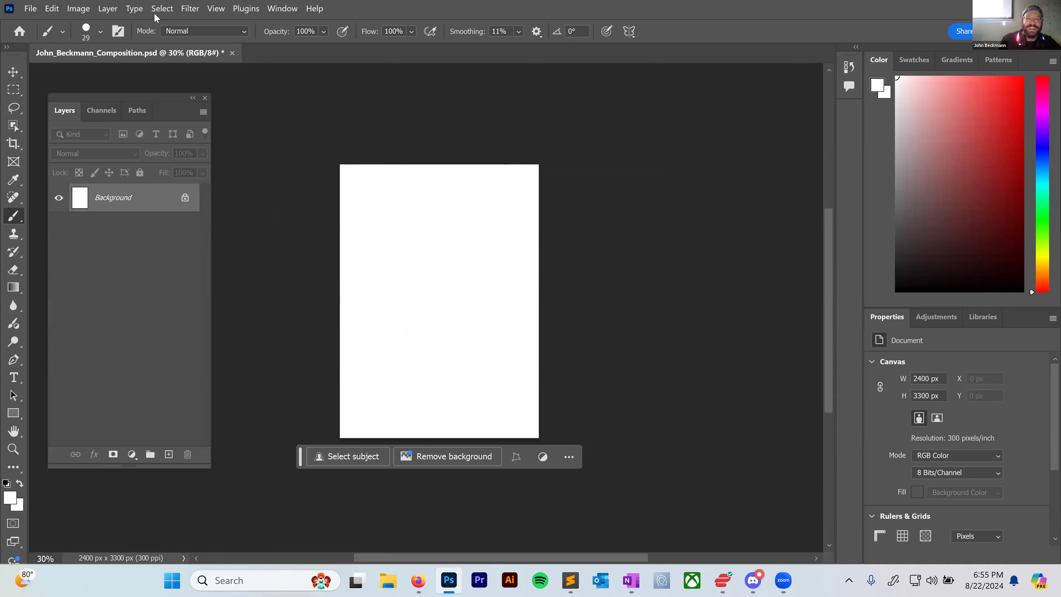
# Add a new empty layer above the Background with the default layer settings.
pyautogui.click(108, 8)
pyautogui.moveTo(125, 26)
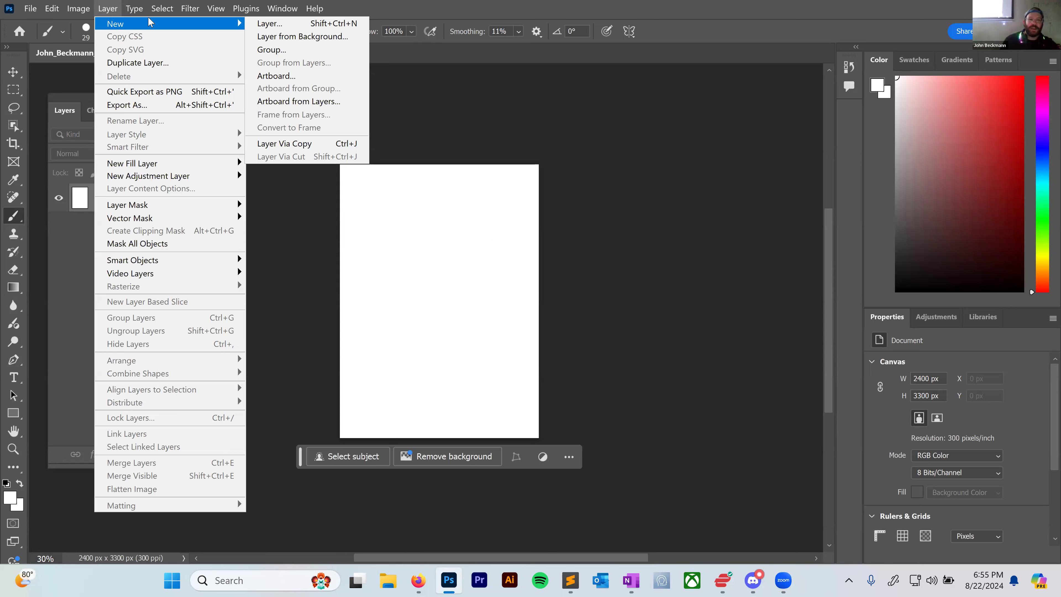
pyautogui.moveTo(239, 23)
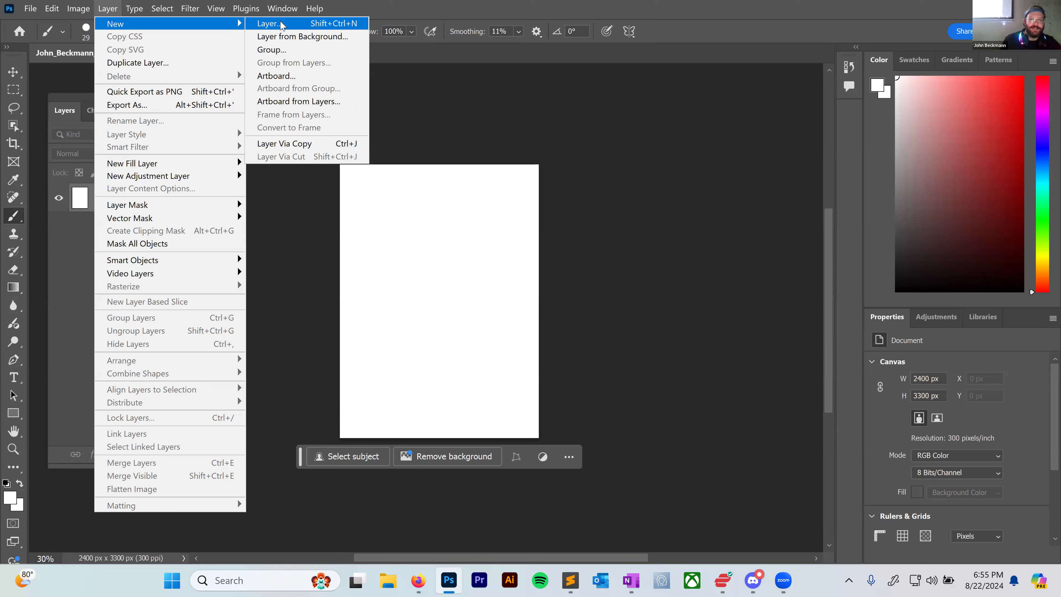
pyautogui.click(283, 24)
pyautogui.click(558, 166)
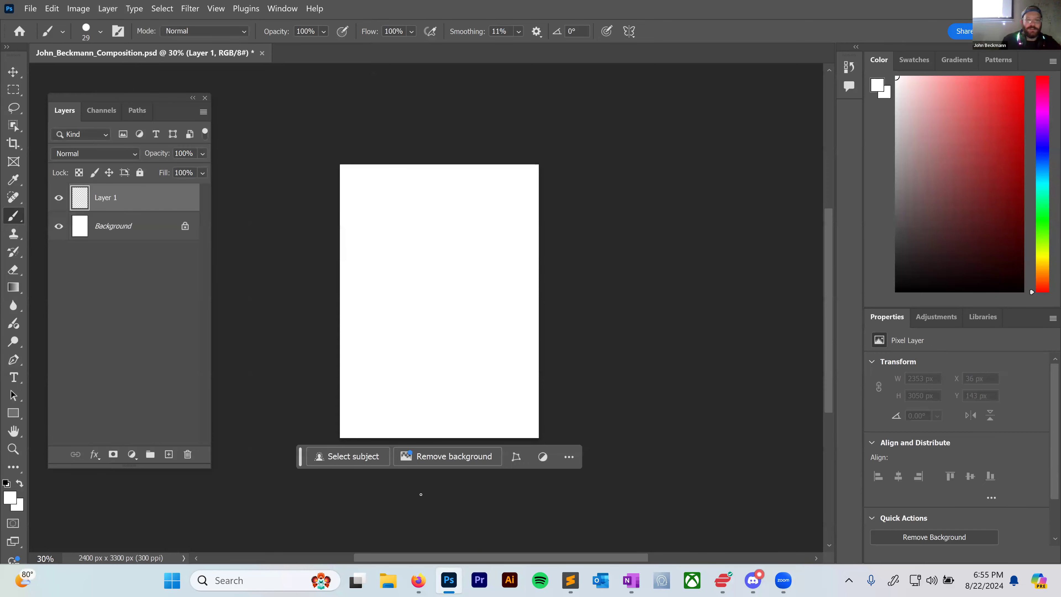
# Switch to Firefox and search Google Images for "newfoundland" in place of the previous query.
pyautogui.click(418, 582)
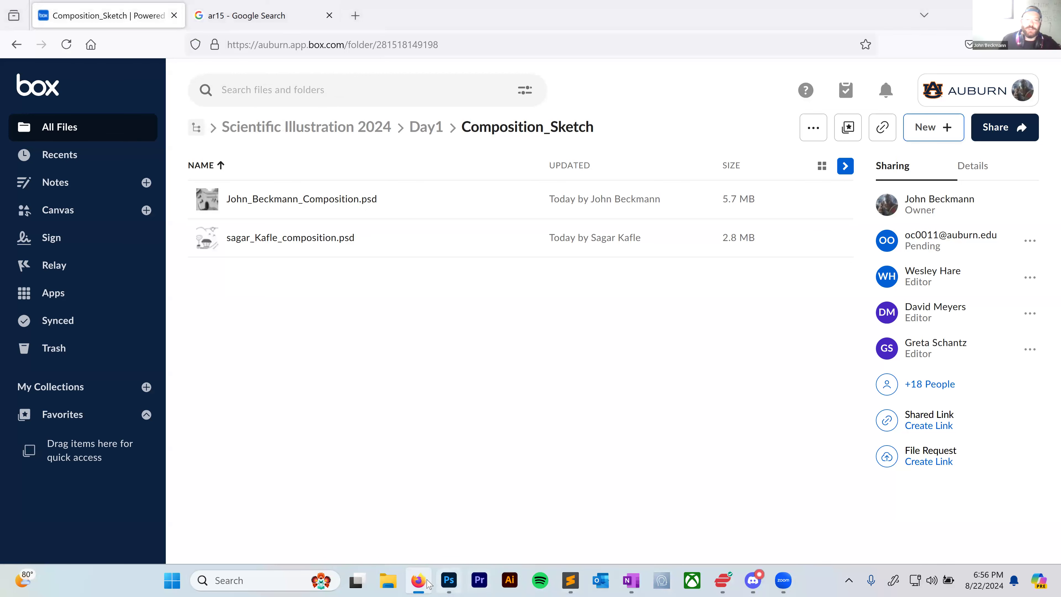
pyautogui.click(421, 582)
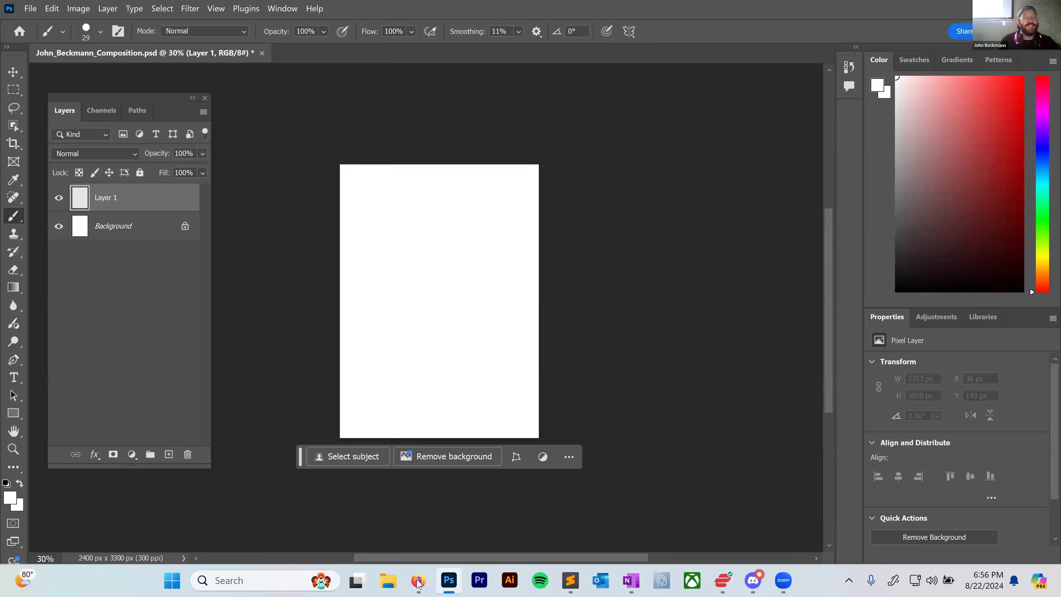
pyautogui.click(418, 582)
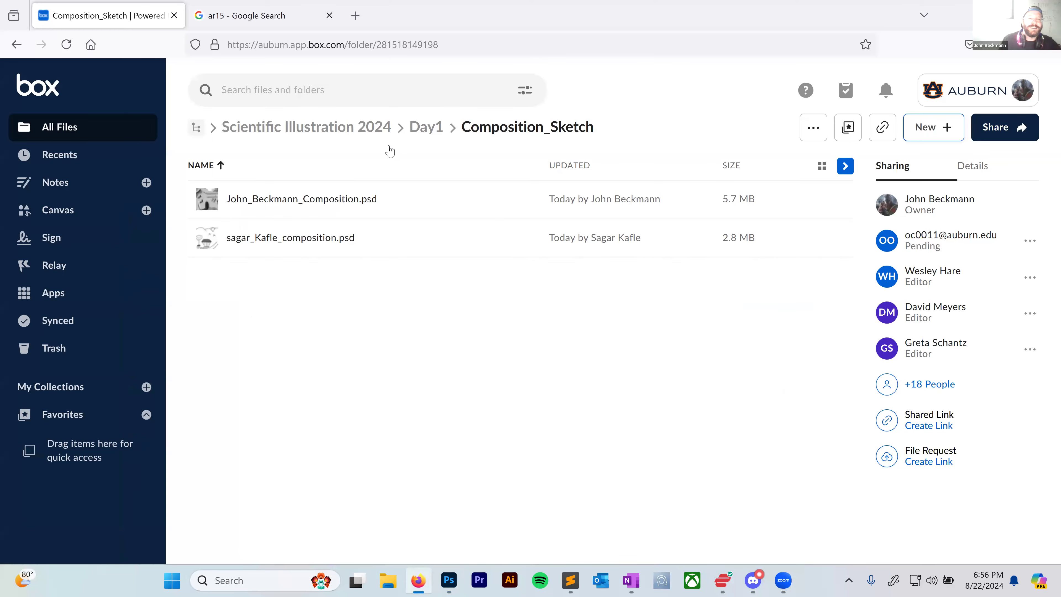
pyautogui.click(234, 15)
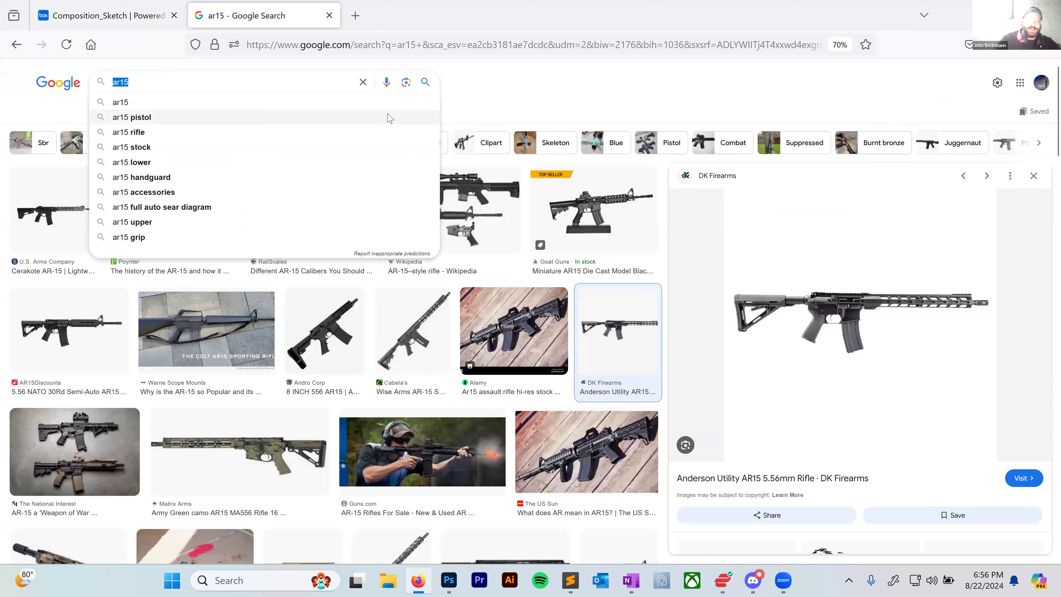
pyautogui.write('newfoundland')
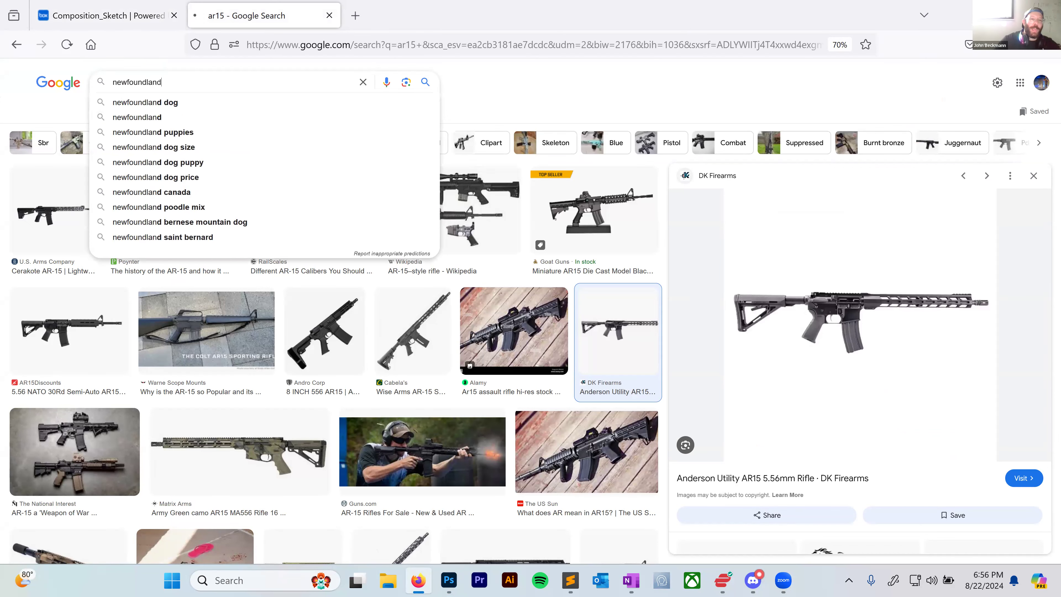
pyautogui.press('Return')
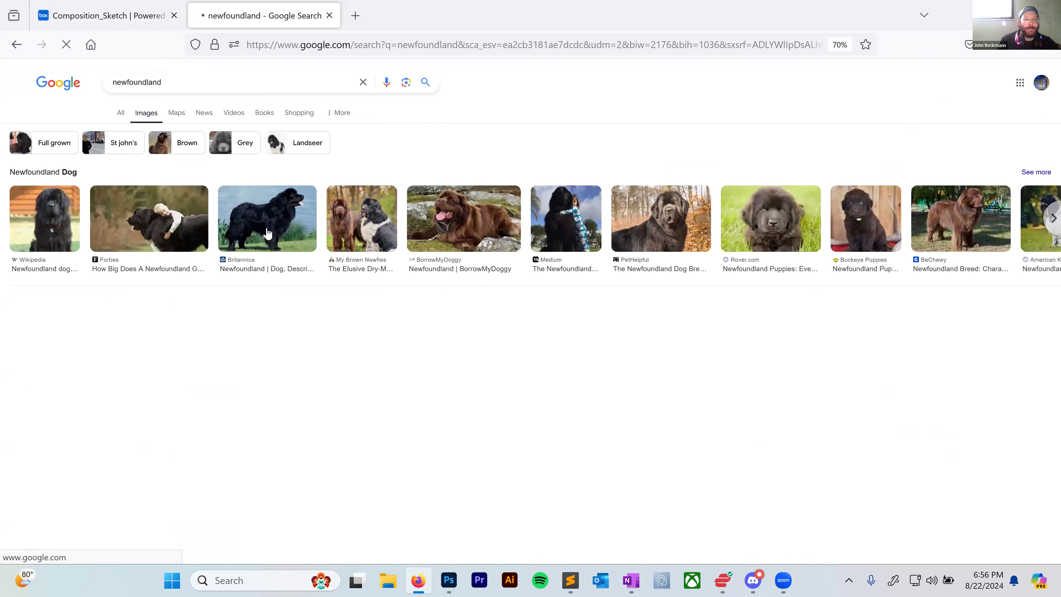
# Copy the PetHelpful photo of the Newfoundland dog and paste it onto Layer 1 of the Photoshop canvas.
pyautogui.click(588, 232)
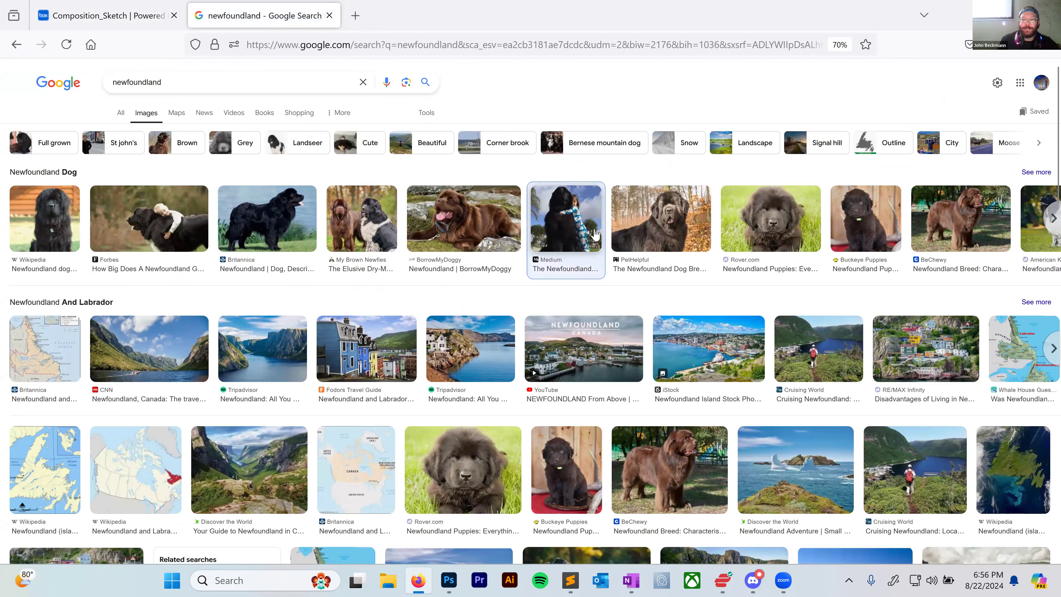
pyautogui.click(641, 227)
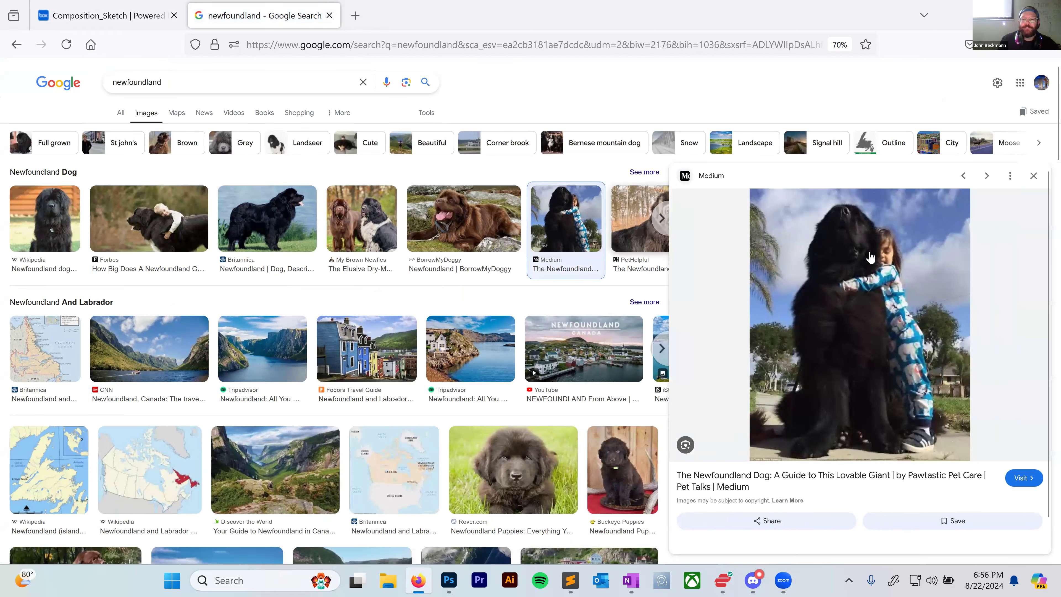
pyautogui.rightClick(870, 256)
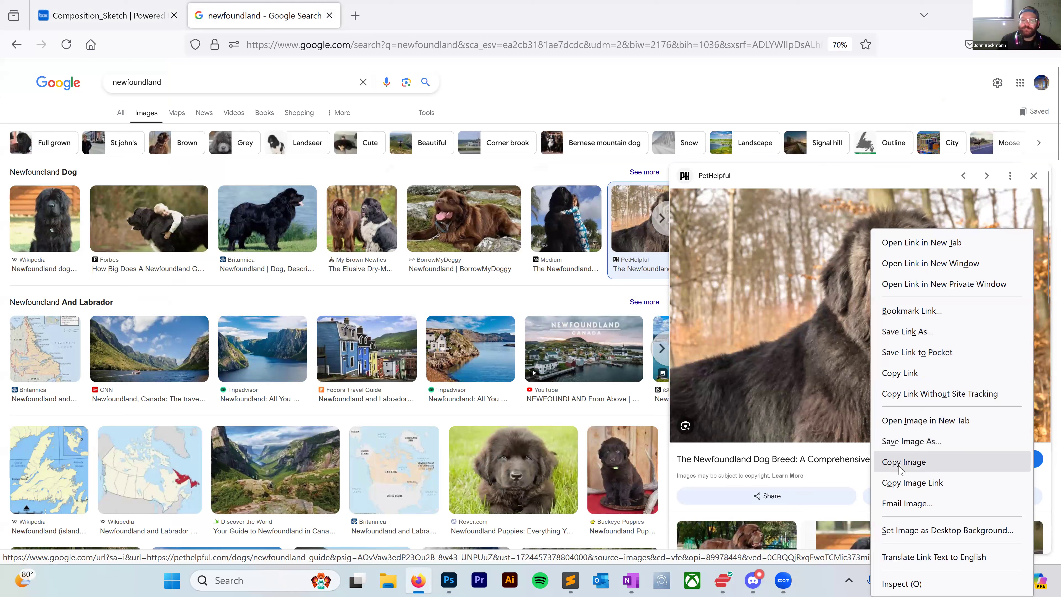
pyautogui.click(449, 580)
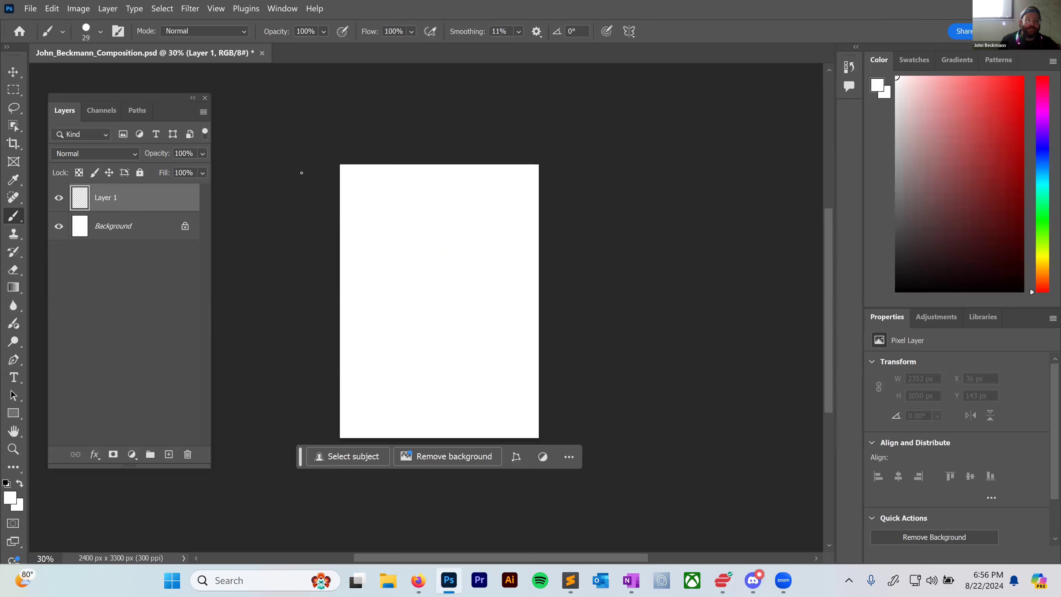
pyautogui.hotkey('ctrl', 'v')
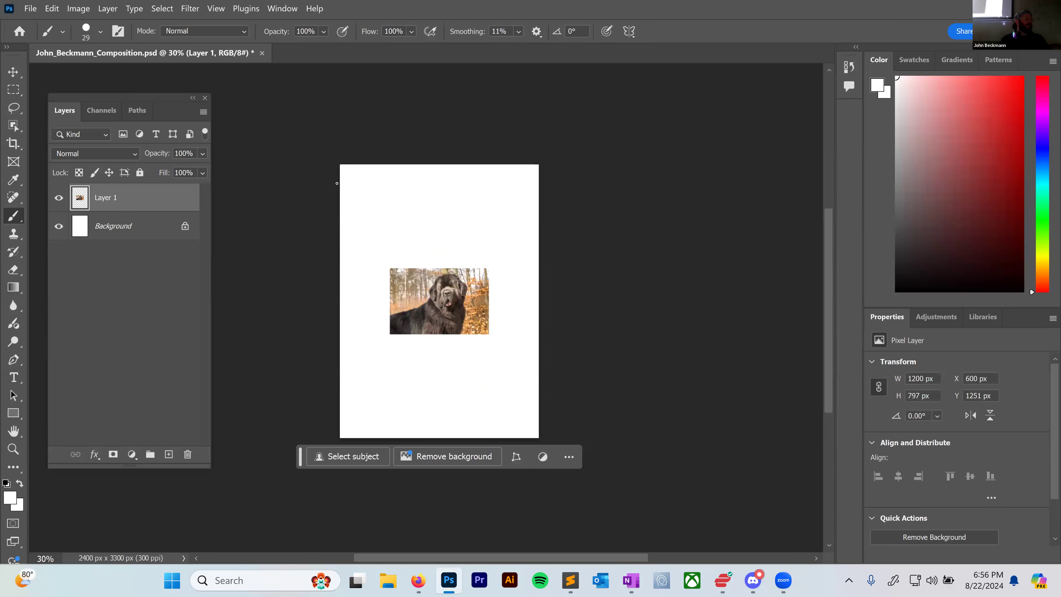
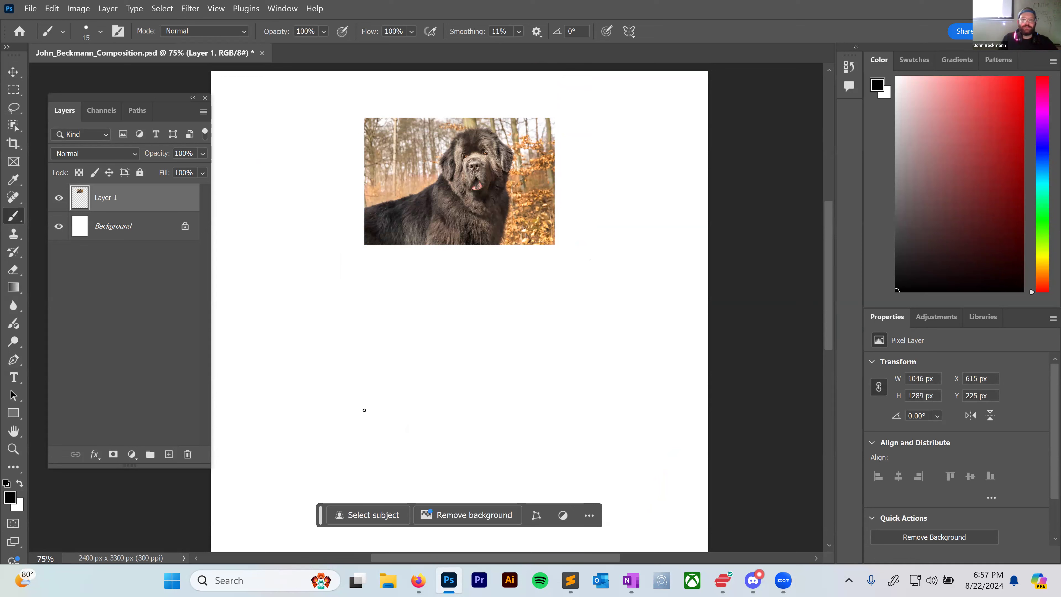
# Outline the dog's back, head and hanging ear in short black brush strokes below the photo, and block in its facial features.
pyautogui.moveTo(410, 399); pyautogui.dragTo(456, 382)
pyautogui.moveTo(462, 375)
pyautogui.mouseDown()
pyautogui.moveTo(492, 326)
pyautogui.moveTo(480, 339)
pyautogui.moveTo(486, 319)
pyautogui.moveTo(526, 313)
pyautogui.moveTo(511, 318)
pyautogui.moveTo(547, 349)
pyautogui.moveTo(538, 353)
pyautogui.mouseUp()
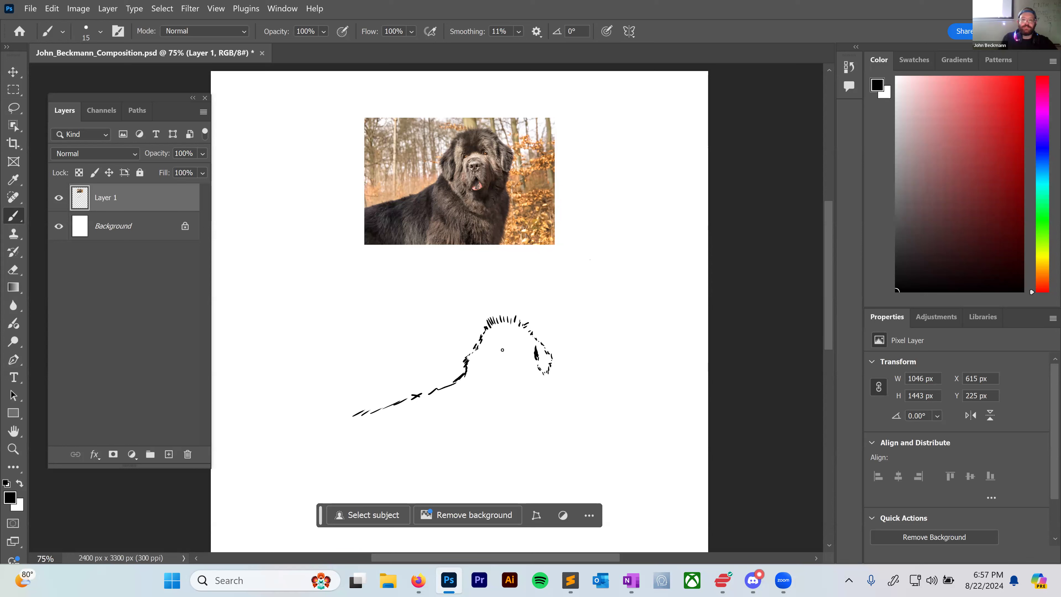
pyautogui.moveTo(479, 333)
pyautogui.mouseDown()
pyautogui.moveTo(509, 348)
pyautogui.moveTo(499, 330)
pyautogui.moveTo(506, 343)
pyautogui.moveTo(509, 329)
pyautogui.moveTo(511, 346)
pyautogui.moveTo(519, 332)
pyautogui.moveTo(531, 368)
pyautogui.moveTo(530, 342)
pyautogui.moveTo(502, 357)
pyautogui.mouseUp()
pyautogui.click(507, 358)
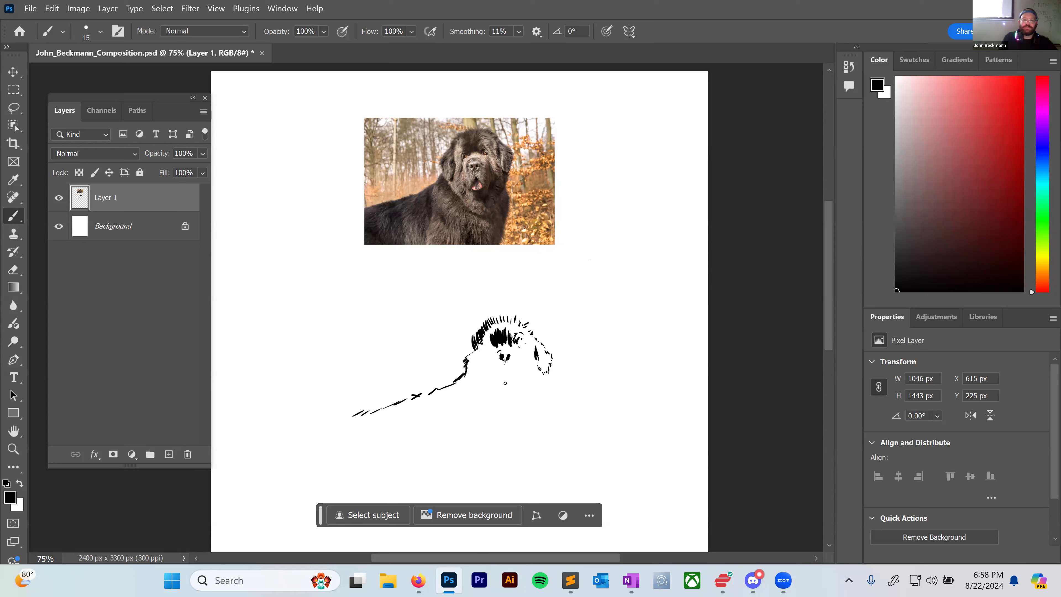
pyautogui.moveTo(504, 368); pyautogui.dragTo(503, 374)
pyautogui.moveTo(508, 387)
pyautogui.mouseDown()
pyautogui.moveTo(518, 348)
pyautogui.moveTo(535, 374)
pyautogui.moveTo(533, 355)
pyautogui.moveTo(557, 332)
pyautogui.moveTo(522, 341)
pyautogui.mouseUp()
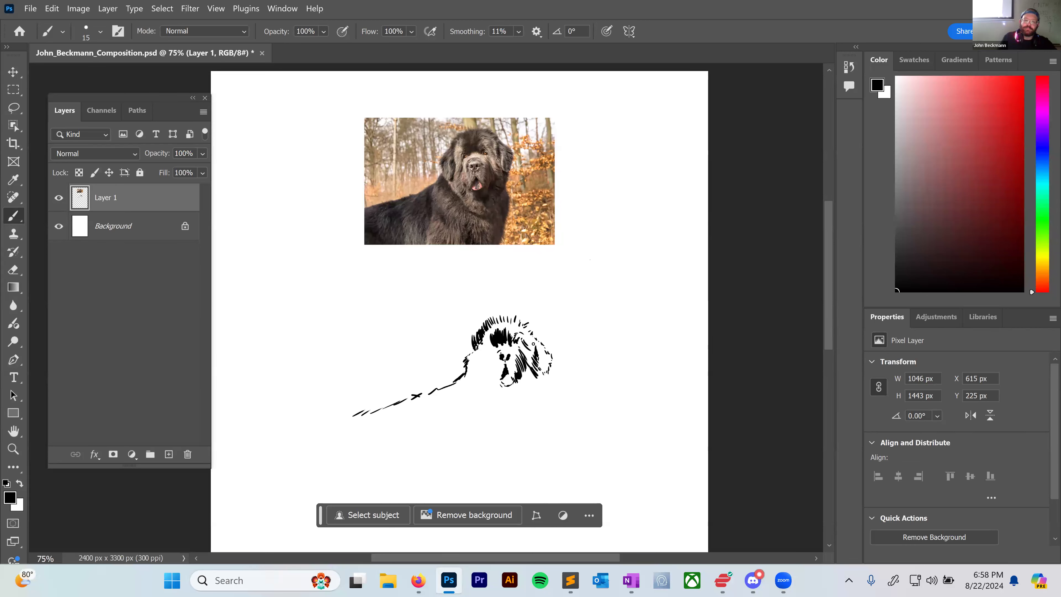
# Return to the Brush and hatch the fur beside the eye and across the dog's forehead with short strokes.
pyautogui.press('e')
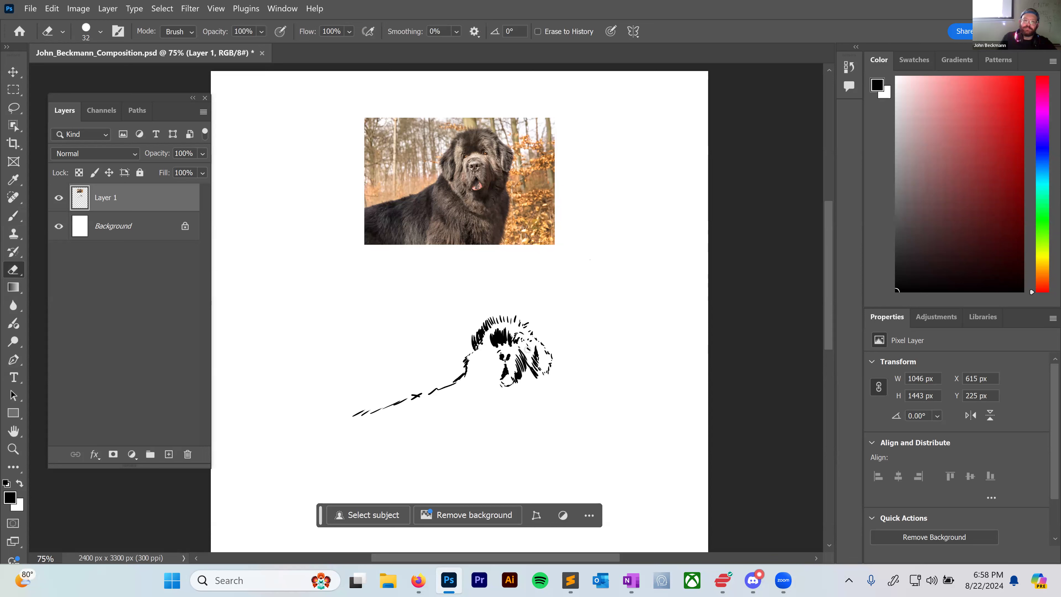
pyautogui.press('b')
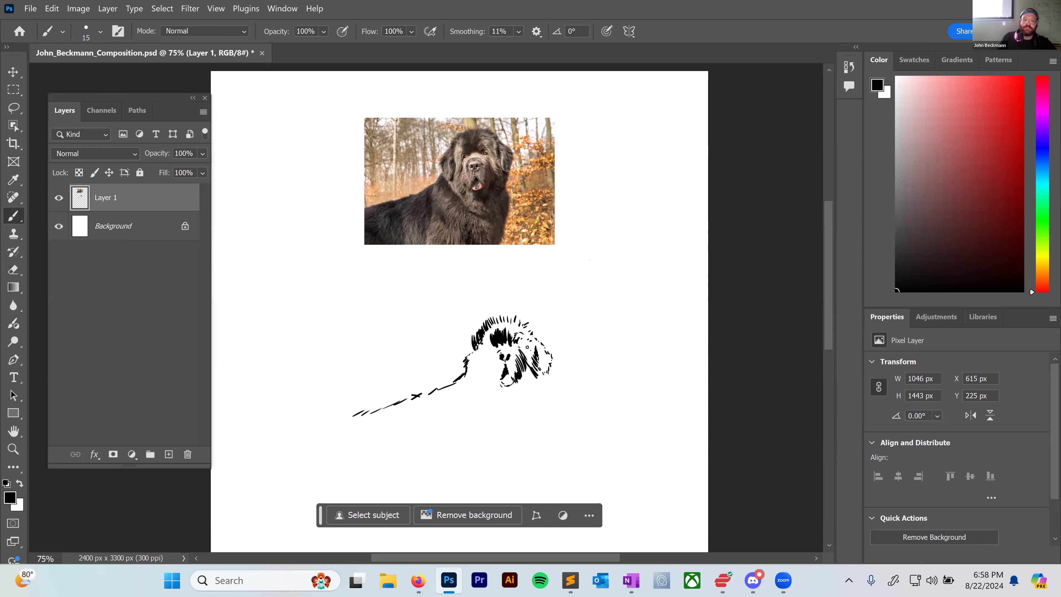
pyautogui.moveTo(531, 347)
pyautogui.mouseDown()
pyautogui.moveTo(525, 357)
pyautogui.moveTo(526, 346)
pyautogui.mouseUp()
pyautogui.moveTo(490, 340); pyautogui.dragTo(486, 347)
pyautogui.moveTo(495, 323); pyautogui.dragTo(498, 334)
pyautogui.moveTo(505, 320); pyautogui.dragTo(506, 337)
pyautogui.moveTo(511, 318); pyautogui.dragTo(510, 336)
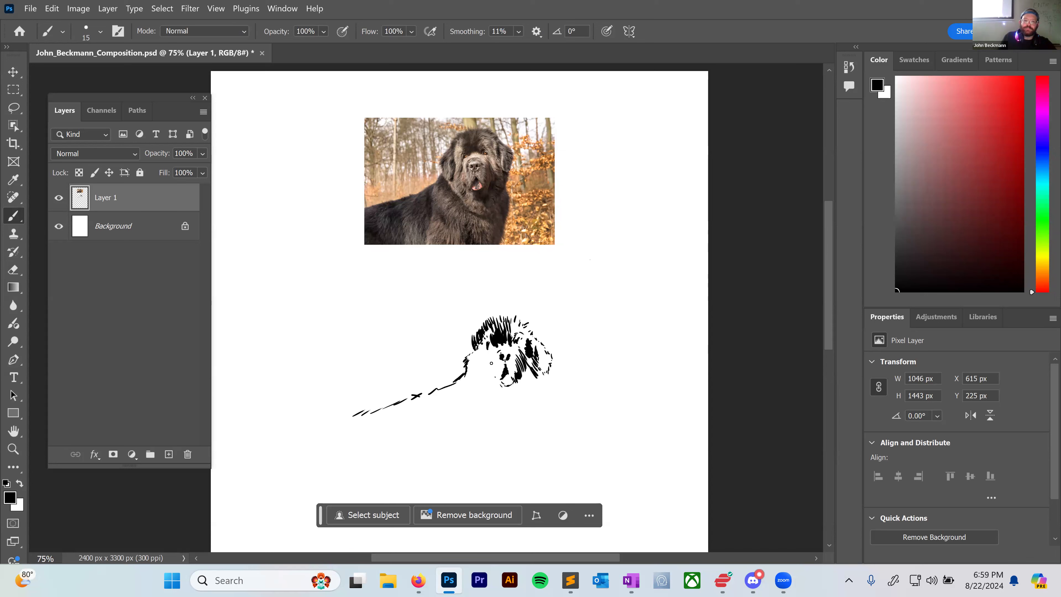
# Outline the chest ruff and hatch the shadow under the chin and down the right side of the neck.
pyautogui.moveTo(485, 375)
pyautogui.mouseDown()
pyautogui.moveTo(504, 405)
pyautogui.moveTo(476, 410)
pyautogui.moveTo(478, 388)
pyautogui.moveTo(501, 415)
pyautogui.mouseUp()
pyautogui.moveTo(507, 426); pyautogui.dragTo(528, 426)
pyautogui.moveTo(535, 419); pyautogui.dragTo(504, 400)
pyautogui.moveTo(505, 388)
pyautogui.mouseDown()
pyautogui.moveTo(524, 408)
pyautogui.moveTo(509, 398)
pyautogui.mouseUp()
pyautogui.moveTo(509, 385); pyautogui.dragTo(515, 397)
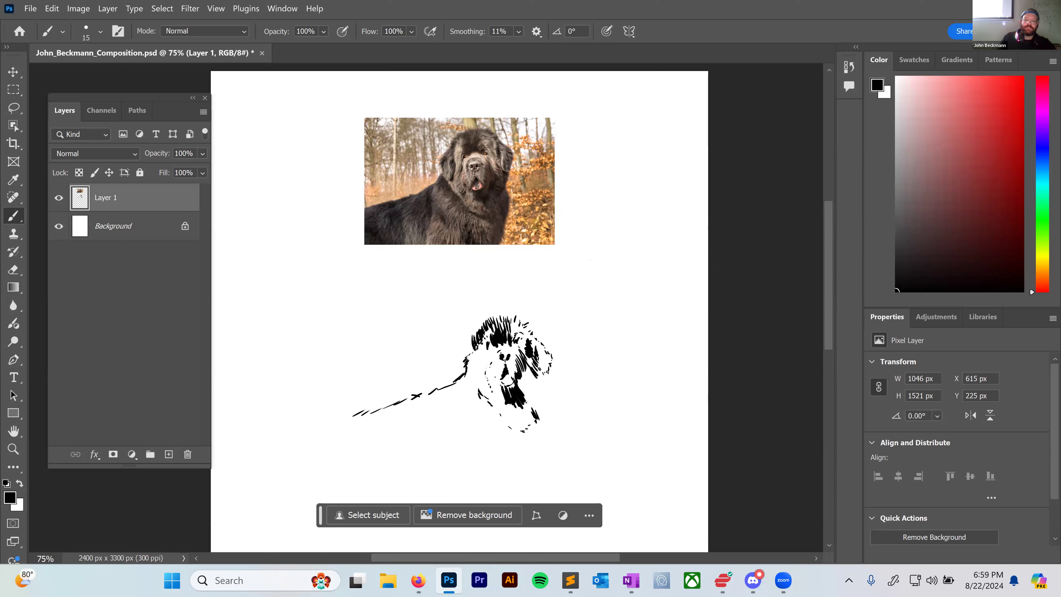
pyautogui.moveTo(515, 380); pyautogui.dragTo(510, 394)
pyautogui.moveTo(522, 392)
pyautogui.mouseDown()
pyautogui.moveTo(545, 376)
pyautogui.moveTo(535, 400)
pyautogui.moveTo(535, 365)
pyautogui.moveTo(555, 374)
pyautogui.moveTo(544, 389)
pyautogui.moveTo(541, 374)
pyautogui.moveTo(528, 401)
pyautogui.moveTo(539, 419)
pyautogui.moveTo(525, 395)
pyautogui.moveTo(536, 410)
pyautogui.moveTo(538, 385)
pyautogui.mouseUp()
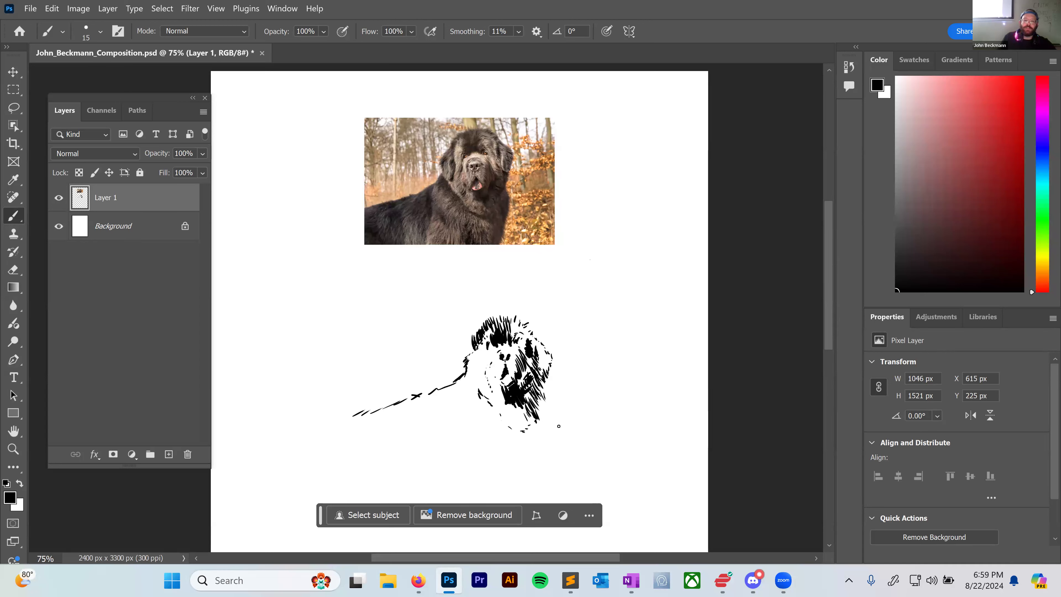
pyautogui.moveTo(543, 405)
pyautogui.mouseDown()
pyautogui.moveTo(545, 394)
pyautogui.moveTo(544, 404)
pyautogui.mouseUp()
pyautogui.moveTo(543, 426)
pyautogui.mouseDown()
pyautogui.moveTo(537, 407)
pyautogui.moveTo(550, 419)
pyautogui.moveTo(535, 458)
pyautogui.mouseUp()
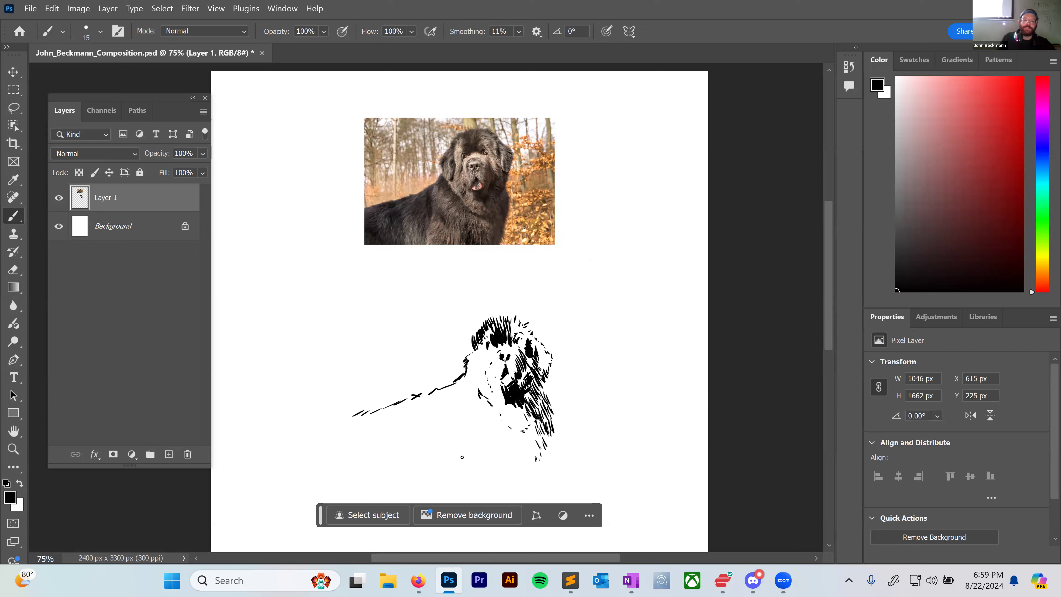
# Hatch the fur on the dog's back and shoulder with long strokes that follow the body's slope.
pyautogui.moveTo(451, 399)
pyautogui.mouseDown()
pyautogui.moveTo(450, 435)
pyautogui.moveTo(441, 385)
pyautogui.moveTo(433, 423)
pyautogui.mouseUp()
pyautogui.moveTo(442, 414)
pyautogui.mouseDown()
pyautogui.moveTo(436, 430)
pyautogui.moveTo(424, 418)
pyautogui.moveTo(438, 454)
pyautogui.moveTo(400, 450)
pyautogui.moveTo(411, 423)
pyautogui.moveTo(399, 422)
pyautogui.mouseUp()
pyautogui.moveTo(413, 459)
pyautogui.mouseDown()
pyautogui.moveTo(418, 436)
pyautogui.moveTo(391, 447)
pyautogui.mouseUp()
pyautogui.moveTo(375, 455); pyautogui.dragTo(370, 442)
pyautogui.moveTo(356, 449); pyautogui.dragTo(366, 439)
pyautogui.moveTo(347, 451)
pyautogui.mouseDown()
pyautogui.moveTo(360, 437)
pyautogui.moveTo(350, 423)
pyautogui.moveTo(414, 398)
pyautogui.moveTo(378, 413)
pyautogui.moveTo(399, 411)
pyautogui.moveTo(362, 443)
pyautogui.moveTo(379, 449)
pyautogui.moveTo(388, 427)
pyautogui.mouseUp()
pyautogui.moveTo(385, 453); pyautogui.dragTo(392, 434)
pyautogui.moveTo(437, 395)
pyautogui.mouseDown()
pyautogui.moveTo(428, 403)
pyautogui.moveTo(443, 421)
pyautogui.moveTo(431, 437)
pyautogui.mouseUp()
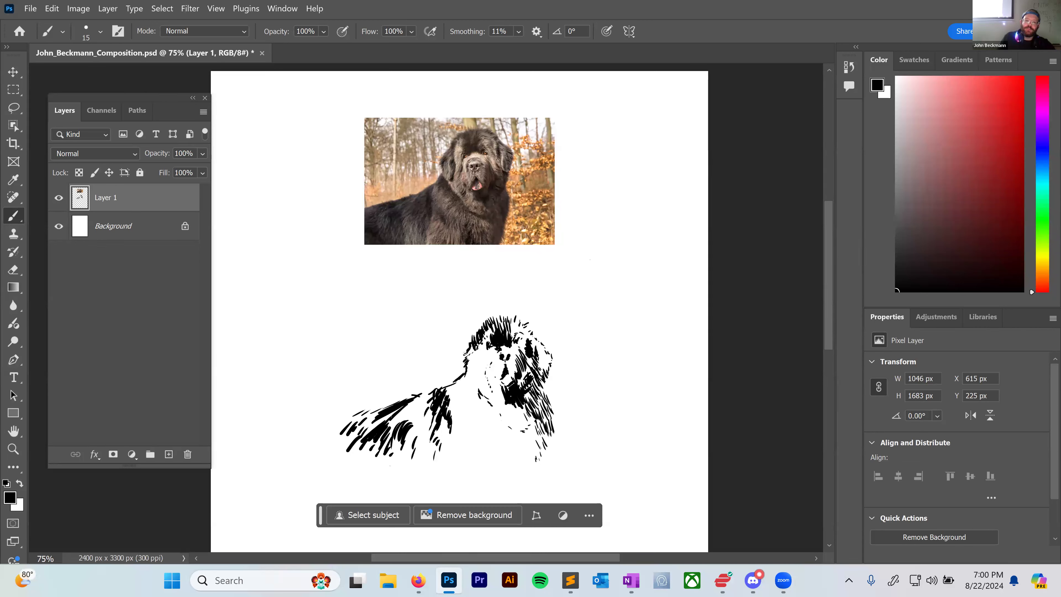
# Shade the dog's left-hand ear and hatch the cheek and jaw beside the muzzle with the 15 px Hard Round Pressure Size brush.
pyautogui.moveTo(459, 358); pyautogui.dragTo(471, 359)
pyautogui.moveTo(474, 374); pyautogui.dragTo(480, 360)
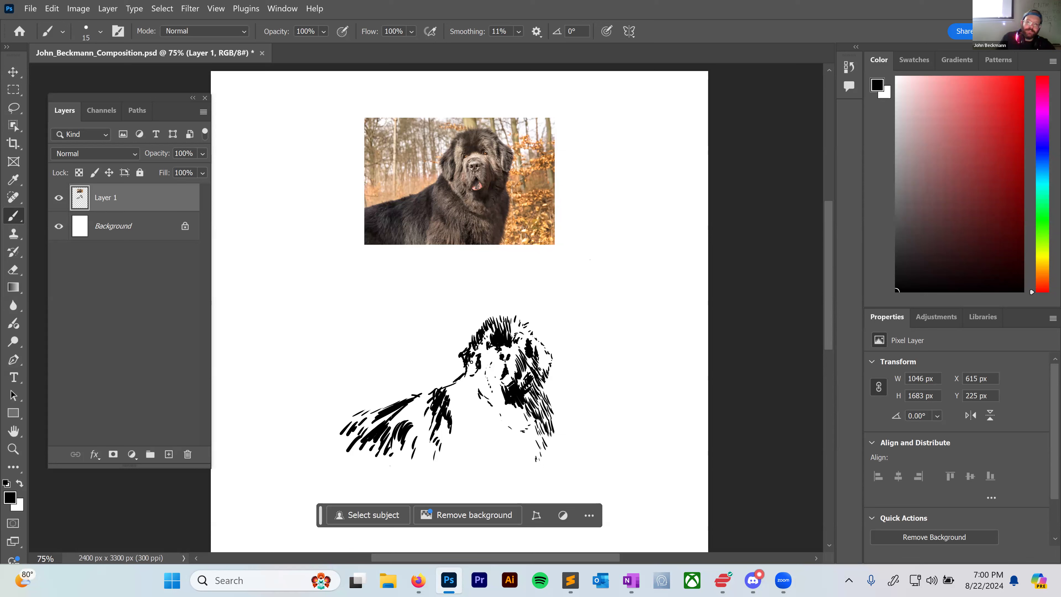
pyautogui.moveTo(476, 358); pyautogui.dragTo(467, 373)
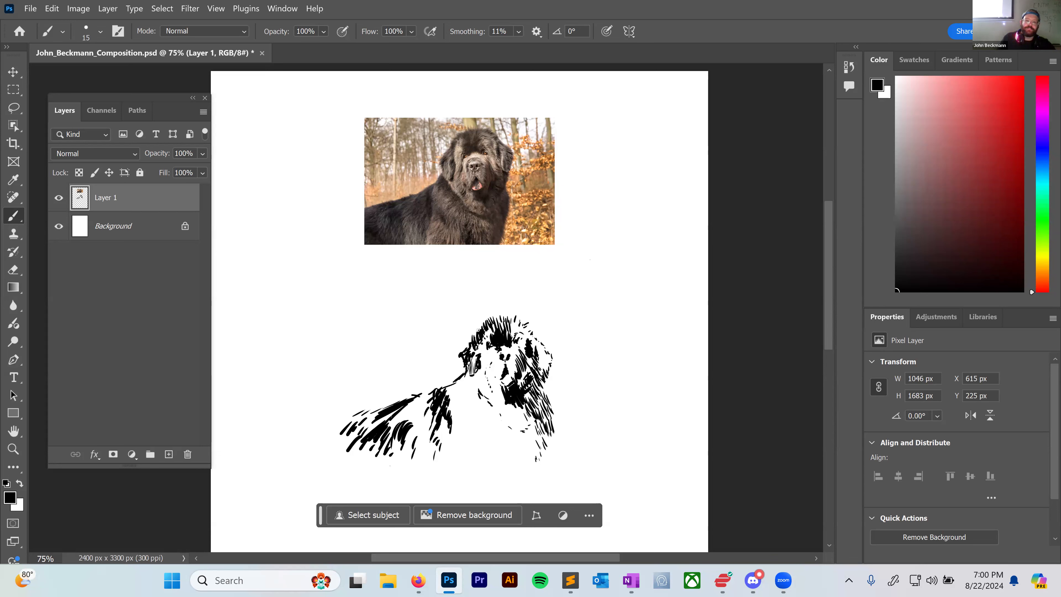
pyautogui.rightClick(619, 243)
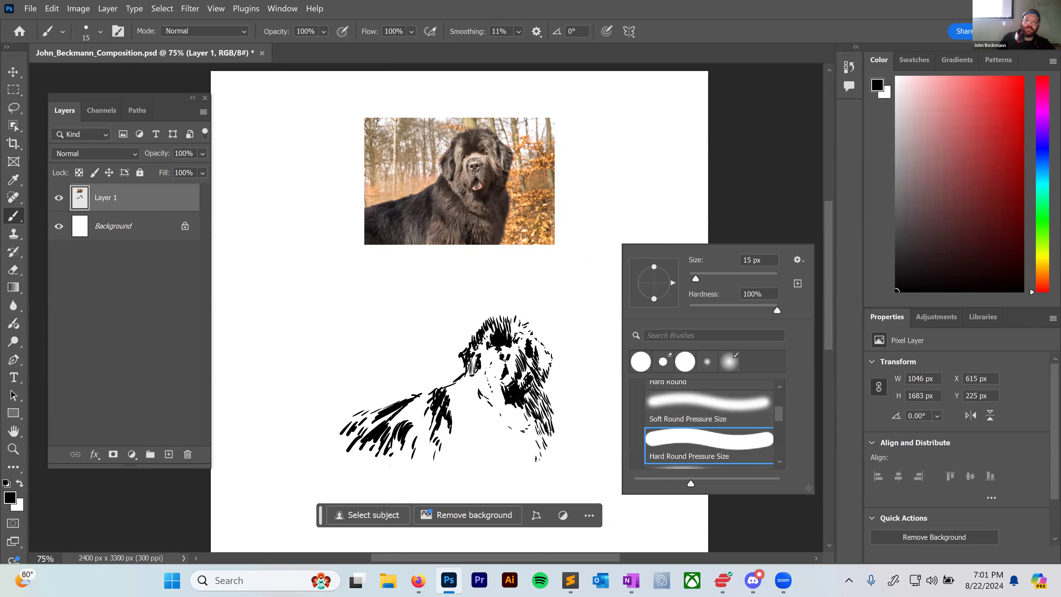
pyautogui.click(484, 371)
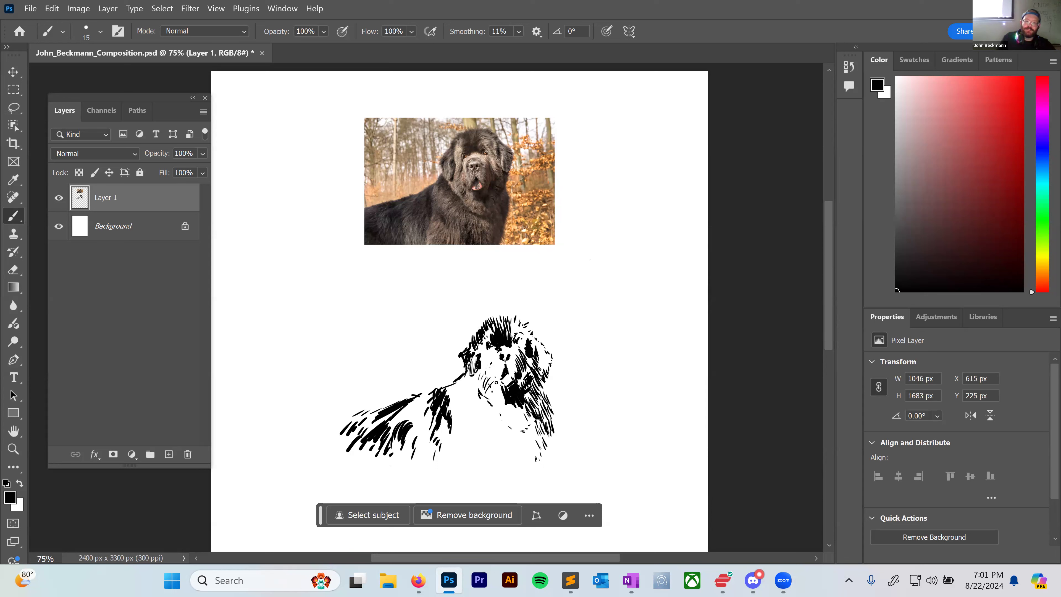
pyautogui.moveTo(488, 396); pyautogui.dragTo(506, 409)
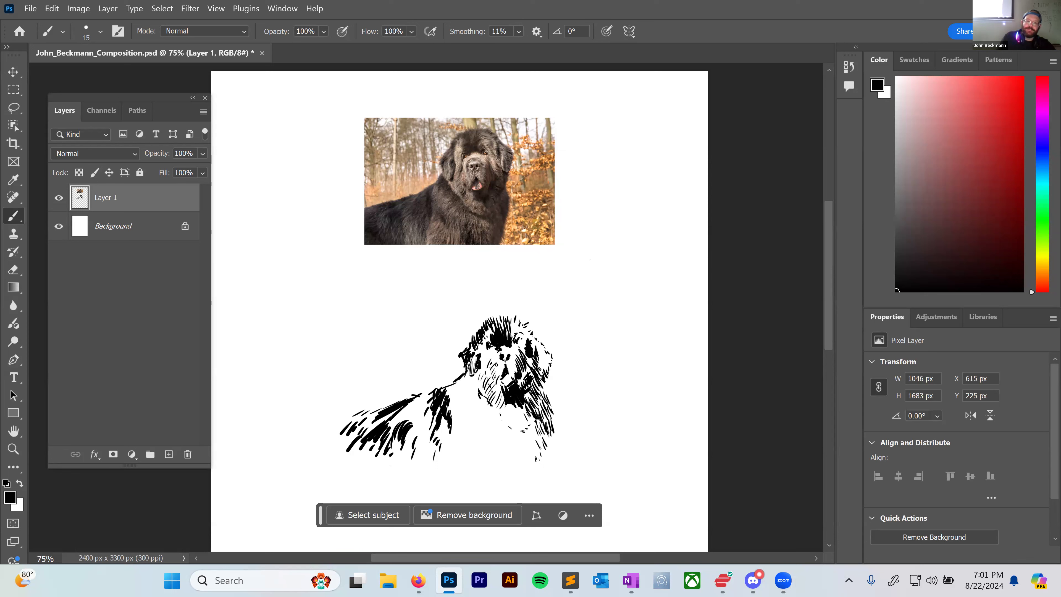
pyautogui.moveTo(494, 355); pyautogui.dragTo(497, 352)
pyautogui.moveTo(484, 362); pyautogui.dragTo(479, 347)
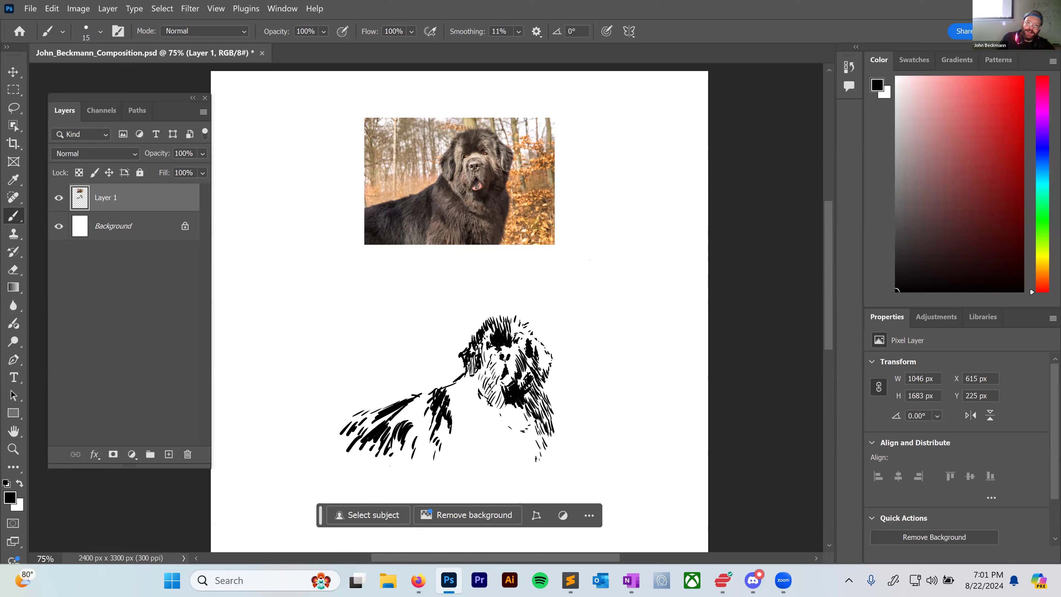
# Hatch the right-hand cheek and ear, and add crossing strokes to the top of the head.
pyautogui.moveTo(517, 375)
pyautogui.mouseDown()
pyautogui.moveTo(522, 388)
pyautogui.moveTo(533, 376)
pyautogui.mouseUp()
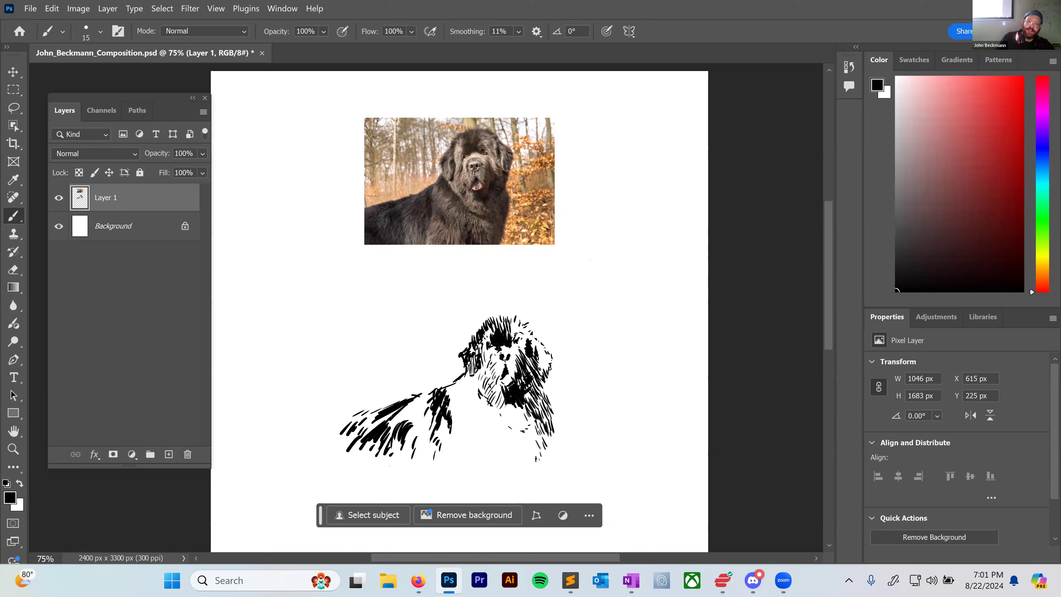
pyautogui.moveTo(541, 356)
pyautogui.mouseDown()
pyautogui.moveTo(548, 376)
pyautogui.moveTo(549, 367)
pyautogui.mouseUp()
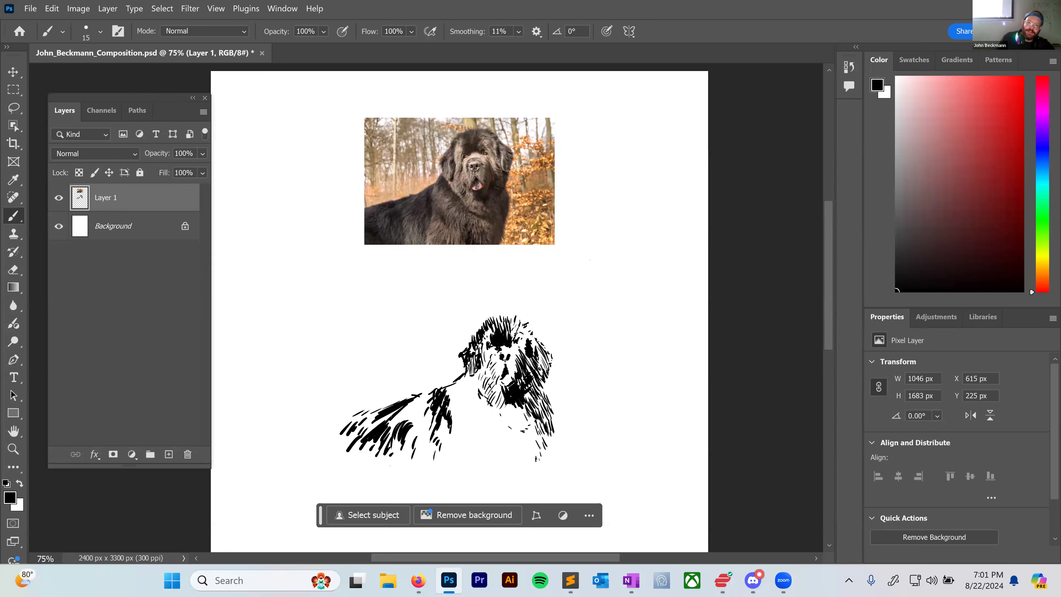
pyautogui.moveTo(528, 337); pyautogui.dragTo(539, 340)
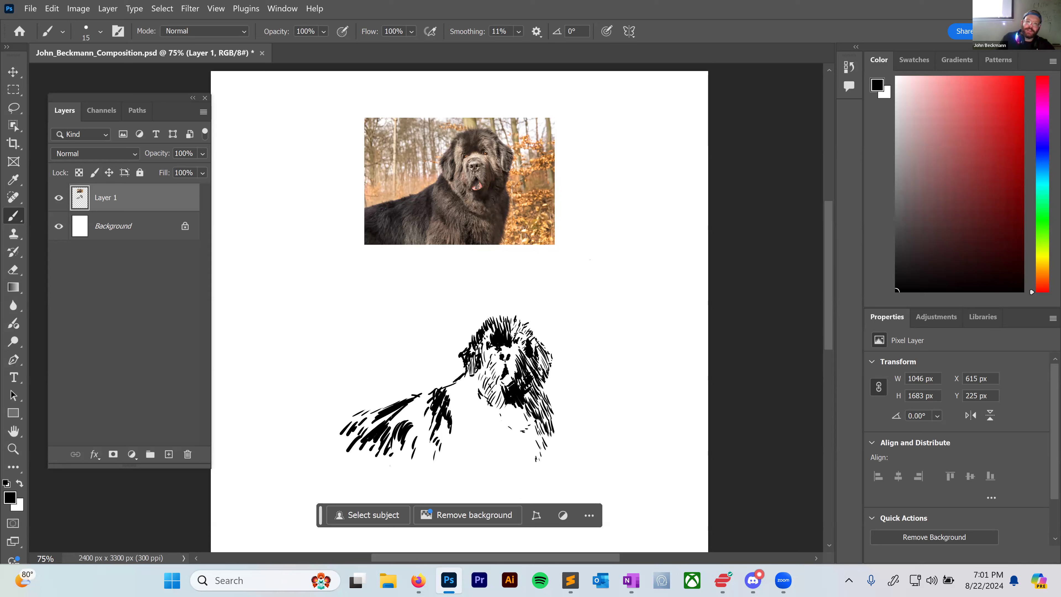
pyautogui.moveTo(500, 320)
pyautogui.mouseDown()
pyautogui.moveTo(490, 331)
pyautogui.moveTo(512, 322)
pyautogui.mouseUp()
pyautogui.moveTo(508, 326); pyautogui.dragTo(502, 329)
# Cross-hatch the right side of the chest and fill in the ruff's fur along its edge toward the shoulder.
pyautogui.moveTo(526, 392); pyautogui.dragTo(539, 404)
pyautogui.moveTo(534, 408); pyautogui.dragTo(545, 404)
pyautogui.moveTo(535, 411); pyautogui.dragTo(550, 402)
pyautogui.moveTo(536, 425); pyautogui.dragTo(553, 415)
pyautogui.moveTo(541, 430); pyautogui.dragTo(549, 423)
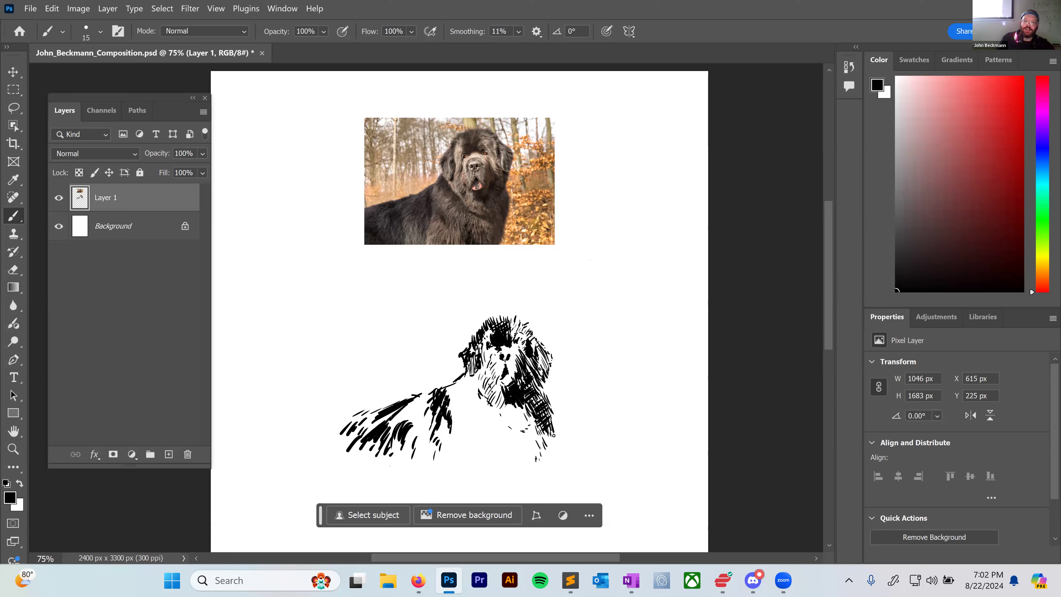
pyautogui.moveTo(540, 445)
pyautogui.mouseDown()
pyautogui.moveTo(550, 437)
pyautogui.moveTo(546, 452)
pyautogui.moveTo(512, 452)
pyautogui.moveTo(531, 460)
pyautogui.moveTo(536, 443)
pyautogui.mouseUp()
pyautogui.moveTo(534, 424); pyautogui.dragTo(545, 446)
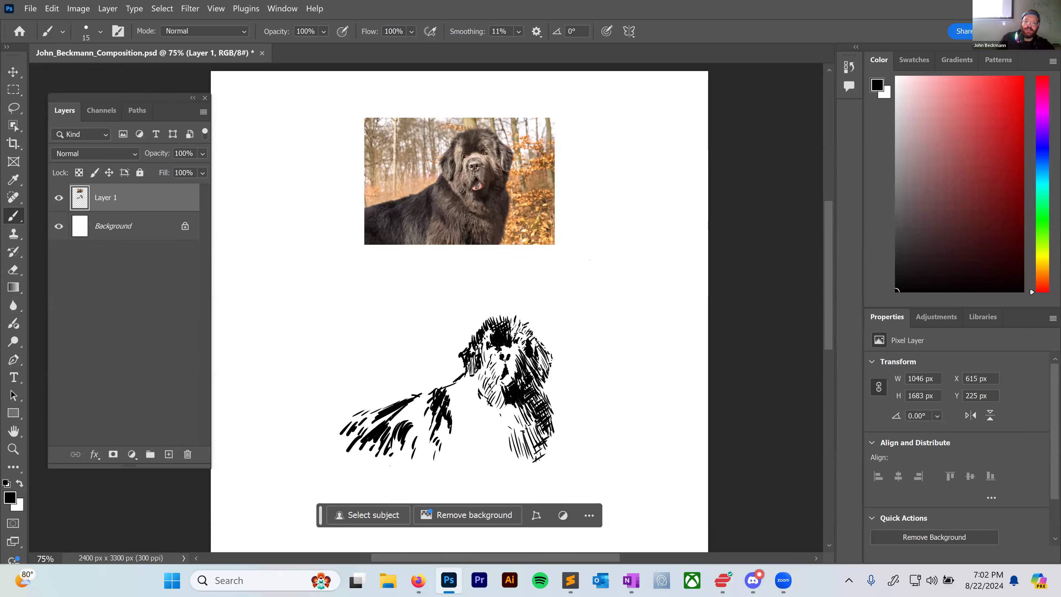
pyautogui.moveTo(508, 421)
pyautogui.mouseDown()
pyautogui.moveTo(478, 417)
pyautogui.moveTo(500, 407)
pyautogui.moveTo(466, 385)
pyautogui.moveTo(468, 400)
pyautogui.moveTo(457, 383)
pyautogui.moveTo(466, 381)
pyautogui.moveTo(464, 403)
pyautogui.moveTo(481, 408)
pyautogui.moveTo(472, 421)
pyautogui.moveTo(514, 442)
pyautogui.mouseUp()
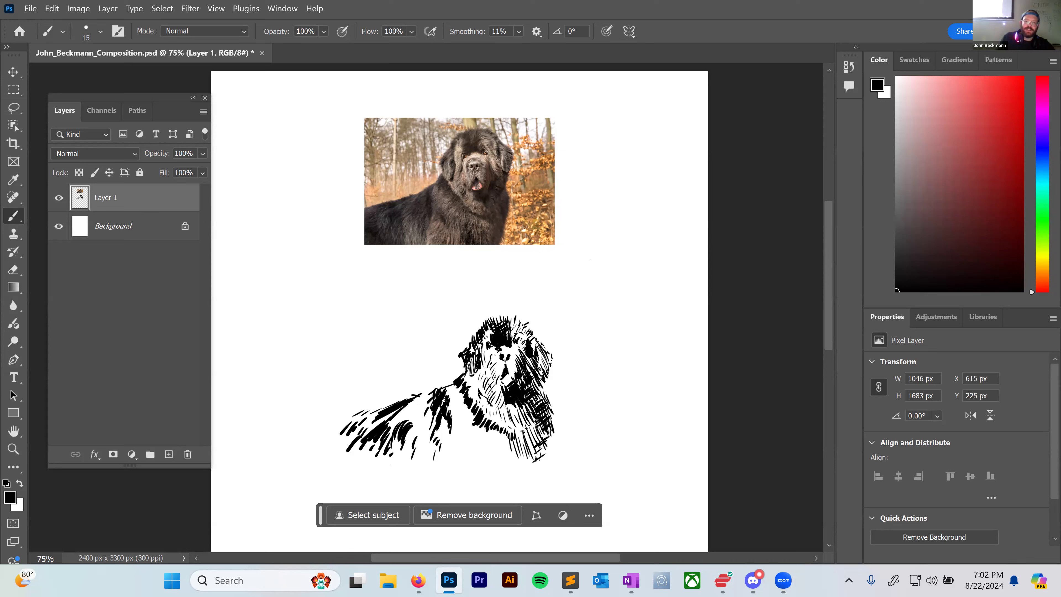
# Hatch the shoulder and the lower body from the flank across to the chest with downward fur strokes.
pyautogui.moveTo(457, 432)
pyautogui.mouseDown()
pyautogui.moveTo(488, 429)
pyautogui.moveTo(462, 440)
pyautogui.moveTo(475, 418)
pyautogui.moveTo(455, 439)
pyautogui.moveTo(475, 416)
pyautogui.moveTo(446, 425)
pyautogui.moveTo(458, 408)
pyautogui.moveTo(461, 426)
pyautogui.moveTo(473, 405)
pyautogui.moveTo(446, 395)
pyautogui.mouseUp()
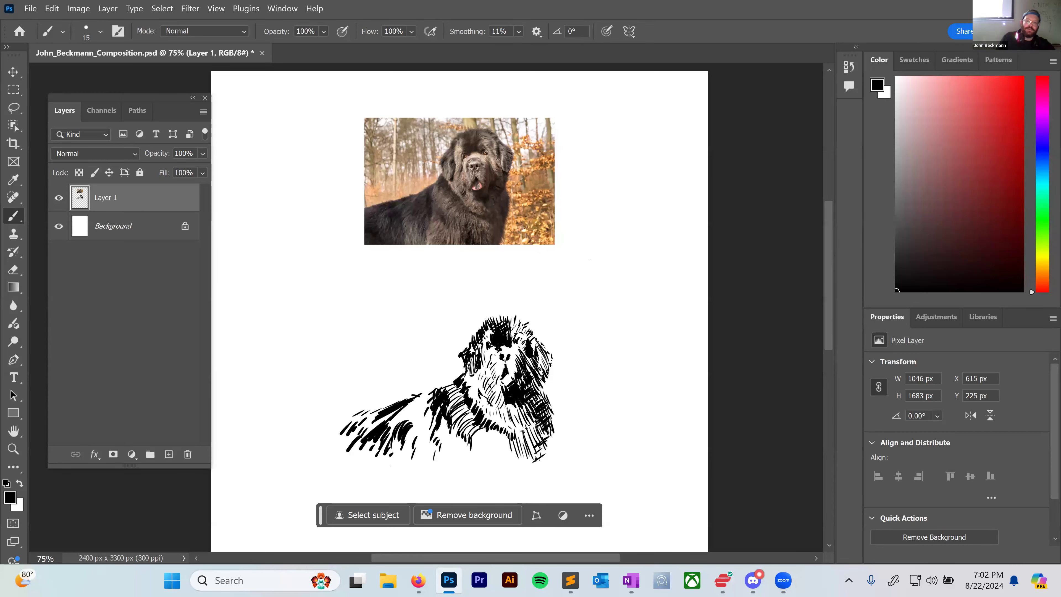
pyautogui.moveTo(396, 422)
pyautogui.mouseDown()
pyautogui.moveTo(430, 397)
pyautogui.moveTo(434, 412)
pyautogui.mouseUp()
pyautogui.moveTo(402, 442)
pyautogui.mouseDown()
pyautogui.moveTo(431, 424)
pyautogui.moveTo(404, 458)
pyautogui.mouseUp()
pyautogui.moveTo(435, 421)
pyautogui.mouseDown()
pyautogui.moveTo(422, 456)
pyautogui.moveTo(436, 440)
pyautogui.mouseUp()
pyautogui.moveTo(448, 432); pyautogui.dragTo(442, 450)
pyautogui.moveTo(453, 434); pyautogui.dragTo(449, 453)
pyautogui.moveTo(457, 439); pyautogui.dragTo(453, 454)
pyautogui.moveTo(464, 438)
pyautogui.mouseDown()
pyautogui.moveTo(458, 452)
pyautogui.moveTo(480, 453)
pyautogui.mouseUp()
pyautogui.moveTo(487, 425); pyautogui.dragTo(483, 452)
pyautogui.moveTo(491, 431); pyautogui.dragTo(492, 455)
pyautogui.moveTo(506, 436); pyautogui.dragTo(505, 451)
pyautogui.moveTo(523, 439); pyautogui.dragTo(515, 446)
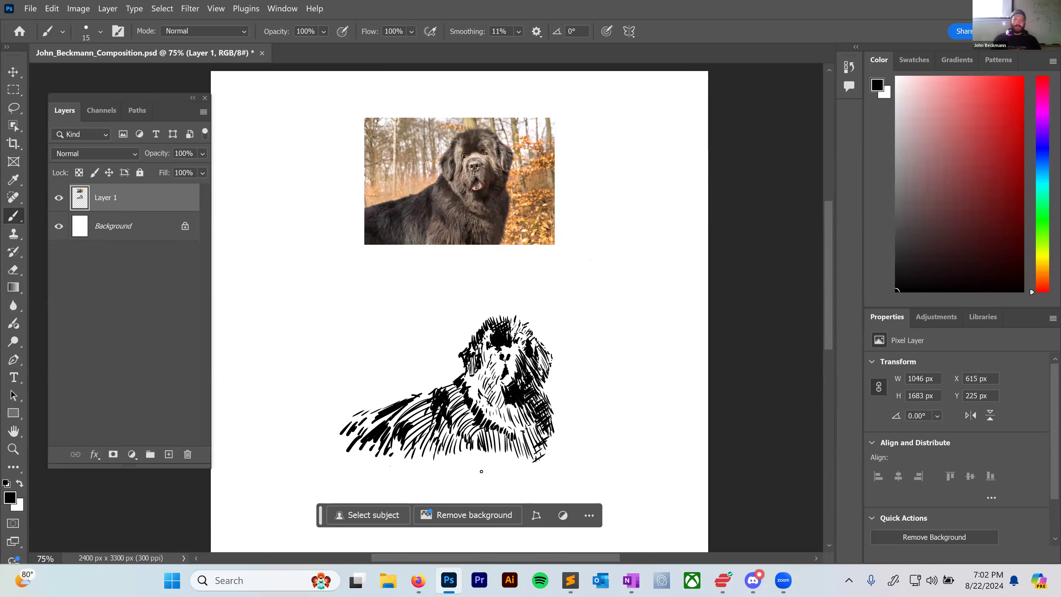
# Fill the white gaps along the dog's back and rump with more directional fur strokes.
pyautogui.moveTo(378, 411); pyautogui.dragTo(346, 442)
pyautogui.moveTo(378, 413)
pyautogui.mouseDown()
pyautogui.moveTo(352, 446)
pyautogui.moveTo(386, 421)
pyautogui.moveTo(352, 454)
pyautogui.moveTo(373, 457)
pyautogui.mouseUp()
pyautogui.moveTo(422, 397)
pyautogui.mouseDown()
pyautogui.moveTo(399, 416)
pyautogui.moveTo(411, 405)
pyautogui.mouseUp()
pyautogui.moveTo(362, 431); pyautogui.dragTo(387, 415)
pyautogui.moveTo(344, 442)
pyautogui.mouseDown()
pyautogui.moveTo(365, 413)
pyautogui.moveTo(349, 424)
pyautogui.moveTo(460, 383)
pyautogui.moveTo(467, 406)
pyautogui.moveTo(398, 429)
pyautogui.moveTo(431, 403)
pyautogui.moveTo(394, 429)
pyautogui.moveTo(421, 407)
pyautogui.moveTo(438, 412)
pyautogui.moveTo(405, 435)
pyautogui.moveTo(429, 418)
pyautogui.mouseUp()
pyautogui.moveTo(402, 450)
pyautogui.mouseDown()
pyautogui.moveTo(423, 435)
pyautogui.moveTo(402, 446)
pyautogui.moveTo(403, 408)
pyautogui.moveTo(453, 382)
pyautogui.mouseUp()
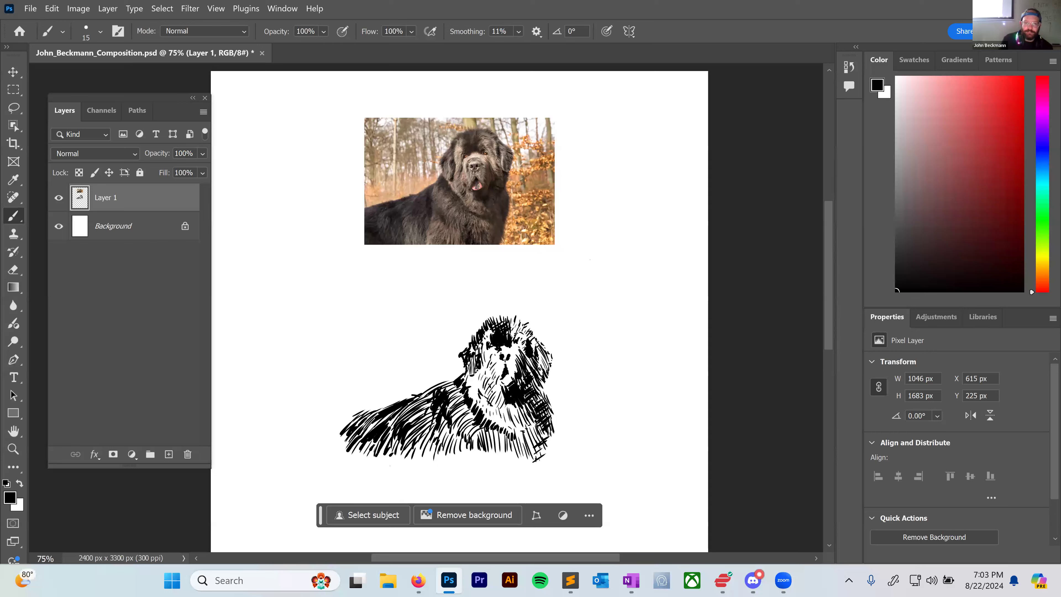
# Hatch the light fur of the neck ruff and darken the lower chest beneath it with diagonal strokes.
pyautogui.moveTo(472, 374); pyautogui.dragTo(478, 395)
pyautogui.moveTo(475, 379); pyautogui.dragTo(485, 411)
pyautogui.moveTo(483, 397); pyautogui.dragTo(492, 422)
pyautogui.moveTo(494, 397)
pyautogui.mouseDown()
pyautogui.moveTo(500, 427)
pyautogui.moveTo(522, 435)
pyautogui.mouseUp()
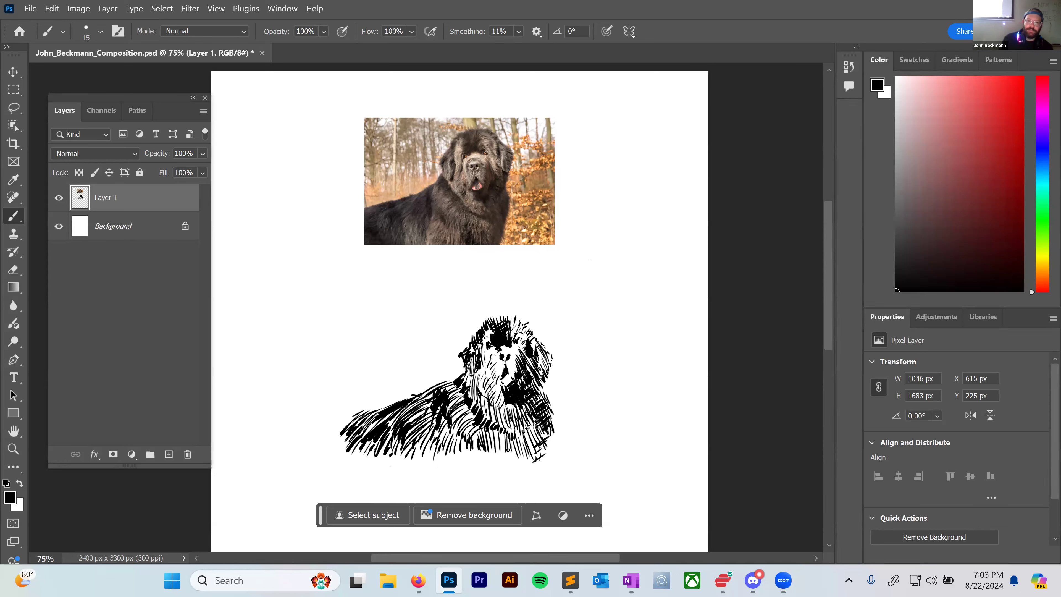
pyautogui.moveTo(485, 442); pyautogui.dragTo(503, 454)
pyautogui.moveTo(501, 427)
pyautogui.mouseDown()
pyautogui.moveTo(510, 460)
pyautogui.moveTo(530, 457)
pyautogui.moveTo(491, 460)
pyautogui.moveTo(501, 459)
pyautogui.mouseUp()
pyautogui.moveTo(487, 432); pyautogui.dragTo(511, 451)
pyautogui.moveTo(498, 429); pyautogui.dragTo(508, 442)
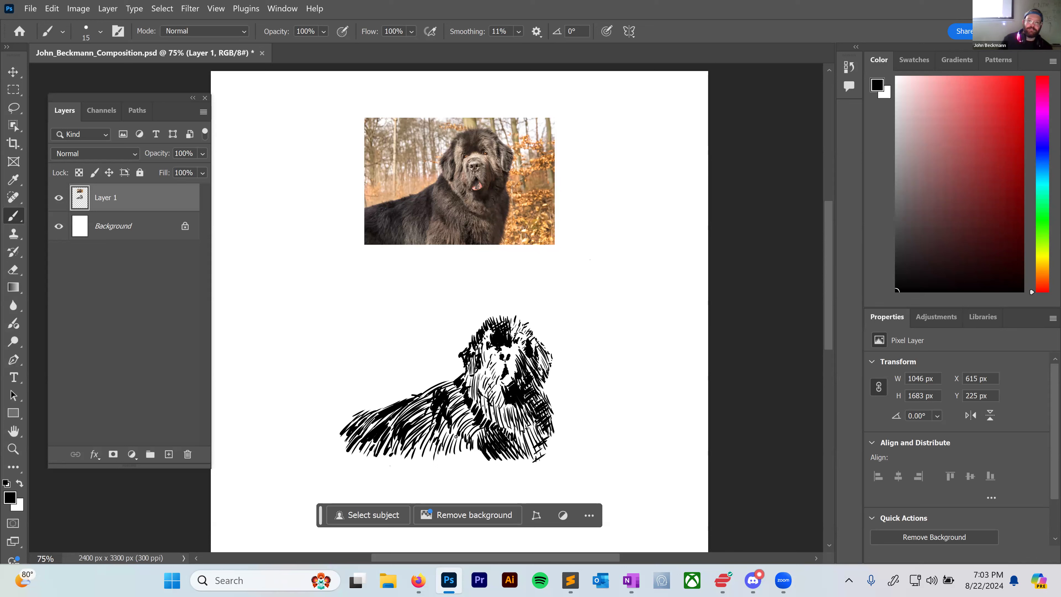
# Cross-hatch the dog's back and rump up to the shoulder with strokes running against the existing fur lines.
pyautogui.moveTo(392, 416); pyautogui.dragTo(426, 444)
pyautogui.moveTo(401, 407)
pyautogui.mouseDown()
pyautogui.moveTo(429, 438)
pyautogui.moveTo(429, 420)
pyautogui.mouseUp()
pyautogui.moveTo(410, 430); pyautogui.dragTo(435, 397)
pyautogui.moveTo(422, 412); pyautogui.dragTo(433, 395)
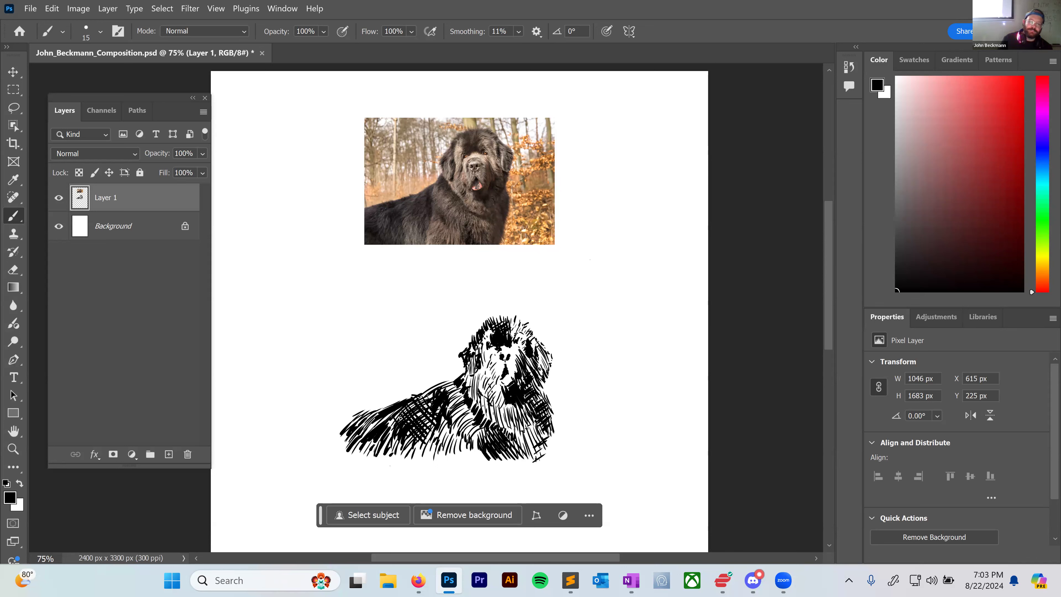
pyautogui.moveTo(409, 441)
pyautogui.mouseDown()
pyautogui.moveTo(388, 416)
pyautogui.moveTo(403, 451)
pyautogui.moveTo(359, 417)
pyautogui.moveTo(373, 456)
pyautogui.moveTo(354, 446)
pyautogui.moveTo(352, 458)
pyautogui.moveTo(363, 412)
pyautogui.moveTo(419, 414)
pyautogui.moveTo(421, 399)
pyautogui.mouseUp()
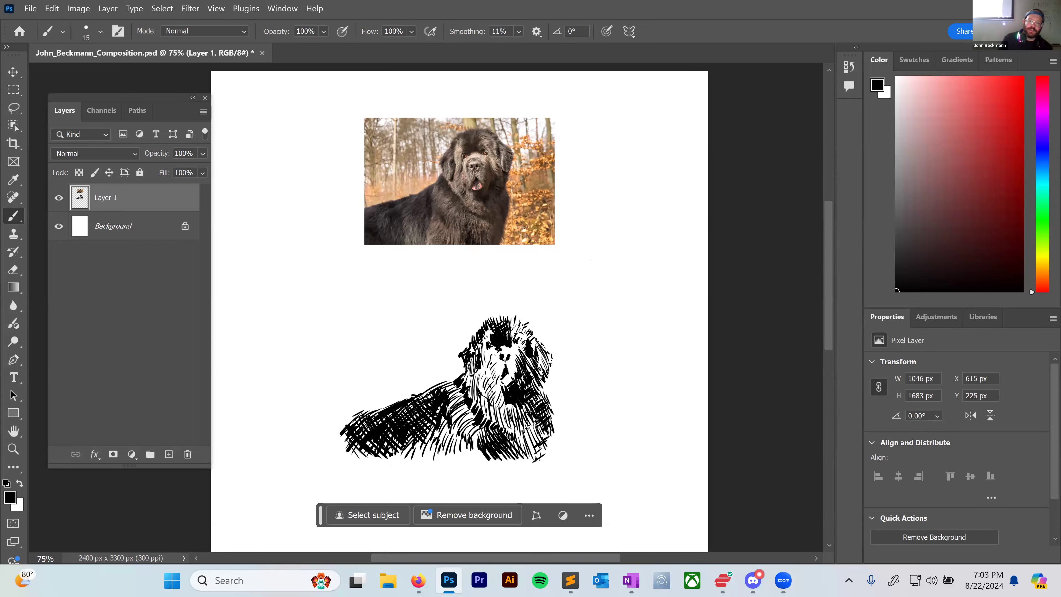
pyautogui.moveTo(424, 390); pyautogui.dragTo(452, 383)
pyautogui.moveTo(453, 408)
pyautogui.mouseDown()
pyautogui.moveTo(467, 389)
pyautogui.moveTo(463, 411)
pyautogui.mouseUp()
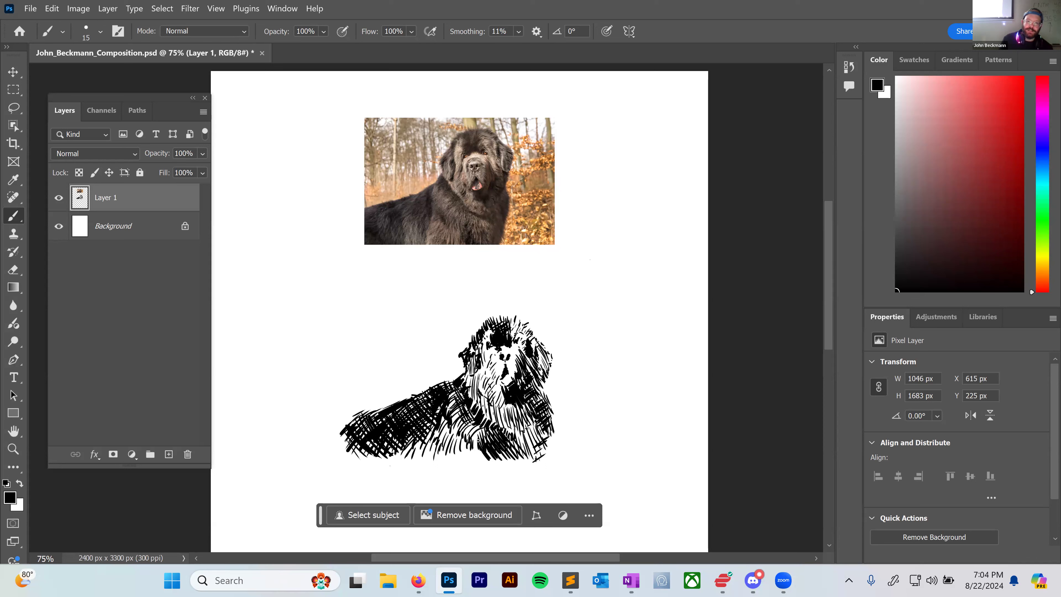
# Add darker strokes to the right-hand ear and muzzle, and cross-hatch the lower shoulder next to the chest.
pyautogui.moveTo(471, 439); pyautogui.dragTo(485, 425)
pyautogui.moveTo(541, 361); pyautogui.dragTo(543, 366)
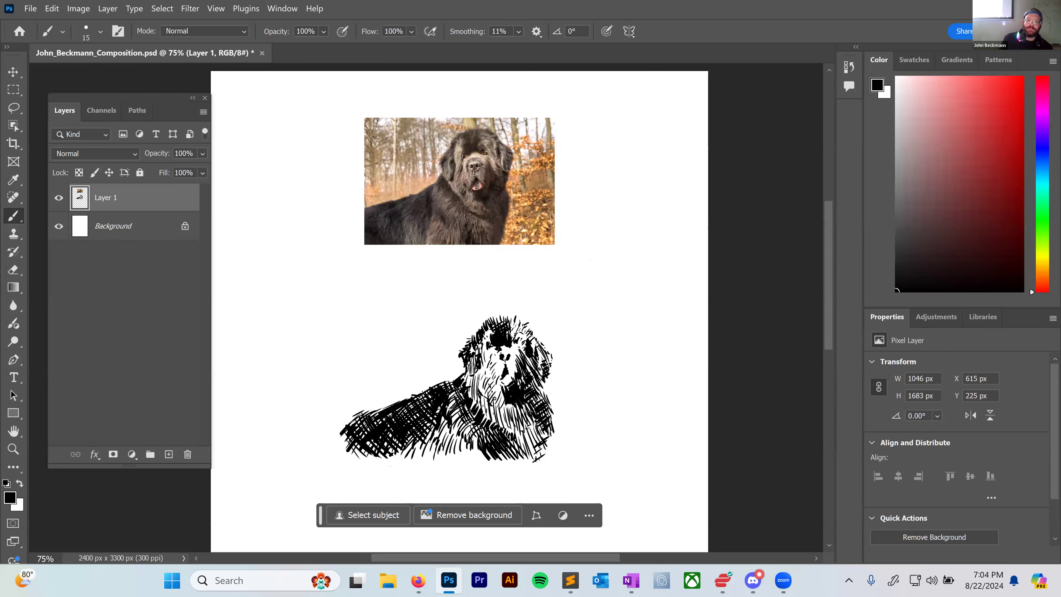
pyautogui.moveTo(510, 351); pyautogui.dragTo(507, 349)
pyautogui.moveTo(510, 365); pyautogui.dragTo(513, 356)
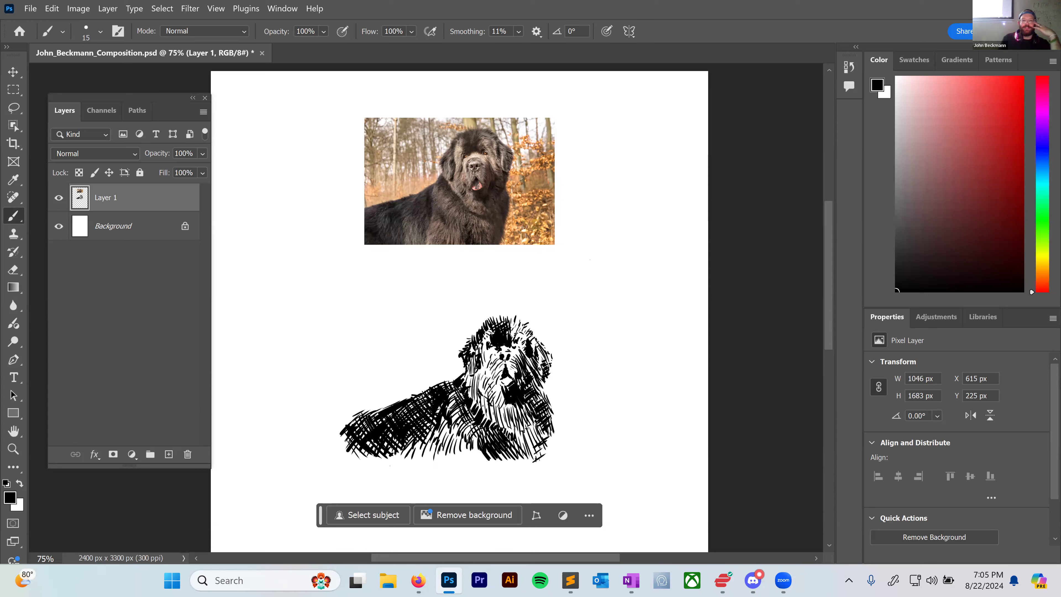
pyautogui.moveTo(468, 427)
pyautogui.mouseDown()
pyautogui.moveTo(423, 457)
pyautogui.moveTo(463, 422)
pyautogui.moveTo(469, 445)
pyautogui.mouseUp()
pyautogui.moveTo(483, 409); pyautogui.dragTo(456, 459)
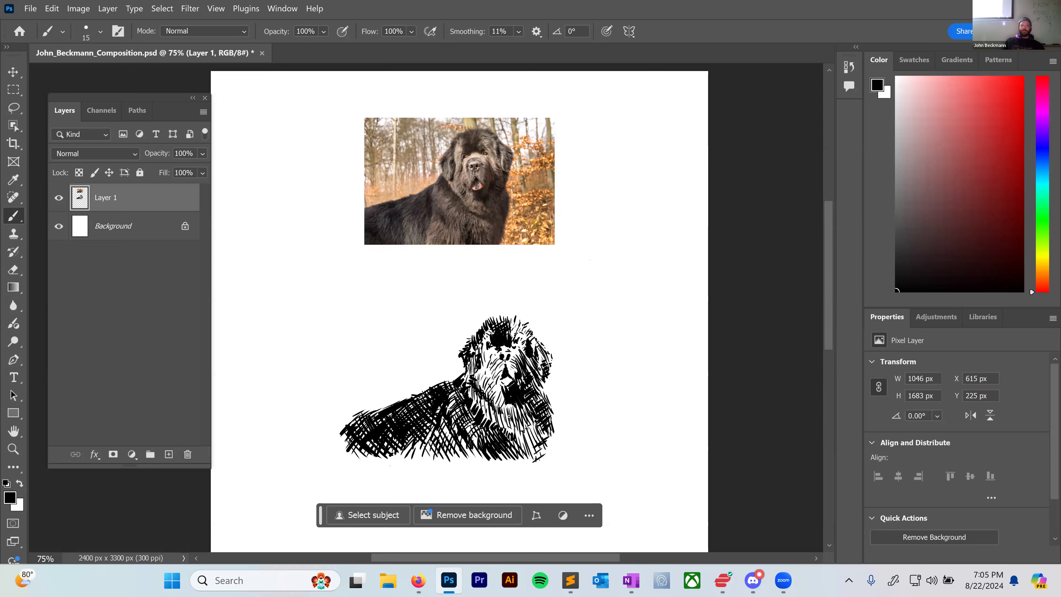
# Darken the edge of the ruff from the neck to the chest, and sign the drawing below the dog.
pyautogui.moveTo(503, 409)
pyautogui.mouseDown()
pyautogui.moveTo(517, 417)
pyautogui.moveTo(503, 413)
pyautogui.mouseUp()
pyautogui.moveTo(489, 404); pyautogui.dragTo(493, 407)
pyautogui.moveTo(486, 398); pyautogui.dragTo(489, 404)
pyautogui.moveTo(463, 374); pyautogui.dragTo(469, 377)
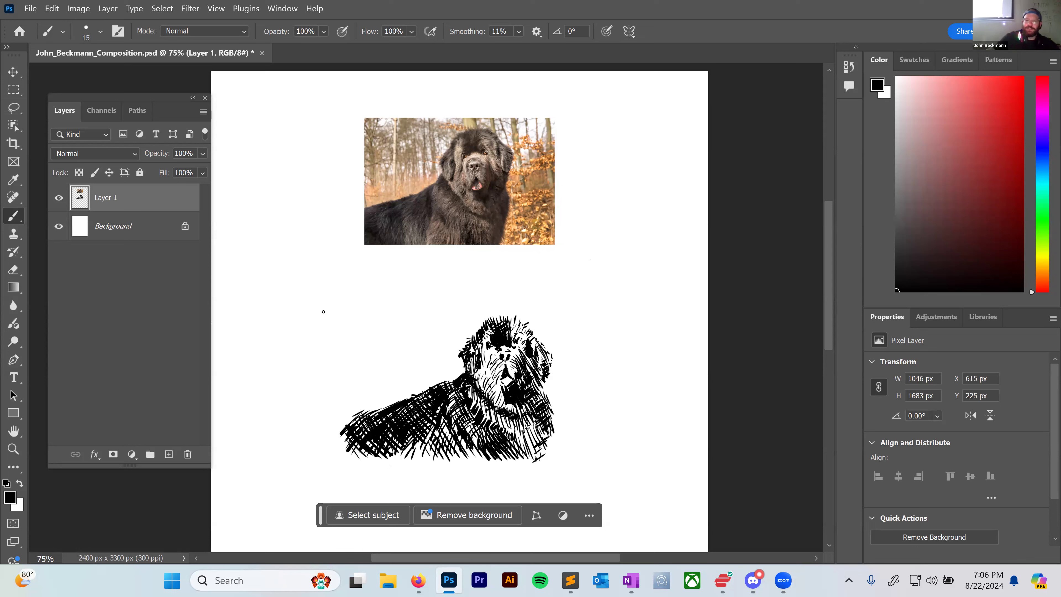
pyautogui.moveTo(436, 469)
pyautogui.mouseDown()
pyautogui.moveTo(439, 481)
pyautogui.moveTo(473, 474)
pyautogui.mouseUp()
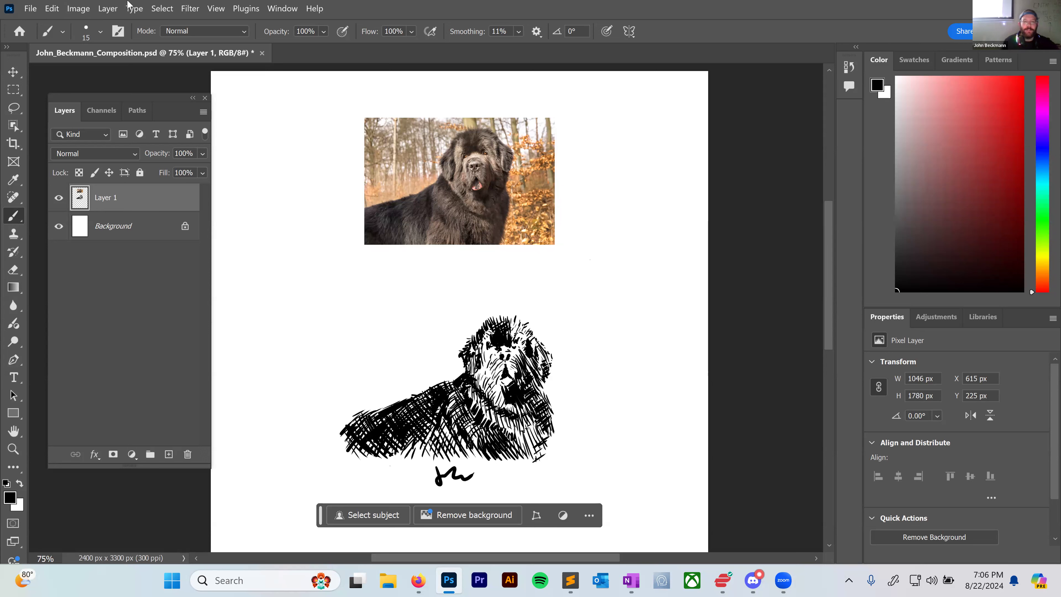
# Save the drawing as a new PSD, replacing Composition with CrossHatch in the file name and keeping Maximize Compatibility on.
pyautogui.click(31, 8)
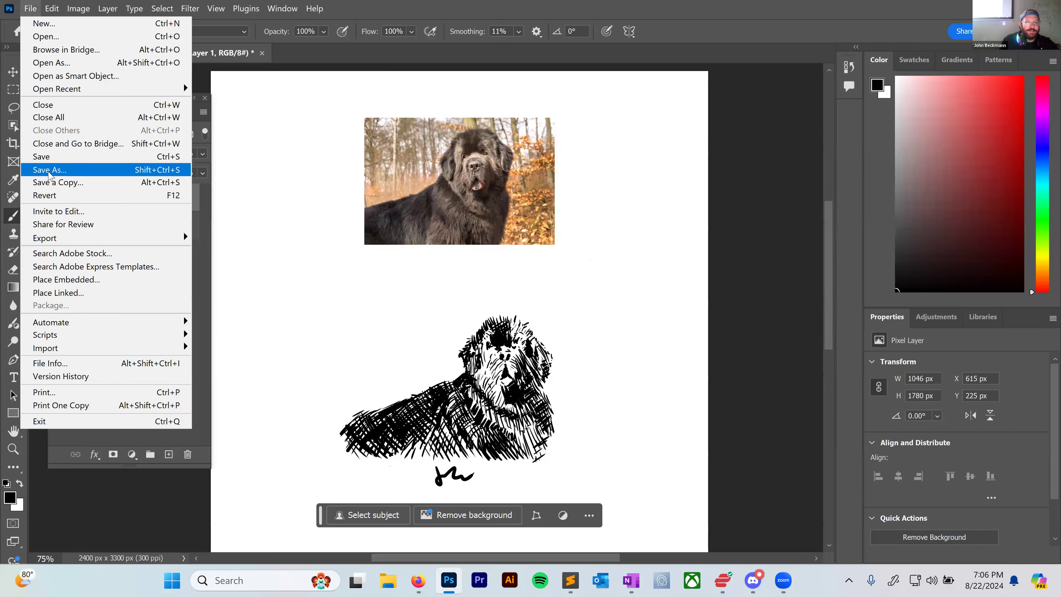
pyautogui.click(49, 171)
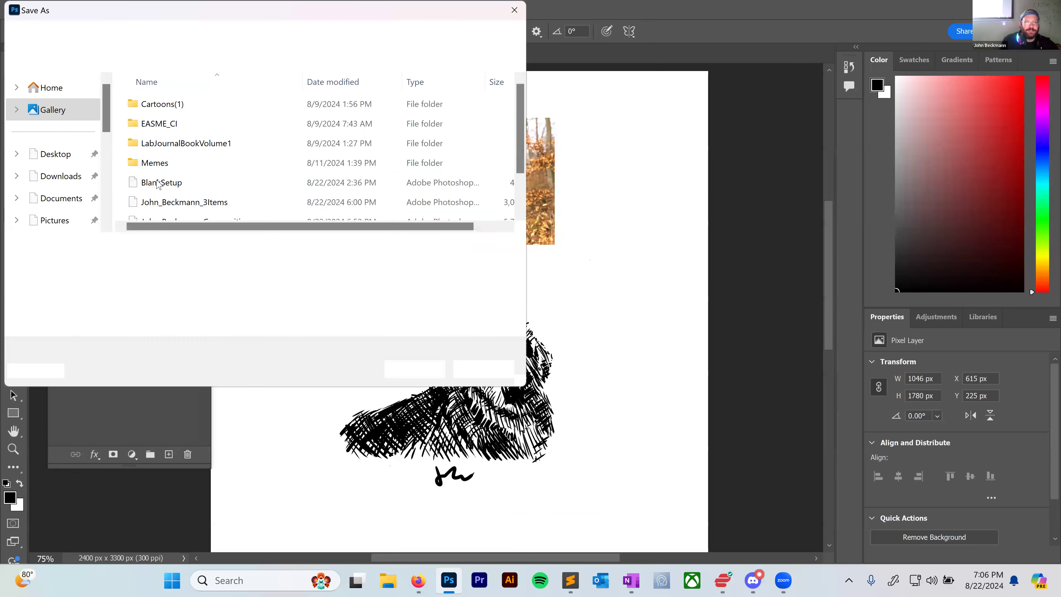
pyautogui.moveTo(156, 247); pyautogui.dragTo(309, 247)
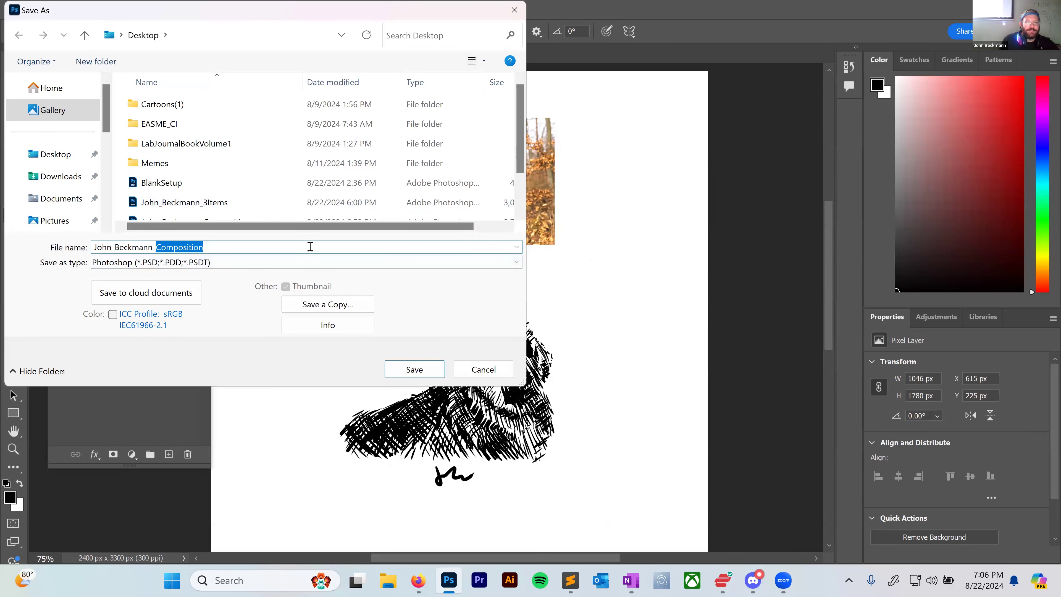
pyautogui.write('CrossHatch')
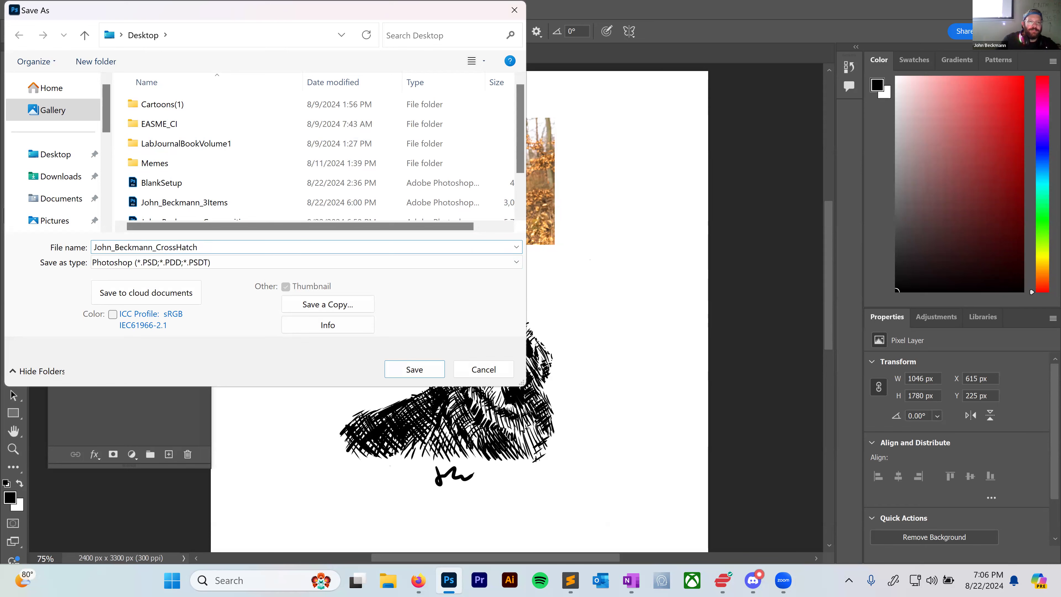
pyautogui.press('Return')
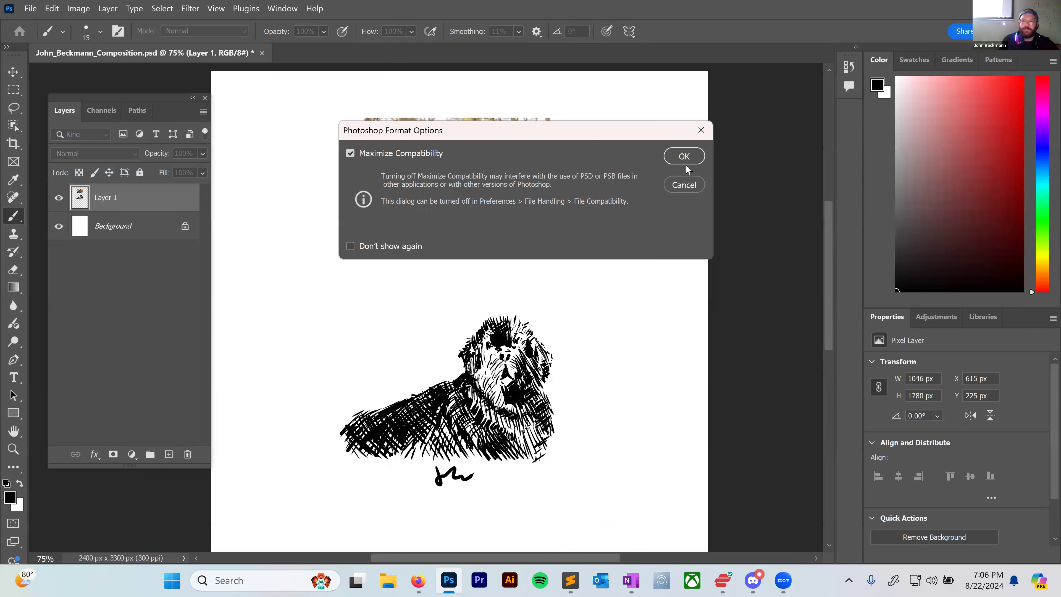
pyautogui.click(685, 159)
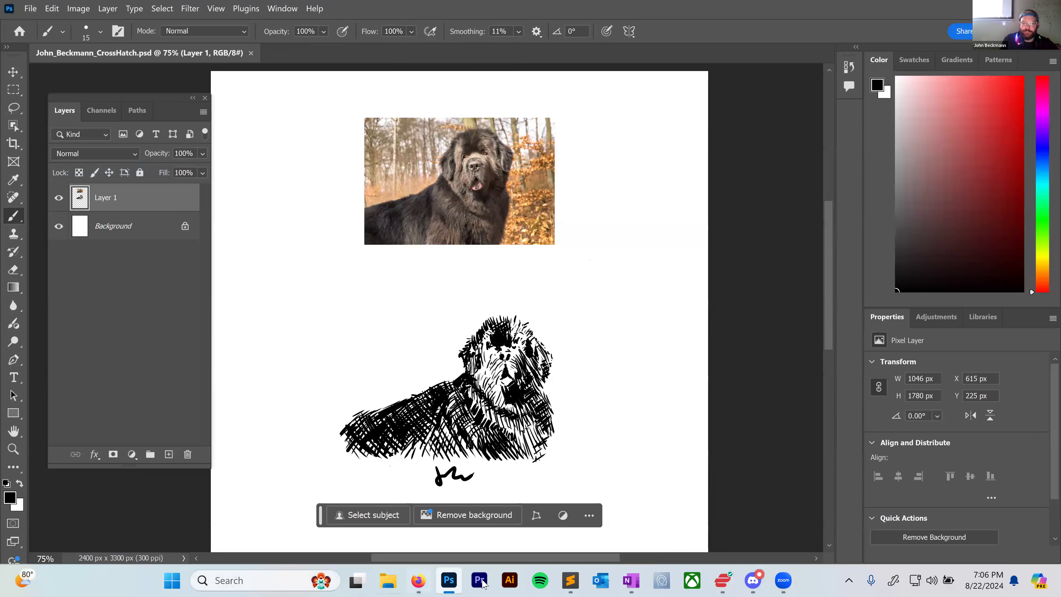
# Switch to Box in Firefox and upload the CrossHatch PSD from the desktop to the CrossHatch folder inside Day1.
pyautogui.click(430, 576)
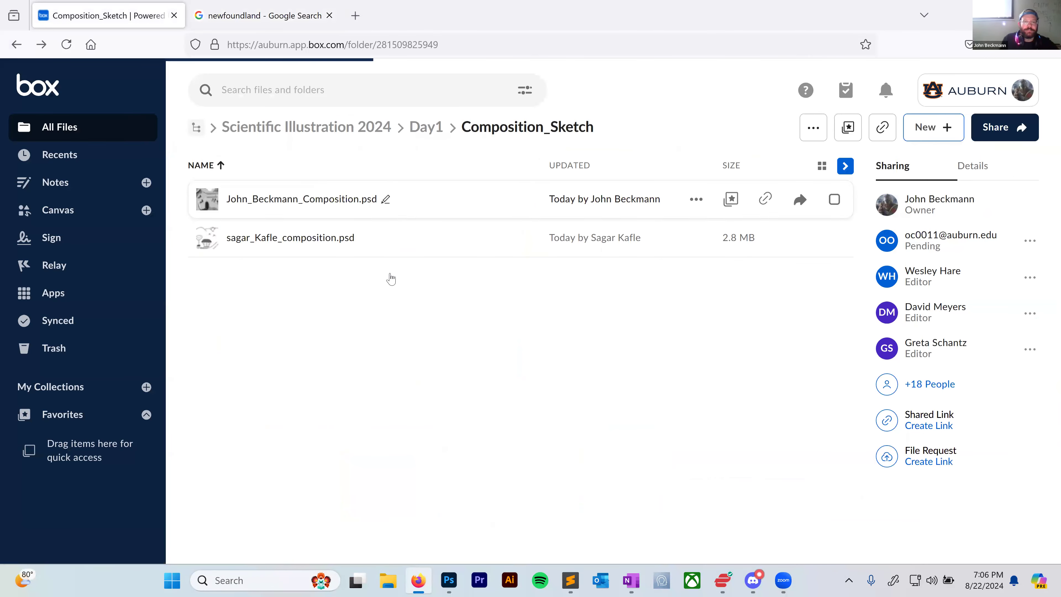
pyautogui.hotkey('alt', 'Left')
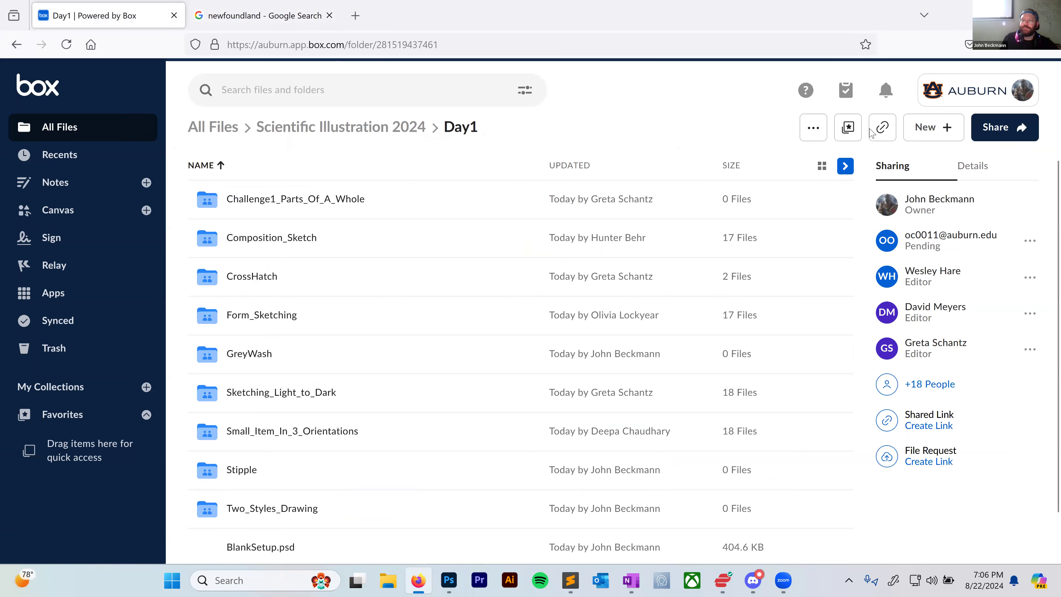
pyautogui.click(932, 127)
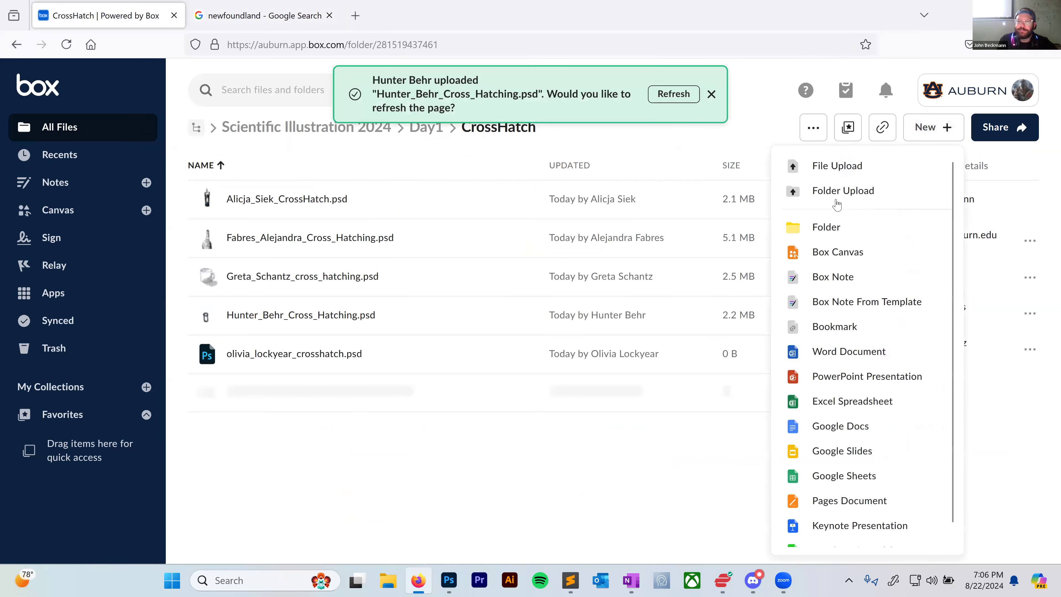
pyautogui.click(829, 167)
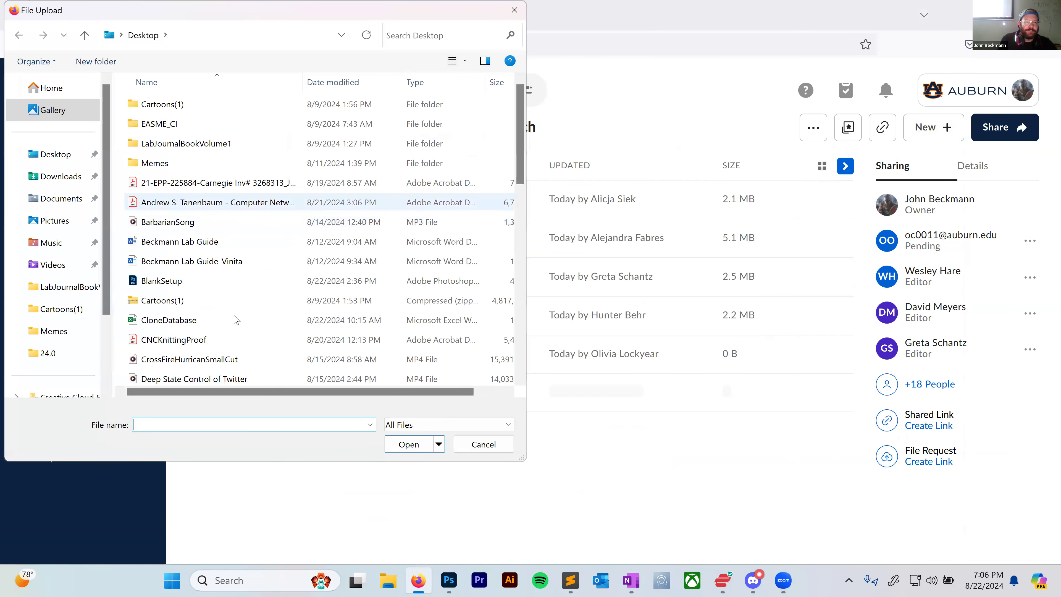
pyautogui.scroll(-4, 238, 305)
pyautogui.scroll(-2, 238, 303)
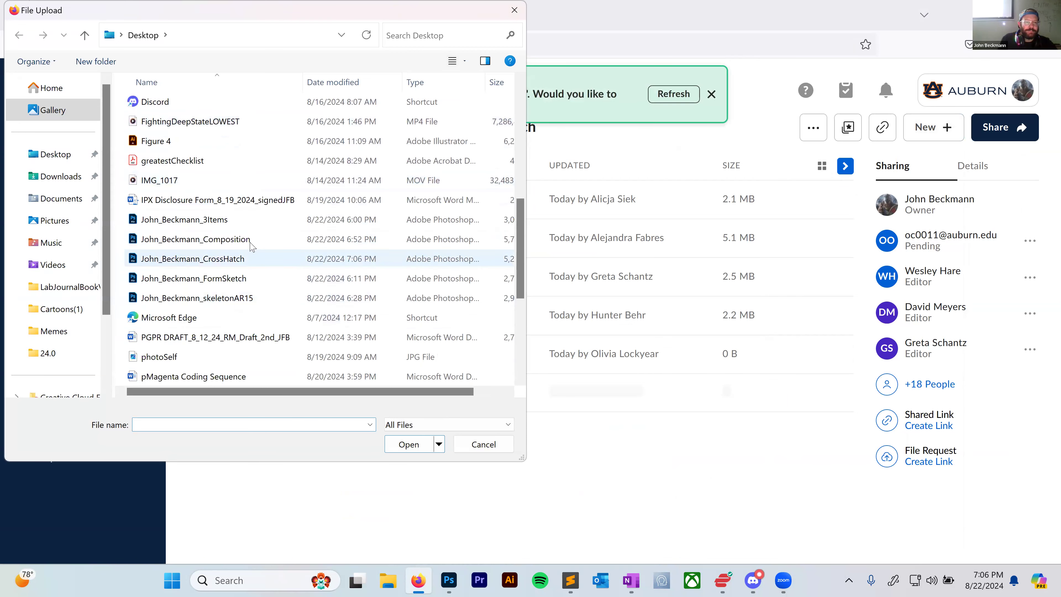
pyautogui.doubleClick(246, 259)
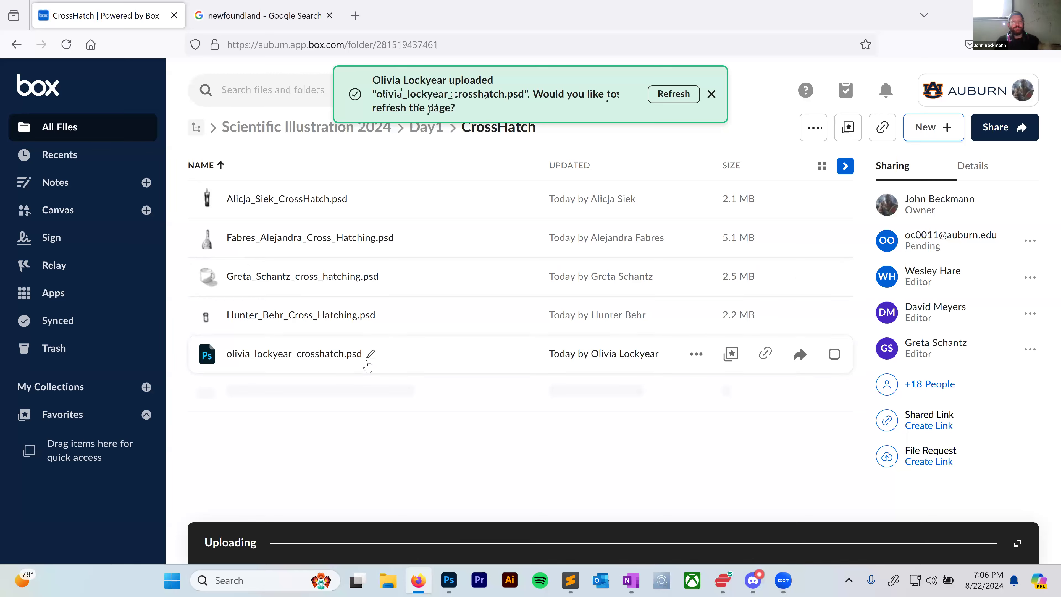
# Switch to OneNote and cross off the checkbox beside the heading "vii. Stippling (10 minutes)".
pyautogui.click(627, 580)
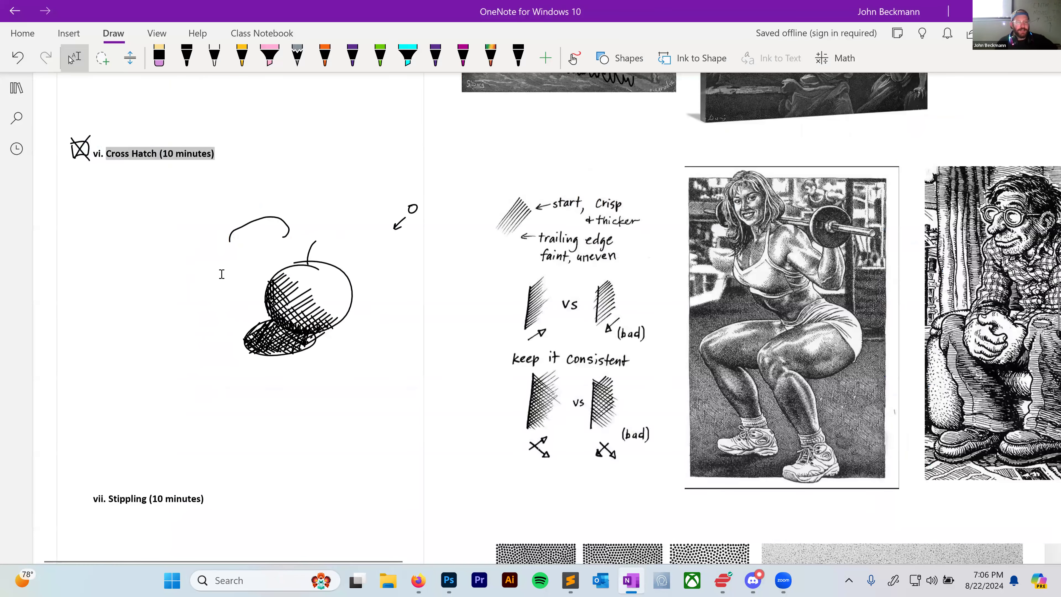
pyautogui.scroll(-5, 221, 275)
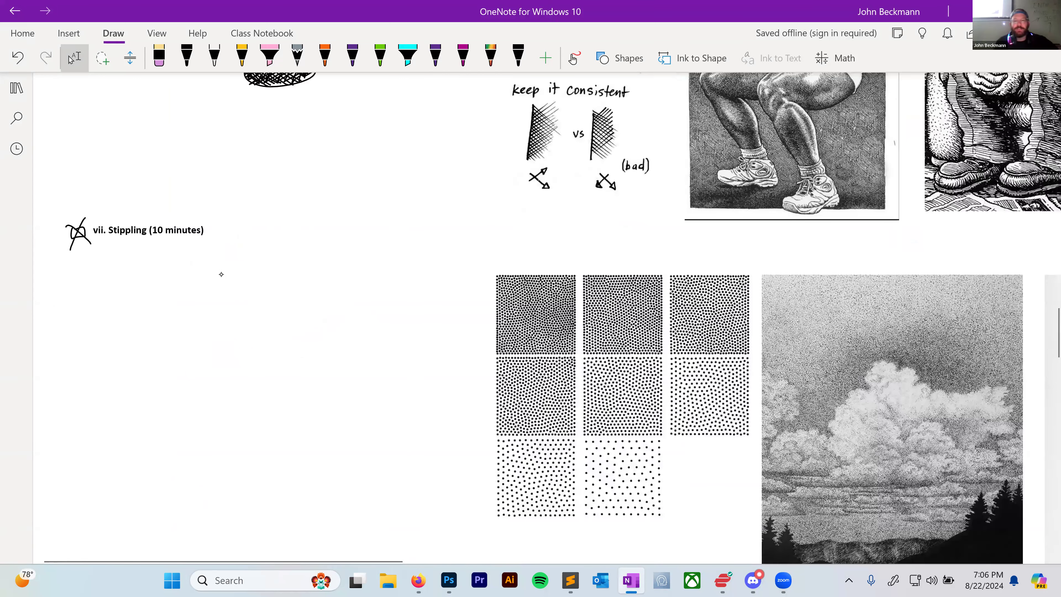
pyautogui.moveTo(320, 561); pyautogui.dragTo(366, 569)
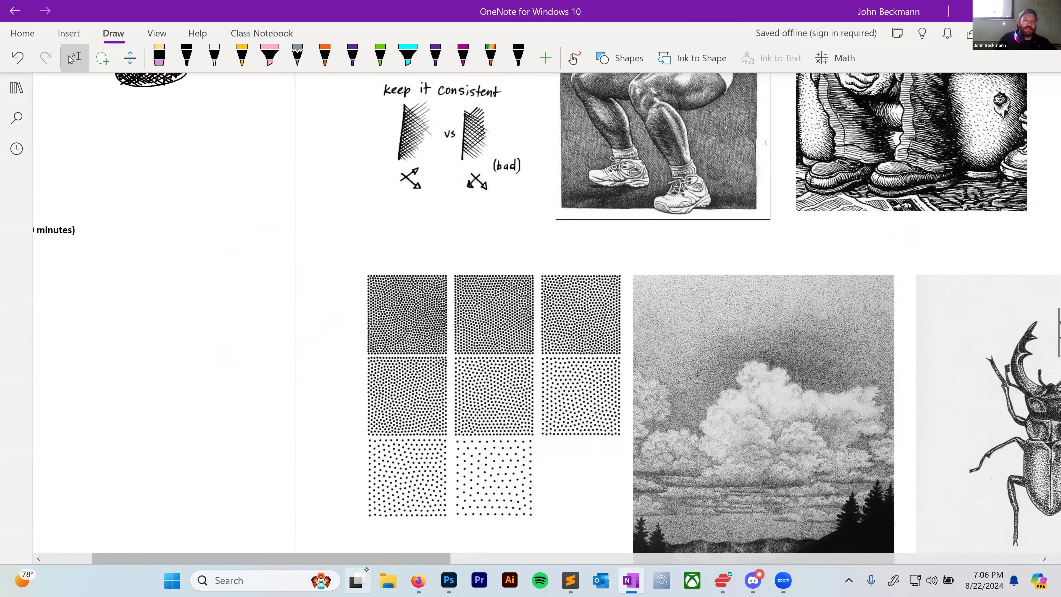
# Dot a small cluster of black pen marks in the blank area beside the stipple density samples.
pyautogui.click(186, 57)
pyautogui.click(248, 292)
pyautogui.click(253, 304)
pyautogui.moveTo(356, 580)
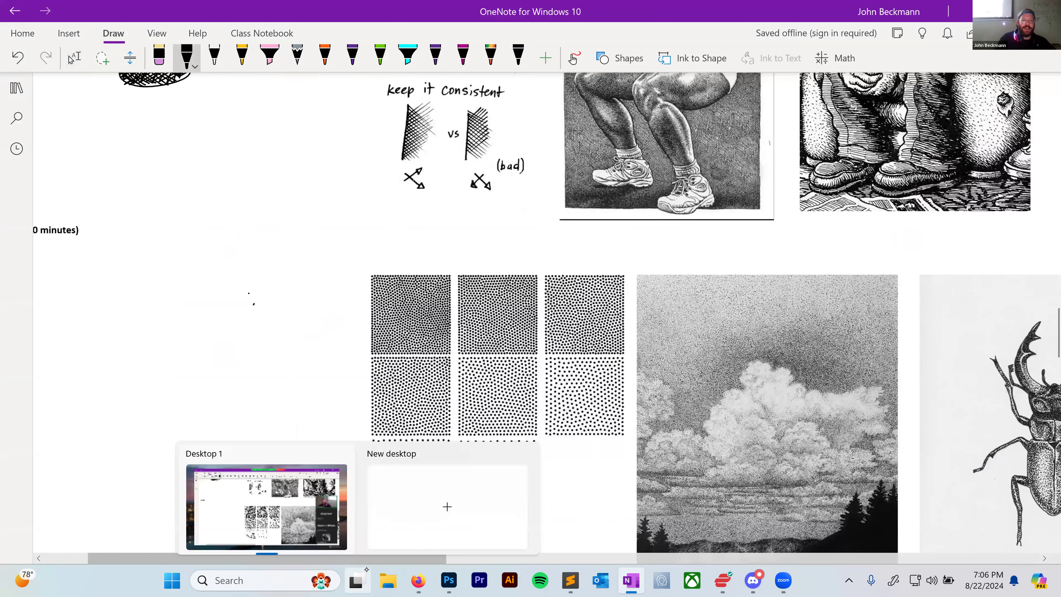
pyautogui.click(256, 294)
pyautogui.click(266, 287)
pyautogui.click(263, 295)
pyautogui.click(252, 301)
pyautogui.click(261, 302)
pyautogui.click(270, 301)
pyautogui.click(264, 311)
pyautogui.click(273, 310)
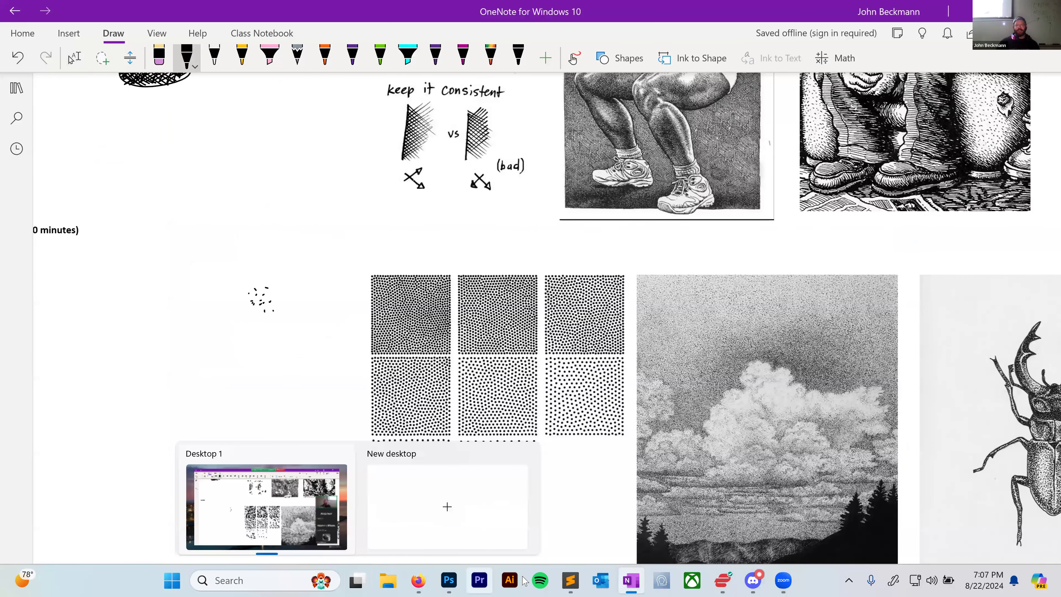
pyautogui.click(269, 321)
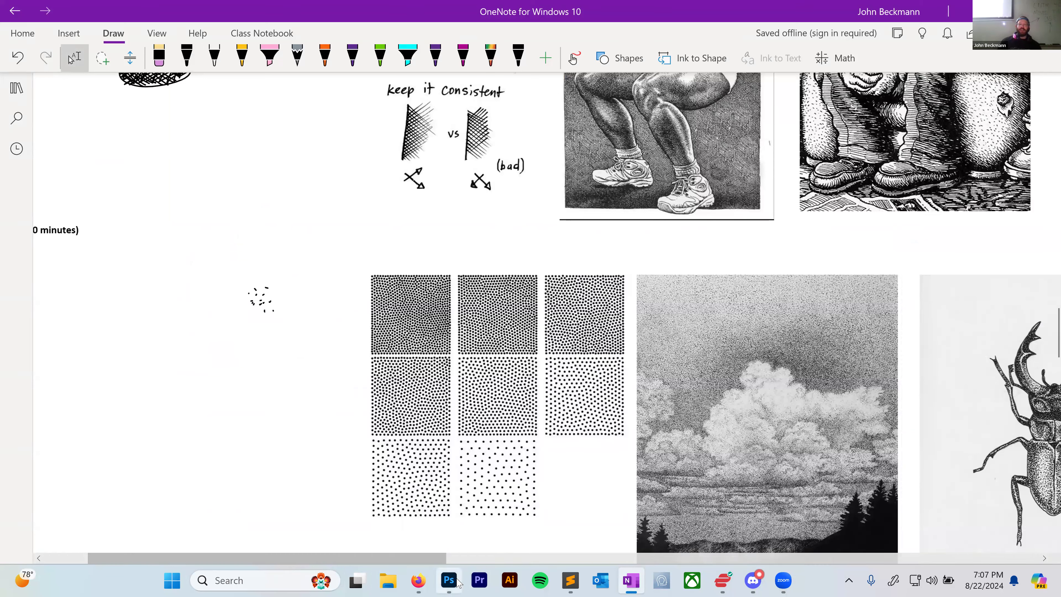
# Switch to Photoshop and paint a small cluster of stipple dots in the blank space above the dog's back.
pyautogui.moveTo(456, 582)
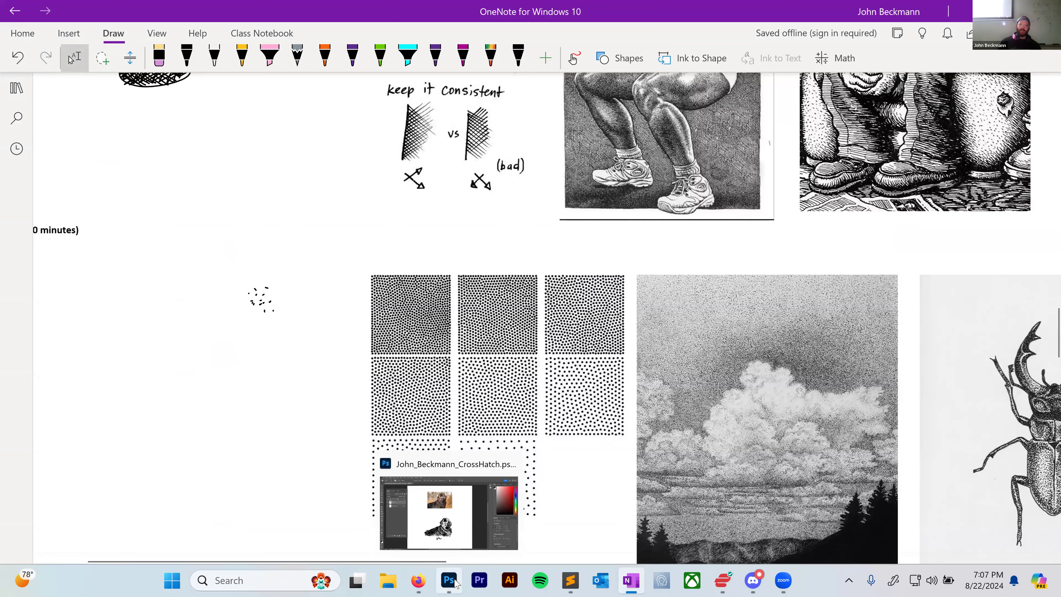
pyautogui.click(456, 582)
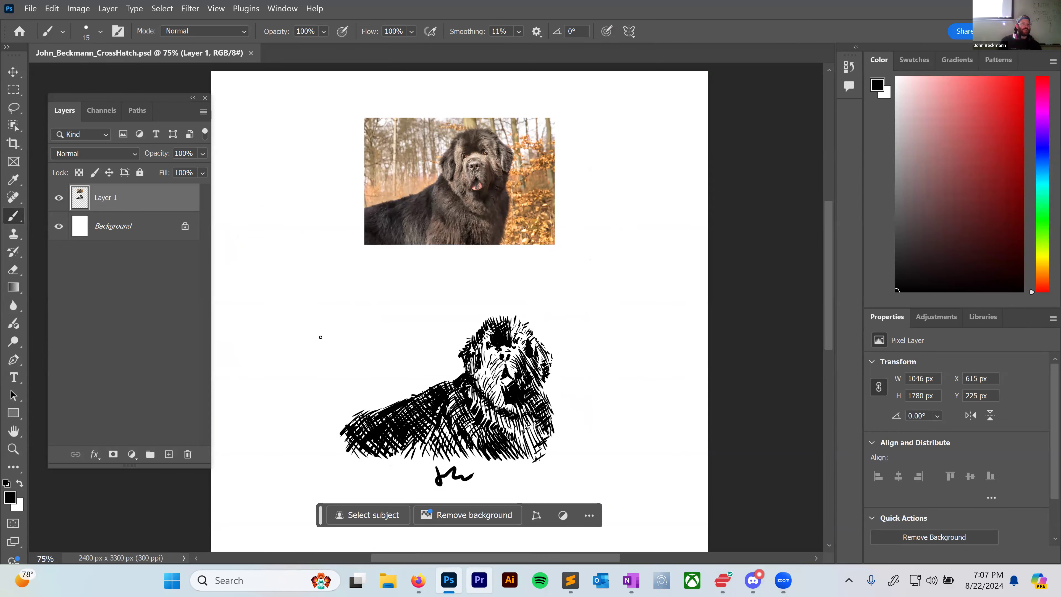
pyautogui.click(316, 328)
pyautogui.click(321, 319)
pyautogui.click(325, 325)
pyautogui.click(328, 318)
pyautogui.click(336, 321)
pyautogui.click(348, 301)
pyautogui.click(335, 305)
pyautogui.click(330, 289)
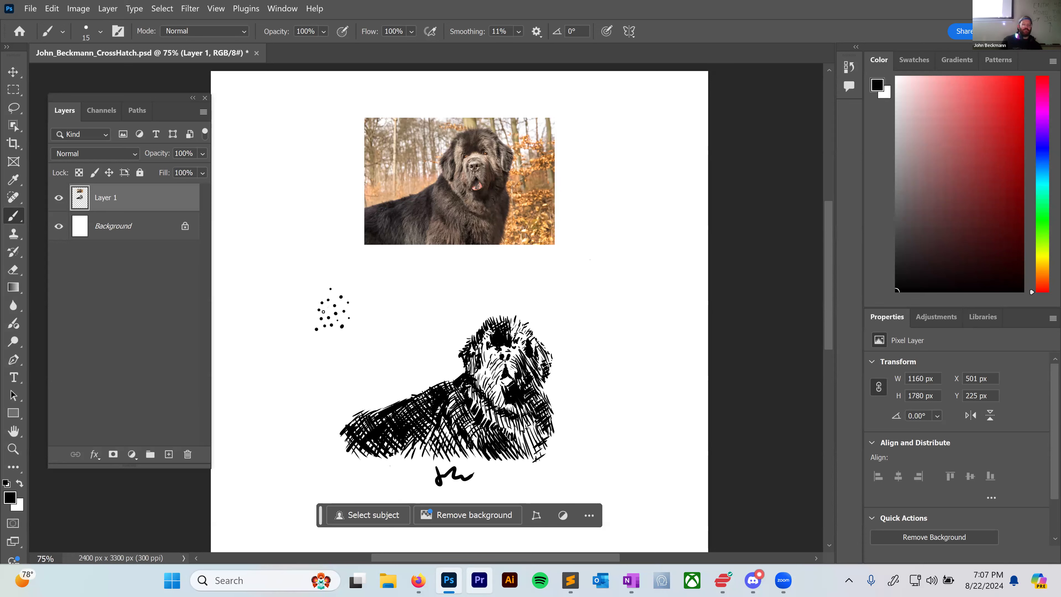
# Try framing the stipple dots with a square outline, undo it, and add another dot to the cluster.
pyautogui.moveTo(307, 293)
pyautogui.mouseDown()
pyautogui.moveTo(307, 342)
pyautogui.moveTo(351, 322)
pyautogui.moveTo(322, 292)
pyautogui.mouseUp()
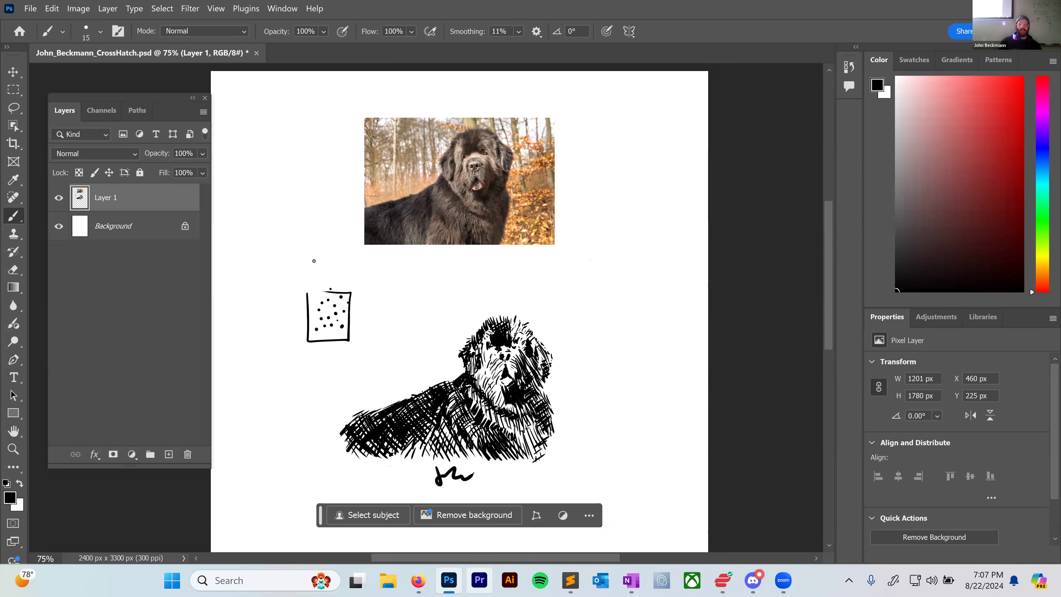
pyautogui.hotkey('ctrl', 'z')
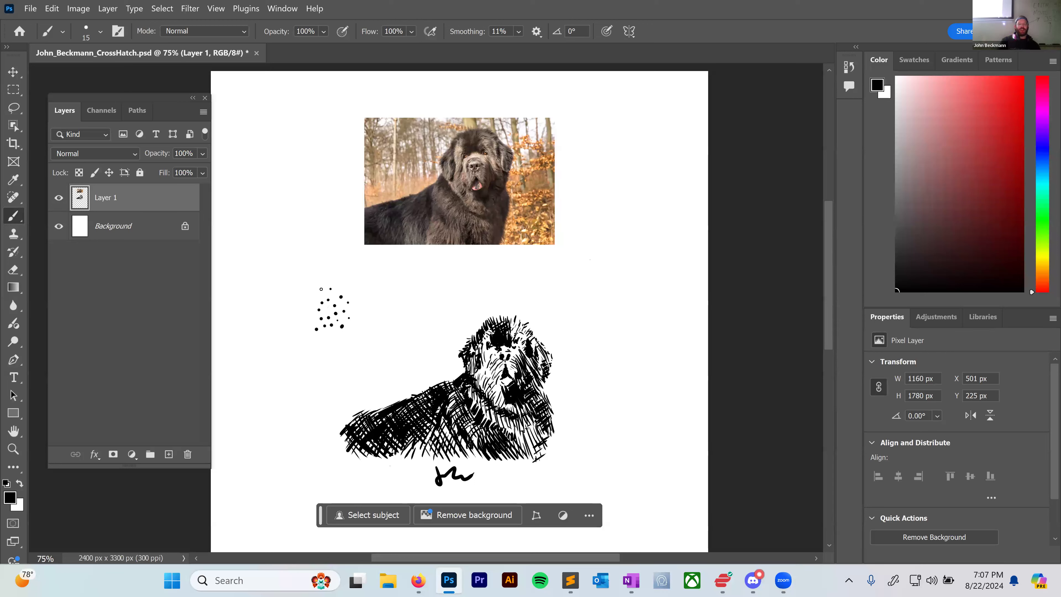
pyautogui.click(311, 298)
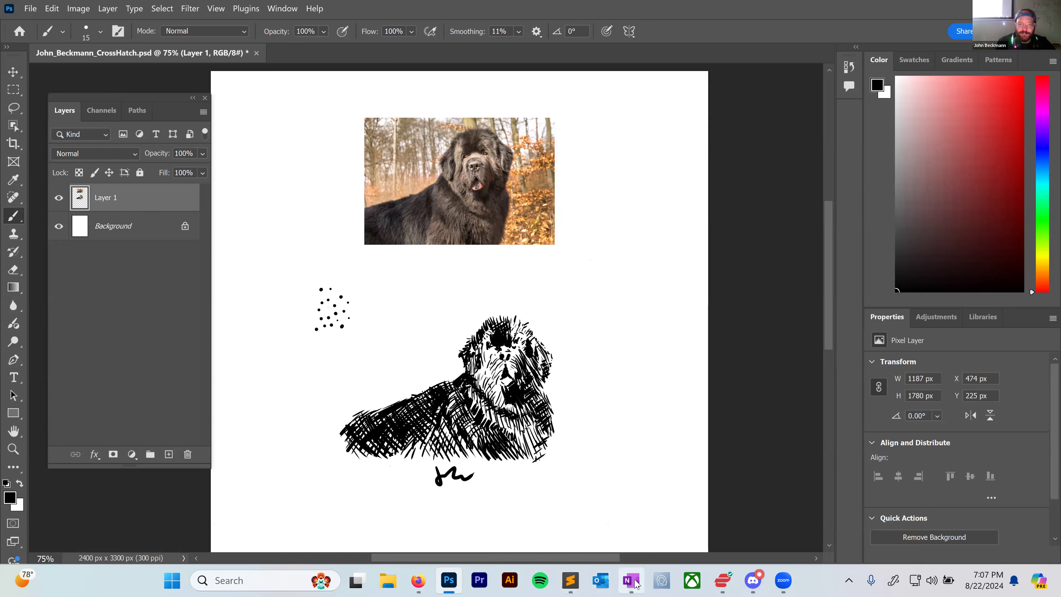
# Switch to OneNote and draw pen arrows pointing to the stippled cloud landscape and the stag beetle illustration.
pyautogui.hotkey('alt', 'Tab')
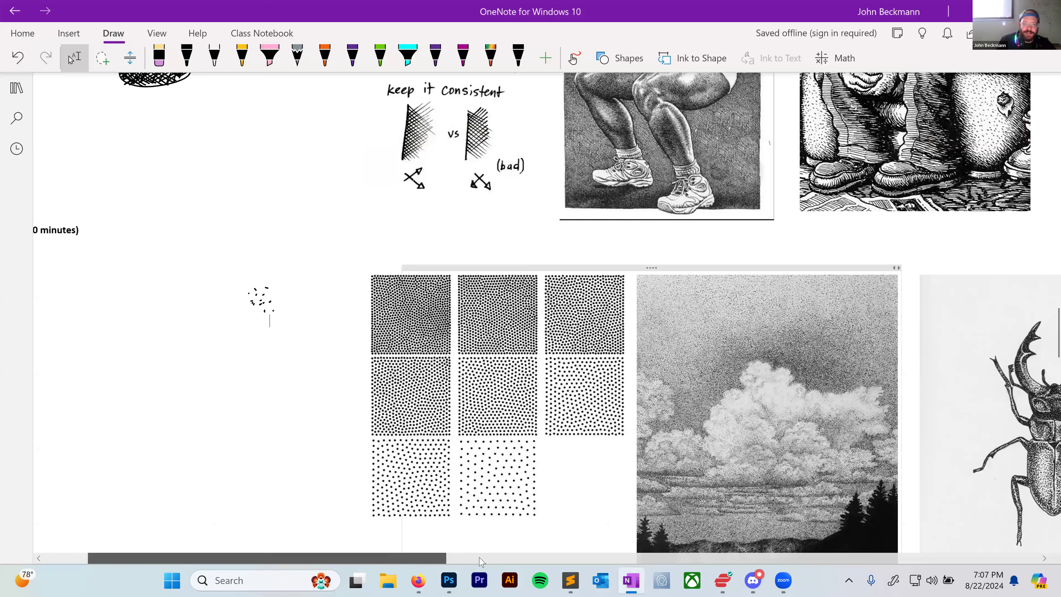
pyautogui.hscroll(2, 554, 457)
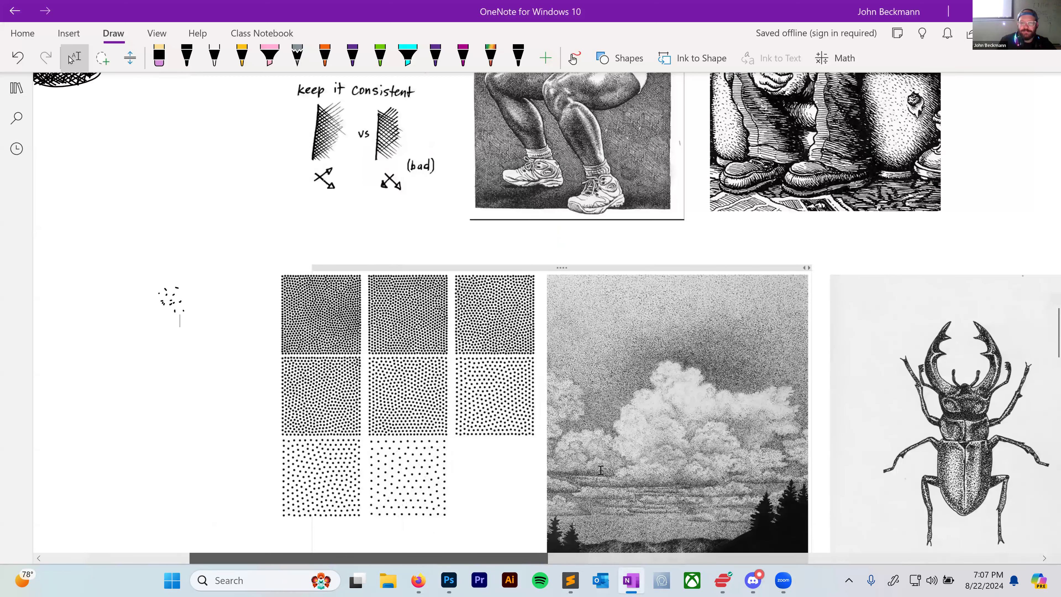
pyautogui.scroll(-3, 600, 468)
pyautogui.hscroll(6, 600, 468)
pyautogui.scroll(1, 695, 404)
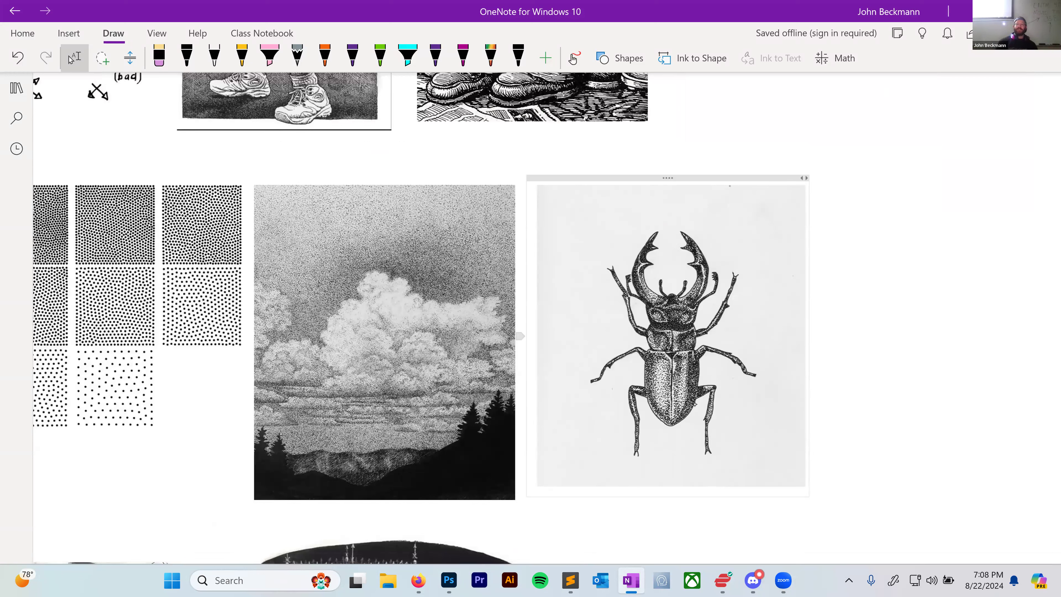
pyautogui.click(187, 56)
pyautogui.moveTo(726, 161); pyautogui.dragTo(729, 195)
pyautogui.moveTo(470, 162)
pyautogui.mouseDown()
pyautogui.moveTo(464, 195)
pyautogui.moveTo(472, 190)
pyautogui.mouseUp()
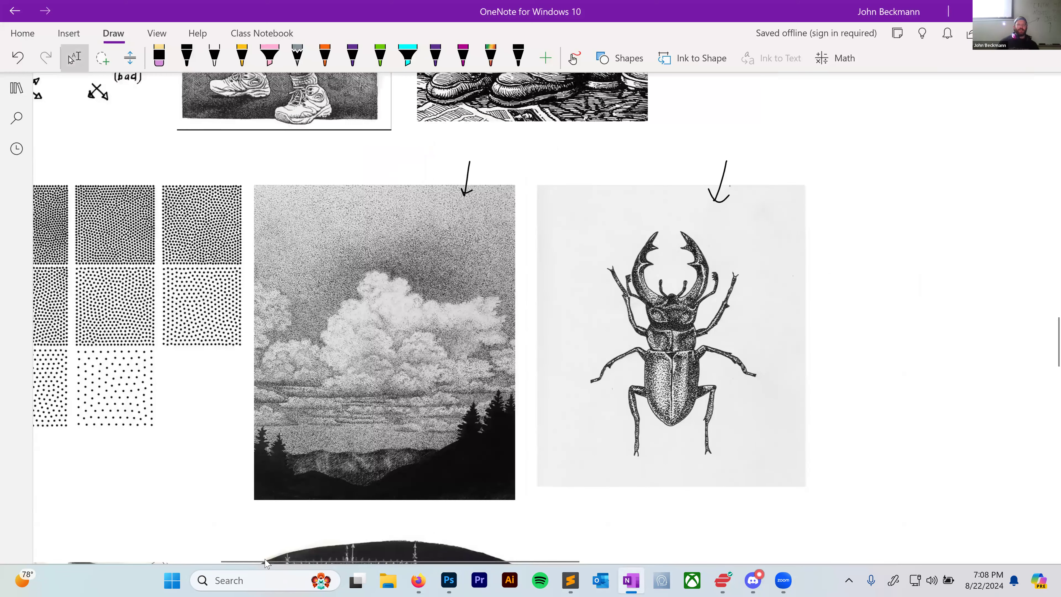
pyautogui.moveTo(262, 558); pyautogui.dragTo(73, 561)
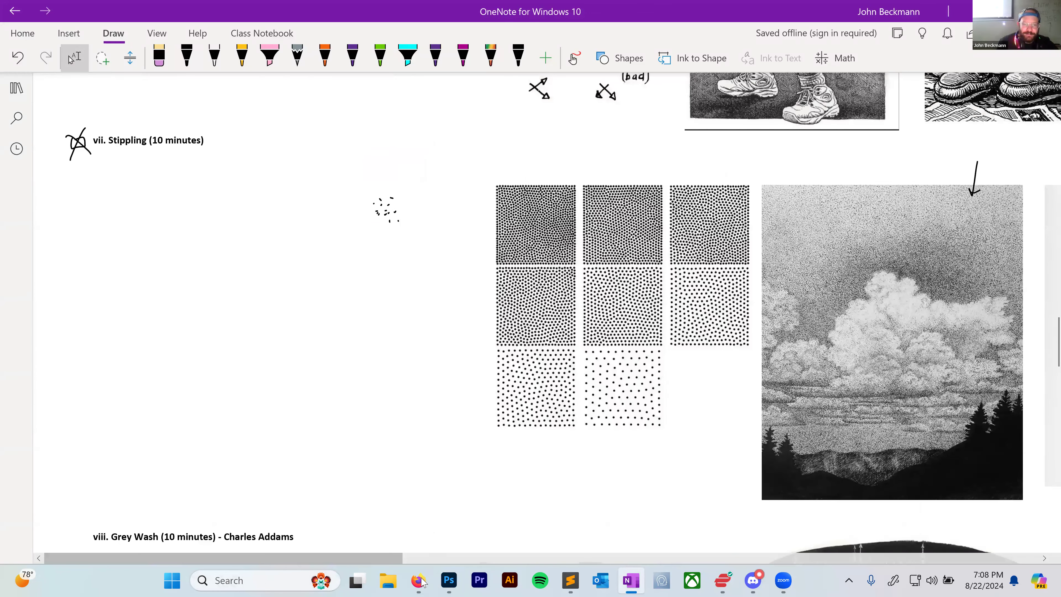
# Switch to Photoshop and save the drawing as a new PSD, replacing CrossHatch with Stippling in the file name.
pyautogui.click(449, 580)
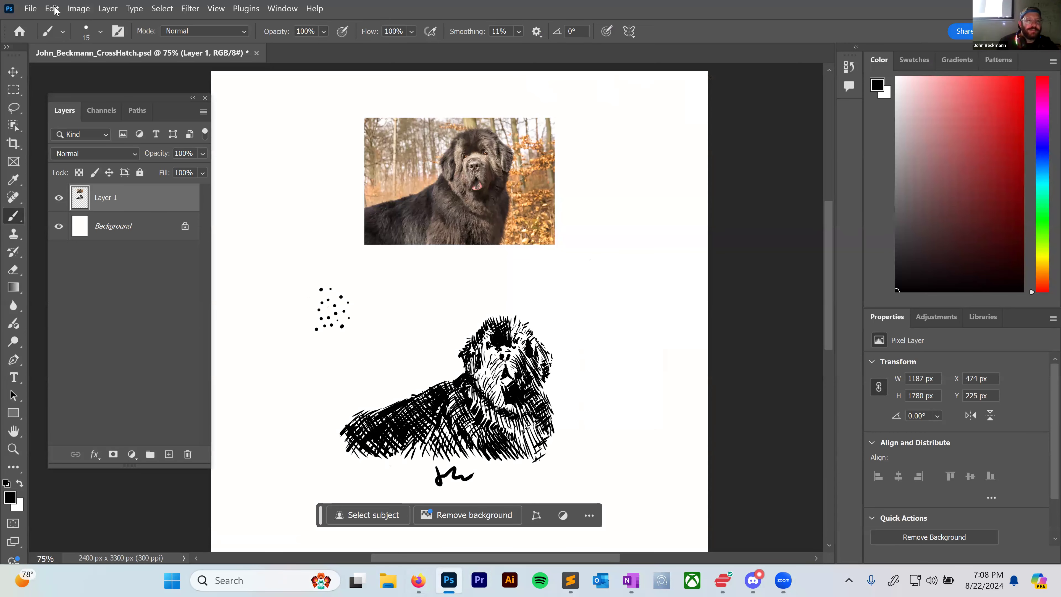
pyautogui.click(30, 8)
pyautogui.click(52, 170)
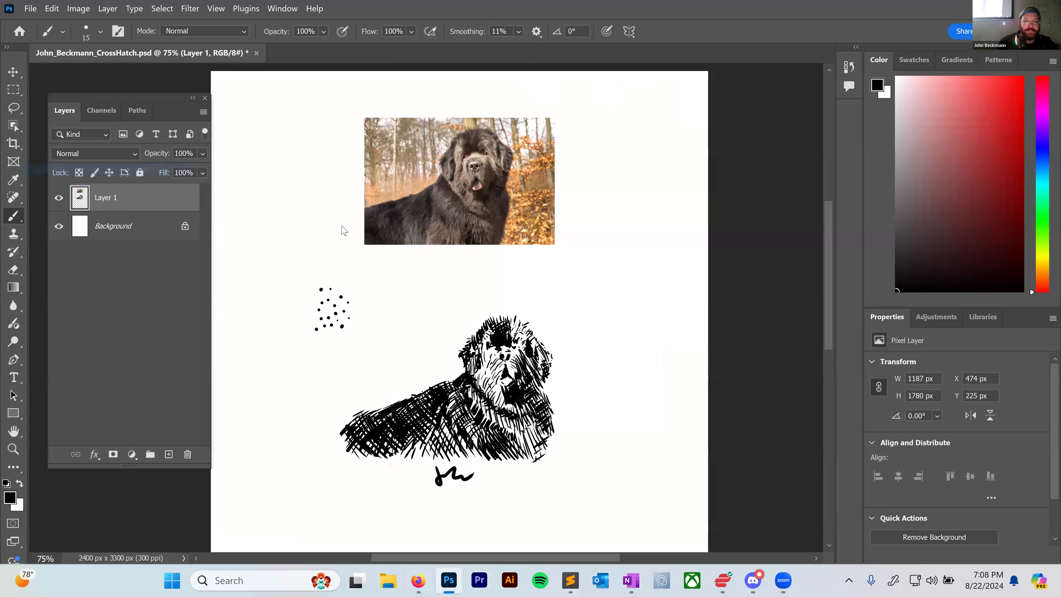
pyautogui.click(162, 246)
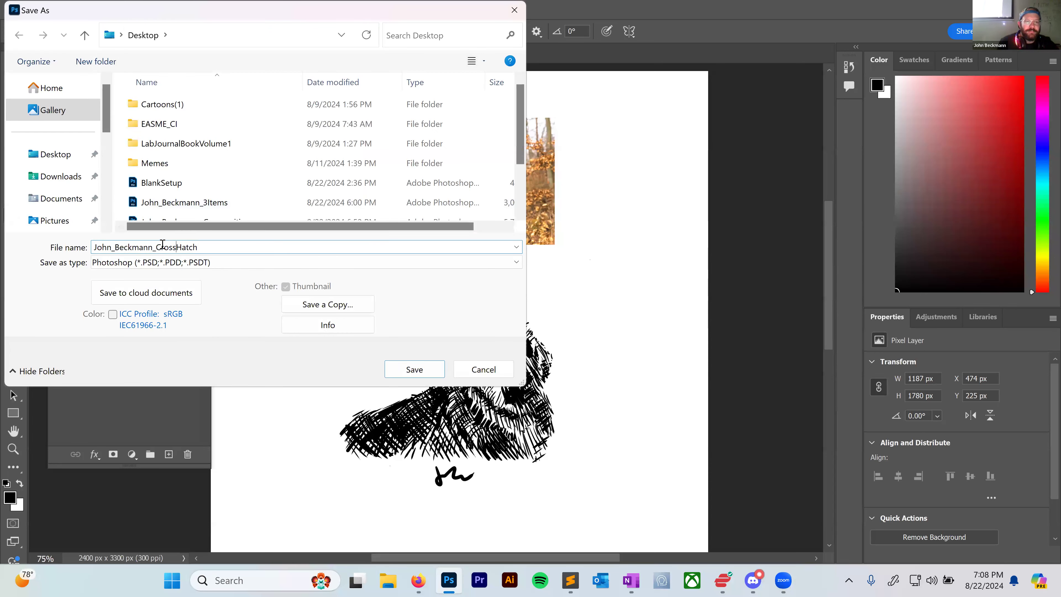
pyautogui.keyDown('shift'); pyautogui.click(204, 245); pyautogui.keyUp('shift')
pyautogui.press('BackSpace')
pyautogui.press('BackSpace')
pyautogui.write('STipp')
pyautogui.press('BackSpace')
pyautogui.press('BackSpace')
pyautogui.press('BackSpace')
pyautogui.press('BackSpace')
pyautogui.write('tippling')
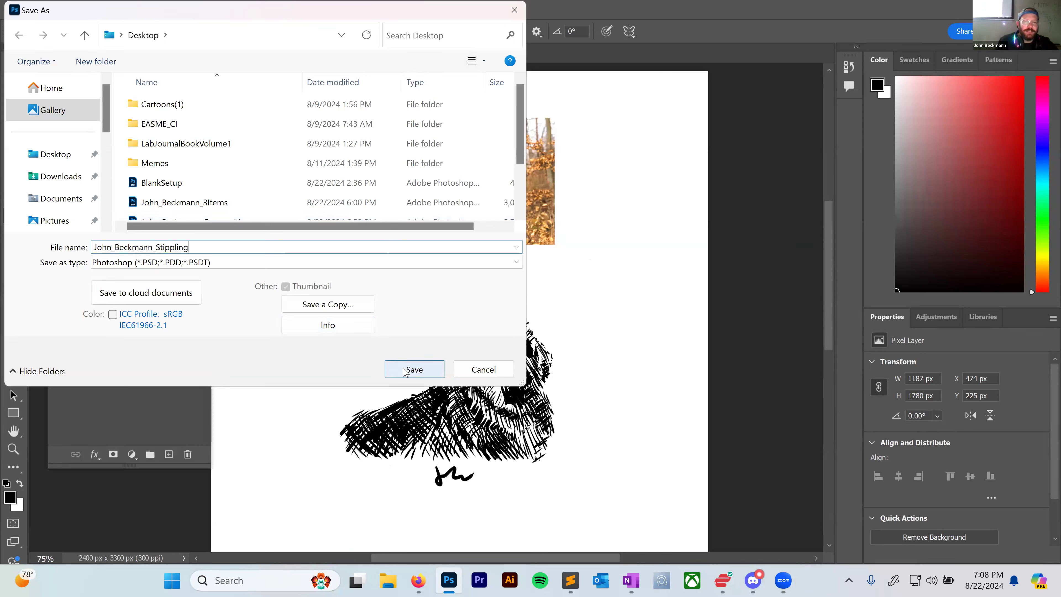
pyautogui.click(393, 371)
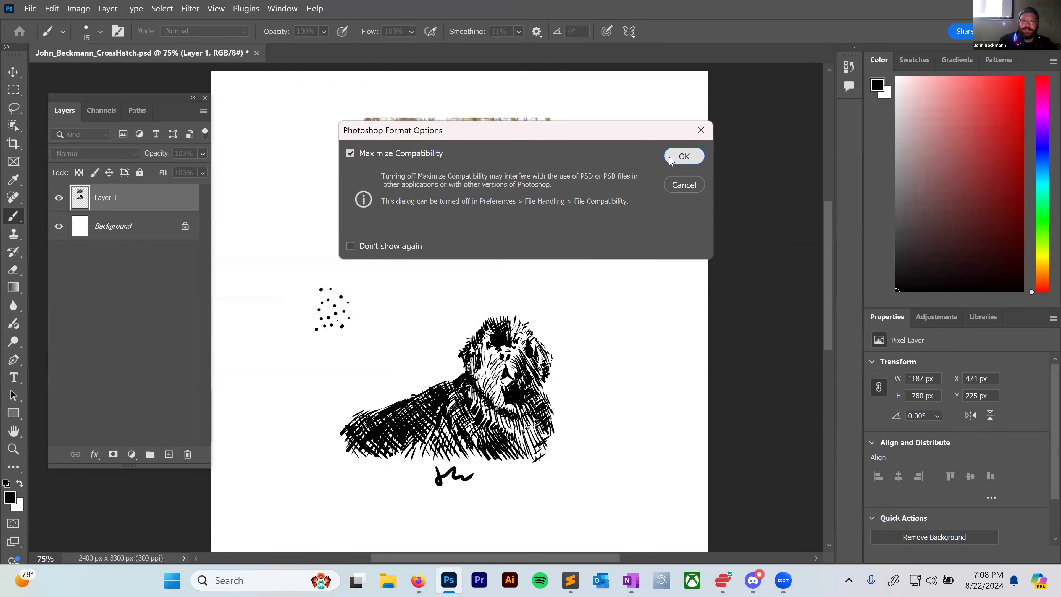
pyautogui.click(667, 155)
# Erase the cluster of stipple dots above the dog's back.
pyautogui.press('e')
pyautogui.moveTo(318, 279)
pyautogui.mouseDown()
pyautogui.moveTo(329, 327)
pyautogui.moveTo(349, 320)
pyautogui.moveTo(327, 294)
pyautogui.mouseUp()
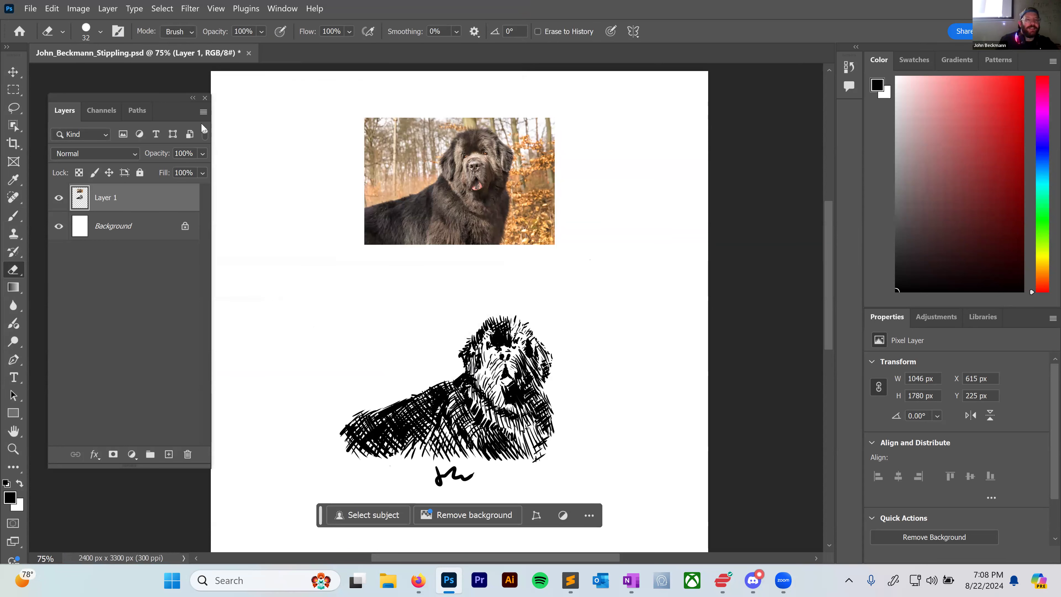
# Delete the layer holding the dog photo and drawing, and add a new empty layer above the background.
pyautogui.rightClick(144, 200)
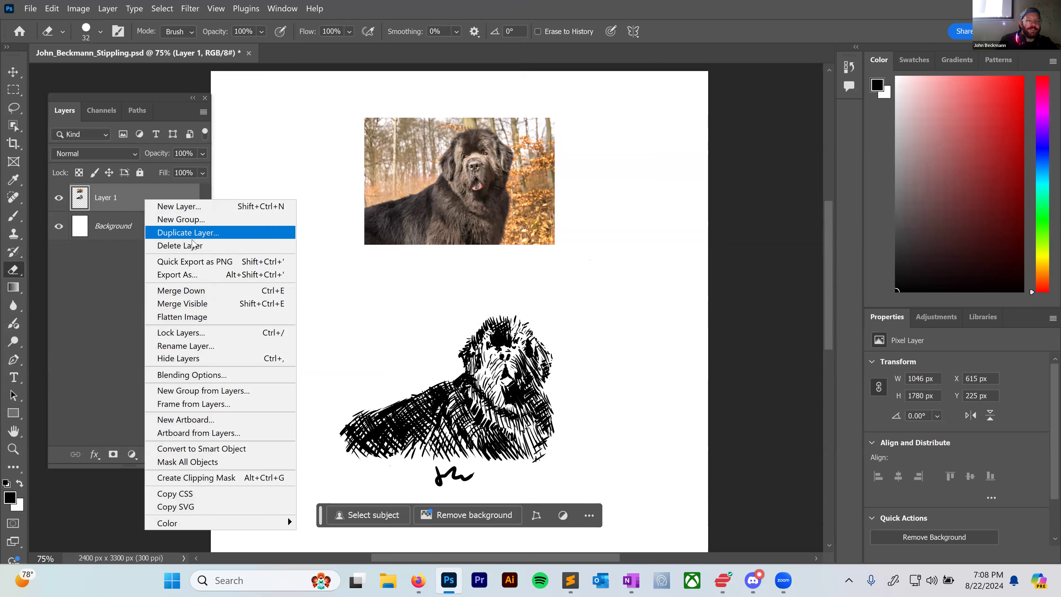
pyautogui.click(246, 245)
pyautogui.click(546, 240)
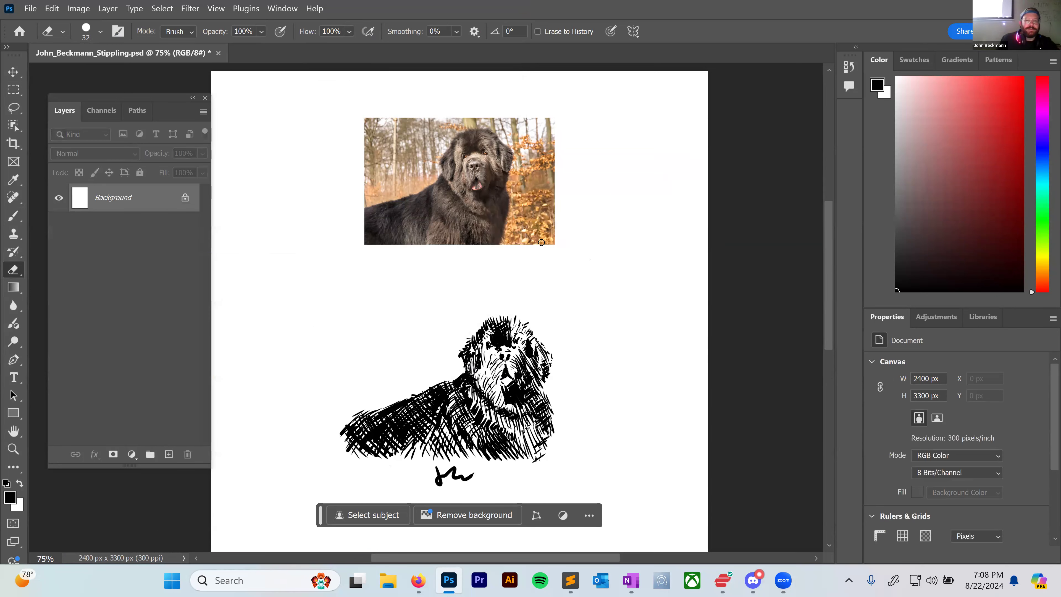
pyautogui.click(107, 8)
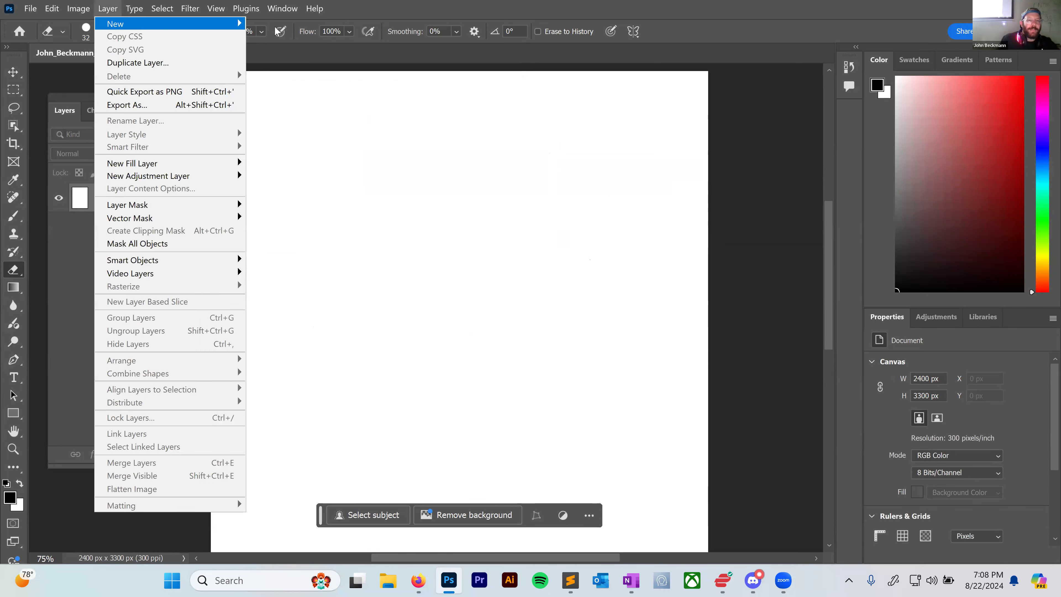
pyautogui.moveTo(172, 25)
pyautogui.press('Return')
pyautogui.click(561, 166)
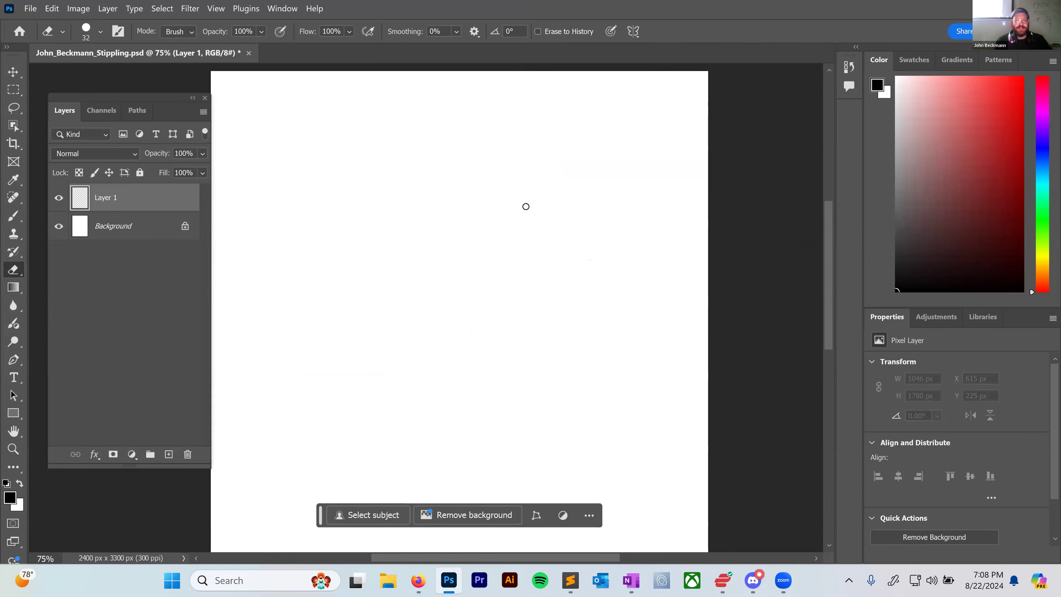
# Switch to Firefox and search Google Images for tractor, refining the search to tractor john deere.
pyautogui.click(413, 580)
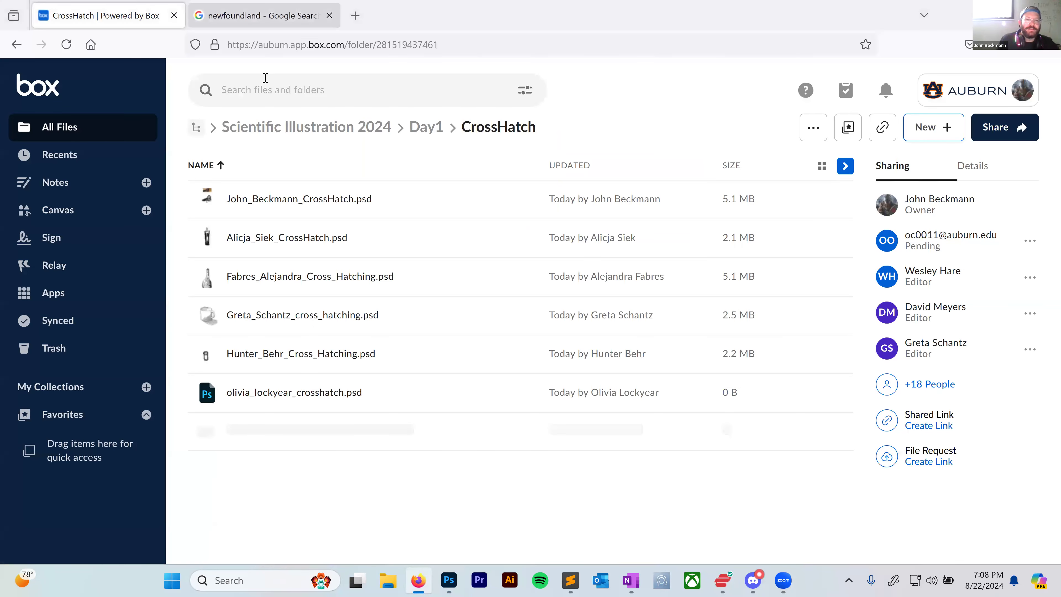
pyautogui.hotkey('ctrl', 'Tab')
pyautogui.press('/')
pyautogui.write('tracto')
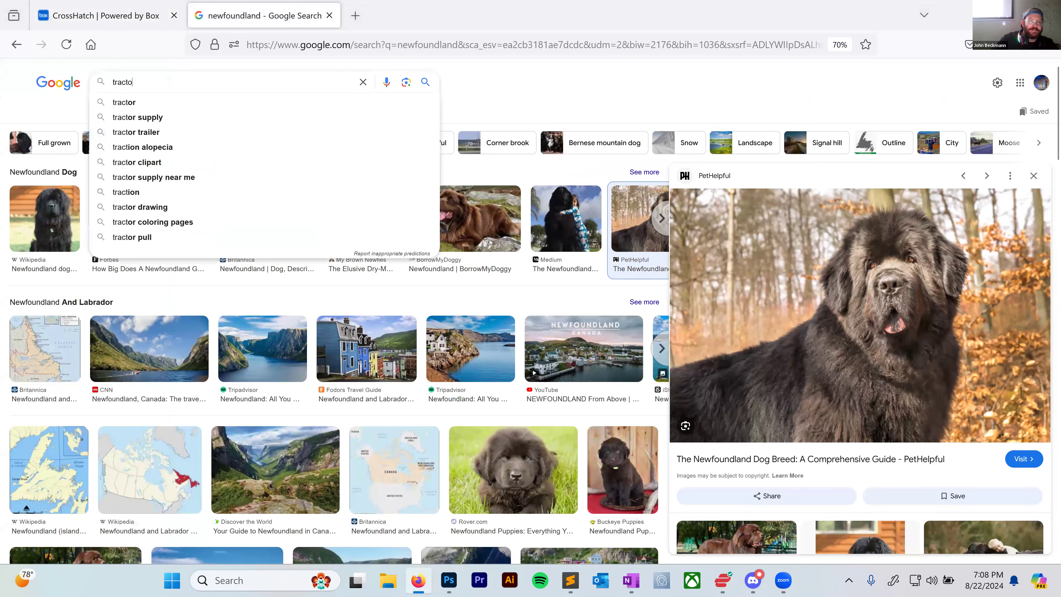
pyautogui.write('r')
pyautogui.press('Return')
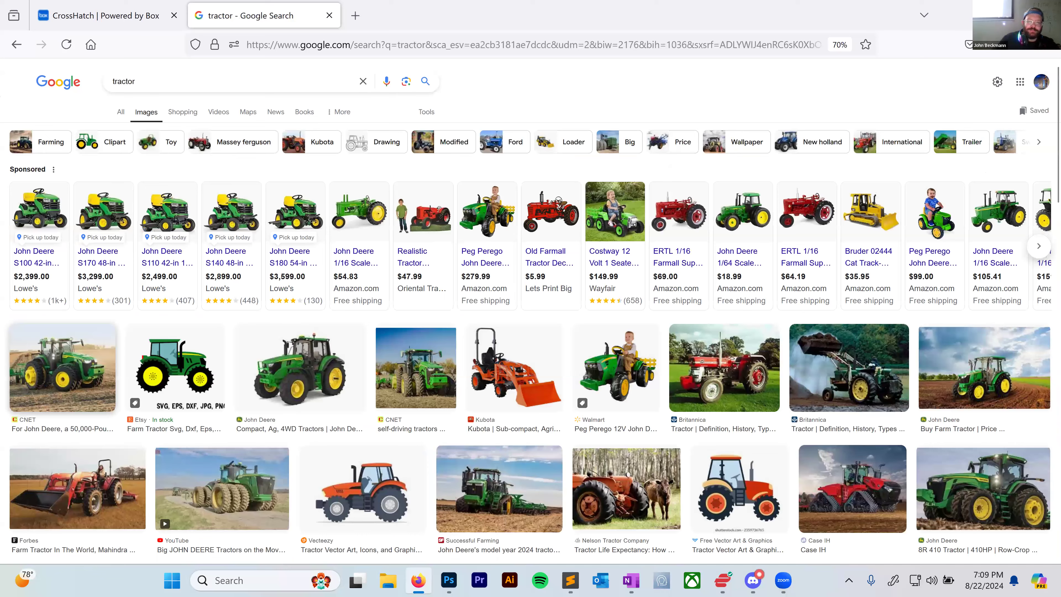
pyautogui.scroll(-2, 530, 310)
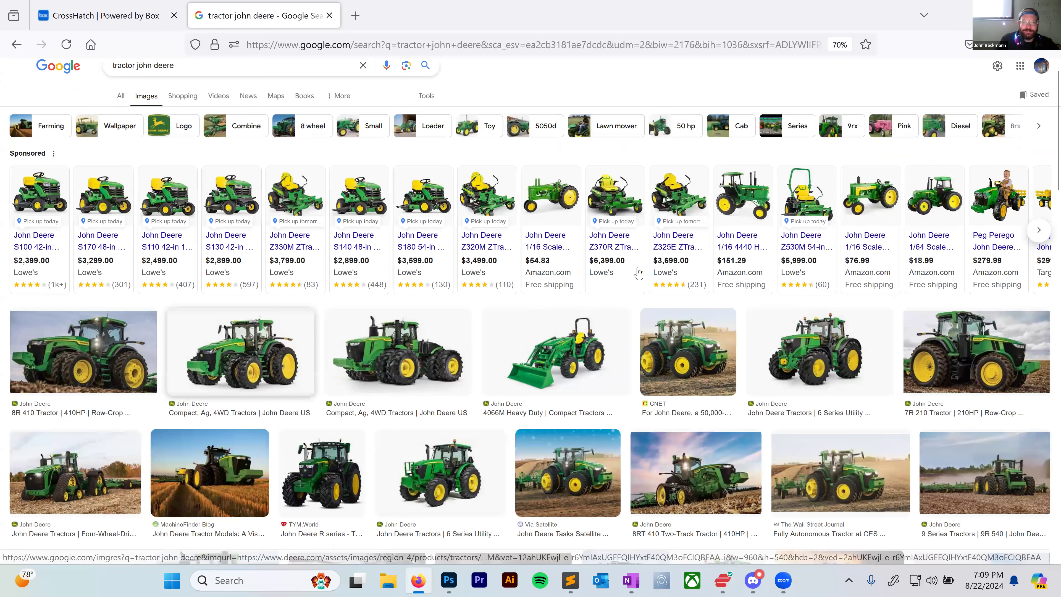
pyautogui.scroll(-2, 745, 225)
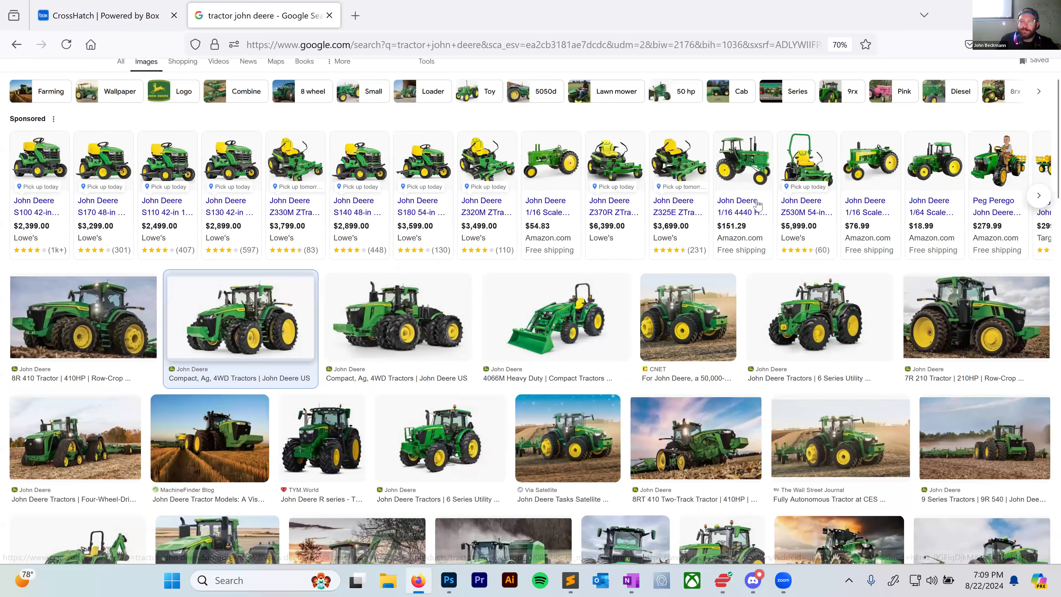
# Copy the John Deere tractor image with the white background and paste it into the Stippling document in Photoshop.
pyautogui.press('Return')
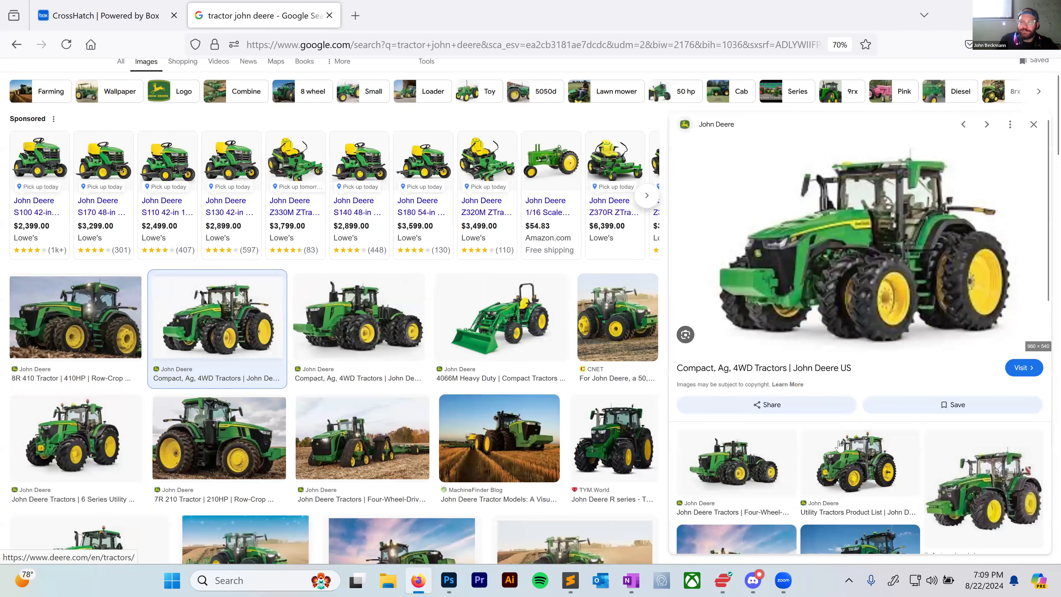
pyautogui.rightClick(837, 438)
pyautogui.click(709, 443)
pyautogui.hotkey('alt', 'Tab')
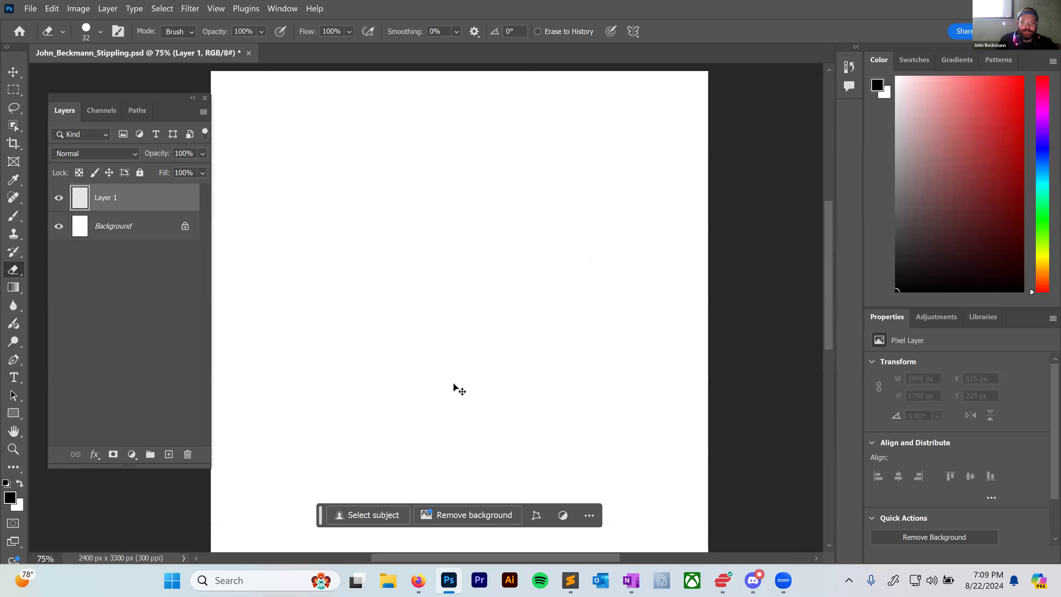
pyautogui.hotkey('ctrl', 'v')
# Scale the pasted tractor to about 393% and place it near the upper edge of the page.
pyautogui.hotkey('ctrl', 't')
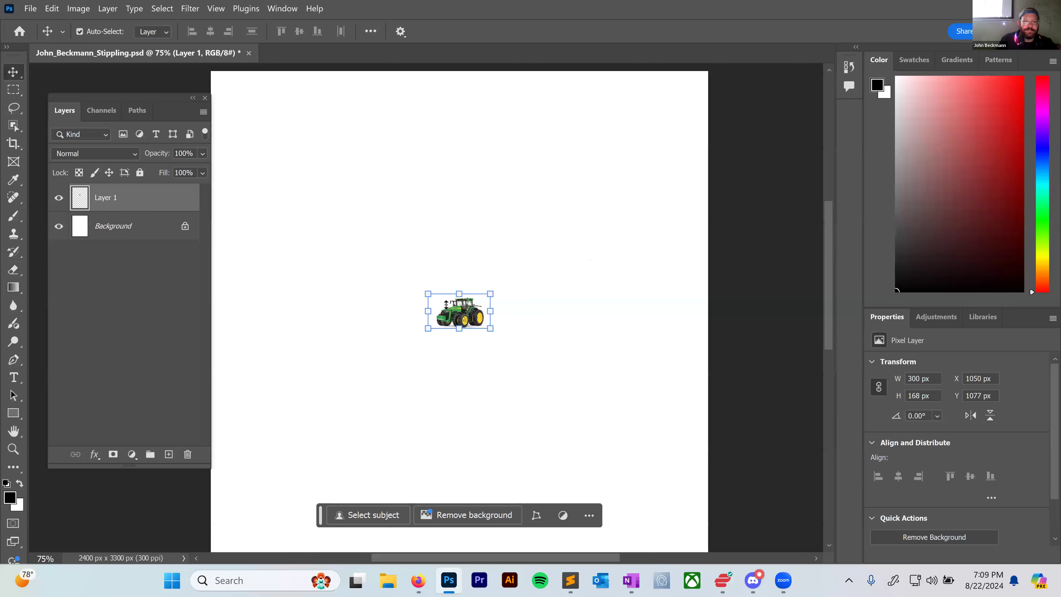
pyautogui.moveTo(428, 294); pyautogui.dragTo(251, 121)
pyautogui.moveTo(381, 255)
pyautogui.mouseDown()
pyautogui.moveTo(456, 99)
pyautogui.moveTo(453, 134)
pyautogui.mouseUp()
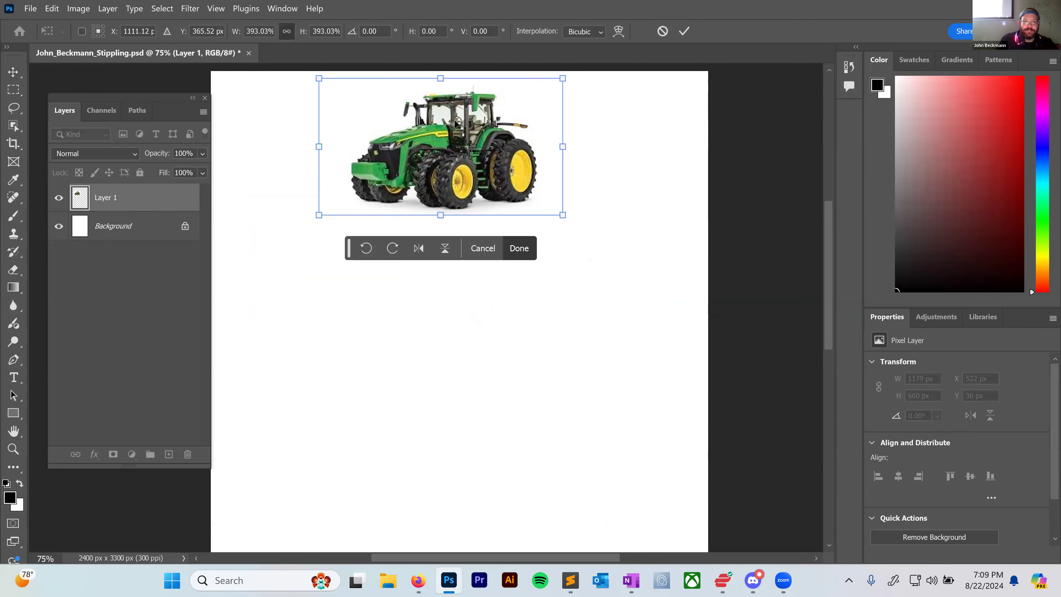
pyautogui.press('Return')
# Stipple the dark outer tread of the middle wheel with the Brush in the blank area below the tractor photo.
pyautogui.press('b')
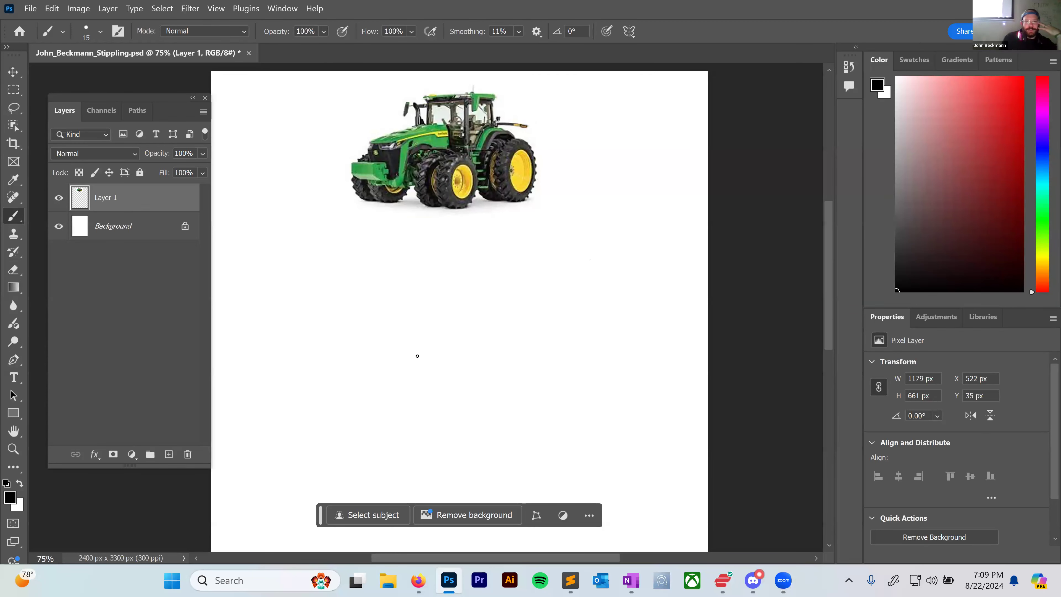
pyautogui.click(427, 338)
pyautogui.moveTo(425, 344)
pyautogui.mouseDown()
pyautogui.moveTo(433, 369)
pyautogui.moveTo(431, 340)
pyautogui.moveTo(437, 352)
pyautogui.mouseUp()
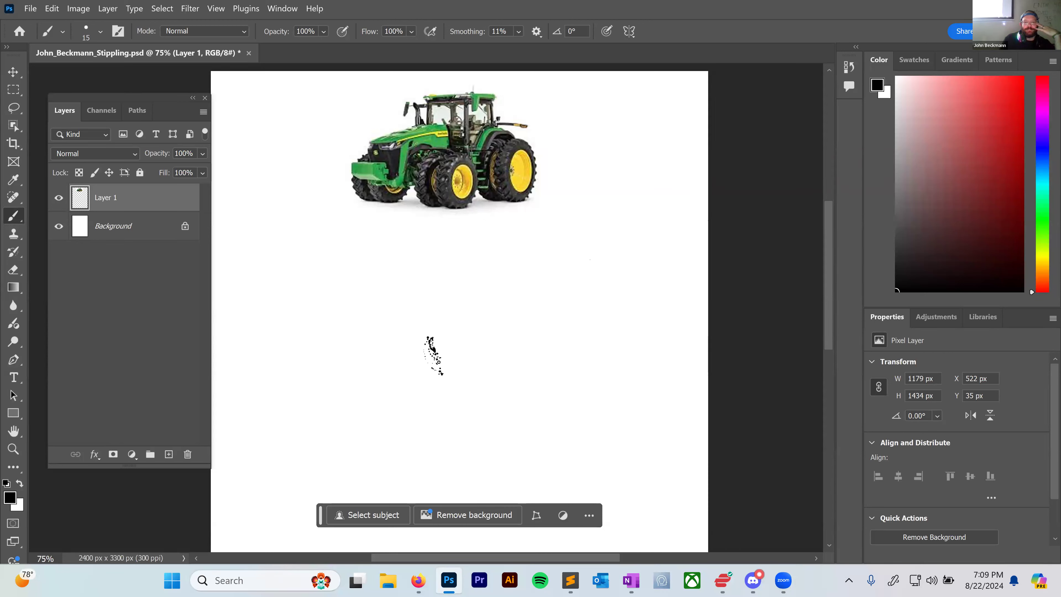
pyautogui.click(445, 373)
pyautogui.moveTo(429, 356); pyautogui.dragTo(431, 357)
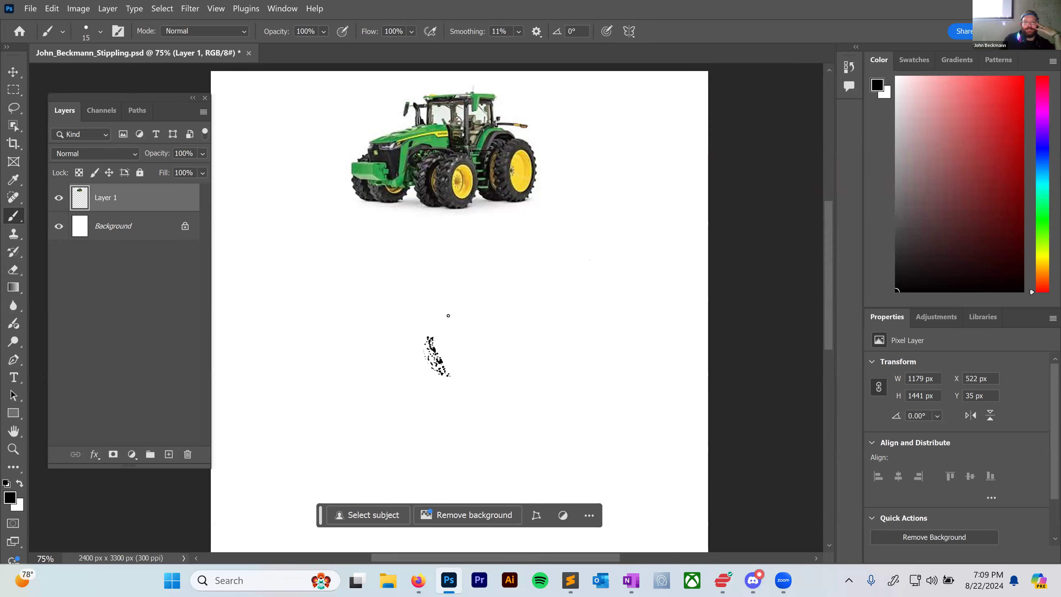
# Complete the tread's upper curve and outline the middle wheel's oval face with stipple dots.
pyautogui.click(431, 328)
pyautogui.click(456, 330)
pyautogui.moveTo(491, 341); pyautogui.dragTo(488, 330)
pyautogui.click(451, 329)
pyautogui.click(483, 324)
# Outline the rear wheel's oval with stipple dots beside the middle wheel.
pyautogui.click(512, 320)
pyautogui.moveTo(524, 361); pyautogui.dragTo(527, 359)
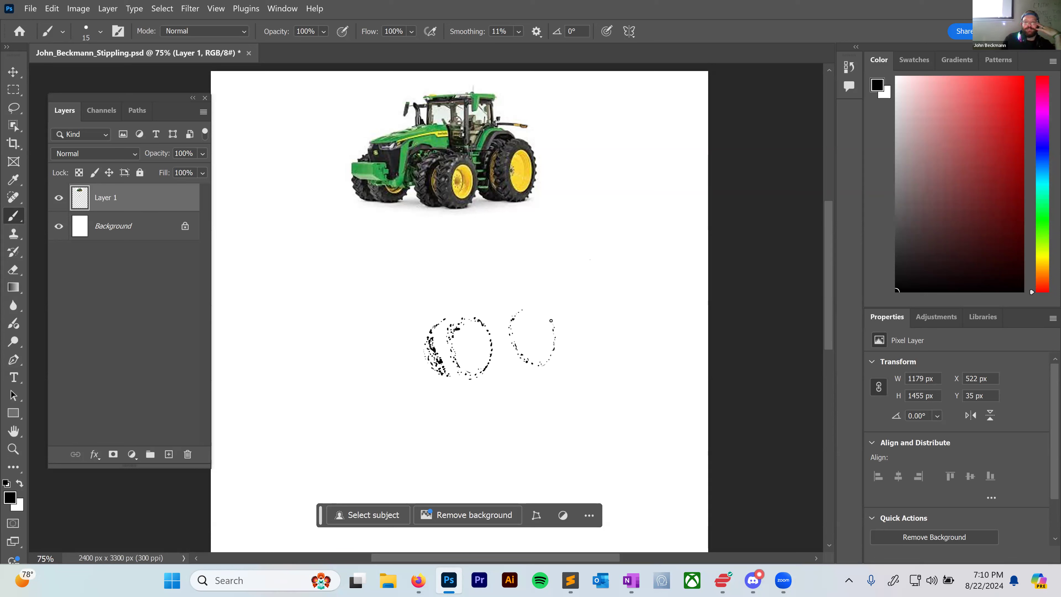
pyautogui.moveTo(532, 305); pyautogui.dragTo(540, 305)
pyautogui.click(527, 302)
pyautogui.click(534, 303)
# Stipple the tread along the front side of the rear wheel.
pyautogui.click(508, 341)
pyautogui.click(511, 341)
pyautogui.click(513, 346)
pyautogui.click(516, 355)
pyautogui.click(515, 358)
pyautogui.click(527, 367)
pyautogui.click(511, 365)
pyautogui.click(506, 364)
pyautogui.click(500, 344)
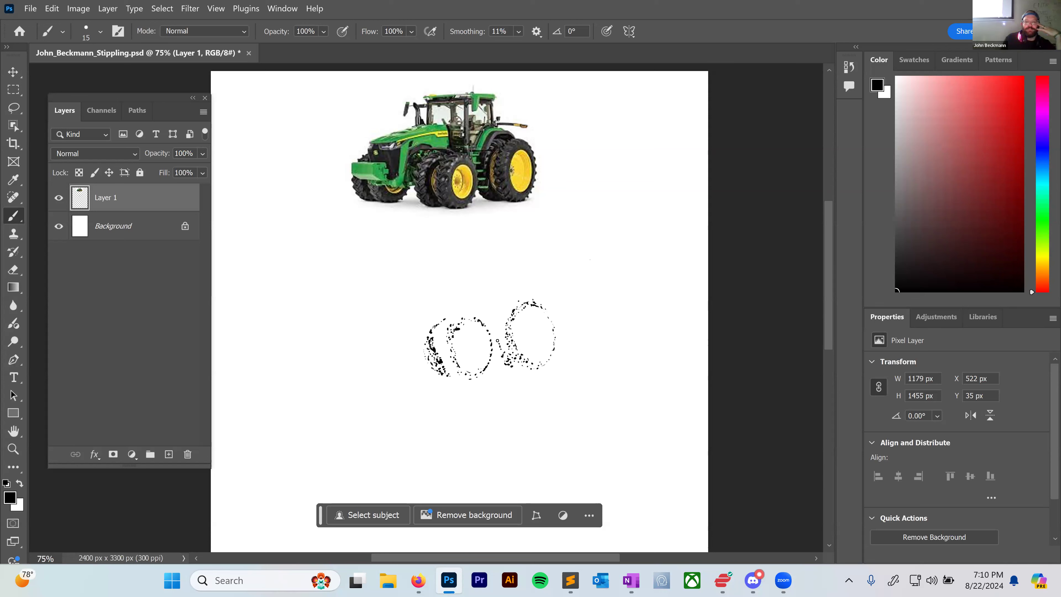
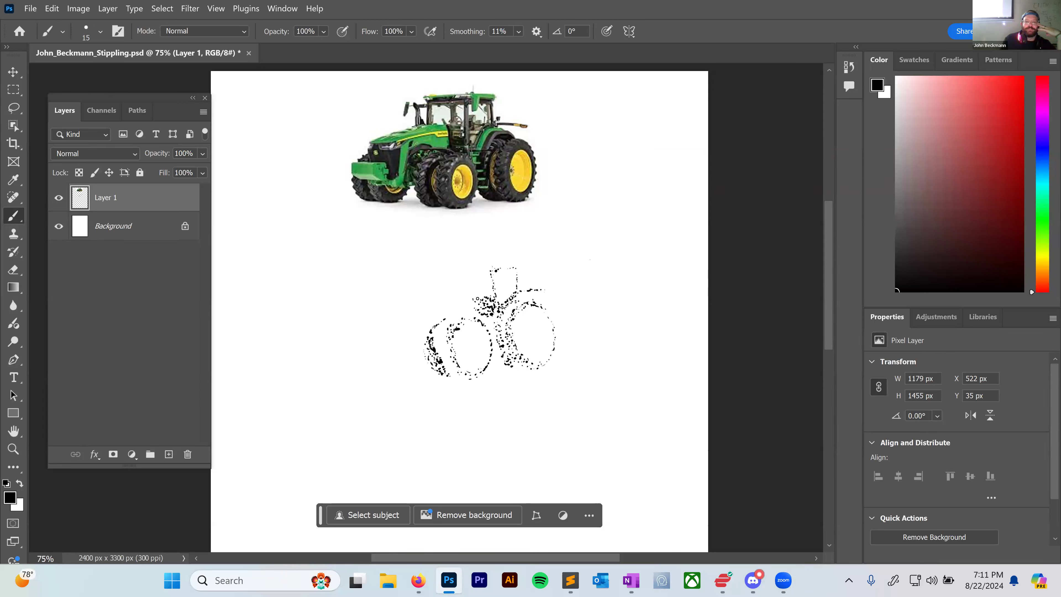
# Dot in the cab's front window and roofline, and stipple the inner edge of the foremost wheel.
pyautogui.moveTo(478, 284); pyautogui.dragTo(476, 266)
pyautogui.moveTo(455, 269); pyautogui.dragTo(468, 274)
pyautogui.click(409, 362)
pyautogui.click(411, 354)
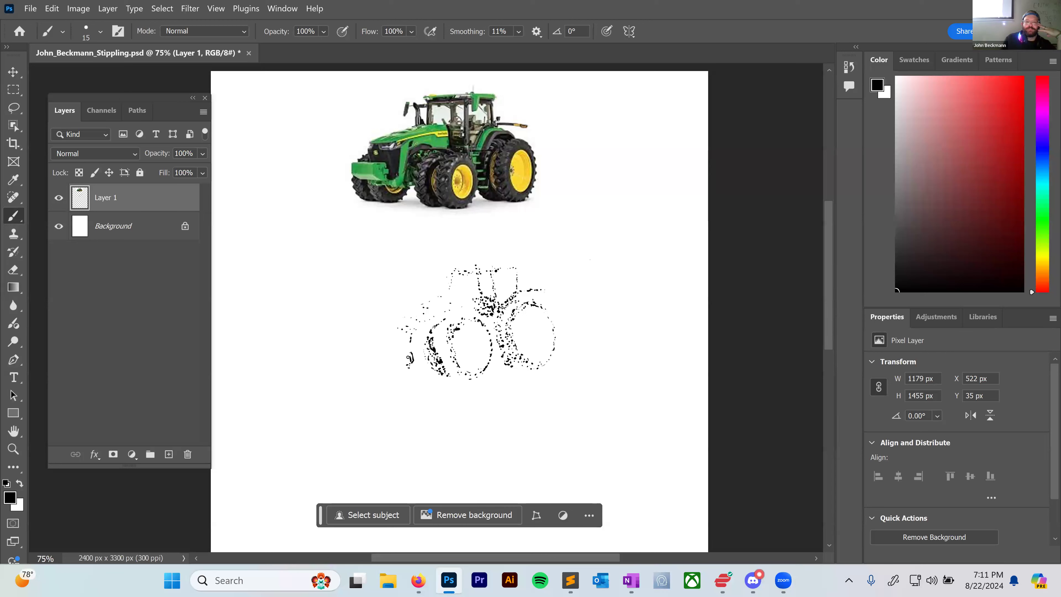
pyautogui.click(406, 360)
pyautogui.click(409, 354)
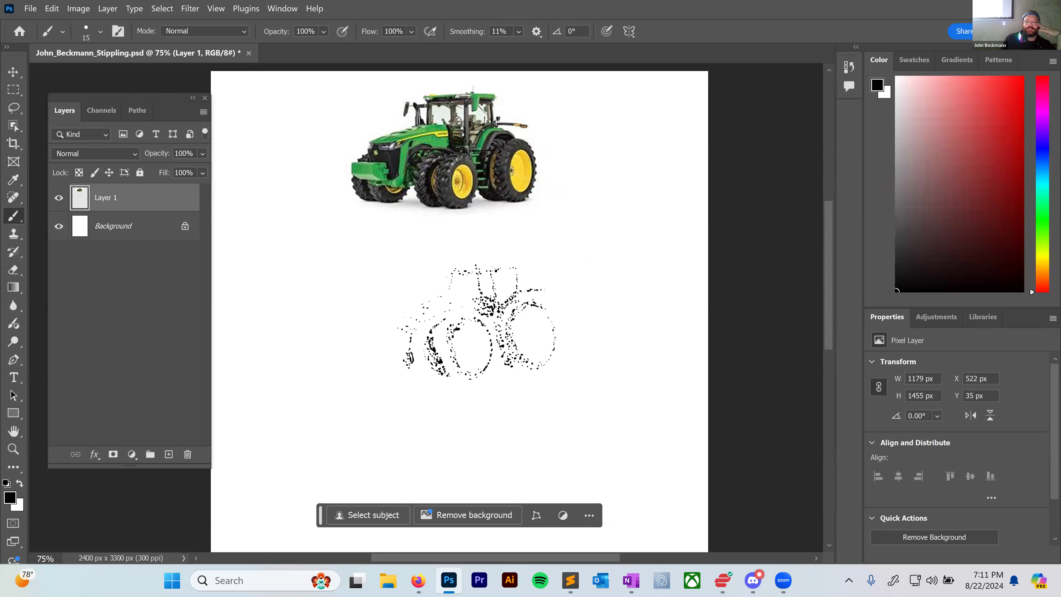
# Build up the foremost wheel with stipple dots around its tread and lower edge.
pyautogui.click(398, 334)
pyautogui.click(397, 340)
pyautogui.click(392, 351)
pyautogui.click(388, 349)
pyautogui.click(400, 346)
pyautogui.click(408, 357)
pyautogui.click(398, 371)
pyautogui.click(395, 364)
pyautogui.click(421, 368)
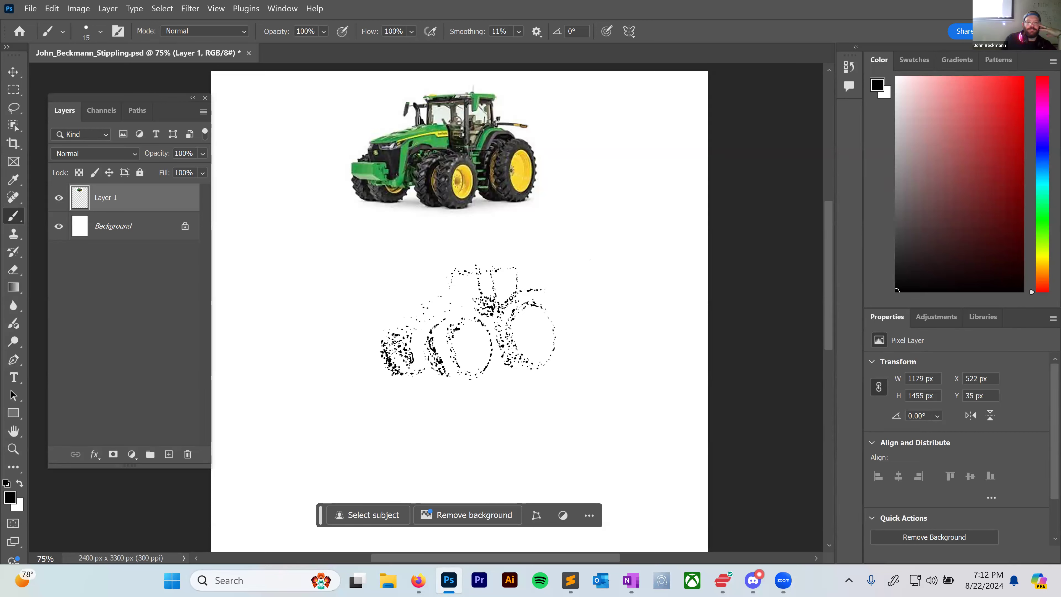
# Erase the dots inside the foremost wheel to clear its centre, and restipple the dark area beside it.
pyautogui.press('e')
pyautogui.moveTo(392, 346)
pyautogui.mouseDown()
pyautogui.moveTo(384, 340)
pyautogui.moveTo(410, 345)
pyautogui.mouseUp()
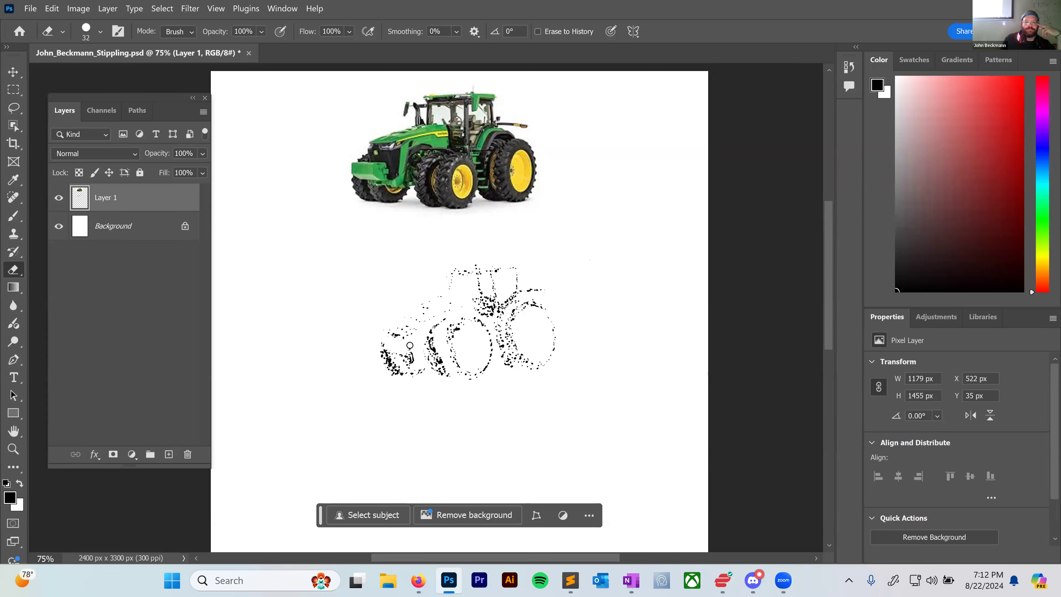
pyautogui.press('b')
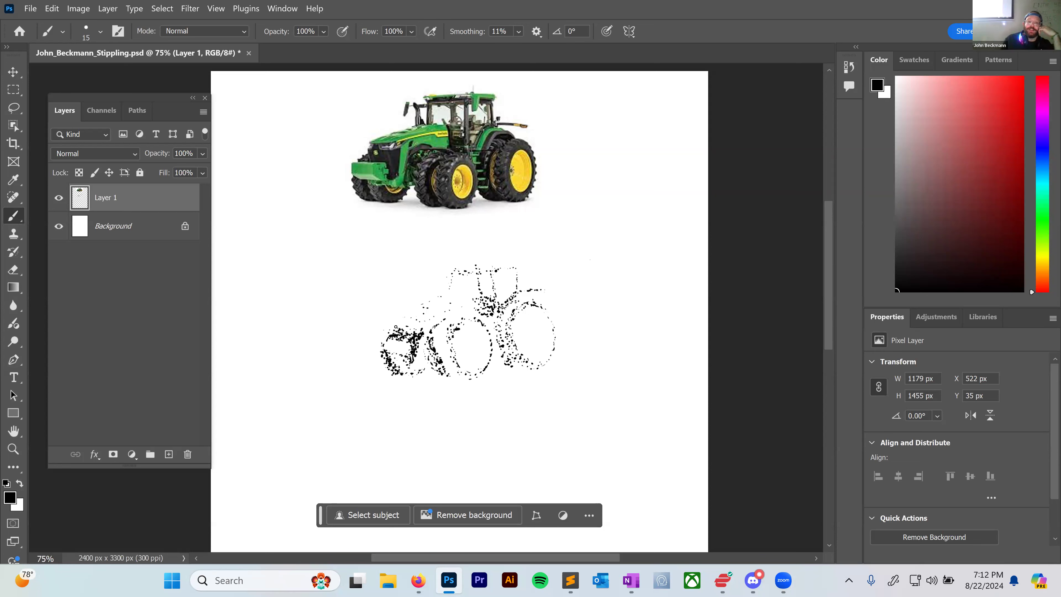
# Stipple the upright exhaust stack in front of the tractor's cab.
pyautogui.click(431, 287)
pyautogui.click(435, 281)
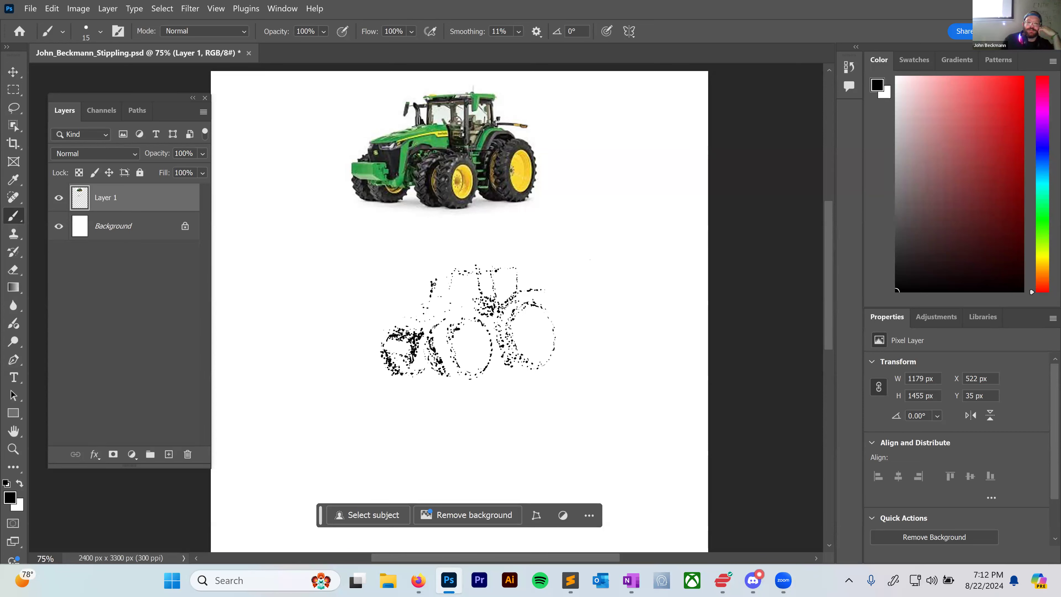
pyautogui.click(445, 283)
pyautogui.click(447, 291)
pyautogui.moveTo(447, 284); pyautogui.dragTo(448, 300)
pyautogui.click(444, 304)
# Add dots along the cab's front roofline, window base and the area beneath the cab.
pyautogui.click(461, 273)
pyautogui.click(457, 296)
pyautogui.moveTo(463, 294); pyautogui.dragTo(461, 296)
pyautogui.click(485, 321)
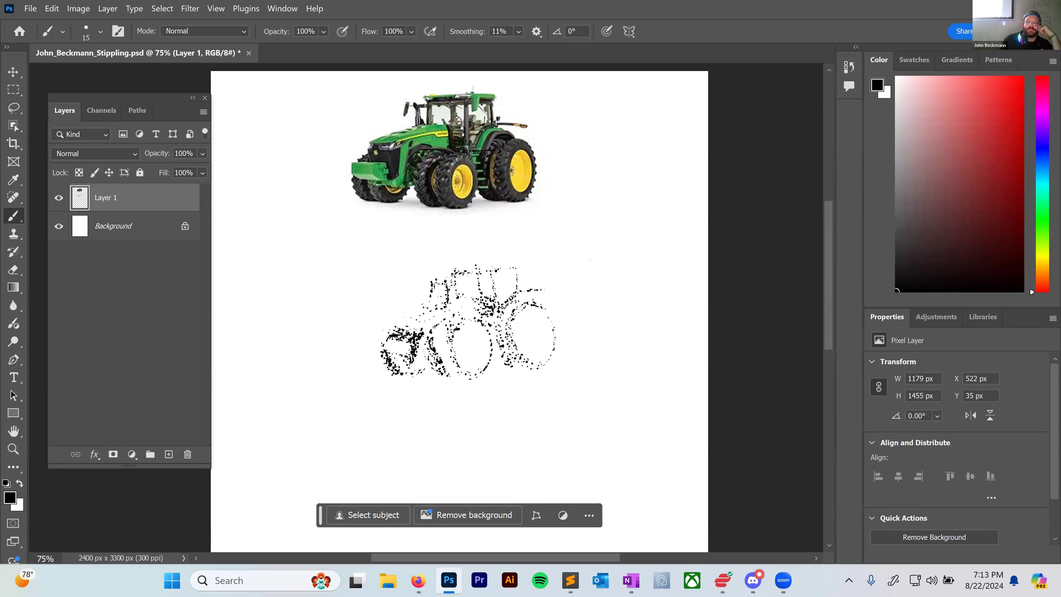
# Shade the tread of the middle wheel with more dots down to its lower edge.
pyautogui.click(445, 345)
pyautogui.click(444, 336)
pyautogui.click(447, 334)
pyautogui.click(452, 362)
pyautogui.click(457, 378)
# Thicken the lower and outer rim of the rear wheel with stipple dots.
pyautogui.click(517, 365)
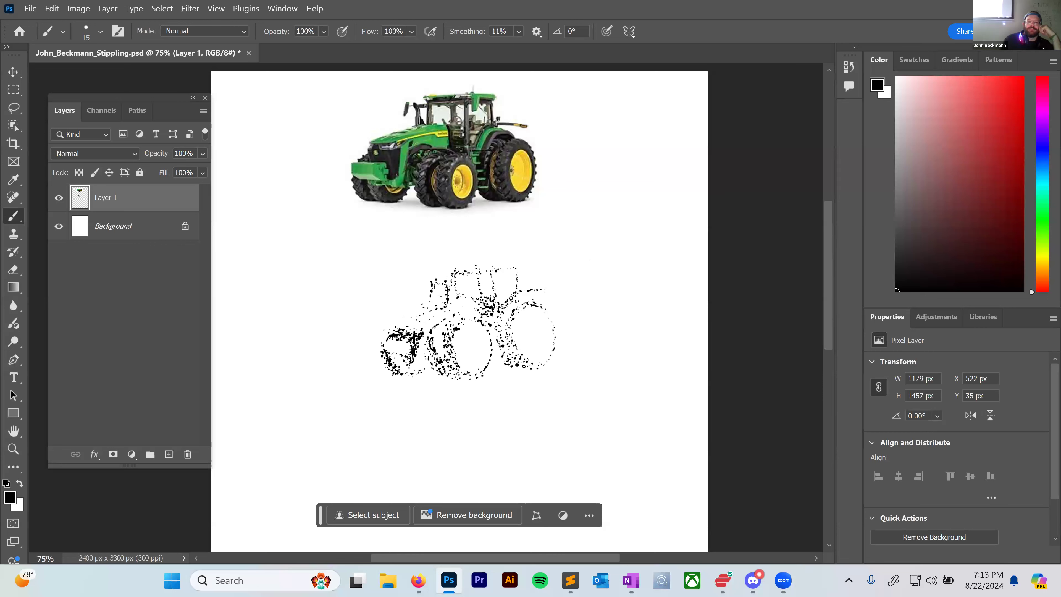
pyautogui.click(525, 372)
pyautogui.click(535, 369)
pyautogui.click(542, 366)
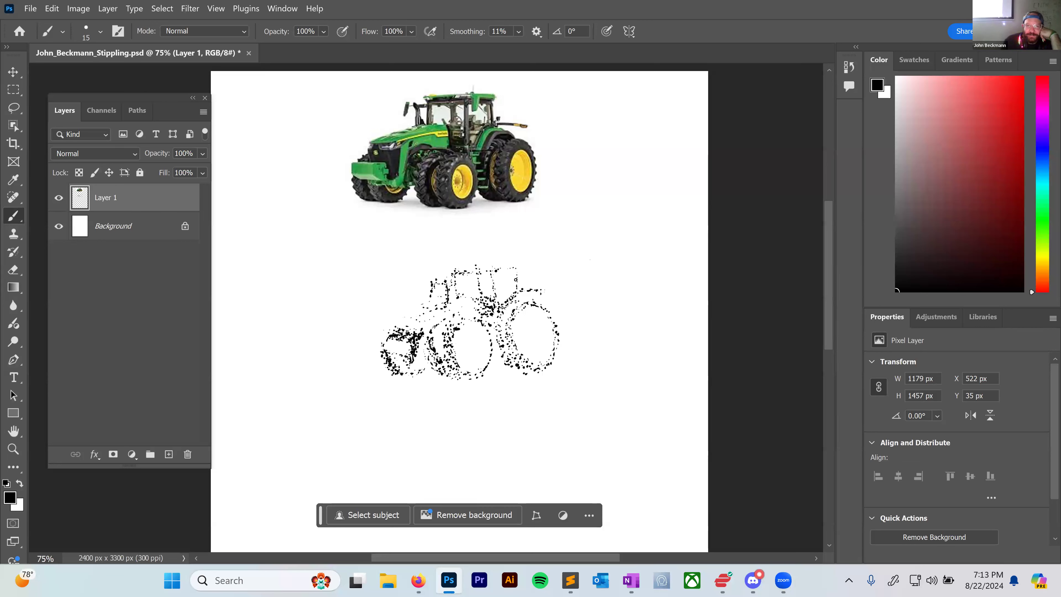
# Darken the cab's roofline and window pillars with more dots, undoing a misplaced mark.
pyautogui.click(500, 272)
pyautogui.click(485, 286)
pyautogui.hotkey('ctrl', 'z')
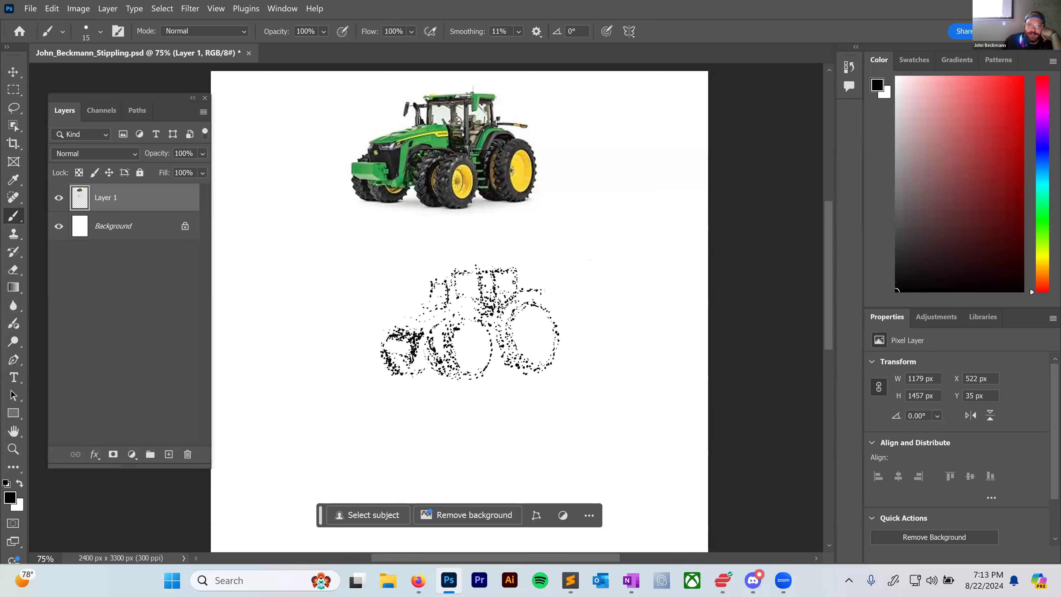
pyautogui.click(475, 273)
pyautogui.click(455, 272)
# Fill the shadow between the foremost and middle wheels with dense stipple dots.
pyautogui.click(426, 333)
pyautogui.click(421, 346)
pyautogui.click(421, 350)
pyautogui.click(420, 353)
pyautogui.click(418, 355)
pyautogui.click(426, 358)
pyautogui.click(426, 353)
pyautogui.click(428, 351)
pyautogui.click(422, 347)
pyautogui.click(429, 345)
pyautogui.moveTo(427, 348); pyautogui.dragTo(426, 335)
pyautogui.click(425, 340)
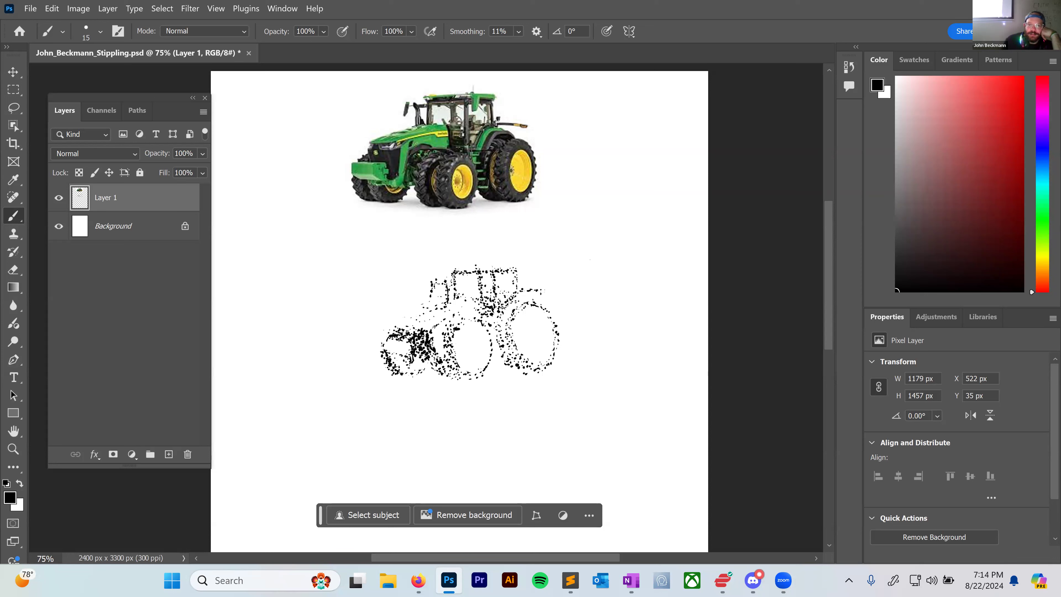
# Darken the foremost wheel's upper edge and interior, extending dense dots along the base to the middle wheel.
pyautogui.click(408, 327)
pyautogui.click(407, 326)
pyautogui.click(400, 327)
pyautogui.click(403, 367)
pyautogui.click(395, 361)
pyautogui.click(400, 361)
pyautogui.click(403, 362)
pyautogui.click(408, 369)
pyautogui.click(405, 371)
pyautogui.click(404, 369)
pyautogui.click(400, 370)
pyautogui.click(398, 359)
pyautogui.click(412, 367)
pyautogui.click(426, 370)
pyautogui.click(419, 372)
pyautogui.click(426, 369)
pyautogui.click(431, 368)
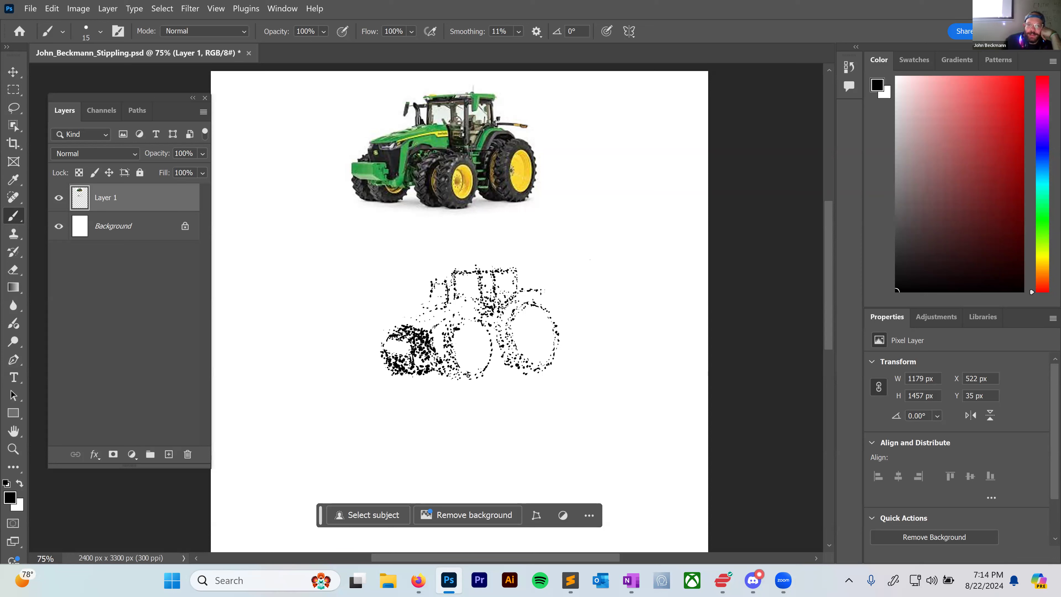
# Deepen the shading on the middle wheel's tread and lower edge with denser dots.
pyautogui.click(459, 347)
pyautogui.click(444, 343)
pyautogui.click(449, 329)
pyautogui.click(457, 378)
pyautogui.click(462, 378)
pyautogui.click(448, 372)
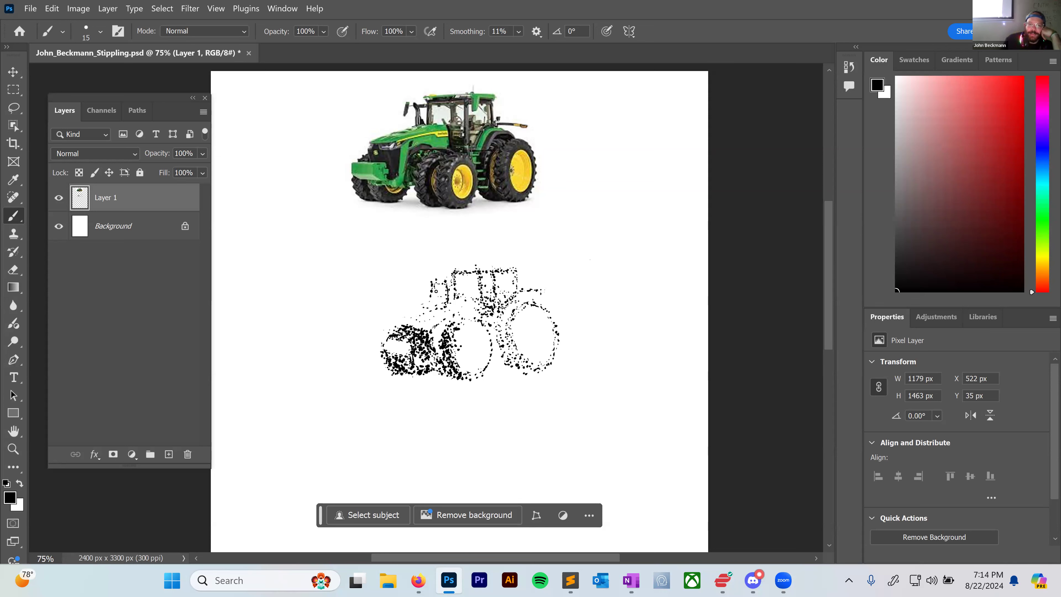
# Darken the exhaust stack, the cab's lower front edge and the area just beneath the cab.
pyautogui.click(436, 284)
pyautogui.click(439, 284)
pyautogui.click(446, 289)
pyautogui.click(448, 296)
pyautogui.click(457, 295)
pyautogui.click(485, 307)
pyautogui.click(485, 315)
# Stipple the outer front edge of the rear wheel's tread down to its base.
pyautogui.click(497, 345)
pyautogui.click(497, 347)
pyautogui.click(495, 353)
pyautogui.click(495, 356)
pyautogui.click(497, 361)
pyautogui.click(500, 365)
pyautogui.click(508, 367)
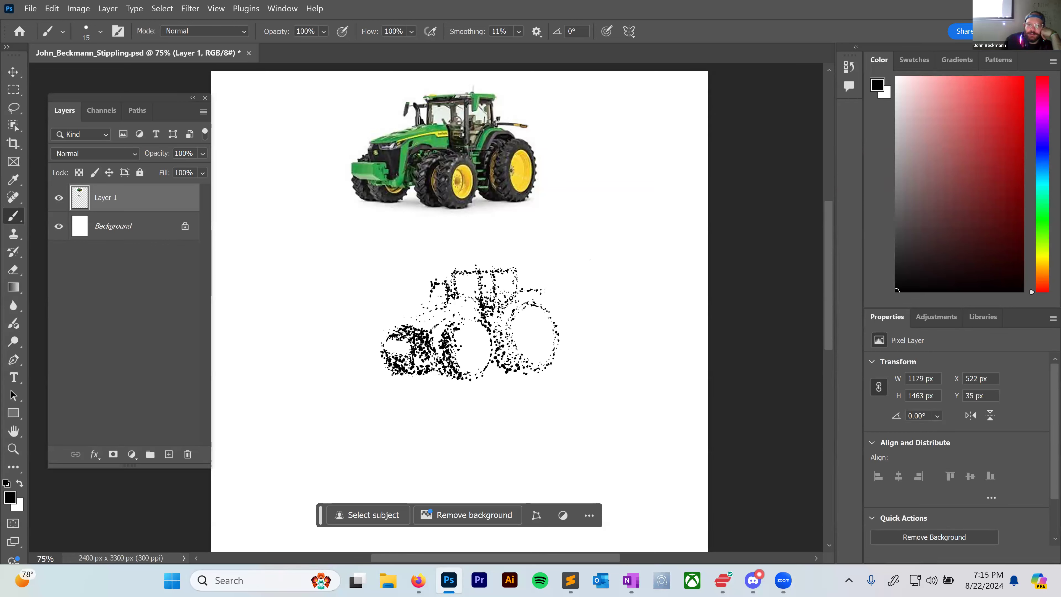
# Fill the rear wheel's tread with dense dots, working from its base up toward the cab.
pyautogui.click(508, 362)
pyautogui.click(510, 356)
pyautogui.click(503, 352)
pyautogui.click(504, 345)
pyautogui.click(501, 332)
pyautogui.click(495, 327)
pyautogui.click(497, 322)
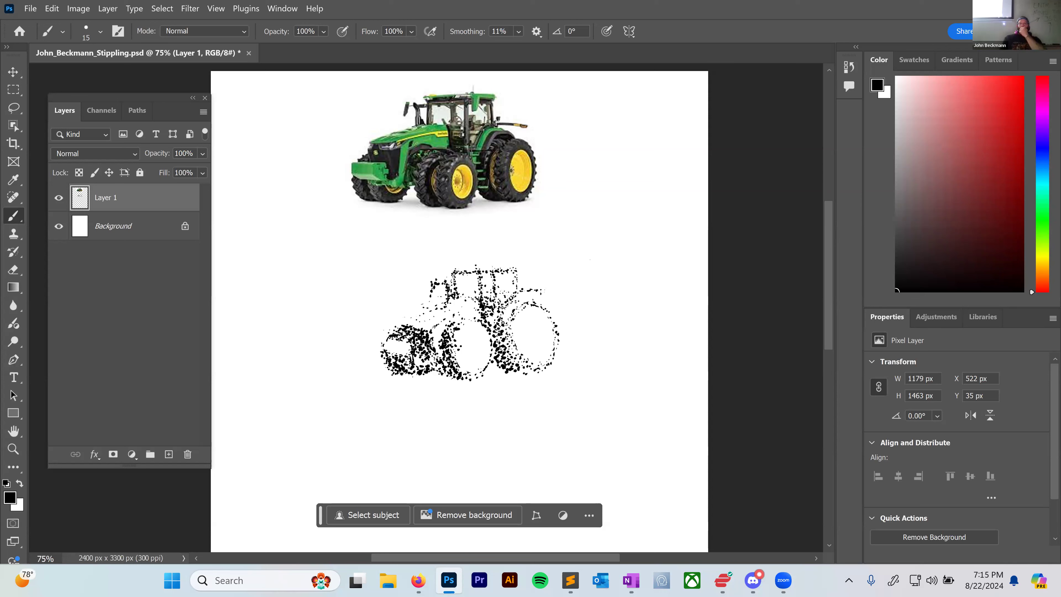
# Darken the area between the cab's base and the top of the rear wheel with dots.
pyautogui.click(506, 313)
pyautogui.click(508, 308)
pyautogui.click(509, 309)
pyautogui.click(513, 305)
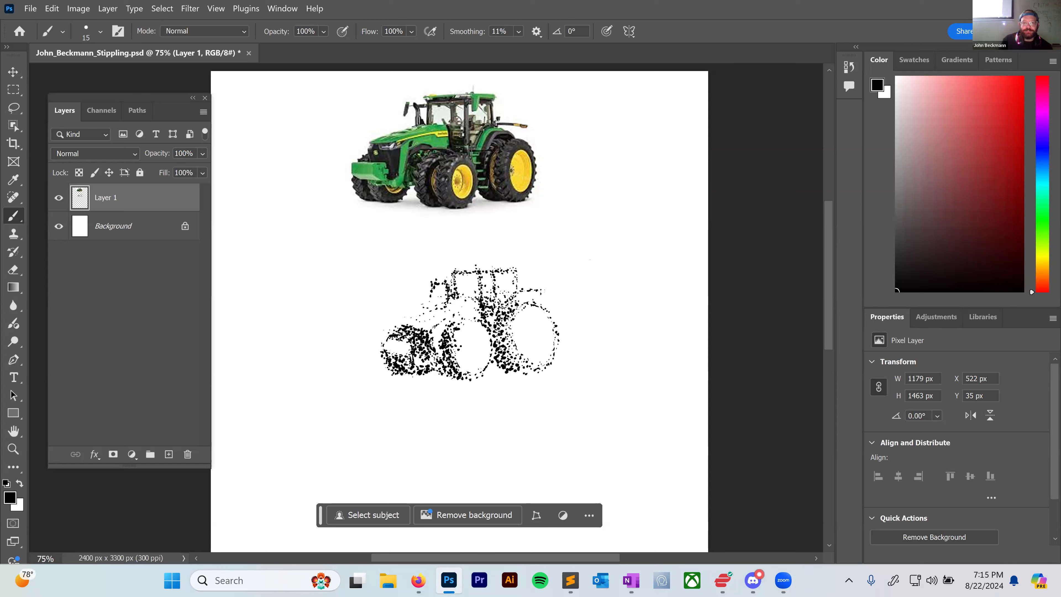
# Stipple the arc along the top of the rear wheel and add dots for its inner rim.
pyautogui.click(511, 306)
pyautogui.click(533, 299)
pyautogui.moveTo(518, 297); pyautogui.dragTo(520, 304)
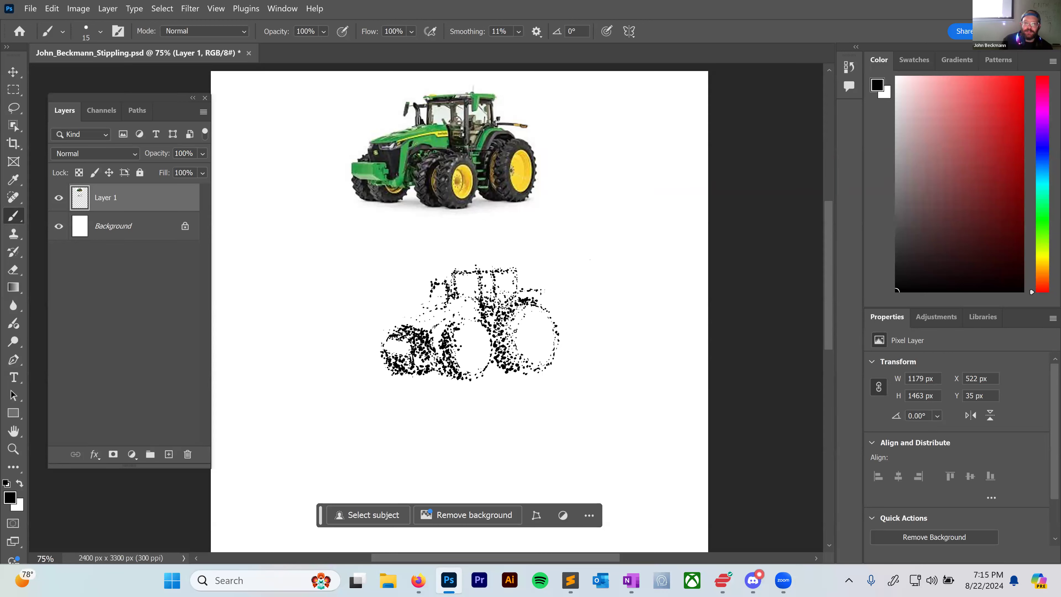
pyautogui.click(522, 348)
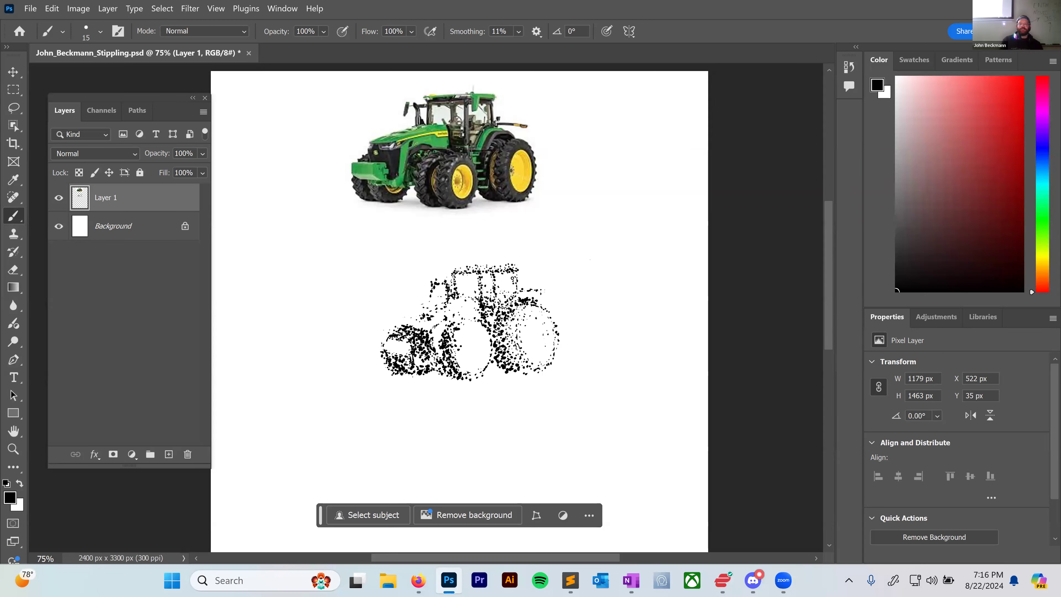
# Darken the area beneath the cab with dots and touch up the fender, the rear wheel's base and the front wheel's upper edge.
pyautogui.click(510, 286)
pyautogui.click(508, 288)
pyautogui.click(509, 323)
pyautogui.click(492, 310)
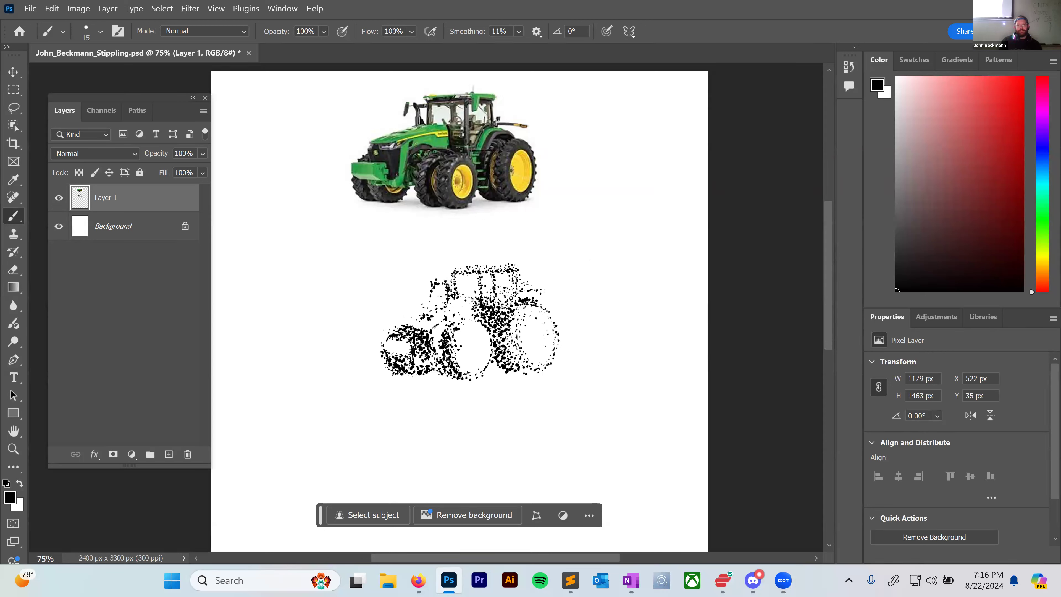
pyautogui.click(523, 373)
pyautogui.click(439, 325)
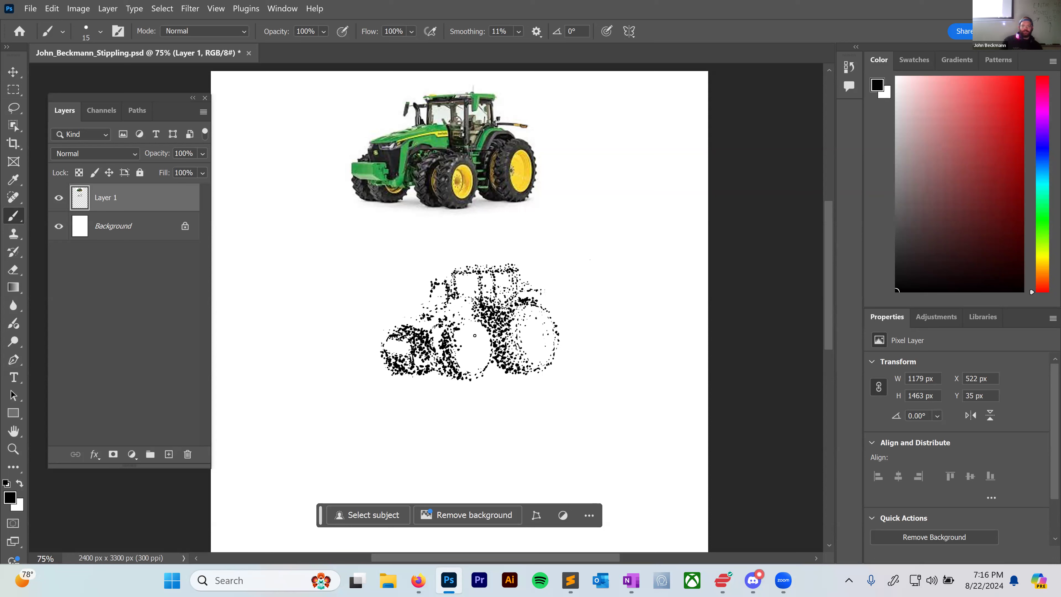
# Stipple the hubs and inner rims of the front and rear wheels and reinforce the rear tire's outer edge.
pyautogui.moveTo(479, 342); pyautogui.dragTo(468, 330)
pyautogui.moveTo(546, 332); pyautogui.dragTo(548, 341)
pyautogui.click(471, 347)
pyautogui.click(528, 335)
pyautogui.click(529, 339)
pyautogui.click(531, 336)
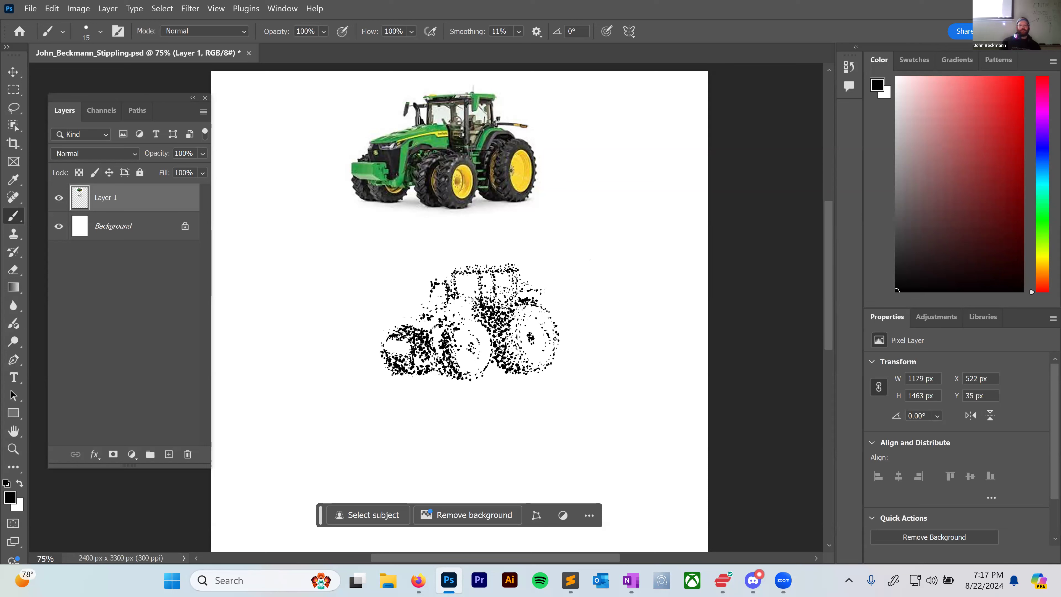
pyautogui.click(557, 354)
pyautogui.click(557, 334)
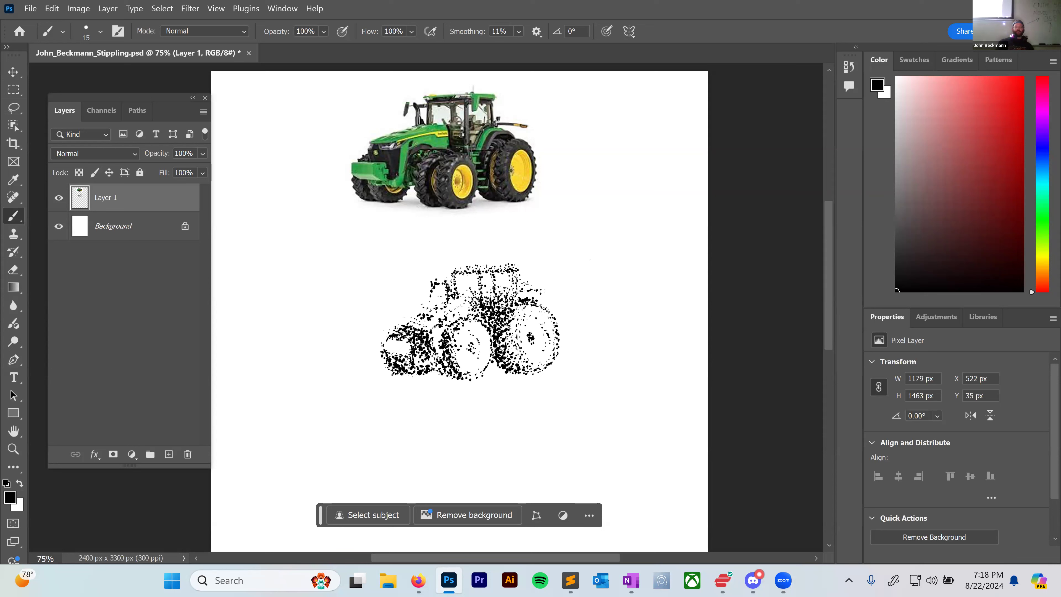
# Sign the drawing with a handwritten mark below the tractor and save it over the existing Stippling PSD on the Desktop.
pyautogui.moveTo(462, 402)
pyautogui.mouseDown()
pyautogui.moveTo(473, 414)
pyautogui.moveTo(488, 405)
pyautogui.mouseUp()
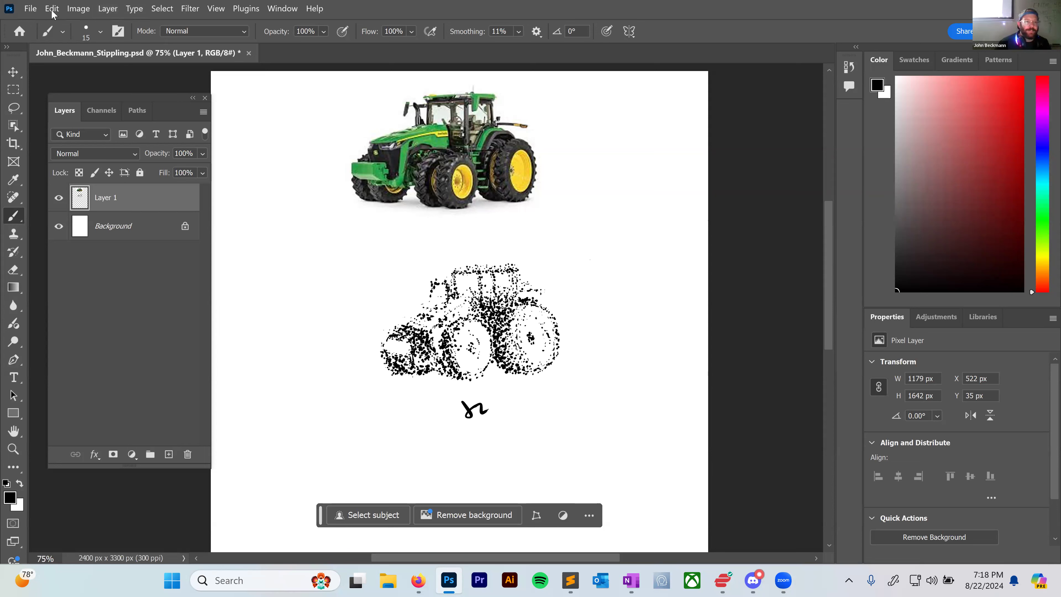
pyautogui.click(30, 8)
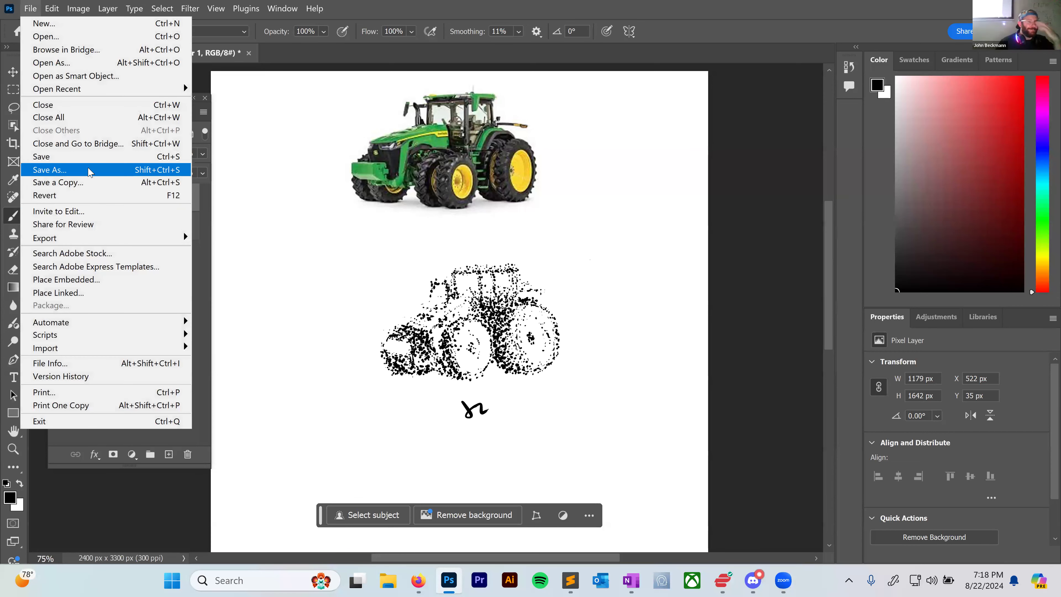
pyautogui.click(89, 171)
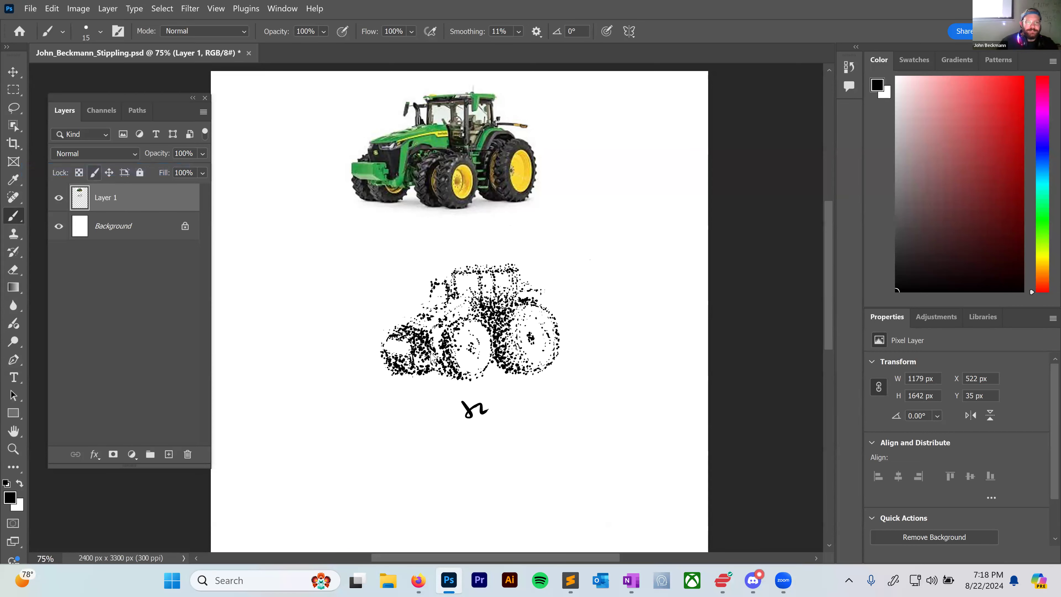
pyautogui.click(414, 369)
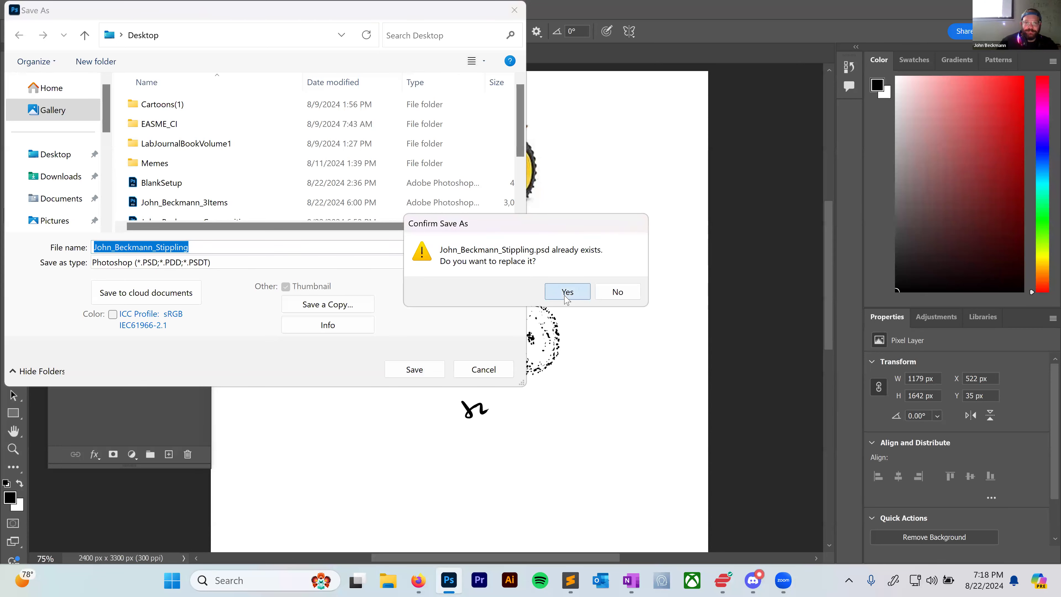
pyautogui.click(566, 292)
pyautogui.click(689, 163)
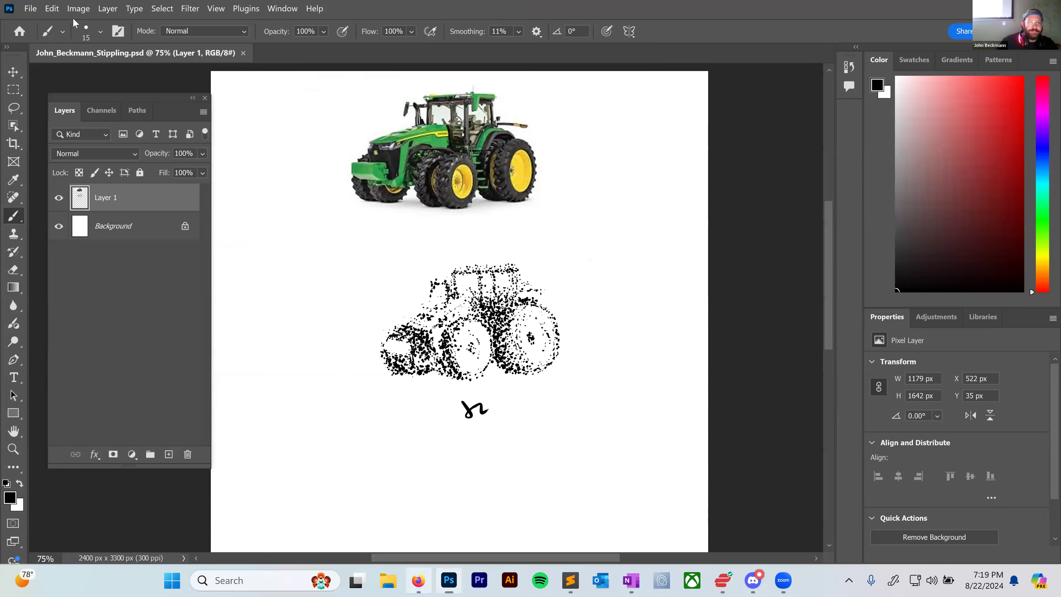
# Switch to Box in the browser and upload the Stippling PSD from the Desktop to the Day1 Stipple folder.
pyautogui.hotkey('alt', 'Tab')
pyautogui.hotkey('ctrl', 'shift', 'Tab')
pyautogui.hotkey('alt', 'Left')
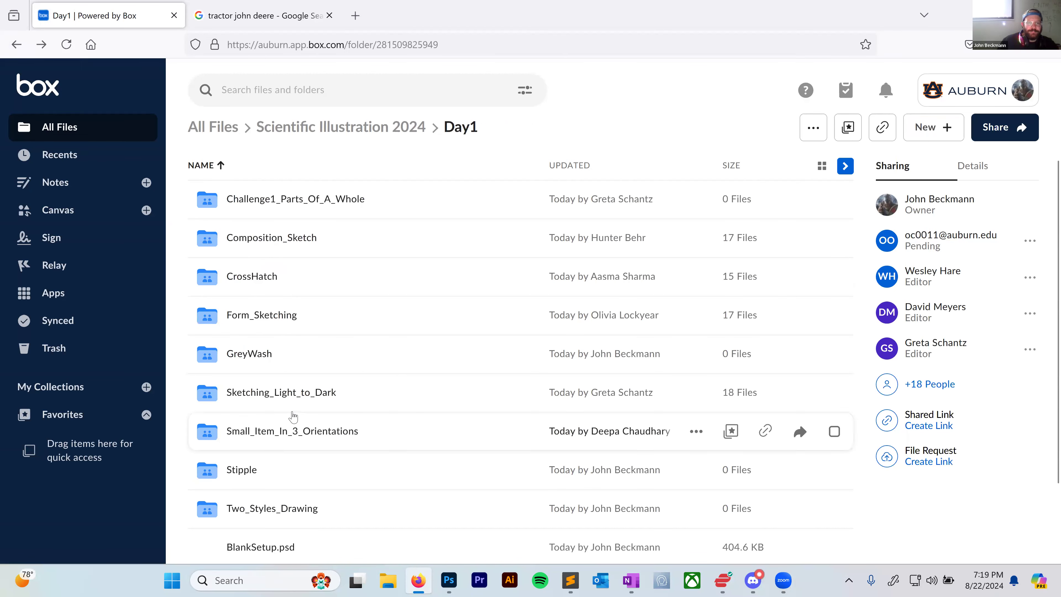
pyautogui.click(246, 469)
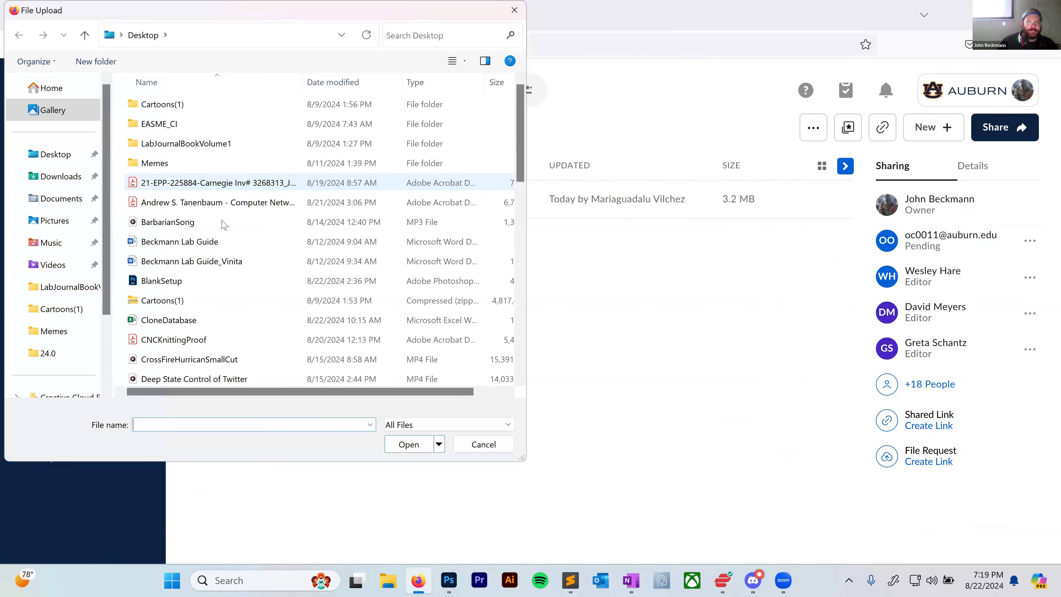
pyautogui.scroll(-9, 227, 272)
pyautogui.scroll(3, 250, 276)
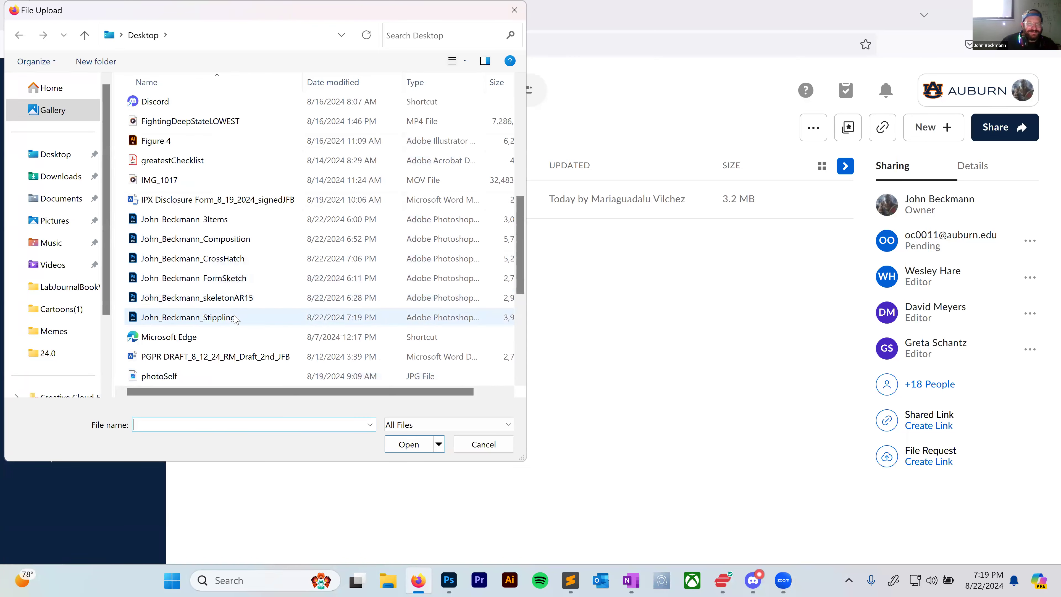
pyautogui.doubleClick(237, 318)
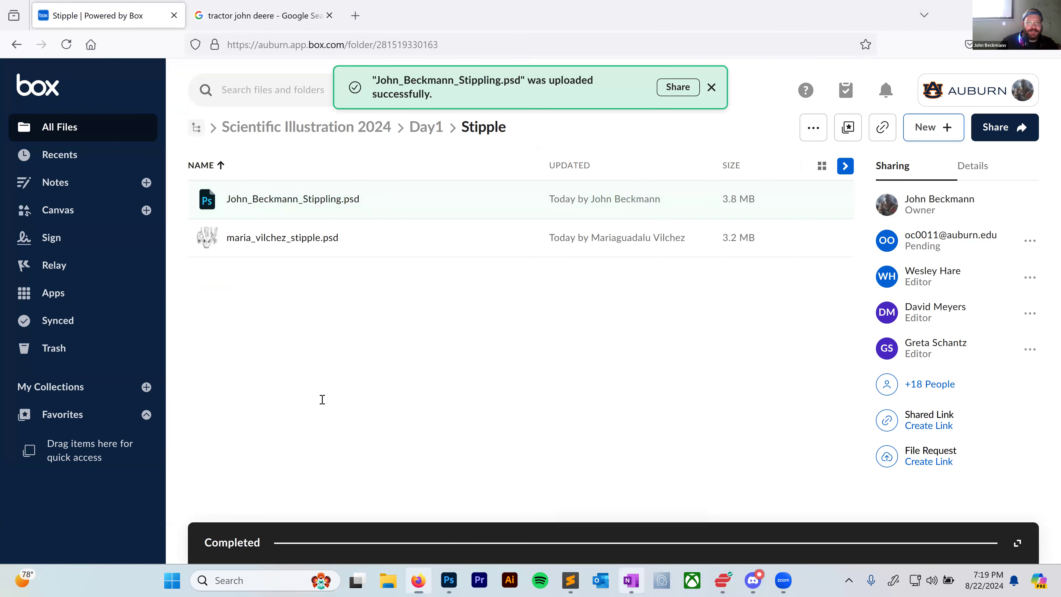
# Switch to the OneNote lesson outline and draw a checkbox beside the "viii. Grey Wash (10 minutes)" heading.
pyautogui.hotkey('alt', 'Tab')
pyautogui.scroll(-10, 307, 400)
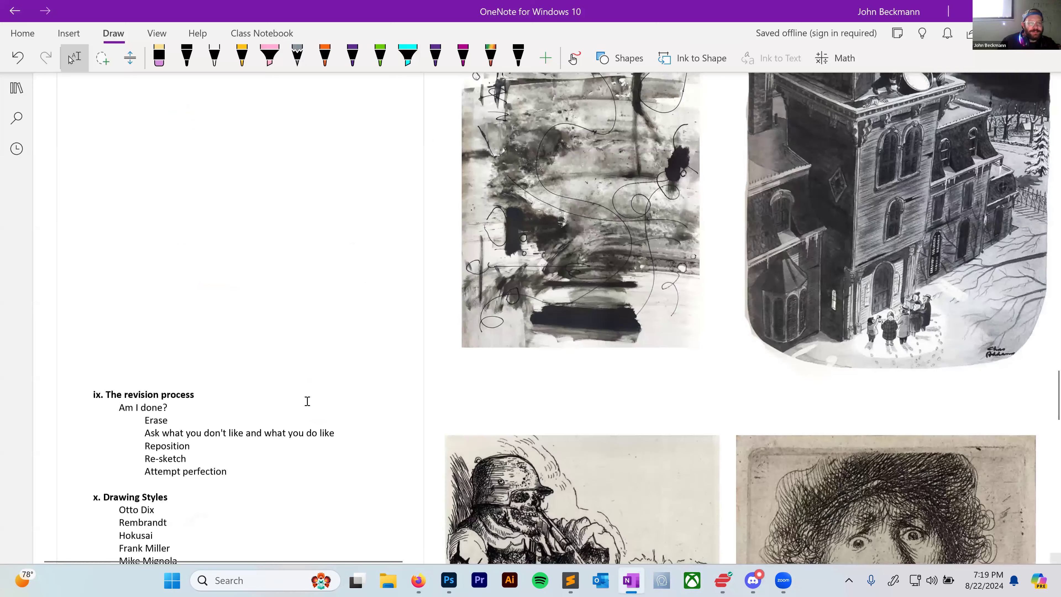
pyautogui.scroll(-5, 307, 401)
pyautogui.scroll(8, 307, 400)
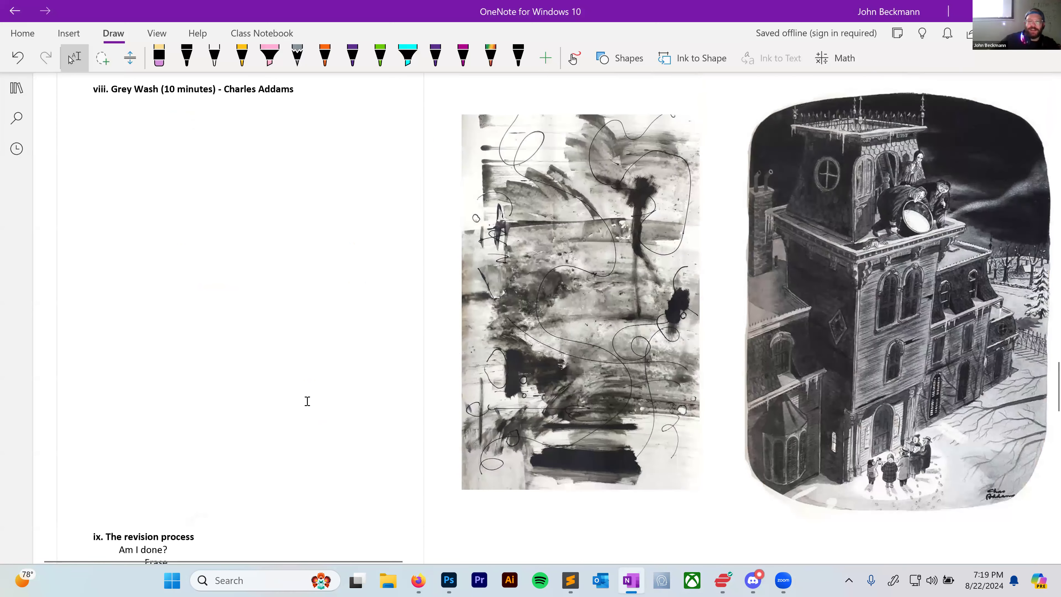
pyautogui.scroll(4, 308, 400)
pyautogui.scroll(3, 305, 401)
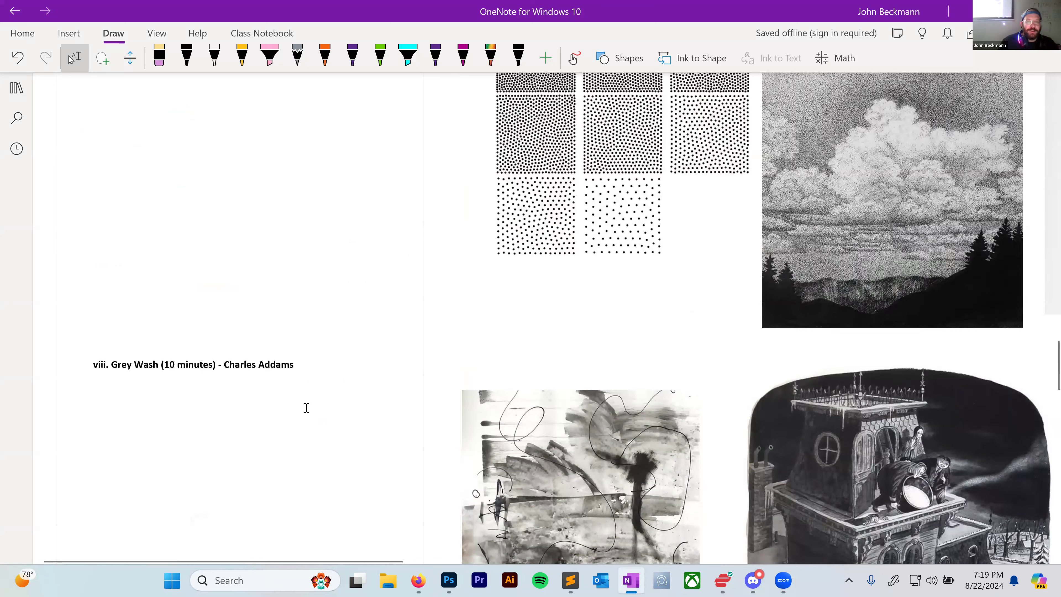
pyautogui.scroll(-1, 404, 552)
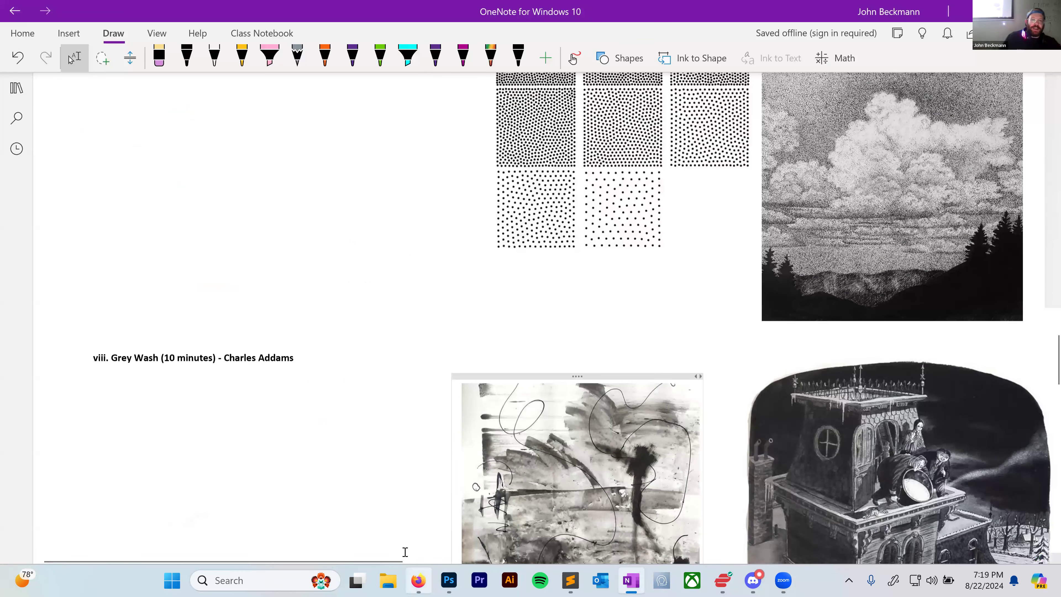
pyautogui.moveTo(75, 353)
pyautogui.mouseDown()
pyautogui.moveTo(83, 365)
pyautogui.moveTo(76, 353)
pyautogui.mouseUp()
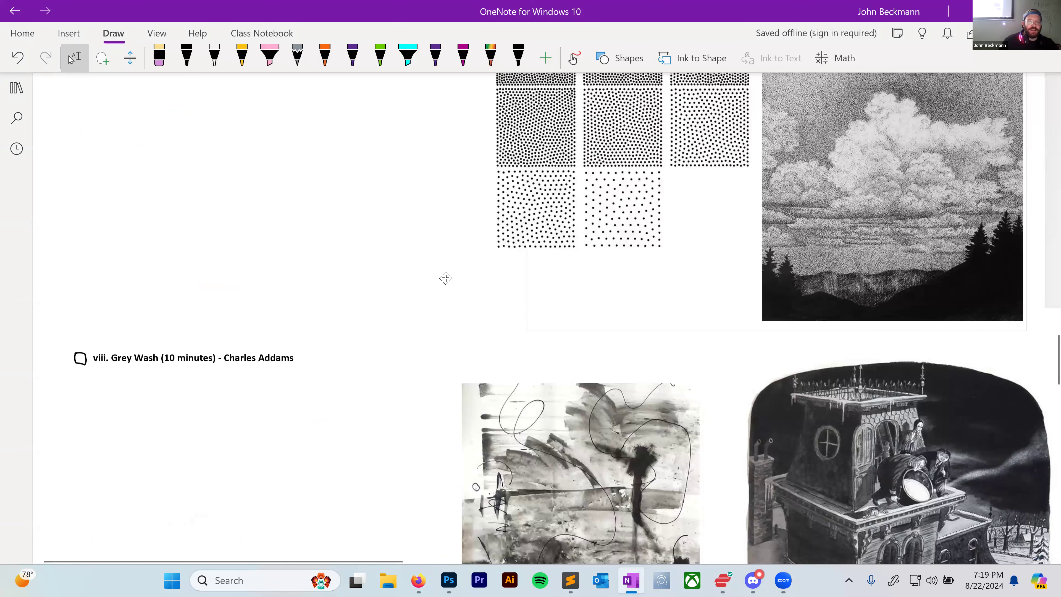
# Review the Cross Hatch and Stippling sections, and examine the Grey Wash section's ink wash sample and Charles Addams cartoons.
pyautogui.scroll(10, 386, 322)
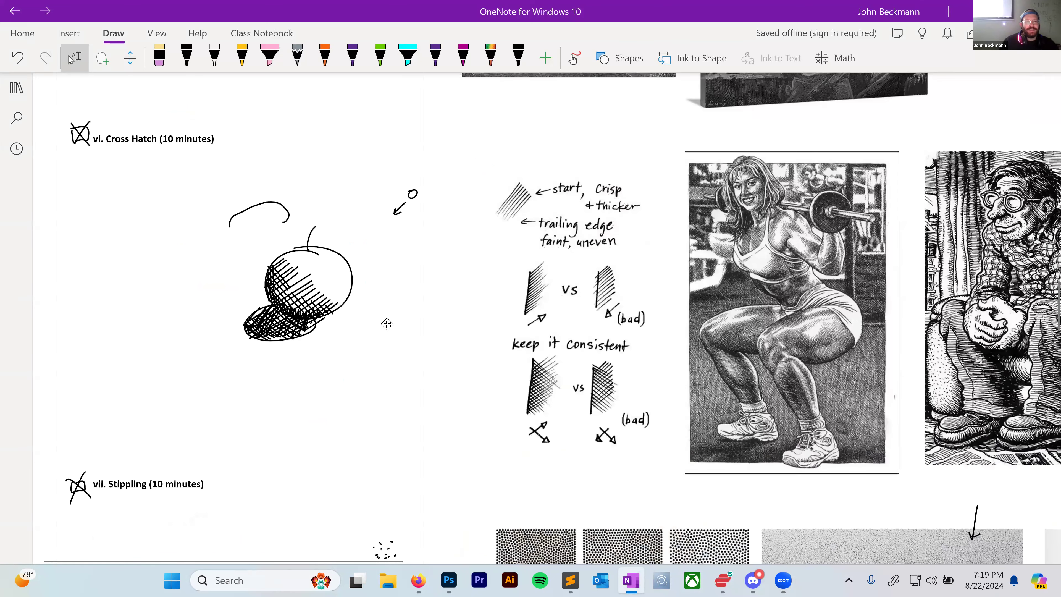
pyautogui.scroll(-8, 385, 324)
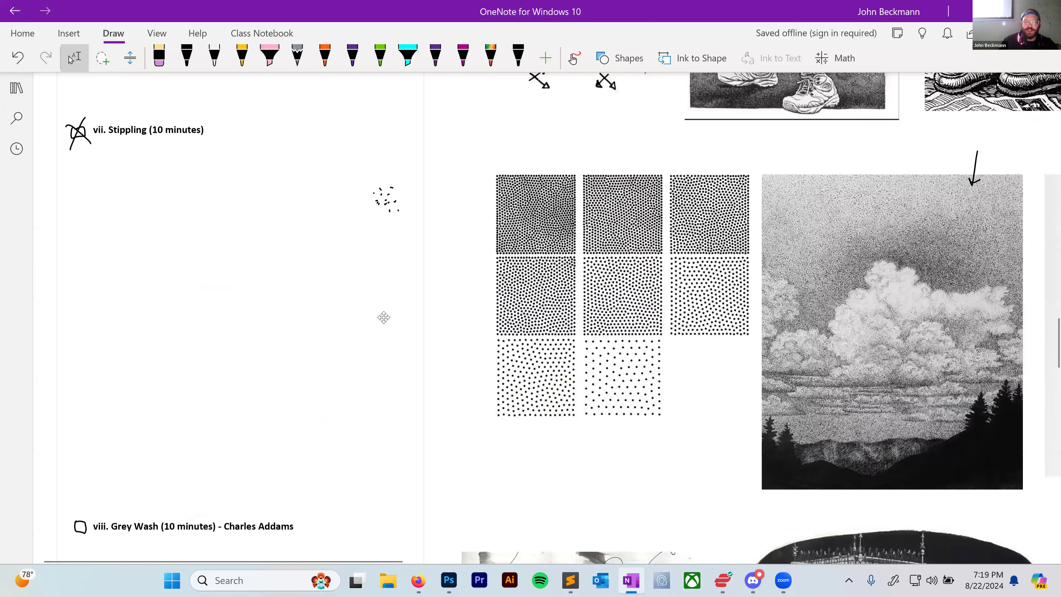
pyautogui.scroll(-8, 384, 318)
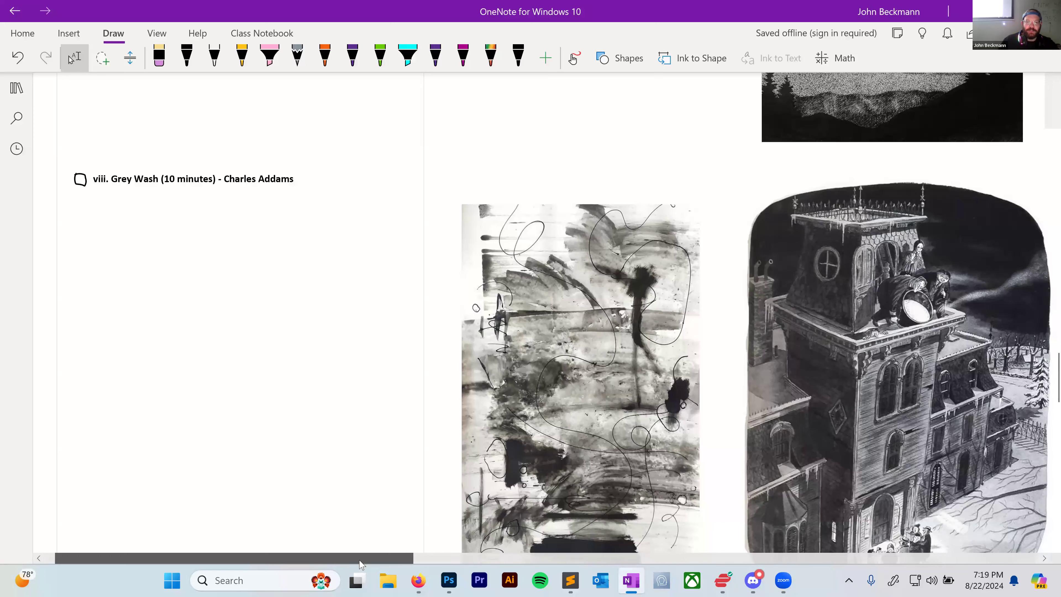
pyautogui.hscroll(3, 459, 439)
pyautogui.scroll(-2, 475, 402)
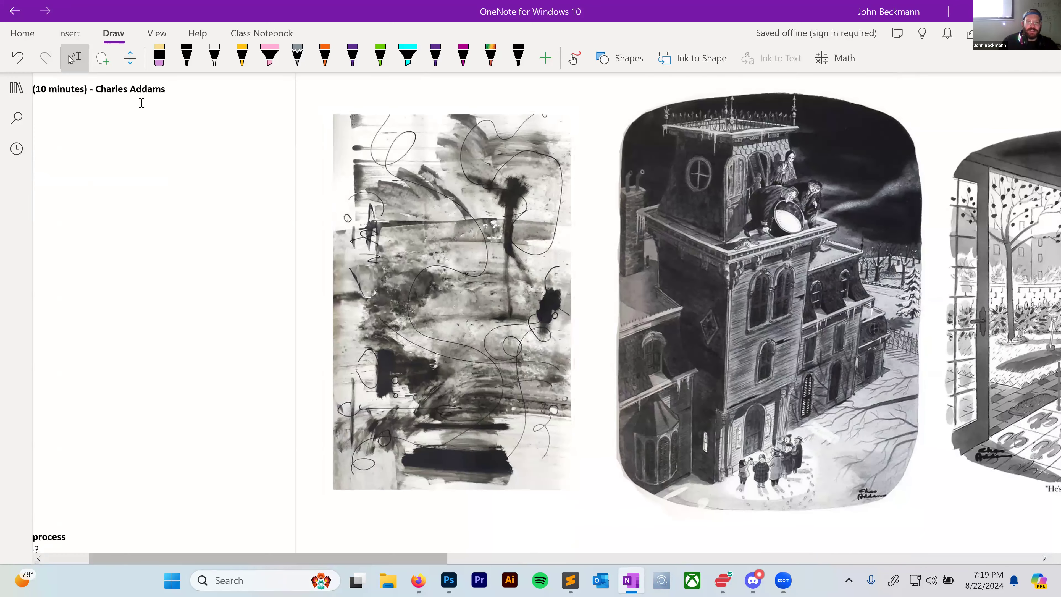
pyautogui.moveTo(272, 560); pyautogui.dragTo(376, 562)
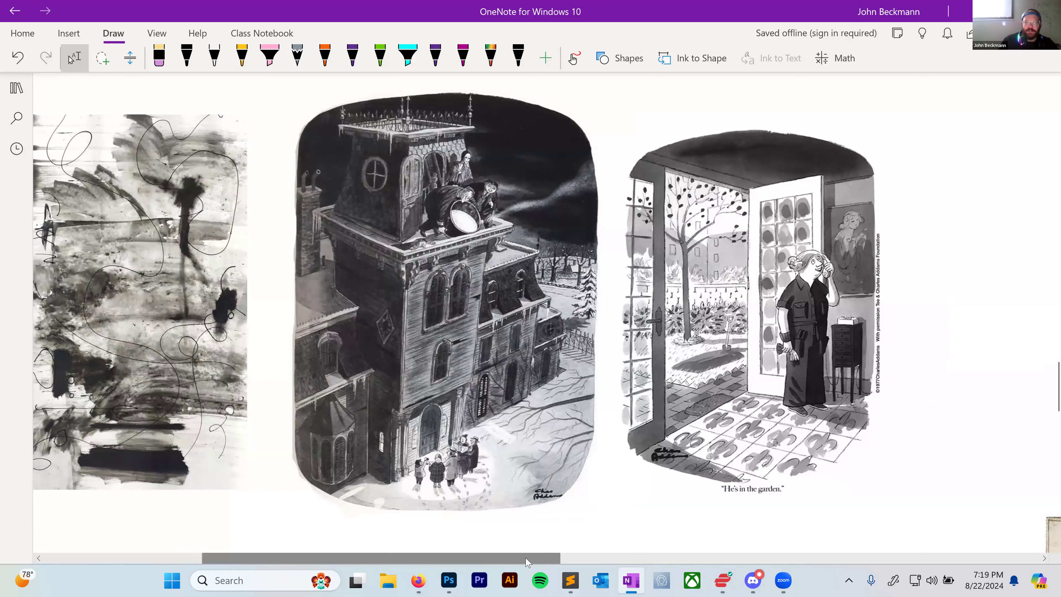
pyautogui.moveTo(532, 568); pyautogui.dragTo(561, 568)
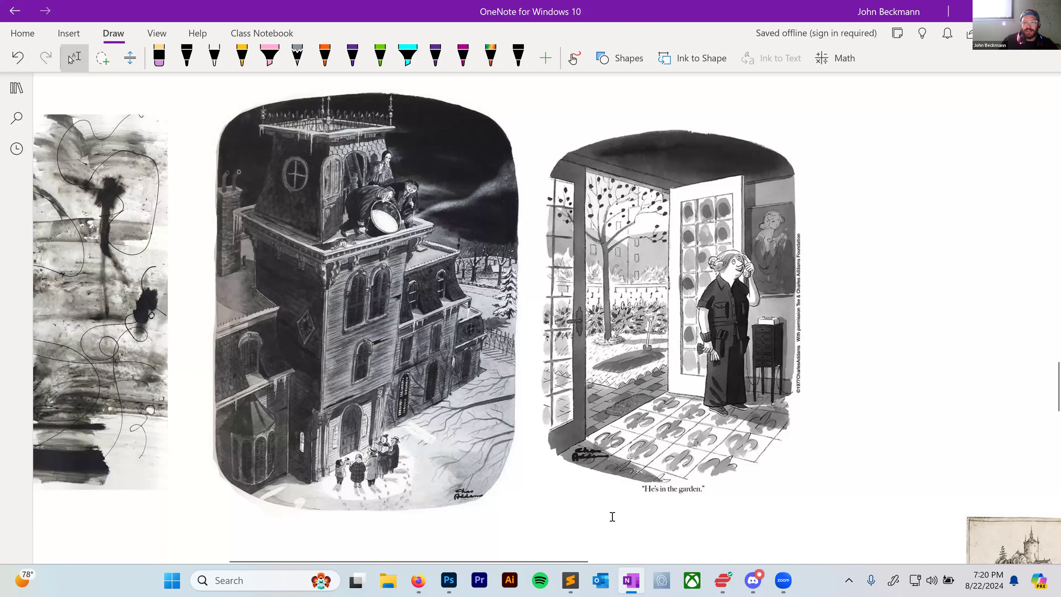
pyautogui.hscroll(-10, 476, 559)
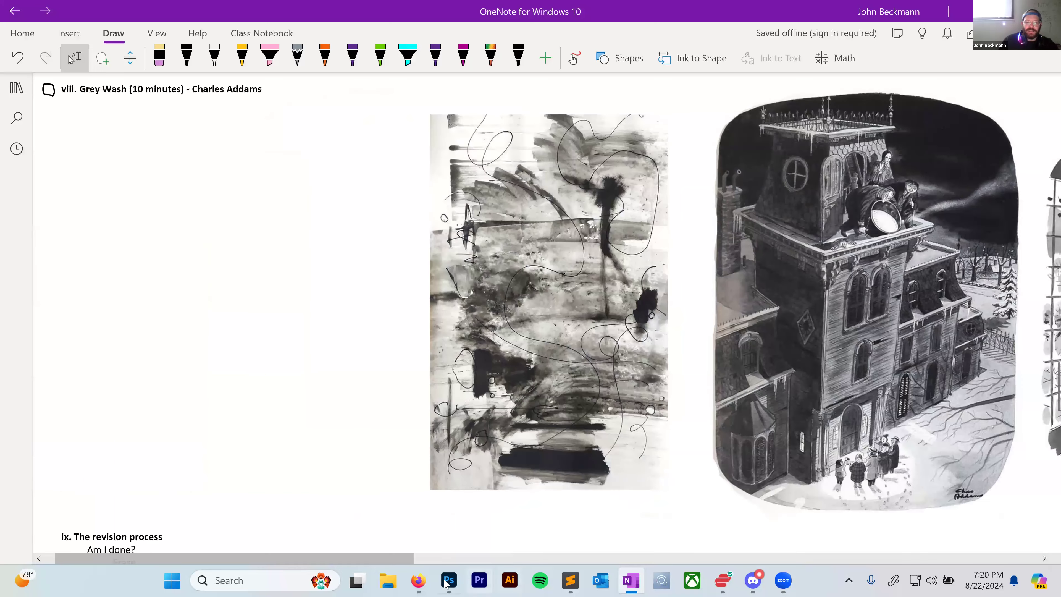
# Switch to Photoshop and set the brush to 193 px size and 16% opacity for grey wash.
pyautogui.click(445, 583)
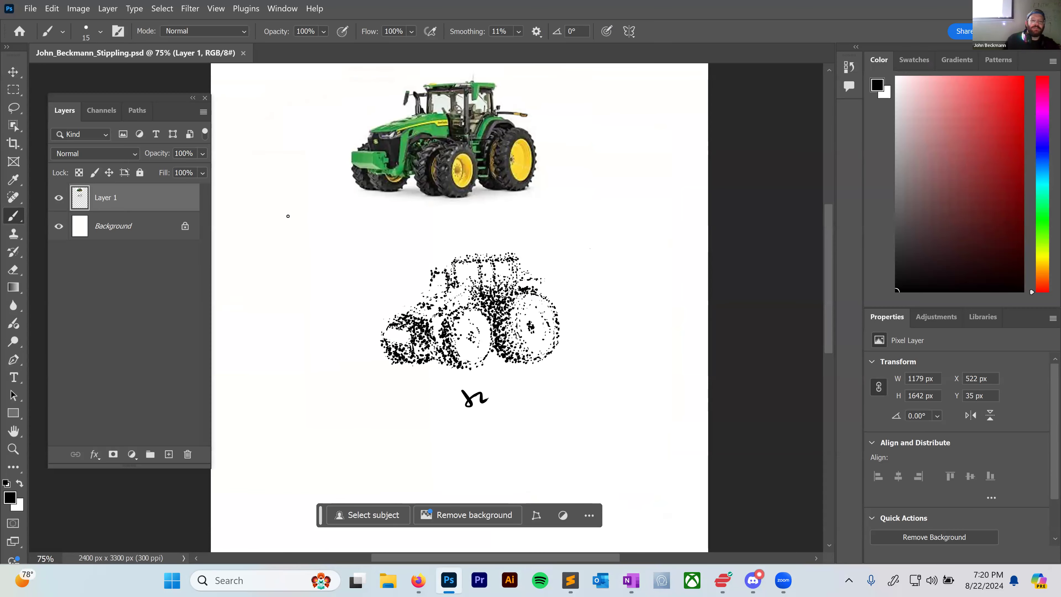
pyautogui.rightClick(280, 232)
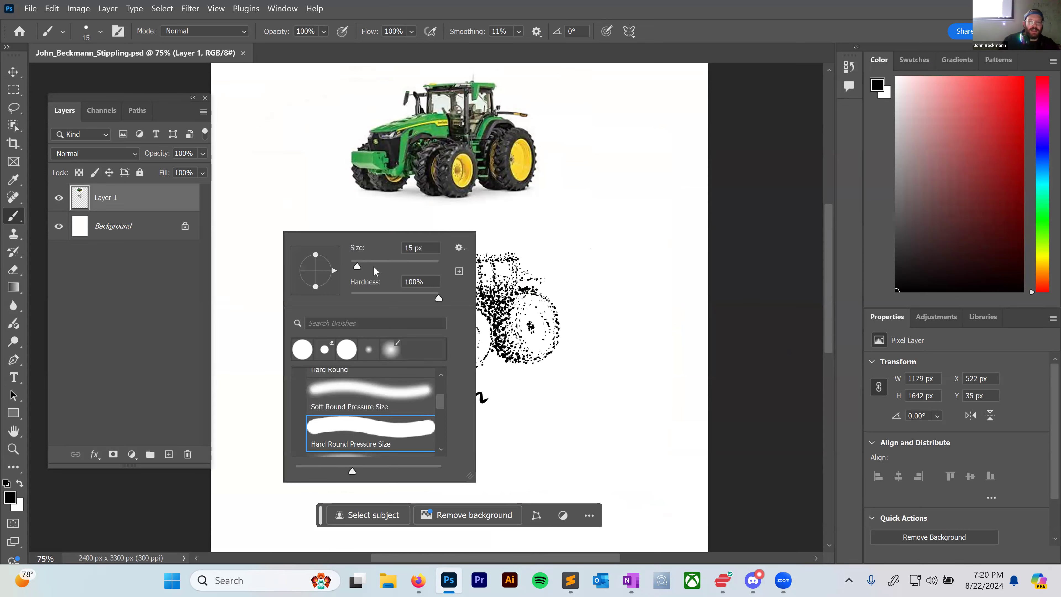
pyautogui.click(415, 263)
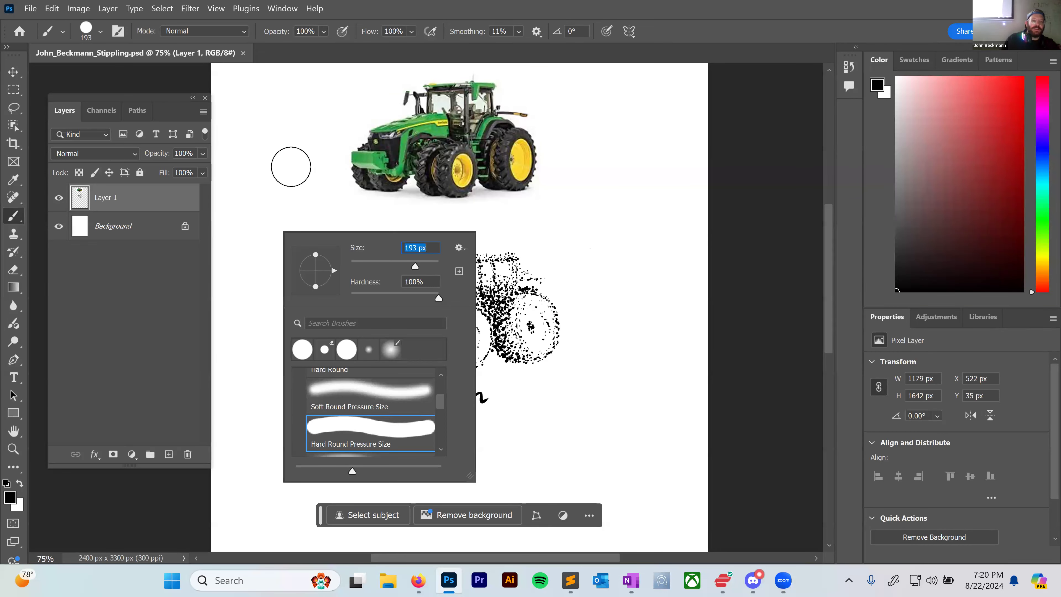
pyautogui.click(323, 31)
pyautogui.click(313, 46)
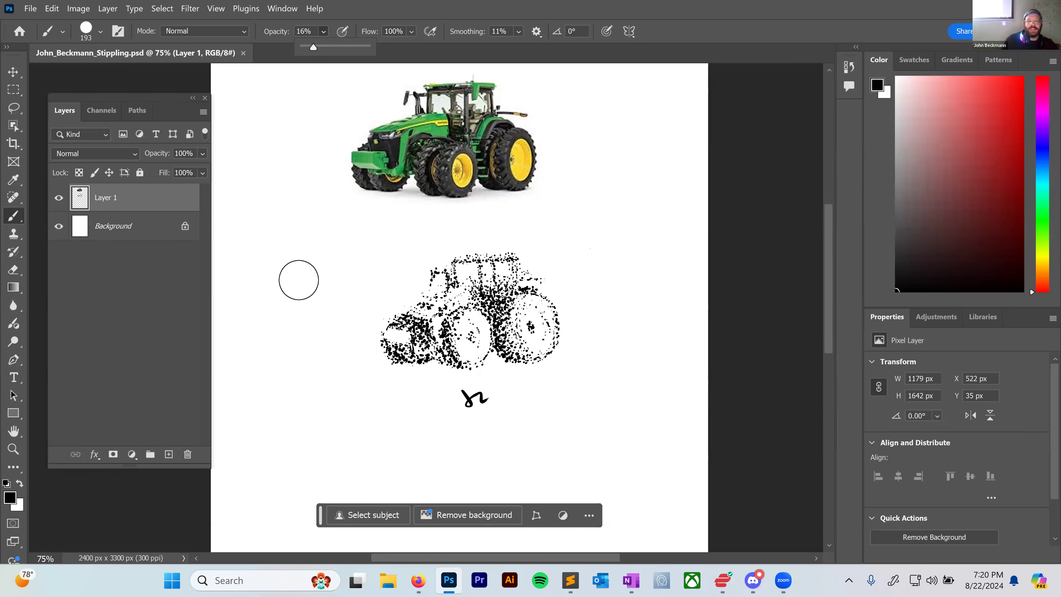
# Paint two light-to-dark grey wash swatches beside the tractor drawing by layering overlapping translucent strokes.
pyautogui.moveTo(274, 193)
pyautogui.mouseDown()
pyautogui.moveTo(294, 275)
pyautogui.moveTo(343, 284)
pyautogui.moveTo(363, 273)
pyautogui.mouseUp()
pyautogui.moveTo(299, 221)
pyautogui.mouseDown()
pyautogui.moveTo(332, 276)
pyautogui.moveTo(346, 254)
pyautogui.moveTo(305, 242)
pyautogui.moveTo(318, 262)
pyautogui.moveTo(361, 266)
pyautogui.moveTo(317, 245)
pyautogui.moveTo(360, 263)
pyautogui.moveTo(398, 262)
pyautogui.moveTo(350, 251)
pyautogui.moveTo(352, 262)
pyautogui.moveTo(411, 262)
pyautogui.moveTo(350, 268)
pyautogui.mouseUp()
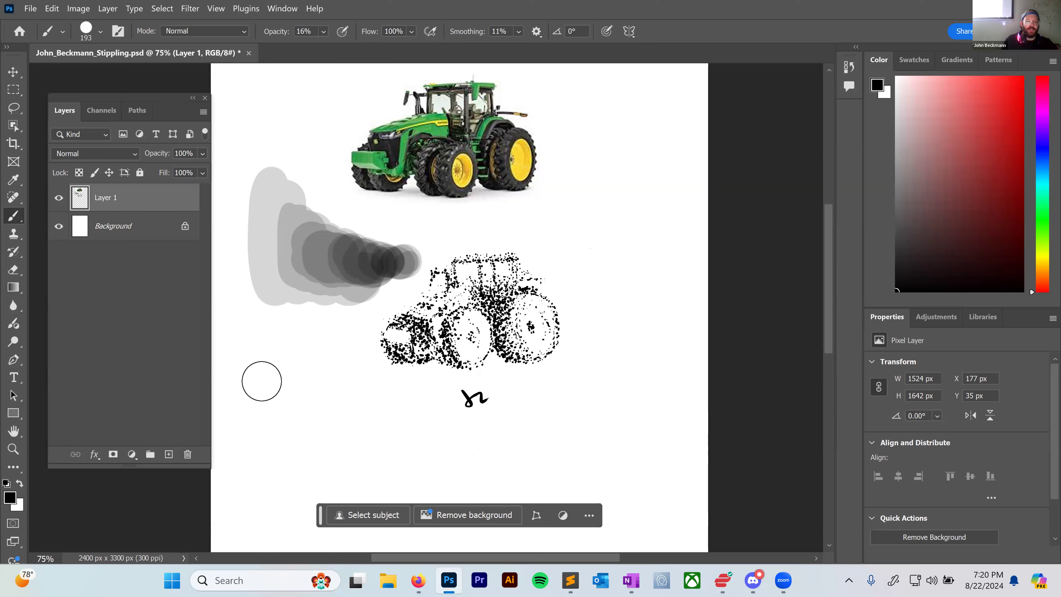
pyautogui.moveTo(251, 383)
pyautogui.mouseDown()
pyautogui.moveTo(294, 414)
pyautogui.moveTo(324, 386)
pyautogui.moveTo(293, 389)
pyautogui.moveTo(309, 377)
pyautogui.moveTo(345, 422)
pyautogui.moveTo(327, 381)
pyautogui.moveTo(314, 395)
pyautogui.moveTo(331, 388)
pyautogui.moveTo(363, 430)
pyautogui.moveTo(324, 407)
pyautogui.moveTo(369, 426)
pyautogui.moveTo(336, 417)
pyautogui.moveTo(359, 421)
pyautogui.moveTo(377, 403)
pyautogui.moveTo(357, 407)
pyautogui.moveTo(379, 413)
pyautogui.moveTo(354, 410)
pyautogui.moveTo(384, 415)
pyautogui.mouseUp()
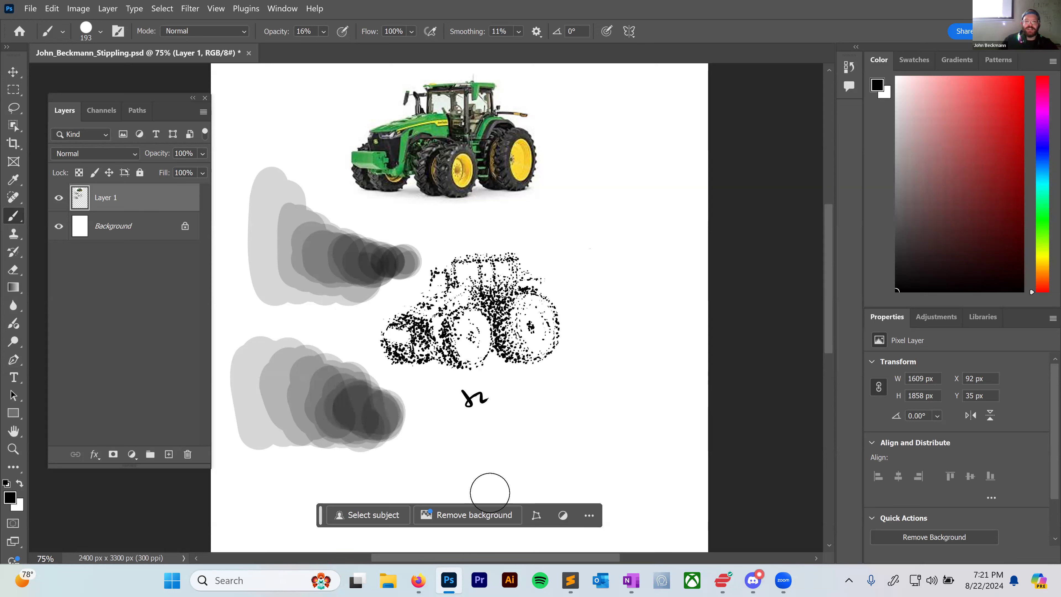
# Switch to OneNote and cross off the checkbox beside the Grey Wash heading.
pyautogui.click(628, 575)
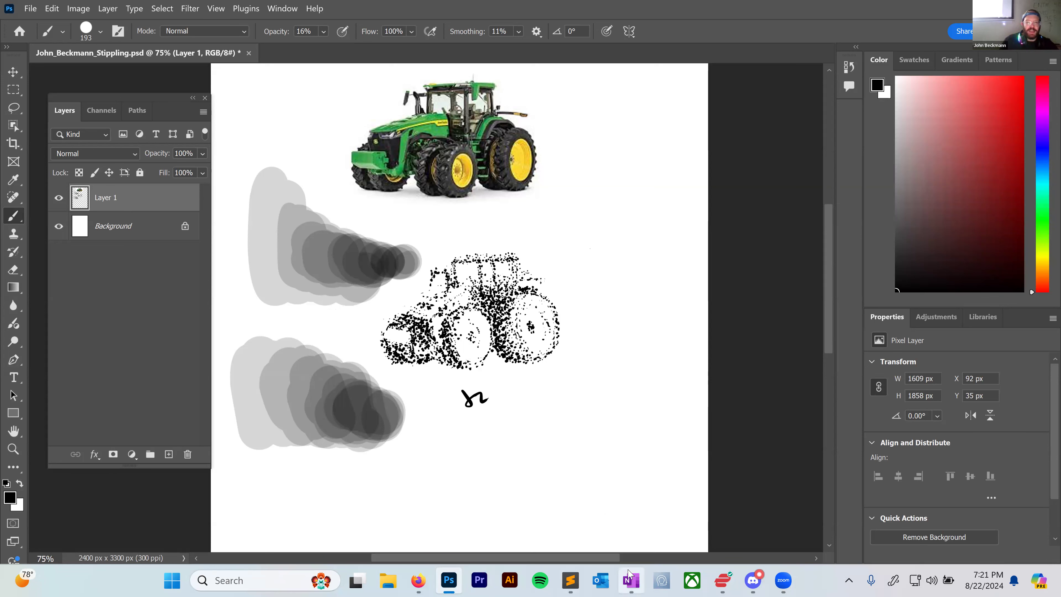
pyautogui.moveTo(45, 99); pyautogui.dragTo(61, 79)
pyautogui.click(74, 57)
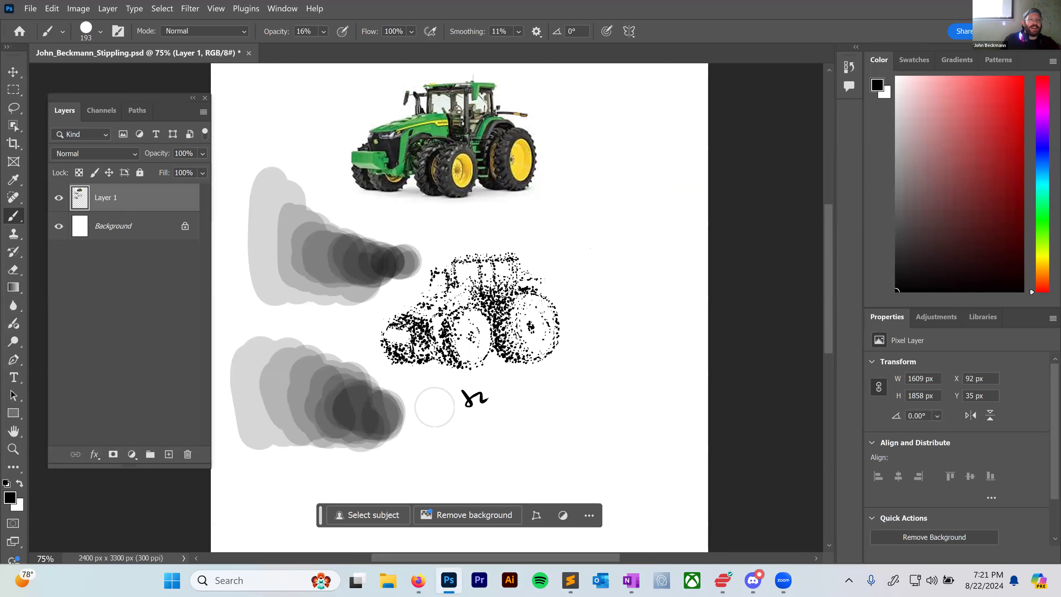
# Switch to Firefox, go back to the Day1 folder in Box to check its subfolders, and return to Photoshop.
pyautogui.click(418, 579)
pyautogui.click(16, 44)
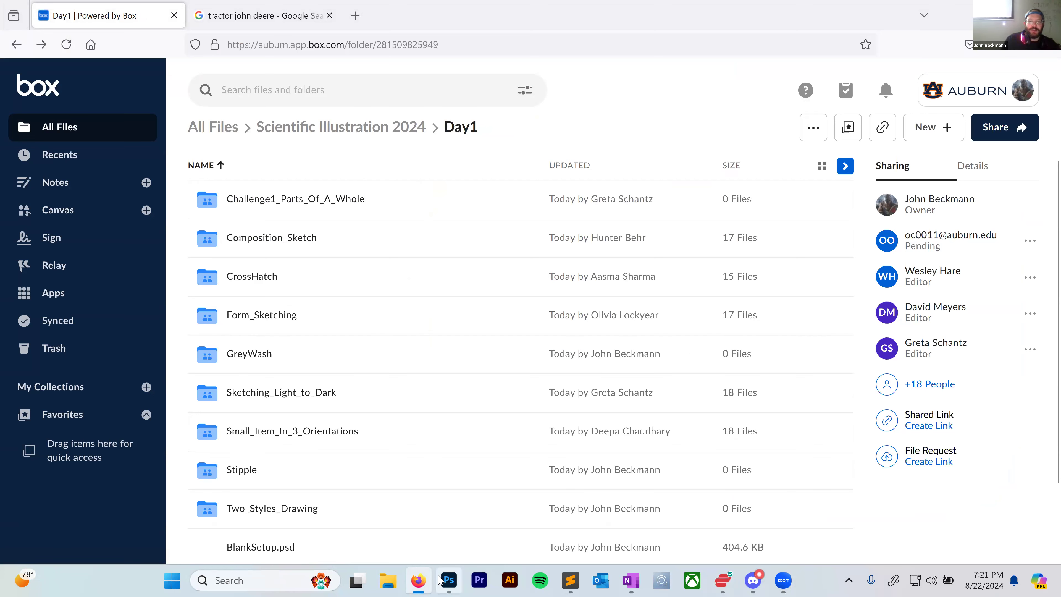
pyautogui.click(449, 580)
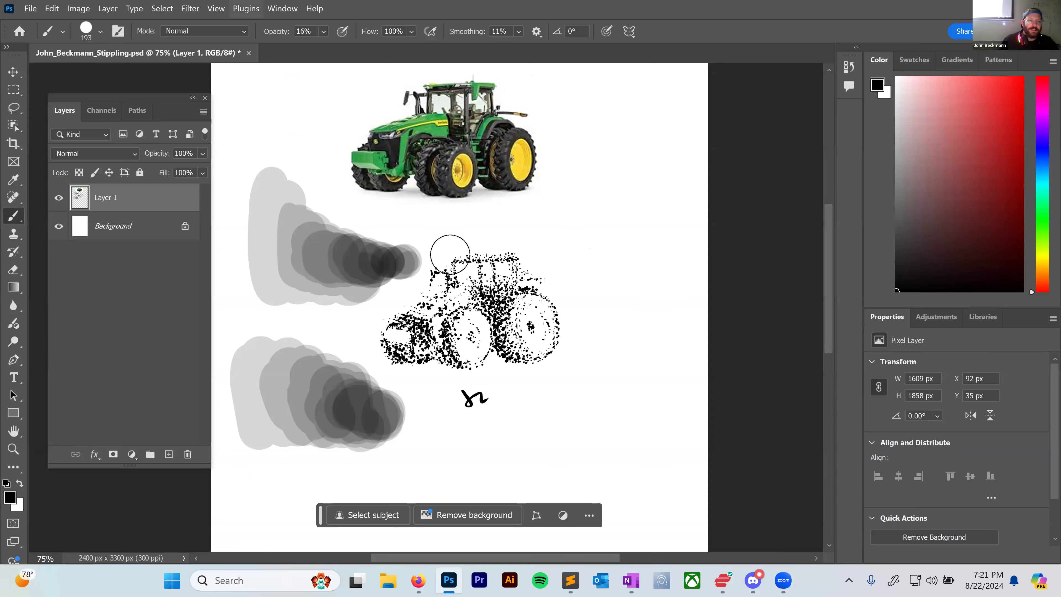
# Delete Layer 1 holding the tractor drawing and wash swatches, and add a new blank layer above the background.
pyautogui.rightClick(102, 189)
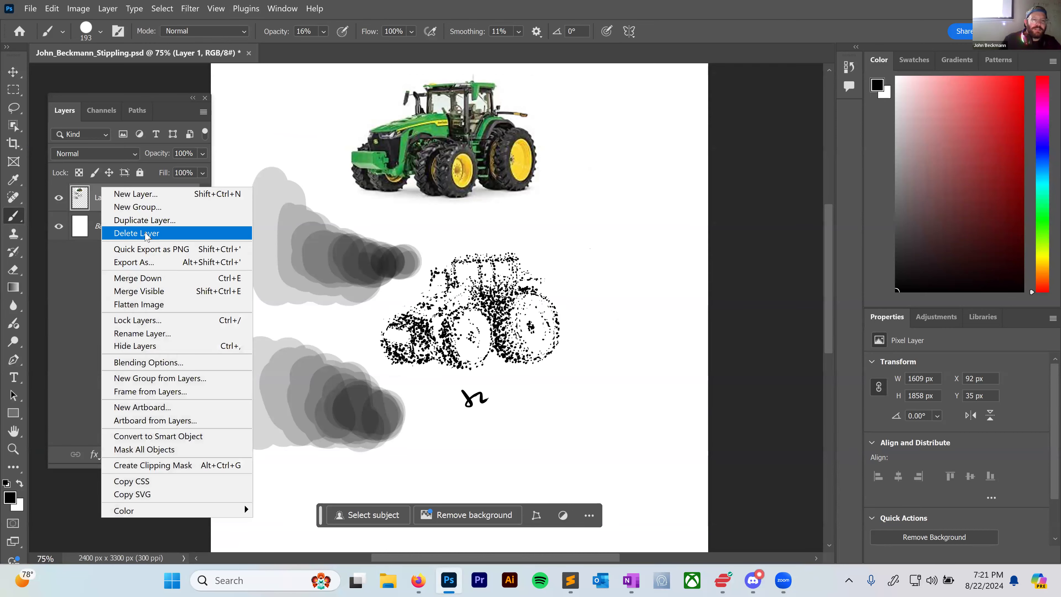
pyautogui.click(139, 236)
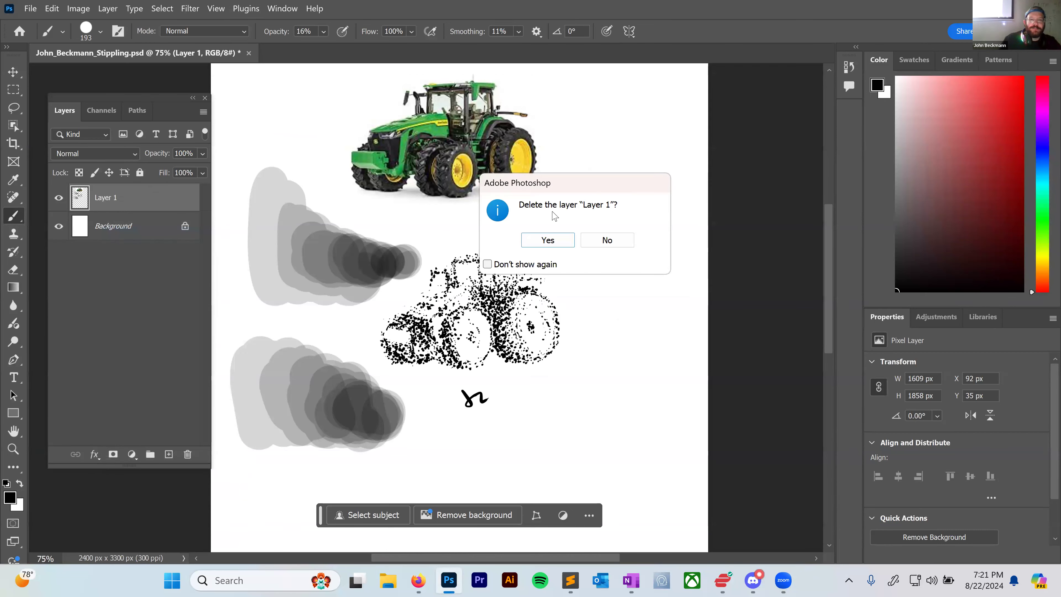
pyautogui.click(548, 239)
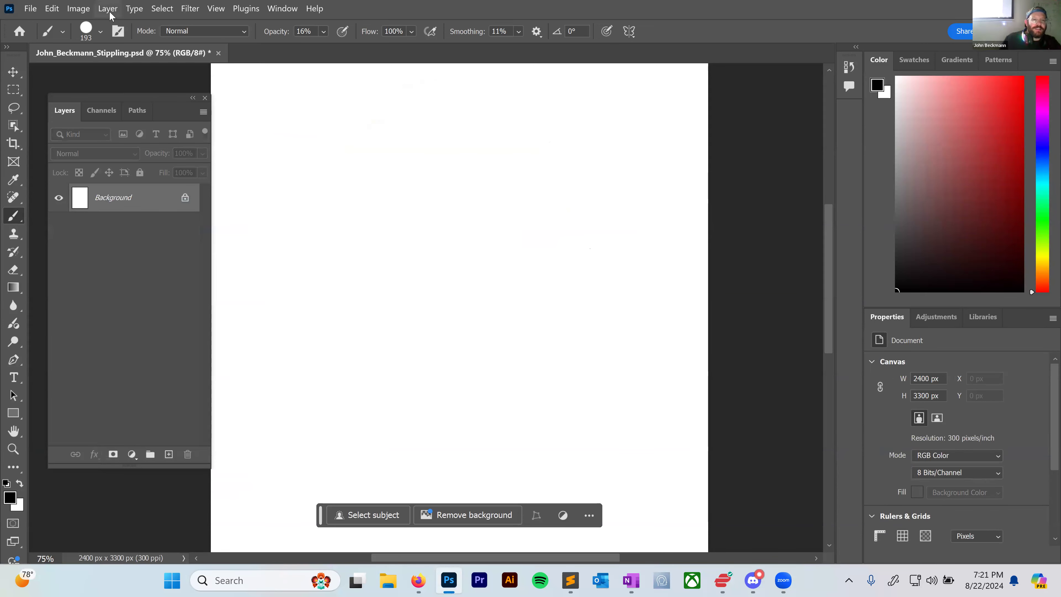
pyautogui.click(107, 9)
pyautogui.moveTo(234, 24)
pyautogui.click(269, 24)
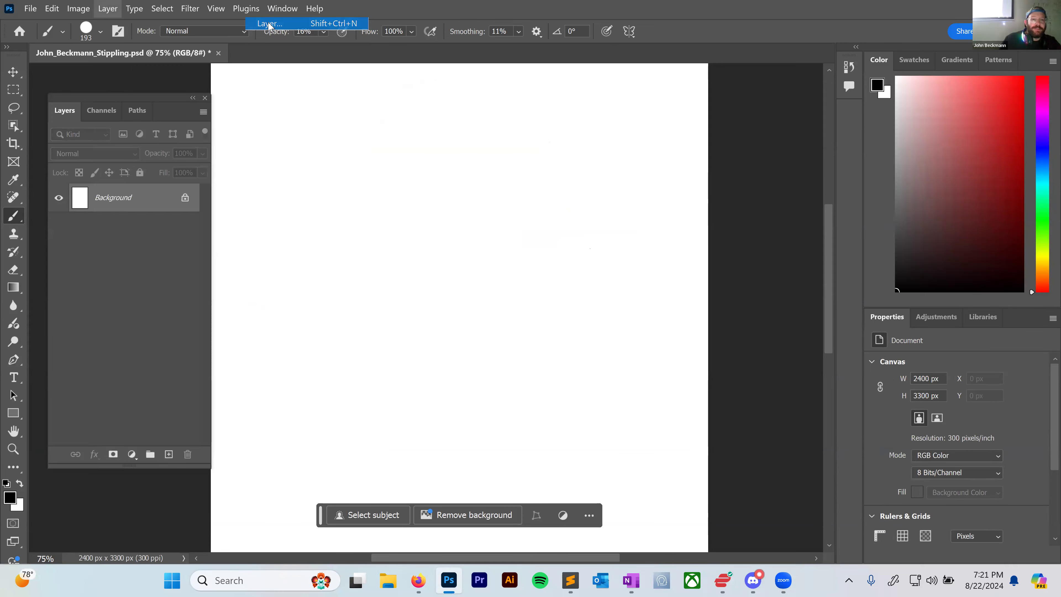
pyautogui.click(560, 168)
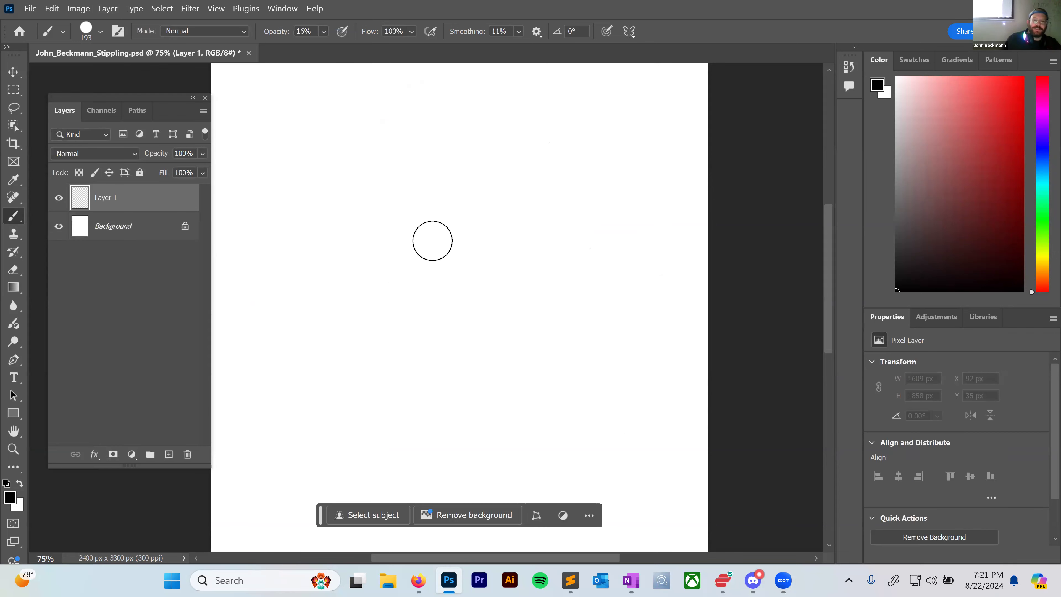
# Set the brush to 18 px size and 100% opacity.
pyautogui.rightClick(445, 315)
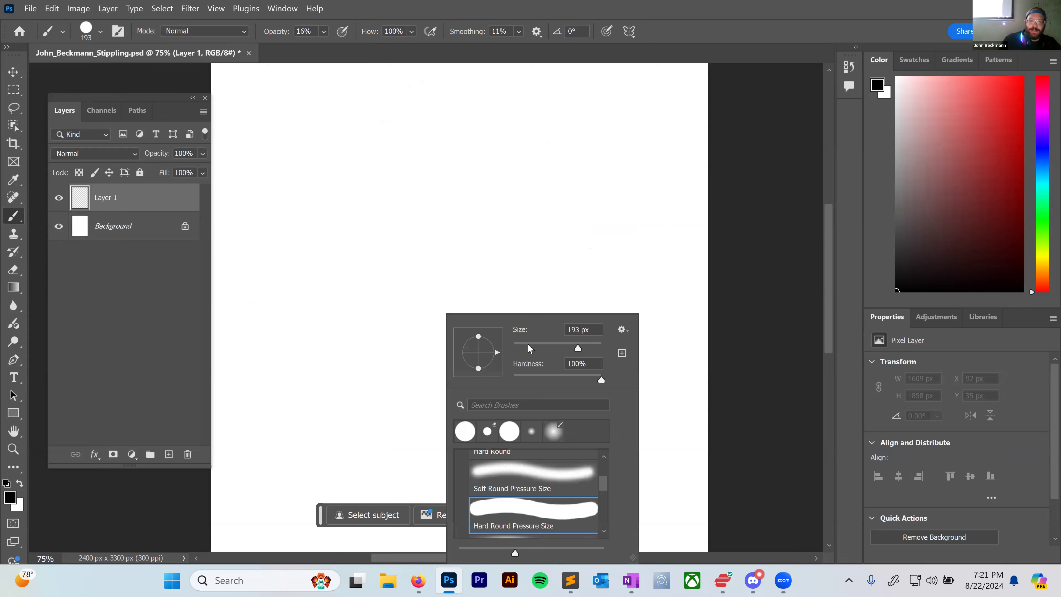
pyautogui.click(521, 345)
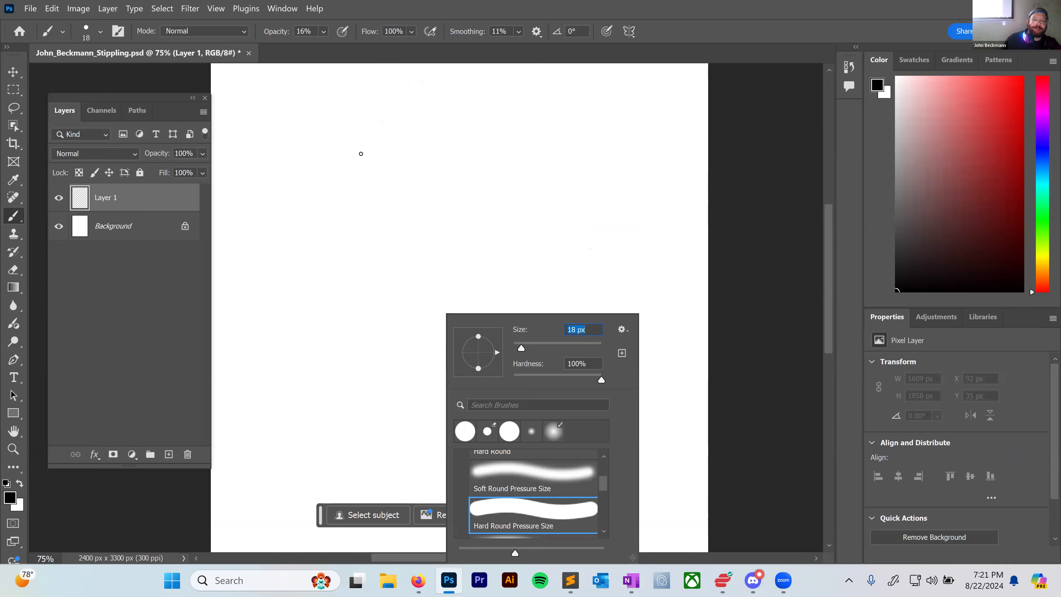
pyautogui.moveTo(360, 153); pyautogui.dragTo(375, 206)
pyautogui.hotkey('ctrl', 'z')
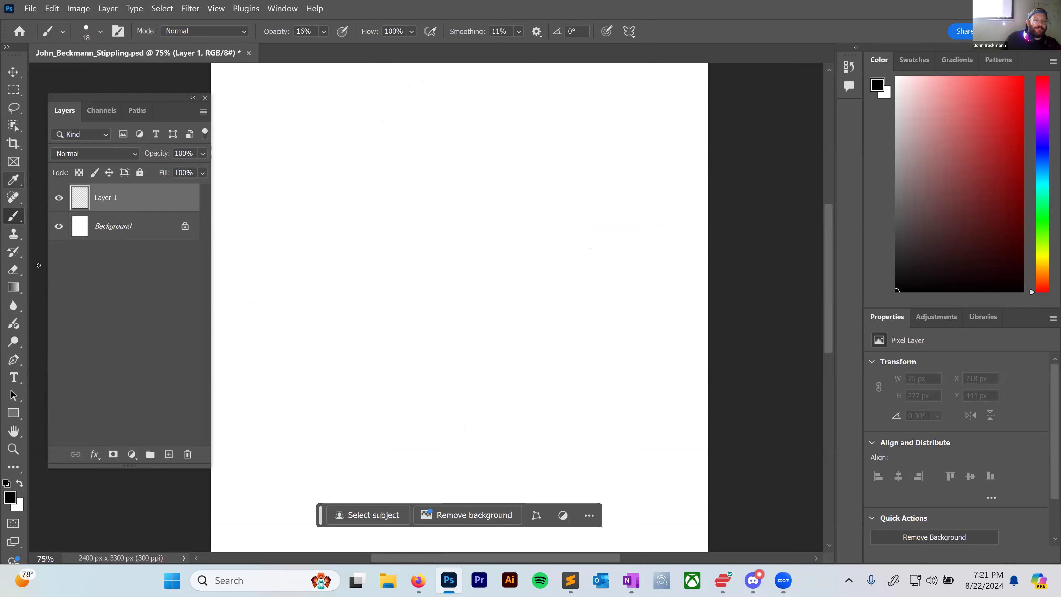
pyautogui.click(323, 30)
pyautogui.moveTo(332, 46); pyautogui.dragTo(494, 46)
# Switch to Firefox, search Google Images for "blue jeans folded" and look through the results for a reference photo.
pyautogui.click(418, 580)
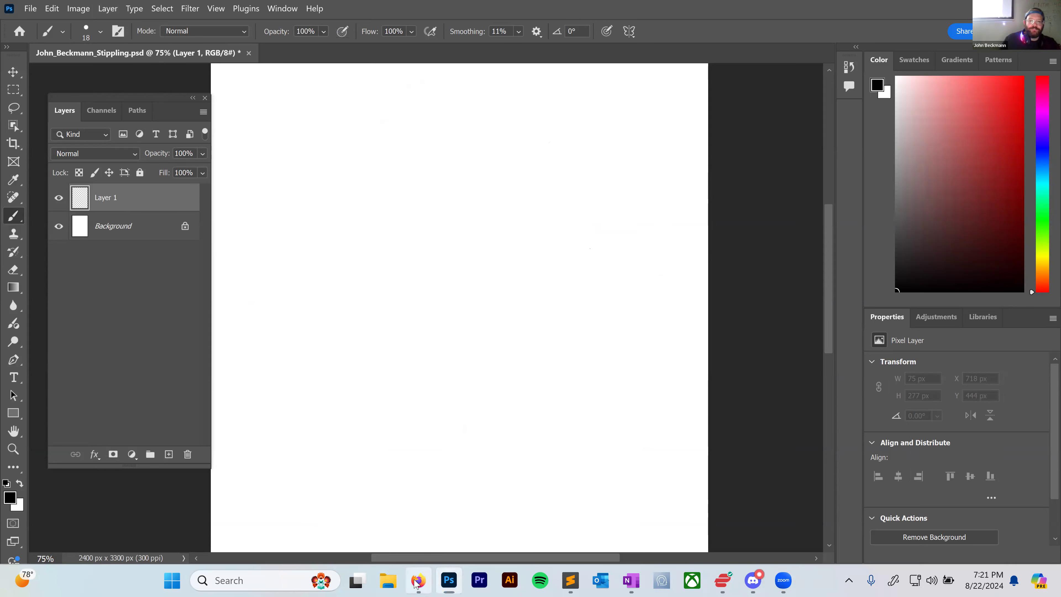
pyautogui.hotkey('ctrl', 'Tab')
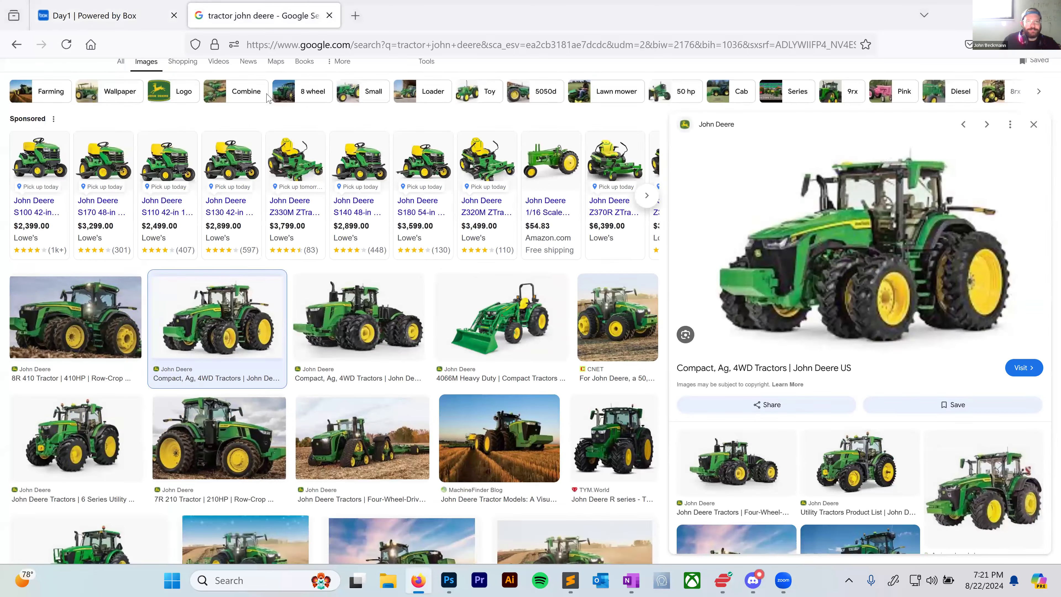
pyautogui.write('blue ')
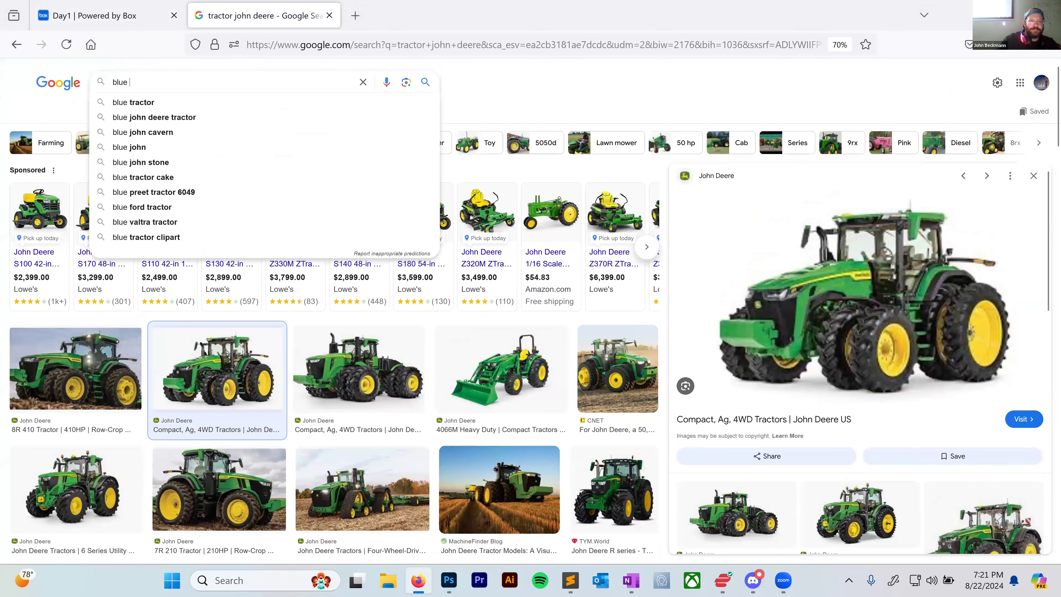
pyautogui.write('jeans folded')
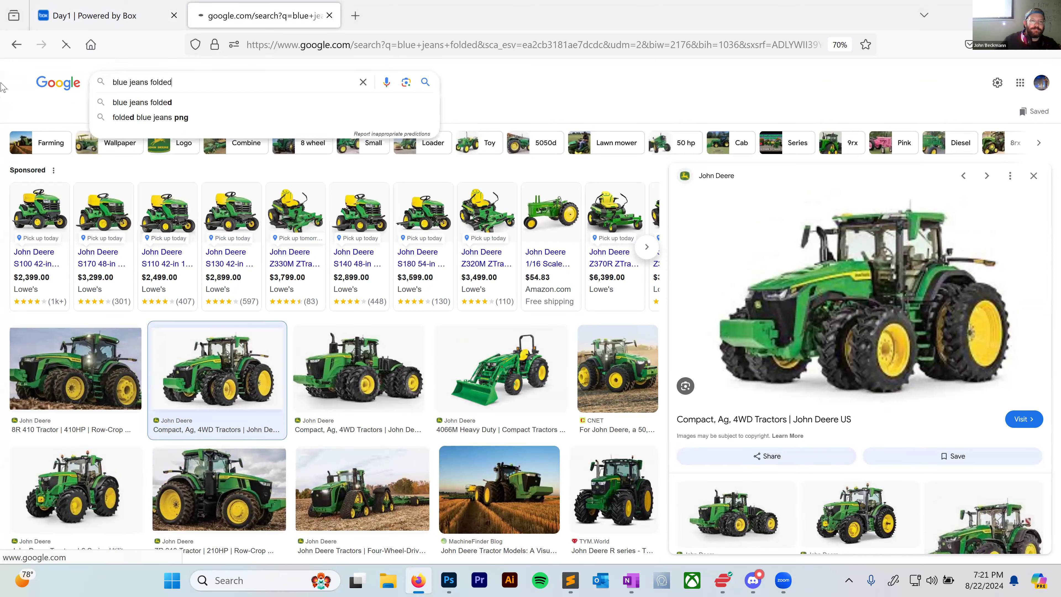
pyautogui.press('Return')
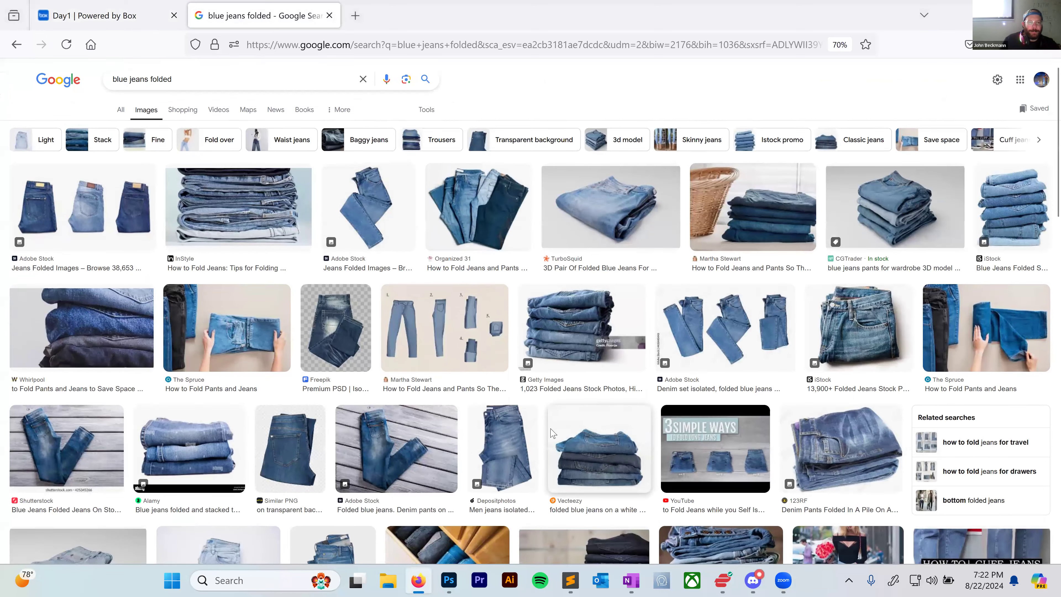
pyautogui.scroll(-4, 551, 433)
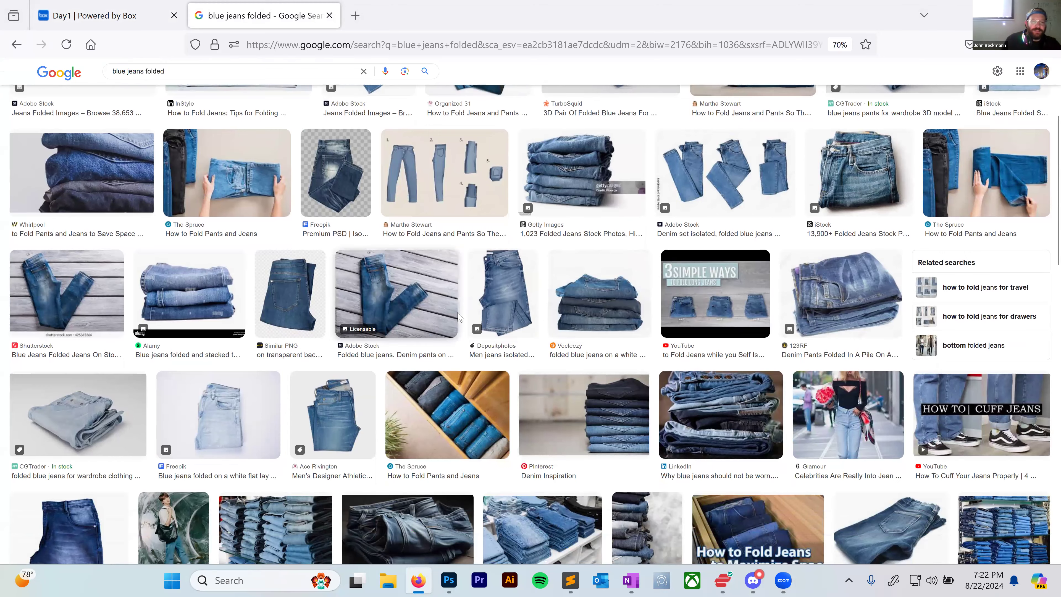
pyautogui.scroll(-3, 463, 317)
pyautogui.scroll(2, 489, 334)
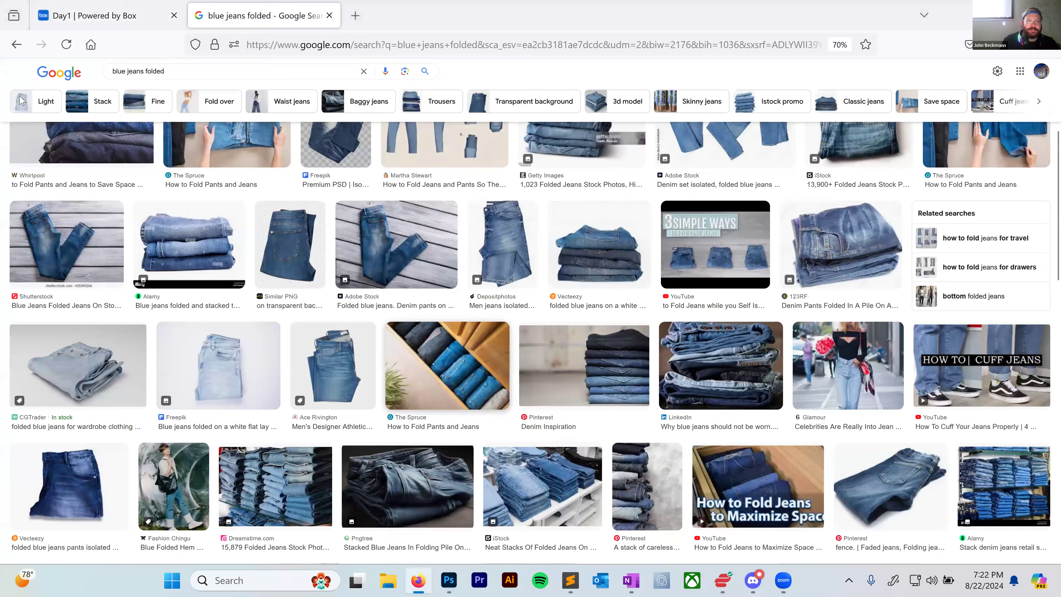
pyautogui.scroll(5, 553, 346)
# Replace the Google Images search with "holey jeans".
pyautogui.click(363, 82)
pyautogui.write('who')
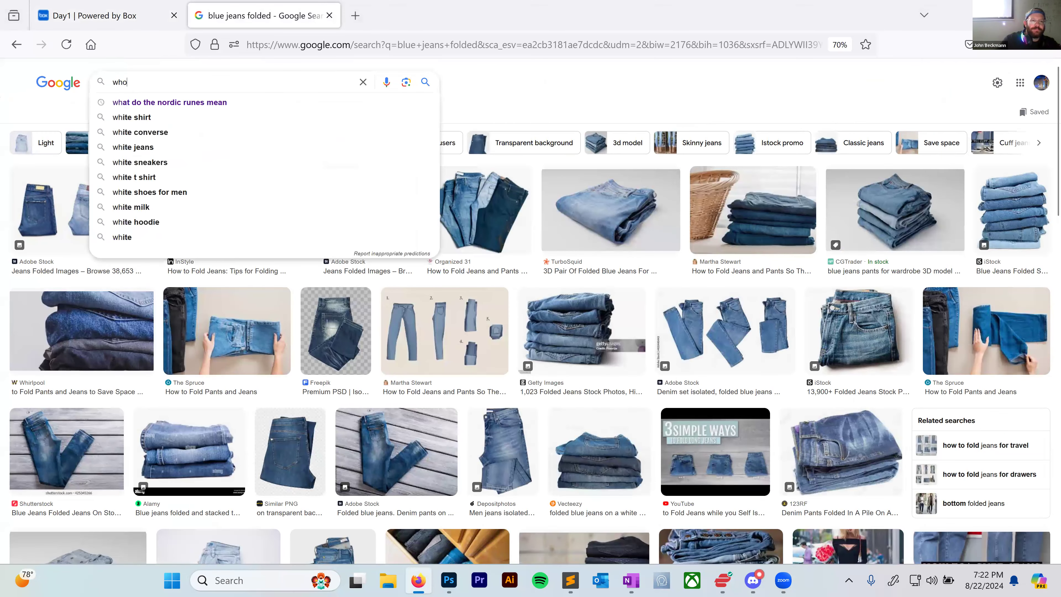
pyautogui.press('BackSpace')
pyautogui.press('BackSpace')
pyautogui.write('holey  ')
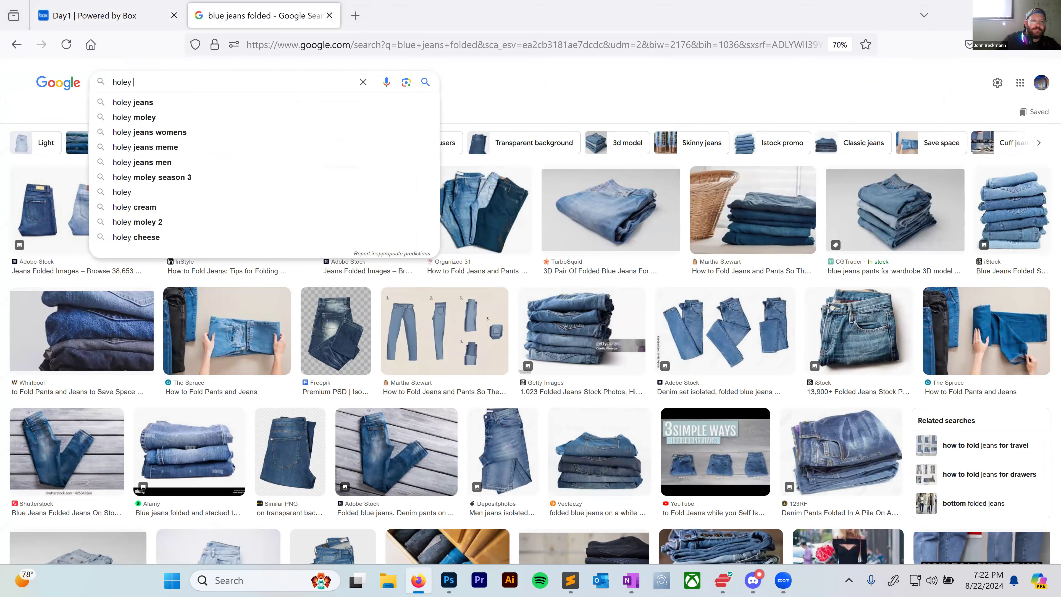
pyautogui.write('jeans')
pyautogui.press('Return')
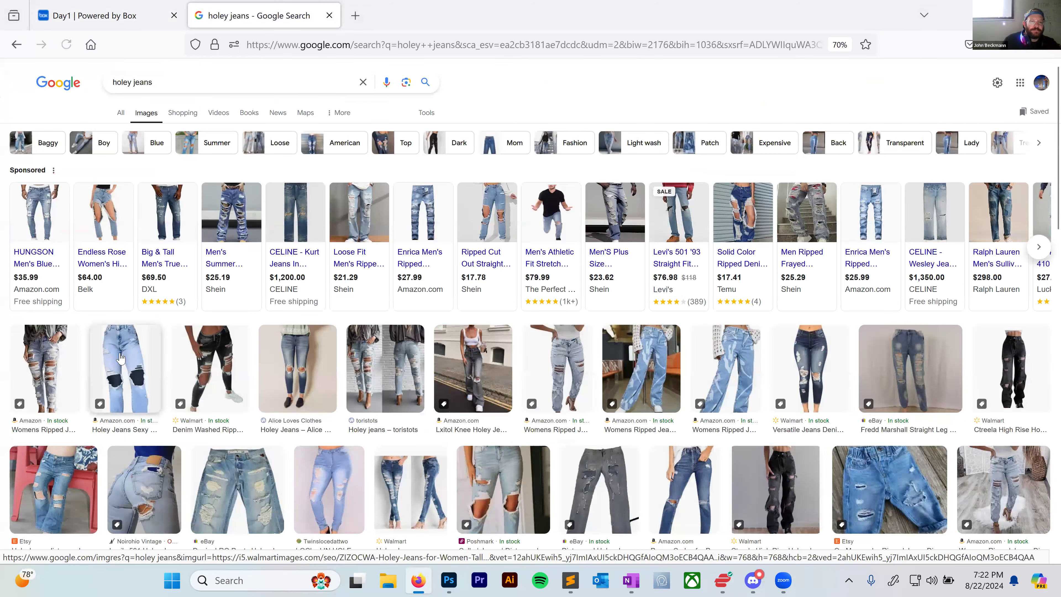
# Copy the photo of light-blue jeans with large dark knee holes and paste it into the Photoshop document.
pyautogui.click(125, 368)
pyautogui.rightClick(834, 247)
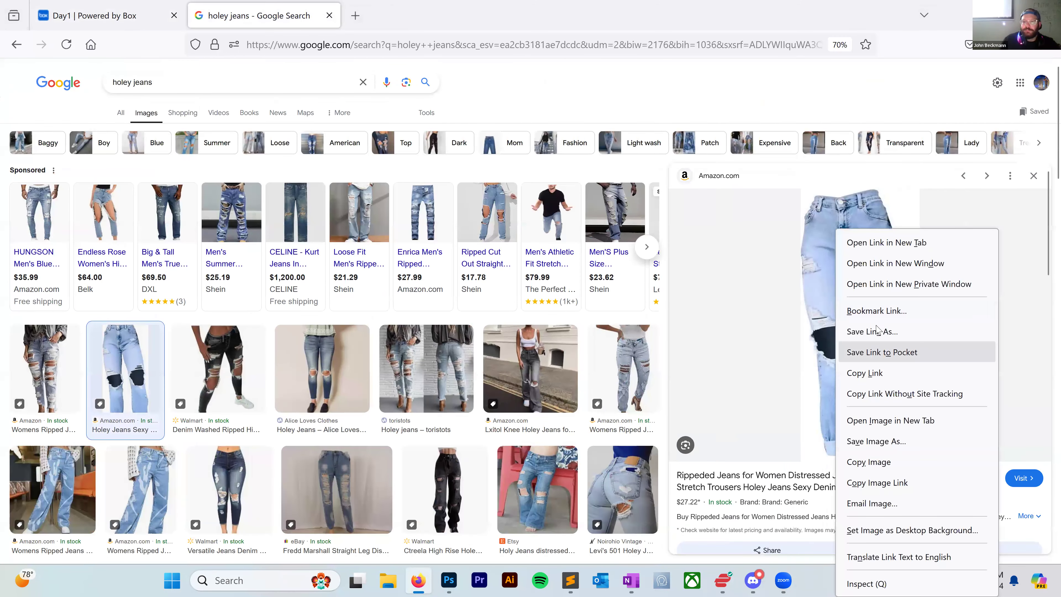
pyautogui.click(870, 462)
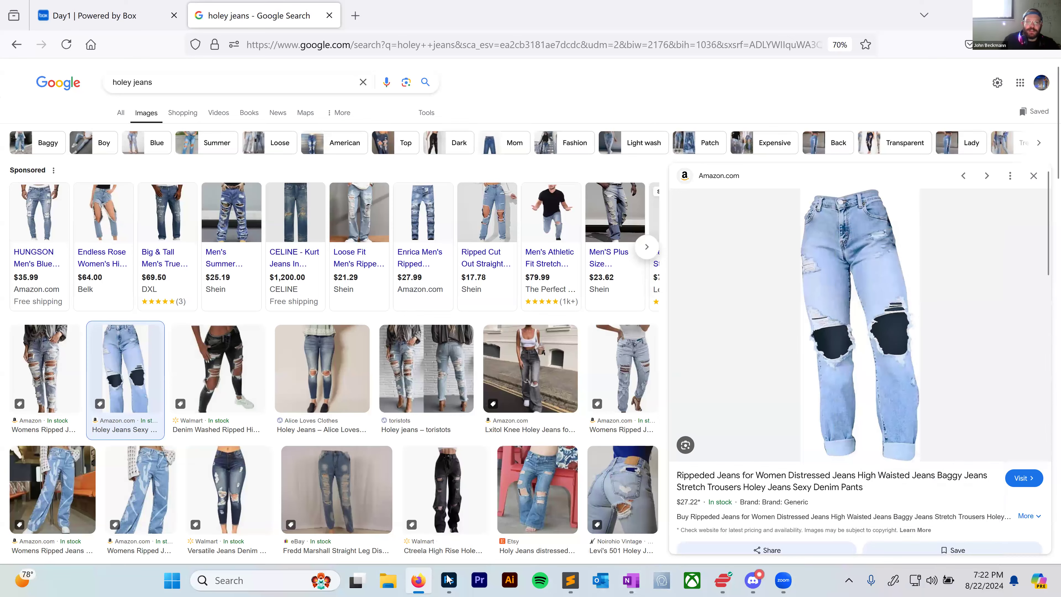
pyautogui.hotkey('alt', 'Tab')
pyautogui.hotkey('ctrl', 'v')
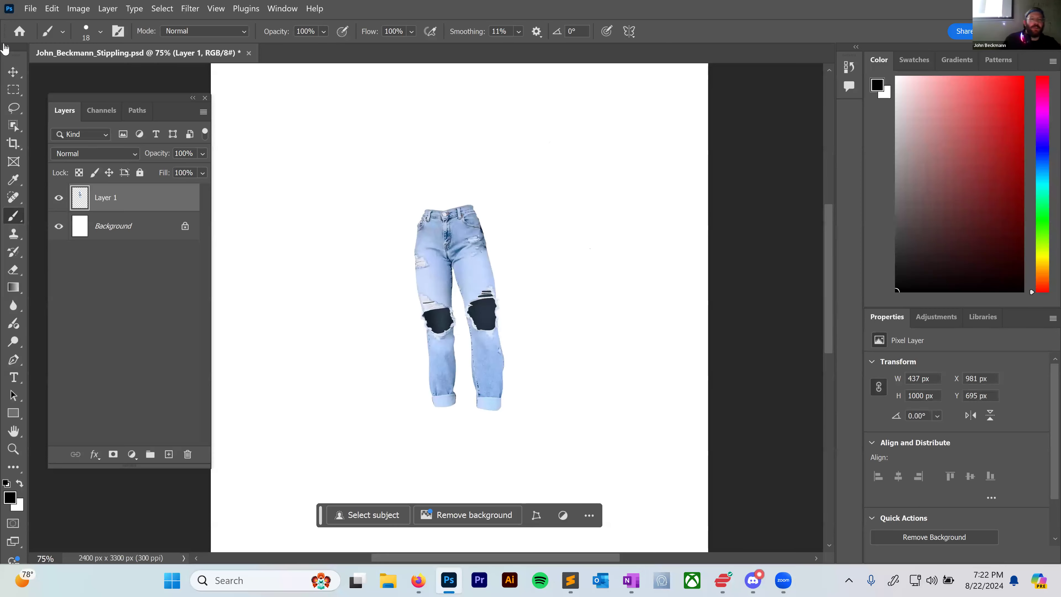
# Scale the pasted jeans photo to about 161% and move it to the left side of the page.
pyautogui.hotkey('ctrl', 't')
pyautogui.moveTo(414, 204); pyautogui.dragTo(233, 94)
pyautogui.moveTo(436, 150); pyautogui.dragTo(310, 178)
pyautogui.press('Return')
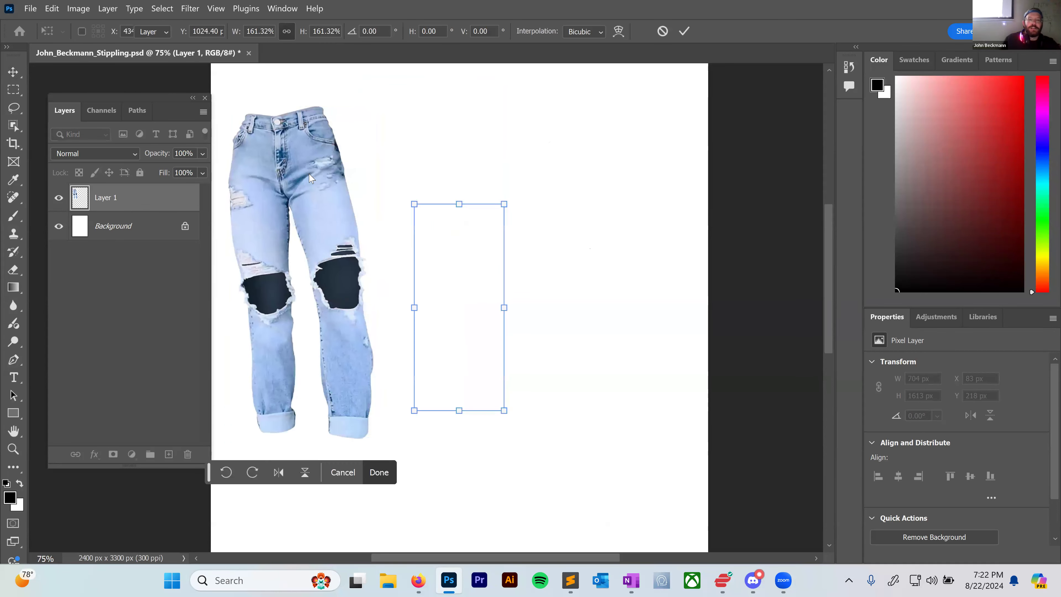
# Add a new blank layer above the jeans photo.
pyautogui.click(108, 8)
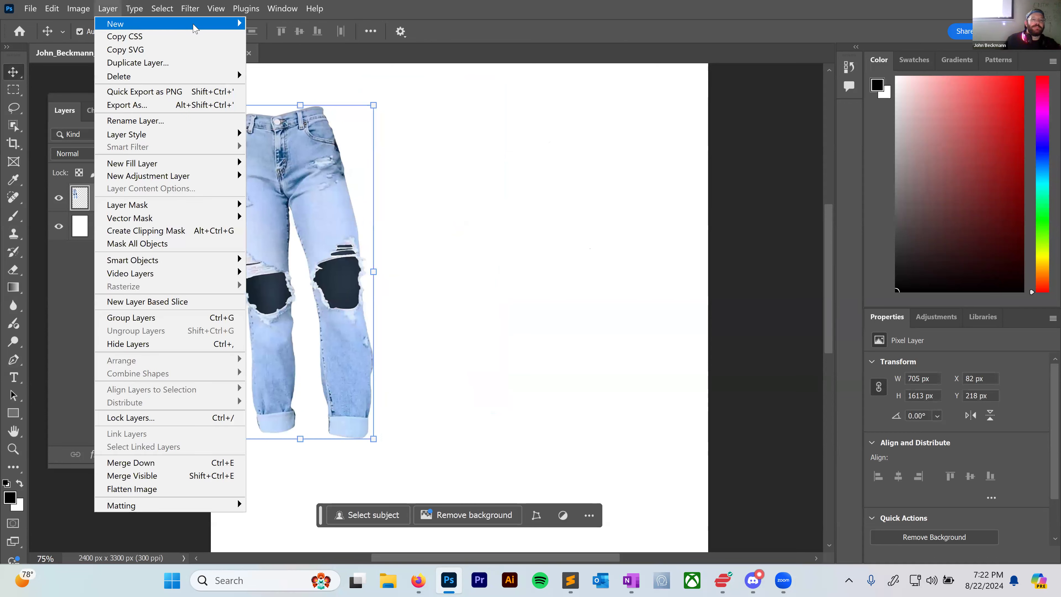
pyautogui.press('Right')
pyautogui.press('Return')
pyautogui.press('Return')
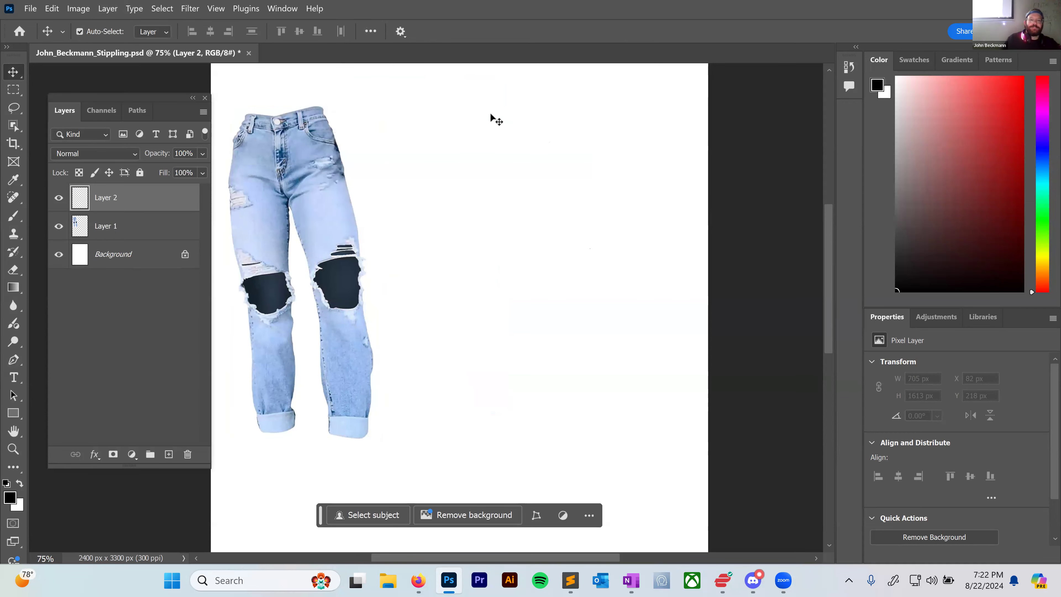
# Switch to the Brush tool and set its size to 10 px.
pyautogui.press('b')
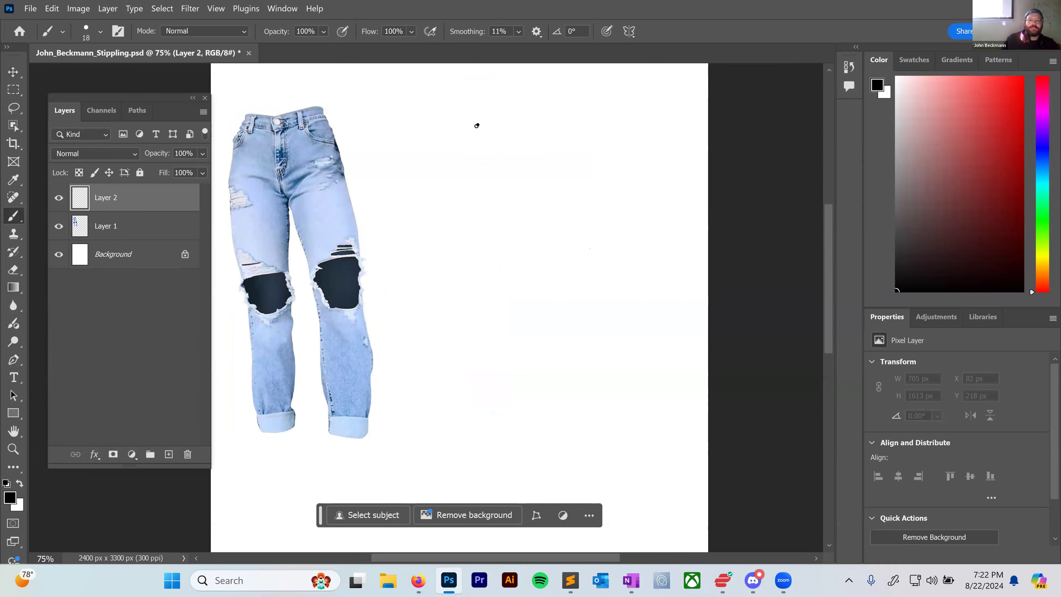
pyautogui.moveTo(479, 131); pyautogui.dragTo(475, 134)
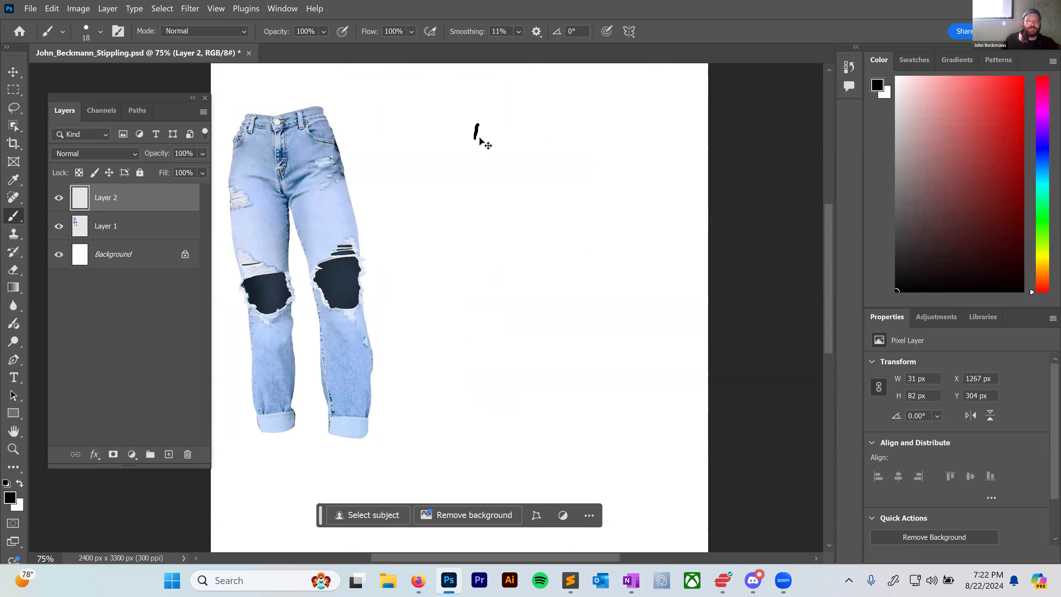
pyautogui.hotkey('ctrl', 'z')
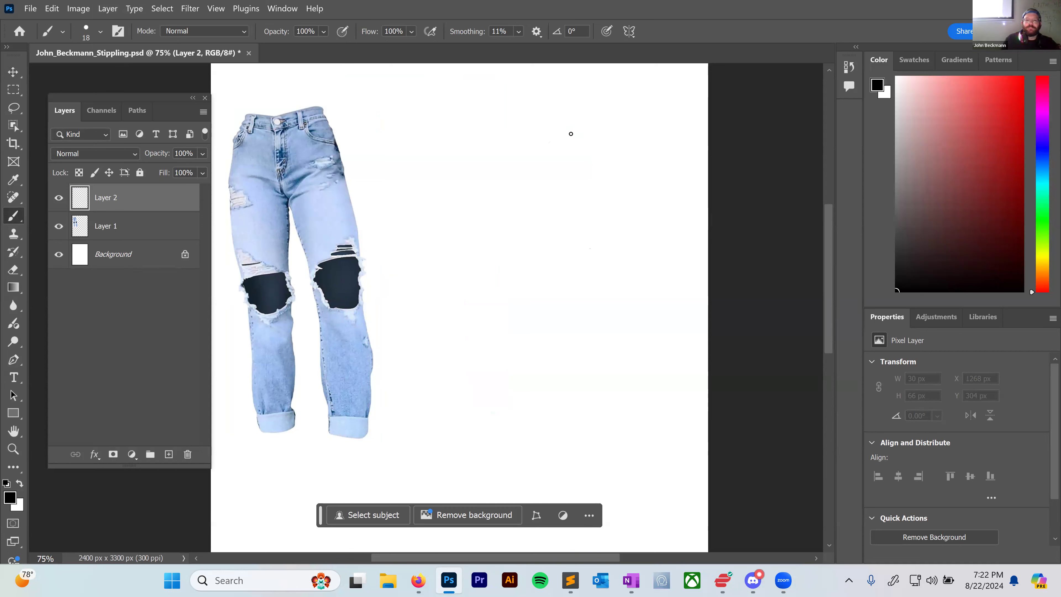
pyautogui.rightClick(608, 140)
pyautogui.moveTo(685, 174); pyautogui.dragTo(683, 173)
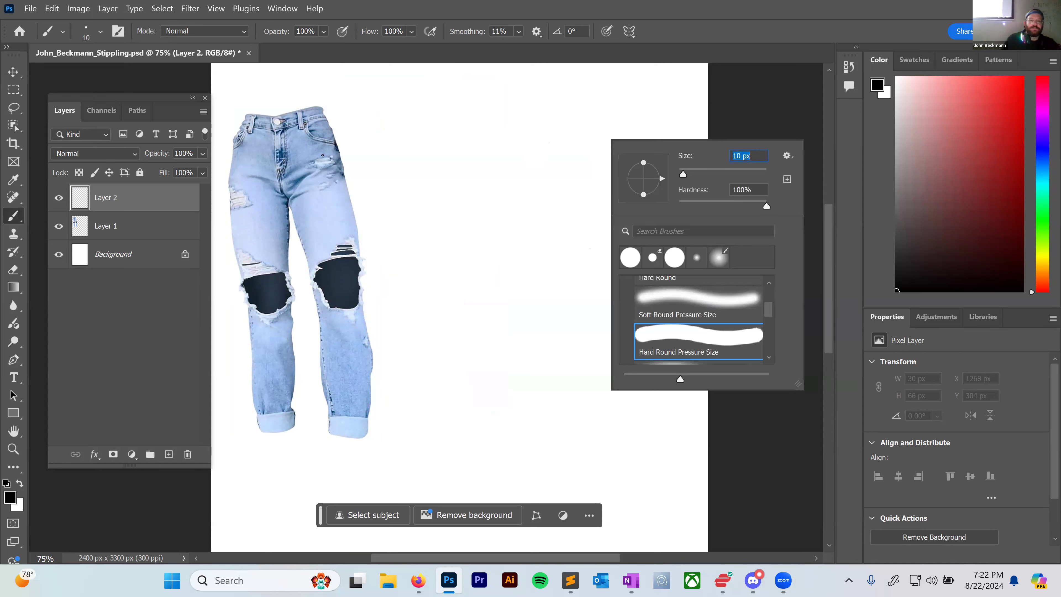
# Ink the jeans' waistband in black beside the reference photo, with belt loops, front button and shadow under the band.
pyautogui.click(460, 109)
pyautogui.moveTo(459, 111)
pyautogui.mouseDown()
pyautogui.moveTo(479, 145)
pyautogui.moveTo(461, 114)
pyautogui.moveTo(484, 139)
pyautogui.moveTo(467, 123)
pyautogui.moveTo(507, 130)
pyautogui.moveTo(486, 124)
pyautogui.mouseUp()
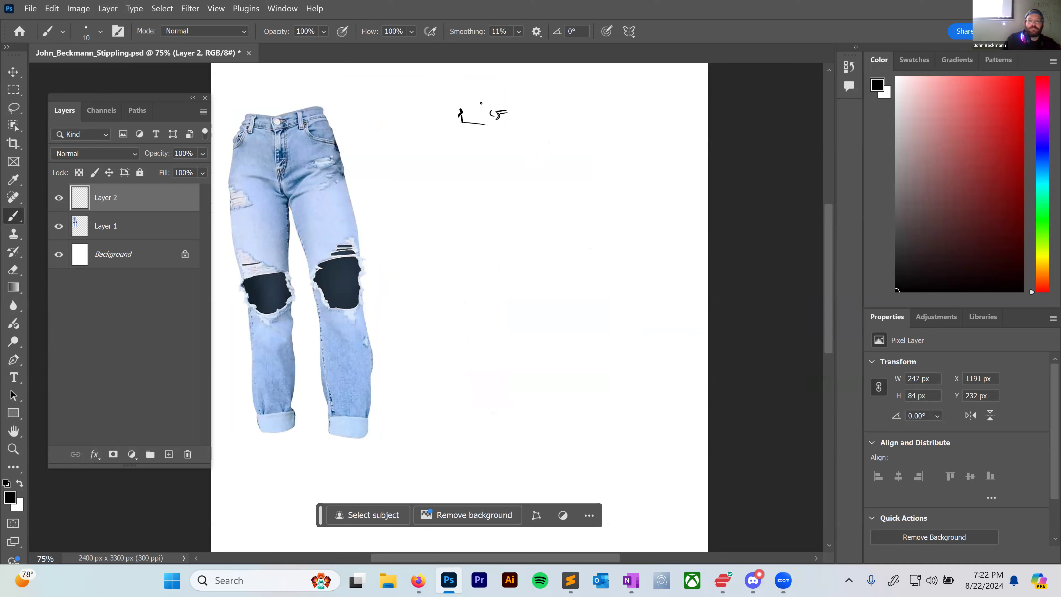
pyautogui.moveTo(500, 103)
pyautogui.mouseDown()
pyautogui.moveTo(543, 96)
pyautogui.moveTo(539, 115)
pyautogui.mouseUp()
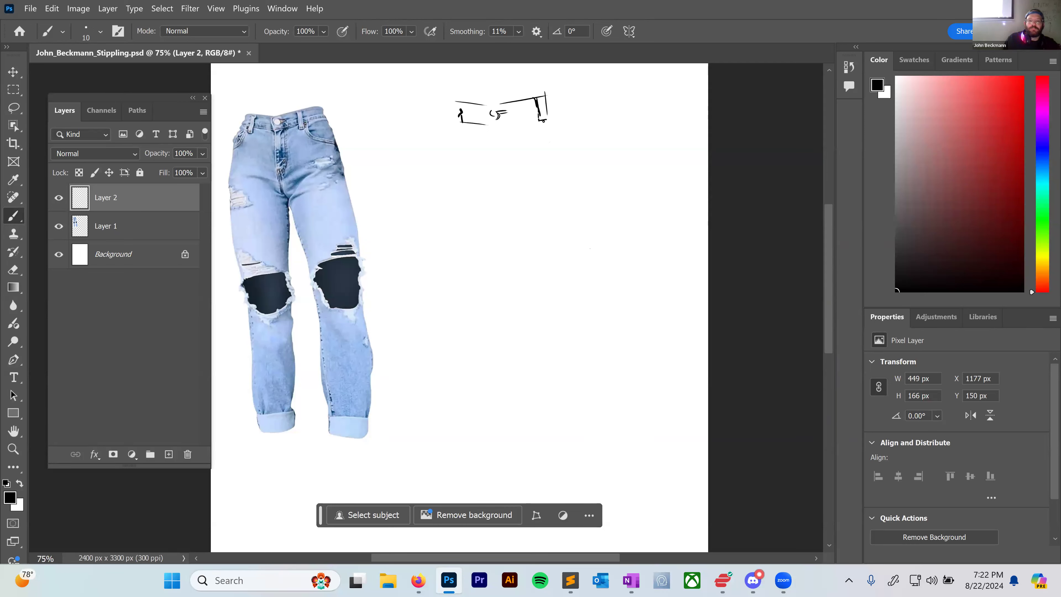
pyautogui.moveTo(507, 121); pyautogui.dragTo(540, 115)
# Ink the fly, crotch folds, leg outlines, cuffs and solid black knee holes, erasing the stray line beside the left knee.
pyautogui.moveTo(511, 122)
pyautogui.mouseDown()
pyautogui.moveTo(499, 197)
pyautogui.moveTo(495, 174)
pyautogui.moveTo(505, 198)
pyautogui.mouseUp()
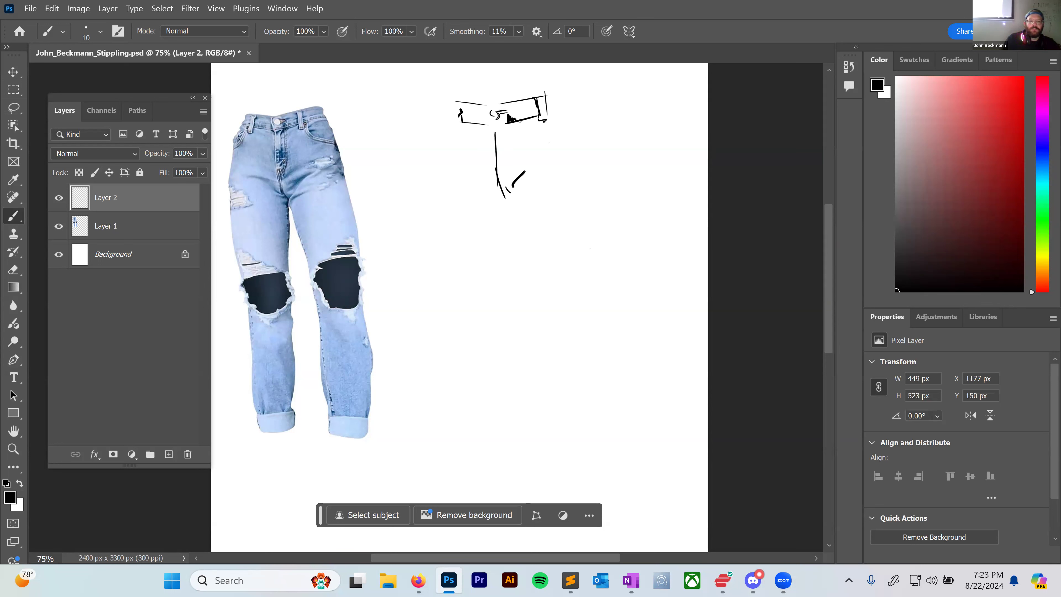
pyautogui.moveTo(502, 178); pyautogui.dragTo(534, 163)
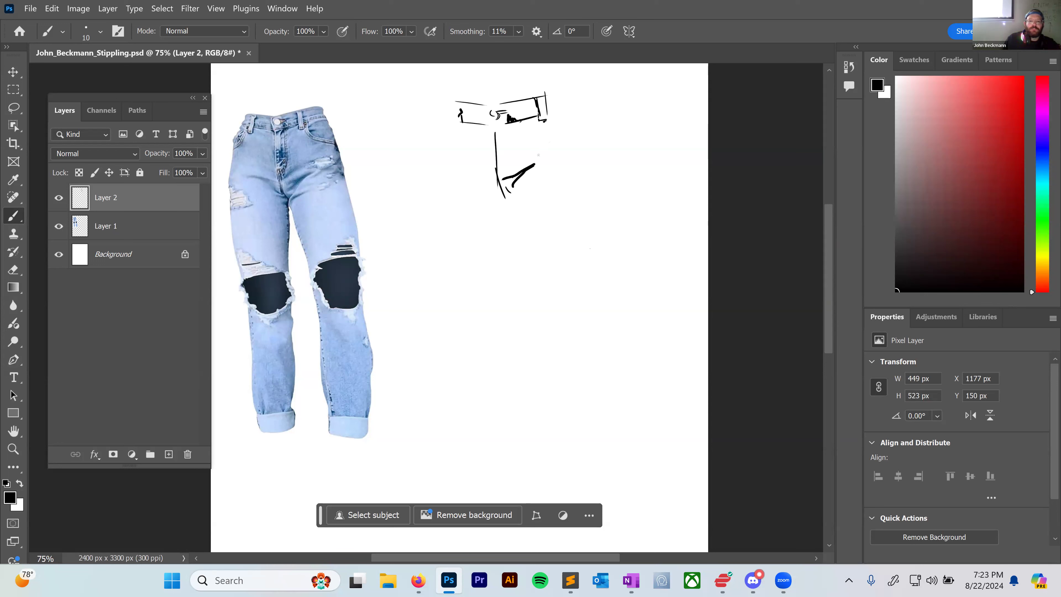
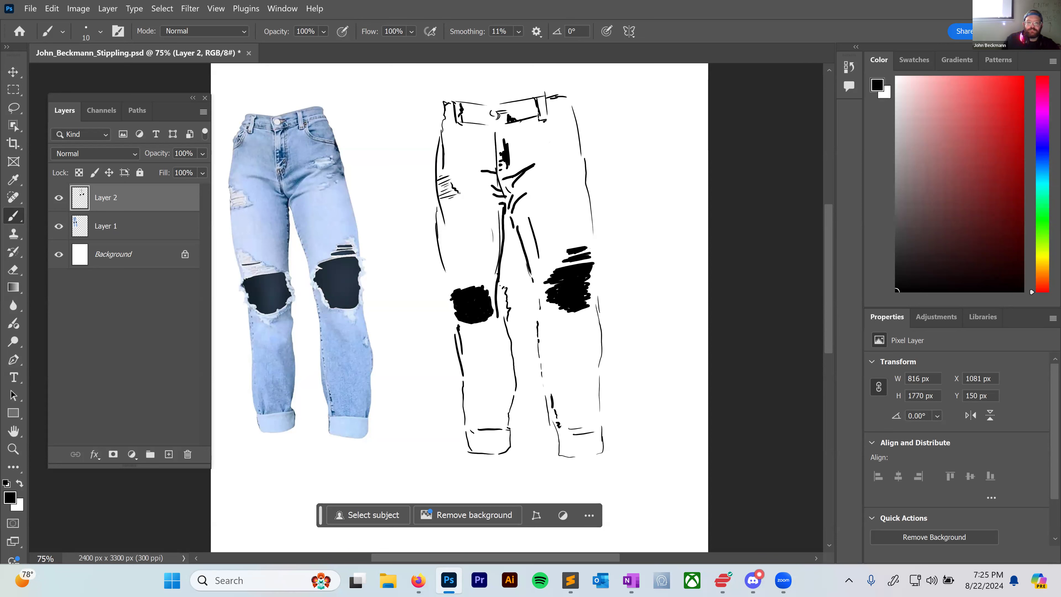
pyautogui.press('e')
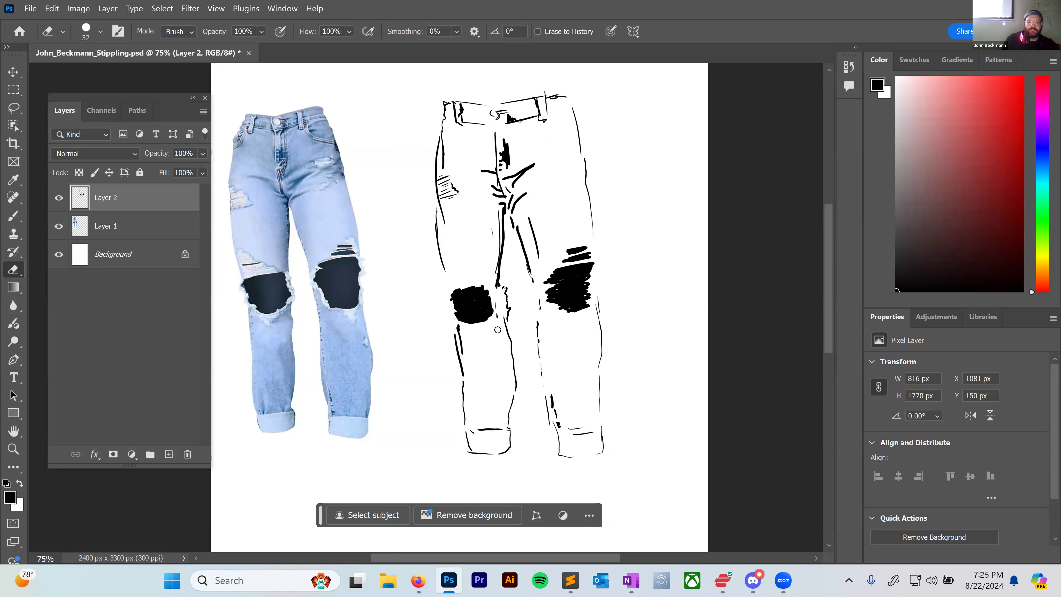
pyautogui.press('b')
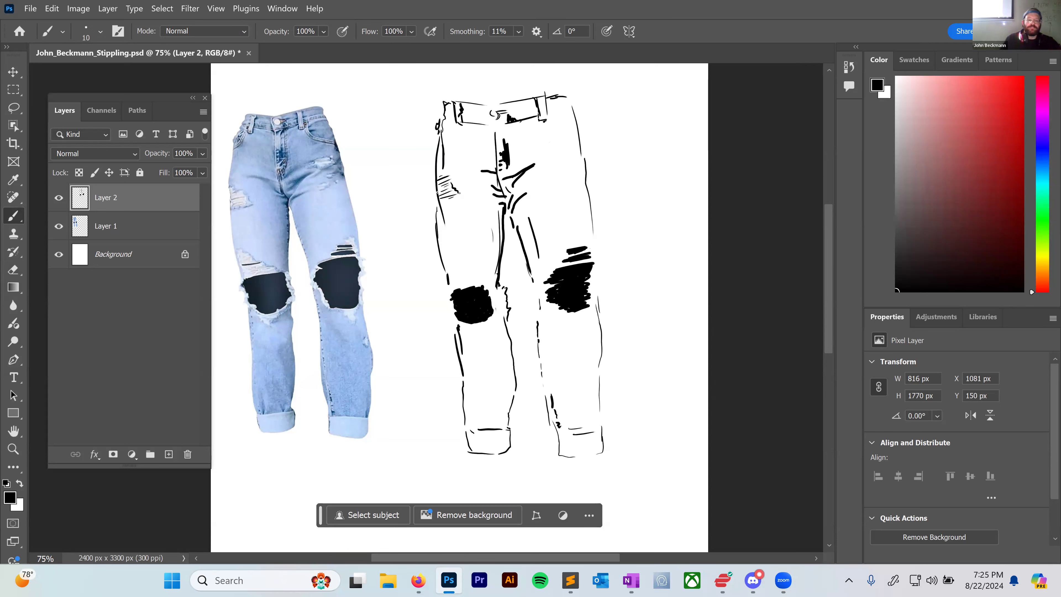
# Set the brush size to 58 px and its opacity to 12% for the grey wash.
pyautogui.rightClick(371, 187)
pyautogui.click(468, 217)
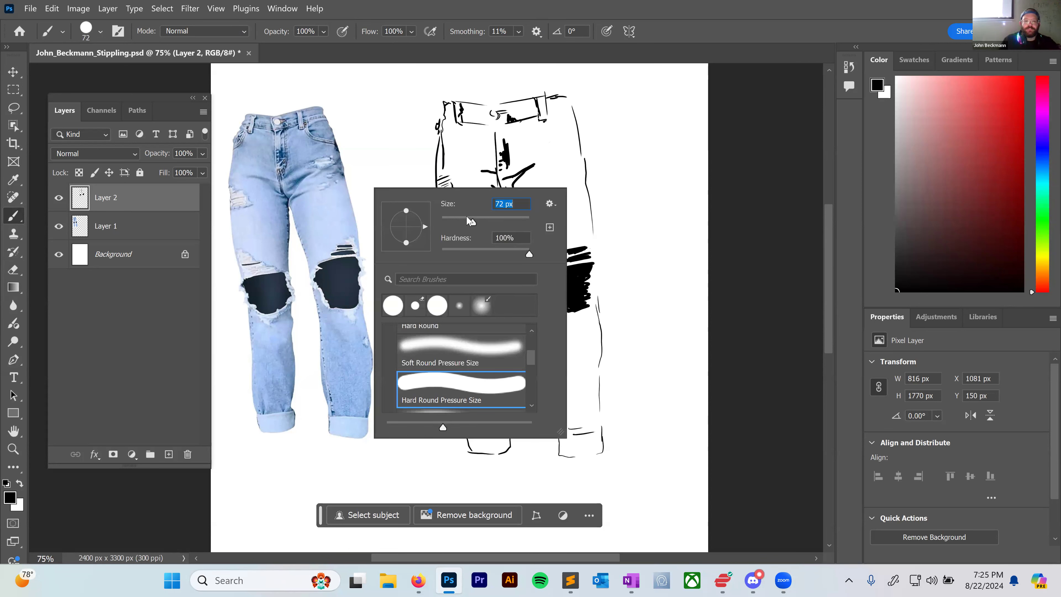
pyautogui.click(324, 32)
pyautogui.moveTo(307, 43); pyautogui.dragTo(309, 44)
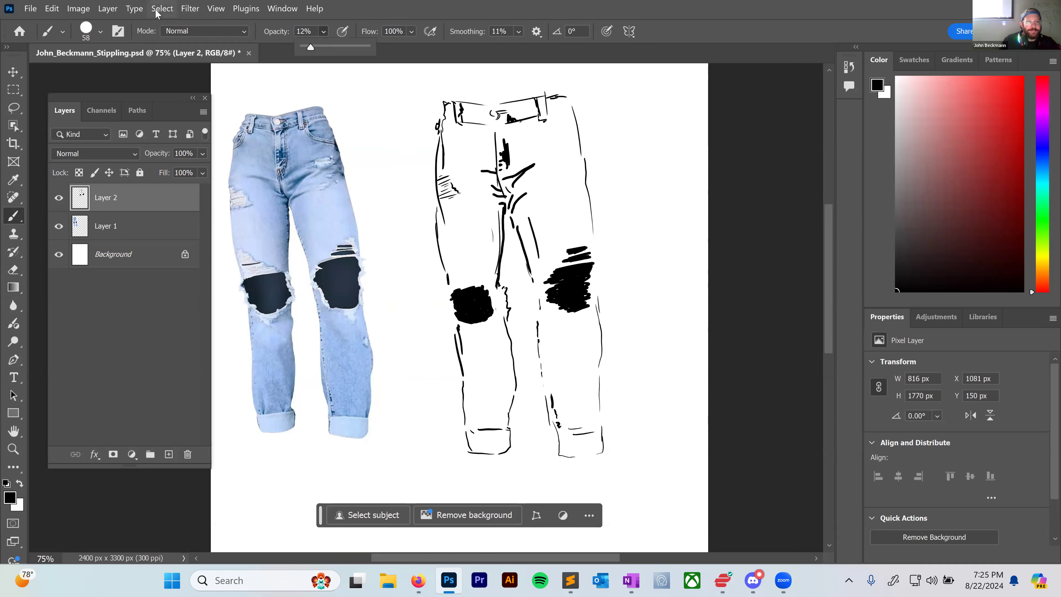
# Add a new blank layer above the ink outline for the shading.
pyautogui.click(108, 8)
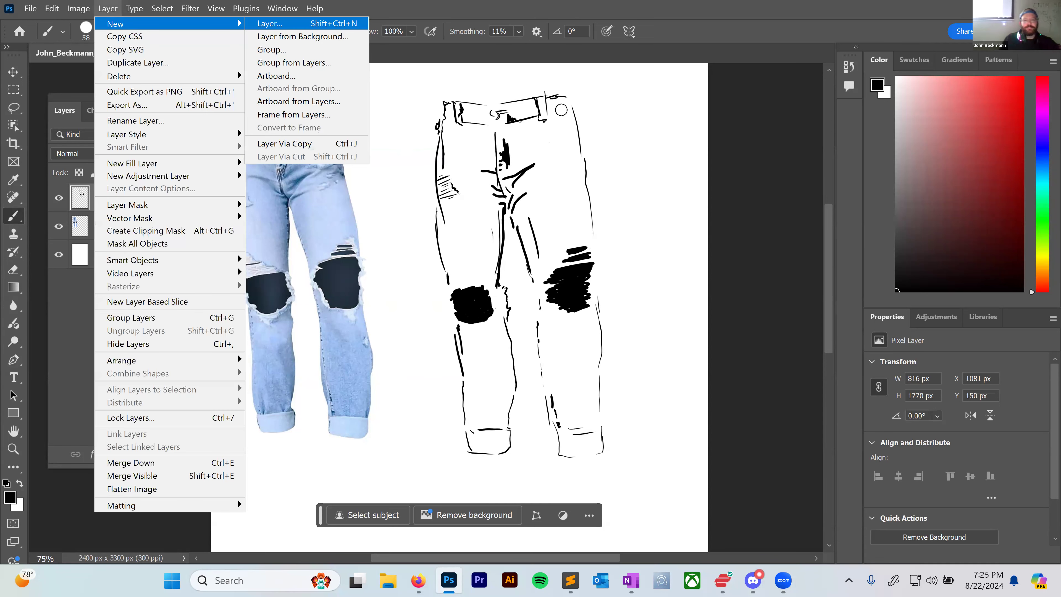
pyautogui.click(269, 23)
pyautogui.click(561, 166)
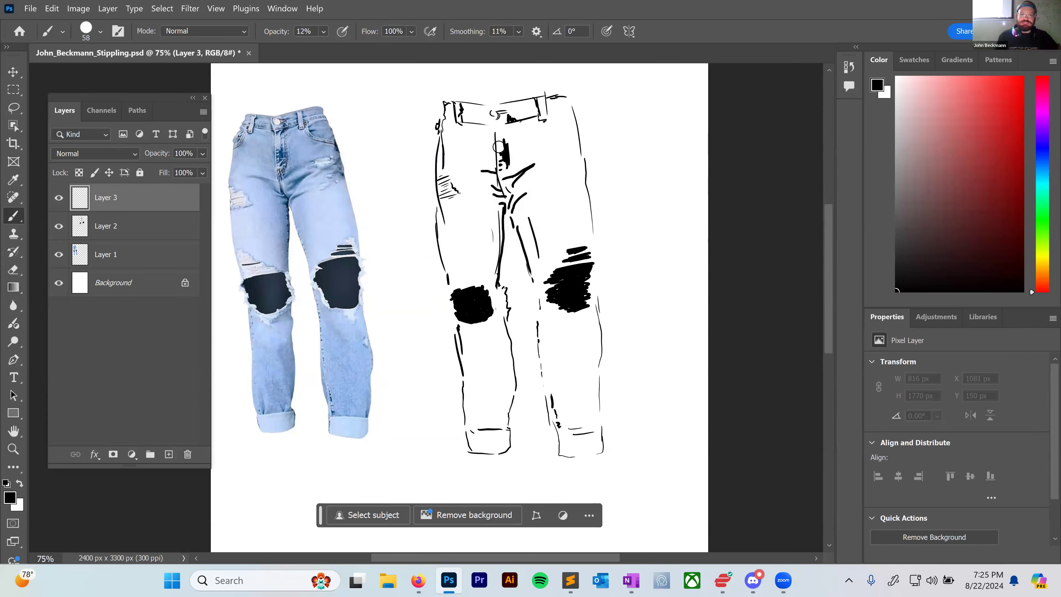
# Paint a light grey wash over the waistband, hips, inner thighs and outer right thigh, leaving the thigh fronts white.
pyautogui.moveTo(447, 137)
pyautogui.mouseDown()
pyautogui.moveTo(443, 231)
pyautogui.moveTo(455, 155)
pyautogui.moveTo(466, 172)
pyautogui.moveTo(458, 135)
pyautogui.moveTo(496, 219)
pyautogui.moveTo(487, 149)
pyautogui.moveTo(480, 139)
pyautogui.moveTo(451, 141)
pyautogui.moveTo(451, 114)
pyautogui.moveTo(460, 135)
pyautogui.moveTo(460, 108)
pyautogui.moveTo(481, 114)
pyautogui.moveTo(468, 125)
pyautogui.moveTo(484, 122)
pyautogui.moveTo(481, 110)
pyautogui.moveTo(509, 112)
pyautogui.moveTo(483, 113)
pyautogui.moveTo(504, 169)
pyautogui.moveTo(522, 118)
pyautogui.moveTo(509, 190)
pyautogui.moveTo(520, 215)
pyautogui.moveTo(523, 190)
pyautogui.moveTo(533, 260)
pyautogui.moveTo(537, 226)
pyautogui.moveTo(537, 272)
pyautogui.mouseUp()
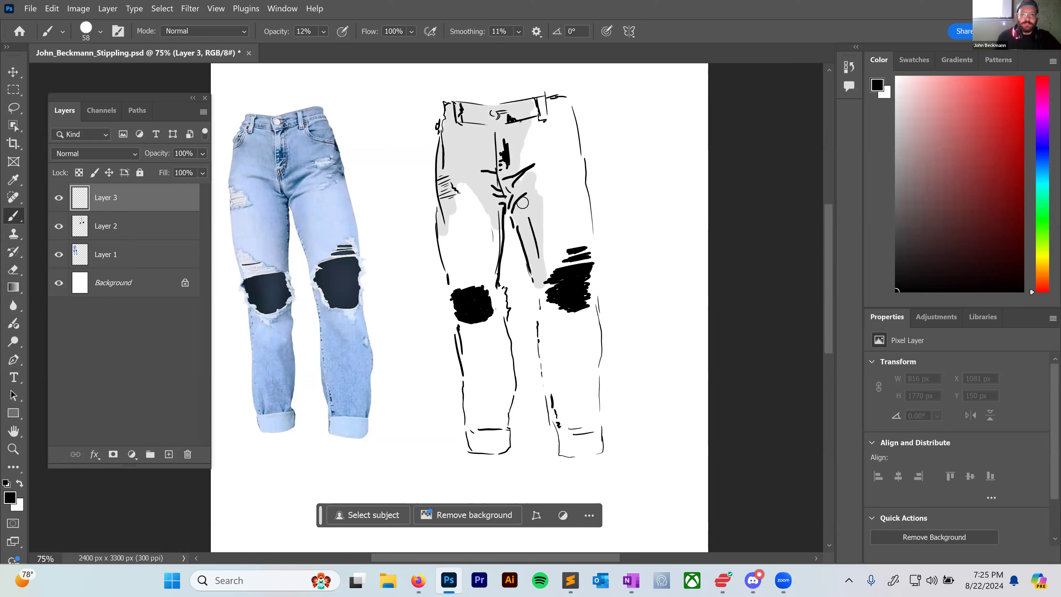
pyautogui.moveTo(499, 210); pyautogui.dragTo(498, 270)
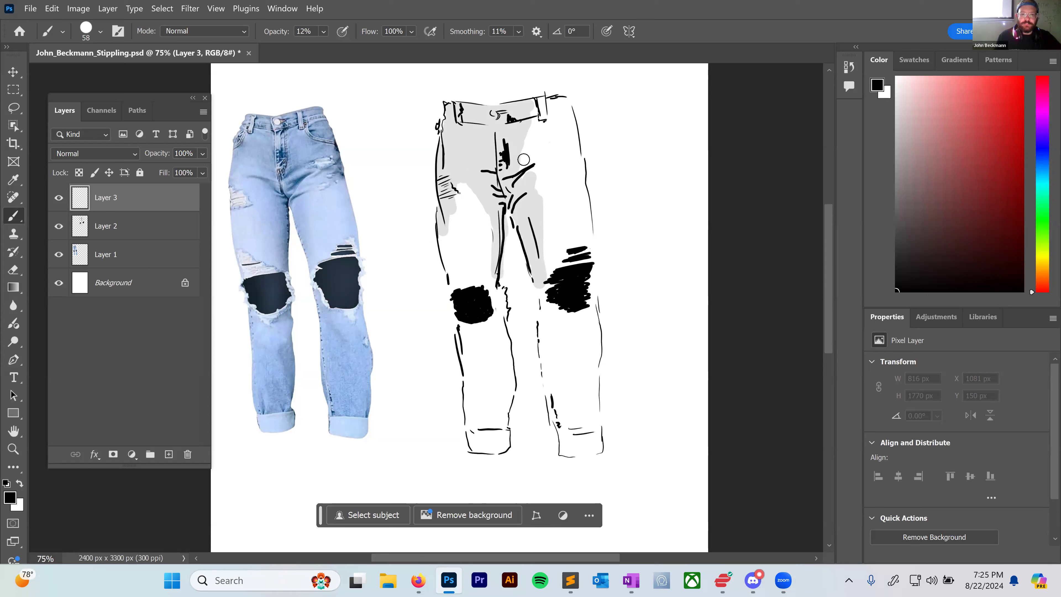
pyautogui.moveTo(536, 162)
pyautogui.mouseDown()
pyautogui.moveTo(523, 183)
pyautogui.moveTo(554, 141)
pyautogui.moveTo(542, 149)
pyautogui.moveTo(576, 155)
pyautogui.moveTo(573, 134)
pyautogui.moveTo(532, 158)
pyautogui.moveTo(545, 119)
pyautogui.moveTo(526, 139)
pyautogui.moveTo(543, 122)
pyautogui.moveTo(538, 109)
pyautogui.moveTo(556, 130)
pyautogui.moveTo(567, 110)
pyautogui.moveTo(578, 150)
pyautogui.moveTo(567, 154)
pyautogui.moveTo(591, 256)
pyautogui.mouseUp()
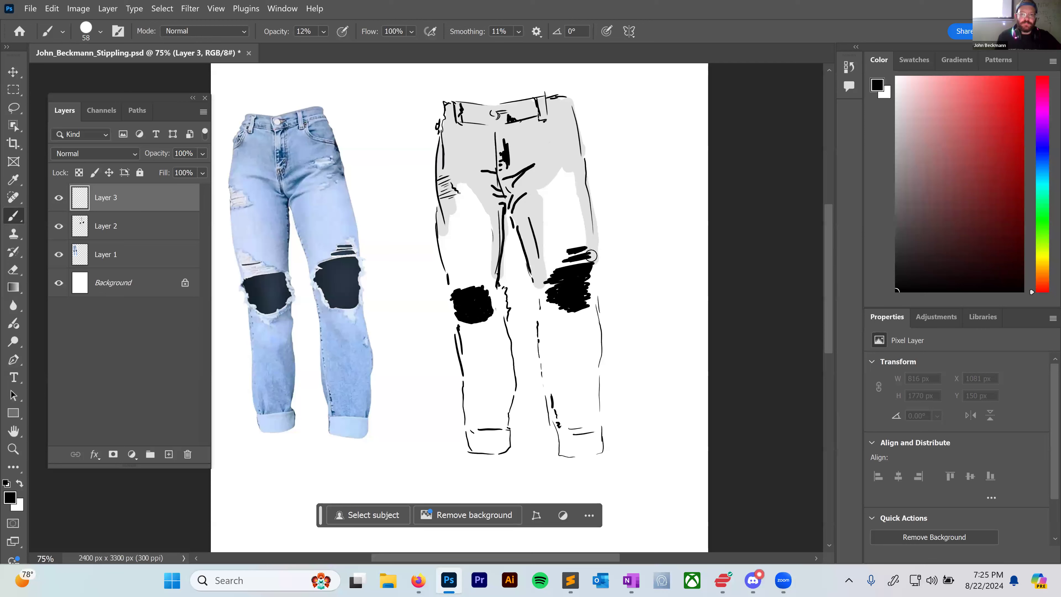
# Paint the light grey wash over both lower legs and cuffs, leaving a white highlight below the left knee hole.
pyautogui.moveTo(584, 297)
pyautogui.mouseDown()
pyautogui.moveTo(585, 341)
pyautogui.moveTo(552, 319)
pyautogui.moveTo(559, 415)
pyautogui.mouseUp()
pyautogui.moveTo(572, 326)
pyautogui.mouseDown()
pyautogui.moveTo(578, 361)
pyautogui.moveTo(591, 312)
pyautogui.moveTo(584, 393)
pyautogui.moveTo(587, 425)
pyautogui.moveTo(594, 380)
pyautogui.moveTo(597, 443)
pyautogui.moveTo(588, 450)
pyautogui.moveTo(565, 432)
pyautogui.moveTo(569, 448)
pyautogui.moveTo(569, 415)
pyautogui.moveTo(591, 441)
pyautogui.moveTo(583, 413)
pyautogui.mouseUp()
pyautogui.moveTo(494, 432)
pyautogui.mouseDown()
pyautogui.moveTo(470, 419)
pyautogui.moveTo(476, 444)
pyautogui.moveTo(483, 449)
pyautogui.moveTo(490, 425)
pyautogui.moveTo(501, 447)
pyautogui.moveTo(499, 342)
pyautogui.moveTo(510, 388)
pyautogui.moveTo(493, 287)
pyautogui.mouseUp()
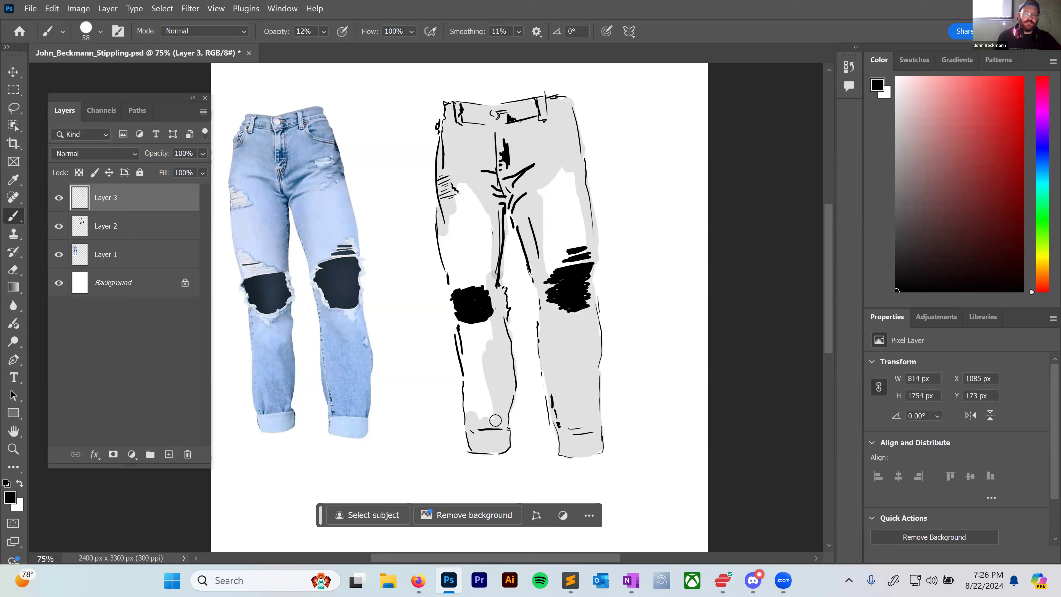
pyautogui.moveTo(478, 419)
pyautogui.mouseDown()
pyautogui.moveTo(466, 356)
pyautogui.moveTo(486, 410)
pyautogui.mouseUp()
pyautogui.moveTo(467, 352)
pyautogui.mouseDown()
pyautogui.moveTo(459, 328)
pyautogui.moveTo(499, 441)
pyautogui.mouseUp()
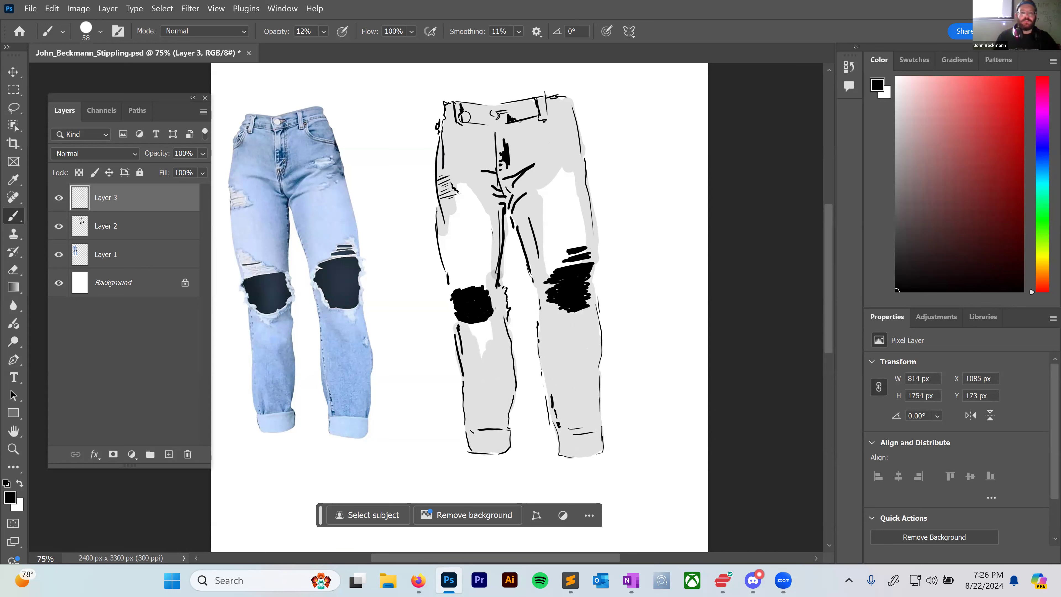
# Layer a second grey tone over the crotch, left inner thigh, fly and front pockets, and shade beside the belt loops.
pyautogui.moveTo(482, 176)
pyautogui.mouseDown()
pyautogui.moveTo(499, 197)
pyautogui.moveTo(496, 186)
pyautogui.moveTo(495, 266)
pyautogui.mouseUp()
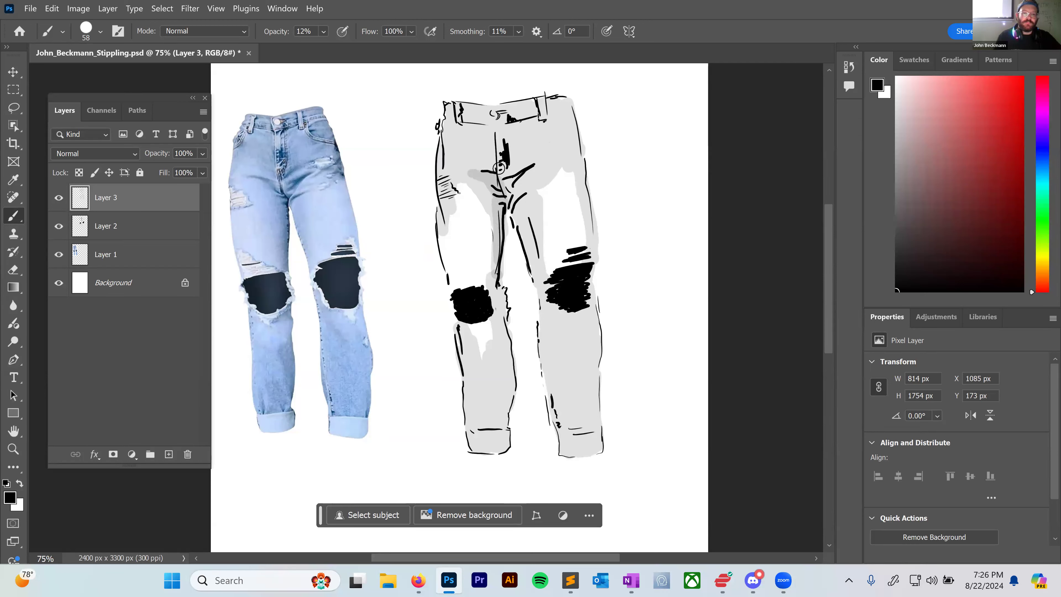
pyautogui.moveTo(518, 173)
pyautogui.mouseDown()
pyautogui.moveTo(542, 166)
pyautogui.moveTo(511, 161)
pyautogui.moveTo(514, 139)
pyautogui.moveTo(502, 133)
pyautogui.moveTo(506, 158)
pyautogui.moveTo(516, 121)
pyautogui.moveTo(512, 161)
pyautogui.mouseUp()
pyautogui.moveTo(461, 138)
pyautogui.mouseDown()
pyautogui.moveTo(482, 132)
pyautogui.moveTo(490, 156)
pyautogui.moveTo(491, 132)
pyautogui.moveTo(492, 146)
pyautogui.moveTo(488, 130)
pyautogui.moveTo(445, 130)
pyautogui.moveTo(443, 194)
pyautogui.moveTo(448, 120)
pyautogui.moveTo(453, 138)
pyautogui.moveTo(465, 119)
pyautogui.moveTo(533, 127)
pyautogui.moveTo(464, 118)
pyautogui.mouseUp()
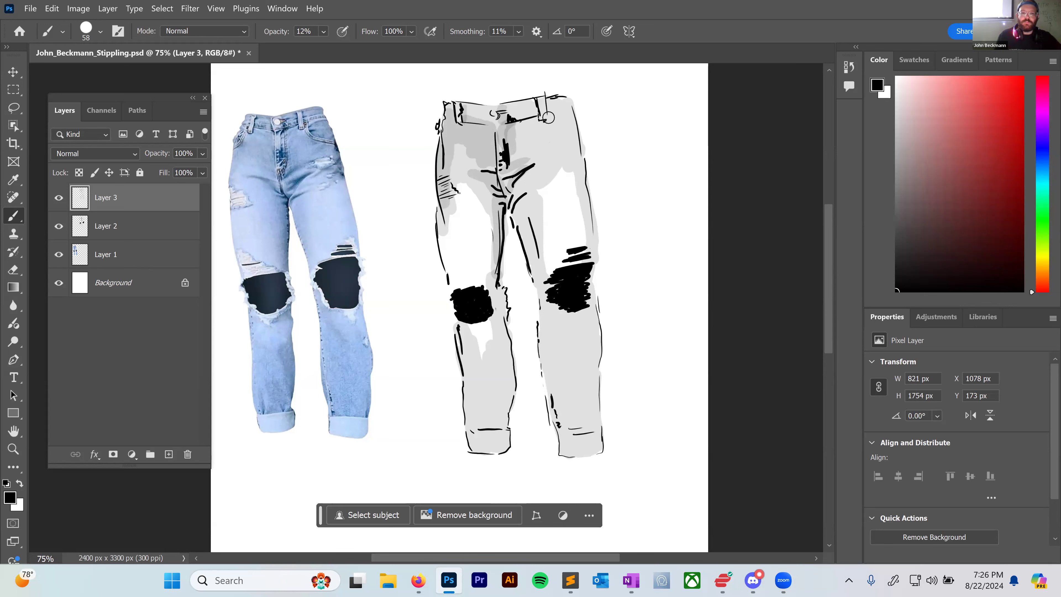
pyautogui.moveTo(529, 112); pyautogui.dragTo(538, 113)
pyautogui.moveTo(548, 112)
pyautogui.mouseDown()
pyautogui.moveTo(570, 113)
pyautogui.moveTo(561, 125)
pyautogui.moveTo(567, 114)
pyautogui.mouseUp()
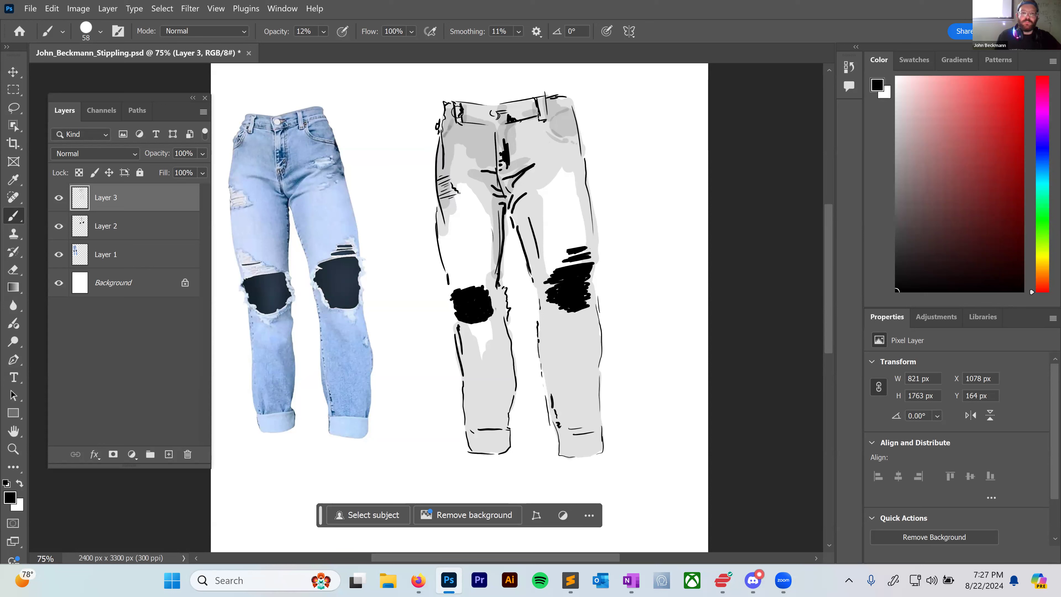
# Layer darker grey along the right leg's outer hip and thigh and down its inner thigh from the crotch.
pyautogui.moveTo(579, 170)
pyautogui.mouseDown()
pyautogui.moveTo(574, 136)
pyautogui.moveTo(574, 162)
pyautogui.mouseUp()
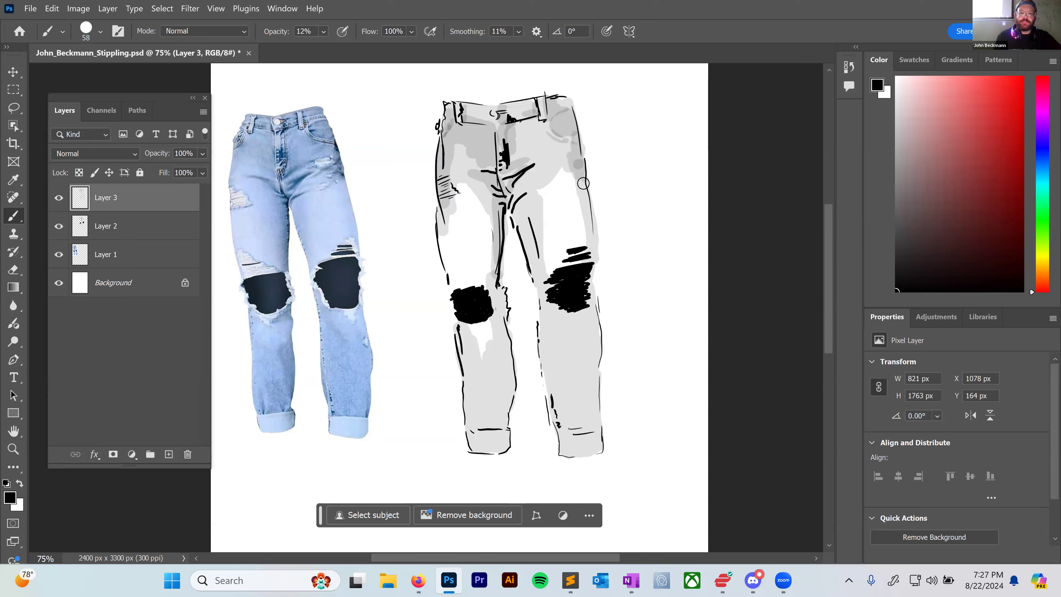
pyautogui.moveTo(583, 190); pyautogui.dragTo(594, 219)
pyautogui.click(533, 179)
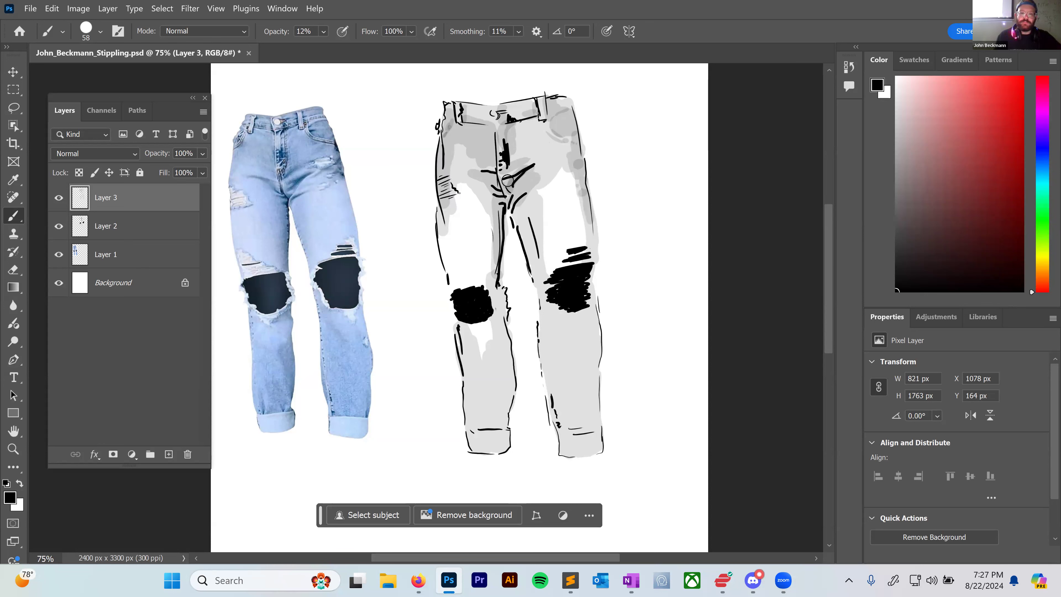
pyautogui.moveTo(526, 183)
pyautogui.mouseDown()
pyautogui.moveTo(524, 207)
pyautogui.moveTo(509, 213)
pyautogui.moveTo(516, 227)
pyautogui.moveTo(522, 214)
pyautogui.moveTo(533, 279)
pyautogui.mouseUp()
# Layer a second grey tone in irregular patches on both lower legs and light shading around the left knee's ripped edge.
pyautogui.moveTo(544, 360)
pyautogui.mouseDown()
pyautogui.moveTo(543, 310)
pyautogui.moveTo(564, 390)
pyautogui.moveTo(558, 357)
pyautogui.moveTo(572, 385)
pyautogui.moveTo(590, 351)
pyautogui.moveTo(593, 410)
pyautogui.moveTo(553, 397)
pyautogui.moveTo(566, 420)
pyautogui.moveTo(563, 408)
pyautogui.moveTo(562, 417)
pyautogui.moveTo(589, 419)
pyautogui.moveTo(576, 424)
pyautogui.moveTo(593, 423)
pyautogui.moveTo(585, 384)
pyautogui.mouseUp()
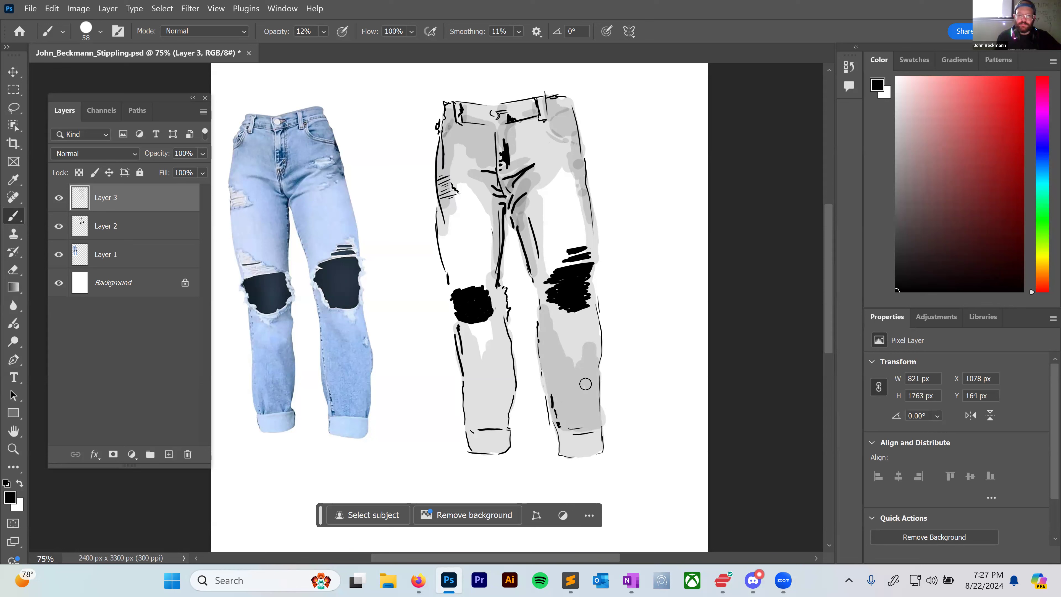
pyautogui.moveTo(555, 426); pyautogui.dragTo(568, 391)
pyautogui.moveTo(508, 370)
pyautogui.mouseDown()
pyautogui.moveTo(508, 355)
pyautogui.moveTo(498, 360)
pyautogui.moveTo(510, 395)
pyautogui.moveTo(503, 419)
pyautogui.moveTo(472, 423)
pyautogui.mouseUp()
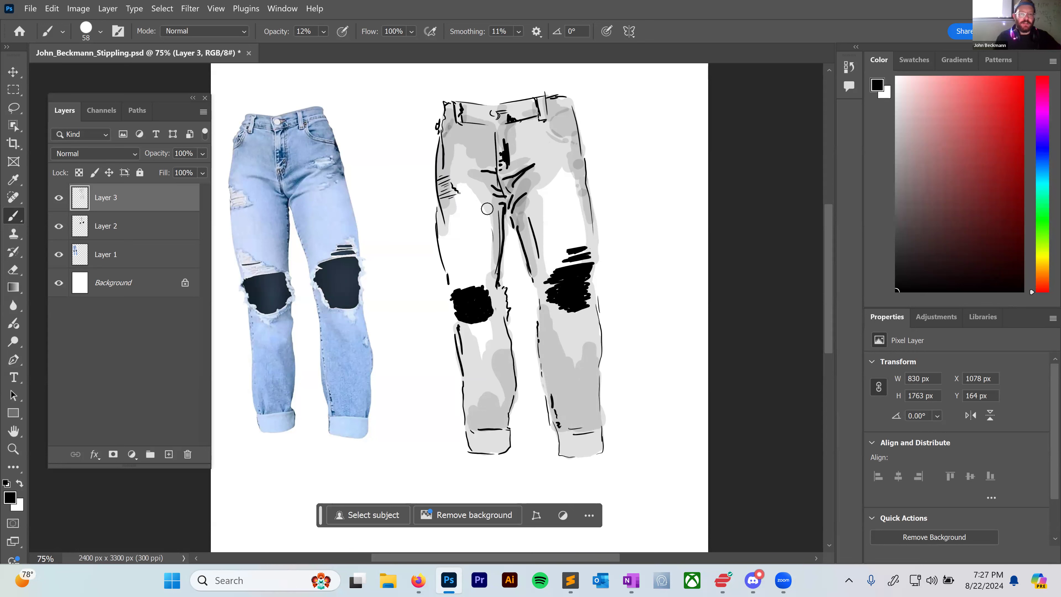
pyautogui.moveTo(452, 298)
pyautogui.mouseDown()
pyautogui.moveTo(468, 283)
pyautogui.moveTo(456, 273)
pyautogui.mouseUp()
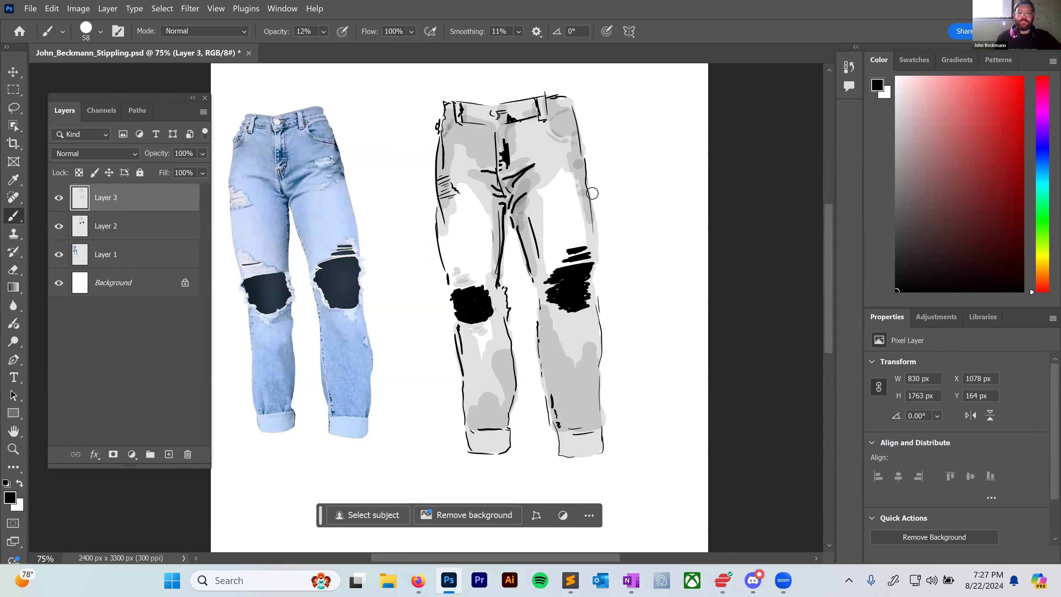
# Enlarge the brush to 136 px and glaze another light grey wash over the jeans, including the white thigh fronts.
pyautogui.rightClick(617, 205)
pyautogui.click(704, 227)
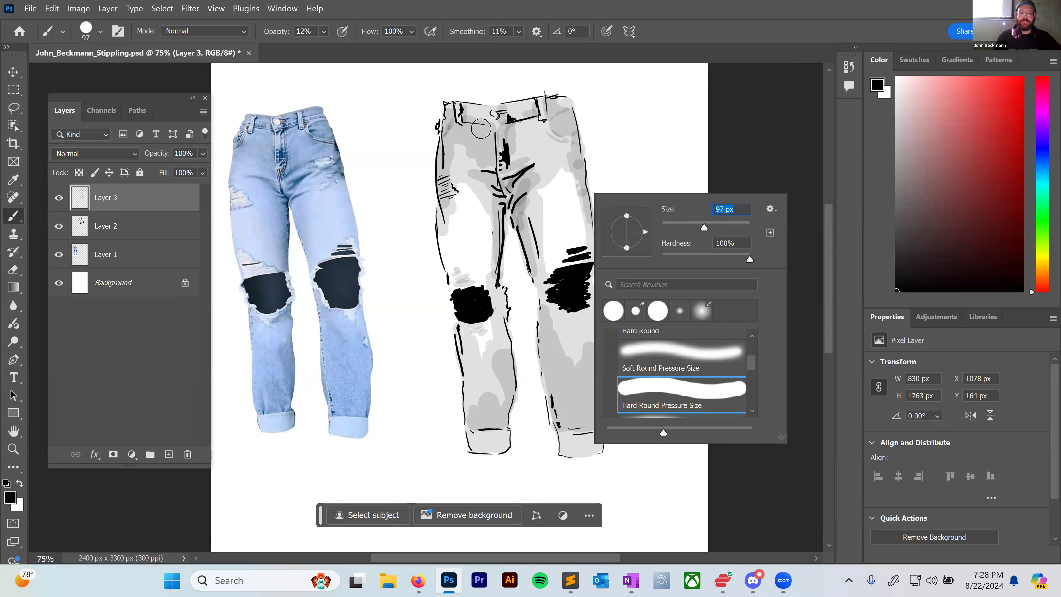
pyautogui.moveTo(704, 227); pyautogui.dragTo(714, 227)
pyautogui.moveTo(456, 116)
pyautogui.mouseDown()
pyautogui.moveTo(445, 220)
pyautogui.moveTo(458, 291)
pyautogui.moveTo(452, 201)
pyautogui.moveTo(478, 277)
pyautogui.moveTo(486, 203)
pyautogui.moveTo(483, 410)
pyautogui.moveTo(471, 333)
pyautogui.moveTo(482, 435)
pyautogui.moveTo(493, 433)
pyautogui.moveTo(502, 369)
pyautogui.moveTo(483, 270)
pyautogui.moveTo(490, 173)
pyautogui.moveTo(468, 121)
pyautogui.moveTo(555, 108)
pyautogui.moveTo(550, 125)
pyautogui.moveTo(500, 160)
pyautogui.moveTo(556, 134)
pyautogui.moveTo(538, 169)
pyautogui.moveTo(561, 156)
pyautogui.moveTo(575, 255)
pyautogui.moveTo(576, 161)
pyautogui.moveTo(571, 253)
pyautogui.moveTo(541, 167)
pyautogui.moveTo(537, 234)
pyautogui.moveTo(574, 415)
pyautogui.mouseUp()
pyautogui.moveTo(586, 379); pyautogui.dragTo(587, 293)
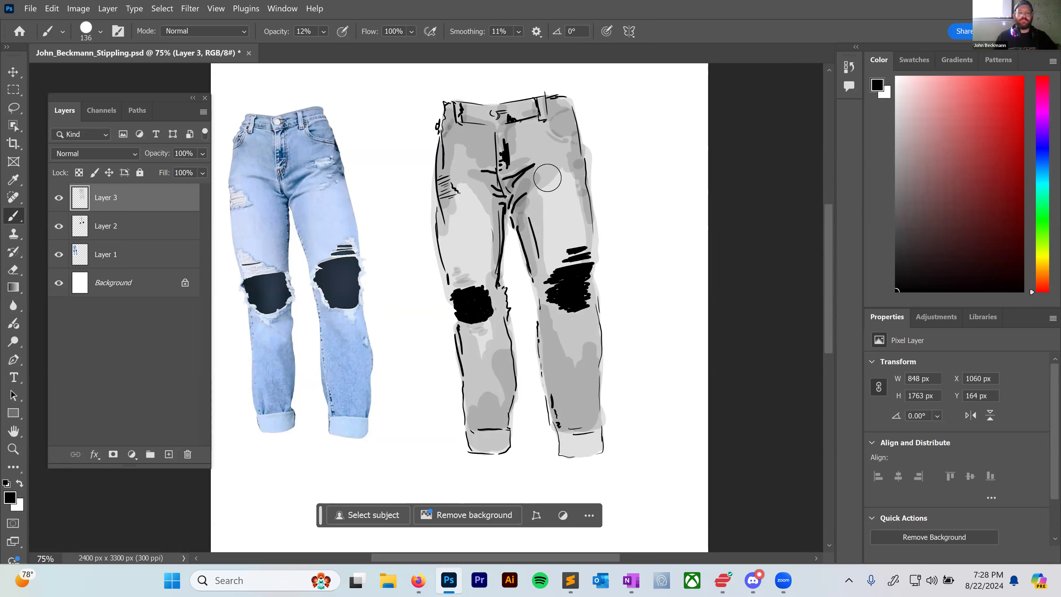
# Erase white highlights on the drawn jeans' belt loop, pocket edge and fly seam, plus the rips on the left thigh and above the left knee.
pyautogui.press('e')
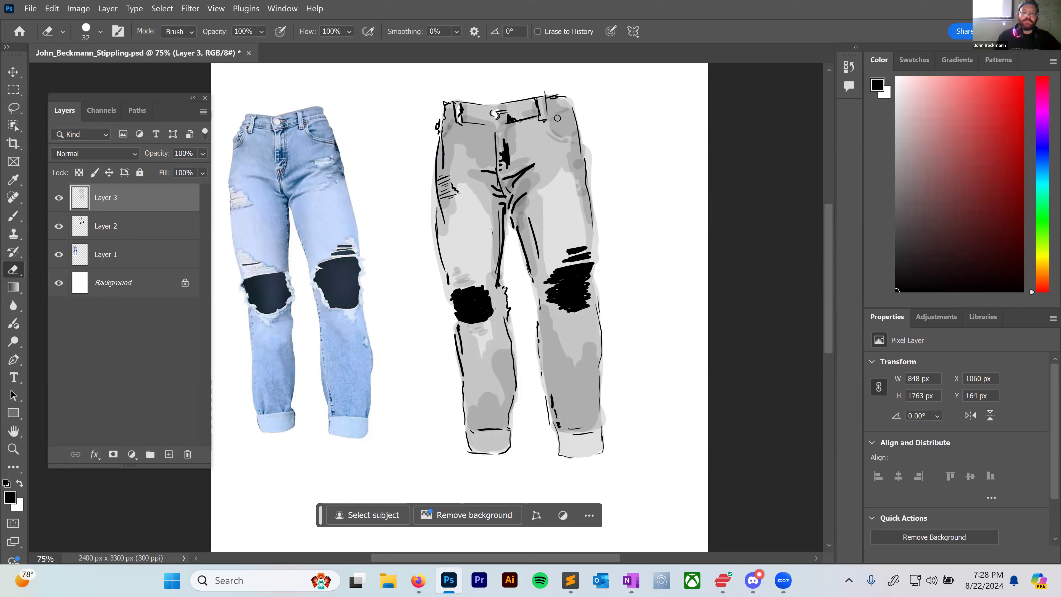
pyautogui.moveTo(541, 107); pyautogui.dragTo(544, 122)
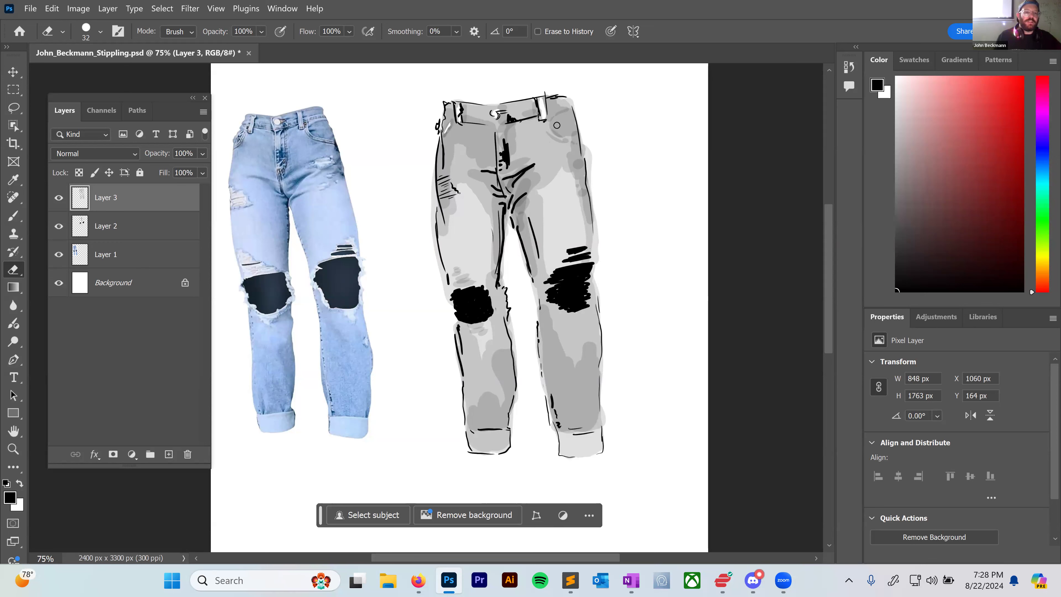
pyautogui.moveTo(549, 127)
pyautogui.mouseDown()
pyautogui.moveTo(562, 139)
pyautogui.moveTo(577, 132)
pyautogui.mouseUp()
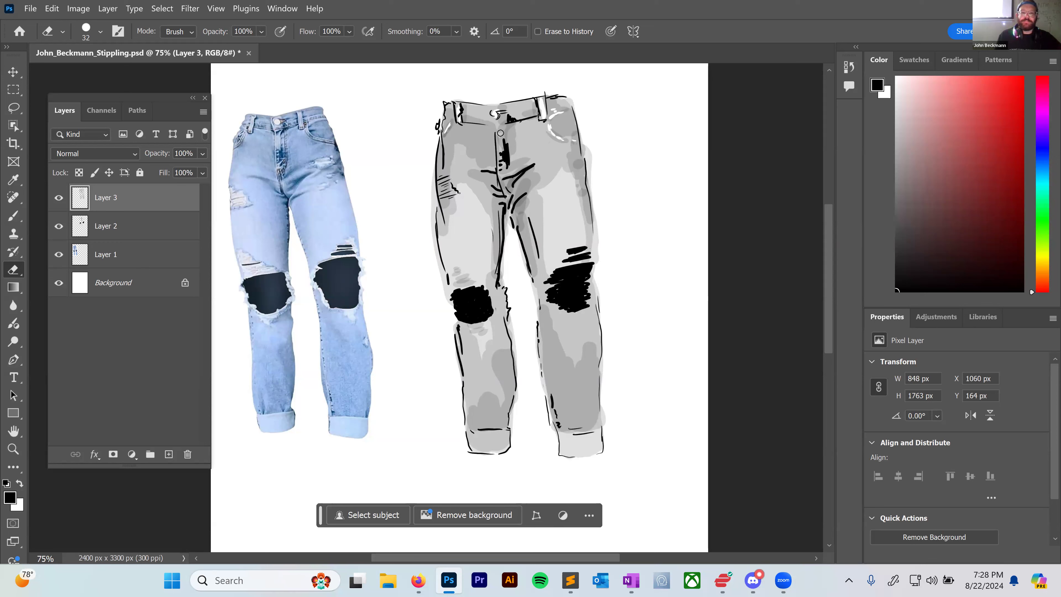
pyautogui.moveTo(500, 143); pyautogui.dragTo(504, 127)
pyautogui.moveTo(450, 189); pyautogui.dragTo(439, 186)
pyautogui.moveTo(457, 279)
pyautogui.mouseDown()
pyautogui.moveTo(472, 282)
pyautogui.moveTo(453, 259)
pyautogui.moveTo(492, 272)
pyautogui.mouseUp()
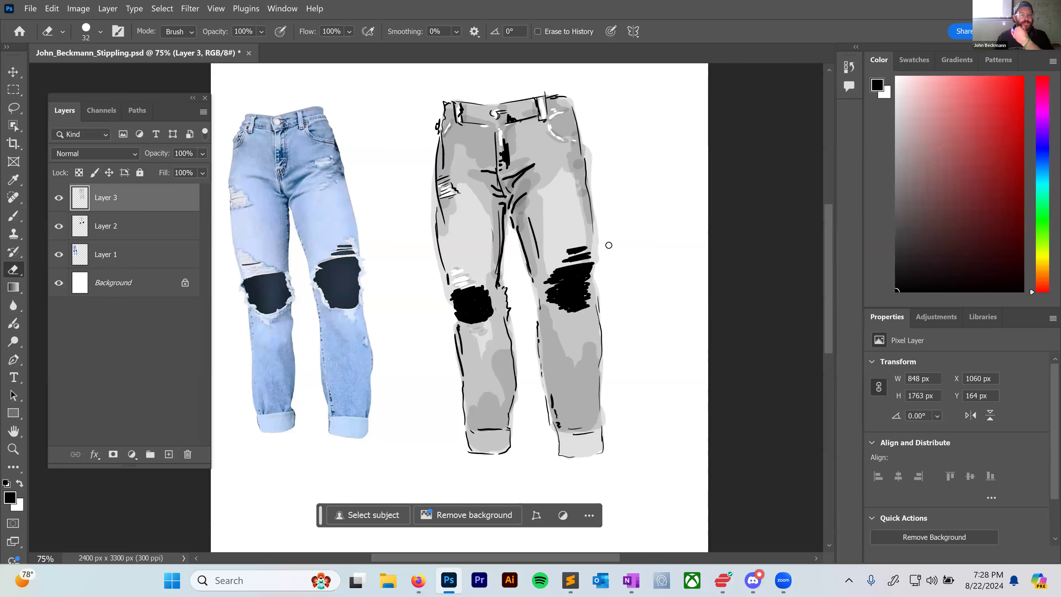
# Erase white highlights for the tears on the right thigh and the frayed edges around the right knee hole, undoing the last stroke.
pyautogui.moveTo(571, 166); pyautogui.dragTo(560, 171)
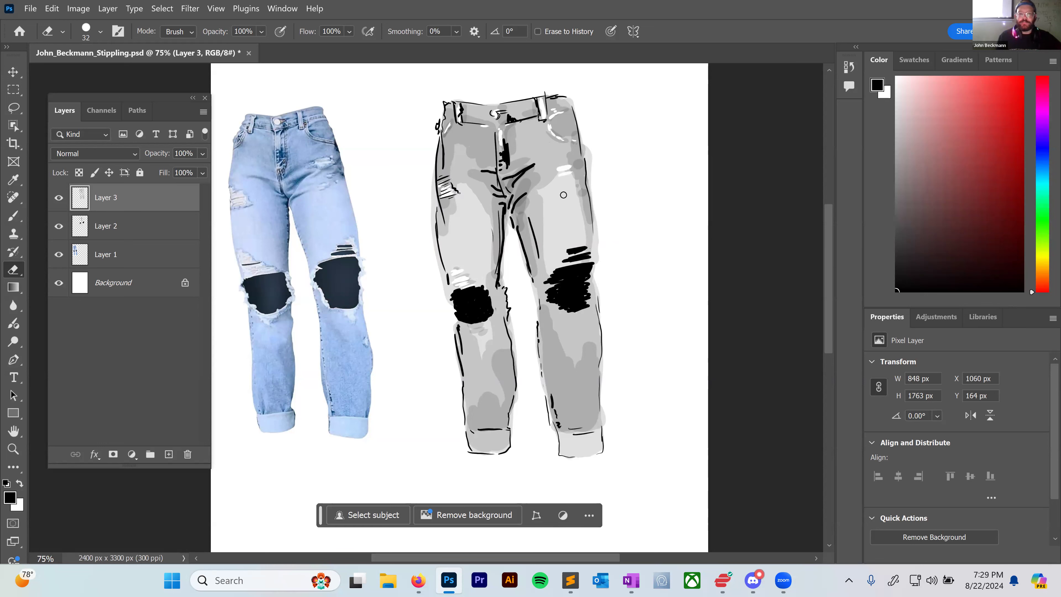
pyautogui.moveTo(584, 247)
pyautogui.mouseDown()
pyautogui.moveTo(577, 242)
pyautogui.moveTo(593, 256)
pyautogui.moveTo(579, 261)
pyautogui.mouseUp()
pyautogui.moveTo(580, 310); pyautogui.dragTo(582, 319)
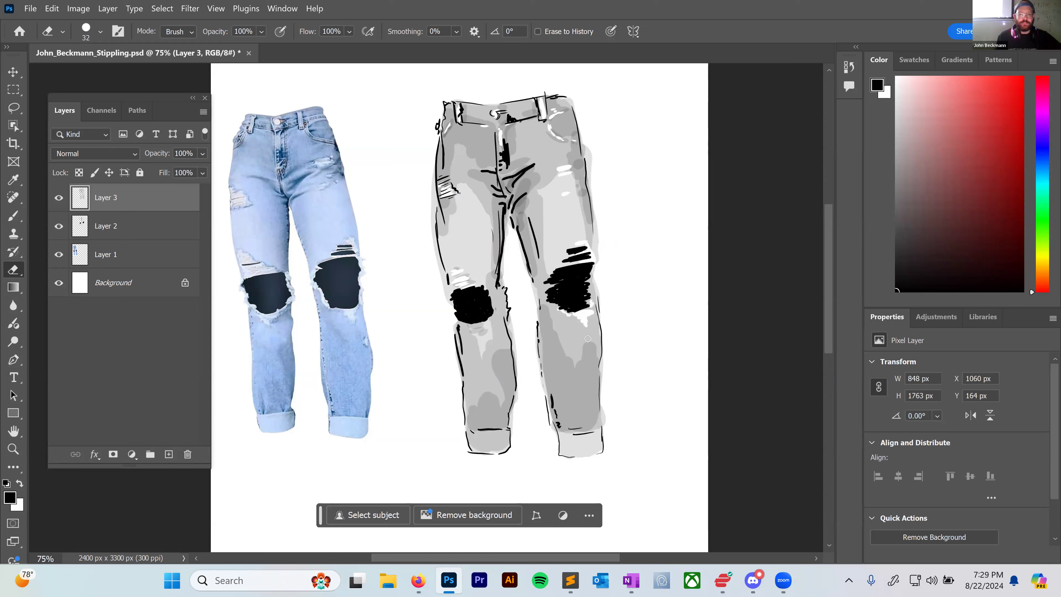
pyautogui.moveTo(563, 430); pyautogui.dragTo(591, 458)
pyautogui.hotkey('ctrl', 'z')
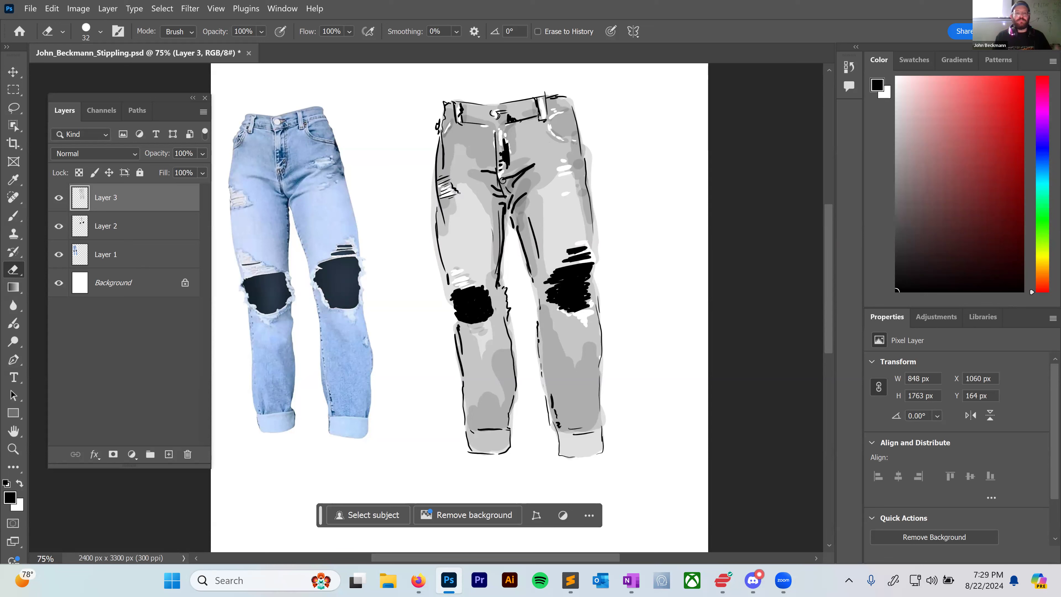
# Set the eraser's opacity to 43%.
pyautogui.click(261, 32)
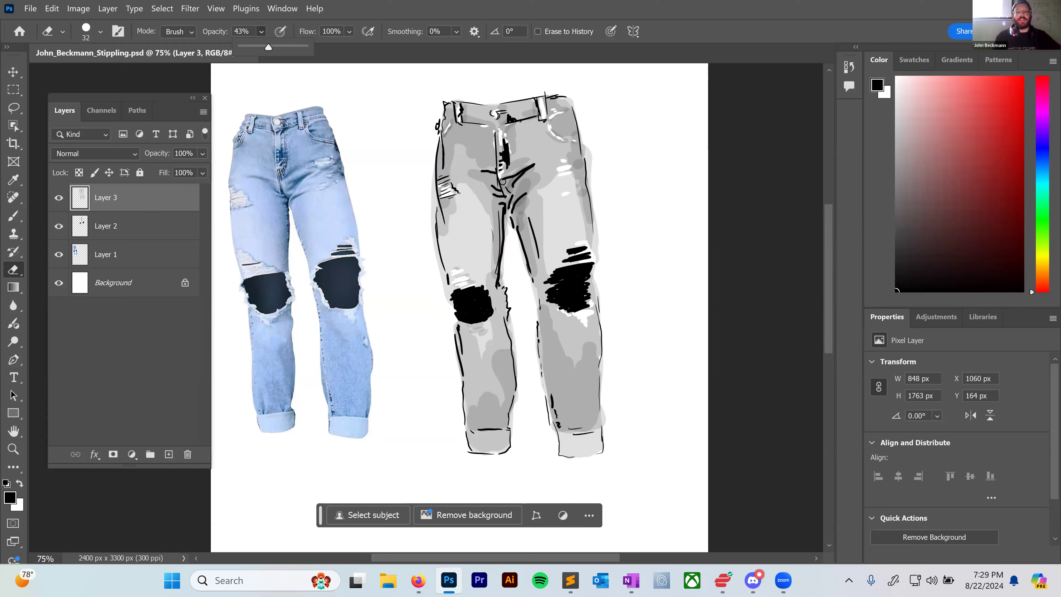
pyautogui.press('4')
pyautogui.press('3')
# Try lightening the grey on both thighs of the drawn jeans with the partly transparent eraser, and undo the strokes.
pyautogui.moveTo(499, 181); pyautogui.dragTo(506, 194)
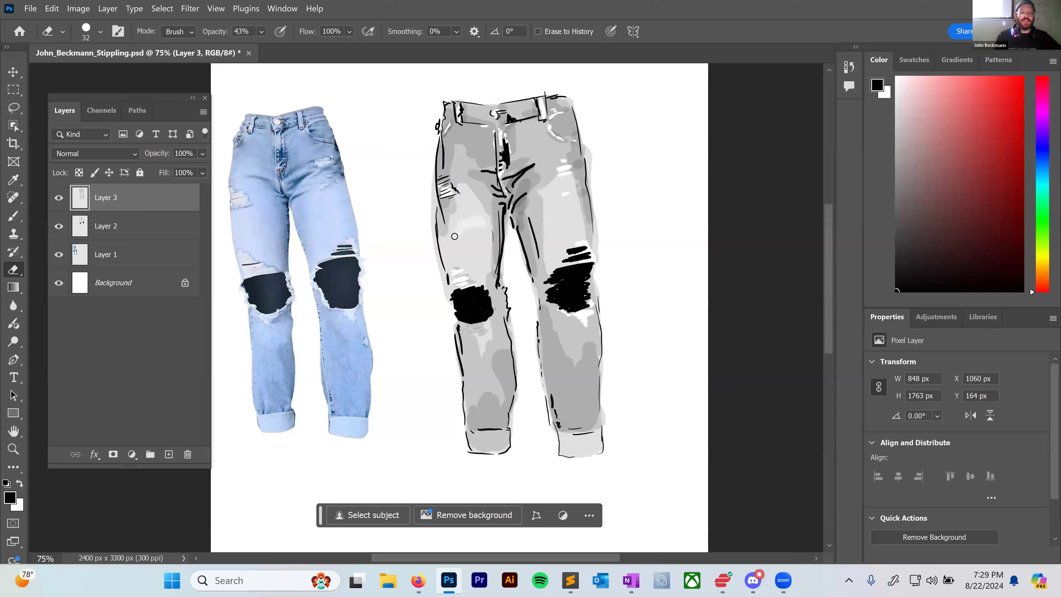
pyautogui.moveTo(465, 246)
pyautogui.mouseDown()
pyautogui.moveTo(450, 256)
pyautogui.moveTo(474, 261)
pyautogui.moveTo(465, 263)
pyautogui.mouseUp()
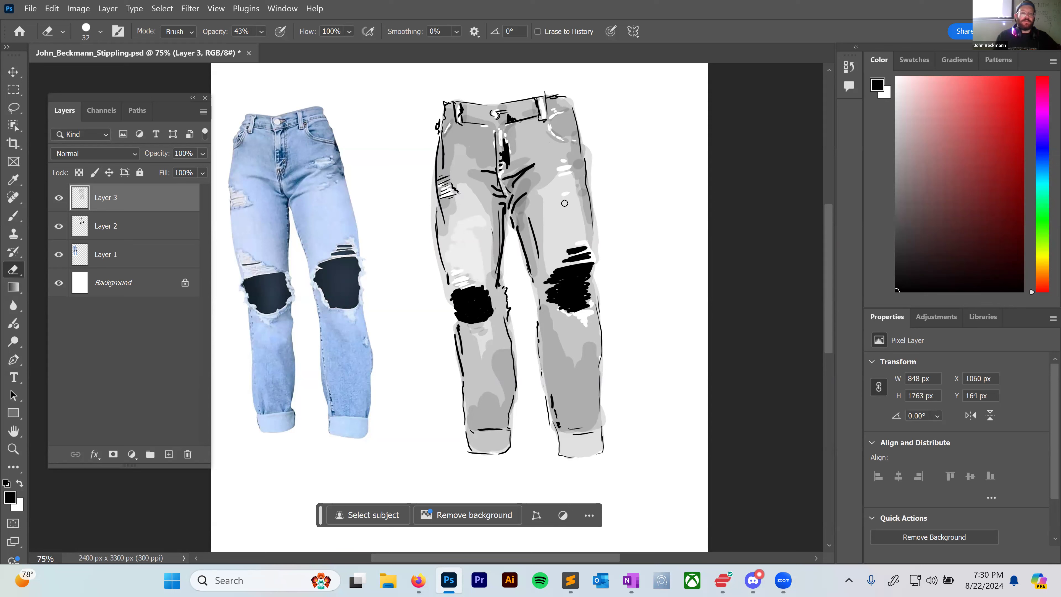
pyautogui.moveTo(559, 249)
pyautogui.mouseDown()
pyautogui.moveTo(566, 205)
pyautogui.moveTo(580, 241)
pyautogui.mouseUp()
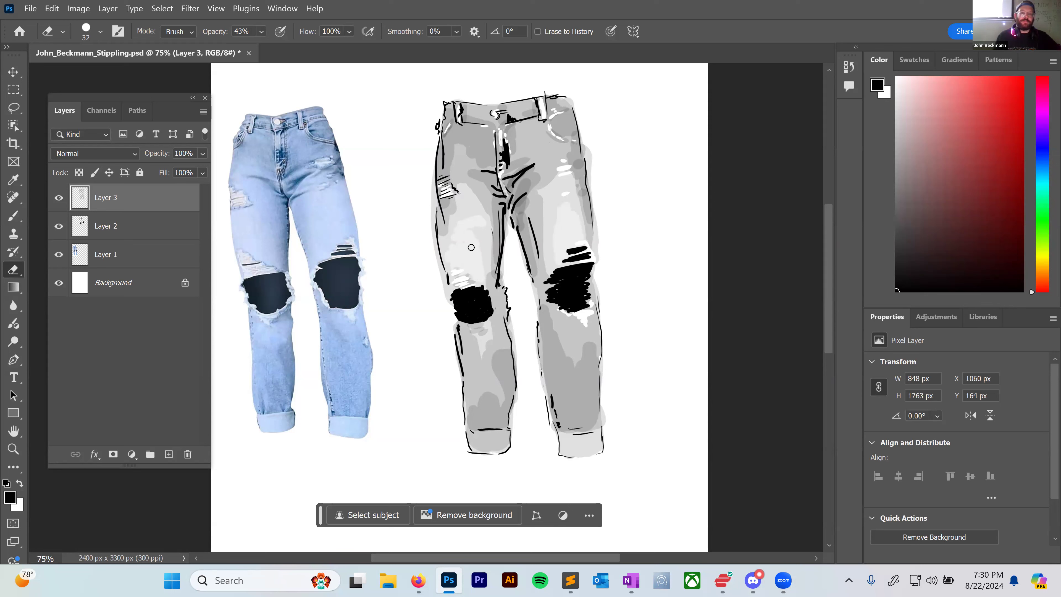
pyautogui.hotkey('ctrl', 'z')
pyautogui.hotkey('ctrl', 'z')
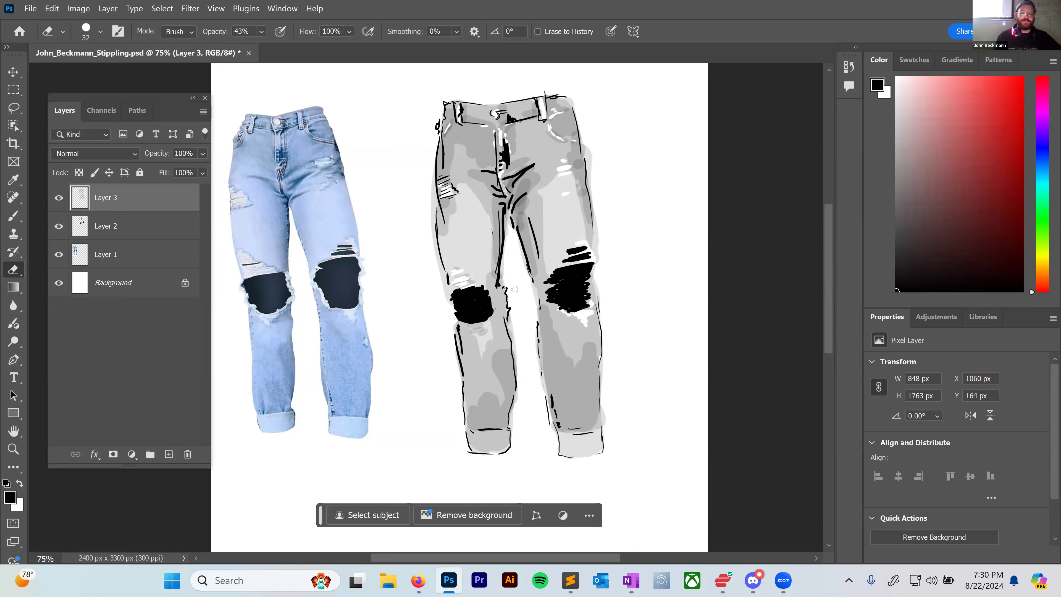
# Lighten the grey wash along the lower right leg's edges and on both rolled cuffs with the eraser.
pyautogui.moveTo(546, 367); pyautogui.dragTo(548, 401)
pyautogui.click(597, 356)
pyautogui.moveTo(478, 437); pyautogui.dragTo(500, 436)
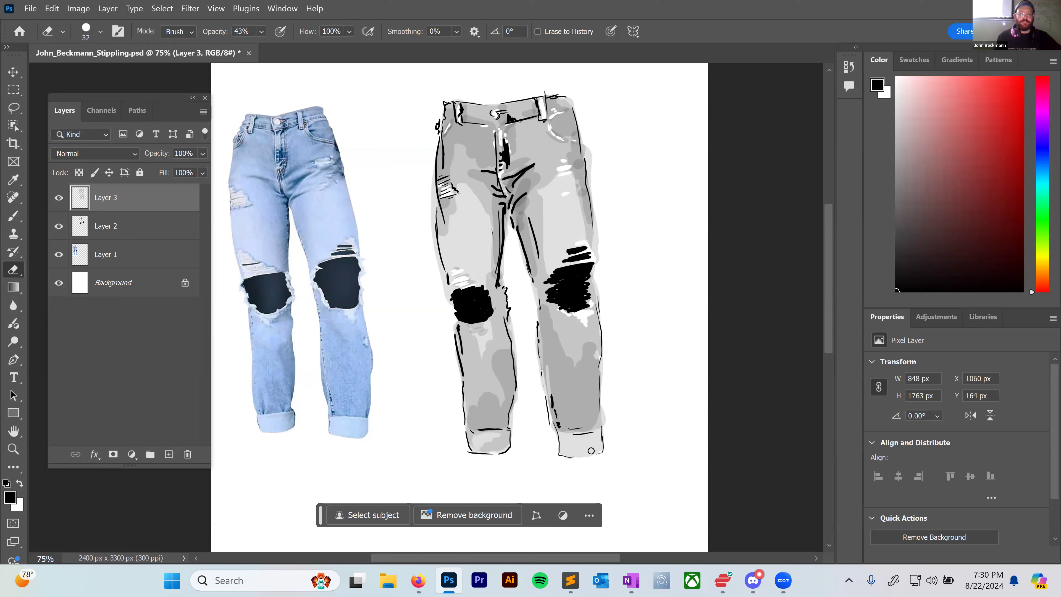
pyautogui.moveTo(569, 440); pyautogui.dragTo(573, 448)
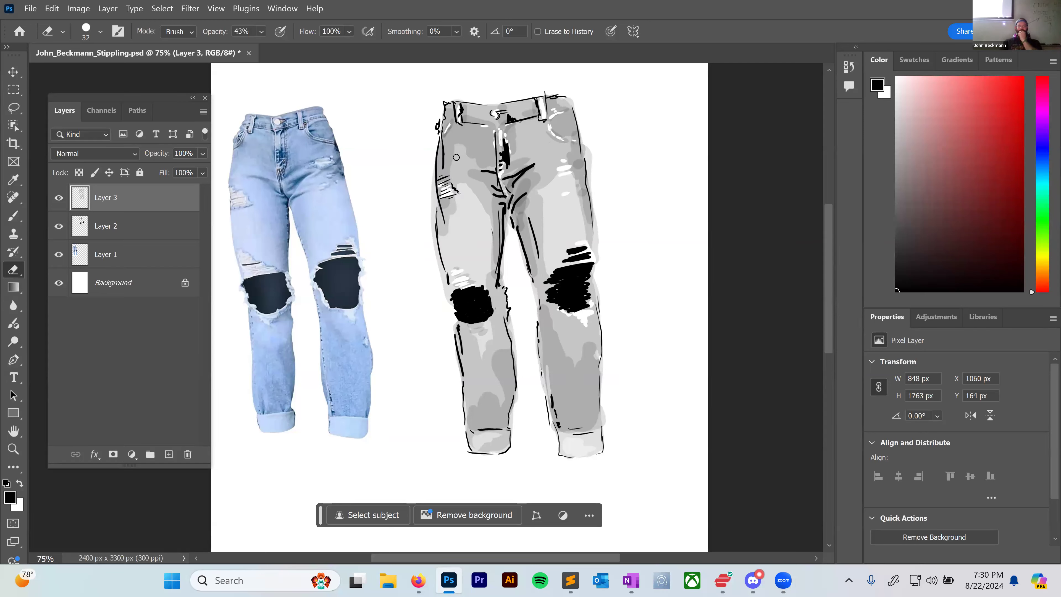
# Set the eraser's opacity to 25% and soften the grey tones on both thighs, around the crotch folds and below the waistband.
pyautogui.moveTo(261, 31); pyautogui.dragTo(257, 46)
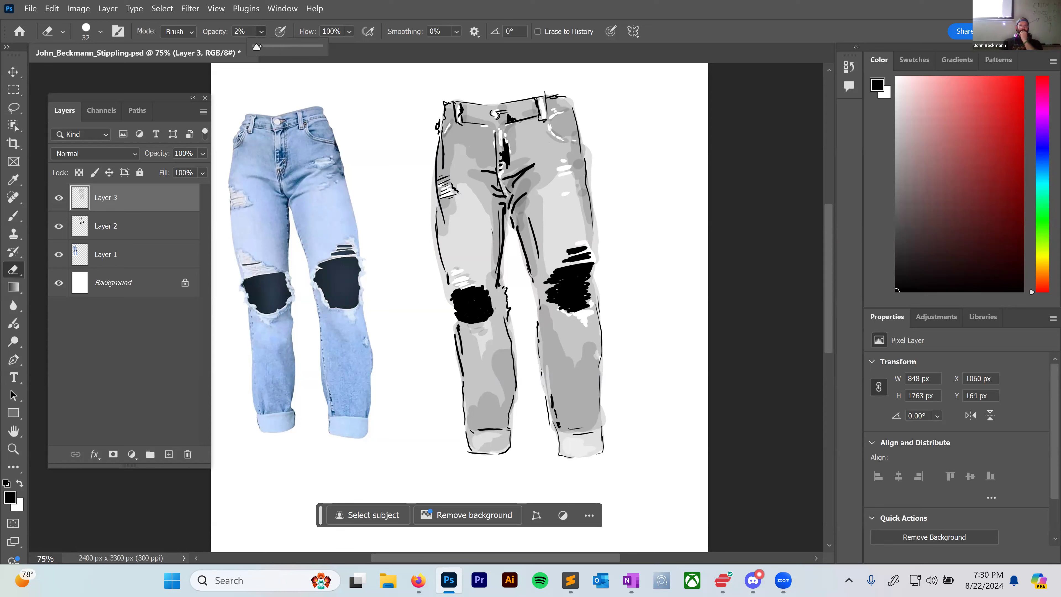
pyautogui.click(462, 165)
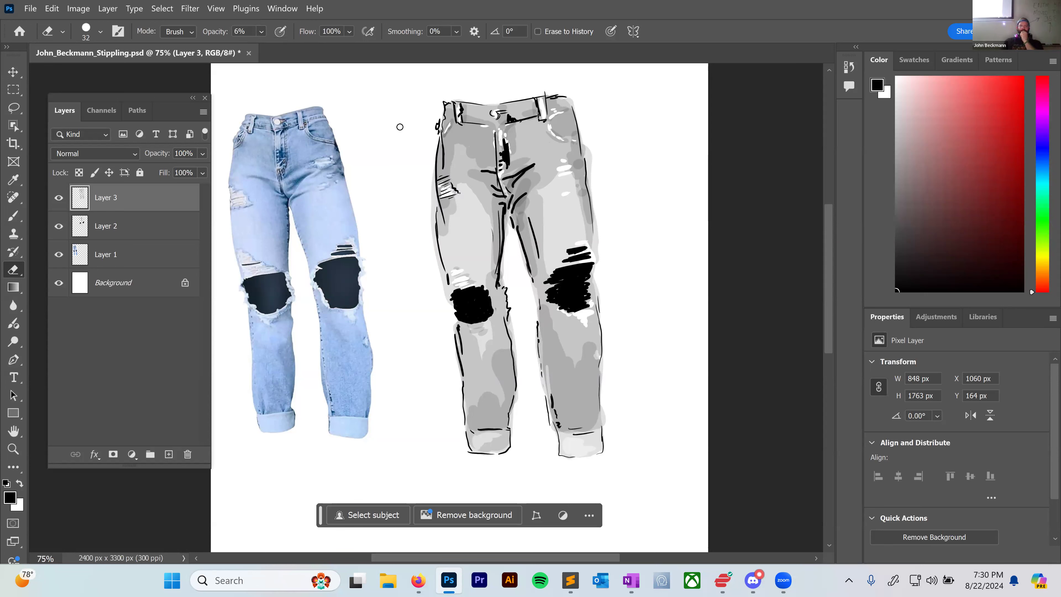
pyautogui.click(263, 32)
pyautogui.moveTo(276, 45); pyautogui.dragTo(280, 48)
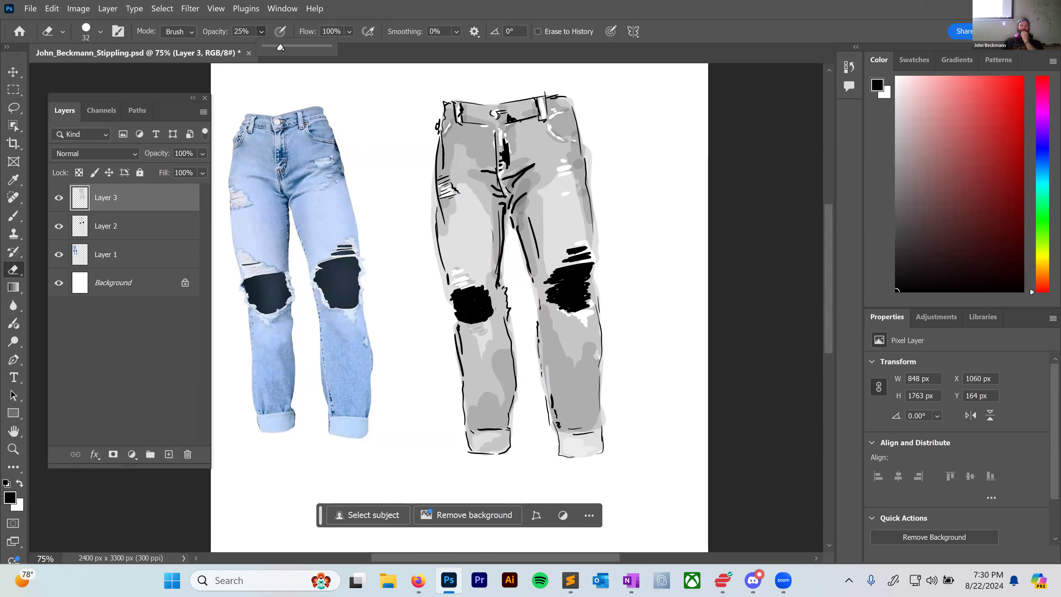
pyautogui.click(461, 164)
pyautogui.moveTo(458, 172)
pyautogui.mouseDown()
pyautogui.moveTo(479, 236)
pyautogui.moveTo(464, 230)
pyautogui.moveTo(455, 248)
pyautogui.moveTo(452, 234)
pyautogui.moveTo(476, 246)
pyautogui.mouseUp()
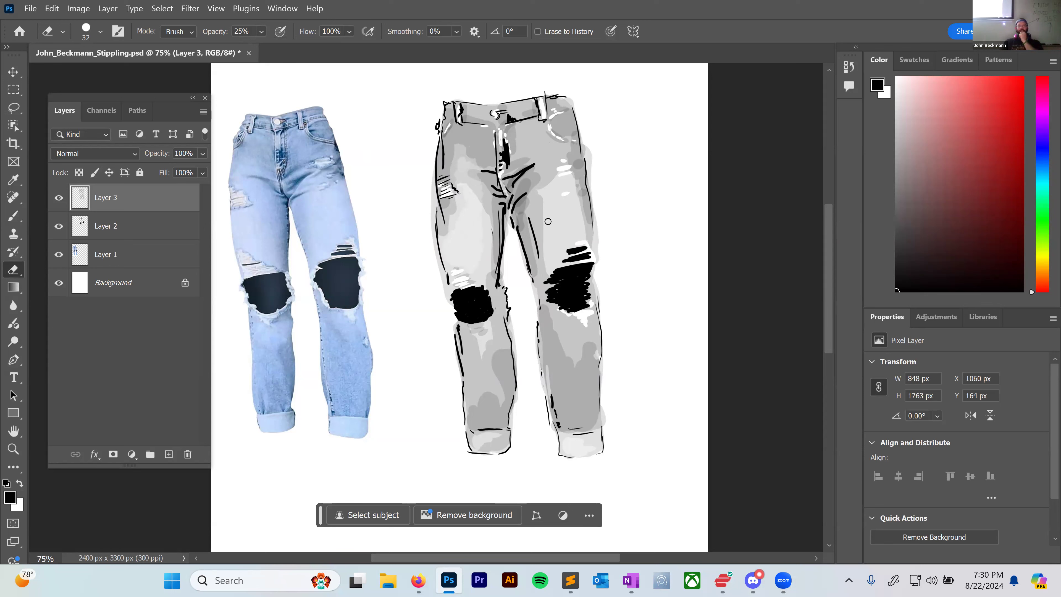
pyautogui.moveTo(514, 170); pyautogui.dragTo(561, 163)
pyautogui.moveTo(521, 195)
pyautogui.mouseDown()
pyautogui.moveTo(523, 249)
pyautogui.moveTo(551, 173)
pyautogui.moveTo(545, 226)
pyautogui.moveTo(564, 214)
pyautogui.moveTo(555, 241)
pyautogui.mouseUp()
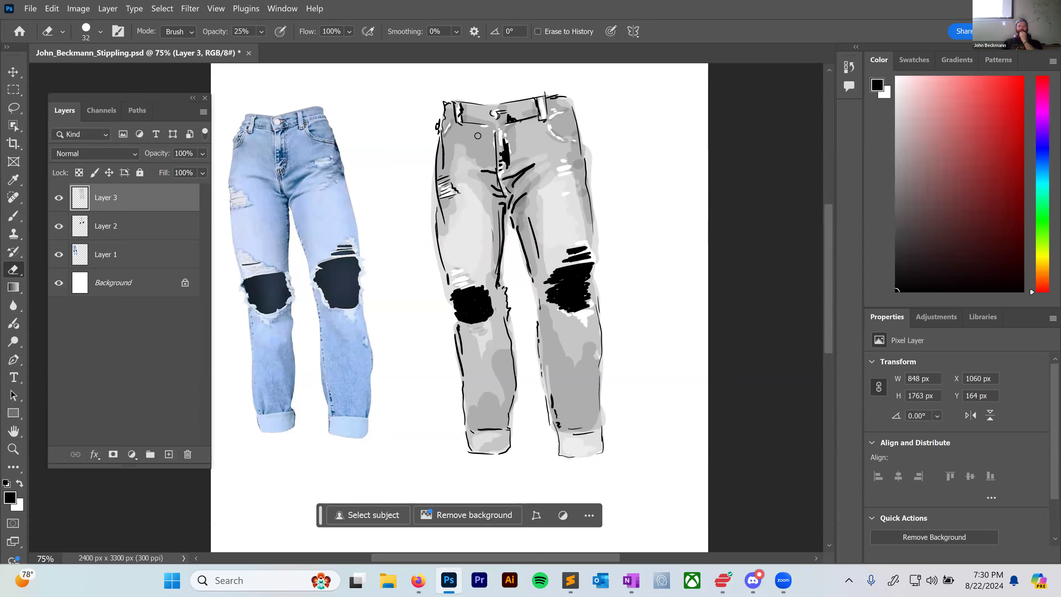
pyautogui.moveTo(480, 132)
pyautogui.mouseDown()
pyautogui.moveTo(467, 132)
pyautogui.moveTo(474, 145)
pyautogui.moveTo(487, 134)
pyautogui.mouseUp()
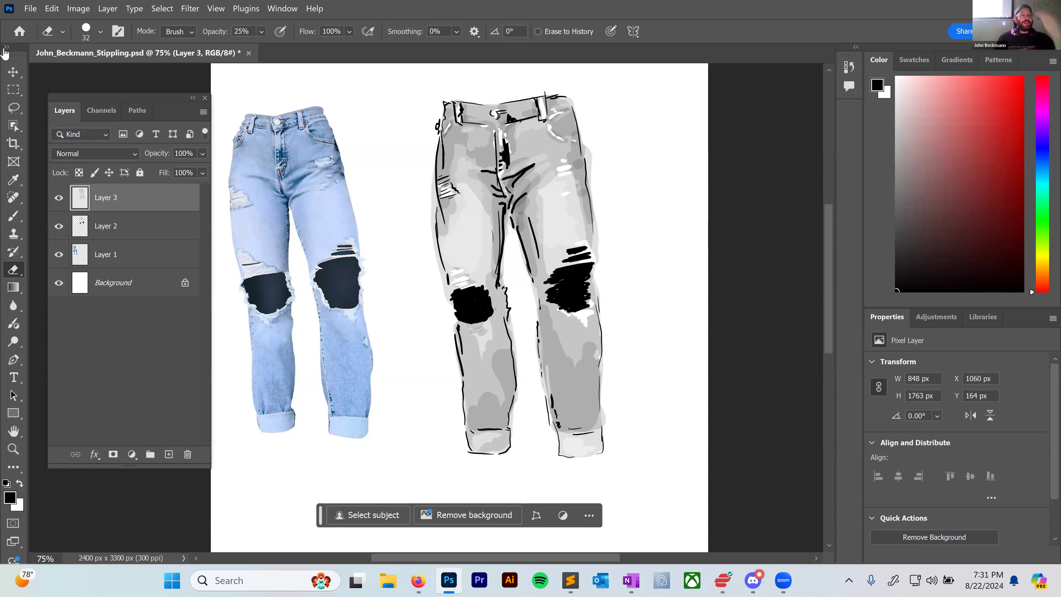
# Save the drawing as a new Photoshop file on the Desktop, replacing the Stippling ending of the file name with GreyWash.
pyautogui.click(30, 9)
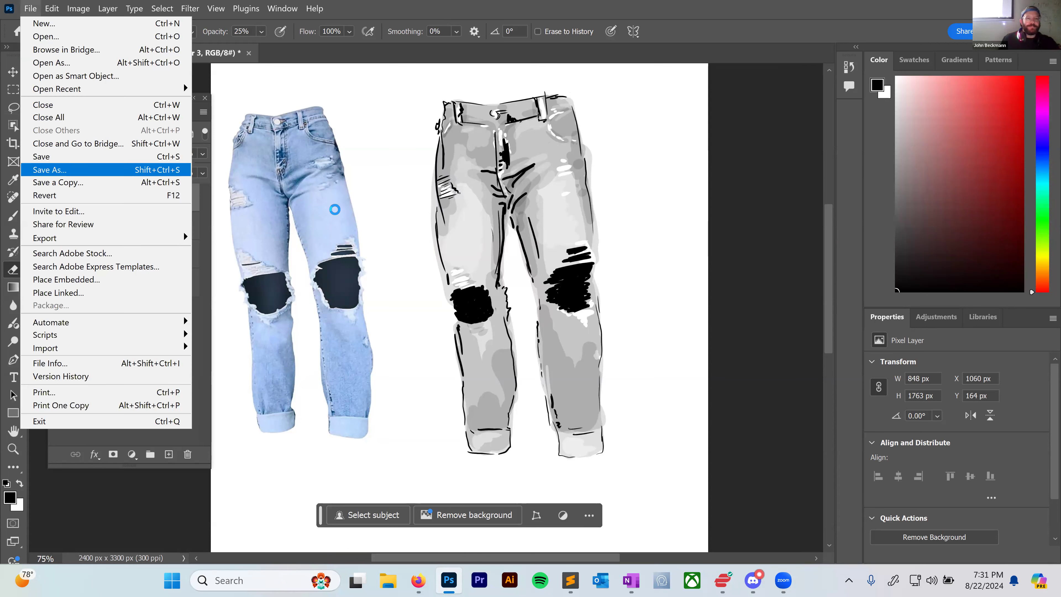
pyautogui.click(68, 170)
pyautogui.click(158, 246)
pyautogui.moveTo(159, 246); pyautogui.dragTo(190, 246)
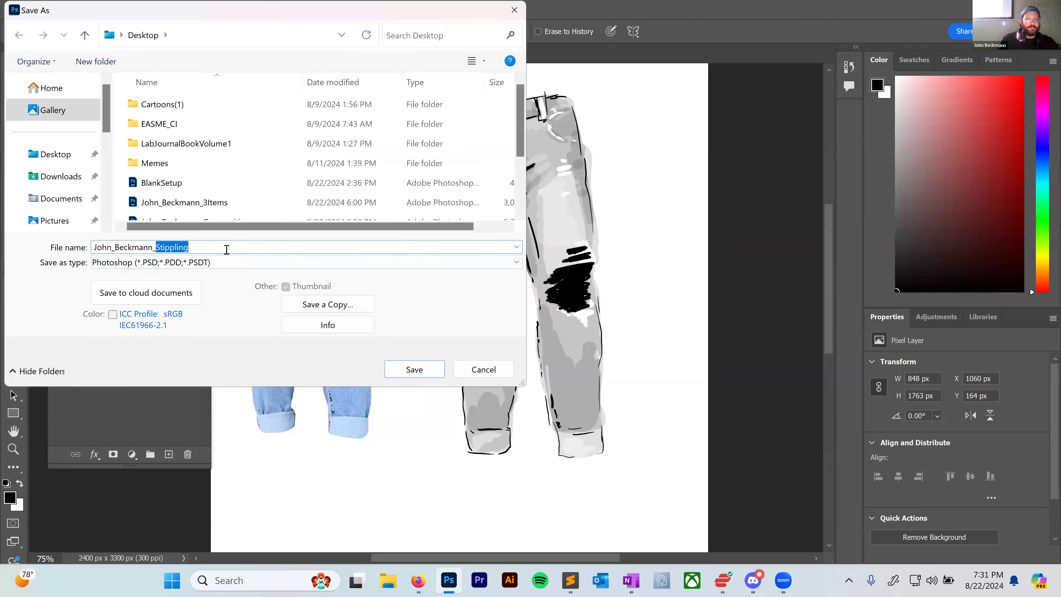
pyautogui.write('GreyWash')
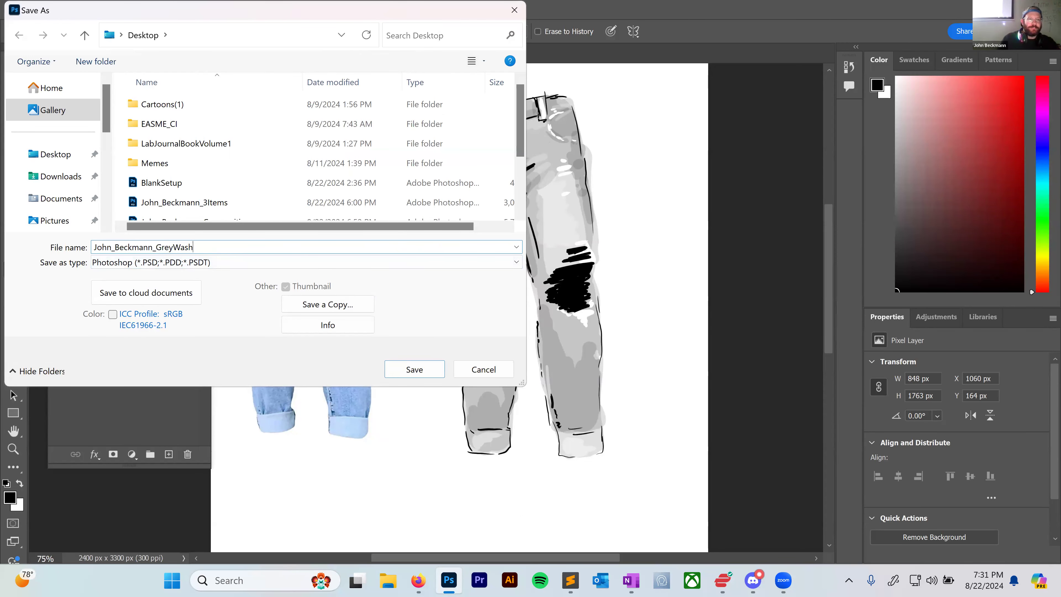
pyautogui.click(415, 369)
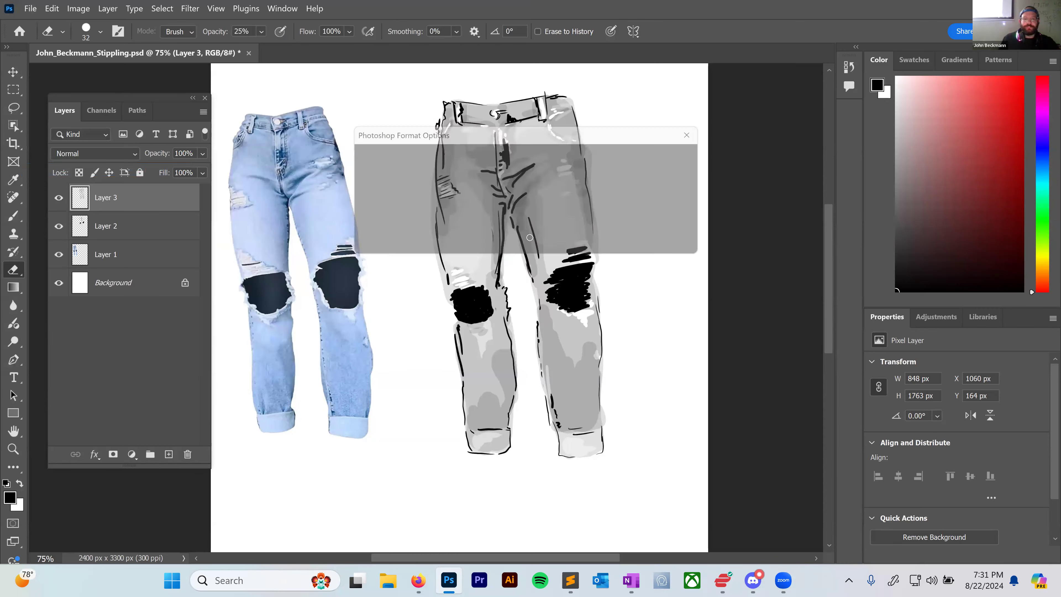
pyautogui.click(693, 154)
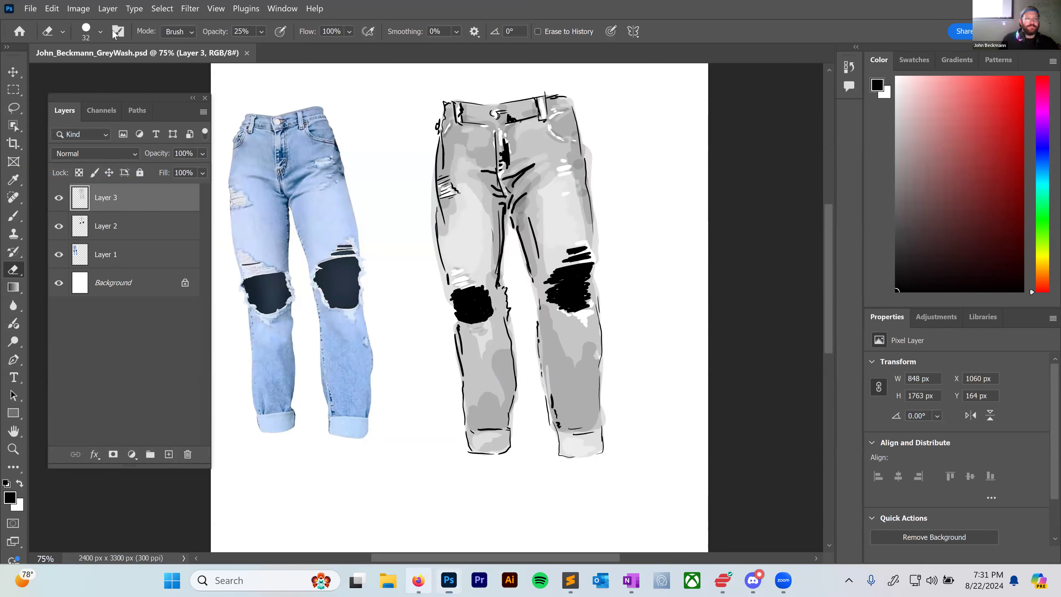
# Switch to Box in the browser, upload the new GreyWash Photoshop file into Day1's GreyWash folder, and reload the page.
pyautogui.hotkey('alt', 'Tab')
pyautogui.click(248, 355)
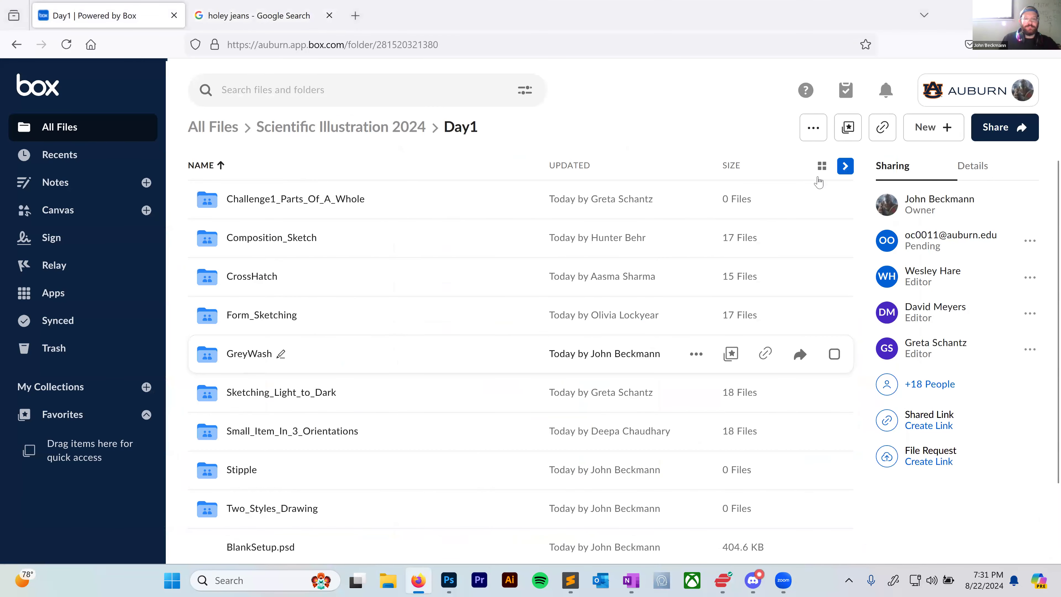
pyautogui.click(926, 128)
pyautogui.click(830, 176)
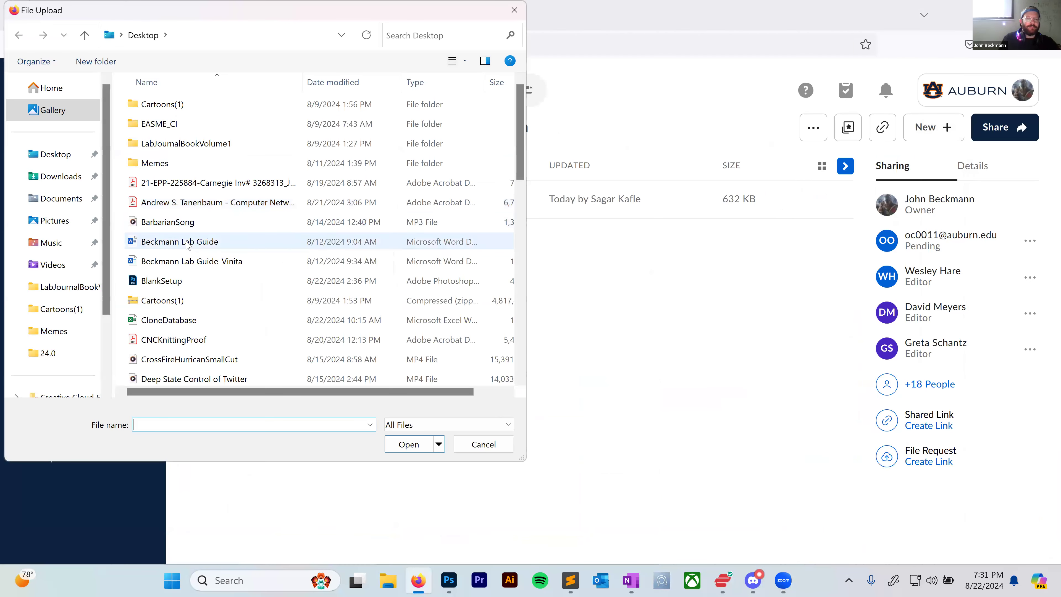
pyautogui.scroll(-2, 186, 247)
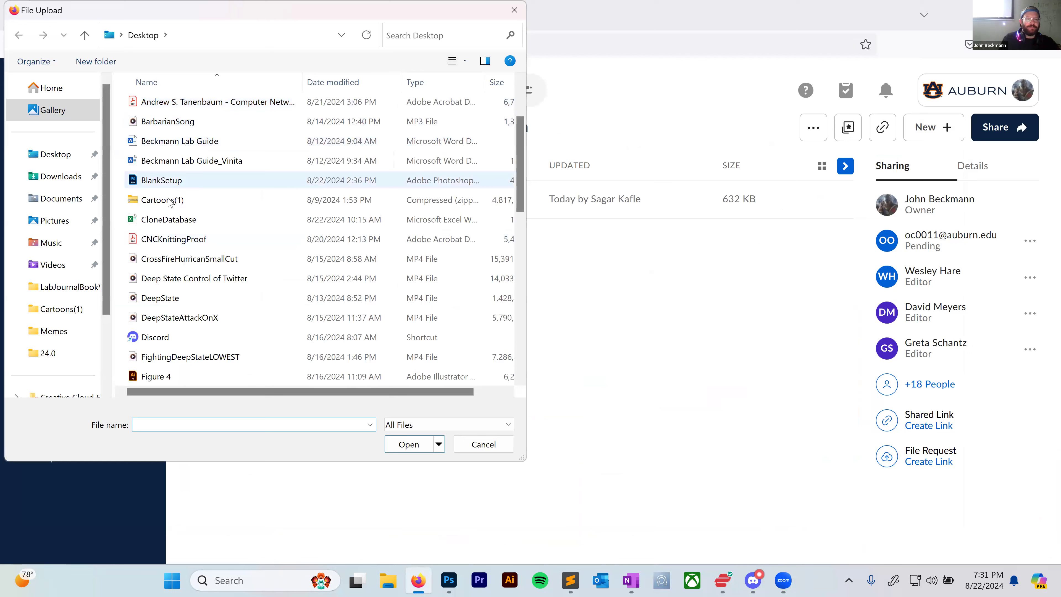
pyautogui.scroll(-6, 179, 201)
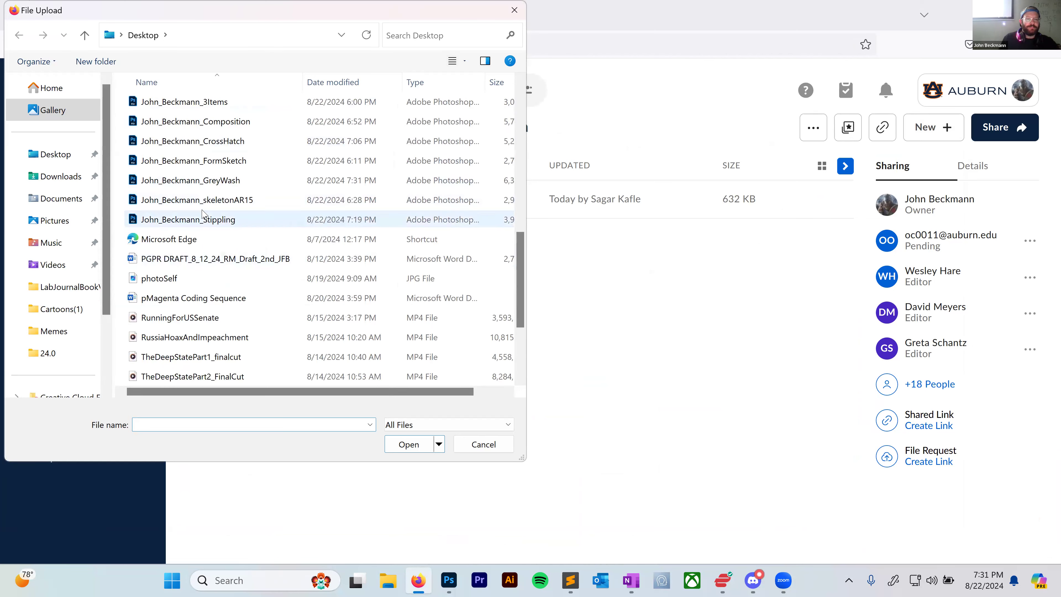
pyautogui.doubleClick(200, 183)
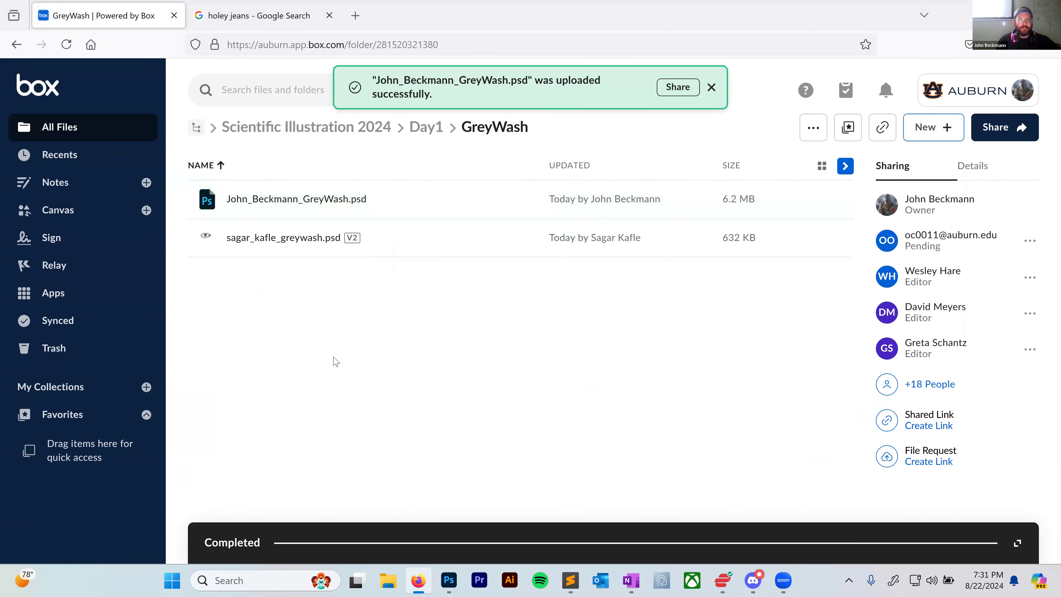
pyautogui.click(67, 44)
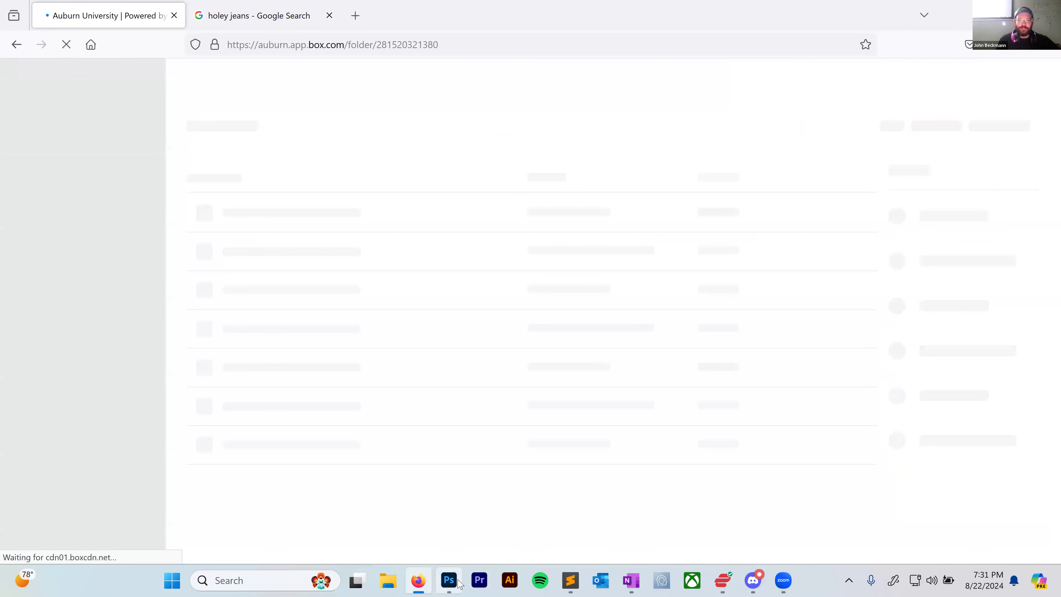
# Switch back to Photoshop and brush a light grey test patch at 12% opacity on the blank area below the jeans.
pyautogui.click(455, 581)
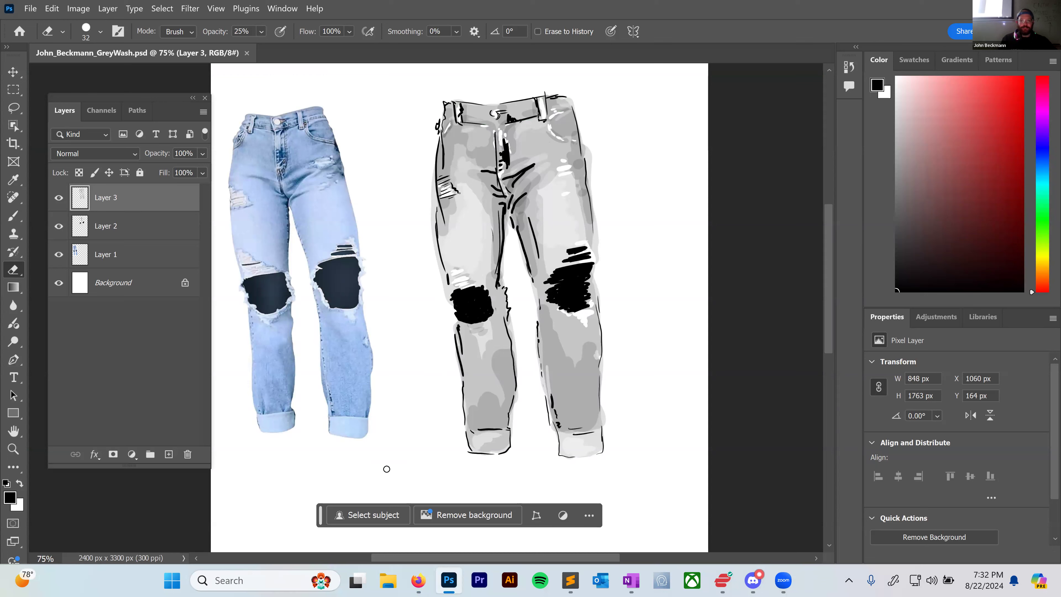
pyautogui.press('b')
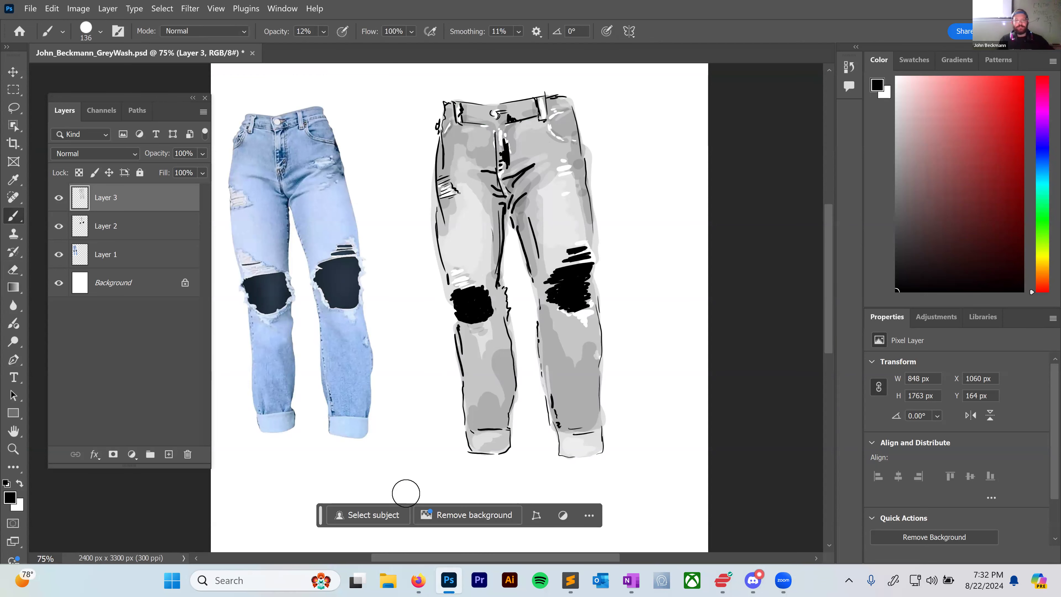
pyautogui.moveTo(400, 502)
pyautogui.mouseDown()
pyautogui.moveTo(435, 467)
pyautogui.moveTo(421, 441)
pyautogui.mouseUp()
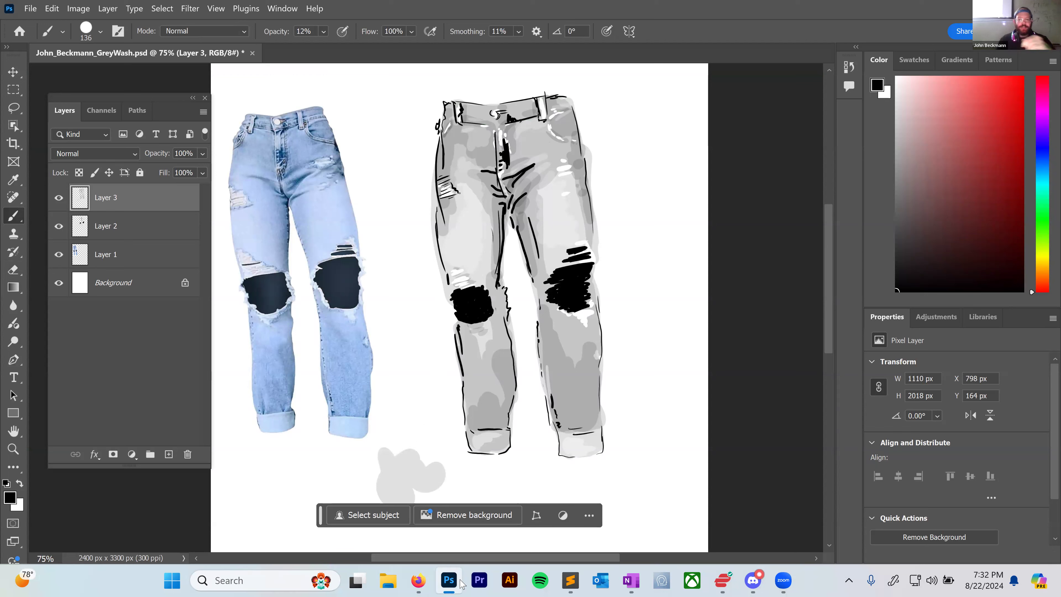
# Switch to the OneNote lesson notes and draw an empty black checkbox beside the heading "ix. The revision process".
pyautogui.click(630, 580)
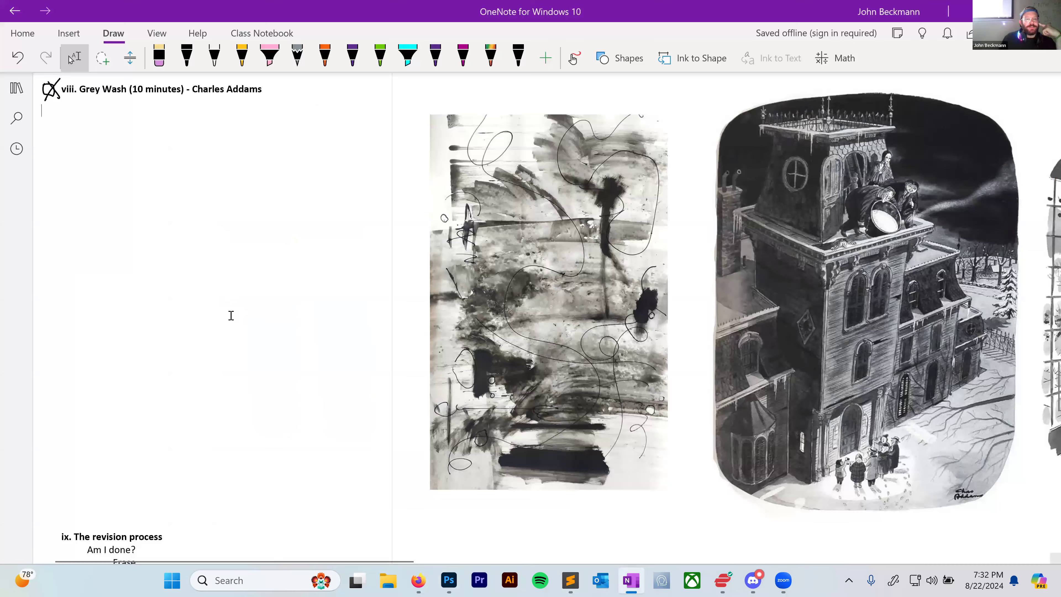
pyautogui.scroll(-10, 231, 314)
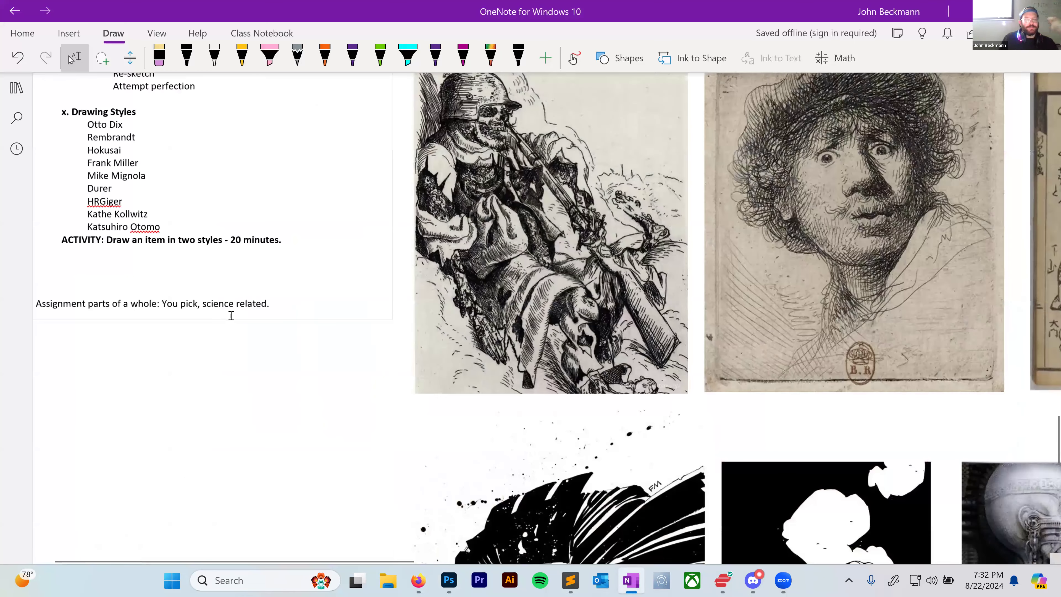
pyautogui.scroll(3, 231, 316)
pyautogui.keyDown('ctrl'); pyautogui.scroll(-1, 231, 315); pyautogui.keyUp('ctrl')
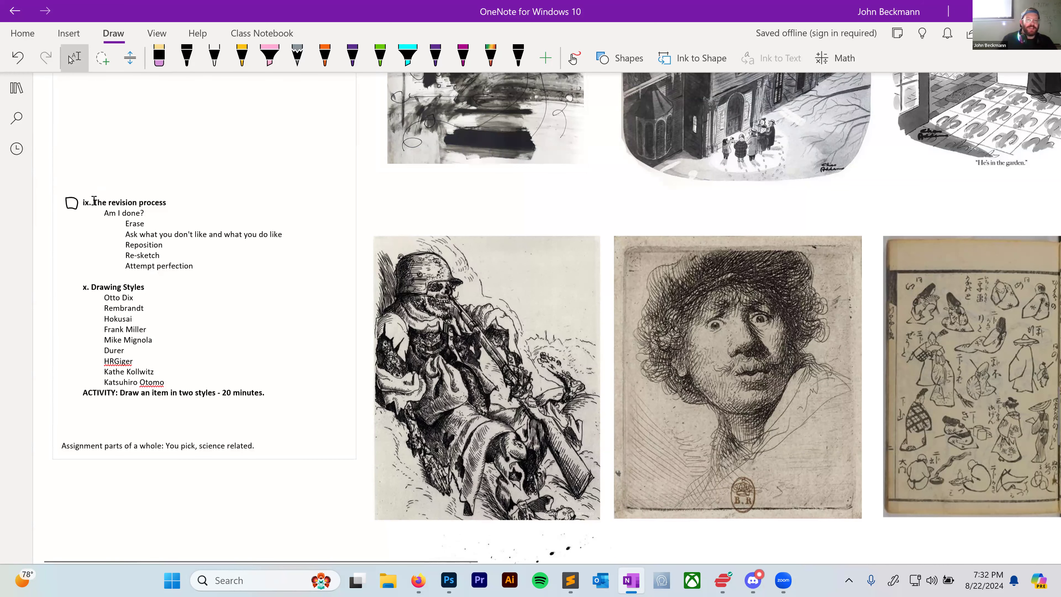
pyautogui.scroll(3, 159, 180)
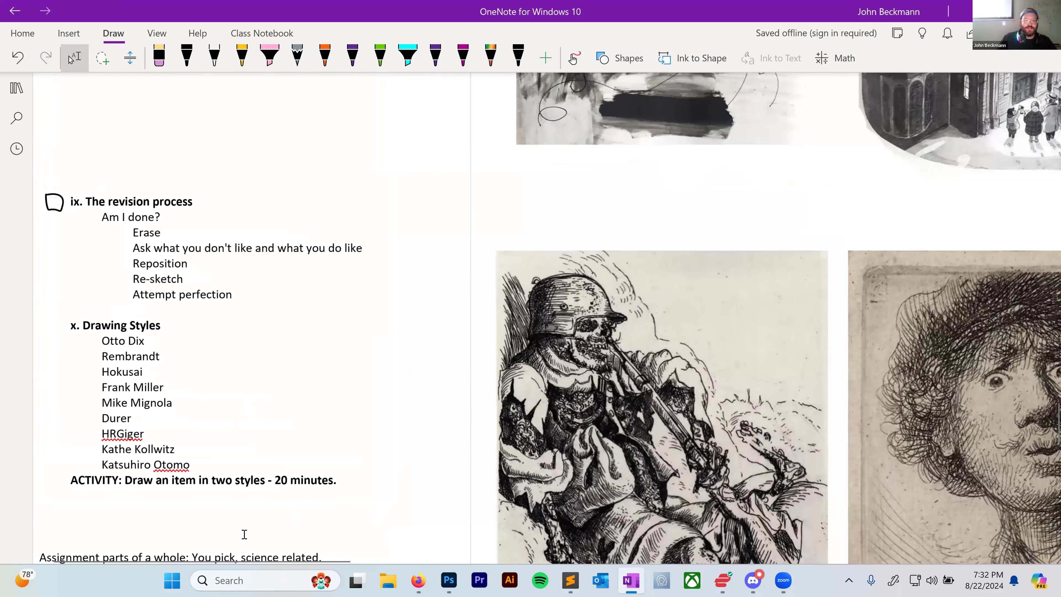
pyautogui.hscroll(-1, 240, 539)
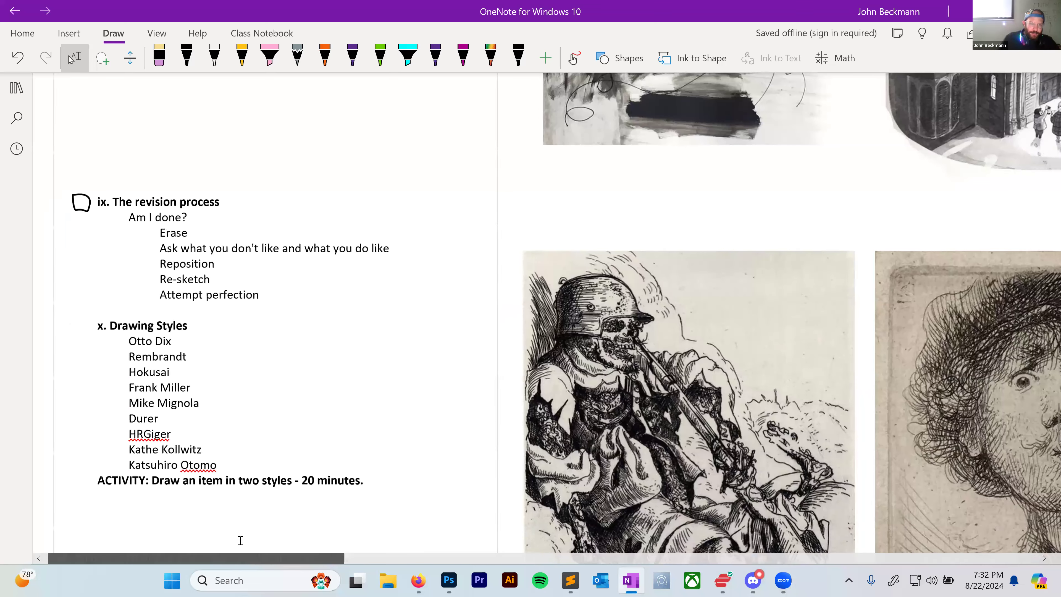
pyautogui.moveTo(240, 540); pyautogui.dragTo(236, 538)
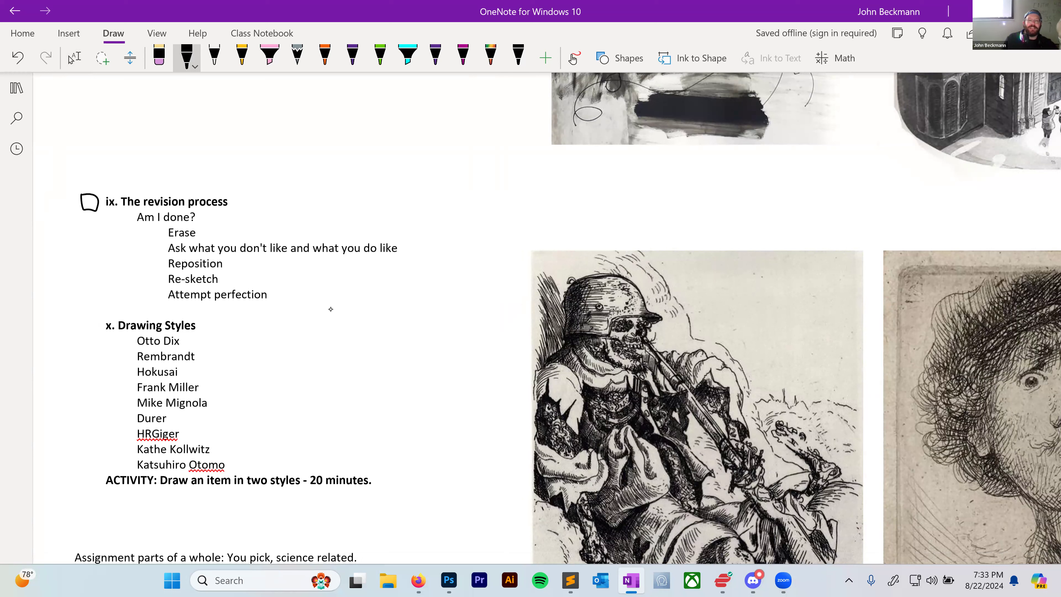
# Sketch a black page frame filled with scribbles above the revision notes, and bracket its upper and lower portions alongside.
pyautogui.moveTo(310, 194)
pyautogui.mouseDown()
pyautogui.moveTo(381, 106)
pyautogui.moveTo(339, 202)
pyautogui.moveTo(323, 204)
pyautogui.mouseUp()
pyautogui.moveTo(320, 128)
pyautogui.mouseDown()
pyautogui.moveTo(329, 136)
pyautogui.moveTo(334, 121)
pyautogui.mouseUp()
pyautogui.moveTo(347, 121)
pyautogui.mouseDown()
pyautogui.moveTo(363, 161)
pyautogui.moveTo(335, 184)
pyautogui.mouseUp()
pyautogui.moveTo(343, 184); pyautogui.dragTo(375, 189)
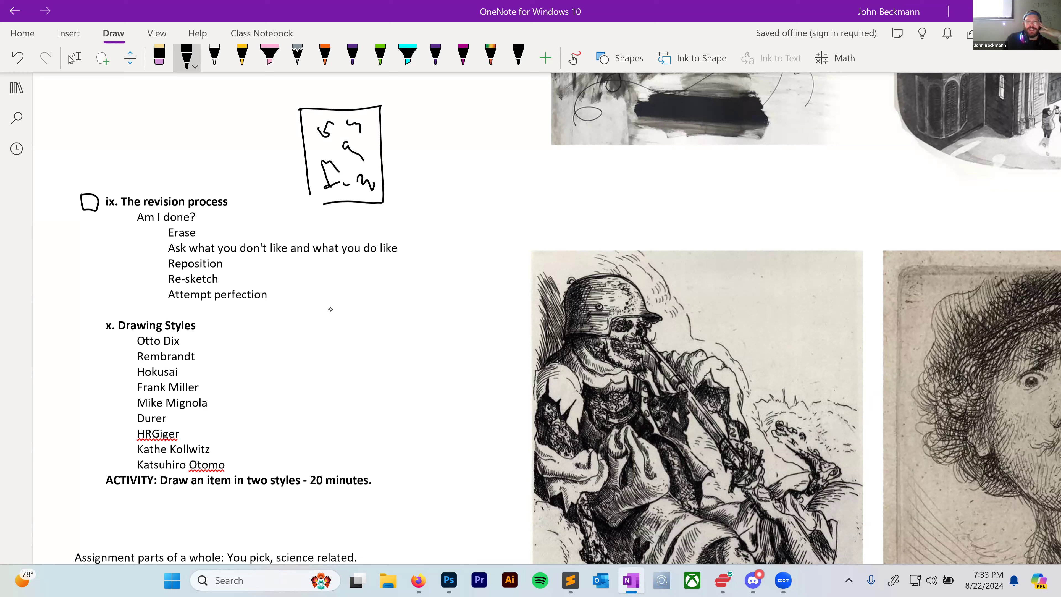
pyautogui.moveTo(316, 149)
pyautogui.mouseDown()
pyautogui.moveTo(370, 196)
pyautogui.moveTo(354, 203)
pyautogui.mouseUp()
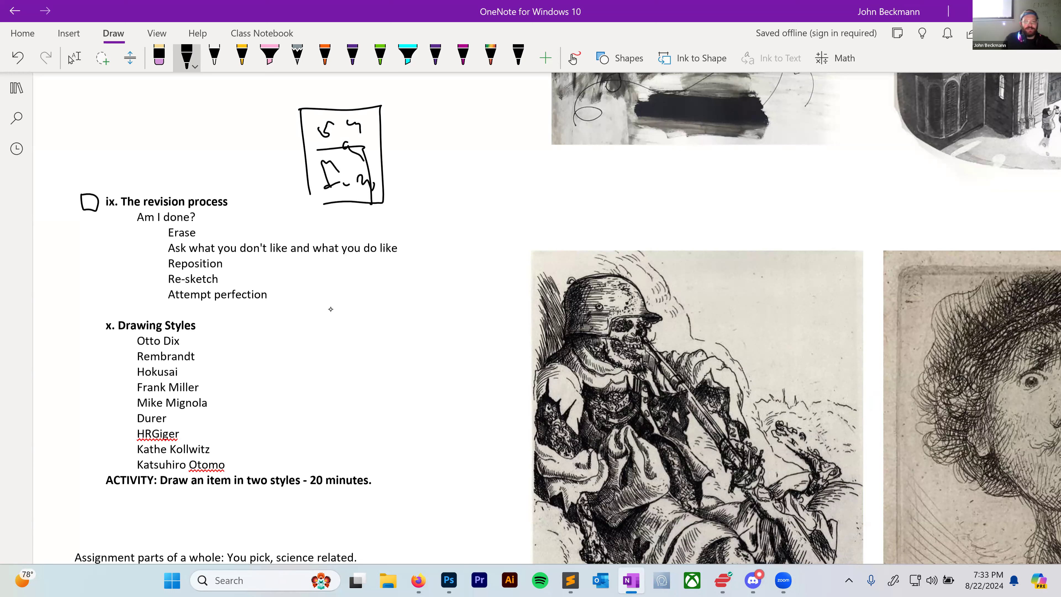
pyautogui.hotkey('ctrl', 'z')
pyautogui.moveTo(389, 148)
pyautogui.mouseDown()
pyautogui.moveTo(396, 204)
pyautogui.moveTo(402, 136)
pyautogui.moveTo(392, 108)
pyautogui.mouseUp()
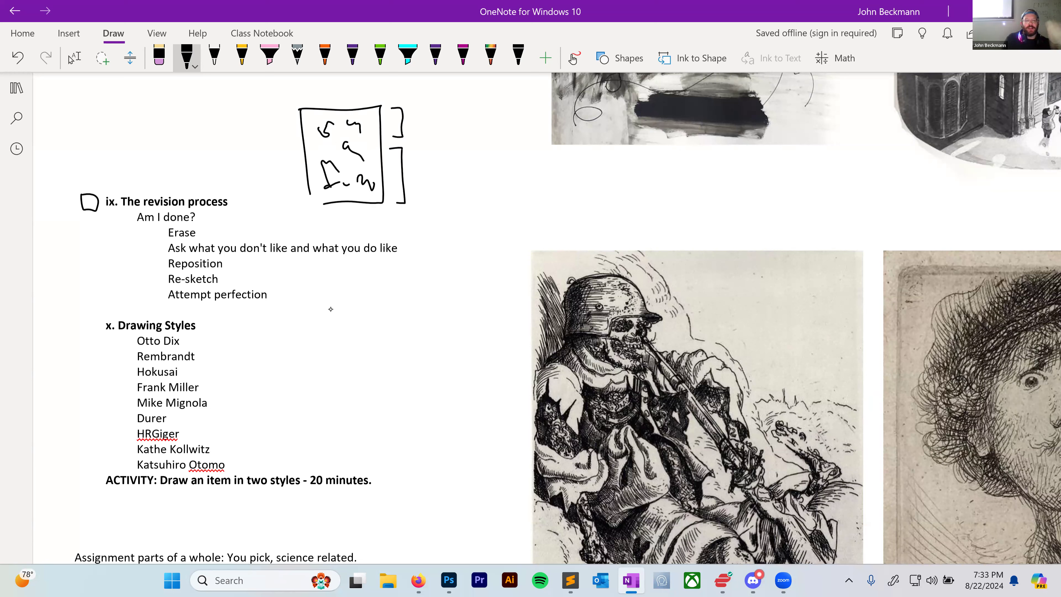
# Erase the two uppermost scribbles in the page sketch and redraw that area with small orange marks.
pyautogui.click(75, 58)
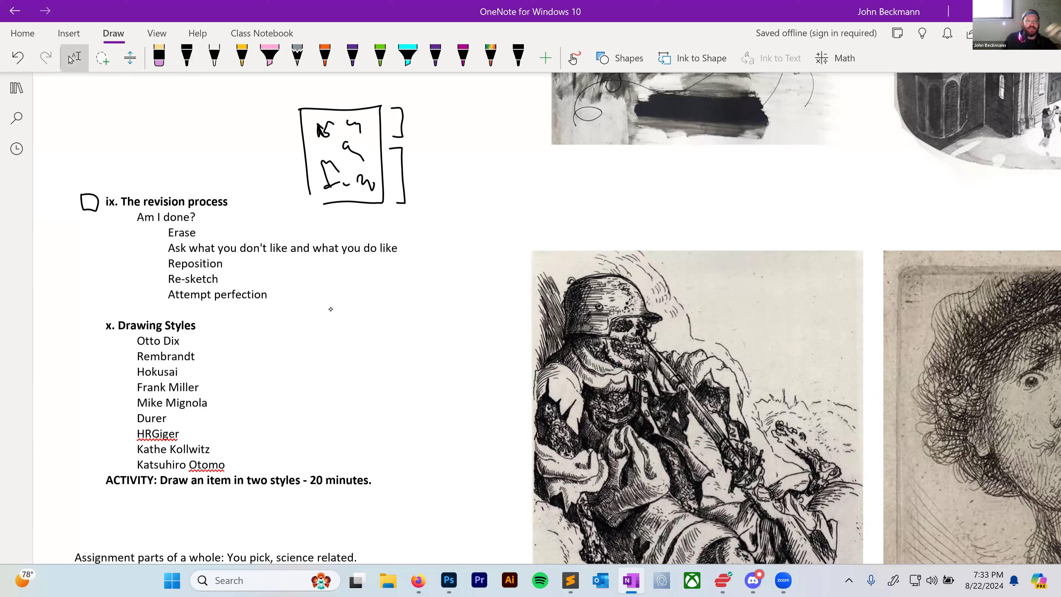
pyautogui.click(159, 56)
pyautogui.moveTo(320, 127); pyautogui.dragTo(355, 125)
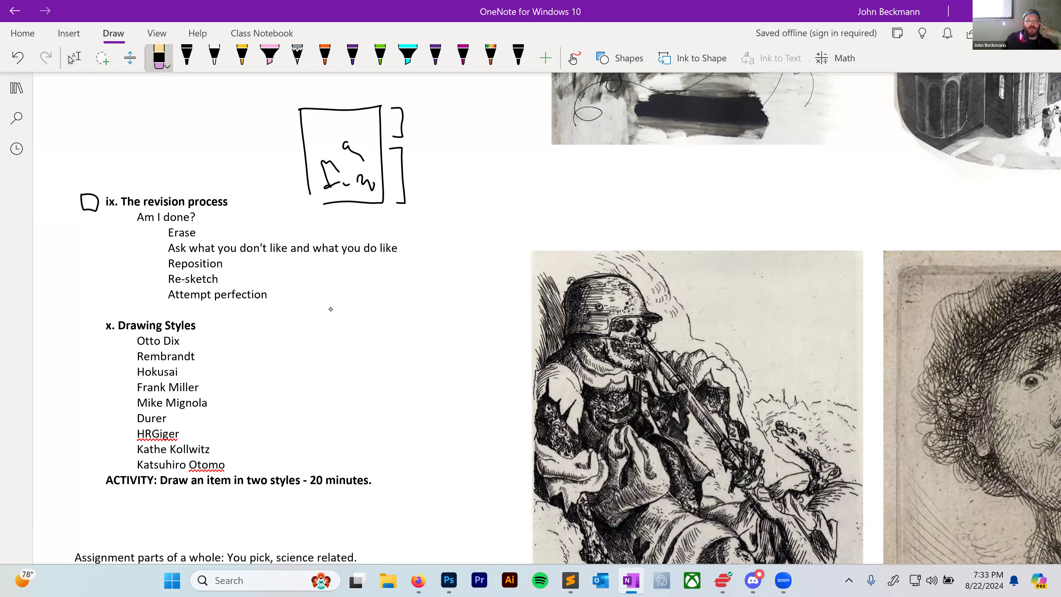
pyautogui.click(241, 57)
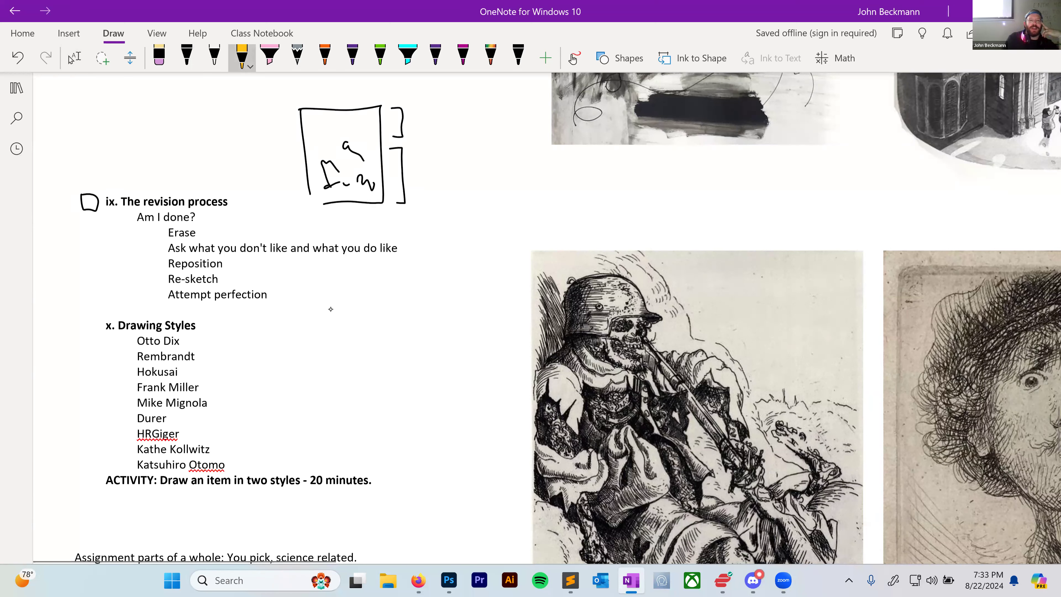
pyautogui.moveTo(316, 124)
pyautogui.mouseDown()
pyautogui.moveTo(364, 122)
pyautogui.moveTo(315, 131)
pyautogui.mouseUp()
pyautogui.click(159, 56)
pyautogui.click(325, 57)
pyautogui.moveTo(322, 116); pyautogui.dragTo(328, 124)
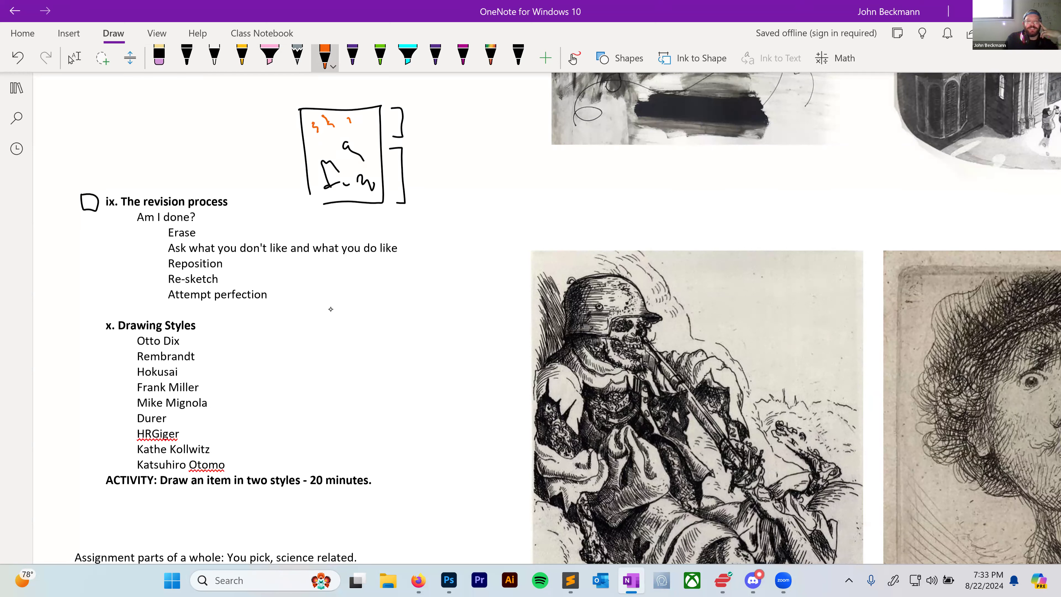
# Add an orange curved arrow and crossed boxes beside the brackets, and orange crossed checkboxes beside the Erase and "Ask what you don't like" items.
pyautogui.moveTo(417, 108)
pyautogui.mouseDown()
pyautogui.moveTo(435, 125)
pyautogui.moveTo(417, 129)
pyautogui.moveTo(467, 115)
pyautogui.mouseUp()
pyautogui.moveTo(444, 172); pyautogui.dragTo(447, 178)
pyautogui.moveTo(454, 113); pyautogui.dragTo(469, 132)
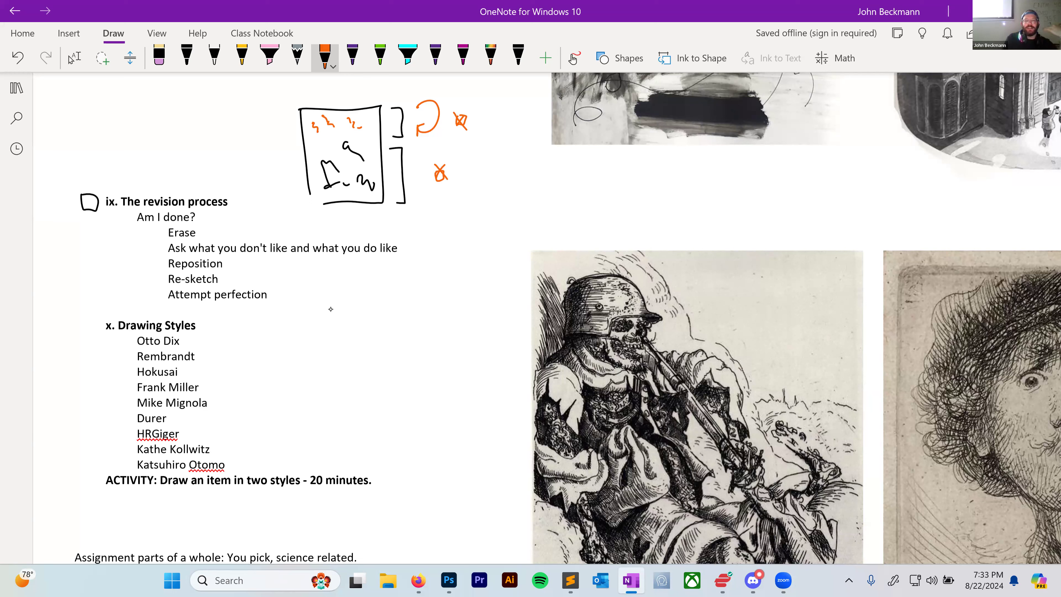
pyautogui.moveTo(153, 227)
pyautogui.mouseDown()
pyautogui.moveTo(162, 227)
pyautogui.moveTo(153, 245)
pyautogui.mouseUp()
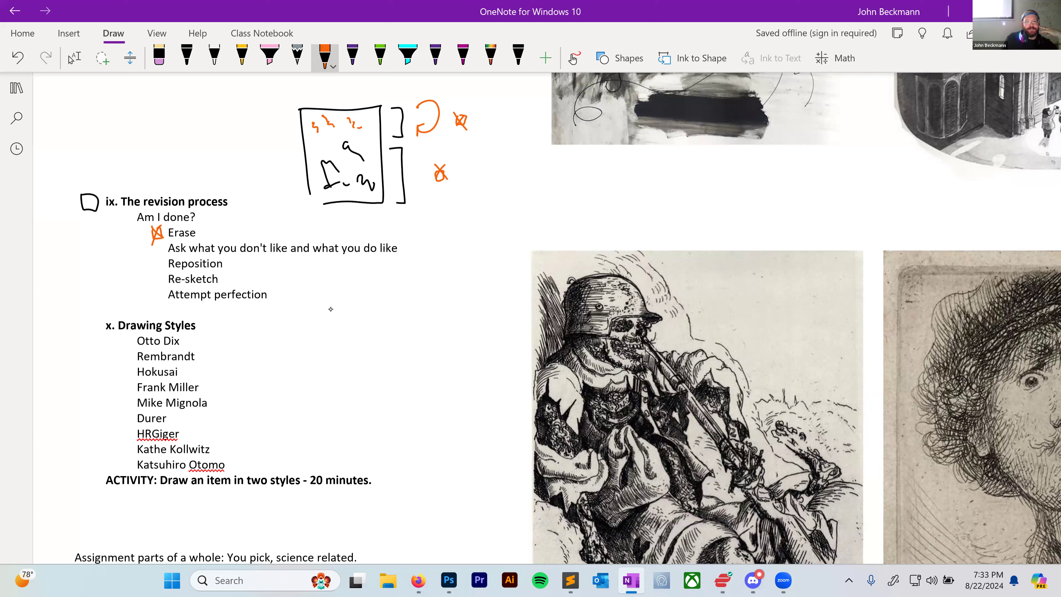
pyautogui.moveTo(159, 245)
pyautogui.mouseDown()
pyautogui.moveTo(153, 254)
pyautogui.moveTo(164, 254)
pyautogui.mouseUp()
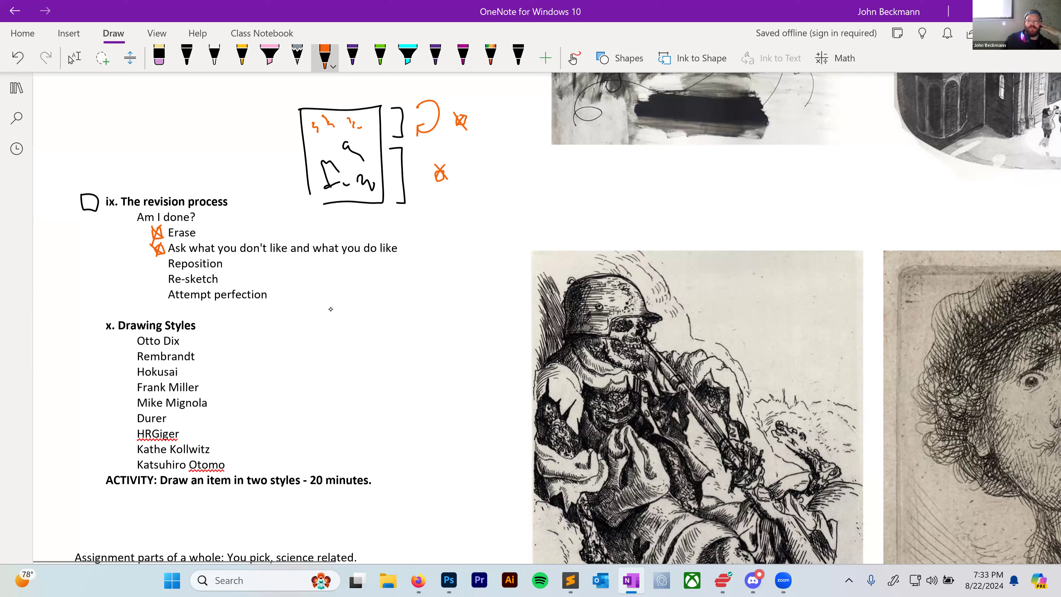
# Switch to Photoshop, lasso the right hip and waistband of the blue jeans photo on Layer 1, and move that piece below the cuffs.
pyautogui.click(448, 580)
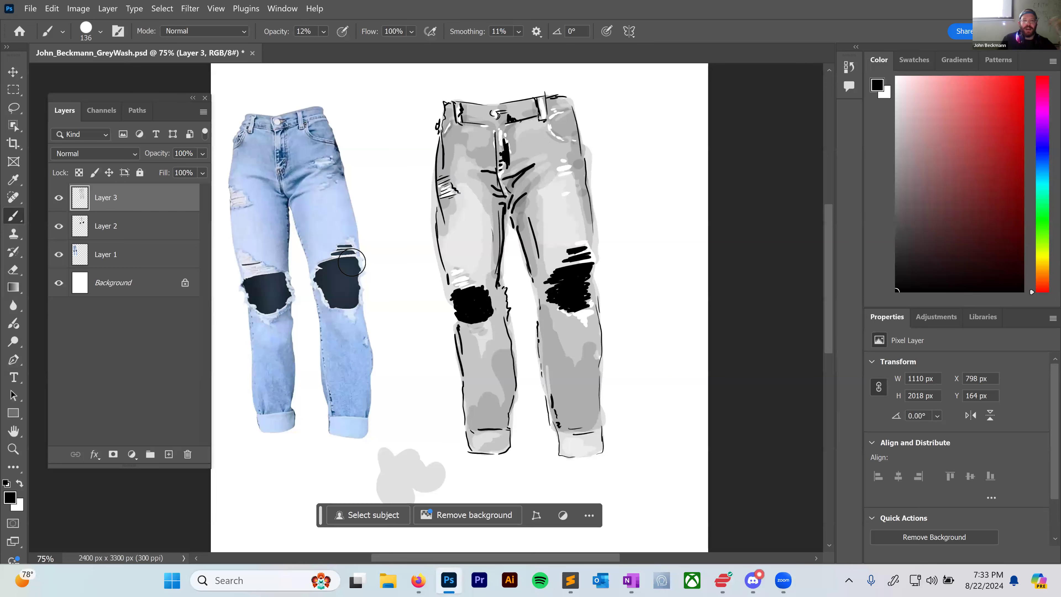
pyautogui.click(12, 108)
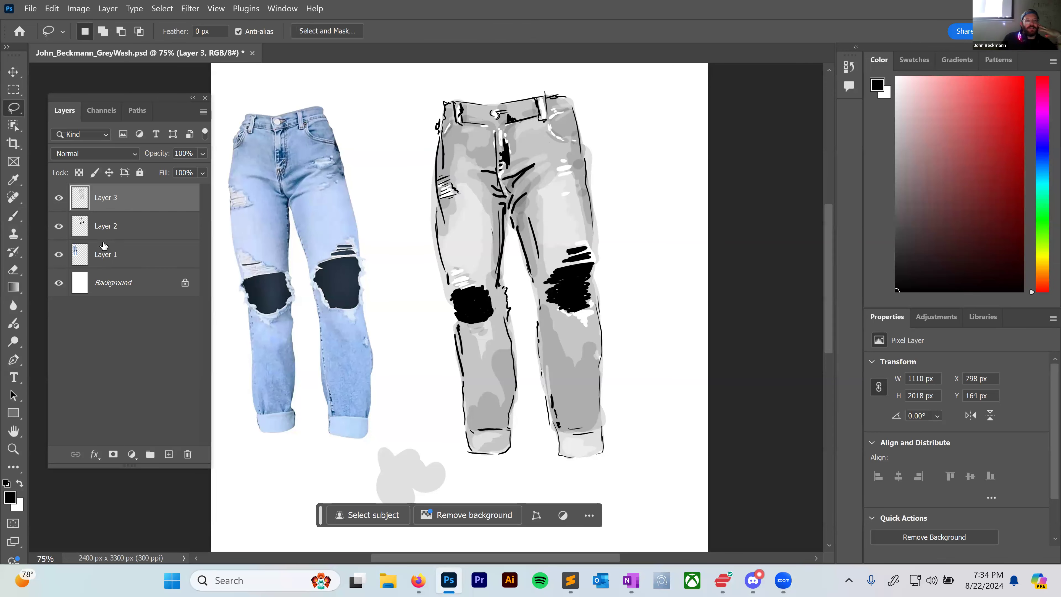
pyautogui.moveTo(315, 92)
pyautogui.mouseDown()
pyautogui.moveTo(278, 120)
pyautogui.moveTo(293, 155)
pyautogui.moveTo(336, 159)
pyautogui.moveTo(361, 114)
pyautogui.moveTo(320, 95)
pyautogui.mouseUp()
pyautogui.press('v')
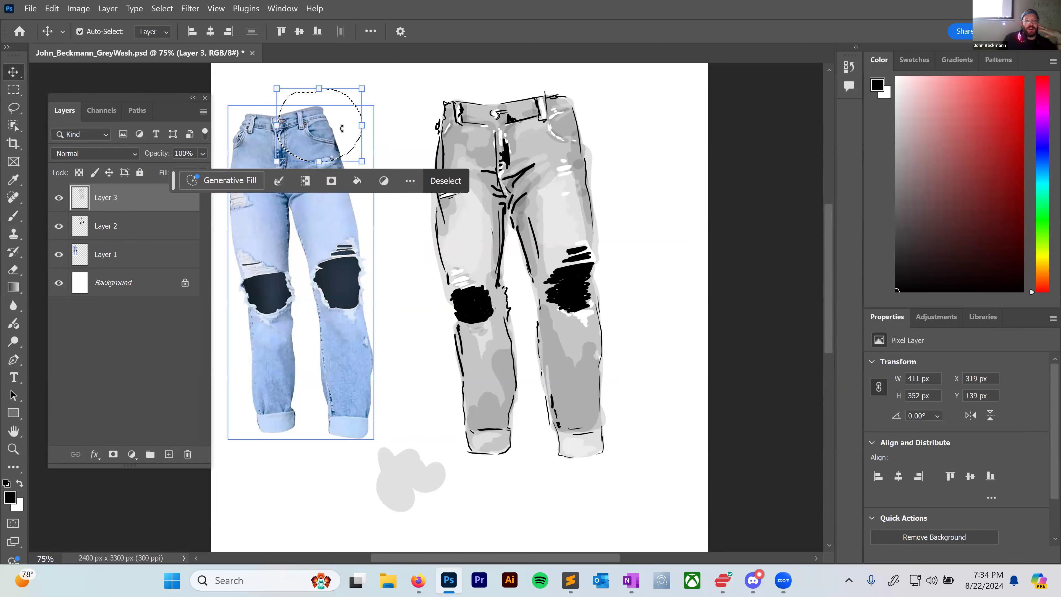
pyautogui.click(240, 118)
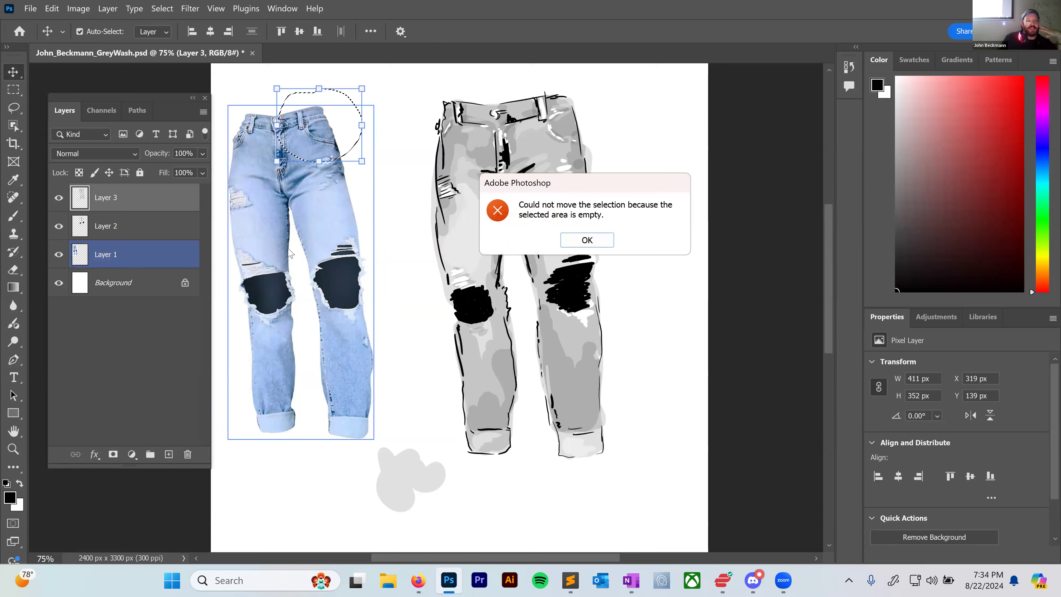
pyautogui.click(583, 242)
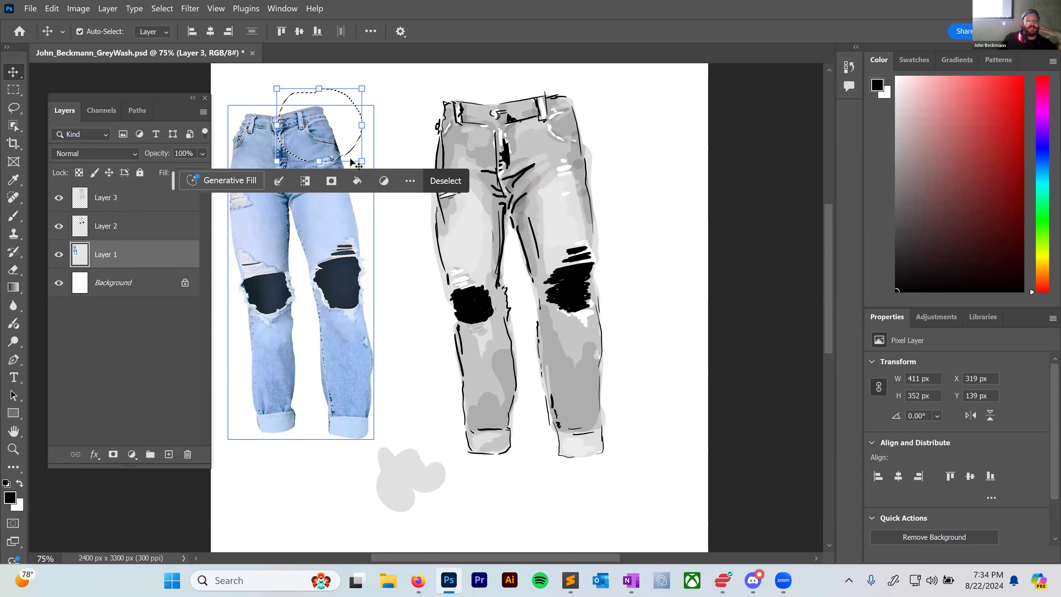
pyautogui.moveTo(325, 138); pyautogui.dragTo(324, 497)
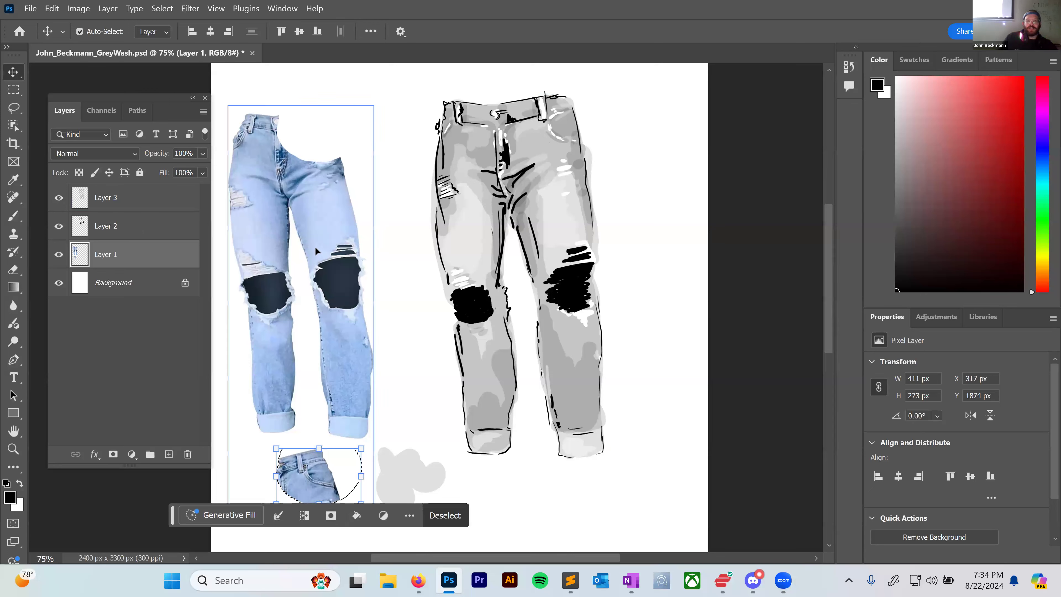
# Switch back to the OneNote notes and mark the Reposition item with an orange crossed checkbox.
pyautogui.click(625, 584)
pyautogui.press('Escape')
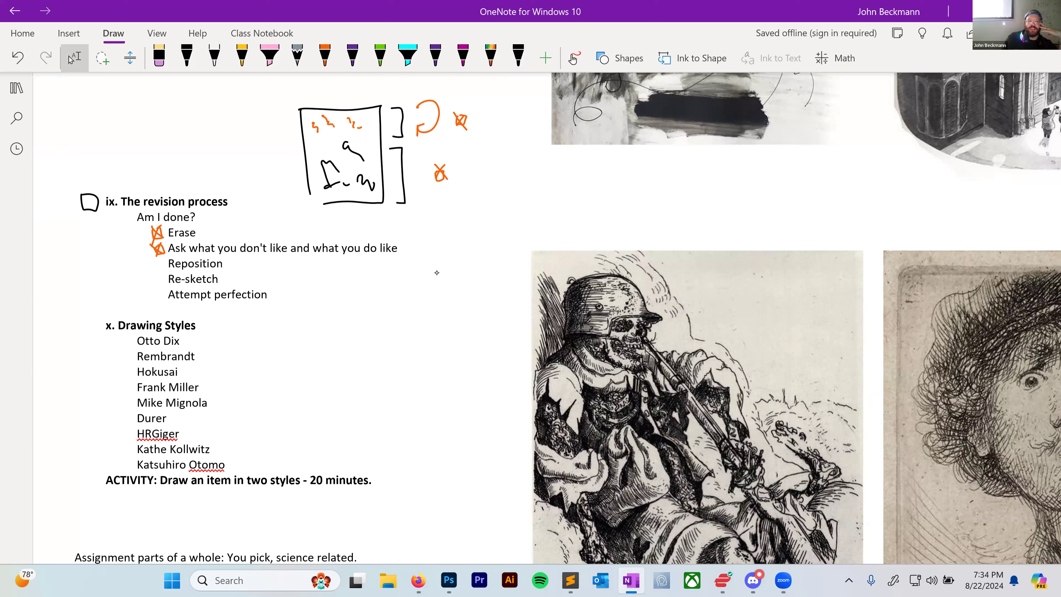
pyautogui.click(324, 56)
pyautogui.moveTo(157, 271)
pyautogui.mouseDown()
pyautogui.moveTo(166, 261)
pyautogui.moveTo(158, 274)
pyautogui.mouseUp()
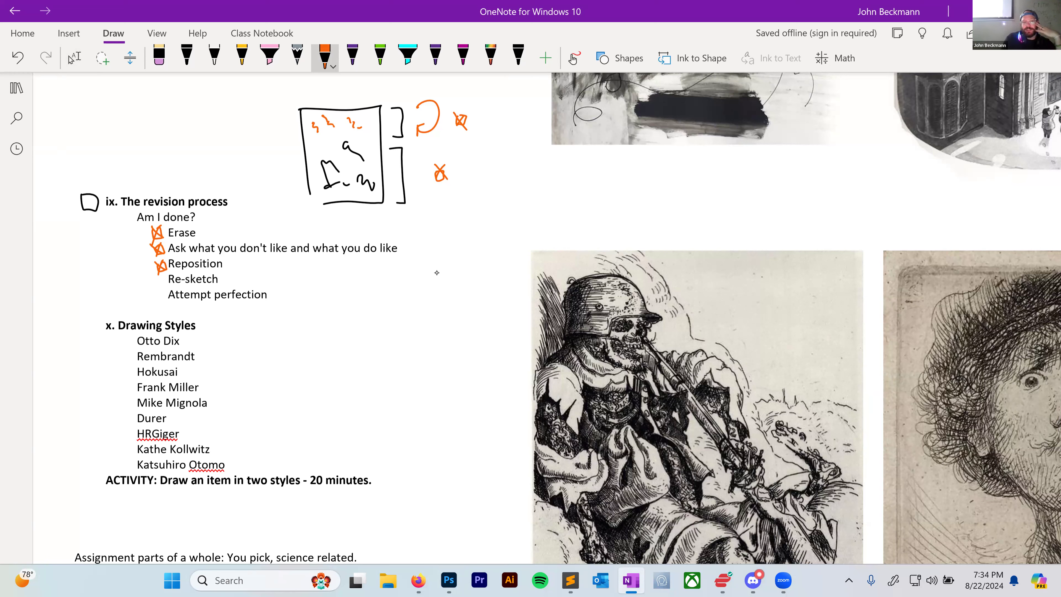
# Draw three orange boxes numbered 1, 2 and 3 above the revision heading, and outline and cross-mark the second one.
pyautogui.moveTo(123, 96)
pyautogui.mouseDown()
pyautogui.moveTo(127, 108)
pyautogui.moveTo(196, 111)
pyautogui.mouseUp()
pyautogui.moveTo(115, 126)
pyautogui.mouseDown()
pyautogui.moveTo(116, 163)
pyautogui.moveTo(122, 125)
pyautogui.moveTo(229, 134)
pyautogui.mouseUp()
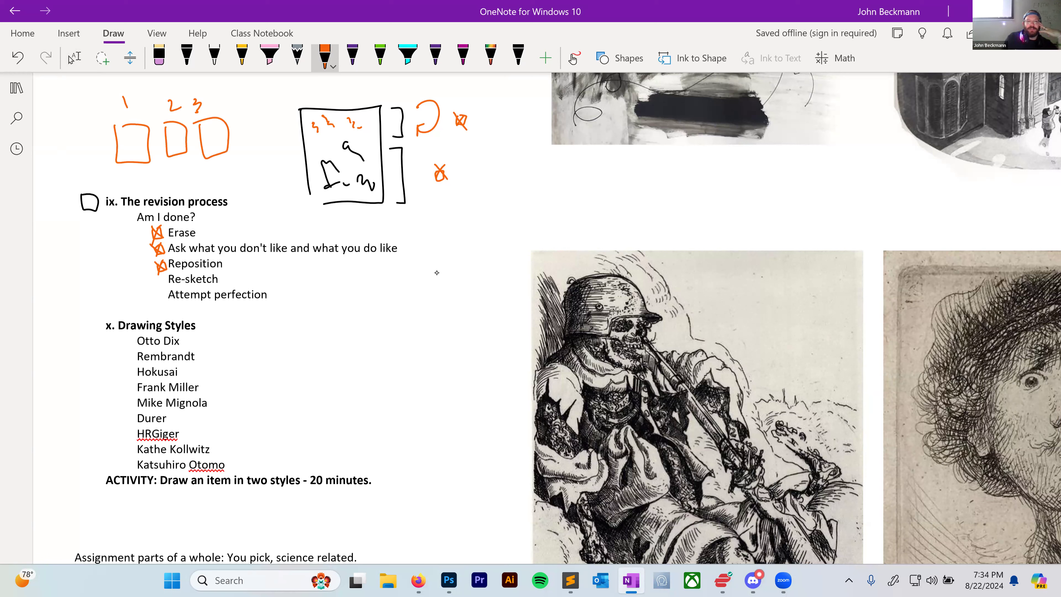
pyautogui.moveTo(176, 164); pyautogui.dragTo(185, 172)
pyautogui.moveTo(186, 164); pyautogui.dragTo(177, 173)
pyautogui.moveTo(159, 124)
pyautogui.mouseDown()
pyautogui.moveTo(196, 143)
pyautogui.moveTo(176, 122)
pyautogui.mouseUp()
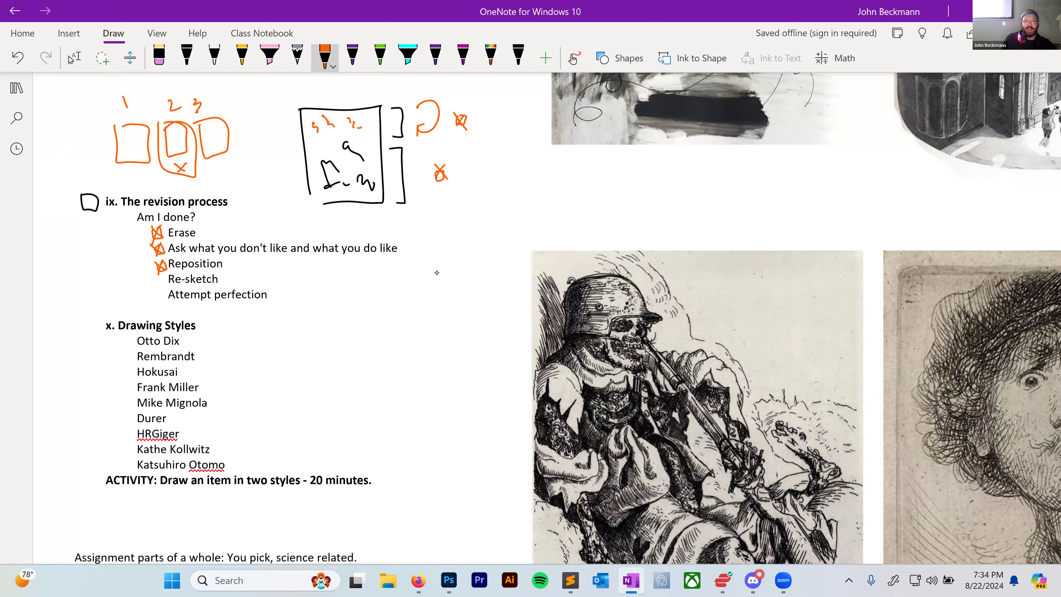
# Mark Re-sketch and Attempt perfection with orange crossed checkboxes, and cross off the checkbox at the revision process heading.
pyautogui.moveTo(155, 276); pyautogui.dragTo(167, 289)
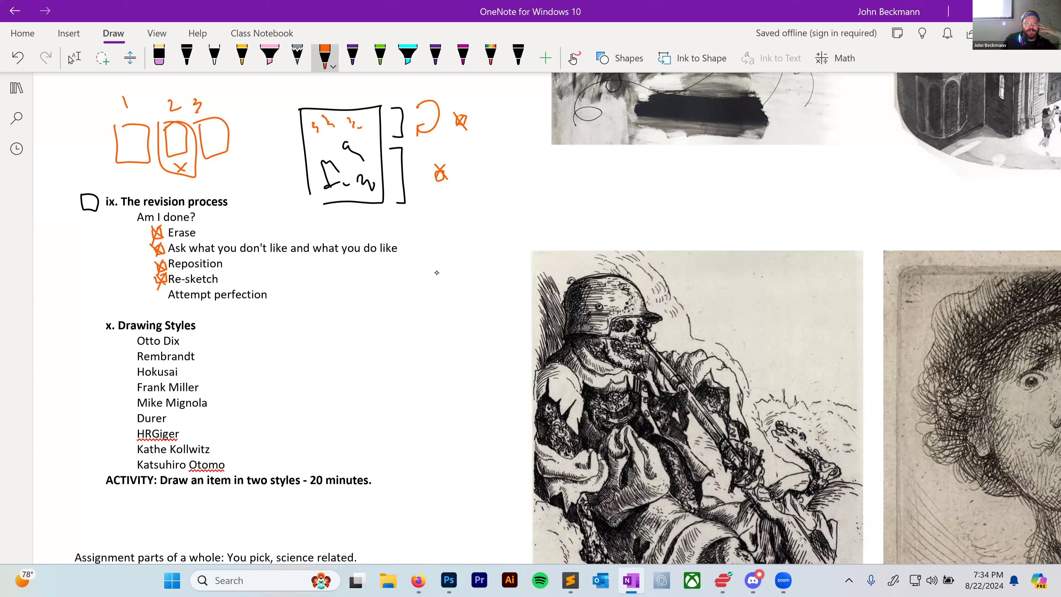
pyautogui.moveTo(154, 300)
pyautogui.mouseDown()
pyautogui.moveTo(165, 290)
pyautogui.moveTo(166, 307)
pyautogui.mouseUp()
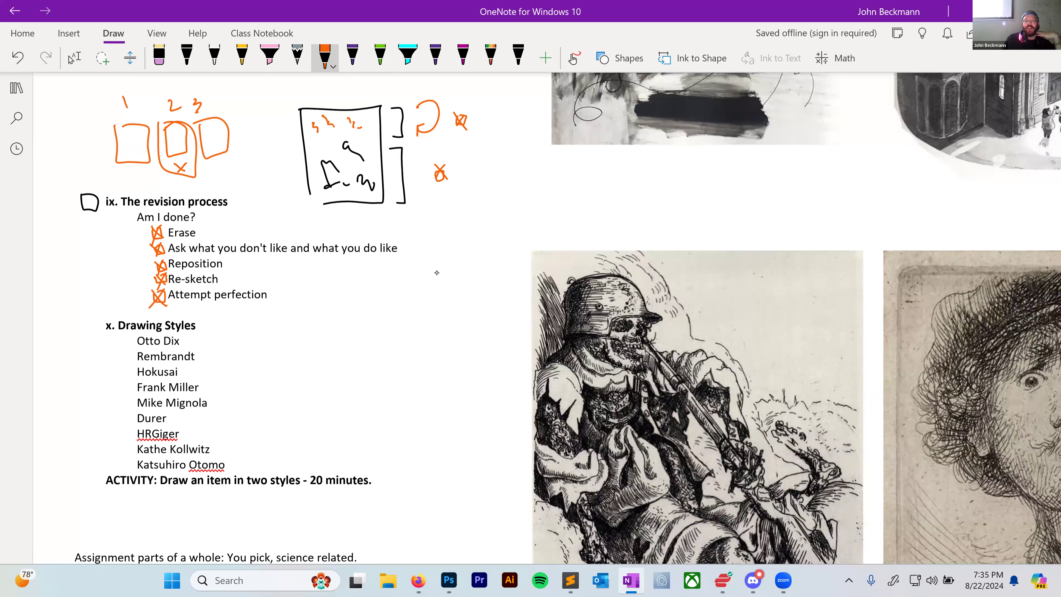
pyautogui.moveTo(96, 191); pyautogui.dragTo(80, 216)
# Draw an empty black checkbox beside the heading "x. Drawing Styles".
pyautogui.click(186, 56)
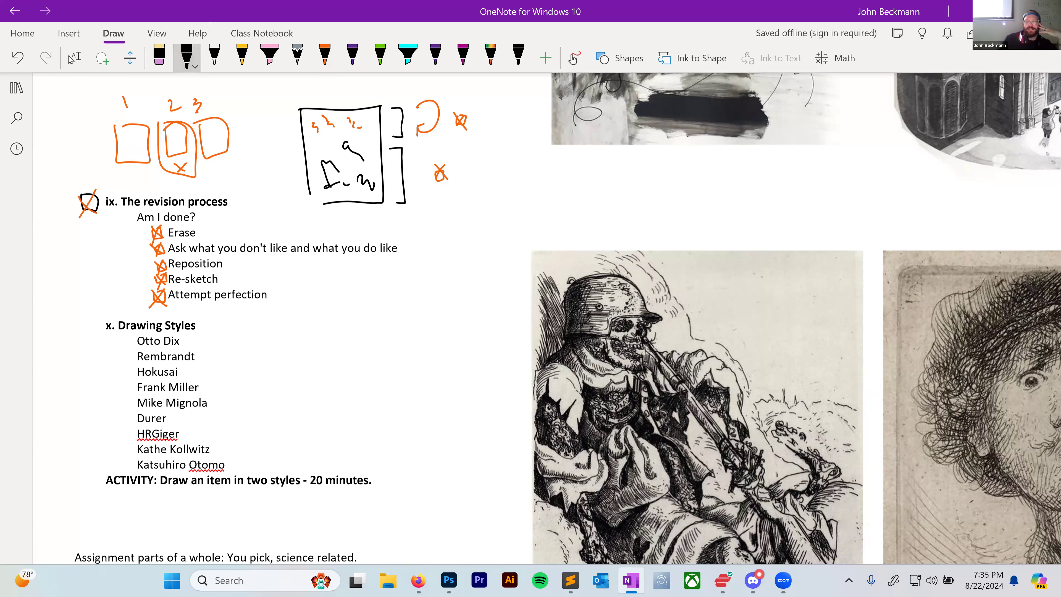
pyautogui.scroll(-2, 271, 192)
pyautogui.click(74, 56)
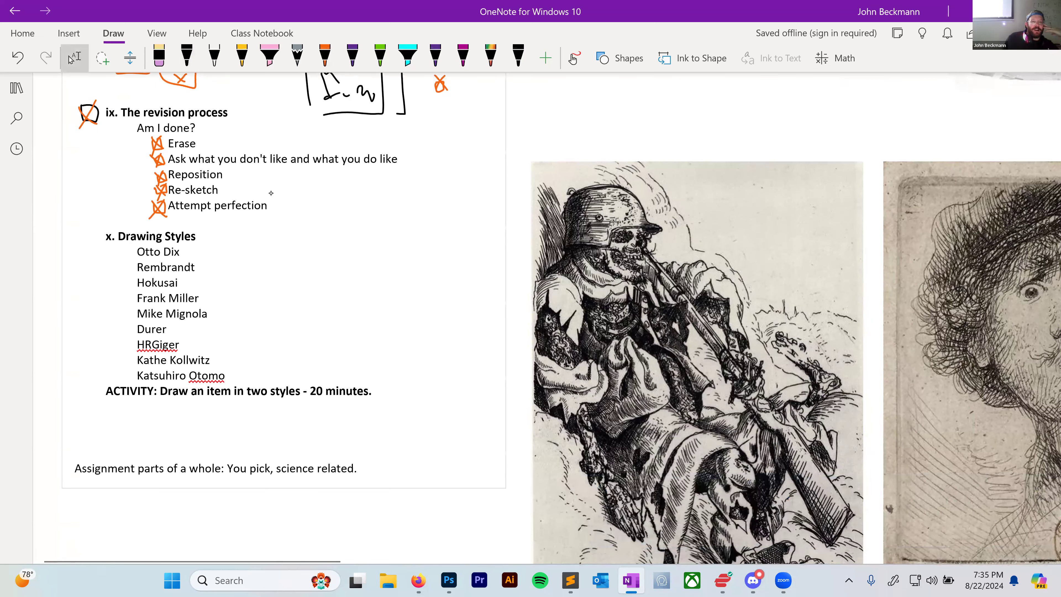
pyautogui.moveTo(94, 233); pyautogui.dragTo(85, 245)
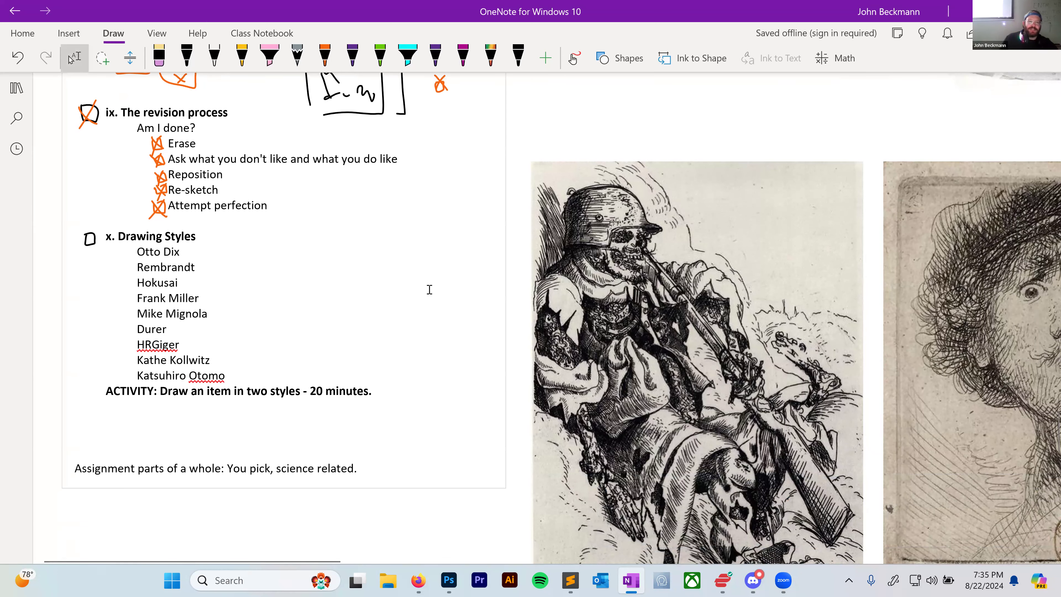
# Review the earlier Cross Hatch, Stippling and Grey Wash sections of the notes with their example images.
pyautogui.scroll(6, 429, 289)
pyautogui.keyDown('ctrl'); pyautogui.scroll(-1, 429, 289); pyautogui.keyUp('ctrl')
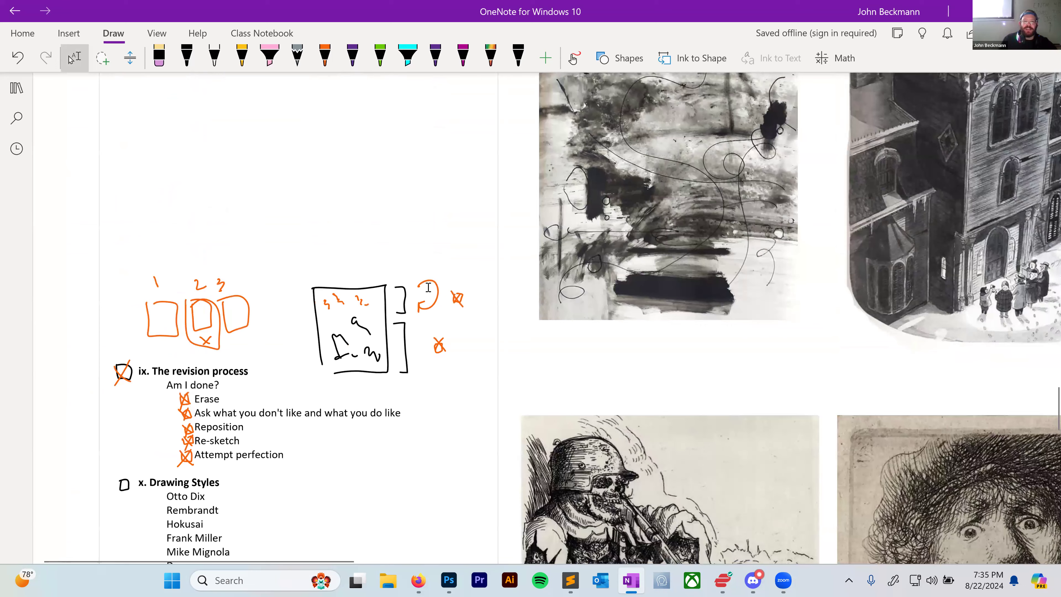
pyautogui.keyDown('ctrl'); pyautogui.scroll(-3, 428, 288); pyautogui.keyUp('ctrl')
pyautogui.scroll(10, 380, 248)
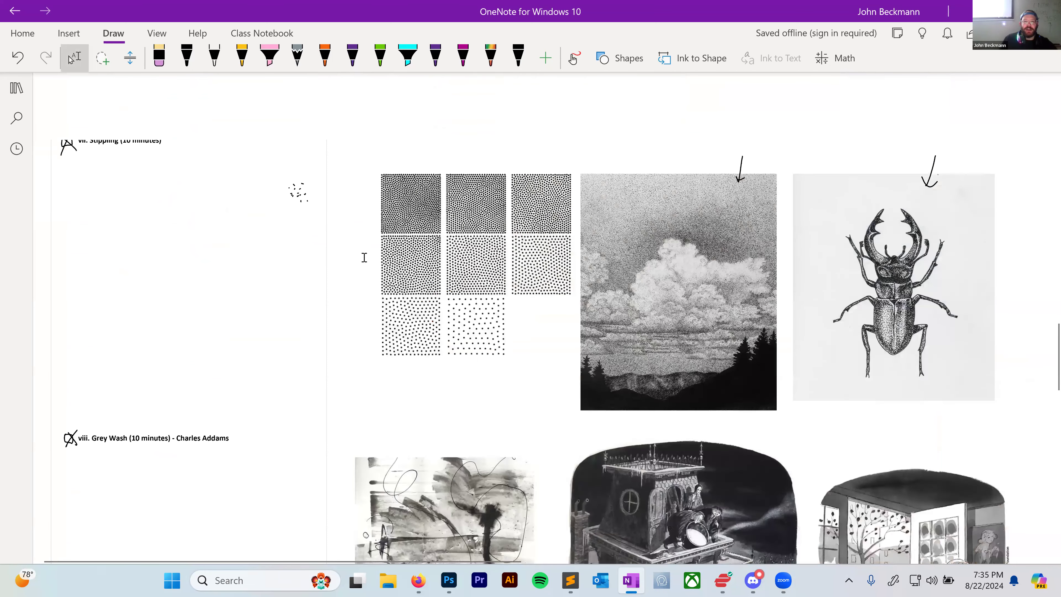
pyautogui.scroll(8, 364, 257)
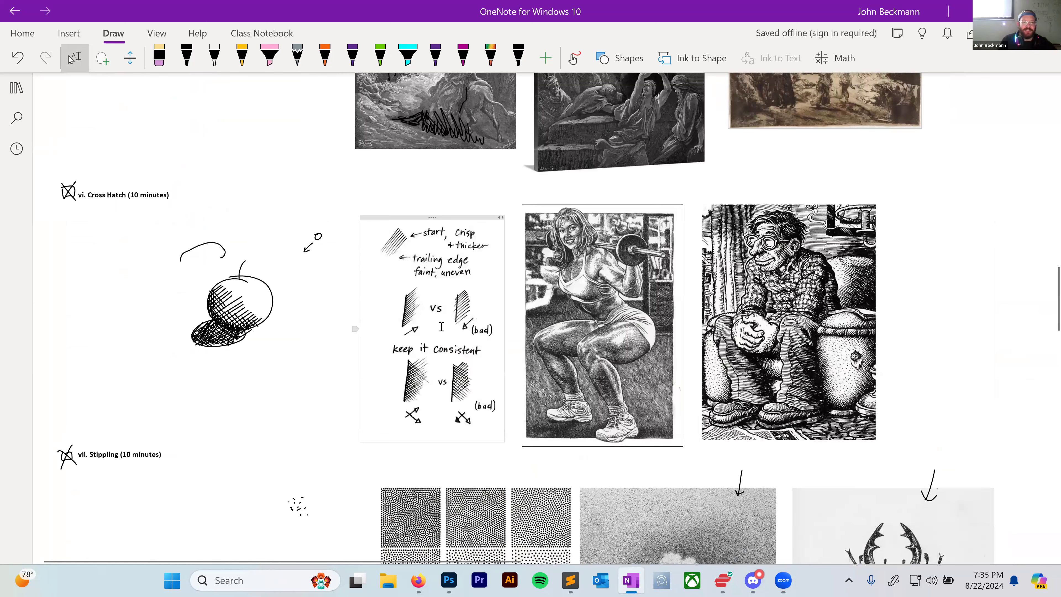
pyautogui.scroll(-14, 441, 326)
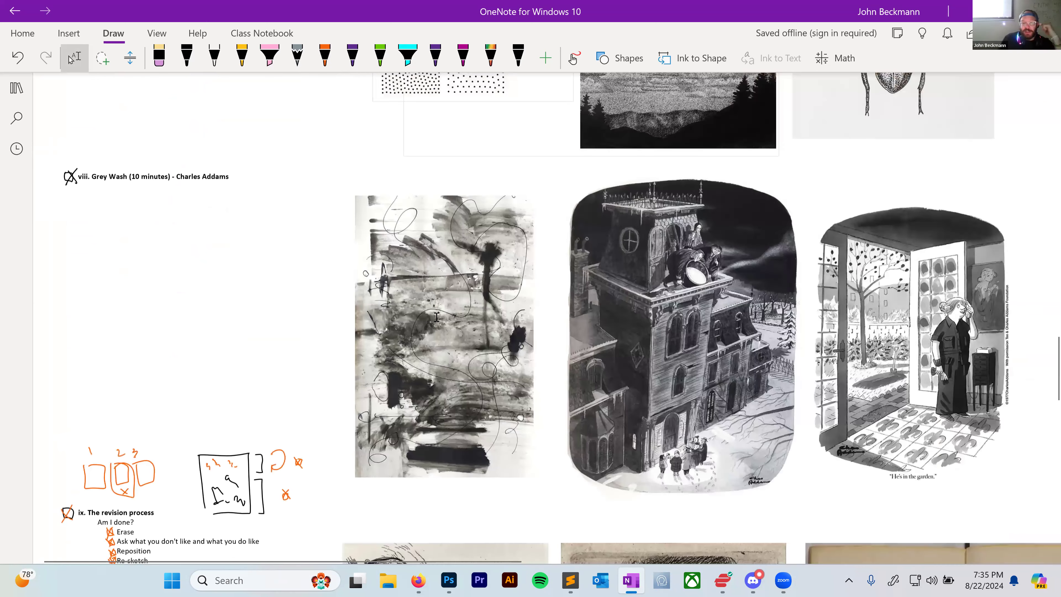
# Handwrite "Otto Dix" in black above the skeletal soldier drawing and add five short parallel strokes beside the name.
pyautogui.scroll(-8, 436, 316)
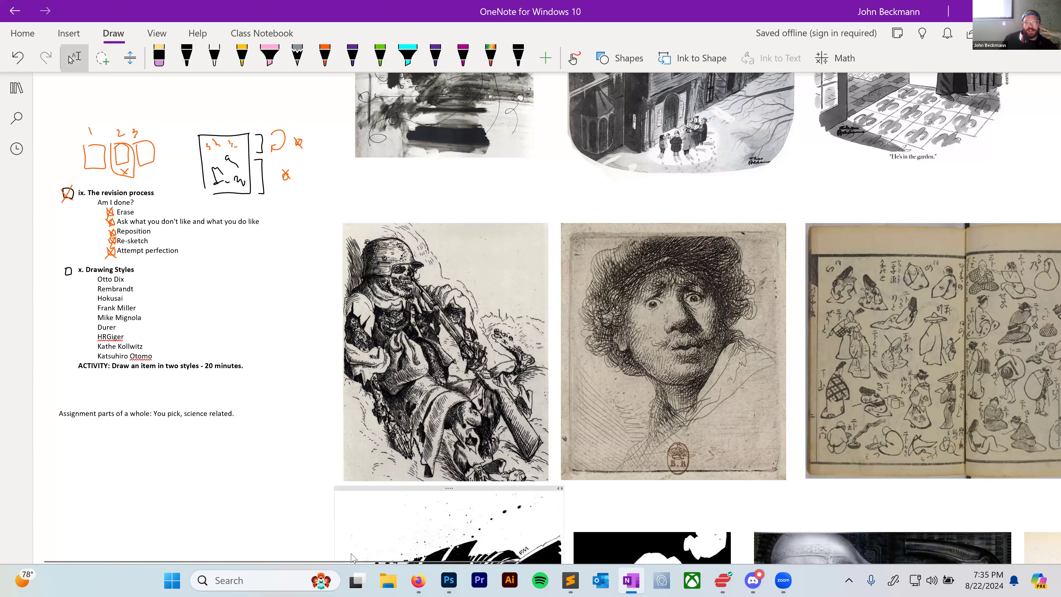
pyautogui.hscroll(3, 344, 564)
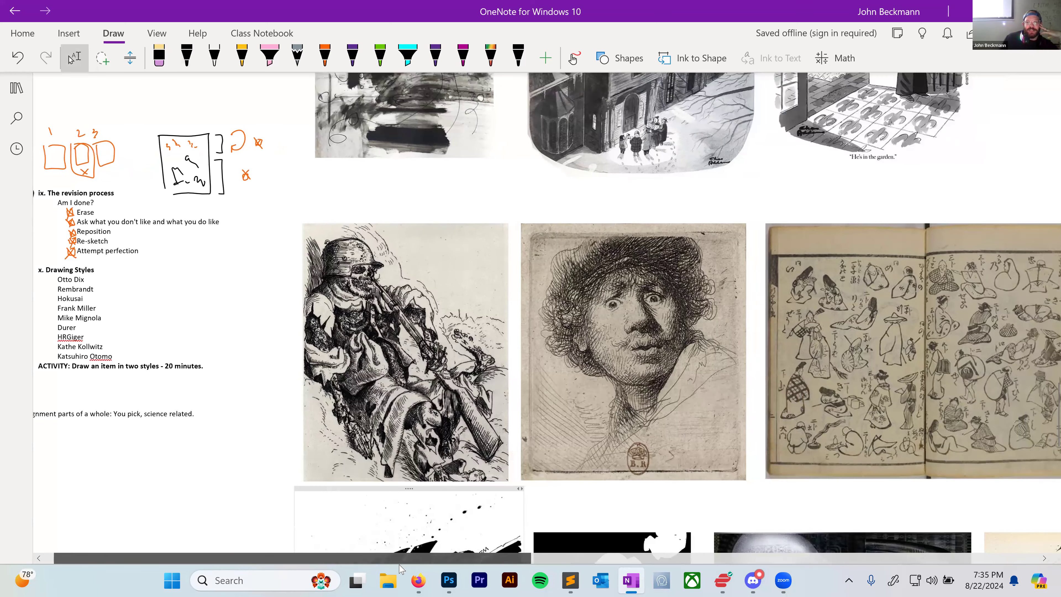
pyautogui.hscroll(2, 418, 566)
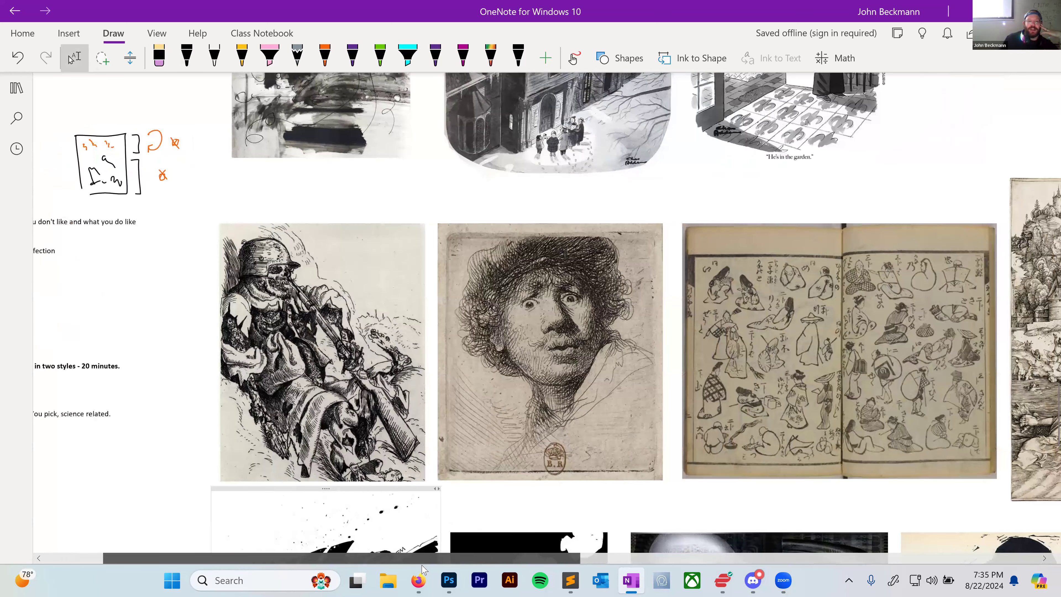
pyautogui.hscroll(1, 421, 565)
pyautogui.moveTo(421, 565)
pyautogui.moveTo(242, 203); pyautogui.dragTo(246, 211)
pyautogui.moveTo(254, 189)
pyautogui.mouseDown()
pyautogui.moveTo(252, 209)
pyautogui.moveTo(302, 200)
pyautogui.mouseUp()
pyautogui.click(300, 187)
pyautogui.moveTo(305, 189); pyautogui.dragTo(314, 198)
pyautogui.moveTo(315, 187)
pyautogui.mouseDown()
pyautogui.moveTo(306, 199)
pyautogui.moveTo(321, 228)
pyautogui.mouseUp()
pyautogui.moveTo(321, 215); pyautogui.dragTo(329, 231)
pyautogui.moveTo(328, 215); pyautogui.dragTo(338, 234)
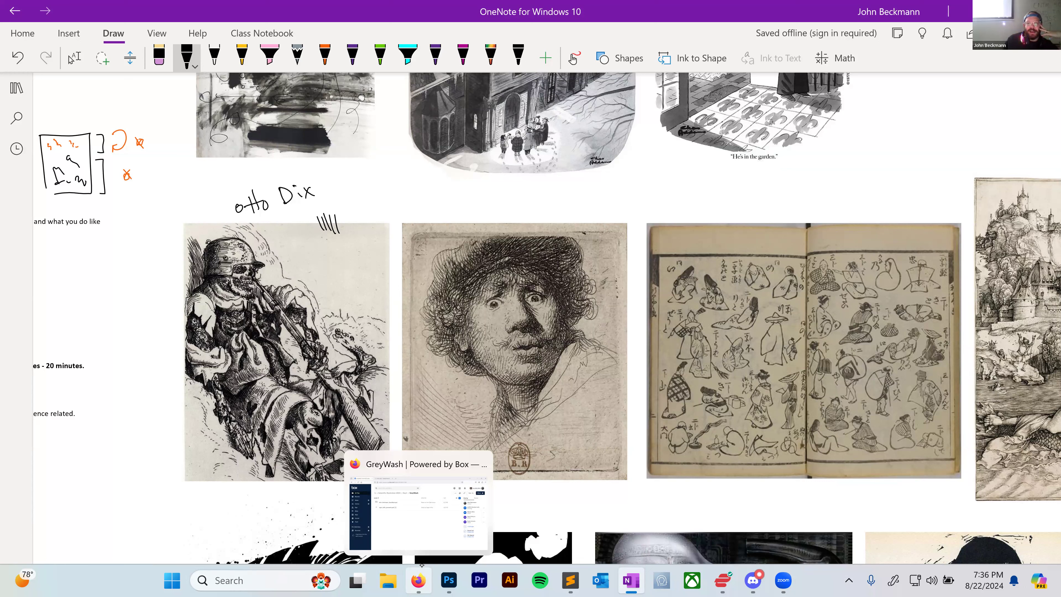
# Draw a short stroke, a downward arrow and a small squiggle in black above the Rembrandt portrait.
pyautogui.moveTo(470, 201)
pyautogui.mouseDown()
pyautogui.moveTo(473, 212)
pyautogui.moveTo(520, 210)
pyautogui.mouseUp()
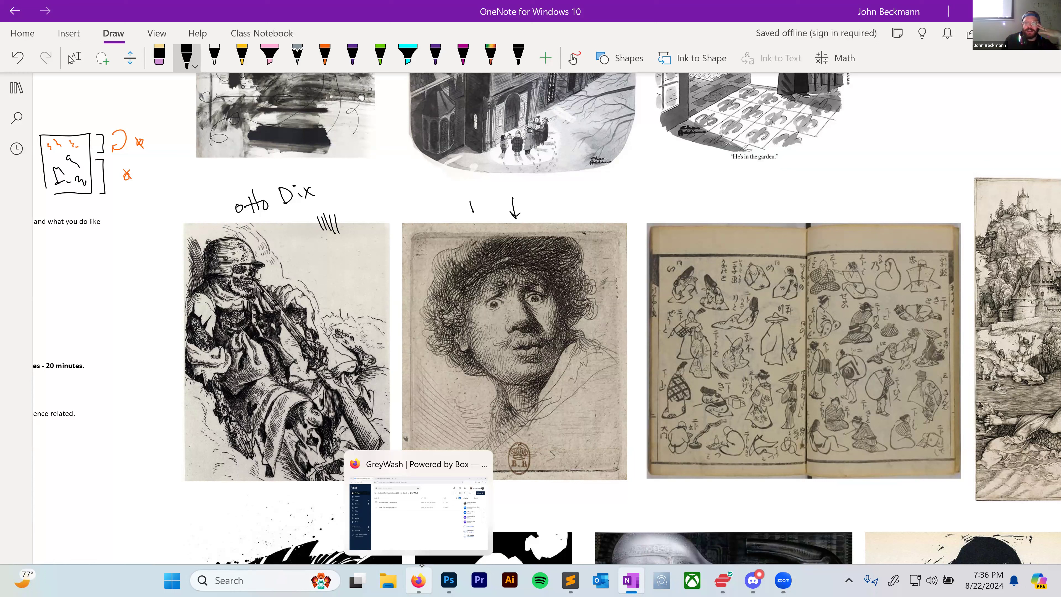
pyautogui.moveTo(551, 202); pyautogui.dragTo(574, 204)
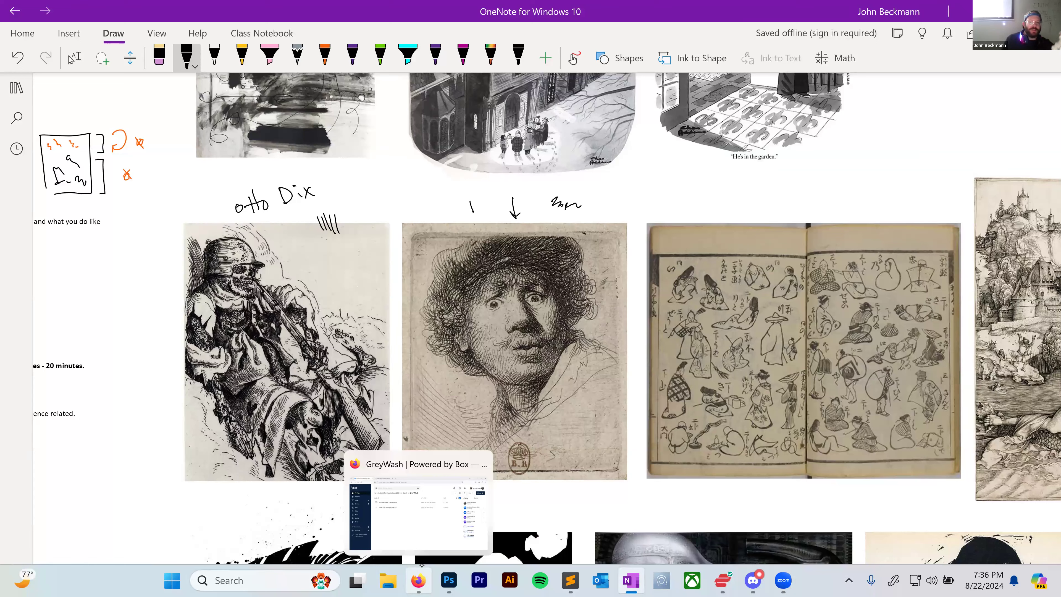
pyautogui.press('Escape')
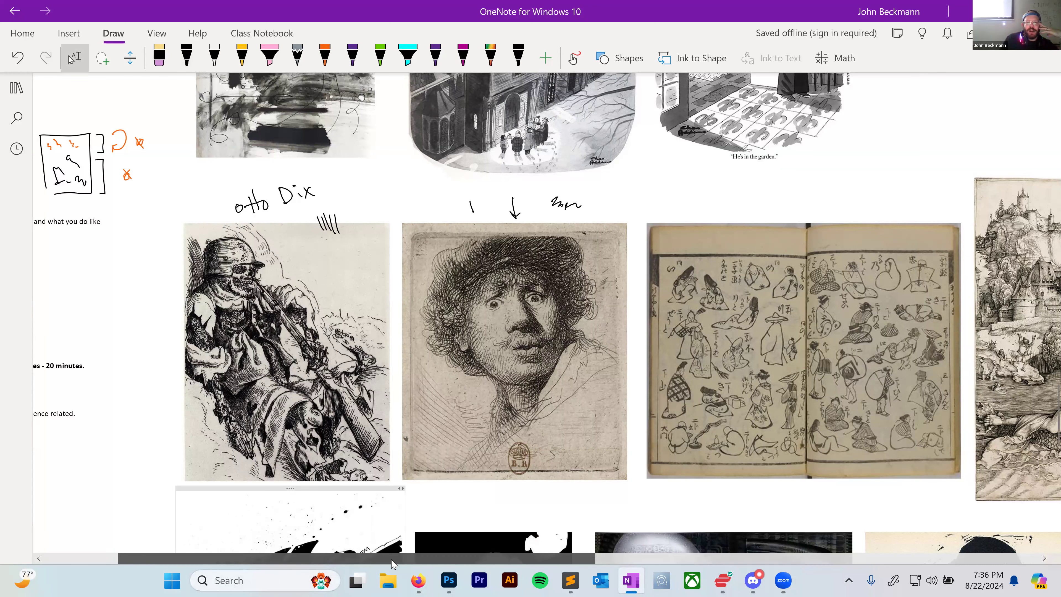
# Handwrite "Hokusai" above the open book of figure sketches and draw a curved arrow and a short arrow at its right-hand page.
pyautogui.hscroll(5, 468, 554)
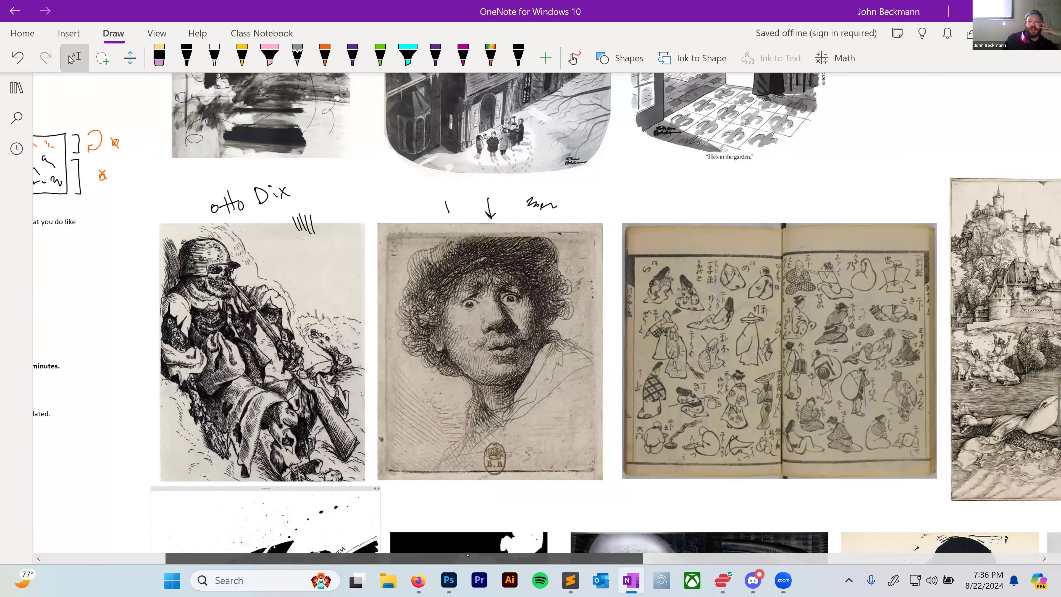
pyautogui.moveTo(453, 194)
pyautogui.mouseDown()
pyautogui.moveTo(457, 213)
pyautogui.moveTo(516, 190)
pyautogui.moveTo(511, 199)
pyautogui.mouseUp()
pyautogui.moveTo(523, 193); pyautogui.dragTo(524, 199)
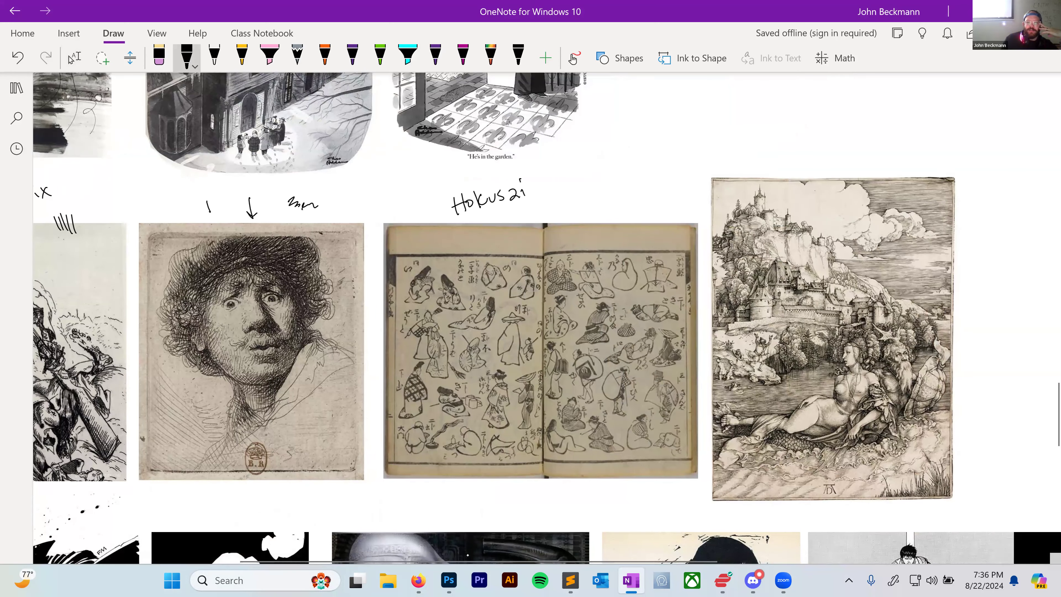
pyautogui.click(72, 58)
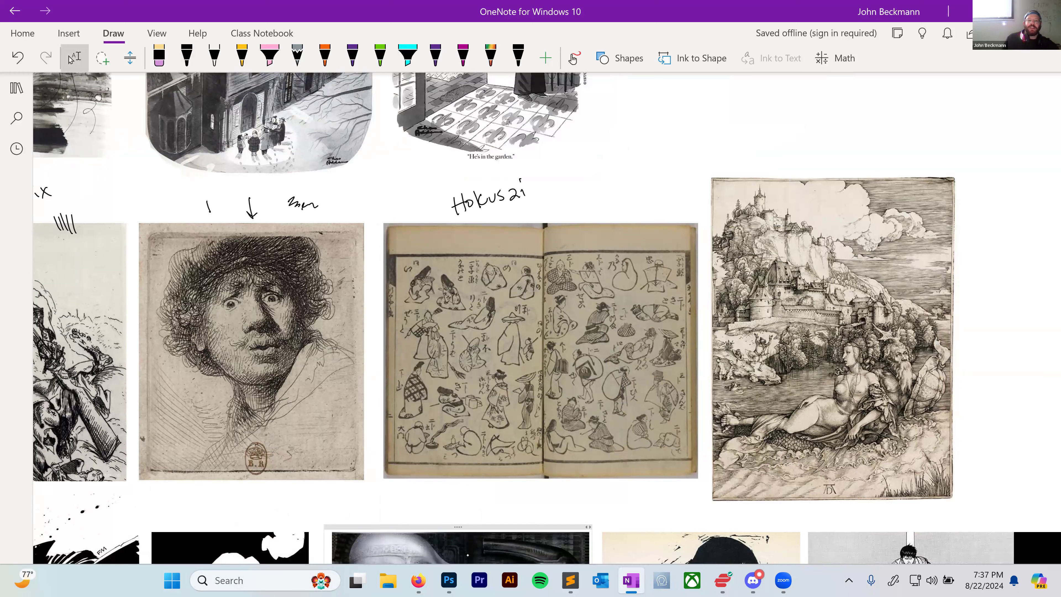
pyautogui.click(187, 56)
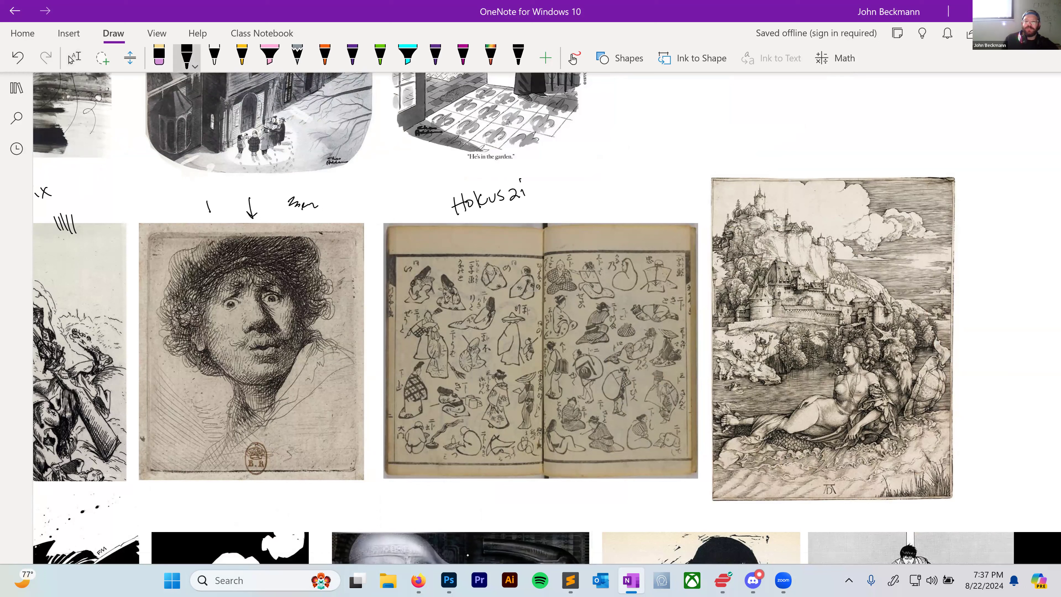
pyautogui.moveTo(642, 191)
pyautogui.mouseDown()
pyautogui.moveTo(660, 227)
pyautogui.moveTo(668, 221)
pyautogui.moveTo(664, 253)
pyautogui.mouseUp()
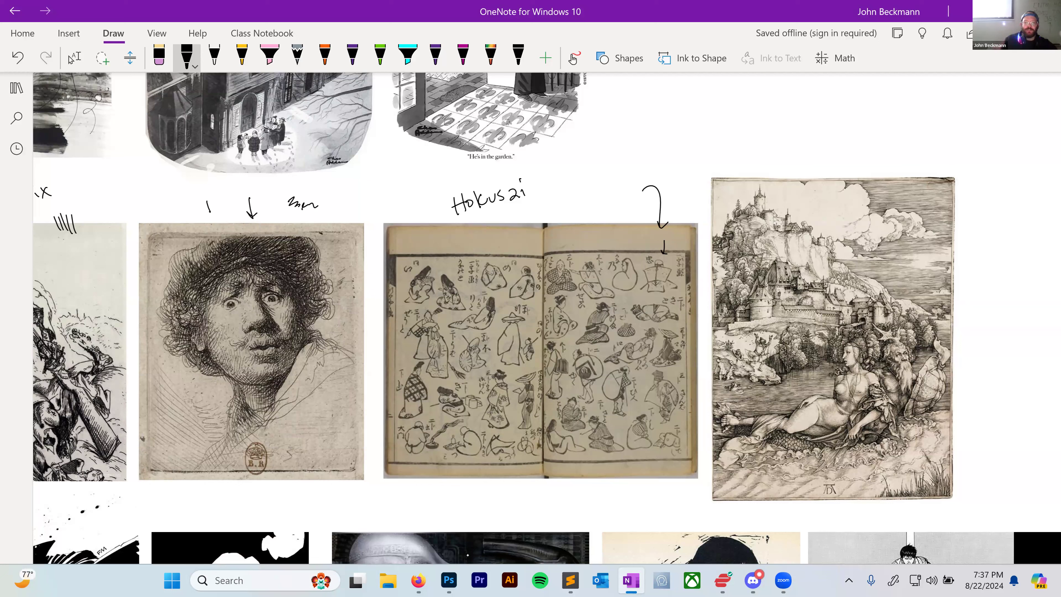
pyautogui.press('Escape')
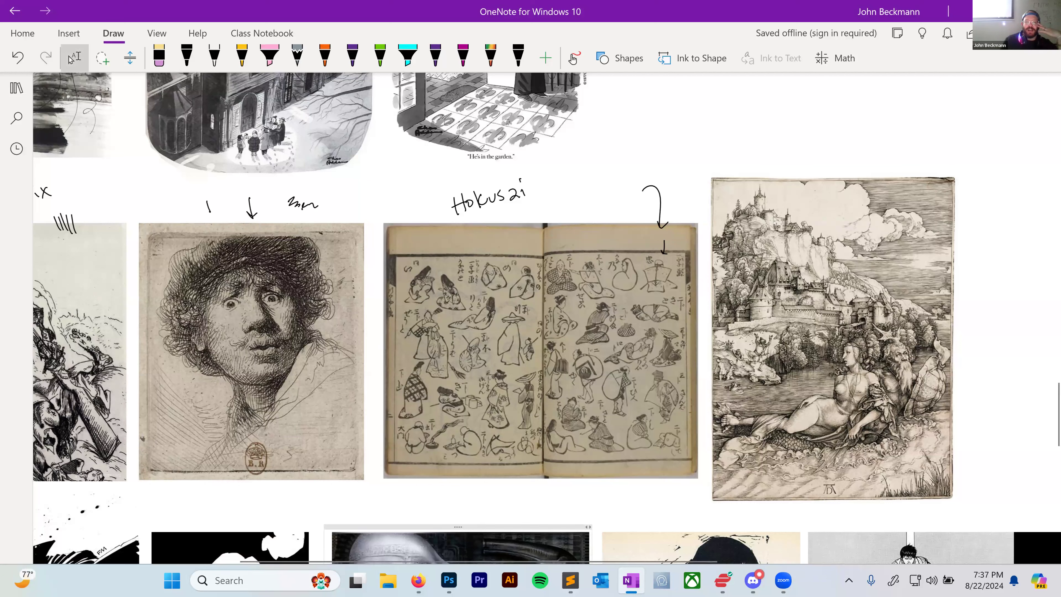
# Handwrite "Durer" in black above the engraving of the castle landscape with reclining figures.
pyautogui.moveTo(514, 557); pyautogui.dragTo(640, 553)
pyautogui.moveTo(549, 155); pyautogui.dragTo(551, 171)
pyautogui.moveTo(546, 155)
pyautogui.mouseDown()
pyautogui.moveTo(551, 170)
pyautogui.moveTo(568, 168)
pyautogui.mouseUp()
pyautogui.moveTo(570, 161); pyautogui.dragTo(591, 158)
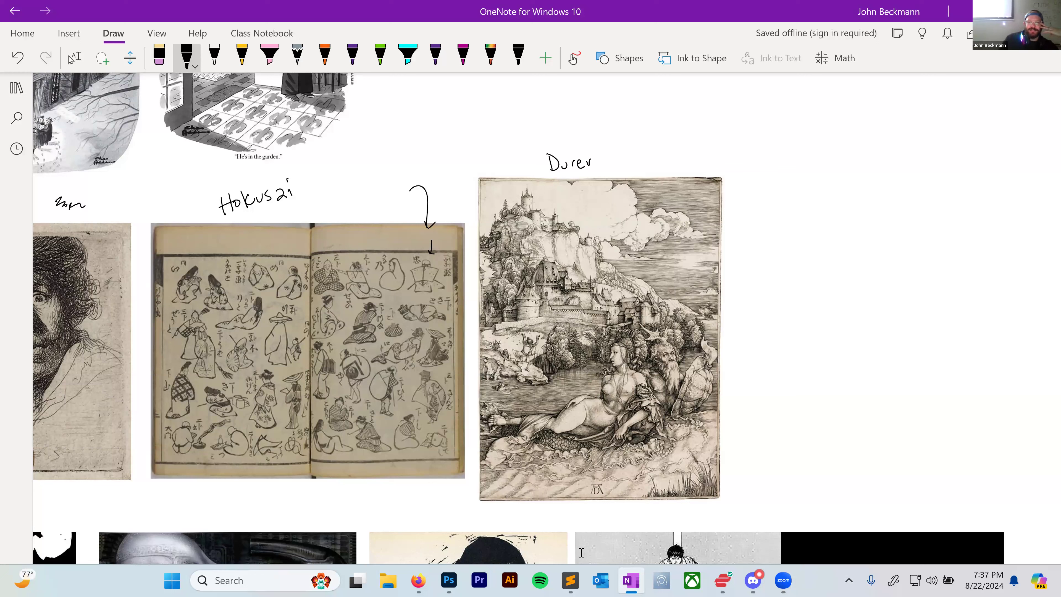
pyautogui.click(74, 58)
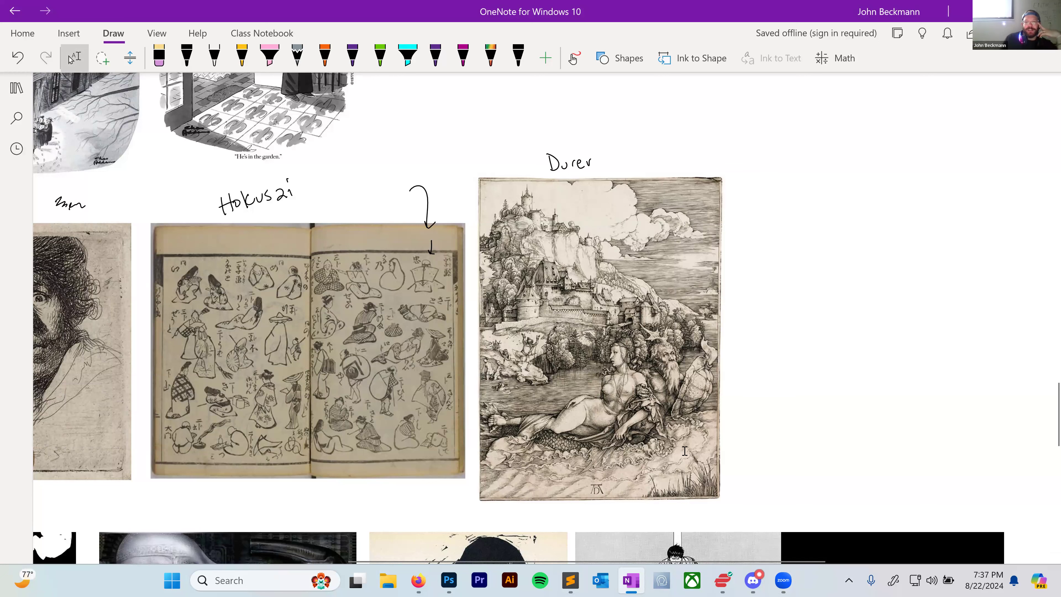
# Handwrite "Frank Miller" above the splattered black-and-white ink drawing and "randomness" along its upper left edge.
pyautogui.moveTo(464, 562)
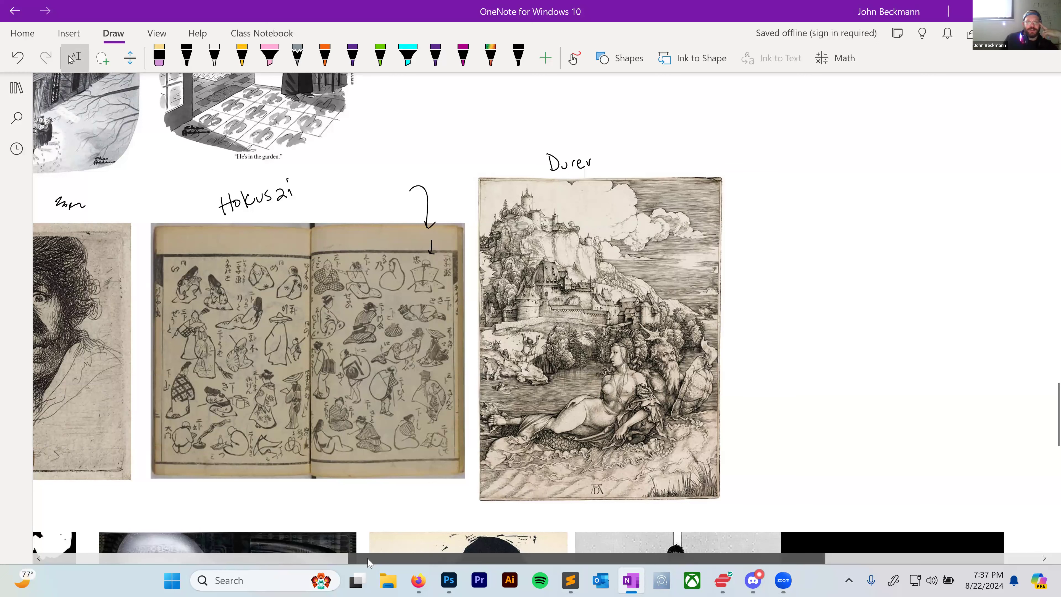
pyautogui.click(220, 556)
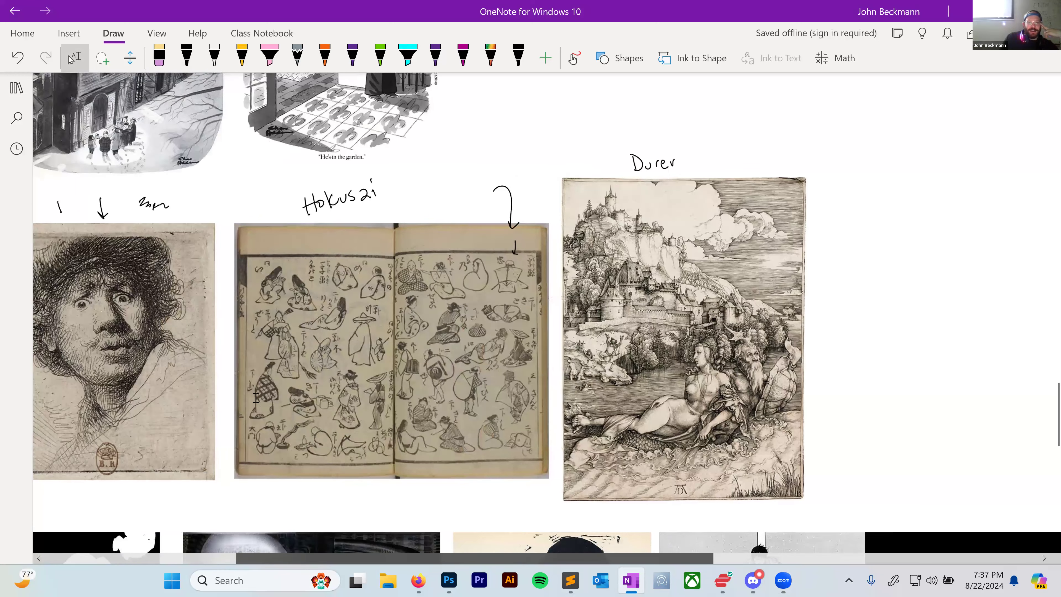
pyautogui.hscroll(-10, 255, 398)
pyautogui.scroll(-8, 542, 293)
pyautogui.moveTo(253, 138)
pyautogui.mouseDown()
pyautogui.moveTo(278, 151)
pyautogui.moveTo(294, 138)
pyautogui.moveTo(319, 143)
pyautogui.mouseUp()
pyautogui.moveTo(322, 139); pyautogui.dragTo(337, 131)
pyautogui.moveTo(340, 140); pyautogui.dragTo(351, 132)
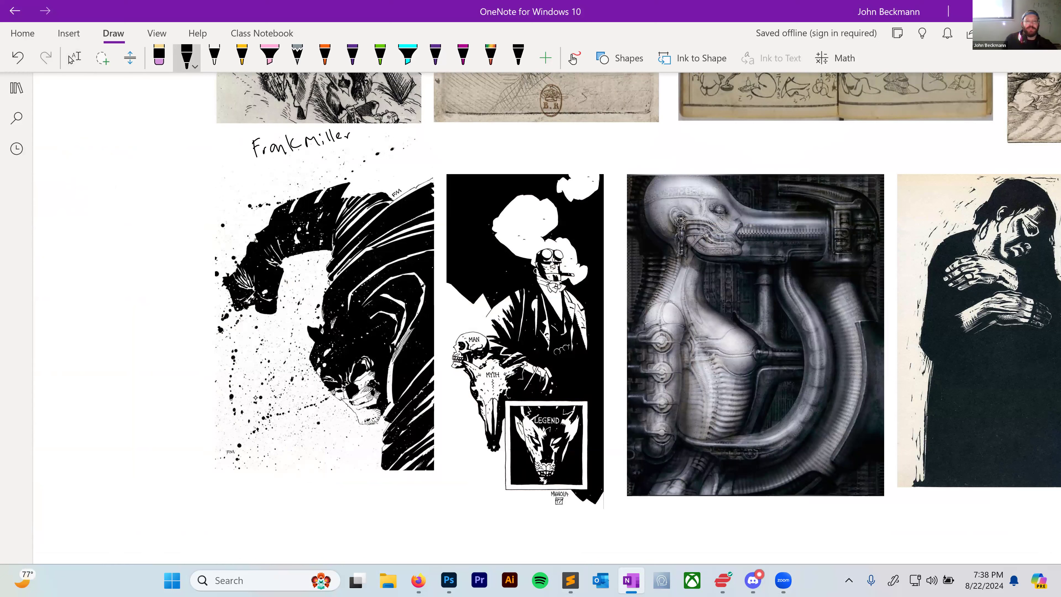
pyautogui.moveTo(192, 211)
pyautogui.mouseDown()
pyautogui.moveTo(199, 221)
pyautogui.moveTo(201, 203)
pyautogui.moveTo(254, 180)
pyautogui.mouseUp()
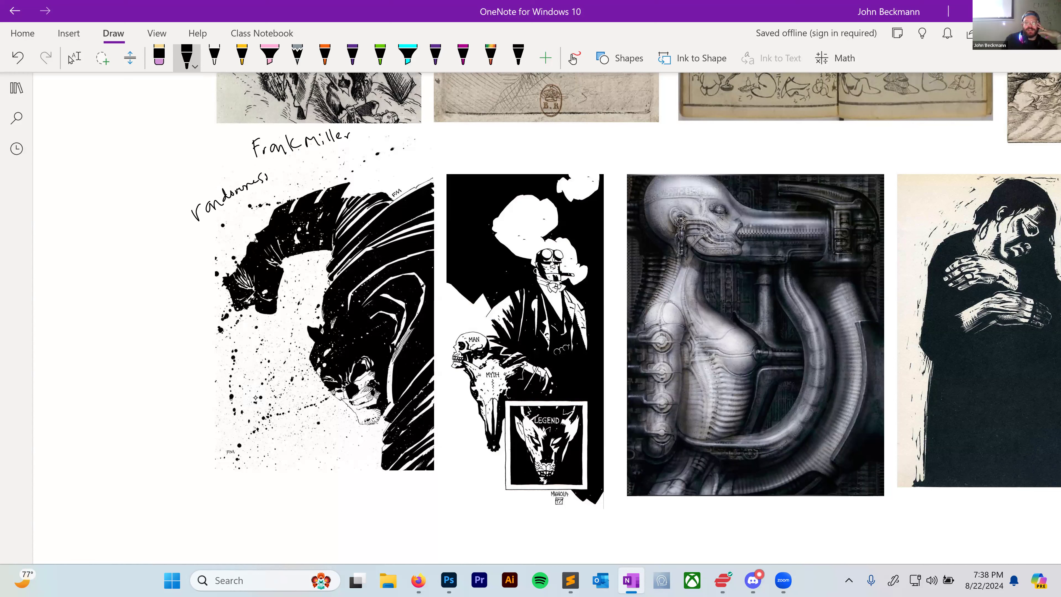
# Draw two downward black arrows above the Mignola illustration with the skulls and goggled figure.
pyautogui.moveTo(502, 141); pyautogui.dragTo(511, 154)
pyautogui.moveTo(459, 141)
pyautogui.mouseDown()
pyautogui.moveTo(465, 162)
pyautogui.moveTo(470, 153)
pyautogui.mouseUp()
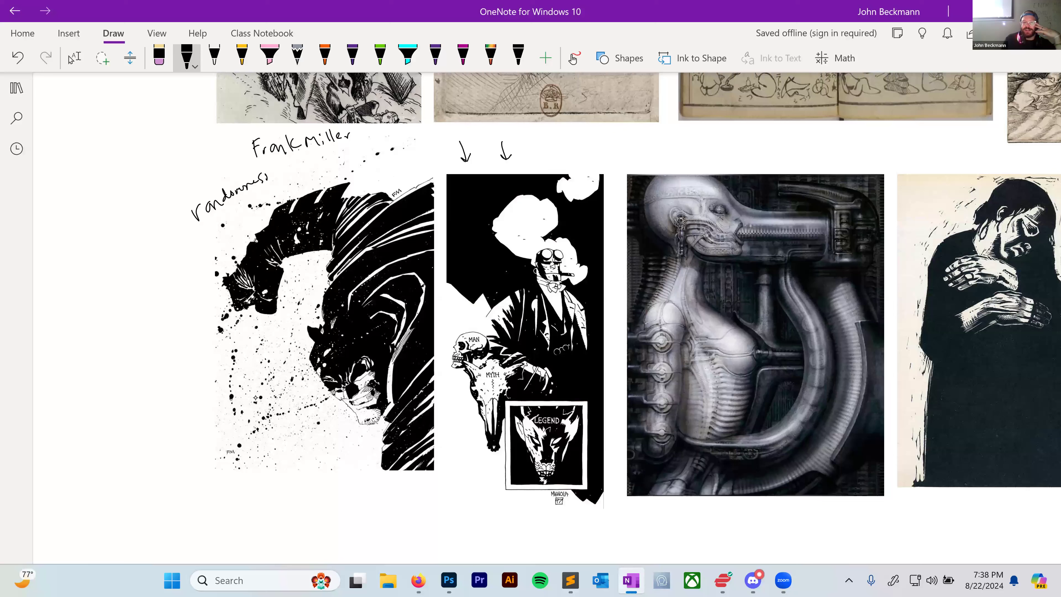
pyautogui.click(74, 57)
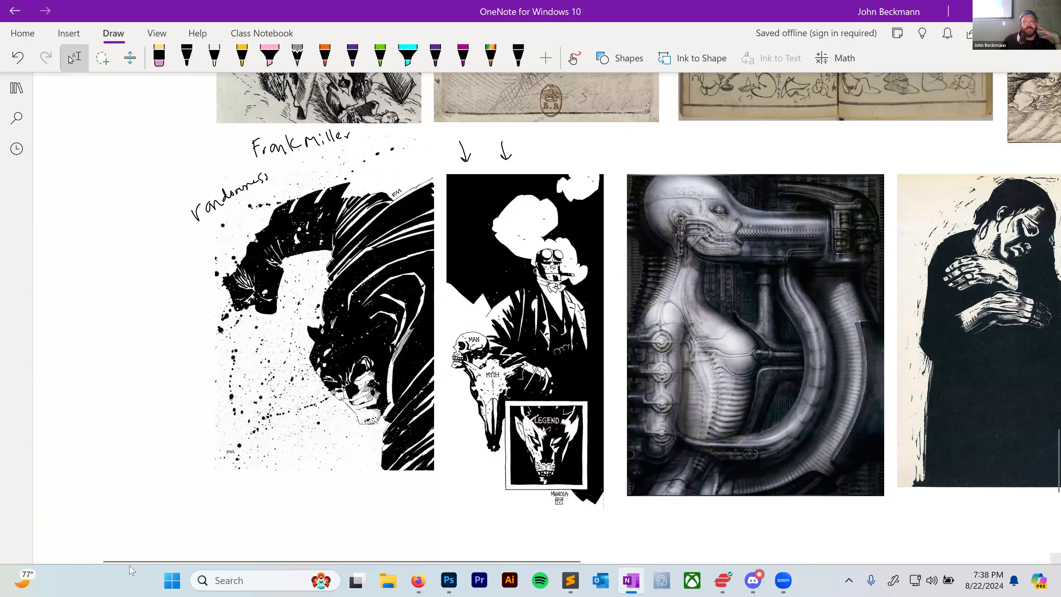
# Handwrite "HR Giger" above the biomechanical figure and draw a downward arrow beside the name.
pyautogui.moveTo(246, 558); pyautogui.dragTo(346, 571)
pyautogui.moveTo(415, 152); pyautogui.dragTo(415, 165)
pyautogui.moveTo(423, 152); pyautogui.dragTo(422, 164)
pyautogui.moveTo(415, 158); pyautogui.dragTo(424, 158)
pyautogui.moveTo(428, 157); pyautogui.dragTo(498, 153)
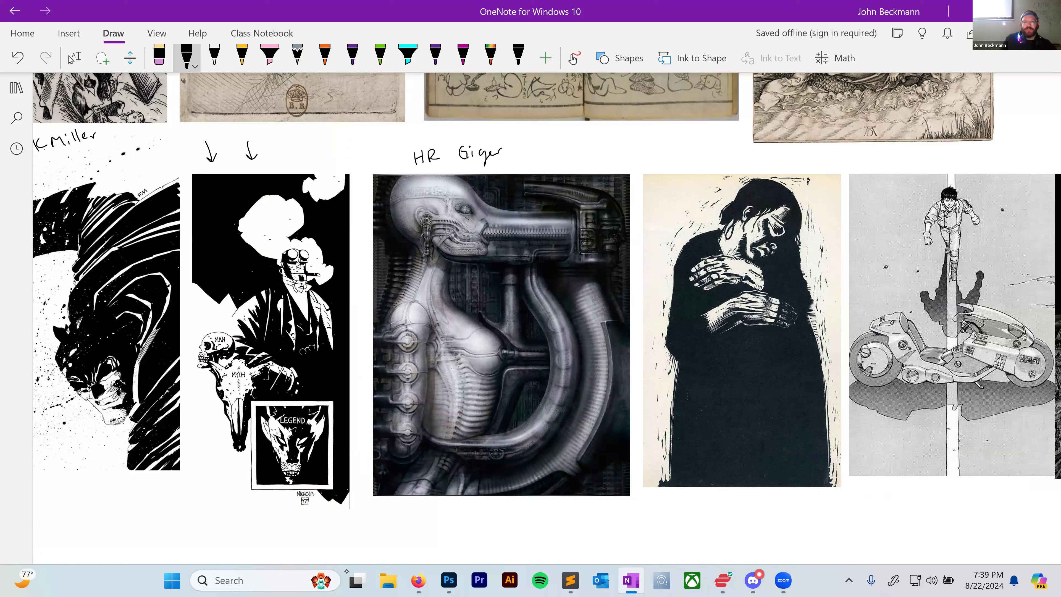
pyautogui.moveTo(545, 140)
pyautogui.mouseDown()
pyautogui.moveTo(545, 166)
pyautogui.moveTo(553, 157)
pyautogui.mouseUp()
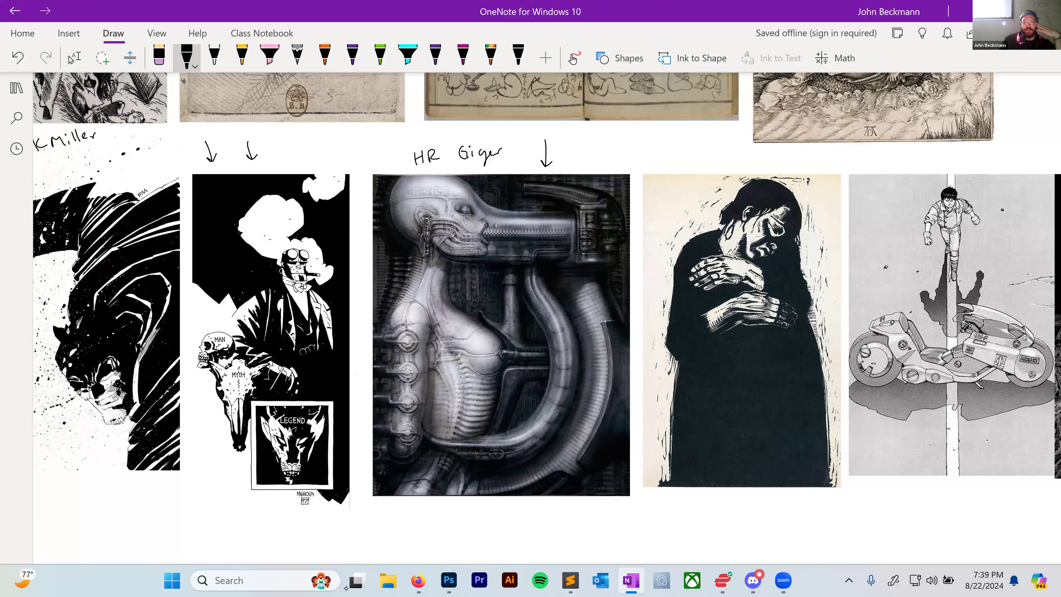
pyautogui.press('Escape')
# Draw a downward black arrow above the woodcut of the dark-robed figure with crossed hands.
pyautogui.moveTo(474, 562); pyautogui.dragTo(477, 562)
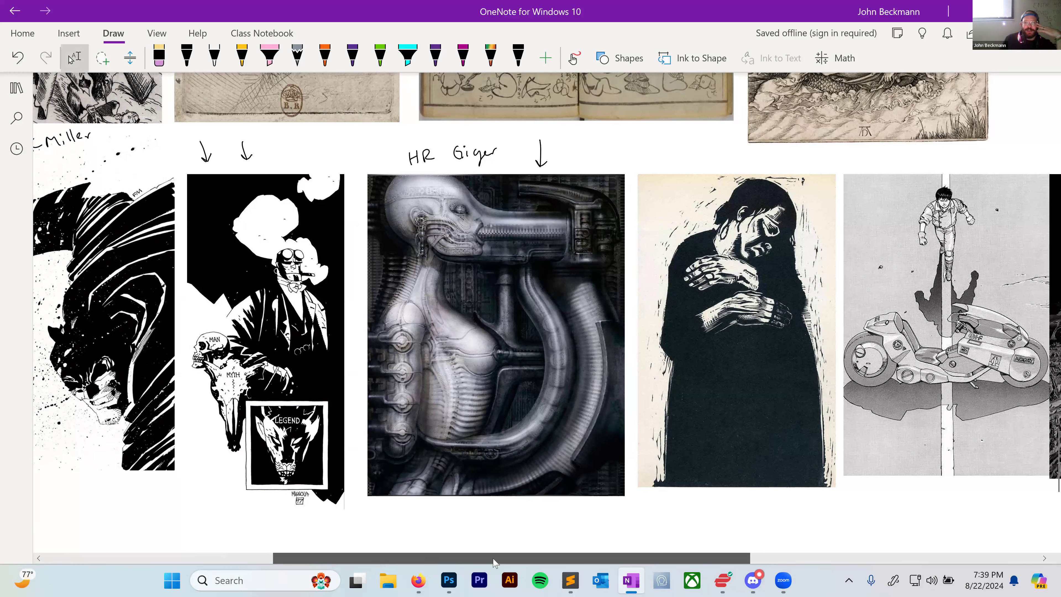
pyautogui.hscroll(6, 518, 560)
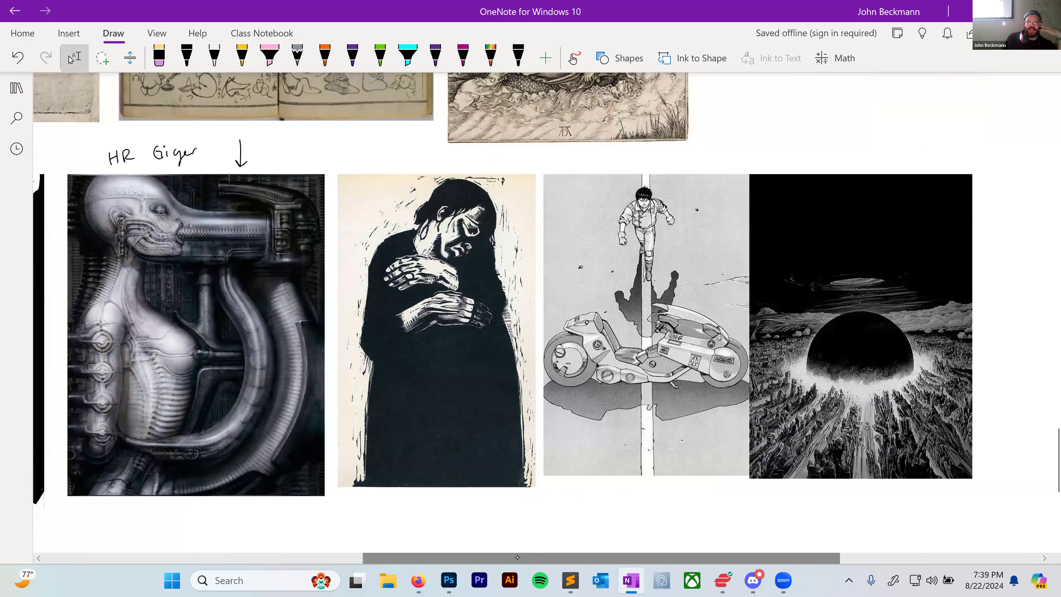
pyautogui.moveTo(397, 151); pyautogui.dragTo(402, 172)
pyautogui.press('Escape')
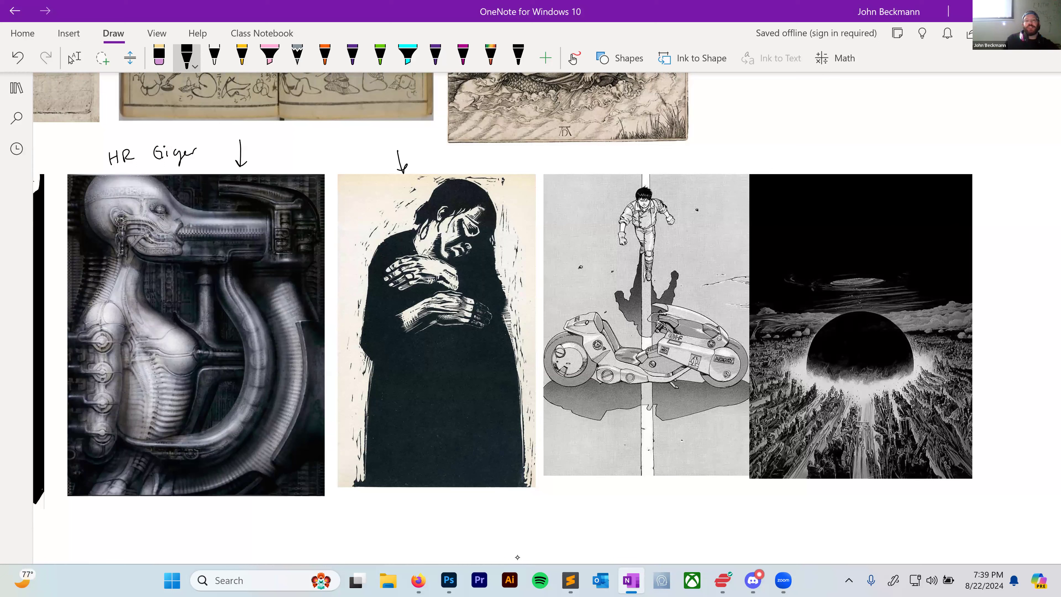
pyautogui.press('Escape')
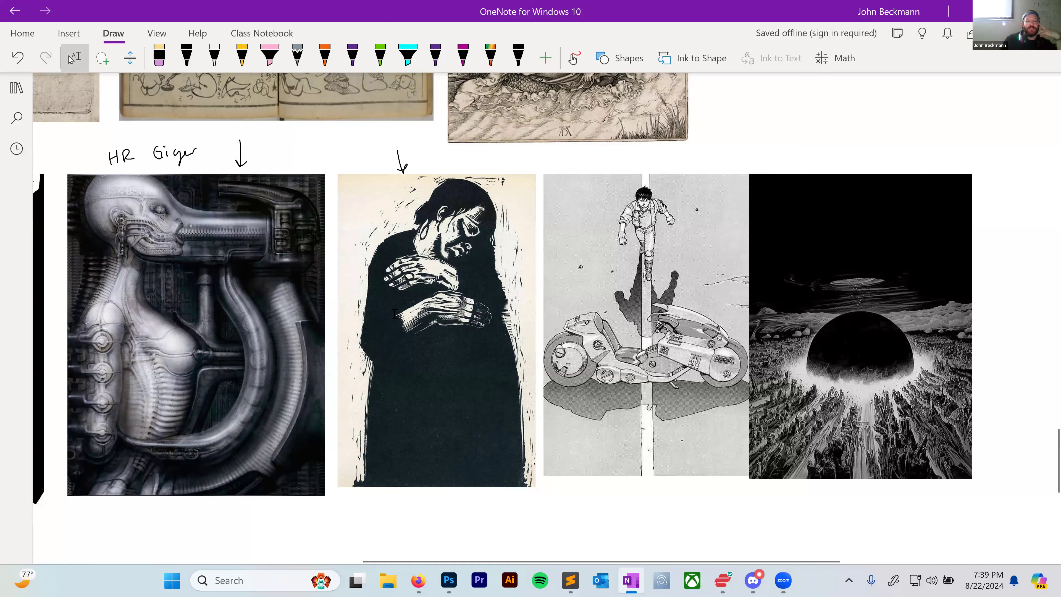
# Draw one downward arrow above the motorcycle manga image and two above the adjoining black explosion image.
pyautogui.moveTo(475, 566); pyautogui.dragTo(555, 566)
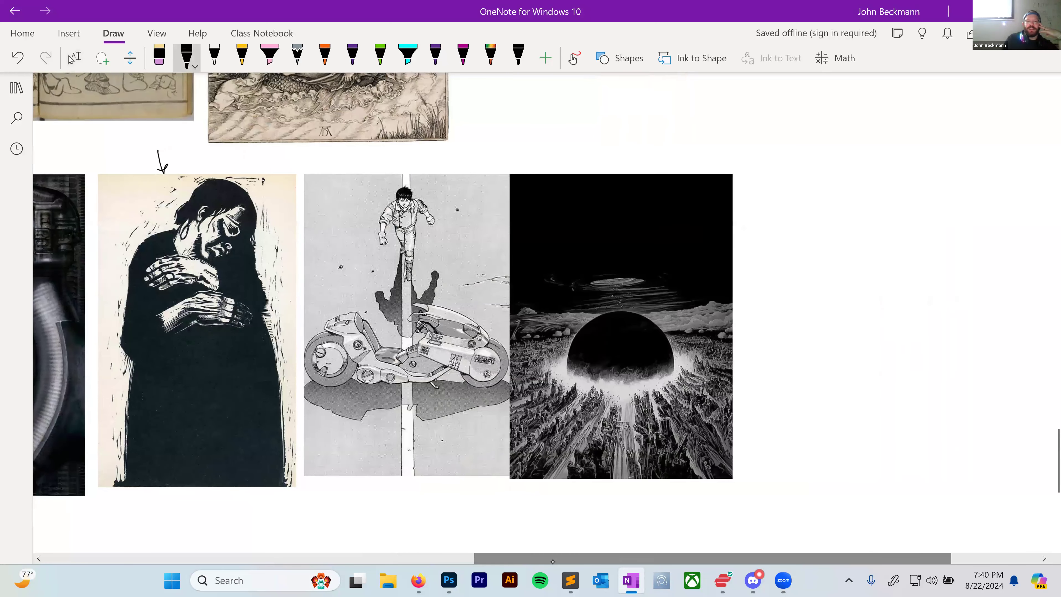
pyautogui.moveTo(470, 141); pyautogui.dragTo(468, 163)
pyautogui.moveTo(466, 157); pyautogui.dragTo(475, 155)
pyautogui.moveTo(564, 141); pyautogui.dragTo(567, 159)
pyautogui.moveTo(561, 150); pyautogui.dragTo(567, 160)
pyautogui.moveTo(567, 159); pyautogui.dragTo(575, 146)
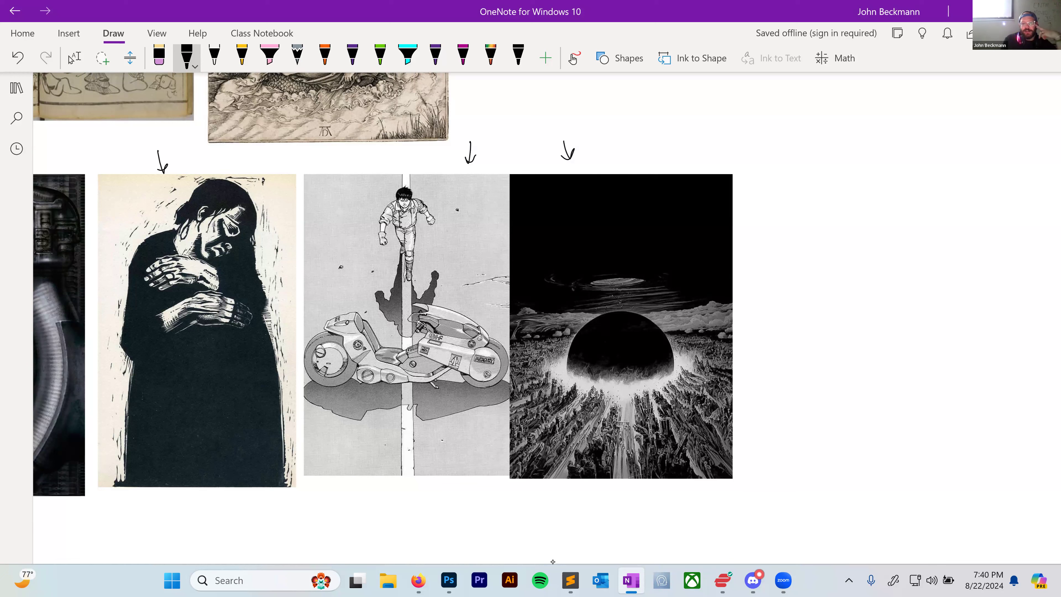
pyautogui.moveTo(621, 129); pyautogui.dragTo(626, 156)
pyautogui.click(75, 58)
# Review both rows of annotated artist examples together with the Drawing Styles list and its activity note.
pyautogui.scroll(-2, 256, 274)
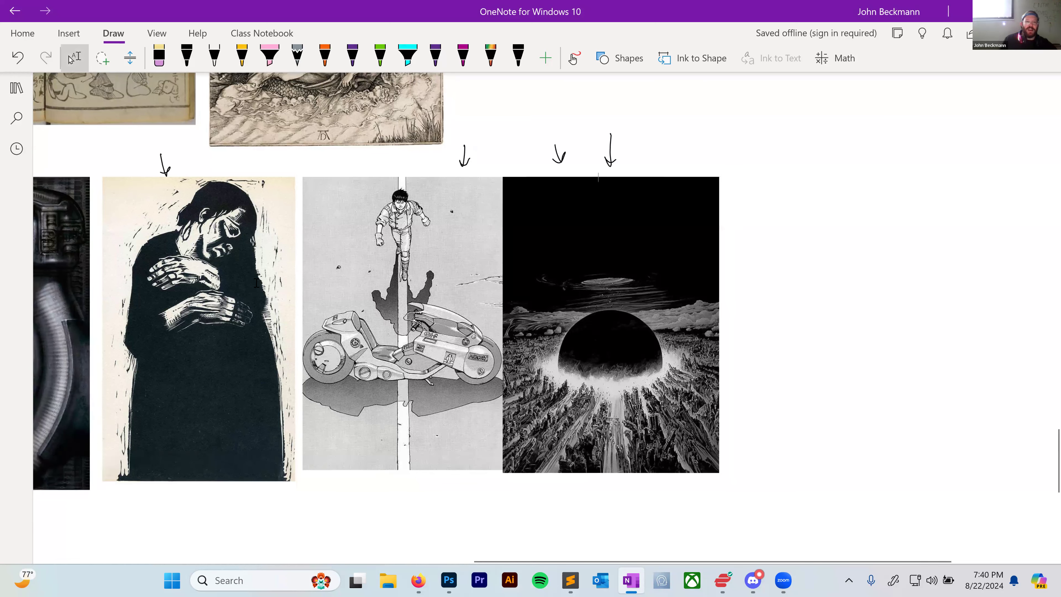
pyautogui.scroll(-1, 415, 508)
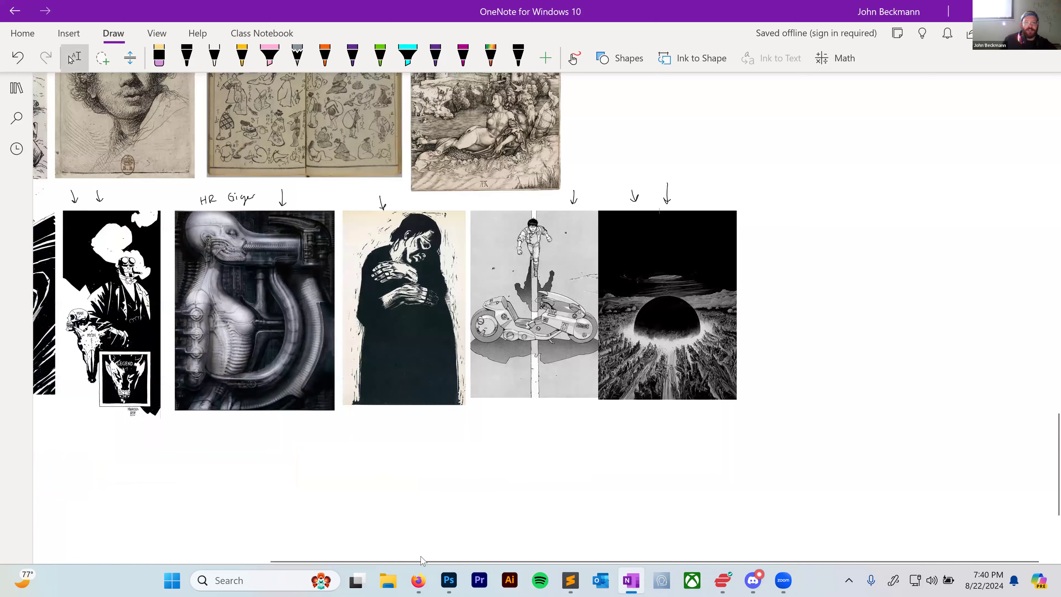
pyautogui.scroll(3, 422, 557)
pyautogui.scroll(-2, 363, 559)
pyautogui.moveTo(315, 557)
pyautogui.mouseDown()
pyautogui.moveTo(274, 558)
pyautogui.moveTo(307, 558)
pyautogui.mouseUp()
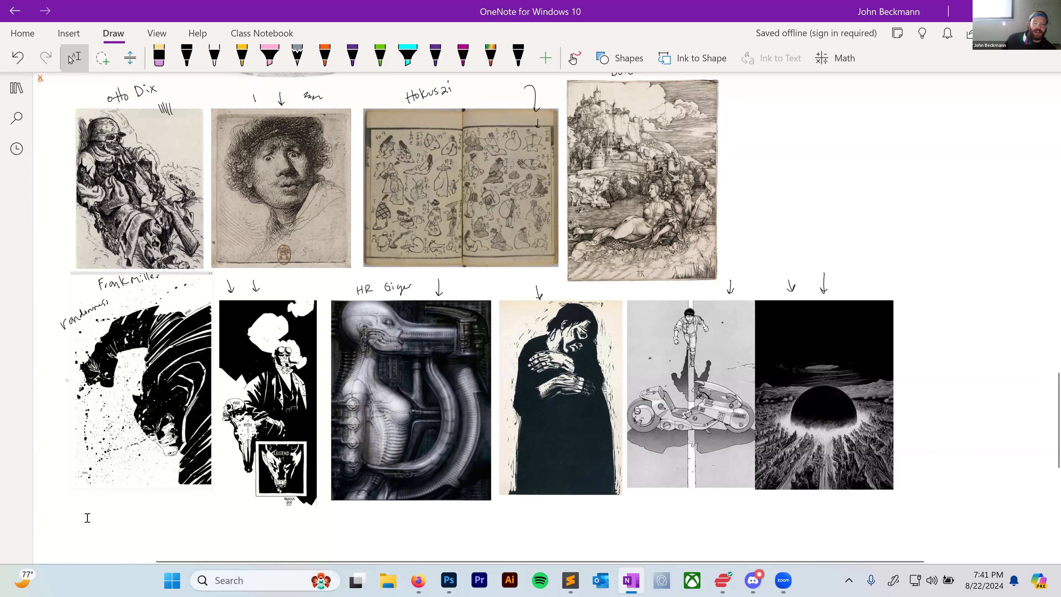
pyautogui.moveTo(255, 559); pyautogui.dragTo(253, 561)
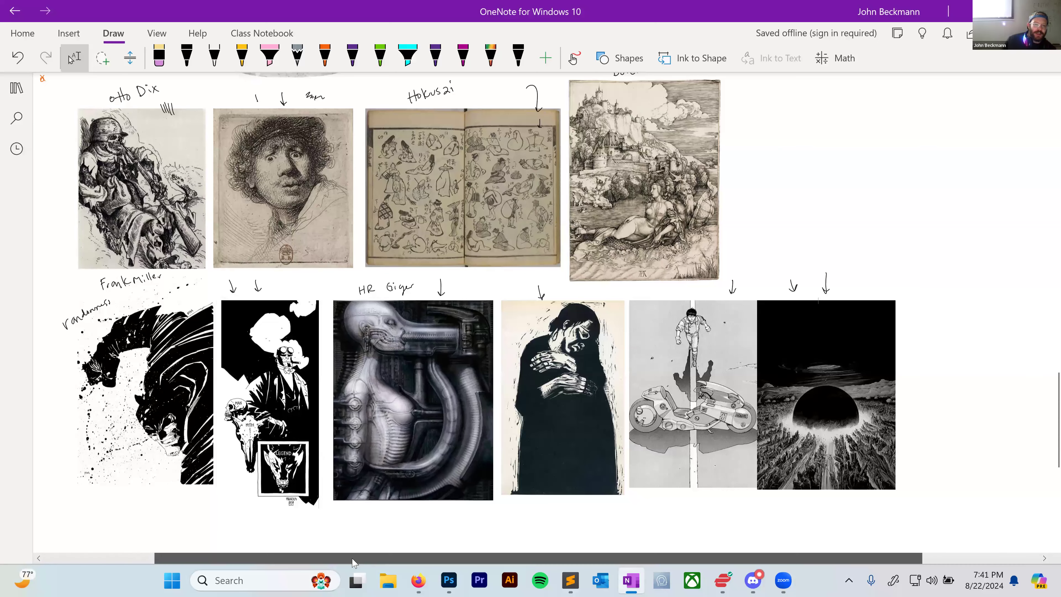
pyautogui.moveTo(354, 561); pyautogui.dragTo(198, 554)
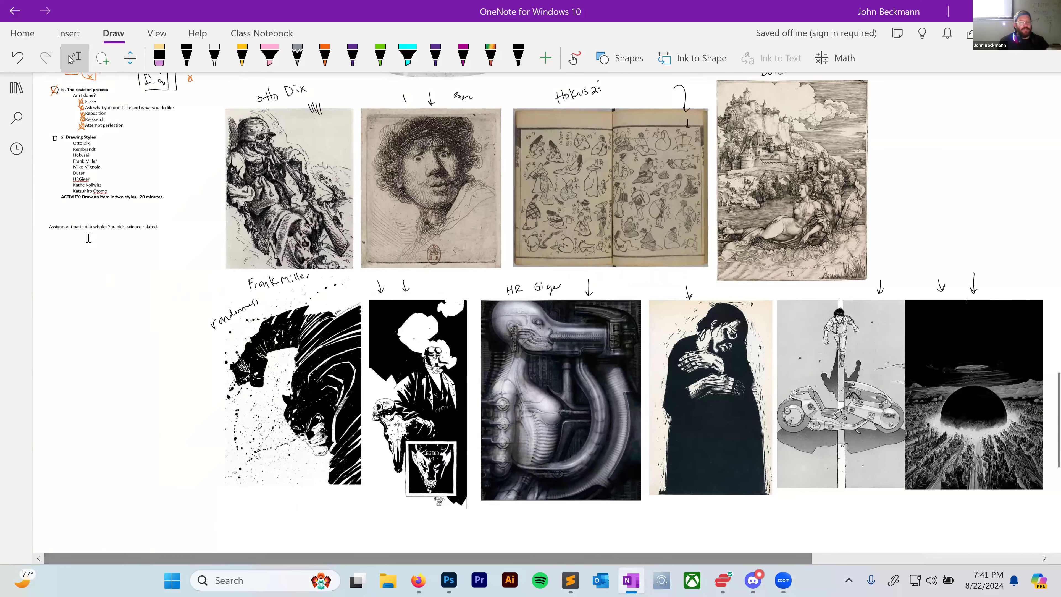
pyautogui.scroll(3, 65, 209)
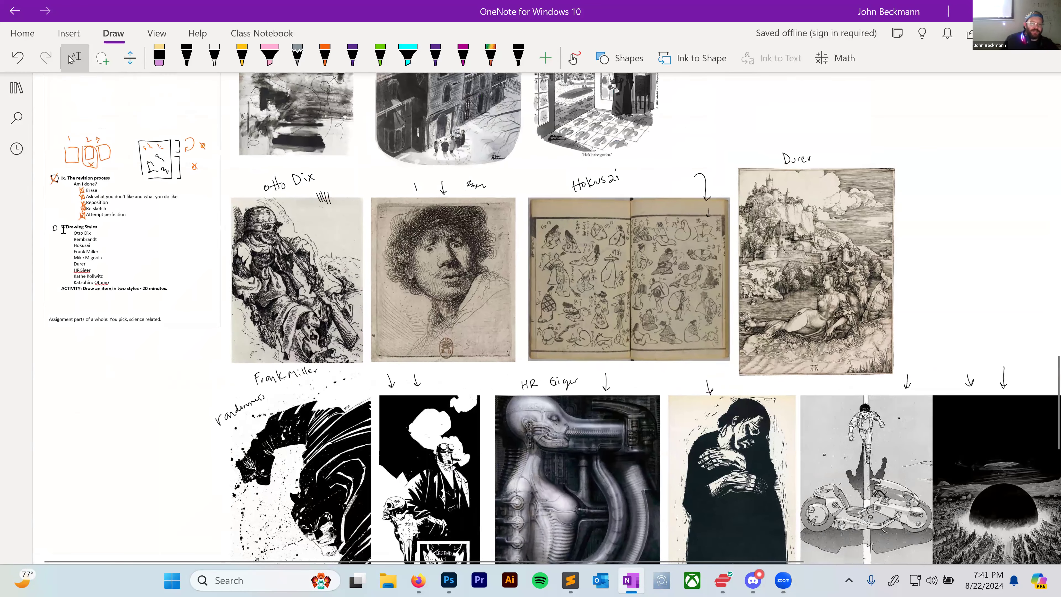
# Cross off the Drawing Styles checkbox, draw an empty checkbox beside the ACTIVITY line, and underline "item" and "two styles" in it.
pyautogui.scroll(3, 62, 227)
pyautogui.moveTo(61, 231); pyautogui.dragTo(50, 243)
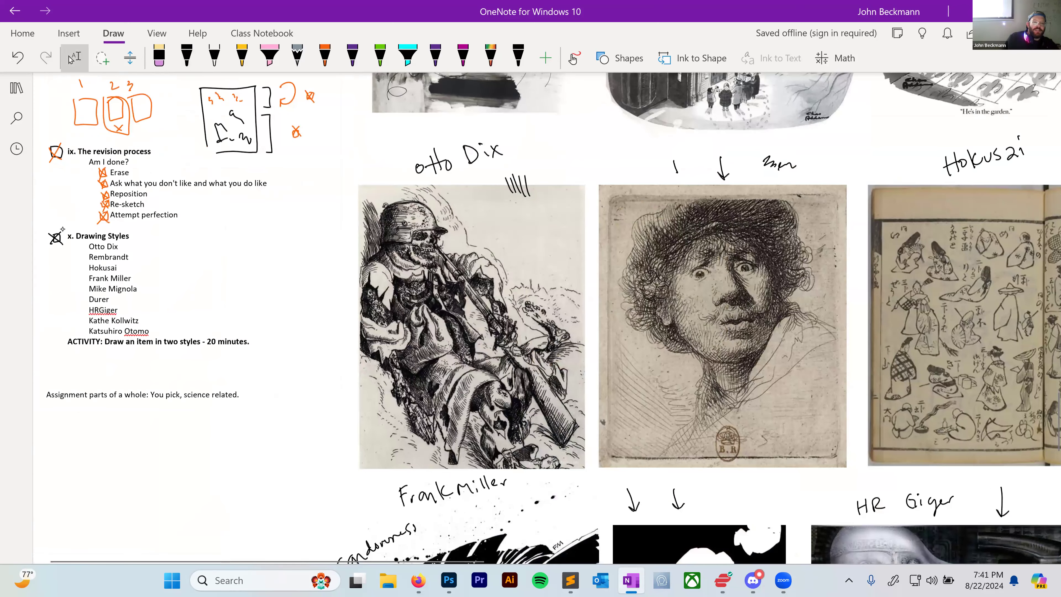
pyautogui.moveTo(53, 338)
pyautogui.mouseDown()
pyautogui.moveTo(63, 341)
pyautogui.moveTo(54, 337)
pyautogui.mouseUp()
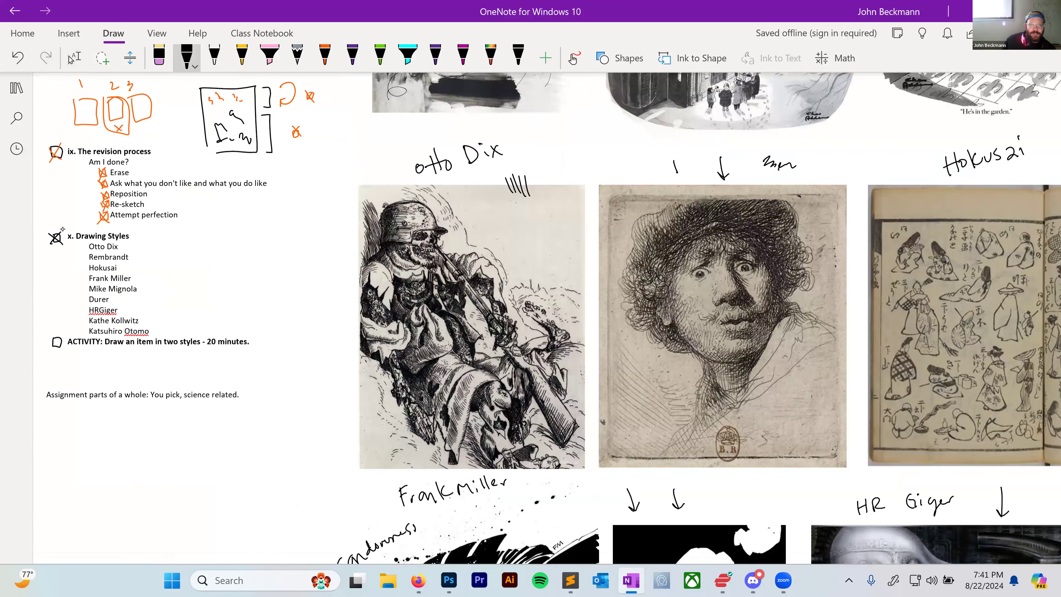
pyautogui.moveTo(135, 346); pyautogui.dragTo(190, 352)
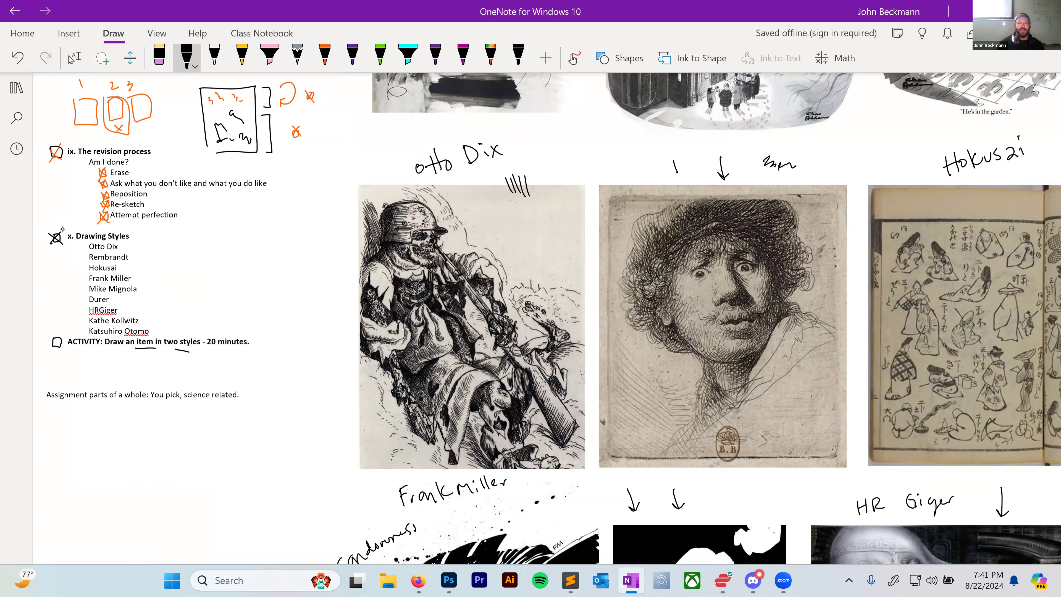
pyautogui.press('Escape')
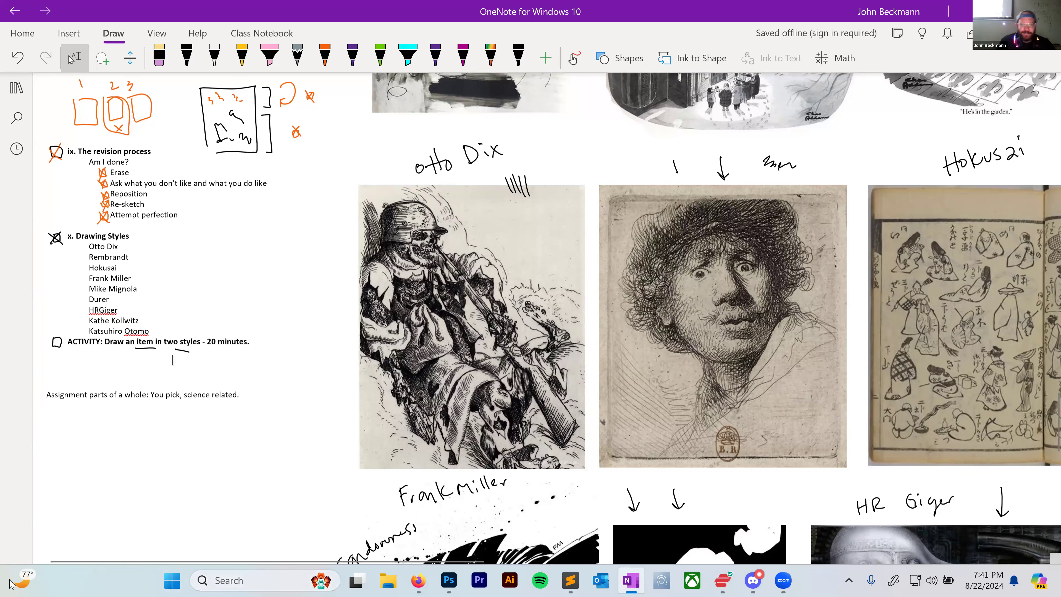
# Switch to Photoshop and save the jeans document as a new PSD, replacing "GreyWash" in its file name with "Dragon2styles".
pyautogui.click(449, 581)
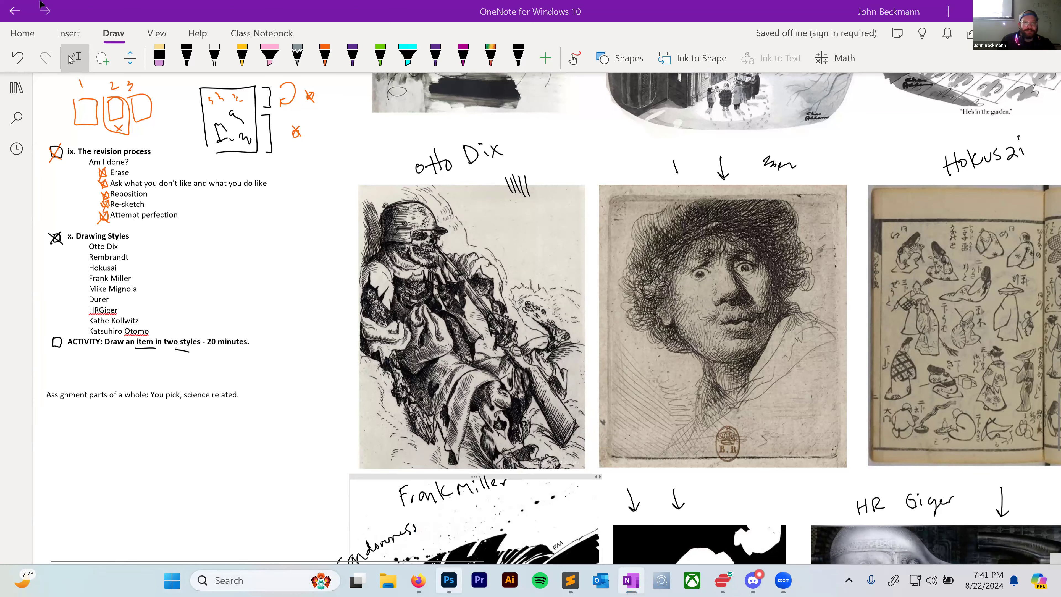
pyautogui.click(30, 8)
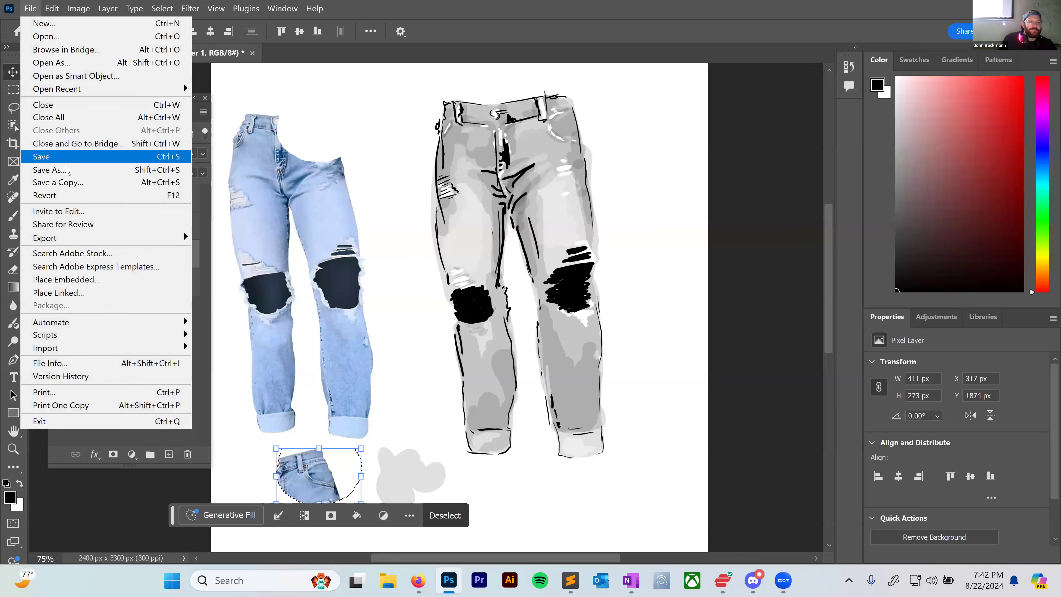
pyautogui.click(46, 169)
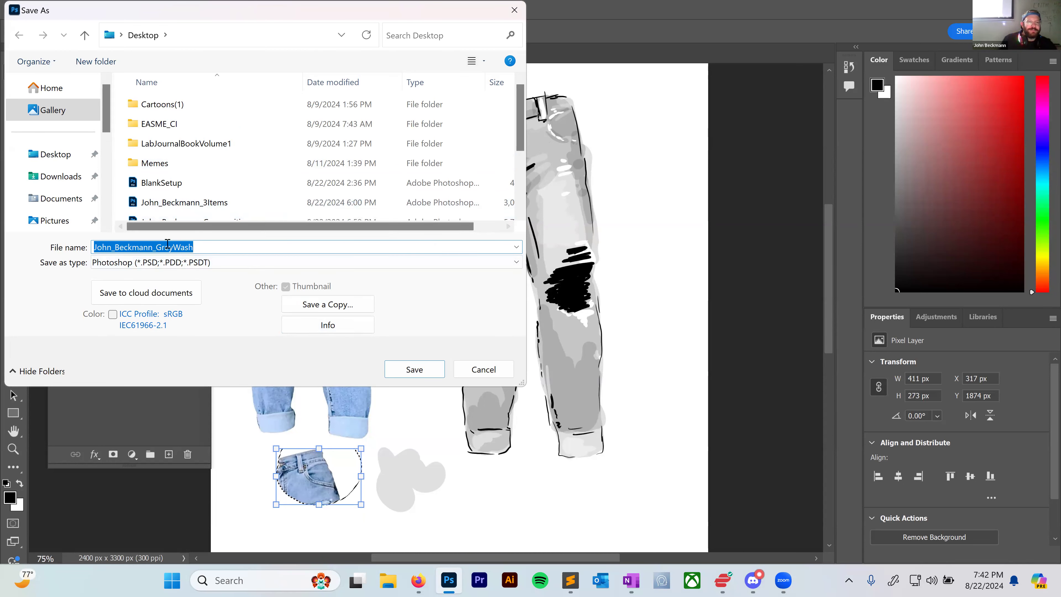
pyautogui.click(158, 247)
pyautogui.moveTo(158, 246); pyautogui.dragTo(221, 246)
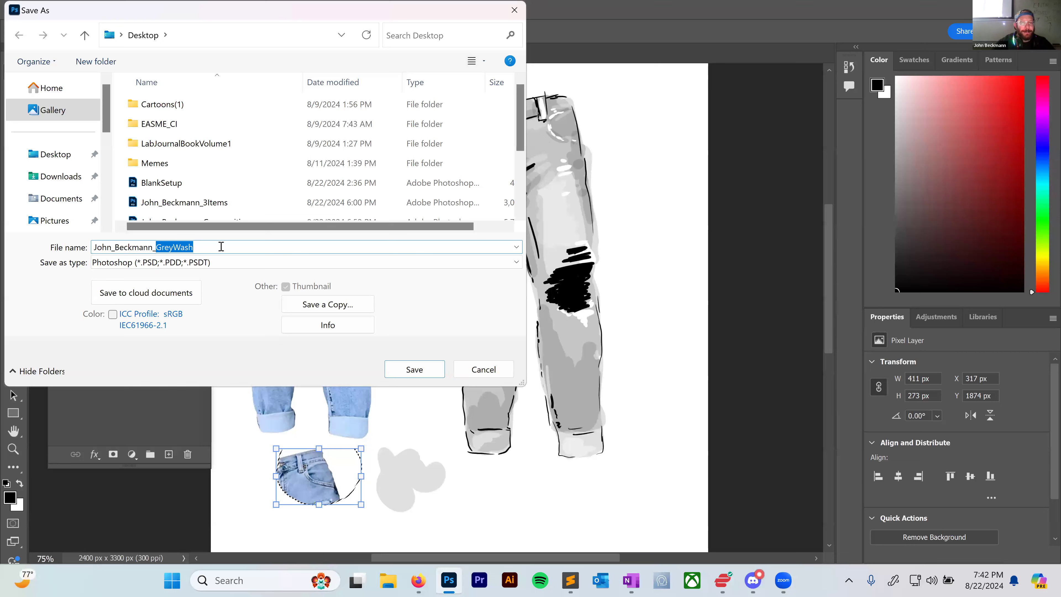
pyautogui.write('Dra')
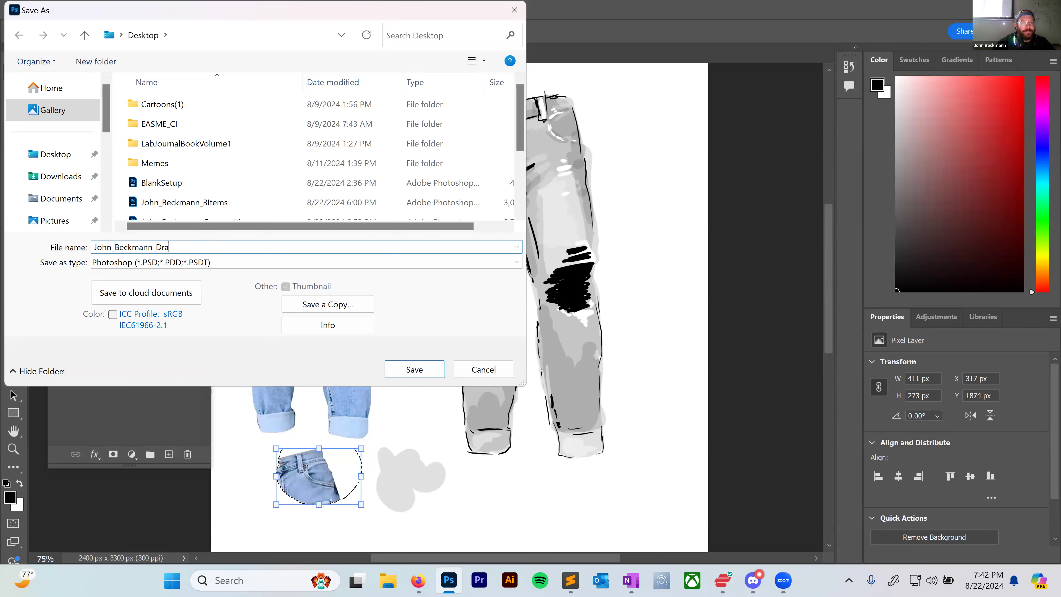
pyautogui.press('BackSpace')
pyautogui.write('Style')
pyautogui.press('BackSpace')
pyautogui.press('BackSpace')
pyautogui.press('BackSpace')
pyautogui.press('BackSpace')
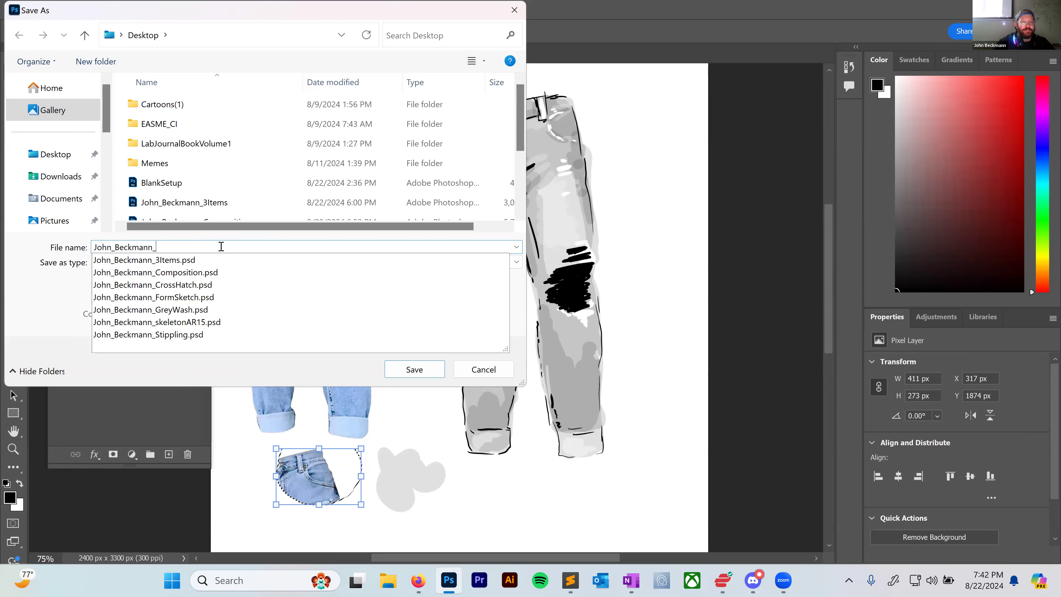
pyautogui.write('Dragon')
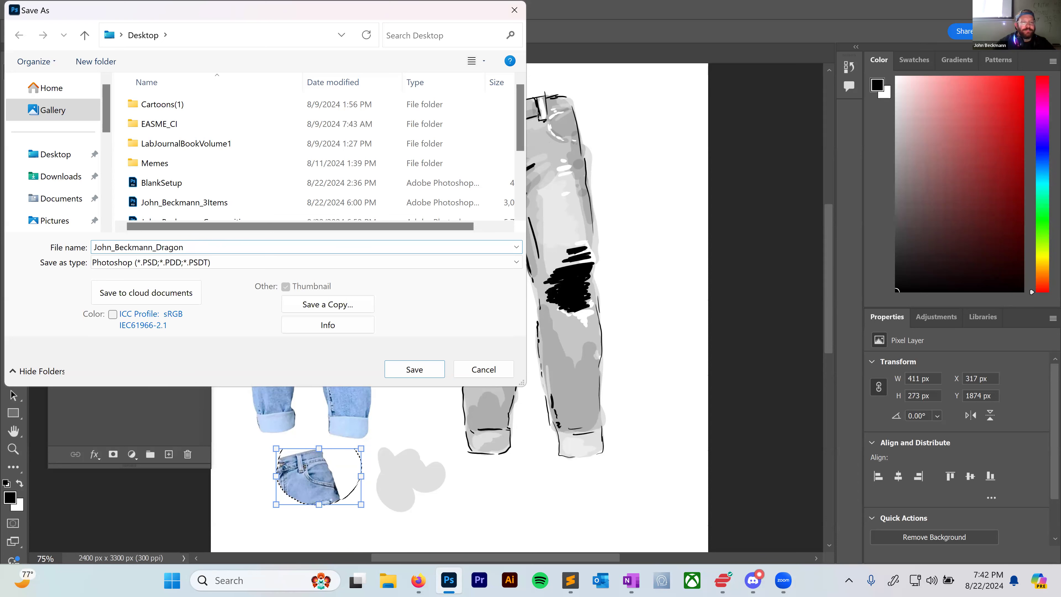
pyautogui.write('2styles')
pyautogui.press('Return')
pyautogui.click(673, 161)
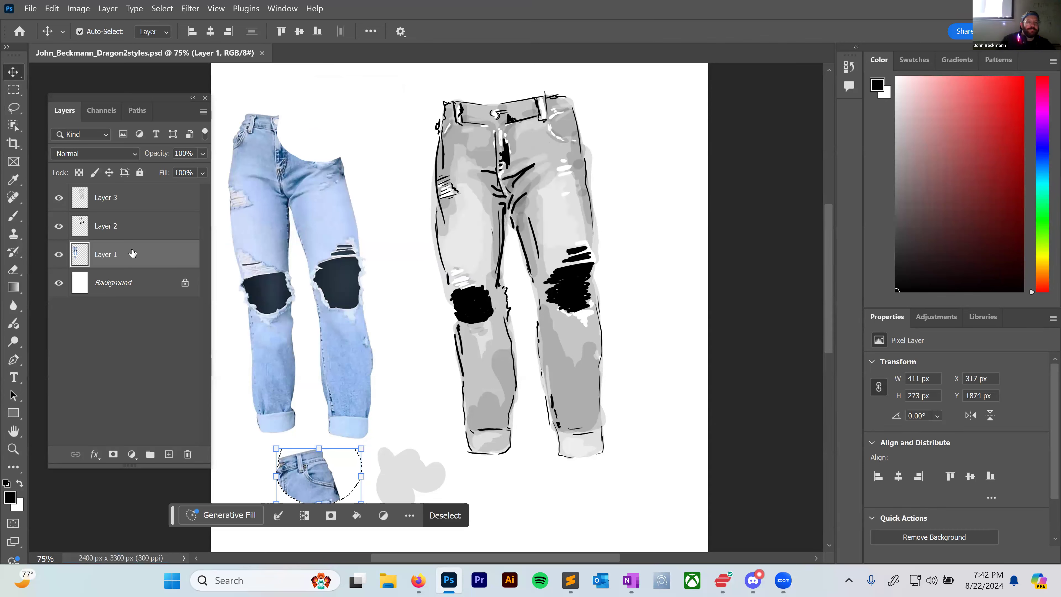
# Delete Layer 3, Layer 2 and Layer 1 so that only the white Background layer is kept.
pyautogui.click(125, 197)
pyautogui.rightClick(127, 196)
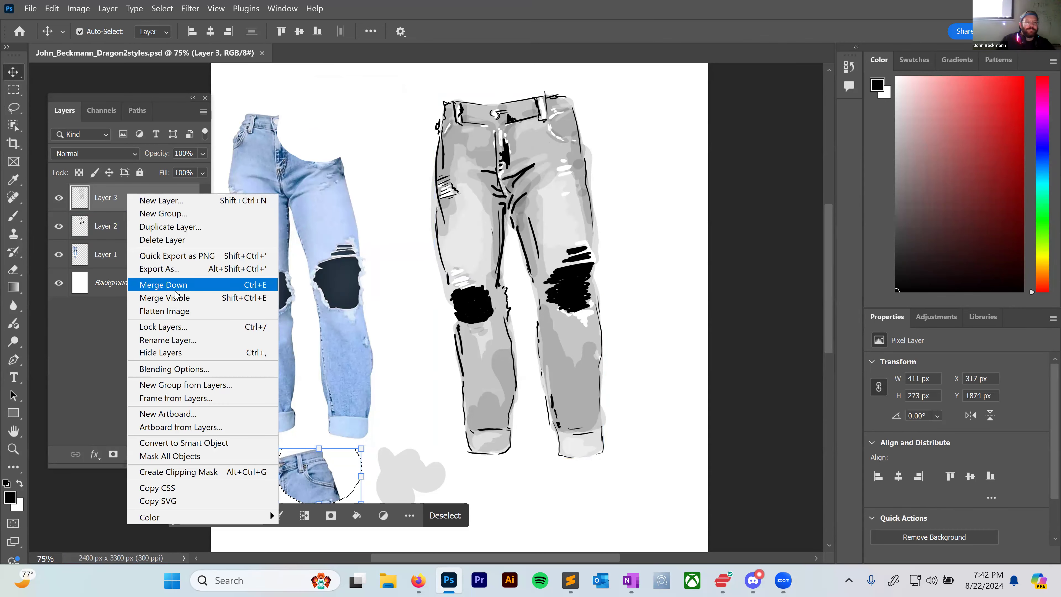
pyautogui.click(163, 239)
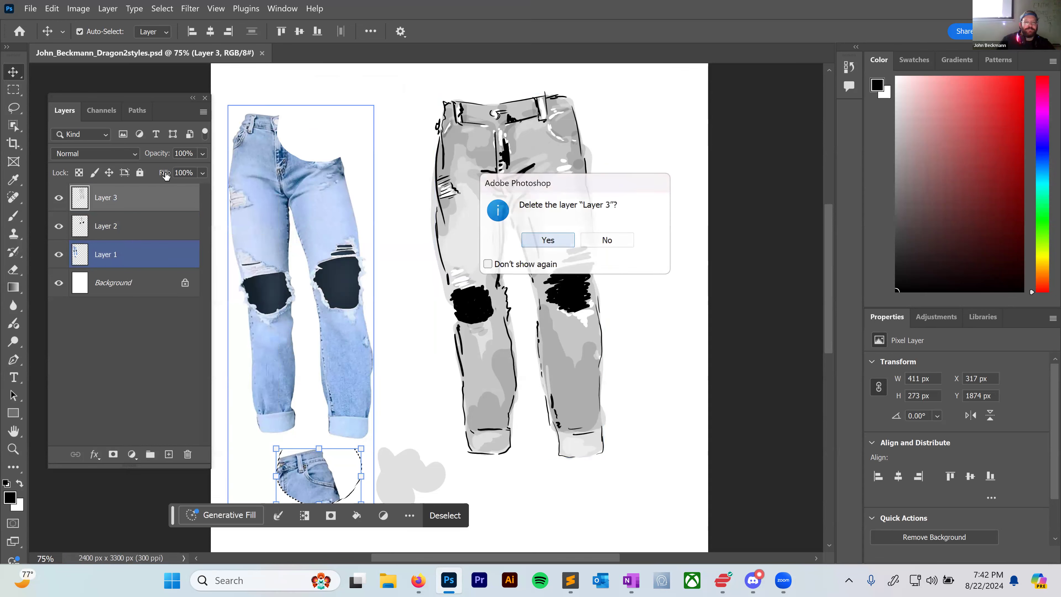
pyautogui.press('Return')
pyautogui.rightClick(109, 193)
pyautogui.click(157, 235)
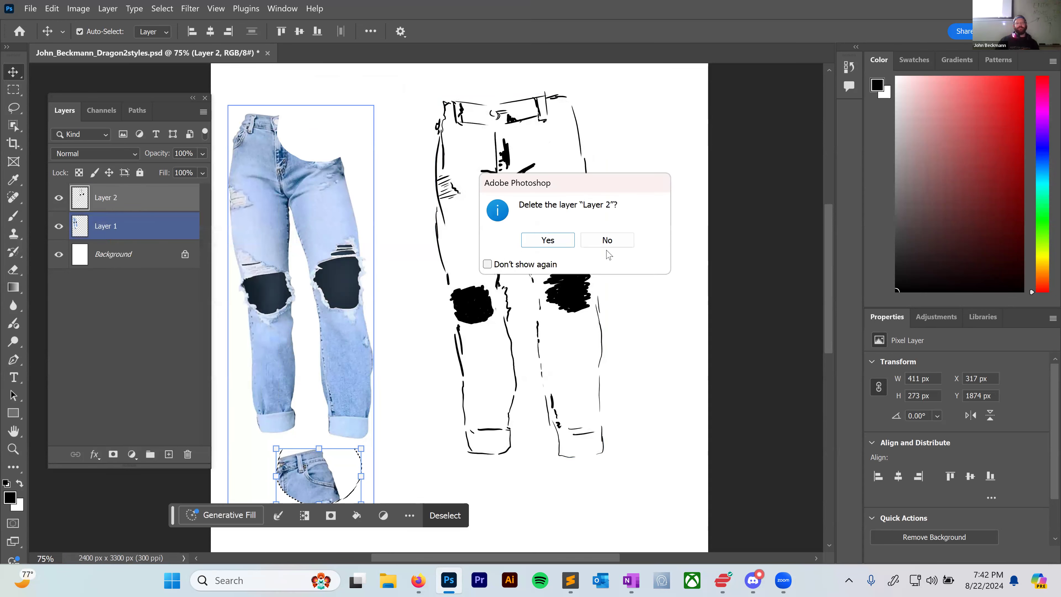
pyautogui.click(547, 240)
pyautogui.rightClick(139, 199)
pyautogui.click(180, 247)
pyautogui.click(545, 238)
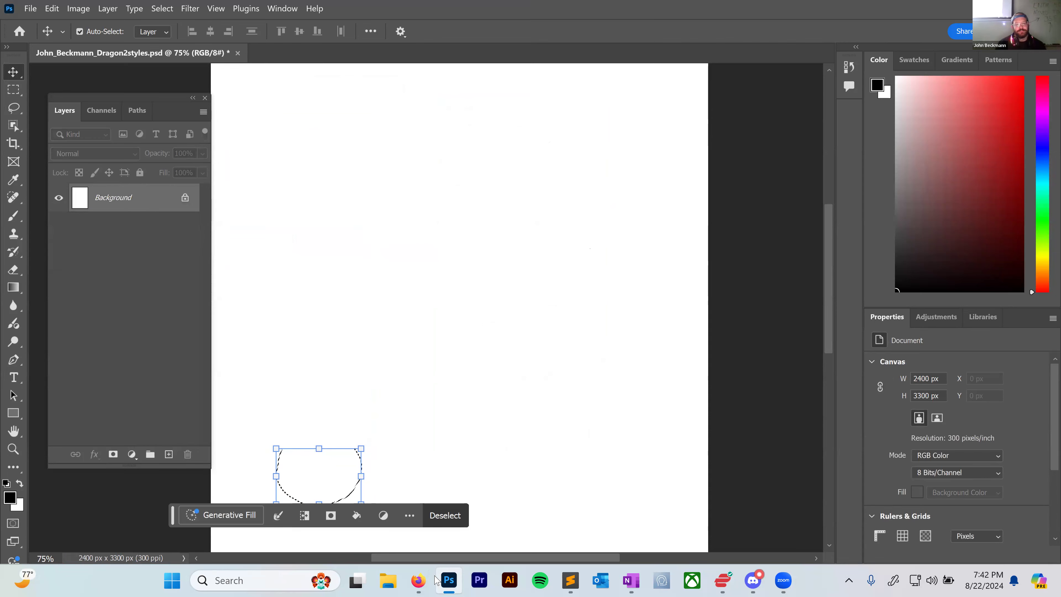
# Switch to Firefox and search Google for "dragon tolkien drawing".
pyautogui.click(418, 580)
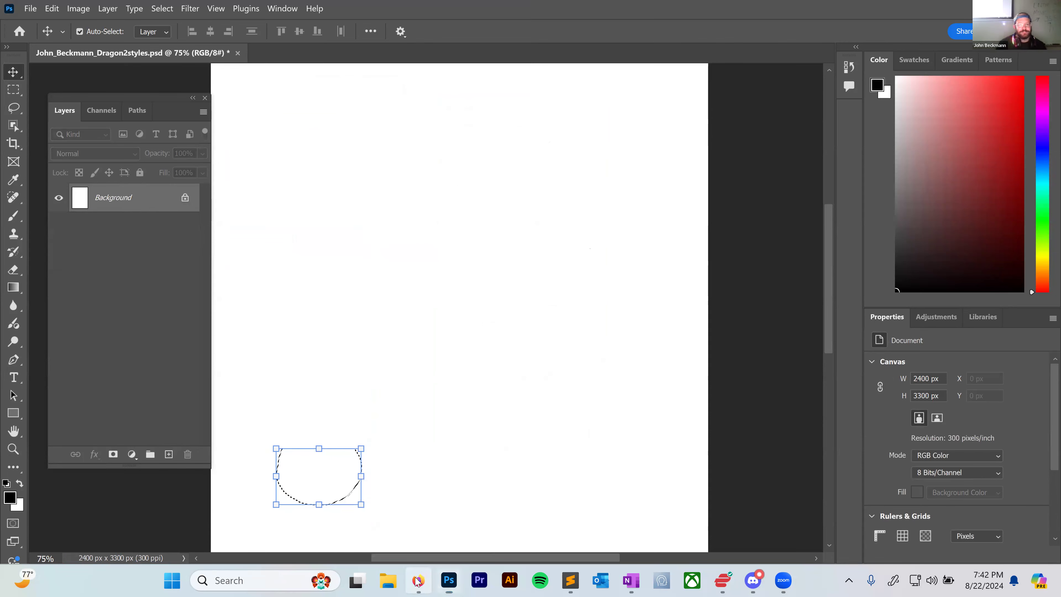
pyautogui.click(355, 17)
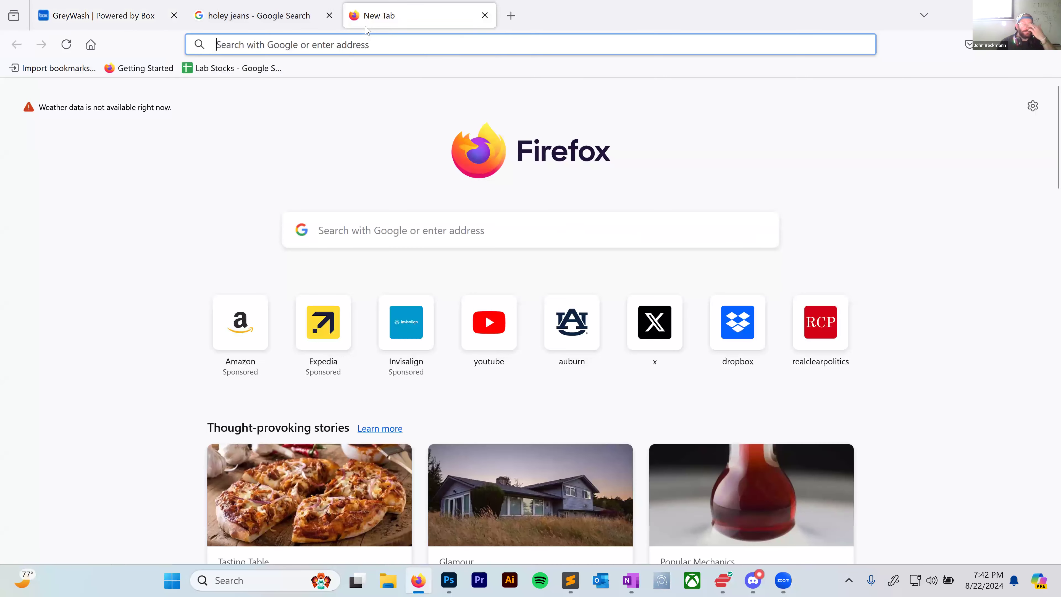
pyautogui.write('www.')
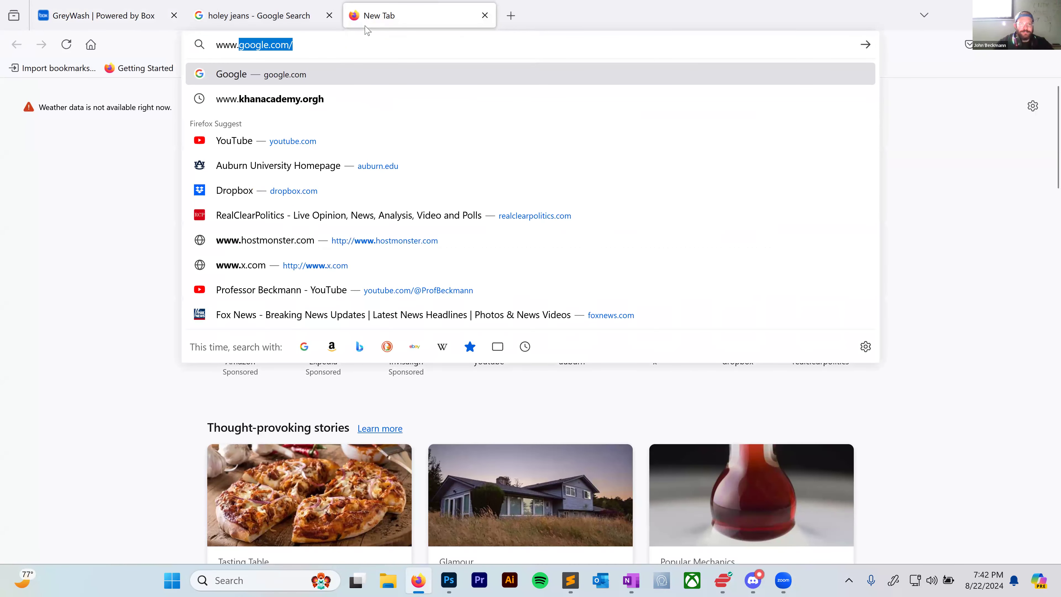
pyautogui.write('k')
pyautogui.press('BackSpace')
pyautogui.write('google.')
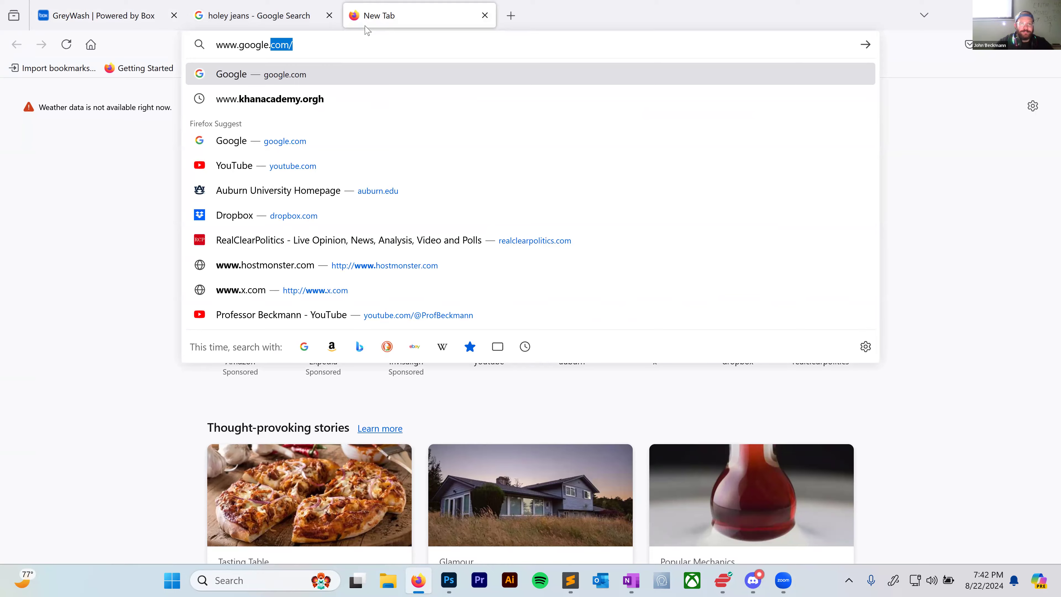
pyautogui.press('Return')
pyautogui.write('draf')
pyautogui.press('BackSpace')
pyautogui.write('gon tolkien d')
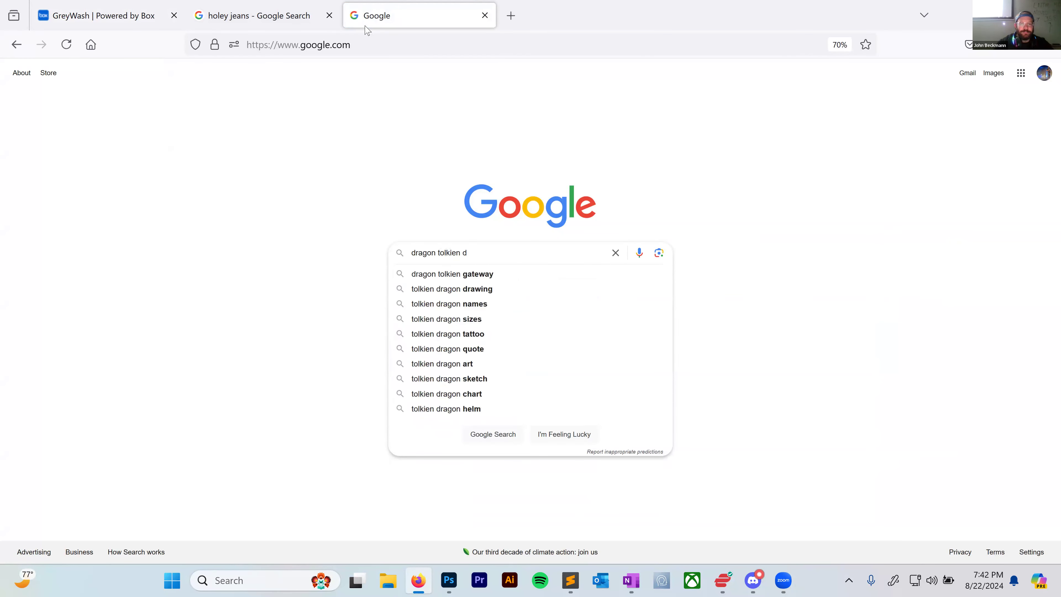
pyautogui.write('rawing')
pyautogui.press('Return')
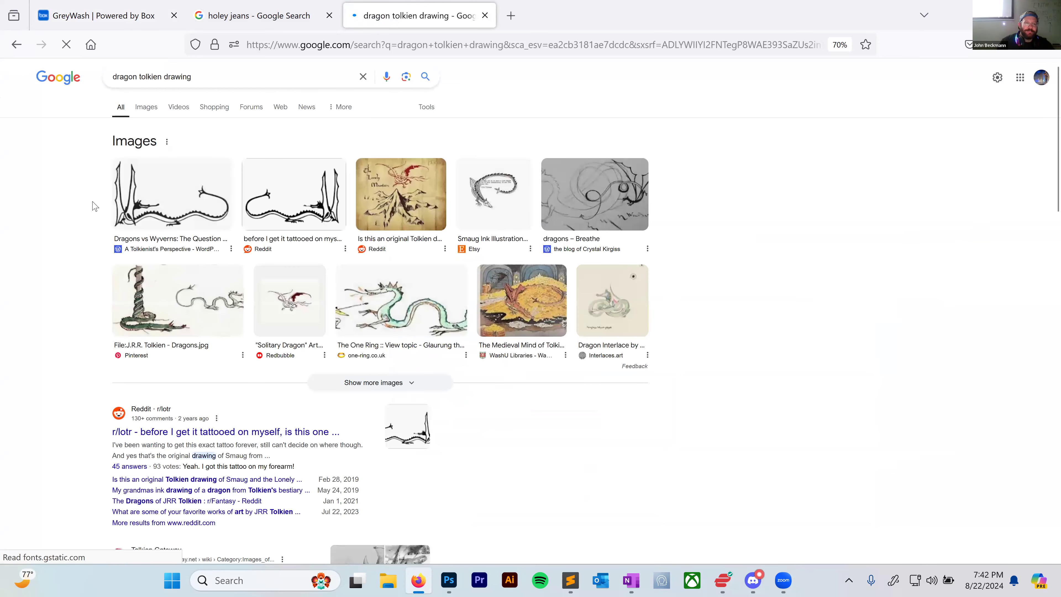
# Open the preview of the first winged dragon ink drawing in the results and copy its image.
pyautogui.click(163, 199)
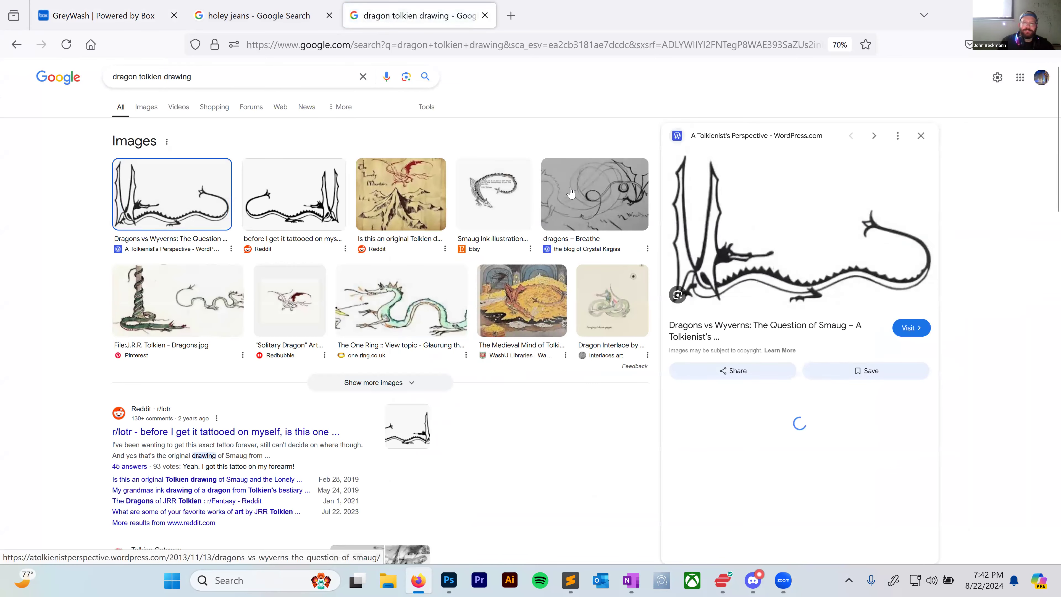
pyautogui.rightClick(674, 208)
pyautogui.click(709, 360)
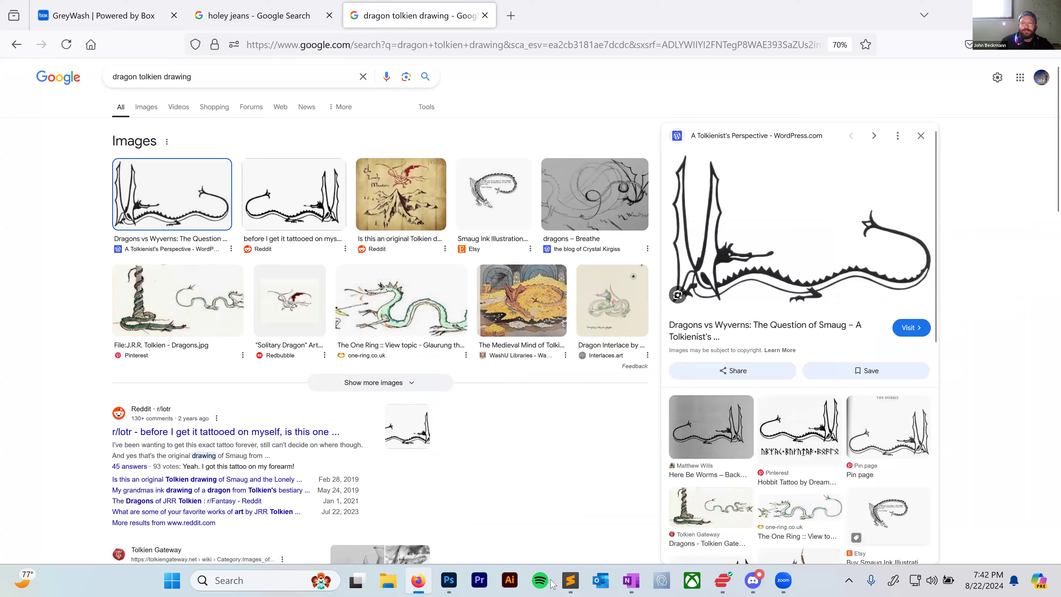
# Switch back to Photoshop and clear the leftover curved selection on the empty canvas.
pyautogui.click(449, 580)
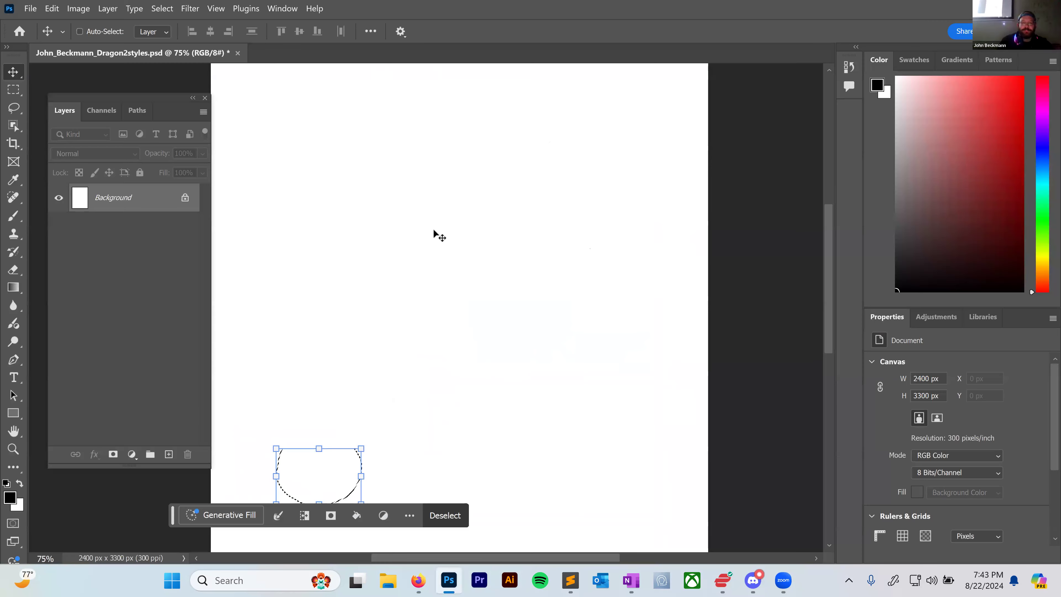
pyautogui.click(162, 8)
pyautogui.click(176, 36)
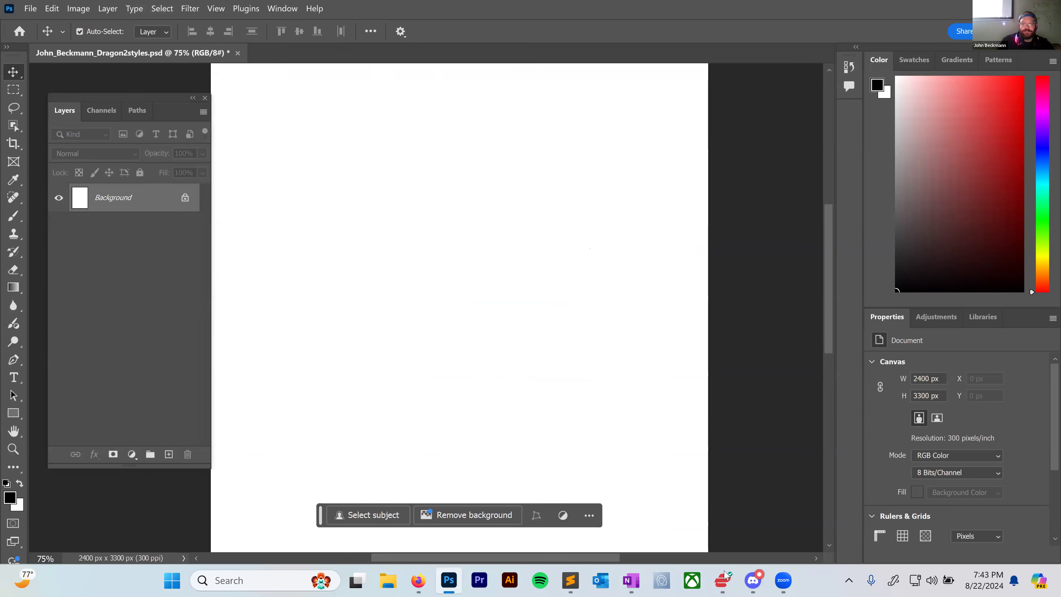
# Bring the Tolkien dragon and Lonely Mountain map thumbnails from the search results into the Photoshop document and place them in the canvas's upper-left area.
pyautogui.click(447, 581)
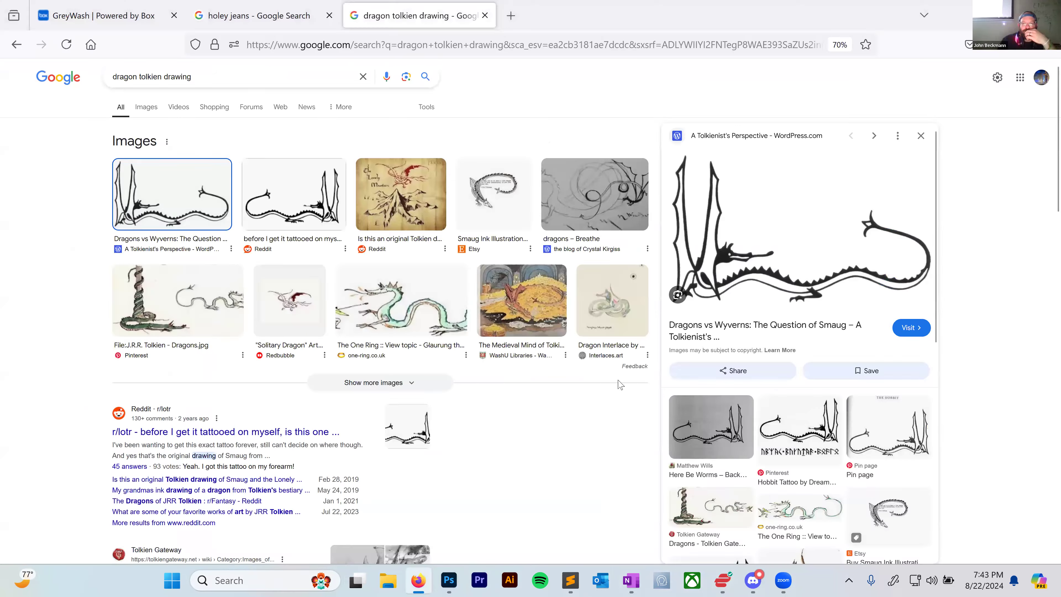
pyautogui.rightClick(769, 274)
pyautogui.click(810, 374)
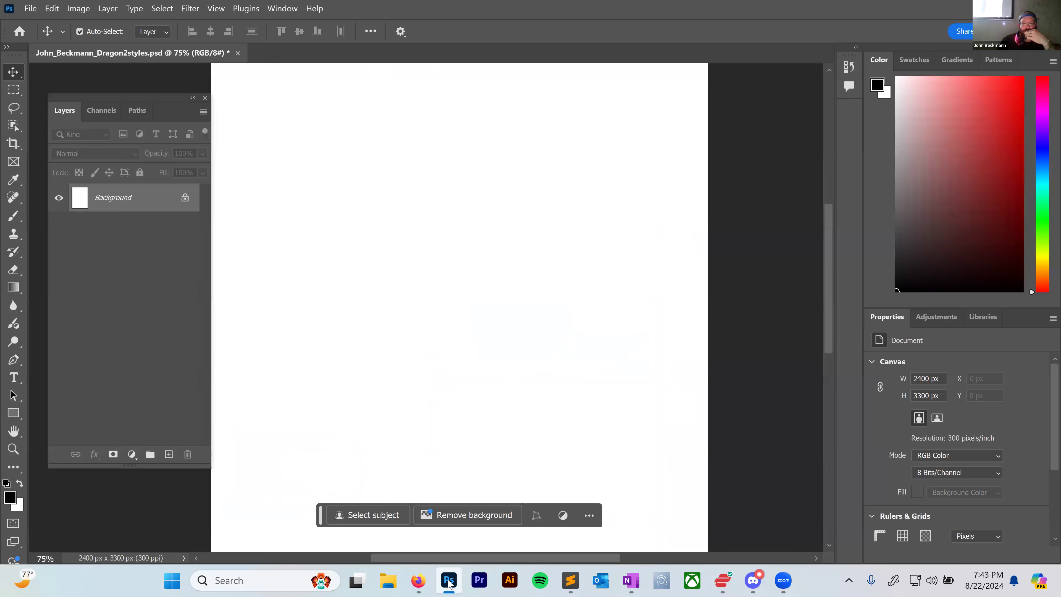
pyautogui.click(449, 580)
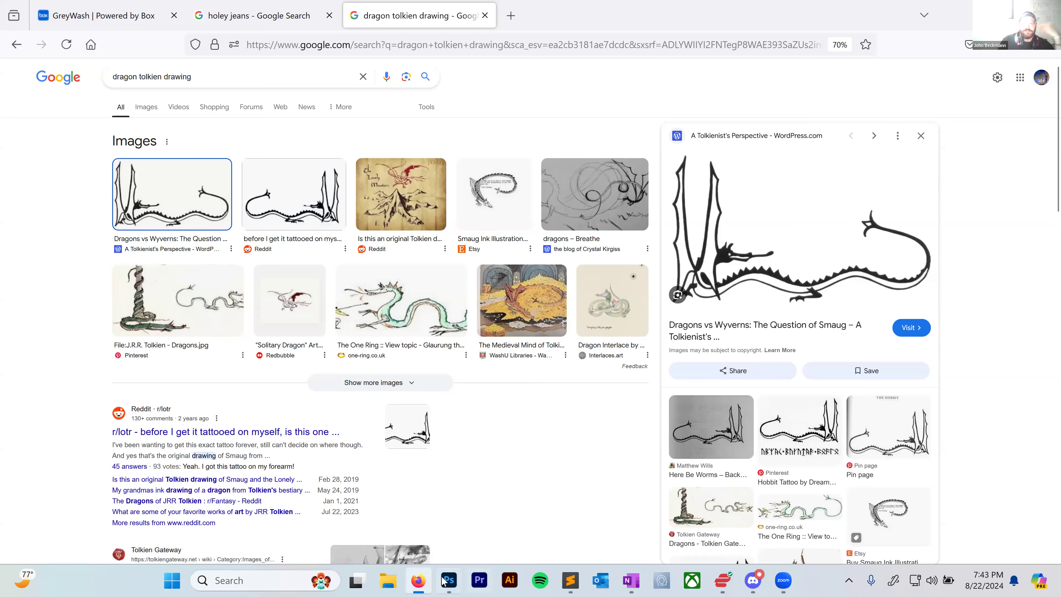
pyautogui.click(449, 580)
pyautogui.moveTo(460, 304); pyautogui.dragTo(301, 98)
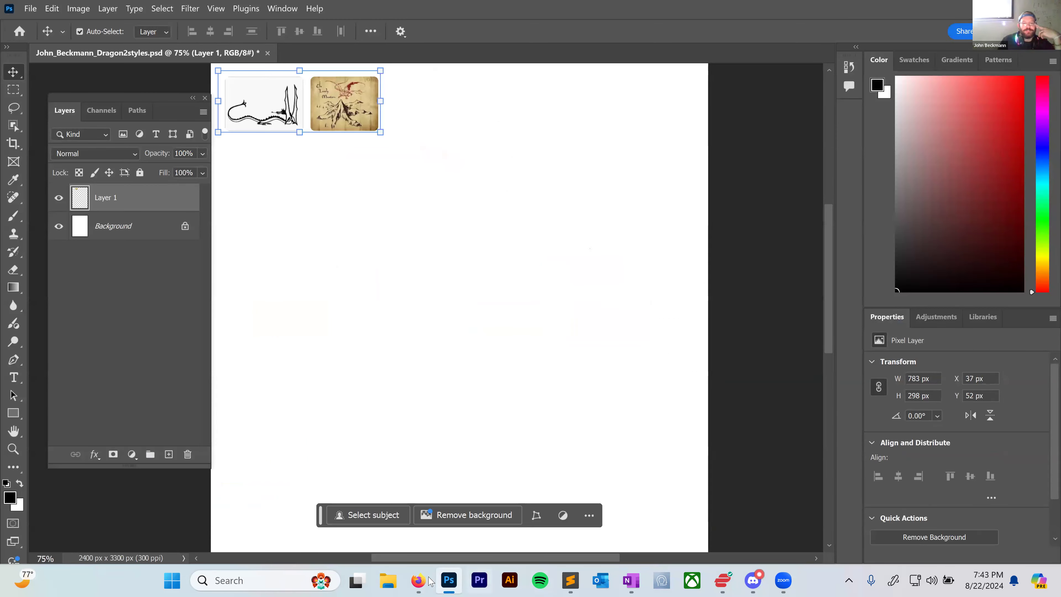
# Return to Firefox, search Google for "dragon" instead, and browse the image results for reference pictures.
pyautogui.click(418, 580)
pyautogui.moveTo(192, 77); pyautogui.dragTo(113, 80)
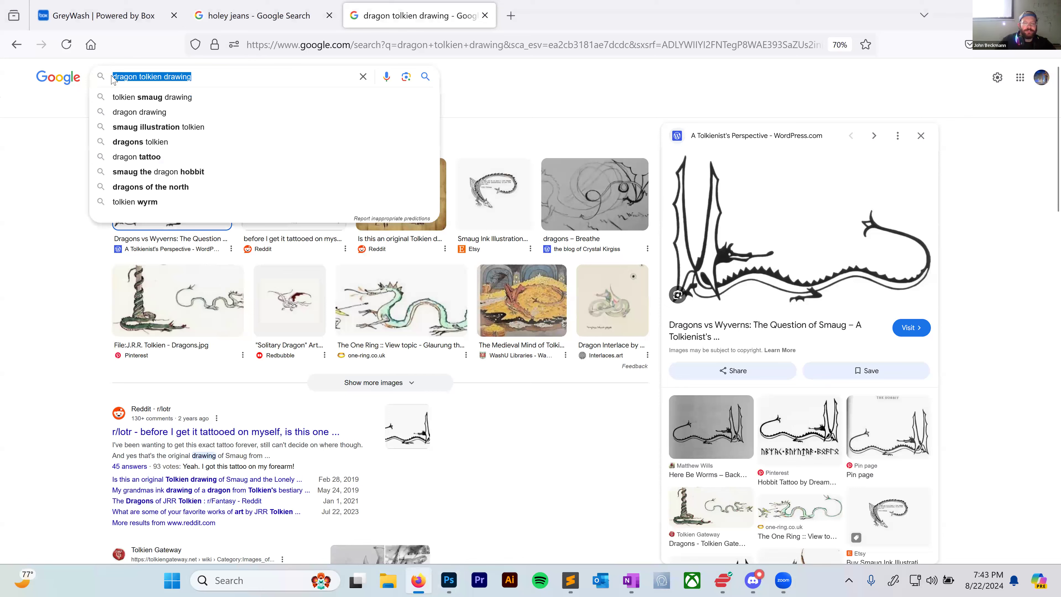
pyautogui.write('dragon')
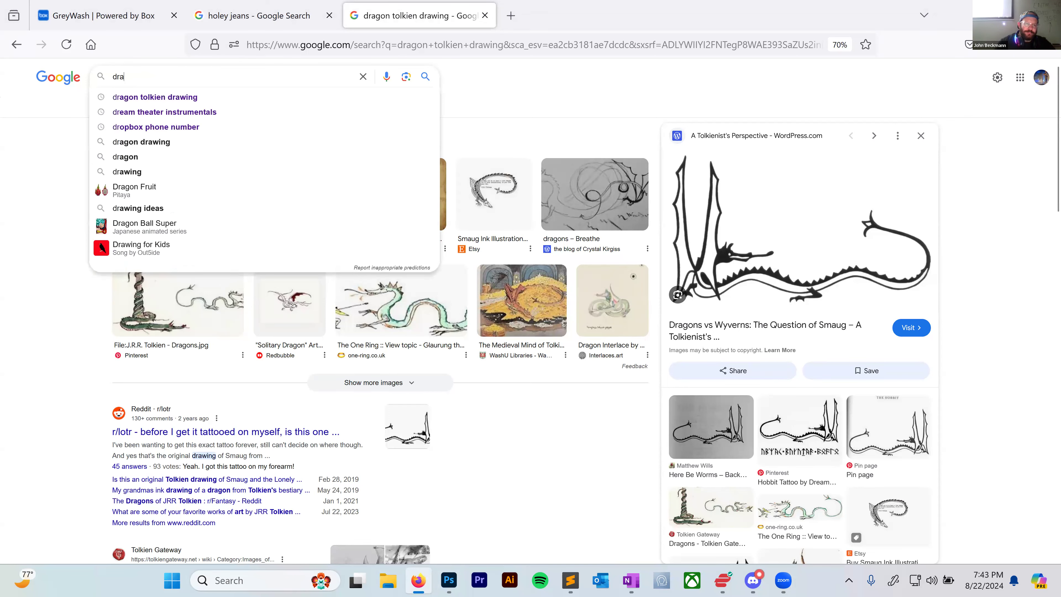
pyautogui.press('Return')
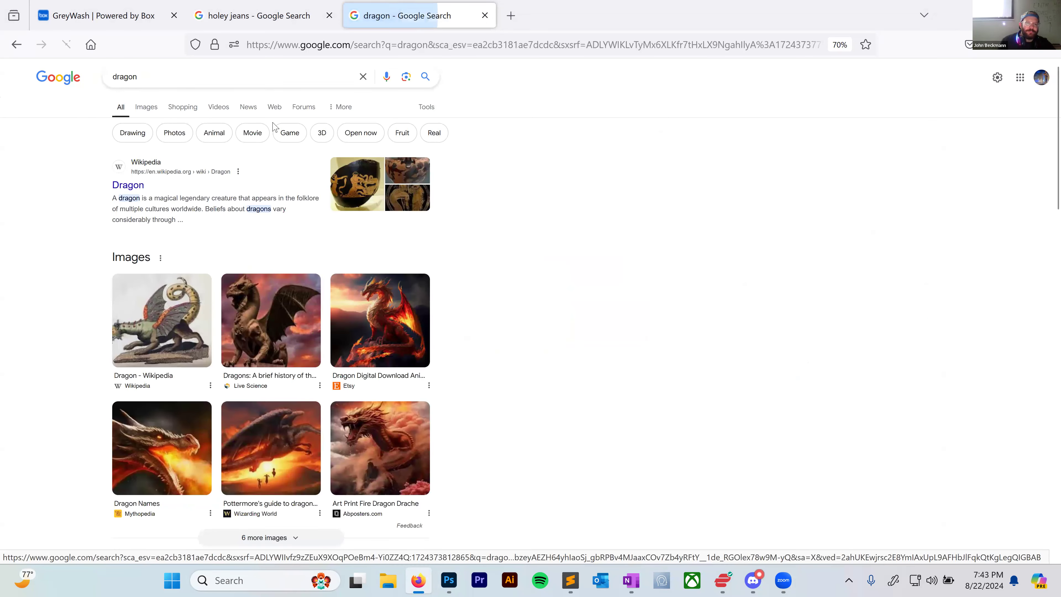
pyautogui.click(147, 109)
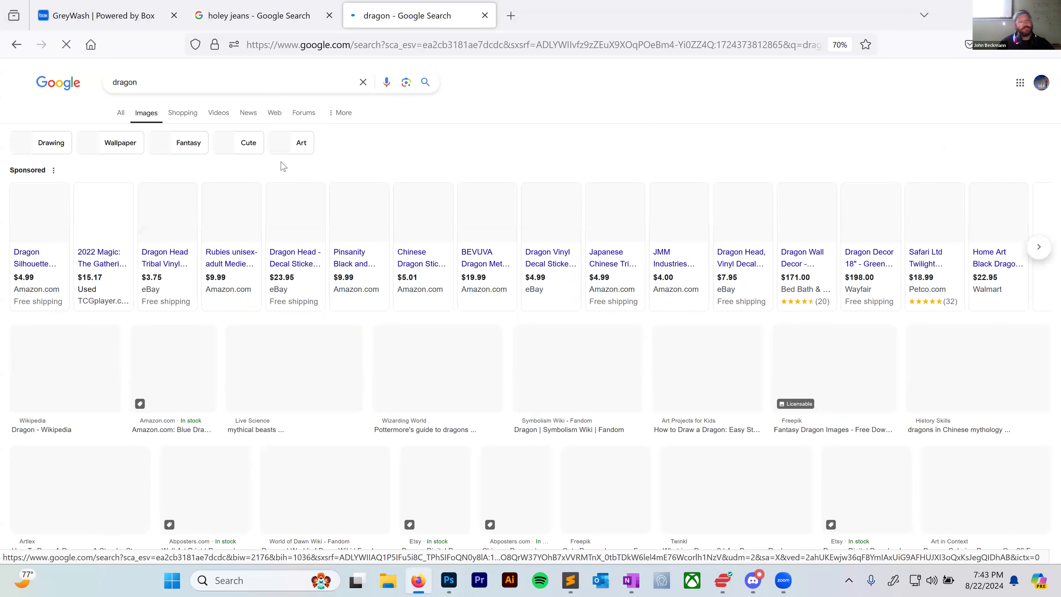
pyautogui.scroll(-1, 540, 323)
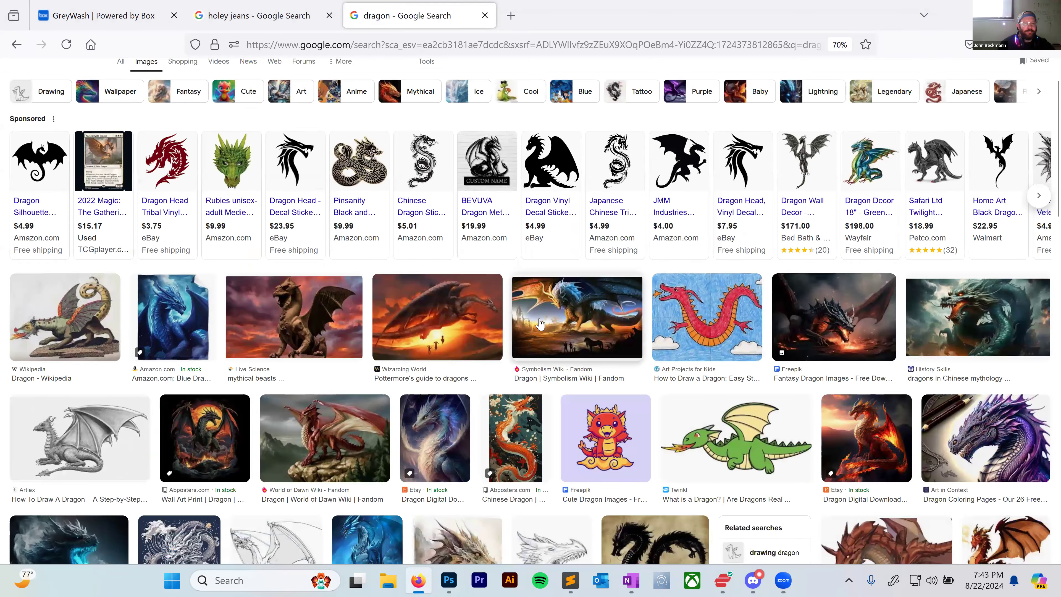
# Look further through the dragon image results and refine the image search to "dragon shenron".
pyautogui.scroll(-2, 540, 323)
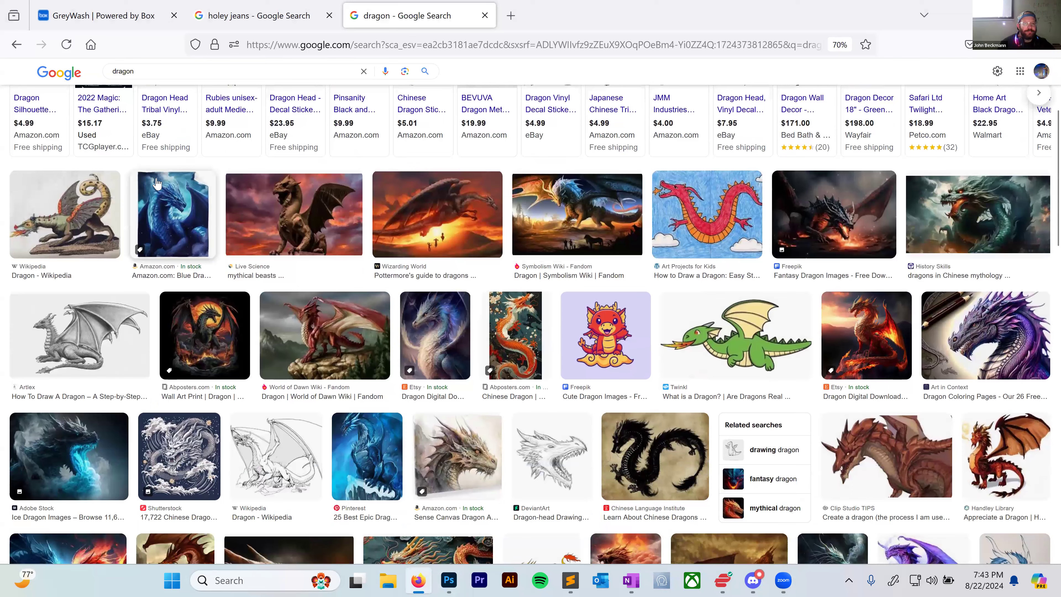
pyautogui.scroll(-3, 487, 292)
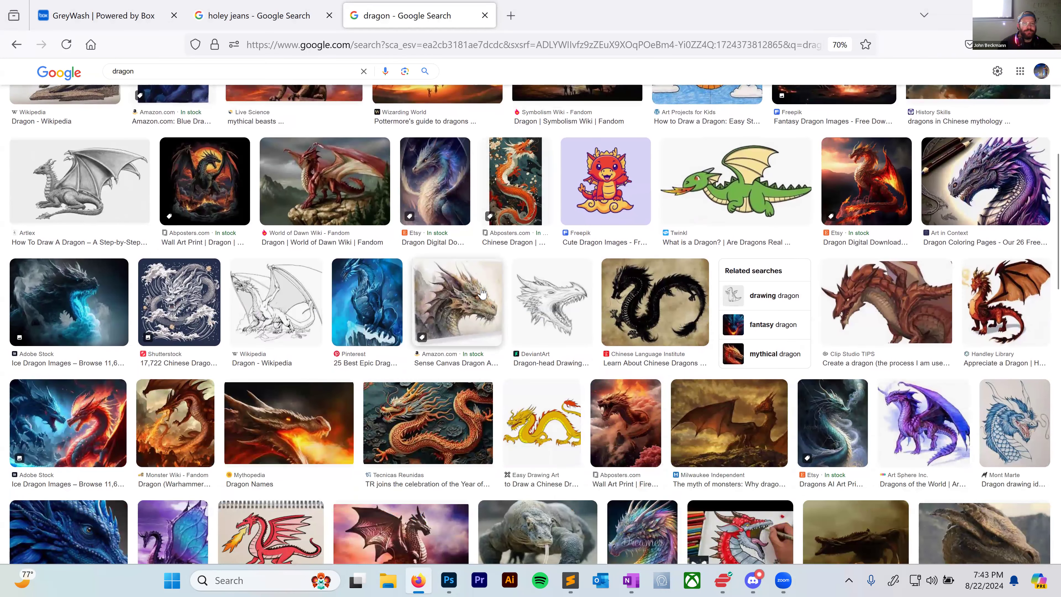
pyautogui.scroll(-1, 483, 293)
pyautogui.scroll(-2, 479, 294)
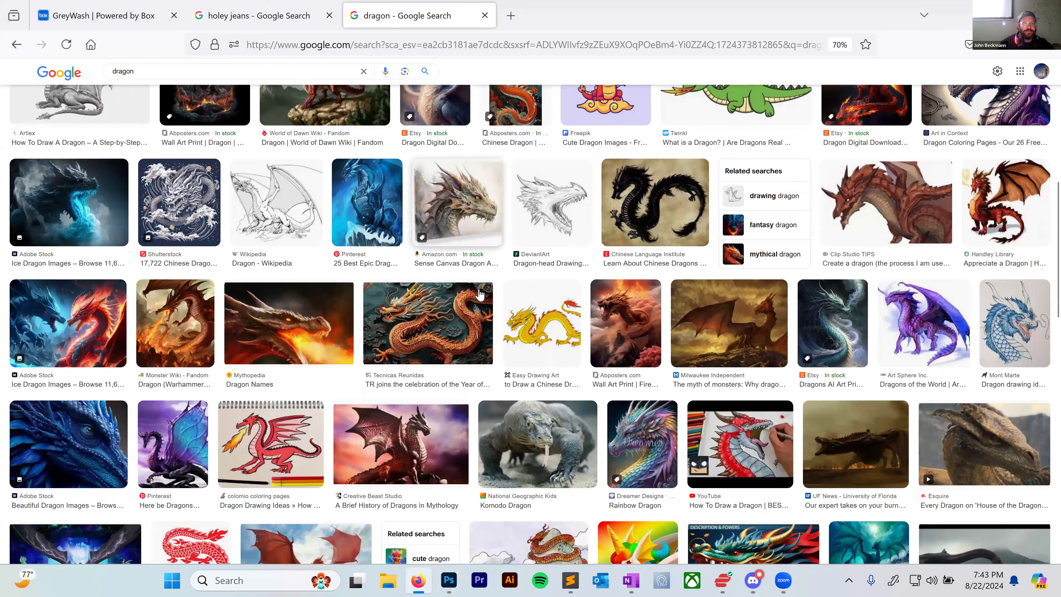
pyautogui.scroll(-3, 194, 82)
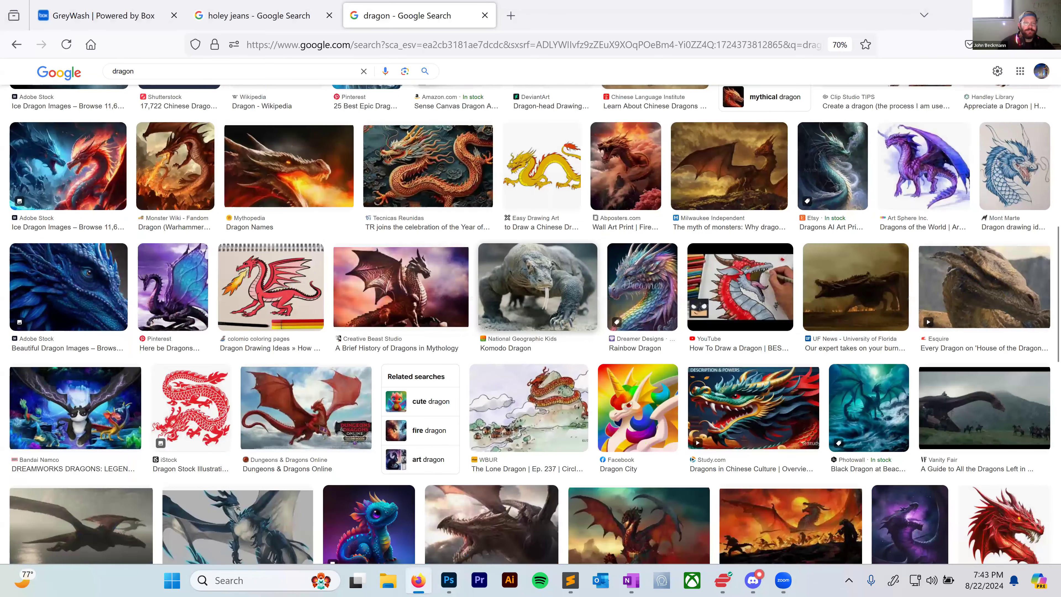
pyautogui.scroll(11, 195, 84)
pyautogui.click(195, 83)
pyautogui.write('shenron')
pyautogui.press('Return')
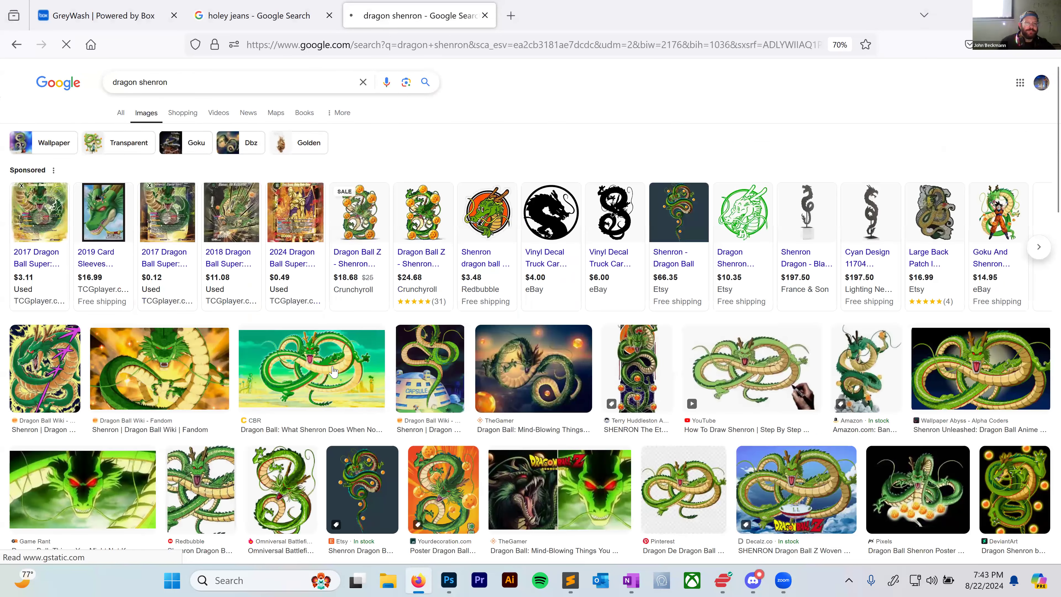
# Copy the CBR Shenron picture, paste it into the Photoshop document and place it beside the two small reference thumbnails.
pyautogui.click(308, 350)
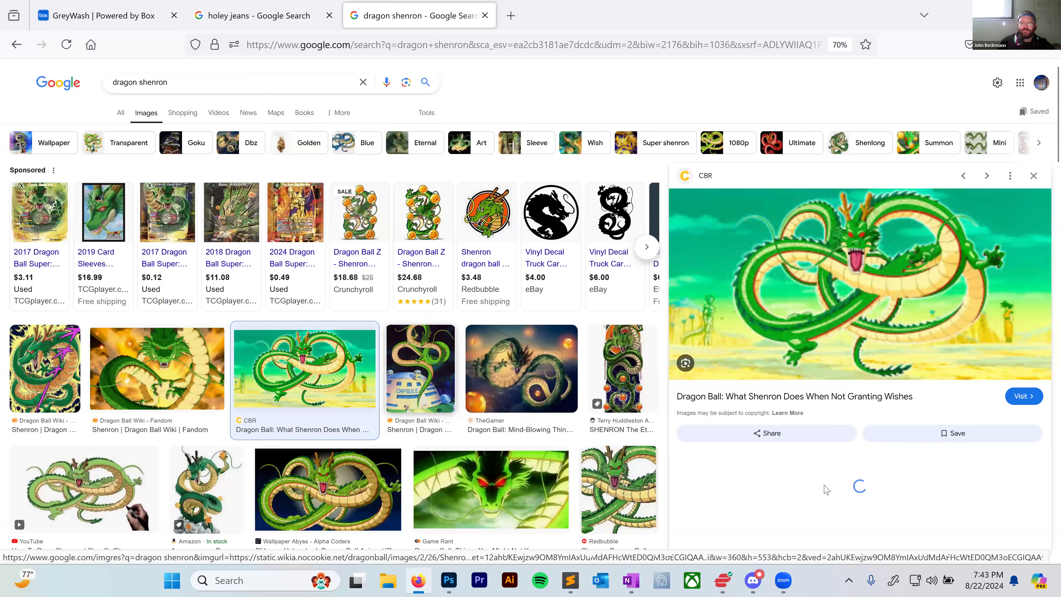
pyautogui.rightClick(822, 472)
pyautogui.click(820, 464)
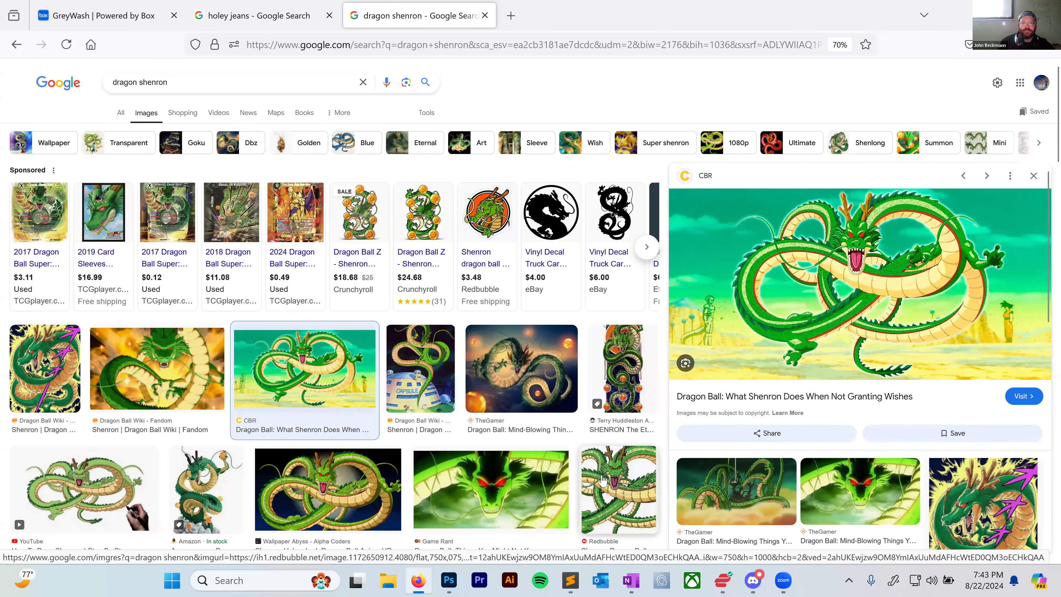
pyautogui.click(448, 581)
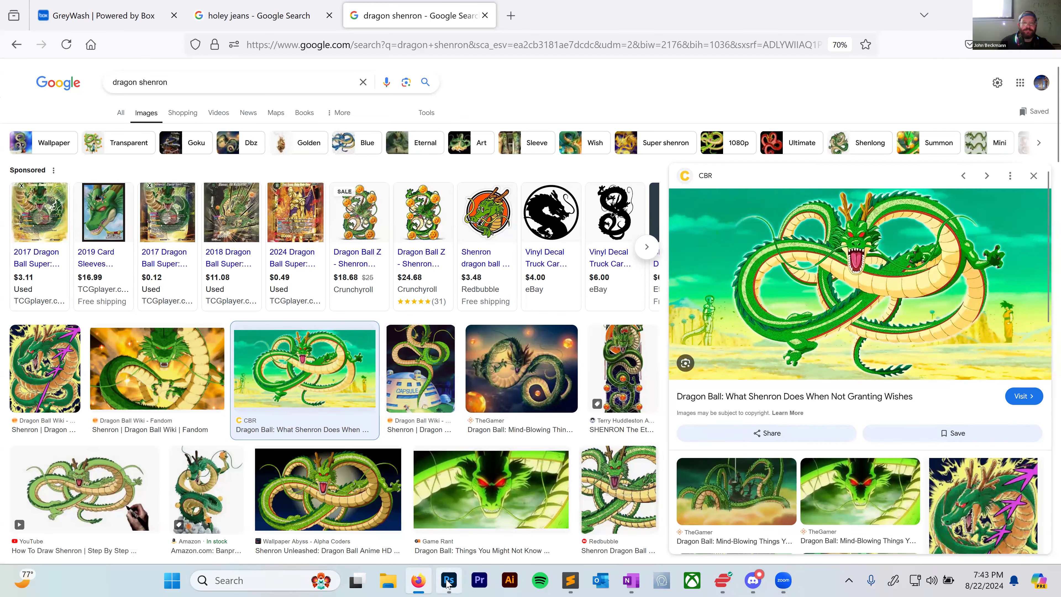
pyautogui.hotkey('ctrl', 'v')
pyautogui.moveTo(501, 295); pyautogui.dragTo(593, 126)
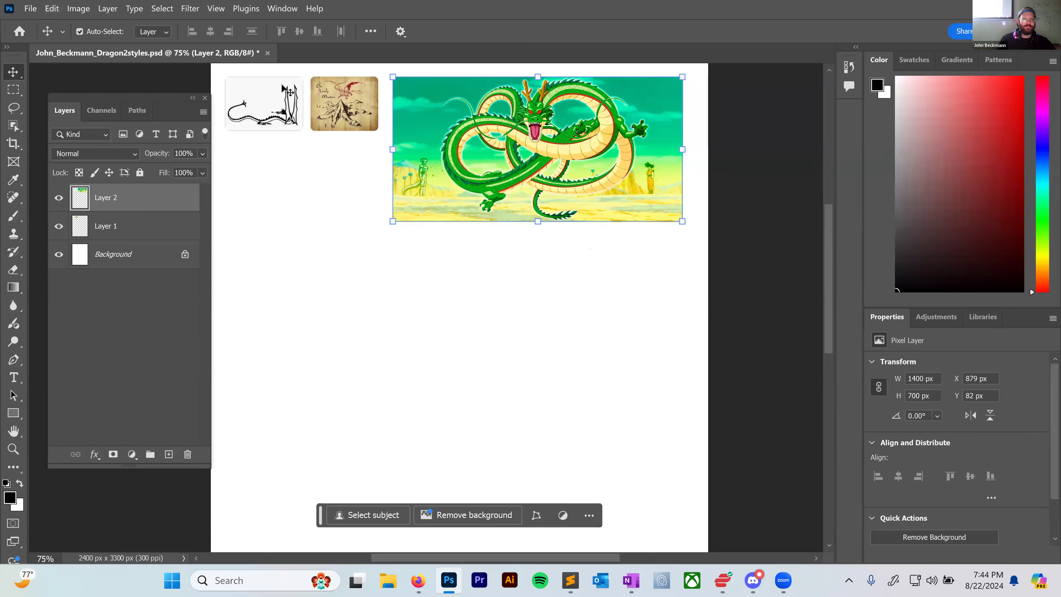
# Choose the 14 px Hard Round Pressure Size brush and add a new layer above the references for the rough sketch.
pyautogui.press('b')
pyautogui.rightClick(394, 271)
pyautogui.click(467, 304)
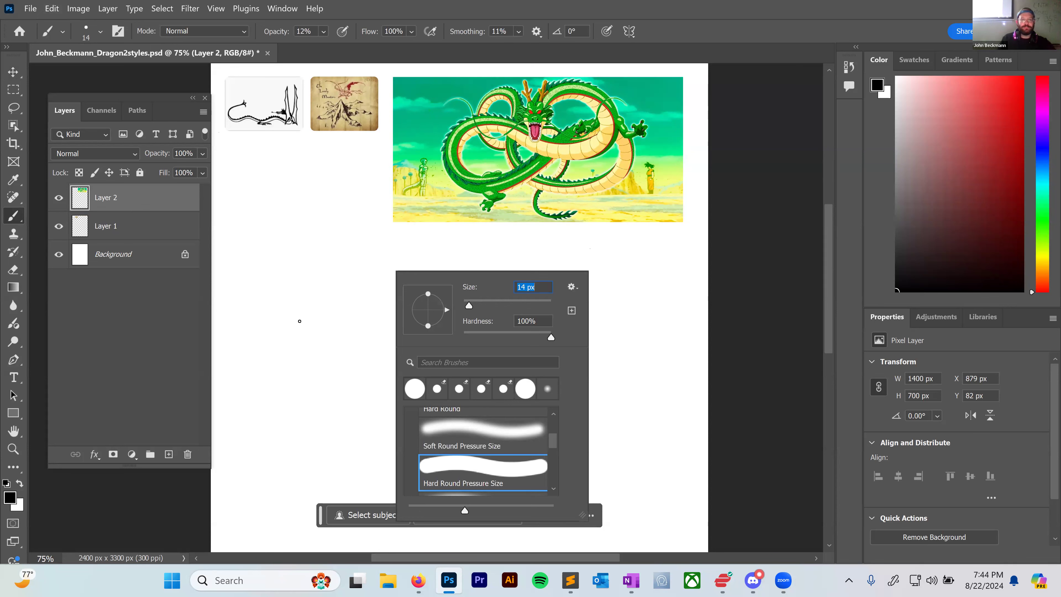
pyautogui.click(107, 8)
pyautogui.click(108, 8)
pyautogui.moveTo(144, 24)
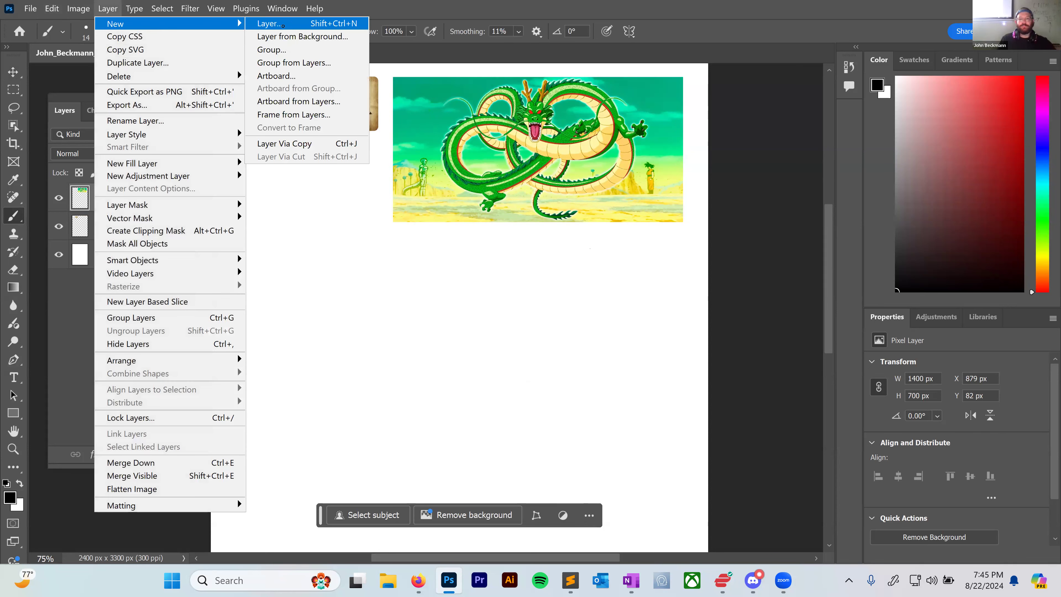
pyautogui.click(277, 24)
pyautogui.click(561, 168)
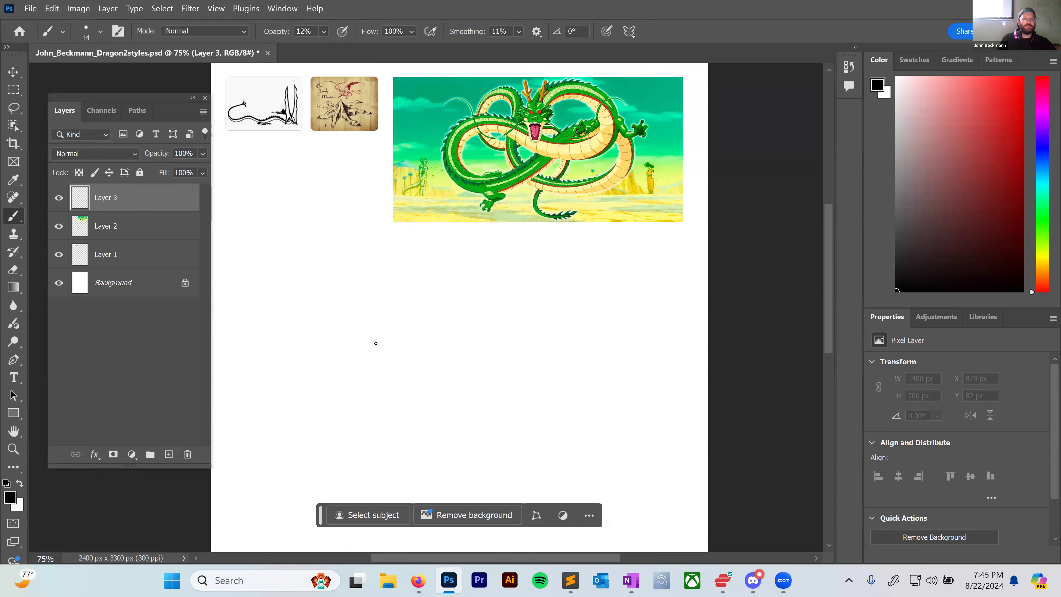
# Lightly sketch the dragon's long S-shaped body line with its tail tip, hind leg and underside contours below the references.
pyautogui.moveTo(328, 273)
pyautogui.mouseDown()
pyautogui.moveTo(308, 298)
pyautogui.moveTo(330, 310)
pyautogui.moveTo(384, 258)
pyautogui.moveTo(422, 262)
pyautogui.moveTo(430, 302)
pyautogui.moveTo(354, 348)
pyautogui.moveTo(416, 399)
pyautogui.mouseUp()
pyautogui.moveTo(550, 283); pyautogui.dragTo(566, 281)
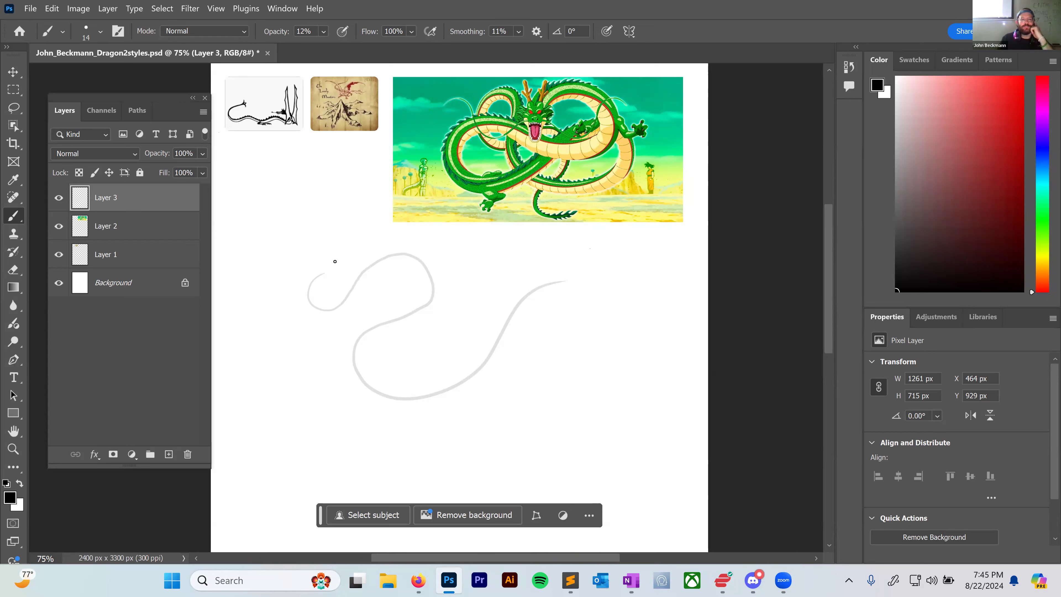
pyautogui.moveTo(319, 264)
pyautogui.mouseDown()
pyautogui.moveTo(335, 279)
pyautogui.moveTo(332, 265)
pyautogui.mouseUp()
pyautogui.moveTo(399, 264)
pyautogui.mouseDown()
pyautogui.moveTo(361, 285)
pyautogui.moveTo(422, 300)
pyautogui.mouseUp()
pyautogui.moveTo(373, 325)
pyautogui.mouseDown()
pyautogui.moveTo(359, 388)
pyautogui.moveTo(367, 401)
pyautogui.moveTo(407, 406)
pyautogui.moveTo(355, 394)
pyautogui.moveTo(344, 370)
pyautogui.moveTo(341, 391)
pyautogui.mouseUp()
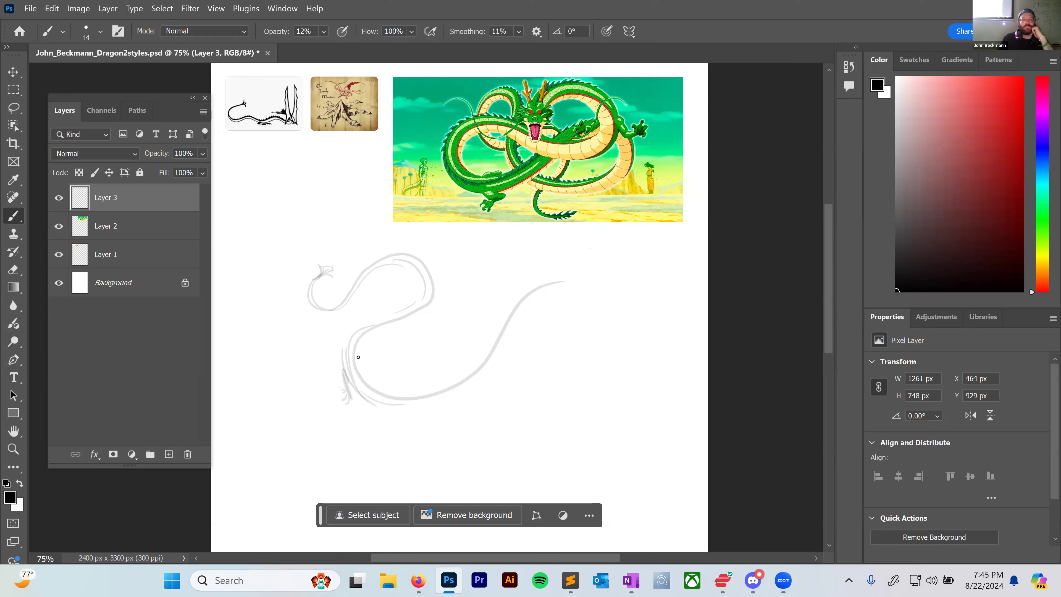
pyautogui.moveTo(344, 349); pyautogui.dragTo(341, 374)
pyautogui.moveTo(358, 353); pyautogui.dragTo(360, 381)
pyautogui.moveTo(414, 405)
pyautogui.mouseDown()
pyautogui.moveTo(388, 409)
pyautogui.moveTo(501, 362)
pyautogui.mouseUp()
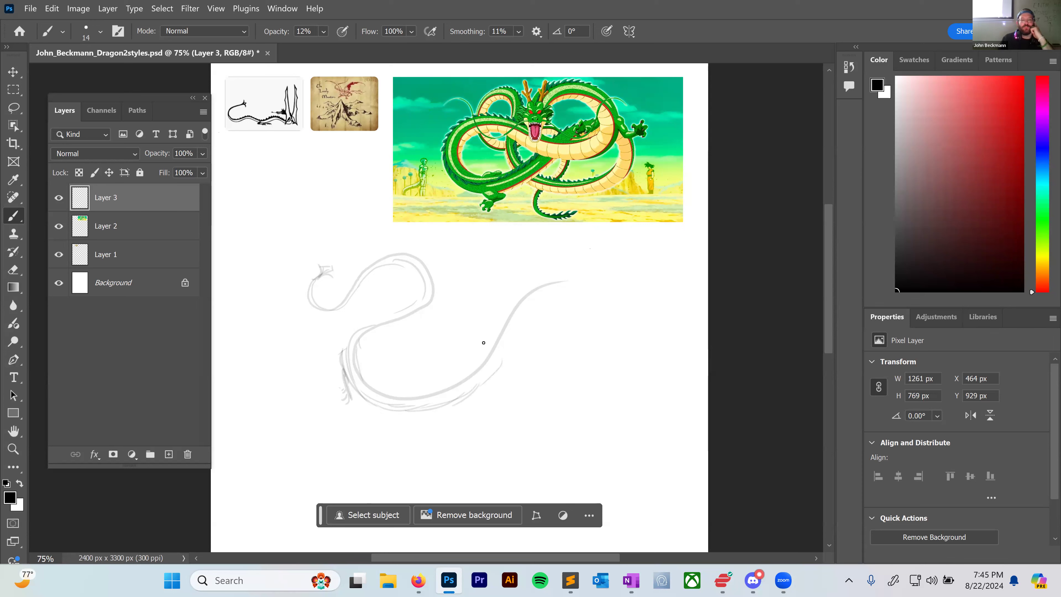
# Sketch a curved wing with a scalloped edge rising from the dragon's back and a second one hanging below the body.
pyautogui.moveTo(474, 323); pyautogui.dragTo(471, 334)
pyautogui.moveTo(469, 362); pyautogui.dragTo(447, 289)
pyautogui.moveTo(442, 387)
pyautogui.mouseDown()
pyautogui.moveTo(443, 301)
pyautogui.moveTo(474, 340)
pyautogui.moveTo(464, 370)
pyautogui.mouseUp()
pyautogui.moveTo(422, 275)
pyautogui.mouseDown()
pyautogui.moveTo(456, 317)
pyautogui.moveTo(451, 326)
pyautogui.moveTo(441, 316)
pyautogui.moveTo(442, 375)
pyautogui.mouseUp()
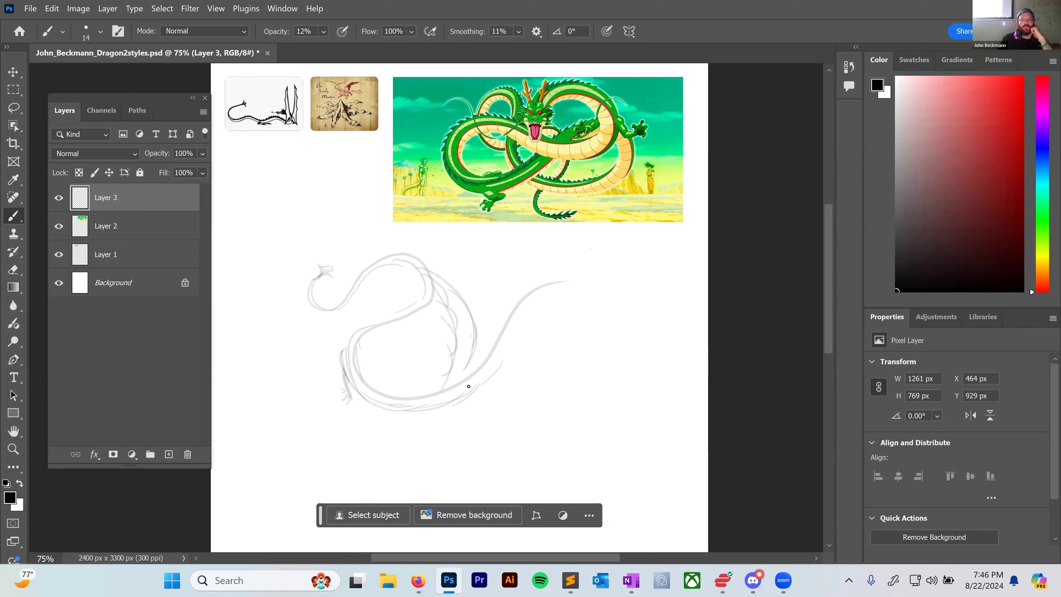
pyautogui.moveTo(495, 476); pyautogui.dragTo(481, 395)
pyautogui.moveTo(469, 432)
pyautogui.mouseDown()
pyautogui.moveTo(453, 386)
pyautogui.moveTo(486, 467)
pyautogui.moveTo(503, 448)
pyautogui.mouseUp()
# Sketch the small foreleg under the dragon's neck and the long narrow head with horns at the neck's end.
pyautogui.scroll(-1, 502, 360)
pyautogui.moveTo(519, 302); pyautogui.dragTo(507, 339)
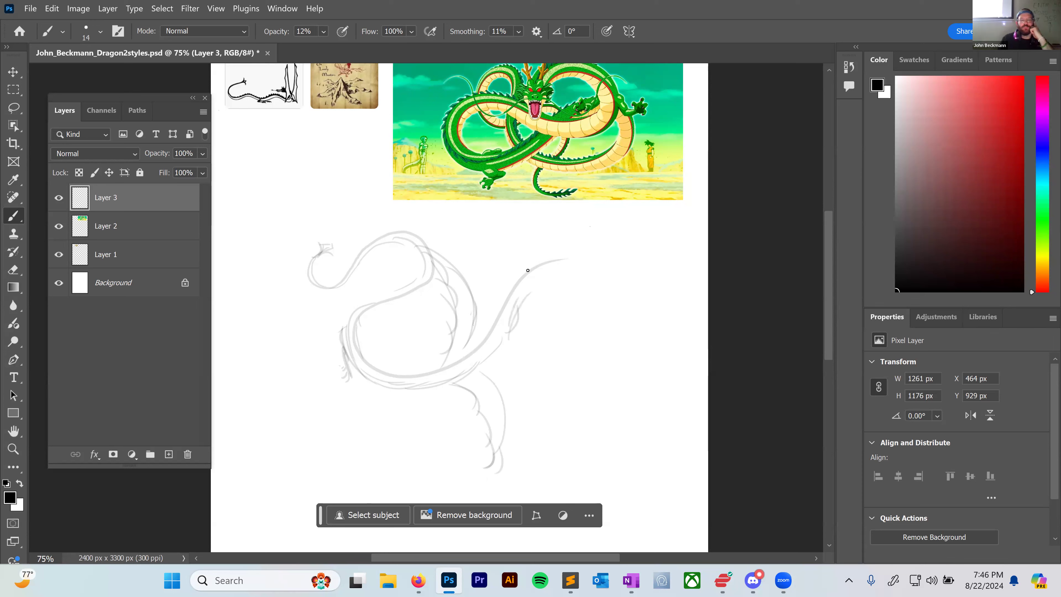
pyautogui.moveTo(514, 283)
pyautogui.mouseDown()
pyautogui.moveTo(573, 267)
pyautogui.moveTo(539, 271)
pyautogui.moveTo(580, 272)
pyautogui.moveTo(534, 273)
pyautogui.moveTo(578, 277)
pyautogui.moveTo(534, 285)
pyautogui.moveTo(611, 275)
pyautogui.mouseUp()
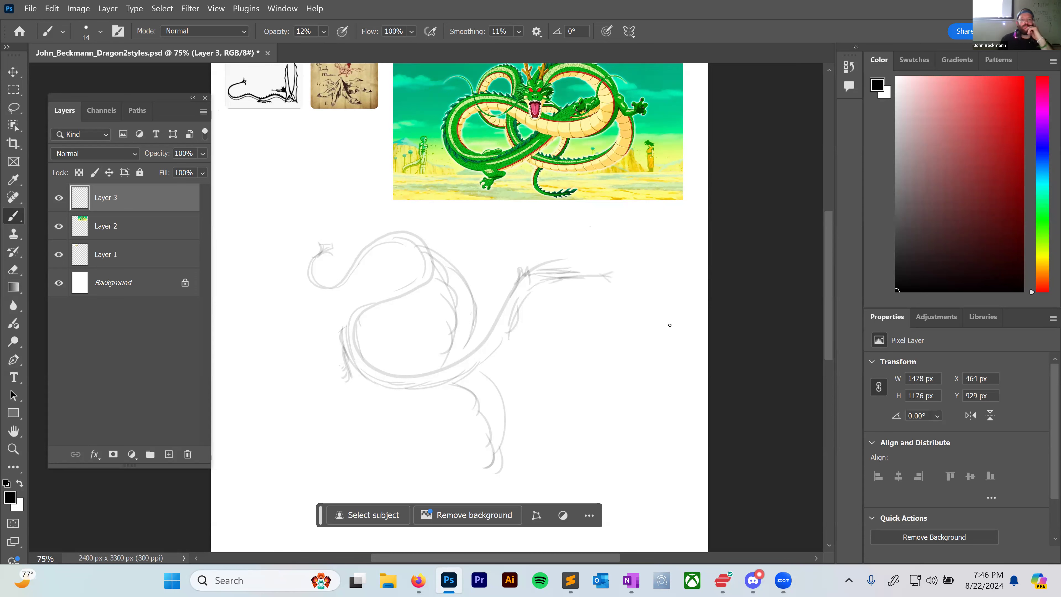
# Lasso the dragon's tail and rear body, shift them slightly down and left away from the wings, and deselect.
pyautogui.scroll(-2, 621, 327)
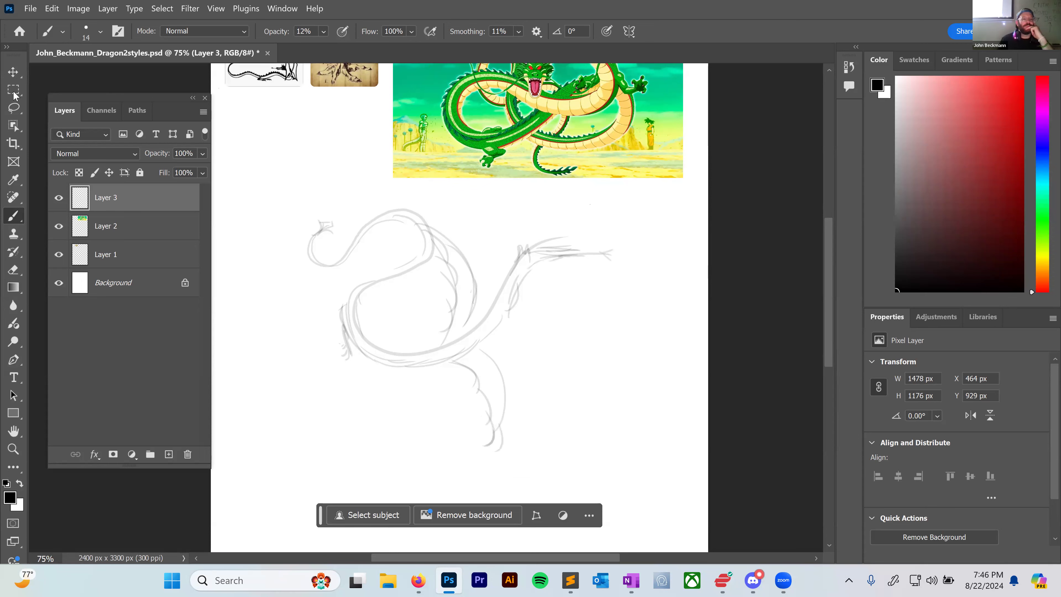
pyautogui.click(14, 107)
pyautogui.moveTo(308, 201); pyautogui.dragTo(300, 222)
pyautogui.moveTo(319, 387)
pyautogui.mouseDown()
pyautogui.moveTo(448, 393)
pyautogui.moveTo(451, 376)
pyautogui.moveTo(434, 337)
pyautogui.moveTo(438, 253)
pyautogui.moveTo(422, 209)
pyautogui.moveTo(384, 196)
pyautogui.moveTo(308, 201)
pyautogui.mouseUp()
pyautogui.press('v')
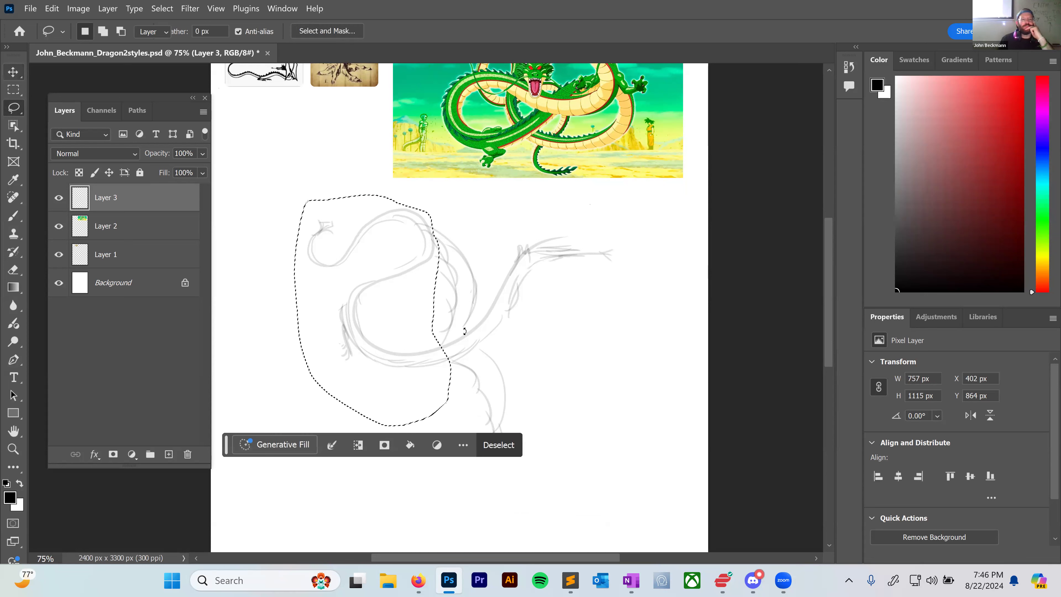
pyautogui.moveTo(397, 269); pyautogui.dragTo(376, 283)
pyautogui.click(162, 9)
pyautogui.click(172, 34)
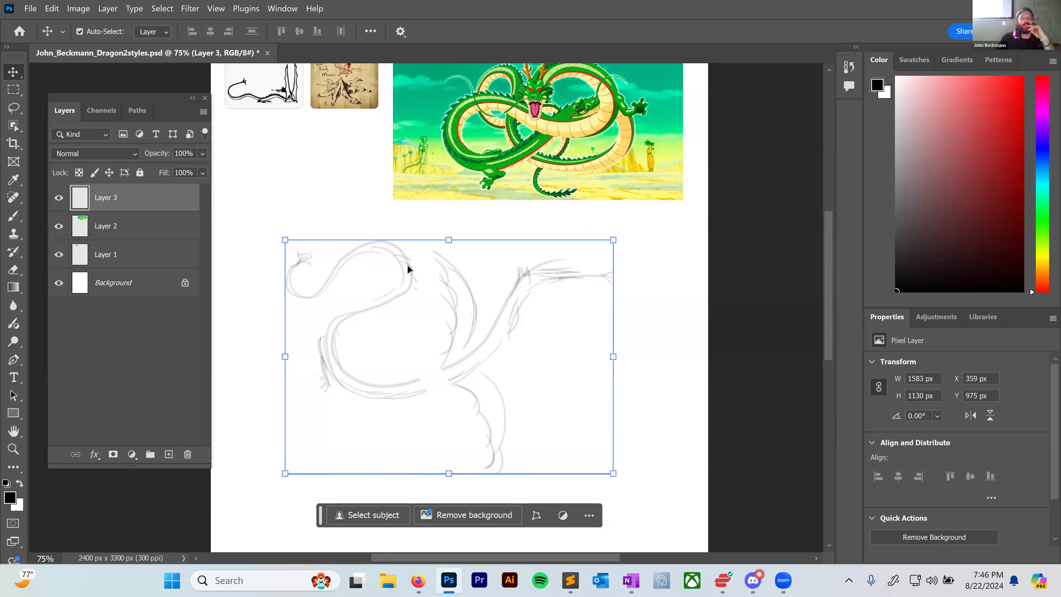
# Add a new layer above the rough sketch for inking and set the brush opacity to 100%.
pyautogui.press('b')
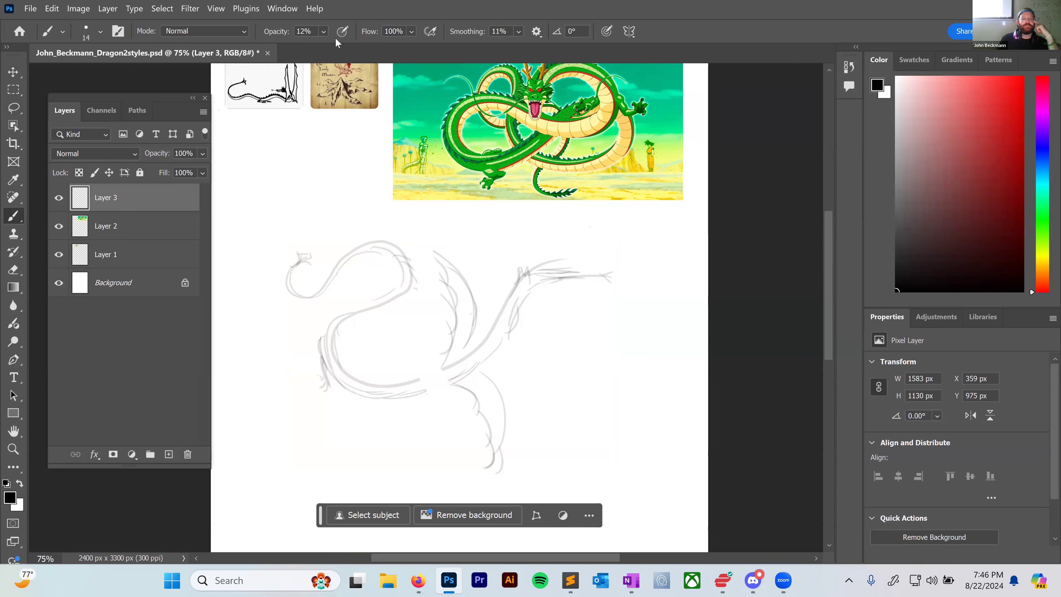
pyautogui.click(324, 31)
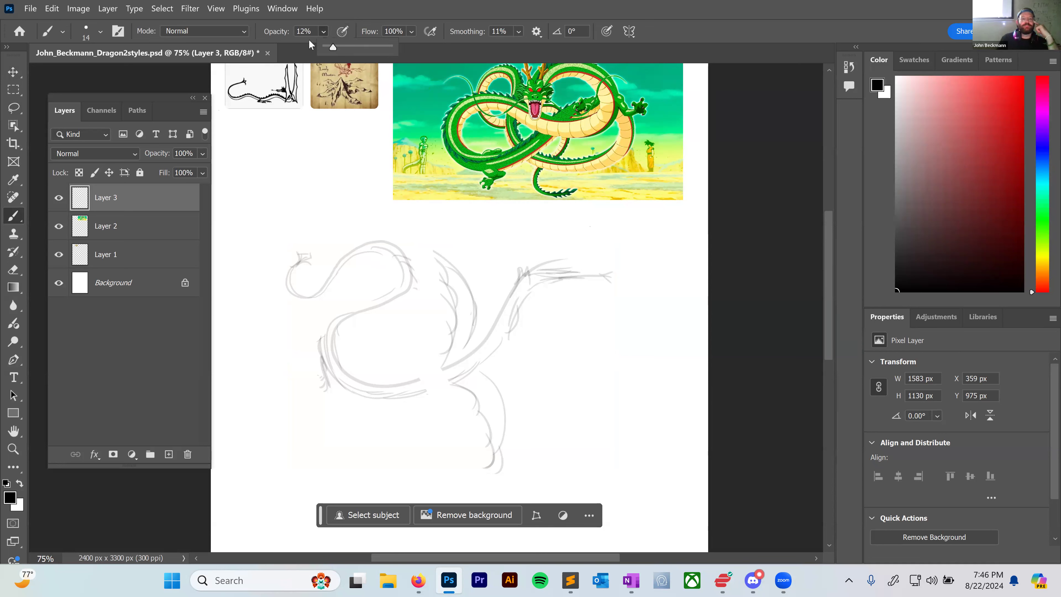
pyautogui.click(108, 8)
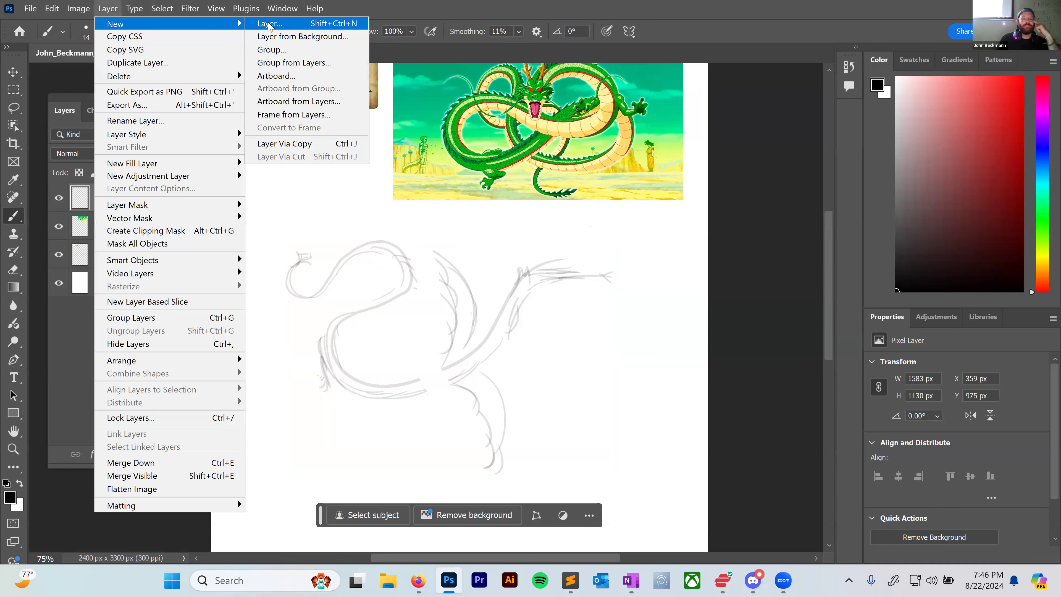
pyautogui.click(267, 23)
pyautogui.press('Return')
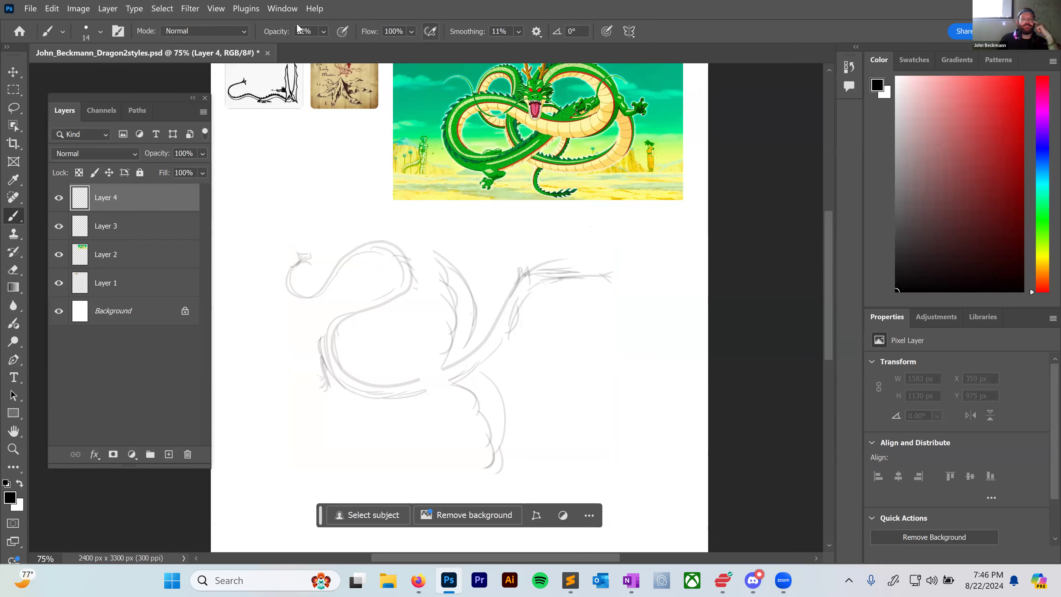
pyautogui.click(324, 32)
pyautogui.moveTo(331, 46); pyautogui.dragTo(499, 66)
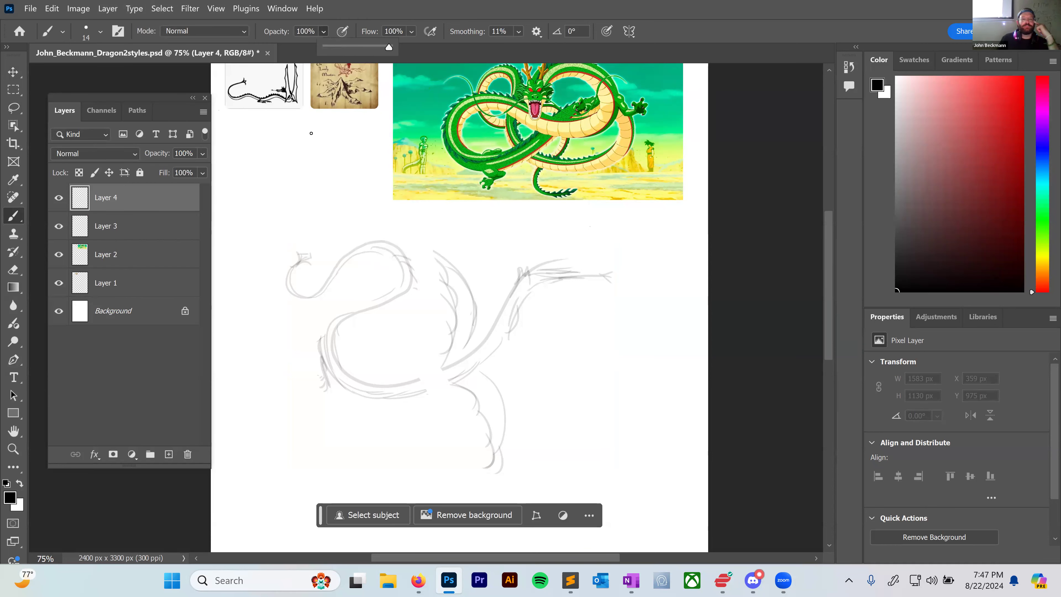
# Switch the brush to the Hard Round preset and set its smoothing to 85%.
pyautogui.rightClick(403, 140)
pyautogui.scroll(1, 422, 295)
pyautogui.click(409, 300)
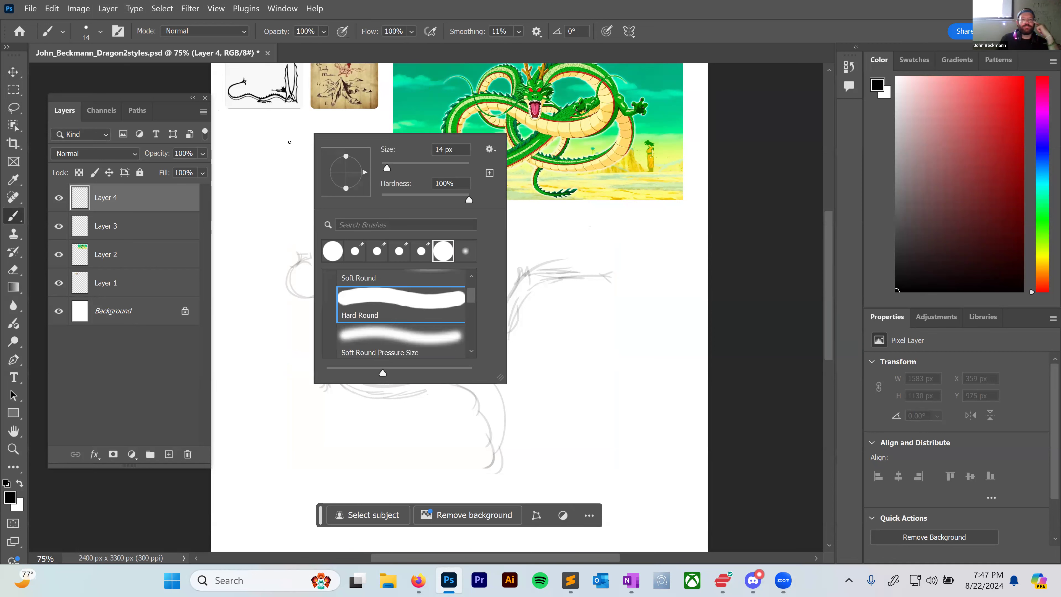
pyautogui.click(518, 31)
pyautogui.moveTo(557, 46); pyautogui.dragTo(568, 47)
pyautogui.click(575, 48)
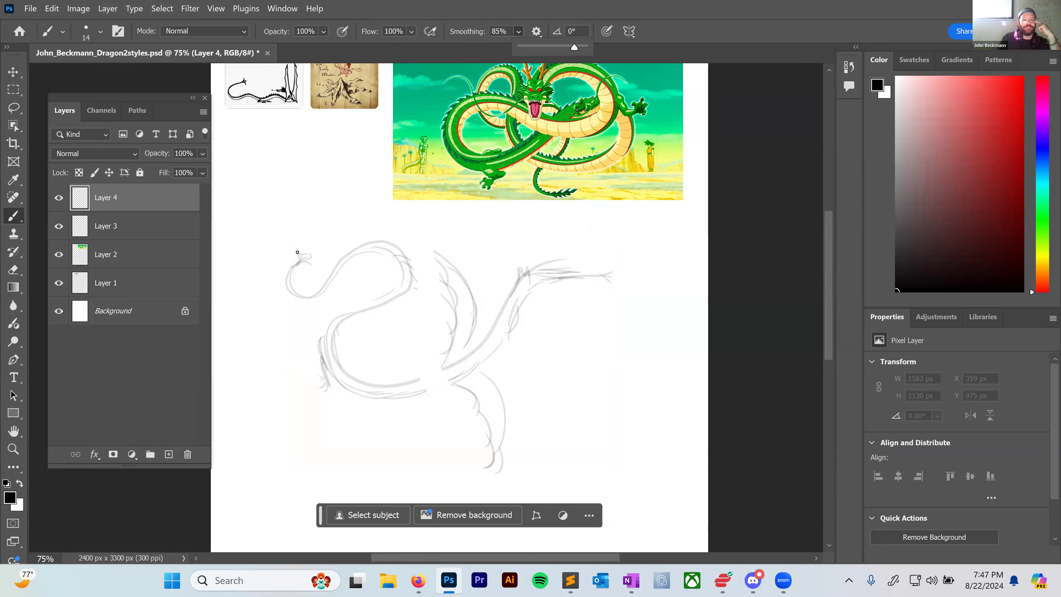
# Ink the dragon's body line from tail to head, its forked tail tip and the bumpy ridge around the tail's upper curve.
pyautogui.moveTo(297, 252)
pyautogui.mouseDown()
pyautogui.moveTo(287, 288)
pyautogui.moveTo(308, 297)
pyautogui.moveTo(372, 247)
pyautogui.moveTo(393, 251)
pyautogui.moveTo(399, 288)
pyautogui.moveTo(339, 336)
pyautogui.moveTo(333, 360)
pyautogui.moveTo(342, 381)
pyautogui.moveTo(382, 390)
pyautogui.moveTo(423, 388)
pyautogui.moveTo(466, 368)
pyautogui.moveTo(531, 282)
pyautogui.moveTo(575, 278)
pyautogui.mouseUp()
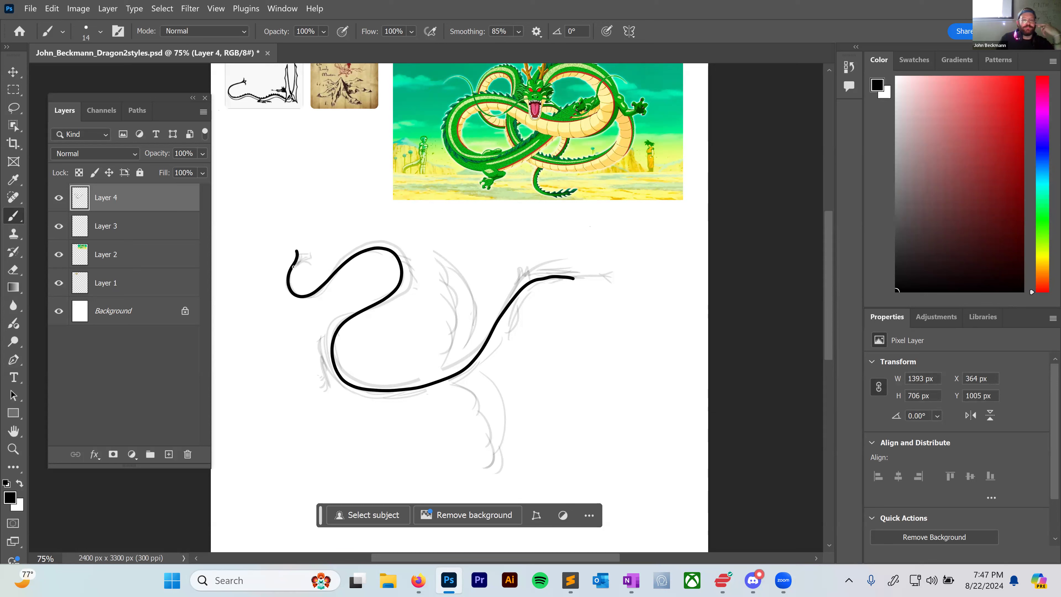
pyautogui.moveTo(296, 265); pyautogui.dragTo(309, 248)
pyautogui.click(325, 342)
pyautogui.moveTo(336, 262); pyautogui.dragTo(340, 259)
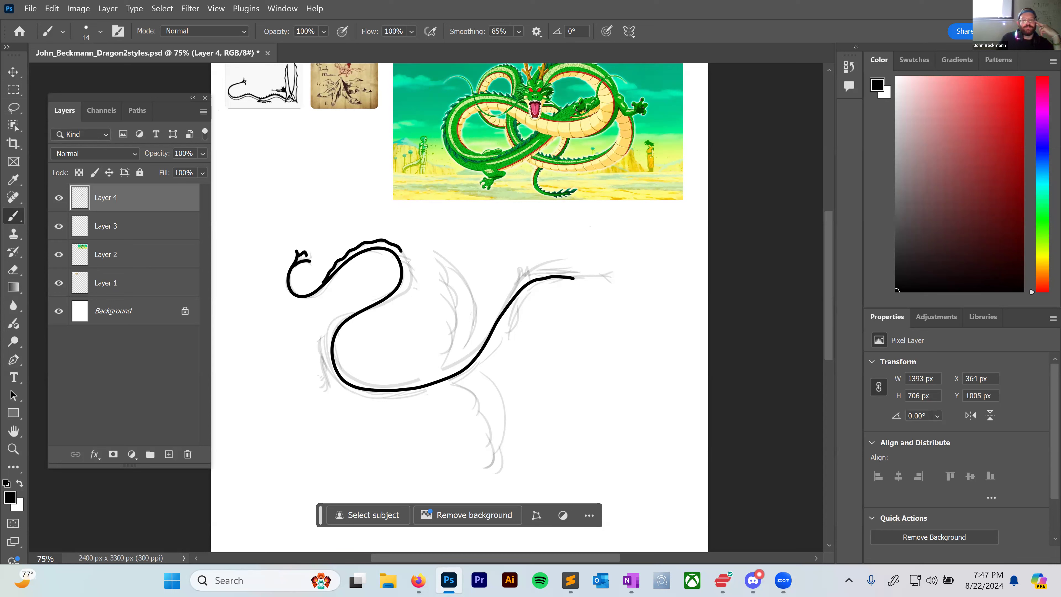
pyautogui.moveTo(409, 268); pyautogui.dragTo(389, 305)
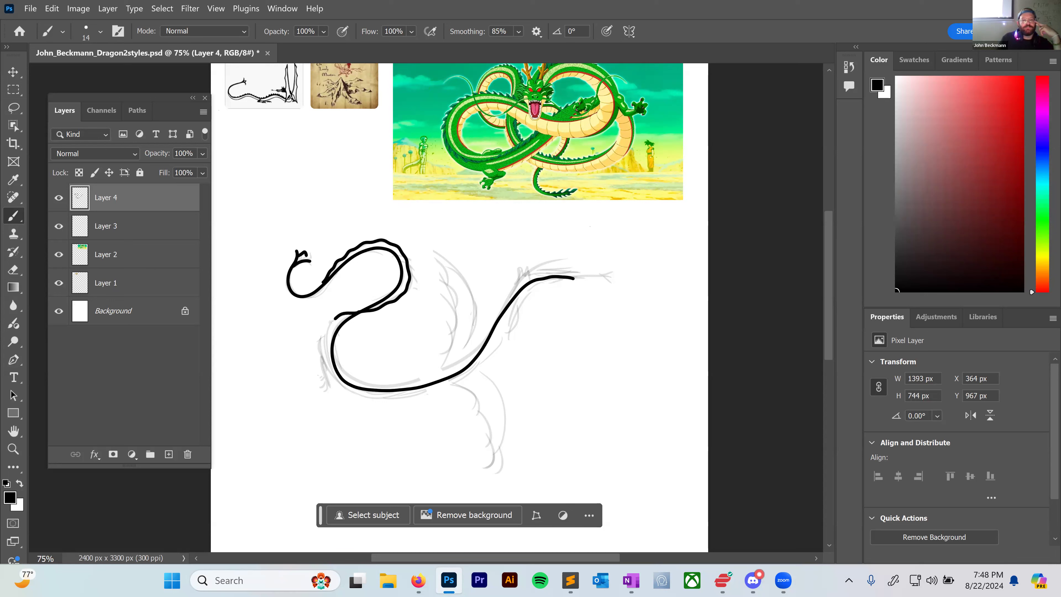
pyautogui.moveTo(328, 325); pyautogui.dragTo(329, 373)
pyautogui.moveTo(339, 394); pyautogui.dragTo(346, 395)
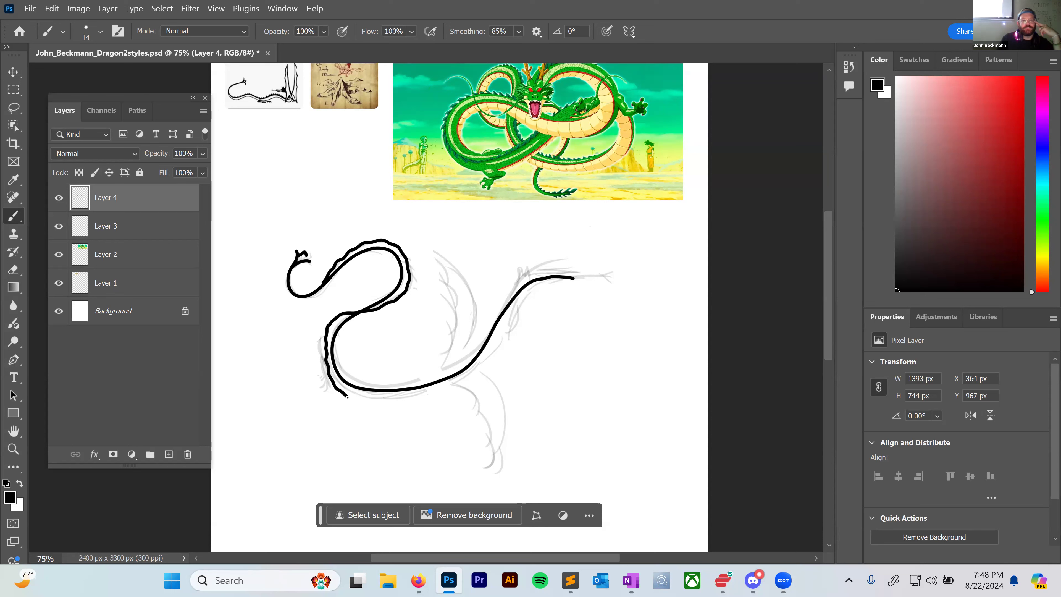
pyautogui.hotkey('ctrl', 'z')
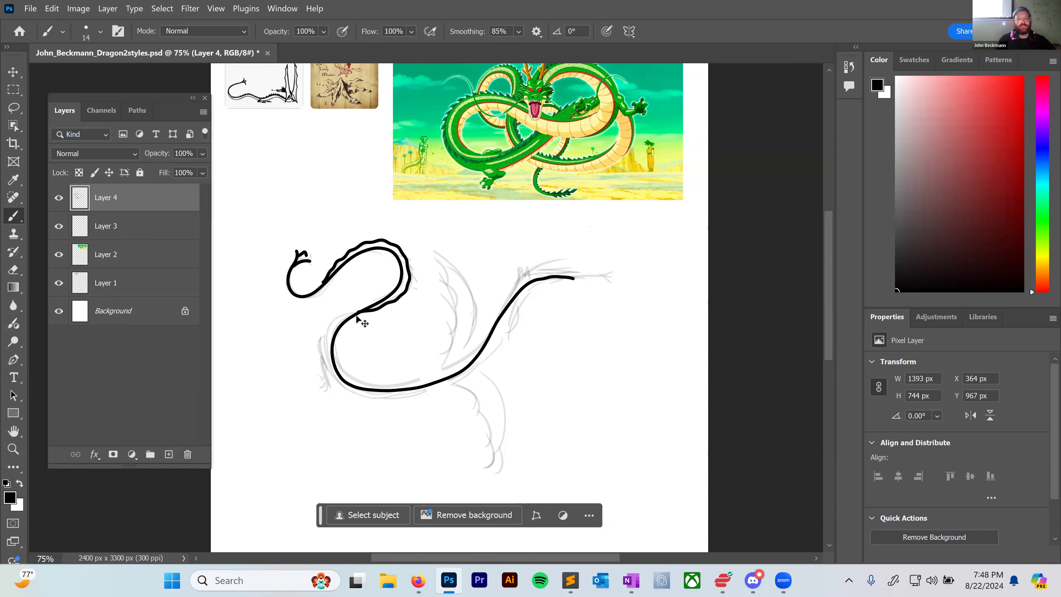
pyautogui.hotkey('ctrl', 'z')
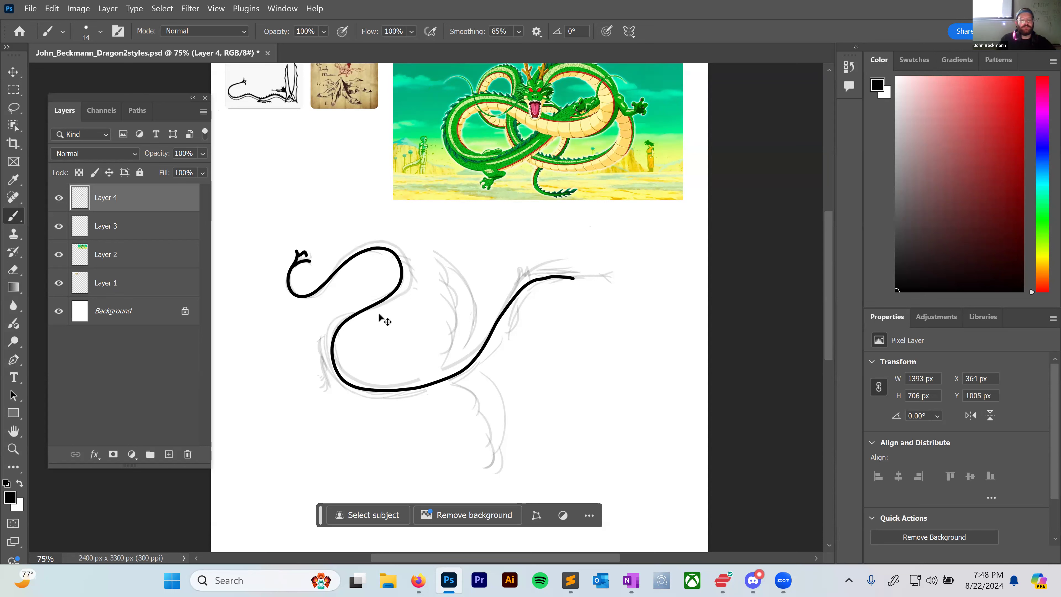
pyautogui.hotkey('ctrl', 'shift', 'z')
# Switch to the Eraser at 100% opacity and clean up the ridge where it meets the dragon's body line.
pyautogui.press('e')
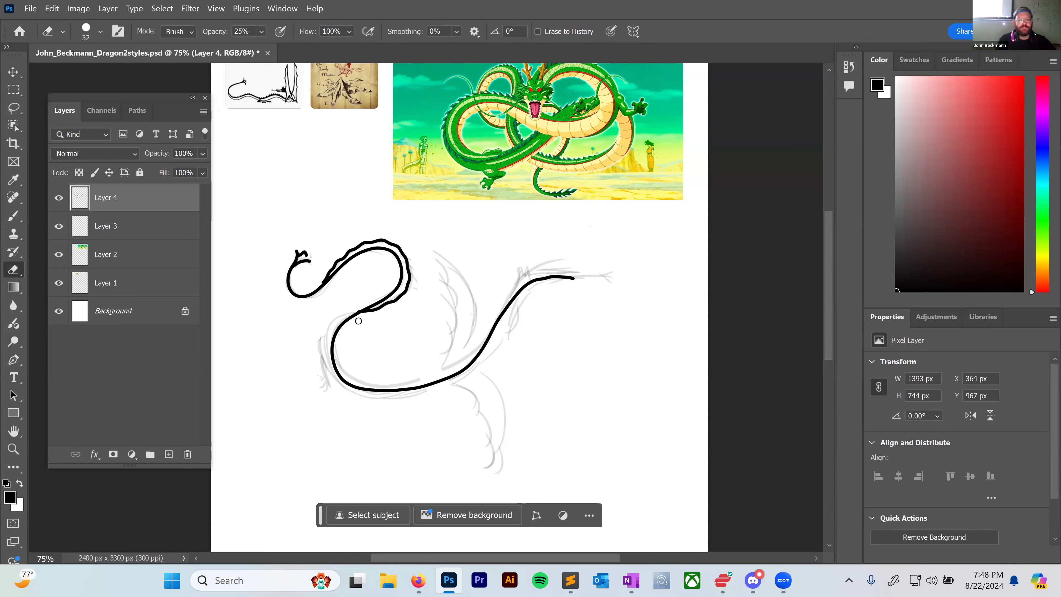
pyautogui.moveTo(373, 311); pyautogui.dragTo(360, 320)
pyautogui.click(261, 31)
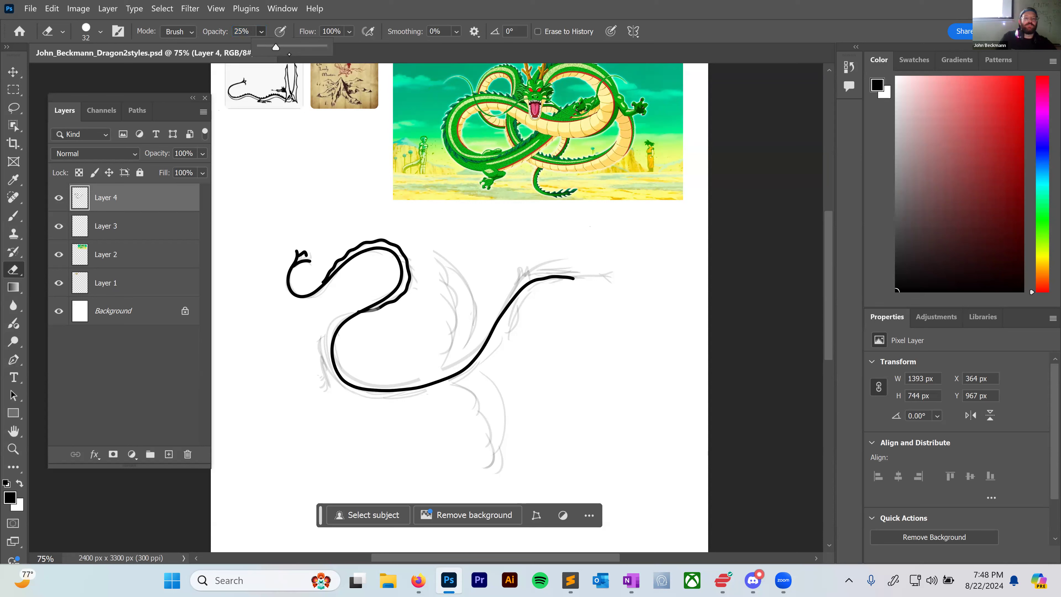
pyautogui.press('0')
# Ink the bumpy ridge along the body's inner curve up to the neck, and ink the horned head in solid black with its forked tongue.
pyautogui.moveTo(368, 309)
pyautogui.mouseDown()
pyautogui.moveTo(338, 351)
pyautogui.moveTo(357, 381)
pyautogui.moveTo(400, 379)
pyautogui.moveTo(462, 354)
pyautogui.moveTo(524, 271)
pyautogui.moveTo(526, 279)
pyautogui.mouseUp()
pyautogui.press('b')
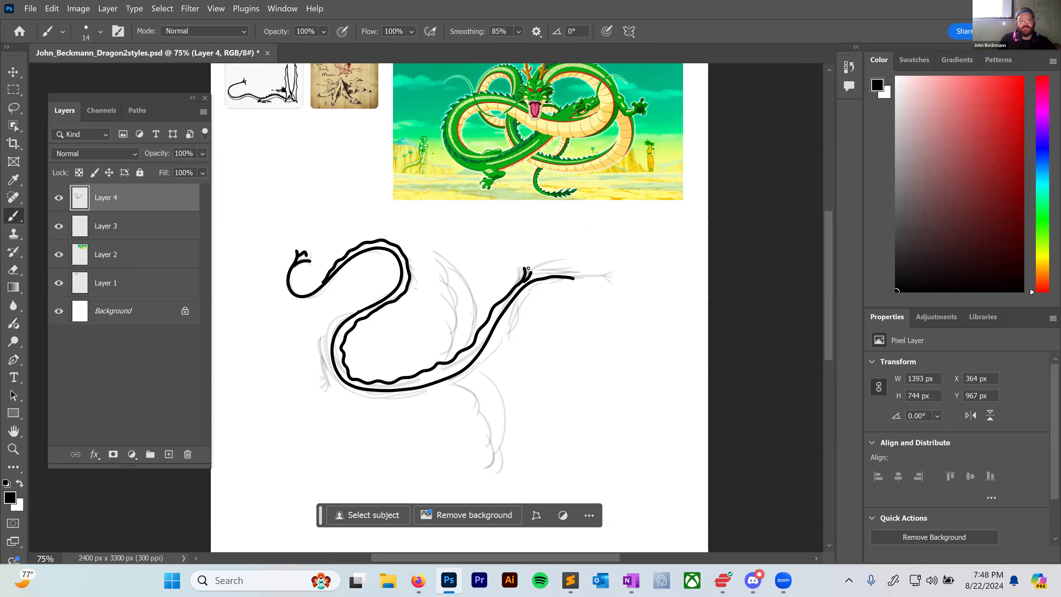
pyautogui.moveTo(532, 268)
pyautogui.mouseDown()
pyautogui.moveTo(526, 279)
pyautogui.moveTo(609, 274)
pyautogui.mouseUp()
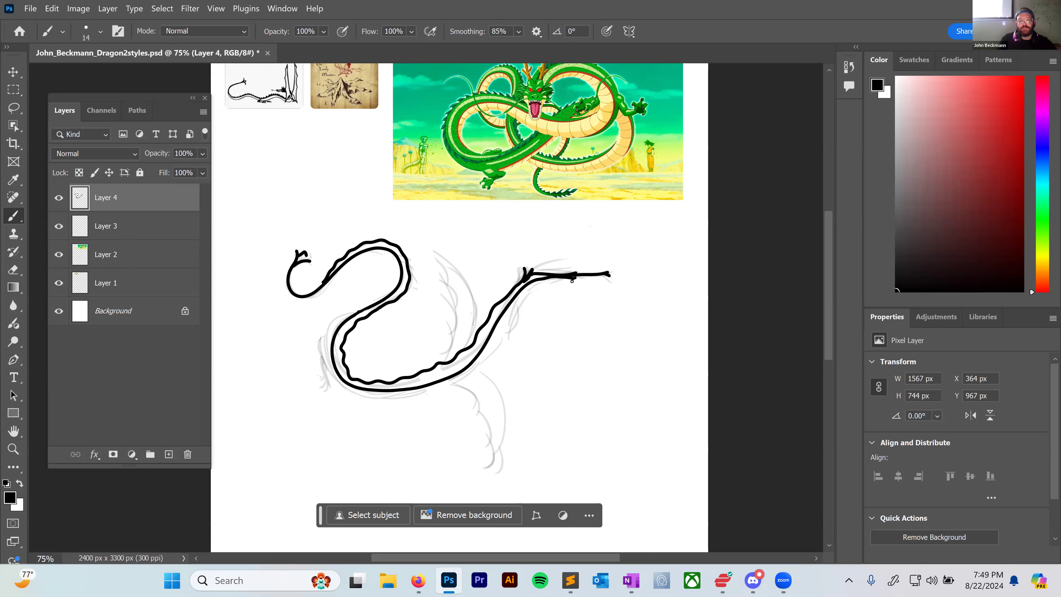
pyautogui.moveTo(549, 278); pyautogui.dragTo(563, 279)
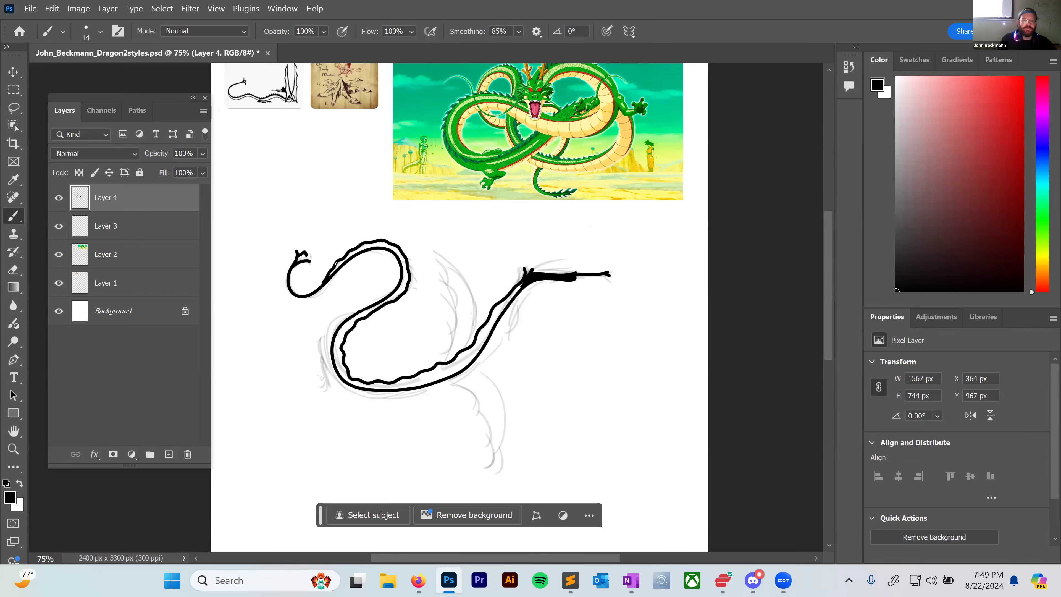
pyautogui.moveTo(337, 265); pyautogui.dragTo(354, 249)
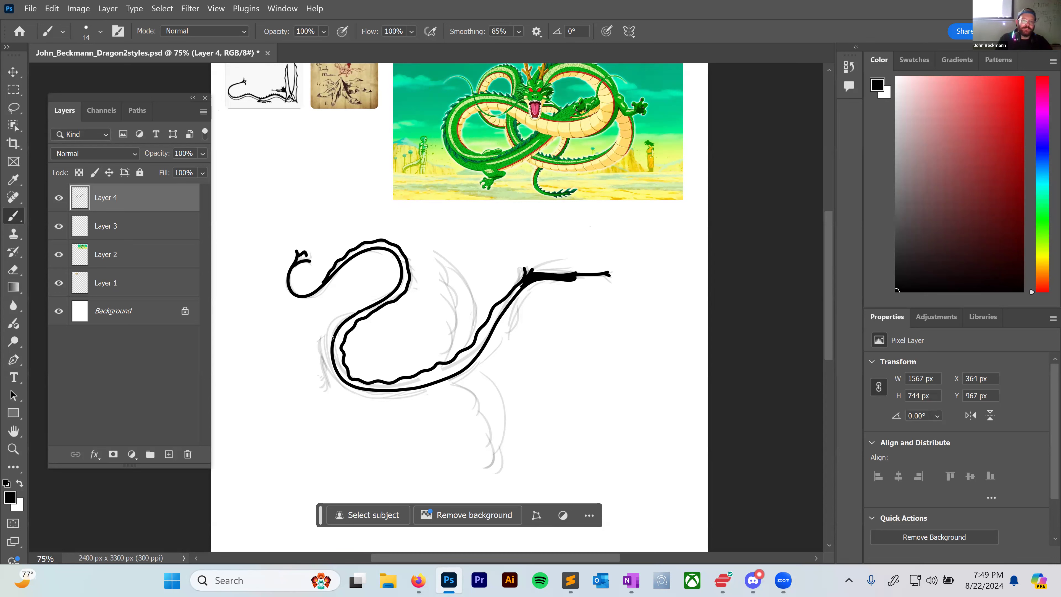
# Ink the small spiked limb hanging beside the rear bend of the body, undoing a stray stroke.
pyautogui.moveTo(320, 343); pyautogui.dragTo(328, 392)
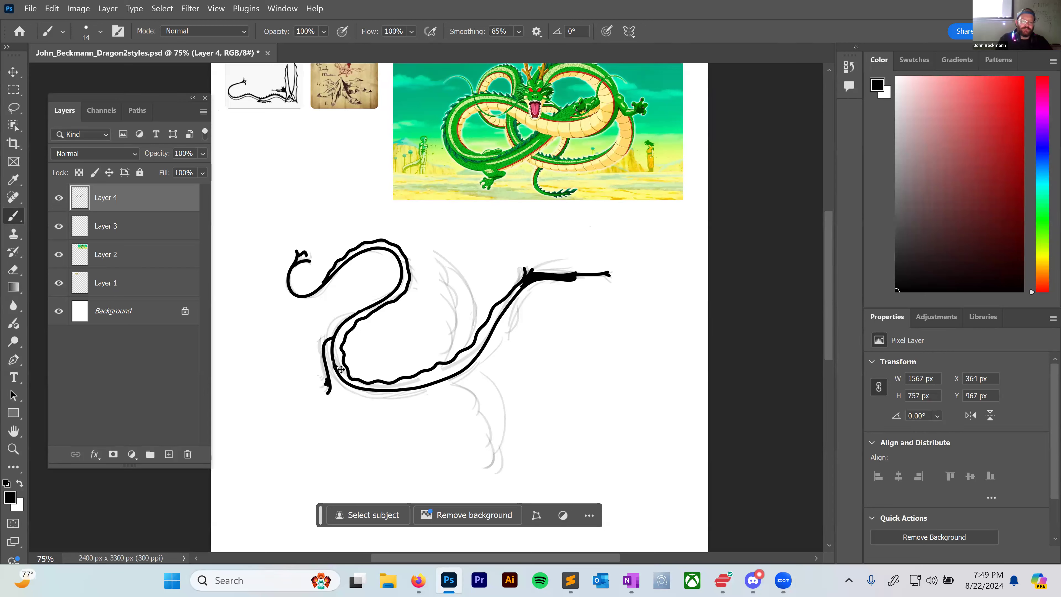
pyautogui.hotkey('ctrl', 'z')
pyautogui.moveTo(326, 372); pyautogui.dragTo(319, 369)
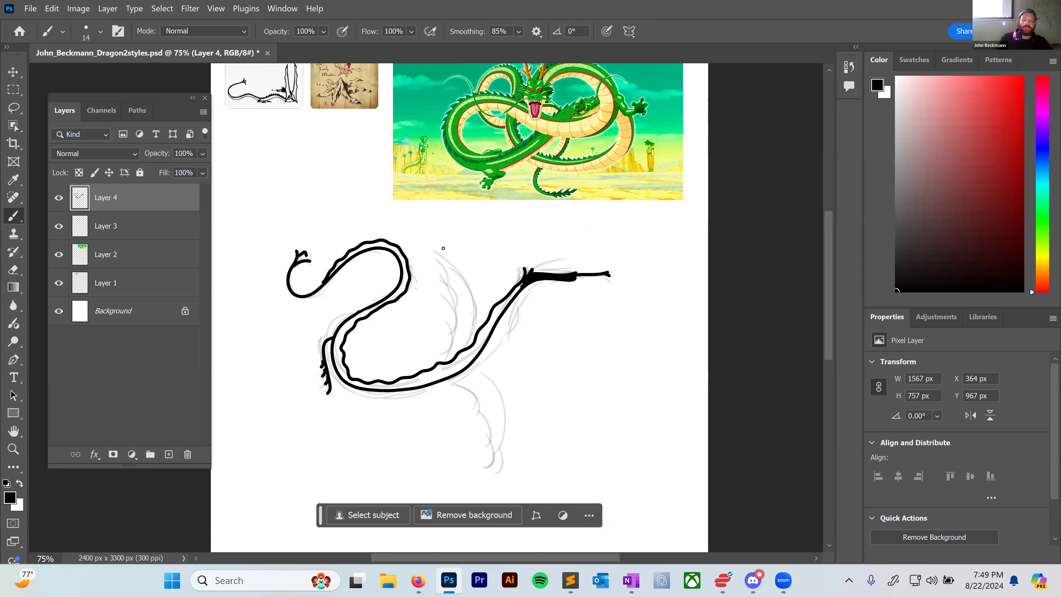
# Ink the upper and lower wings, each with a smooth outer curve and a scalloped inner edge meeting at a pointed tip.
pyautogui.moveTo(450, 256)
pyautogui.mouseDown()
pyautogui.moveTo(472, 298)
pyautogui.moveTo(465, 349)
pyautogui.moveTo(506, 408)
pyautogui.moveTo(505, 485)
pyautogui.mouseUp()
pyautogui.moveTo(436, 251)
pyautogui.mouseDown()
pyautogui.moveTo(453, 292)
pyautogui.moveTo(443, 310)
pyautogui.moveTo(456, 332)
pyautogui.moveTo(441, 360)
pyautogui.mouseUp()
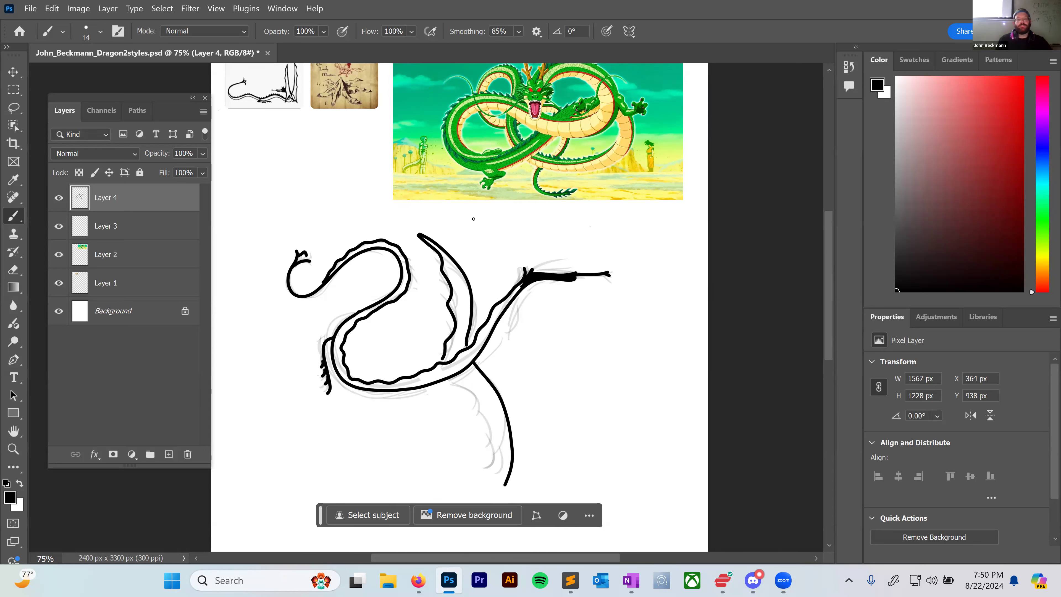
pyautogui.scroll(-2, 825, 233)
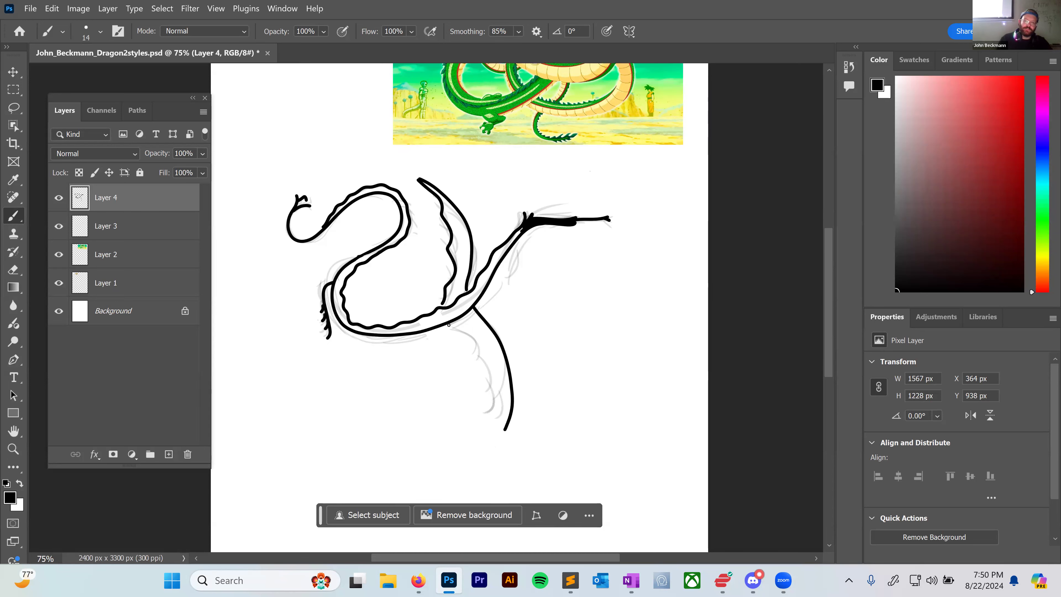
pyautogui.moveTo(449, 324)
pyautogui.mouseDown()
pyautogui.moveTo(473, 336)
pyautogui.moveTo(504, 431)
pyautogui.mouseUp()
pyautogui.scroll(3, 512, 377)
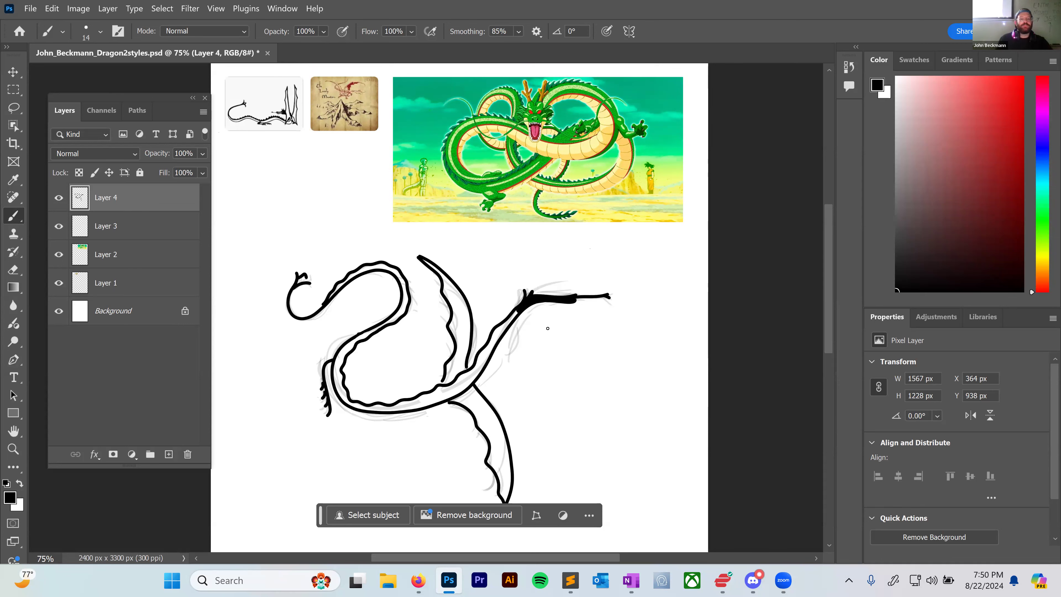
# Set the brush smoothing to 31% and ink solid black spikes on the ridge from the lower body curve up to the neck.
pyautogui.scroll(1, 548, 329)
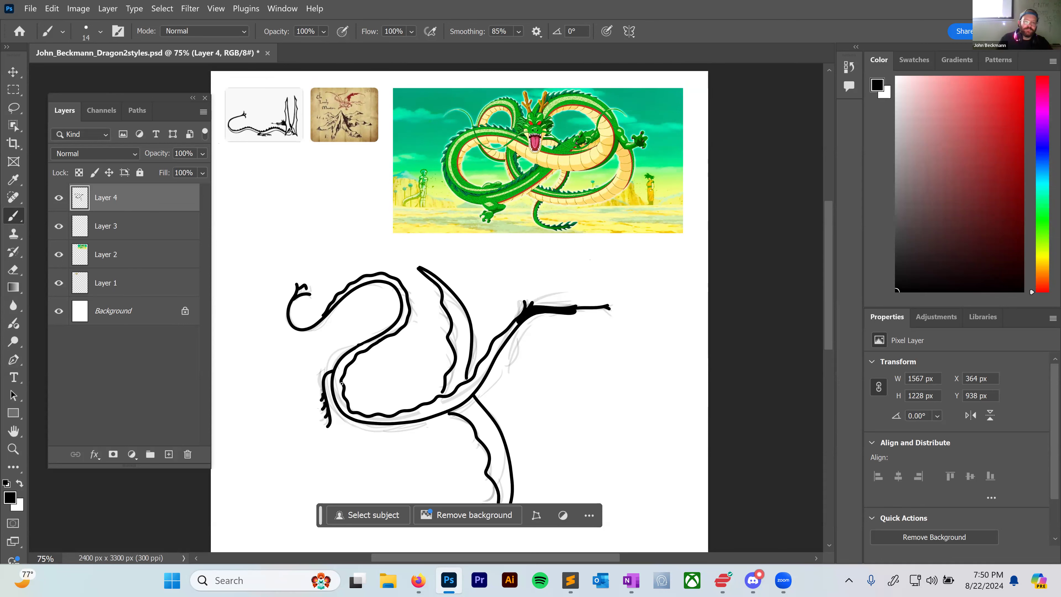
pyautogui.click(411, 31)
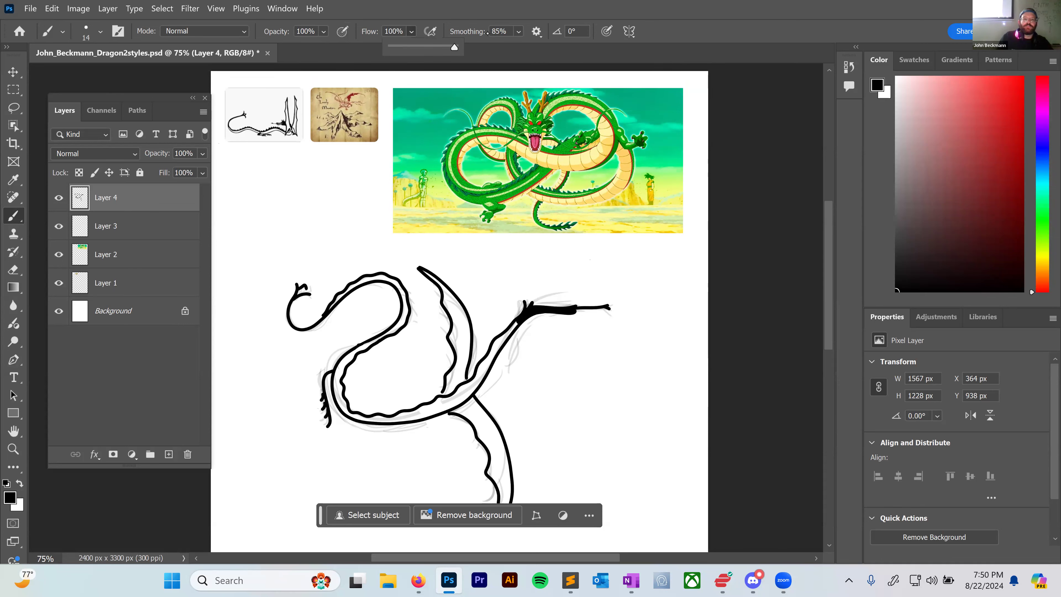
pyautogui.click(518, 31)
pyautogui.moveTo(557, 47); pyautogui.dragTo(522, 46)
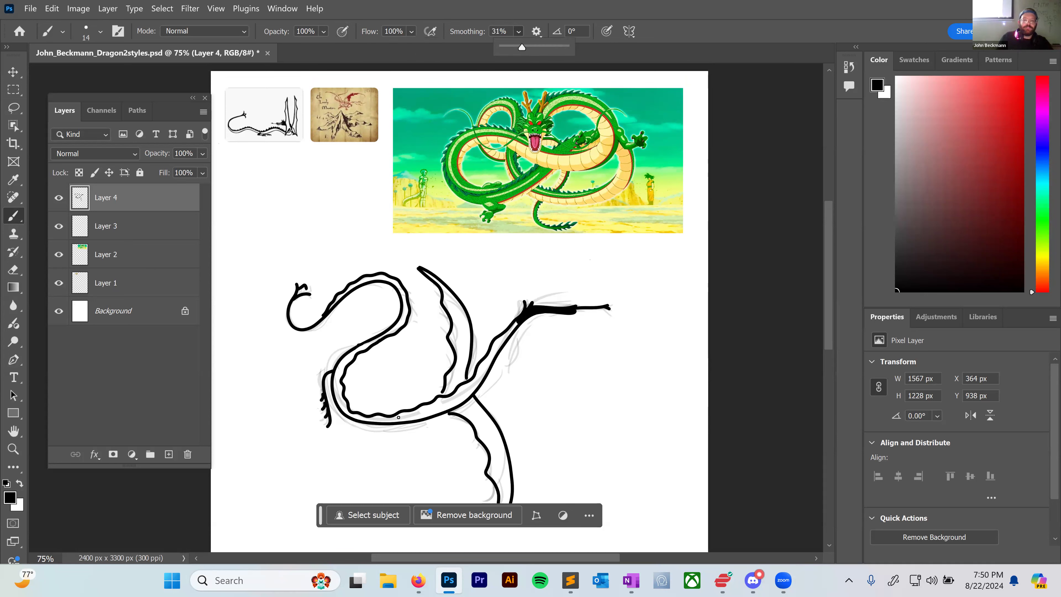
pyautogui.moveTo(351, 381)
pyautogui.mouseDown()
pyautogui.moveTo(365, 414)
pyautogui.moveTo(354, 412)
pyautogui.moveTo(393, 415)
pyautogui.moveTo(427, 402)
pyautogui.mouseUp()
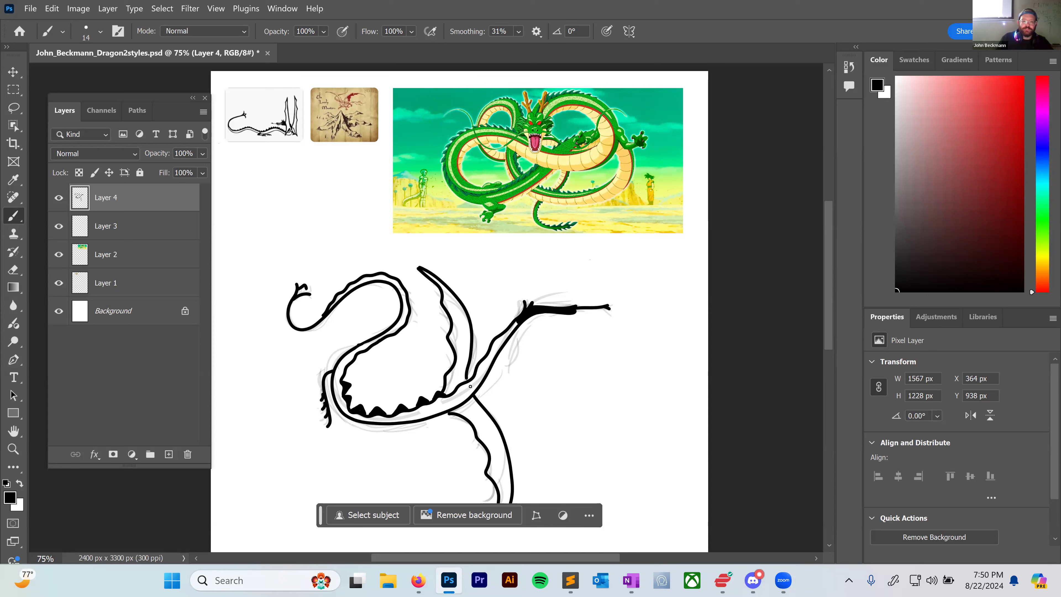
pyautogui.moveTo(454, 391); pyautogui.dragTo(475, 359)
pyautogui.moveTo(487, 349); pyautogui.dragTo(511, 320)
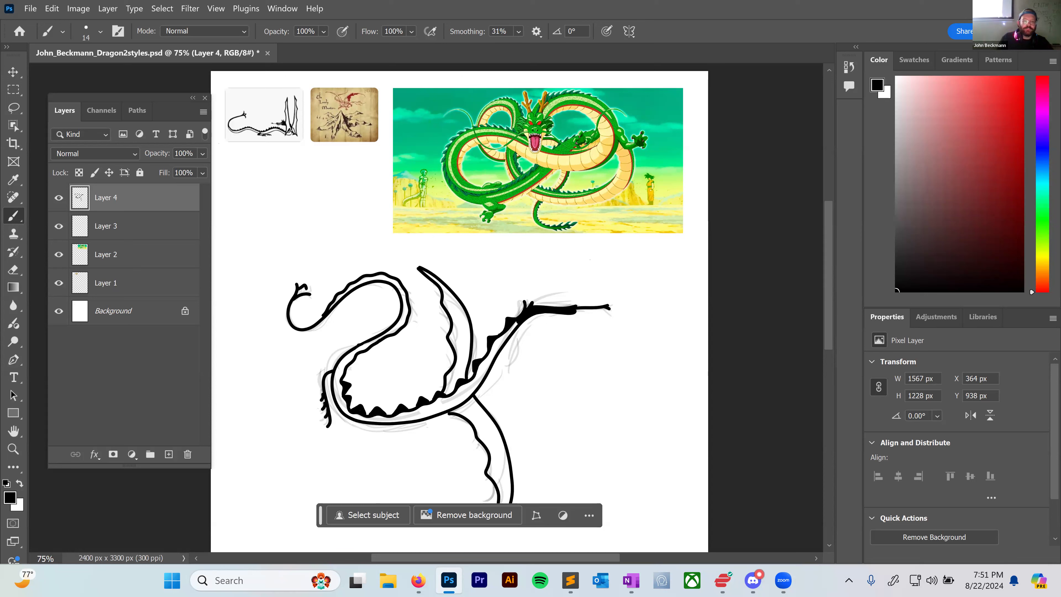
# Ink solid black spikes on the ridge from the rear body bend around the tail's upper curve.
pyautogui.moveTo(350, 366); pyautogui.dragTo(370, 351)
pyautogui.hotkey('ctrl', 'z')
pyautogui.moveTo(370, 352); pyautogui.dragTo(409, 329)
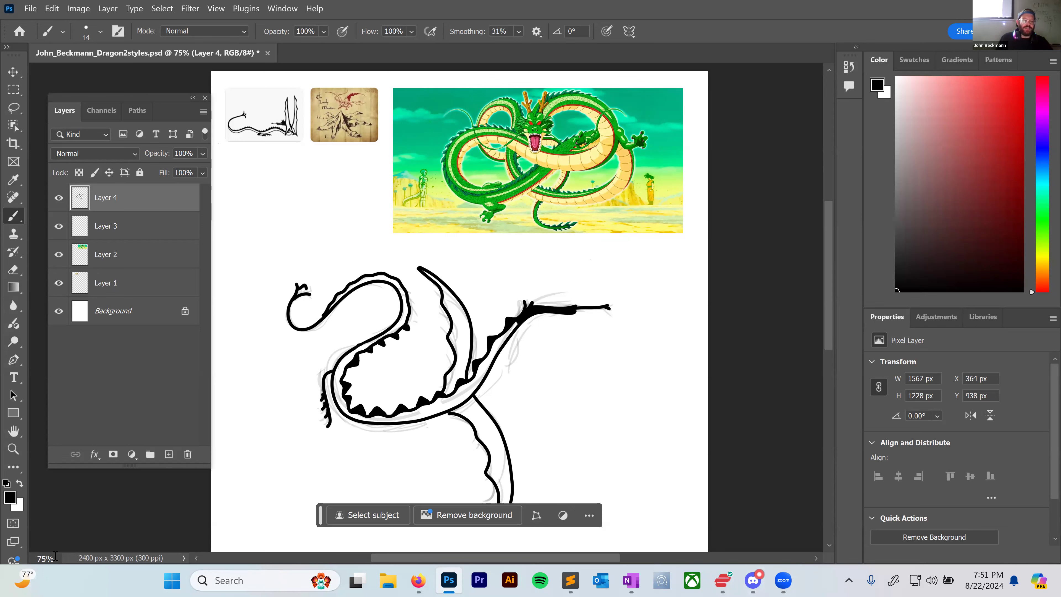
pyautogui.moveTo(45, 559)
pyautogui.mouseDown()
pyautogui.moveTo(56, 563)
pyautogui.moveTo(36, 561)
pyautogui.mouseUp()
pyautogui.write('300')
pyautogui.press('Return')
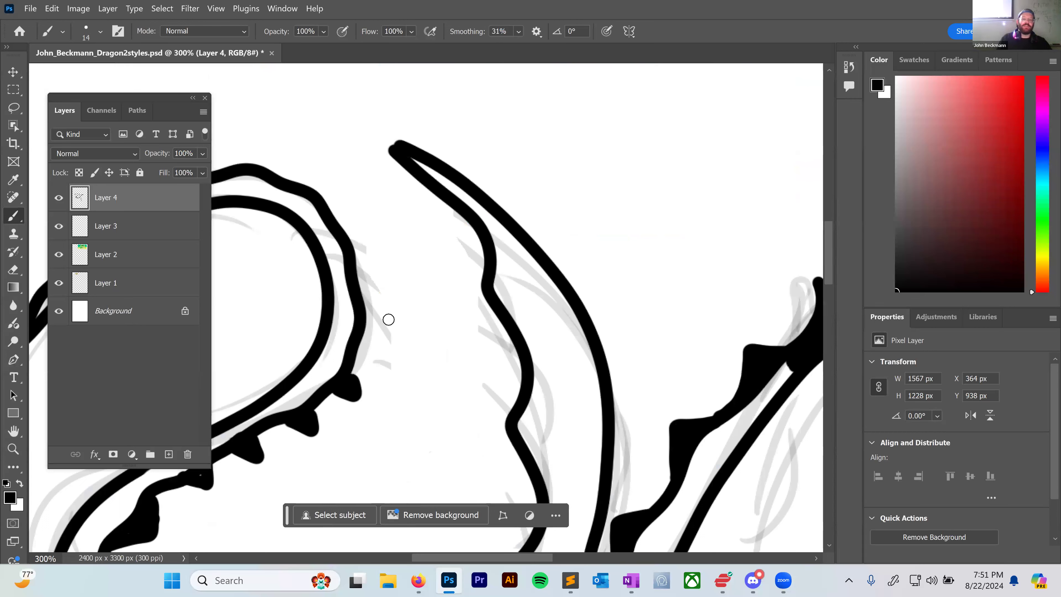
pyautogui.moveTo(362, 333); pyautogui.dragTo(377, 313)
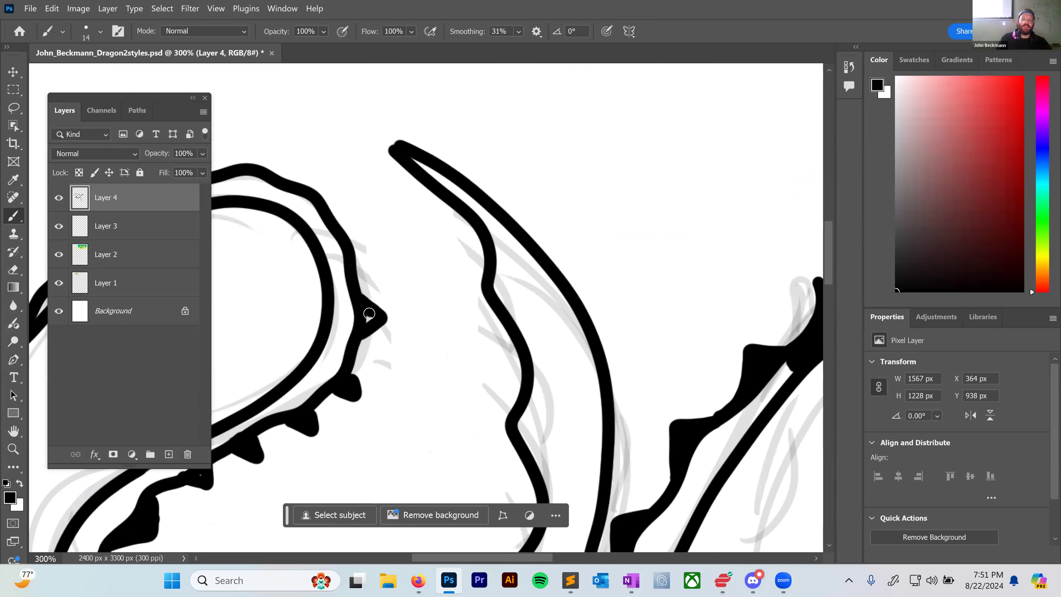
pyautogui.moveTo(355, 251); pyautogui.dragTo(324, 182)
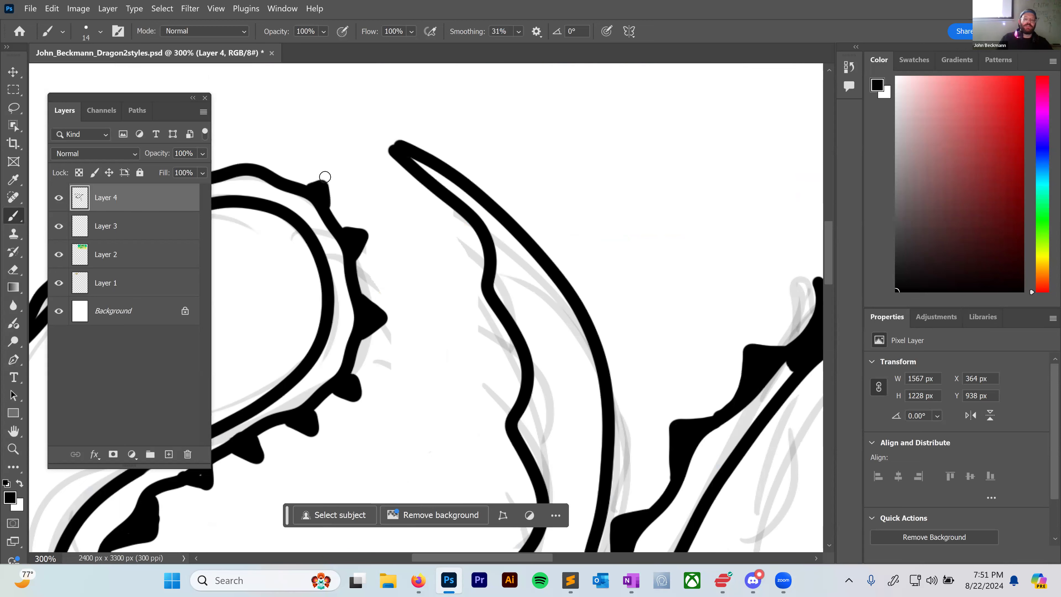
pyautogui.hscroll(-10, 467, 550)
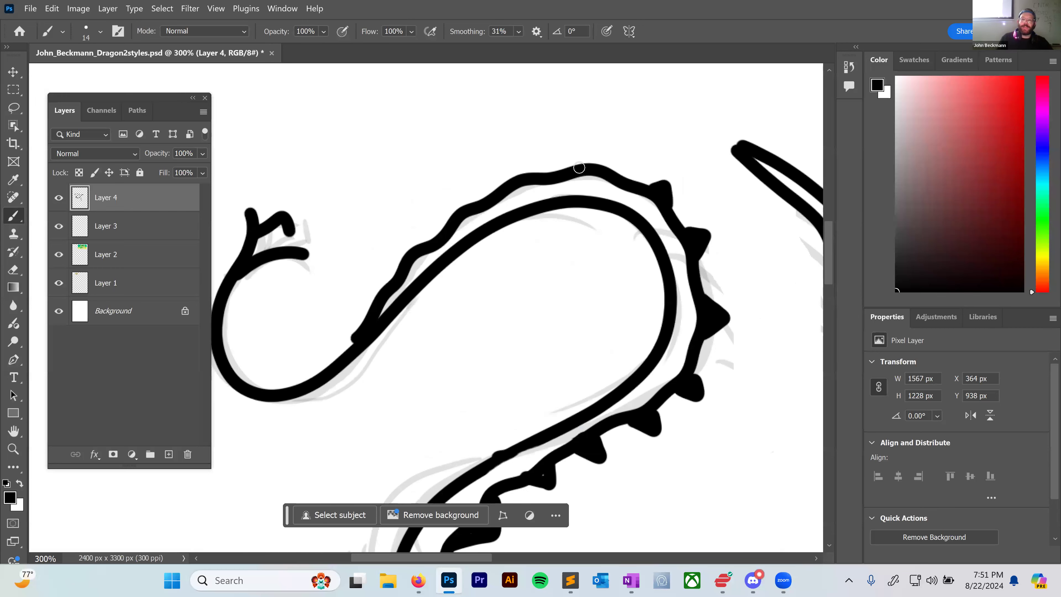
pyautogui.moveTo(593, 159); pyautogui.dragTo(605, 170)
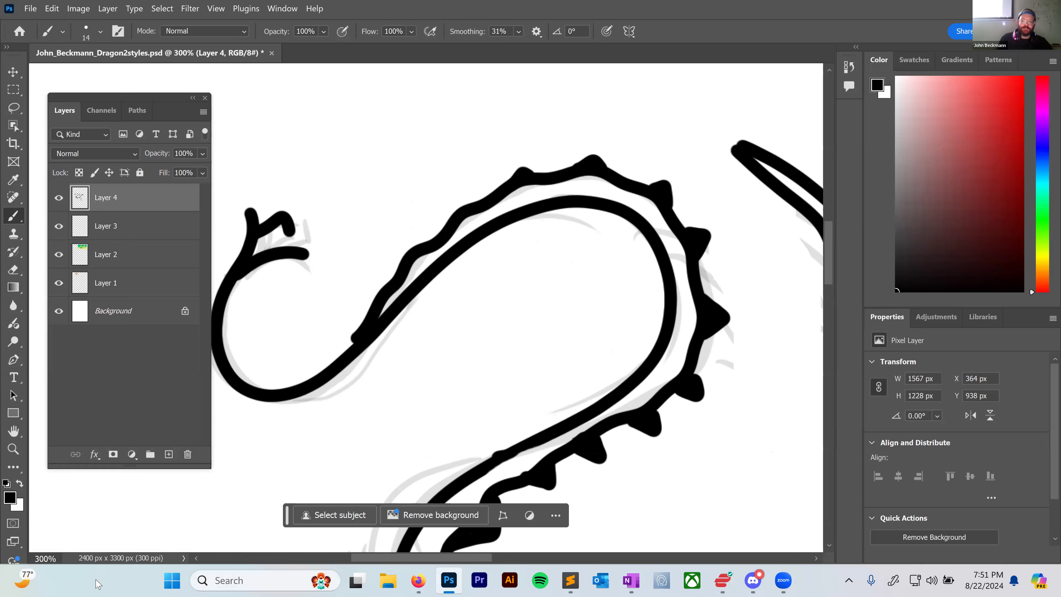
# Scale the inked dragon to about 45% beneath the two small reference images, and delete the rough sketch layer.
pyautogui.click(54, 558)
pyautogui.write('50')
pyautogui.press('Return')
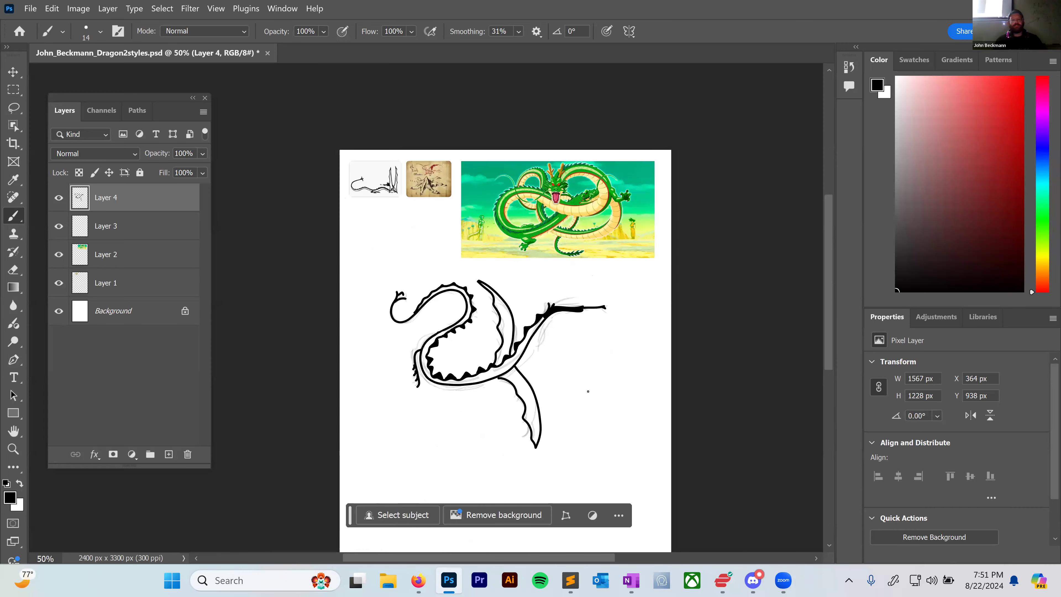
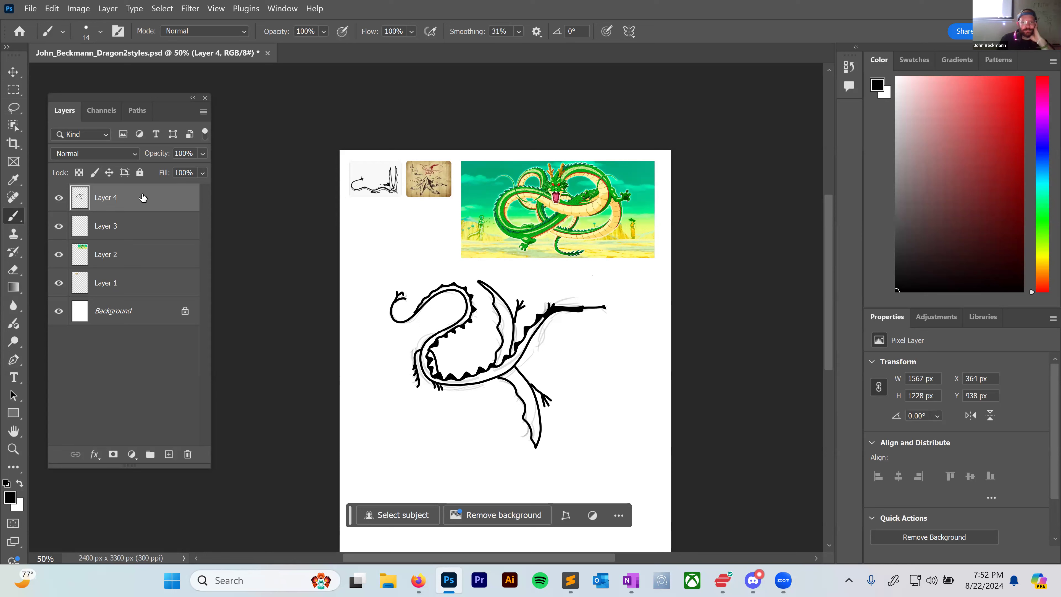
pyautogui.click(13, 72)
pyautogui.moveTo(604, 445); pyautogui.dragTo(434, 244)
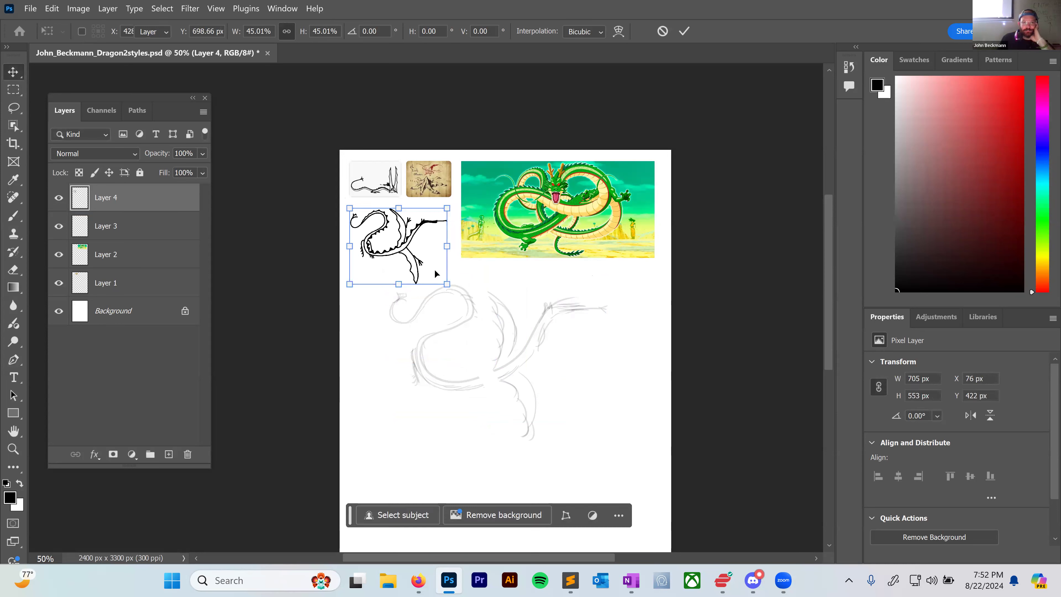
pyautogui.click(524, 345)
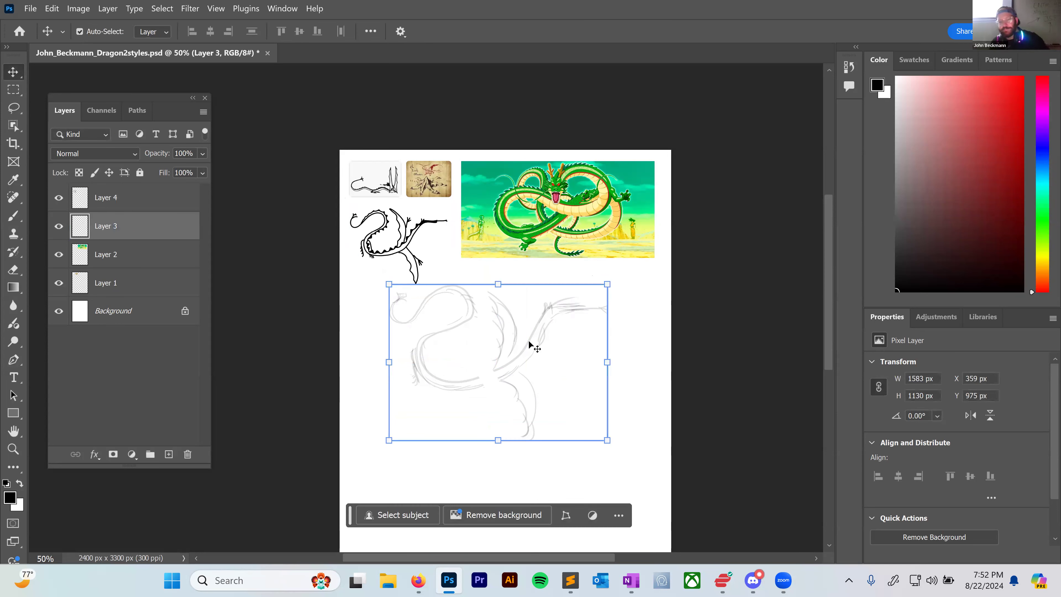
pyautogui.press('Delete')
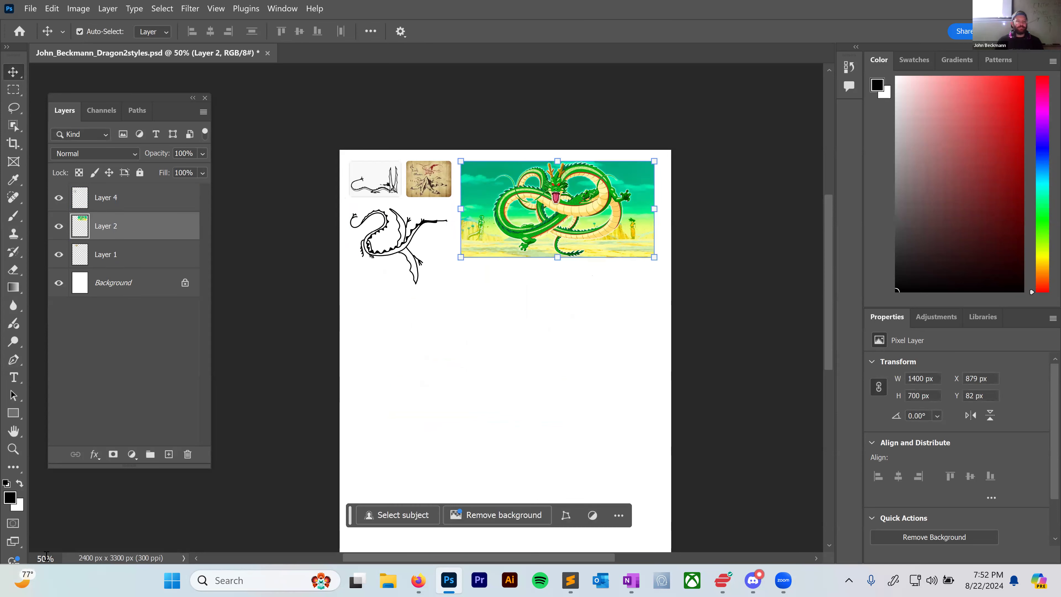
# Deselect the reference image layer, add a new empty layer above the inked dragon and switch to the Brush tool.
pyautogui.write('1')
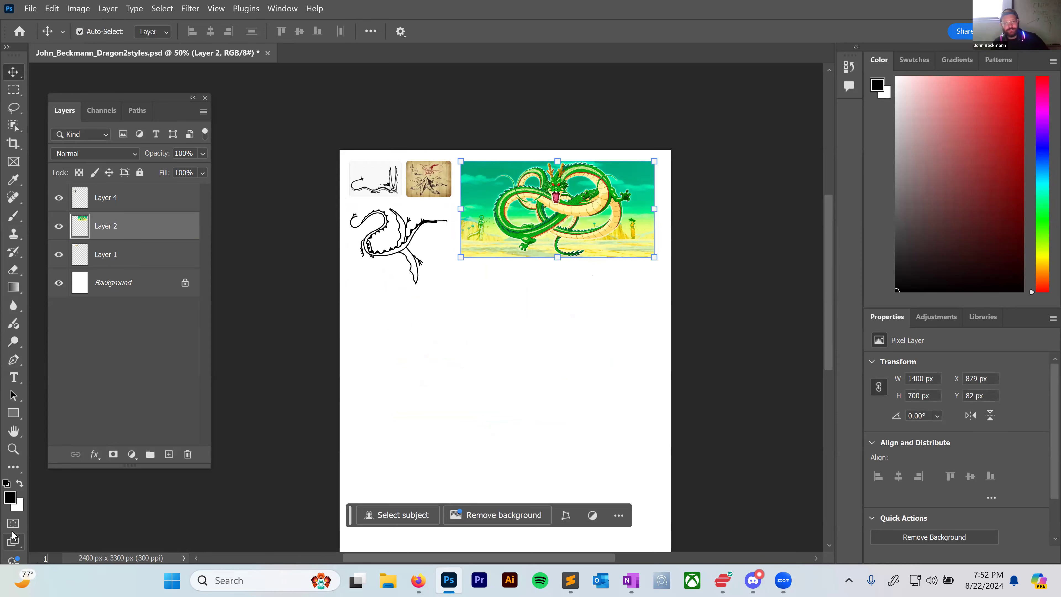
pyautogui.write('400')
pyautogui.press('Return')
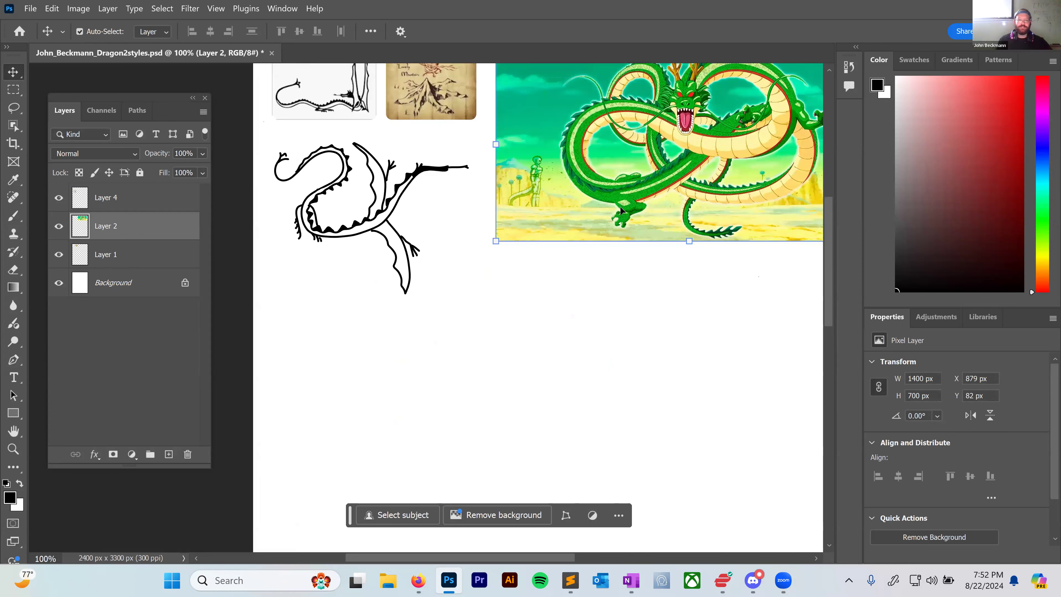
pyautogui.scroll(3, 620, 207)
pyautogui.moveTo(438, 555)
pyautogui.mouseDown()
pyautogui.moveTo(469, 559)
pyautogui.moveTo(454, 558)
pyautogui.mouseUp()
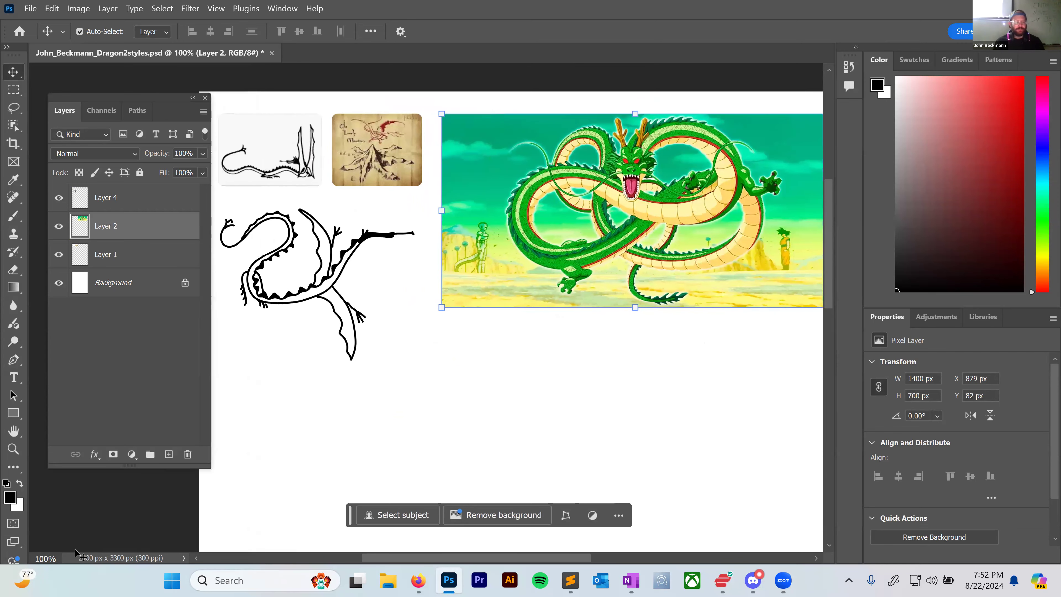
pyautogui.click(25, 553)
pyautogui.write('74')
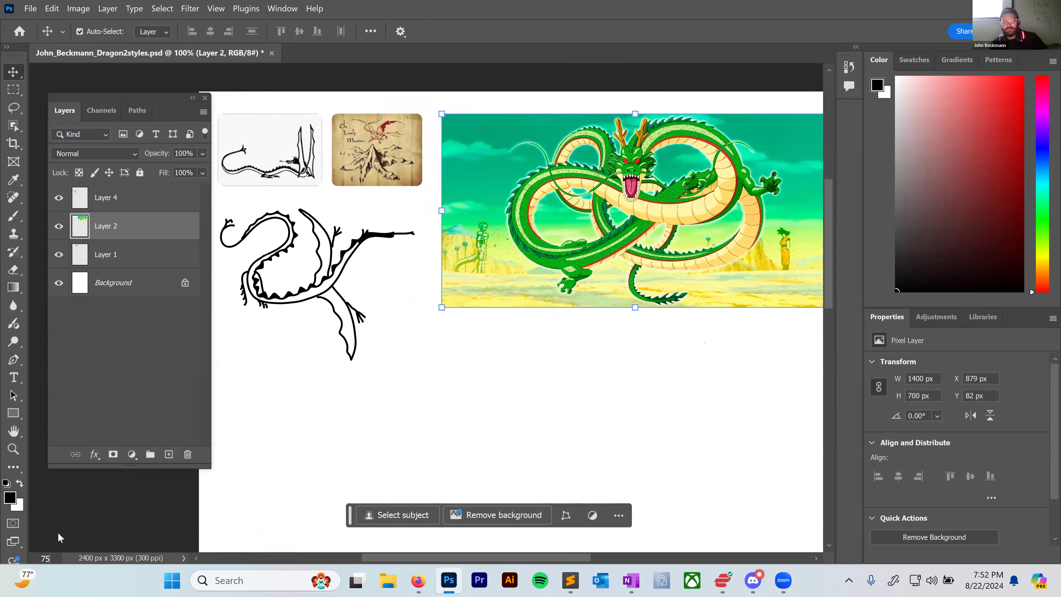
pyautogui.press('Return')
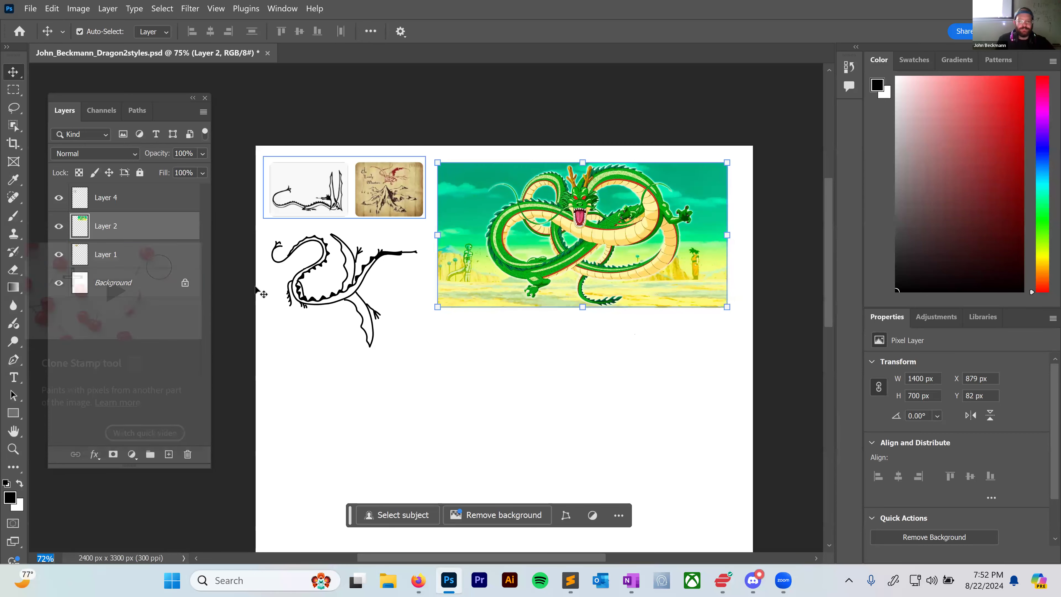
pyautogui.click(345, 156)
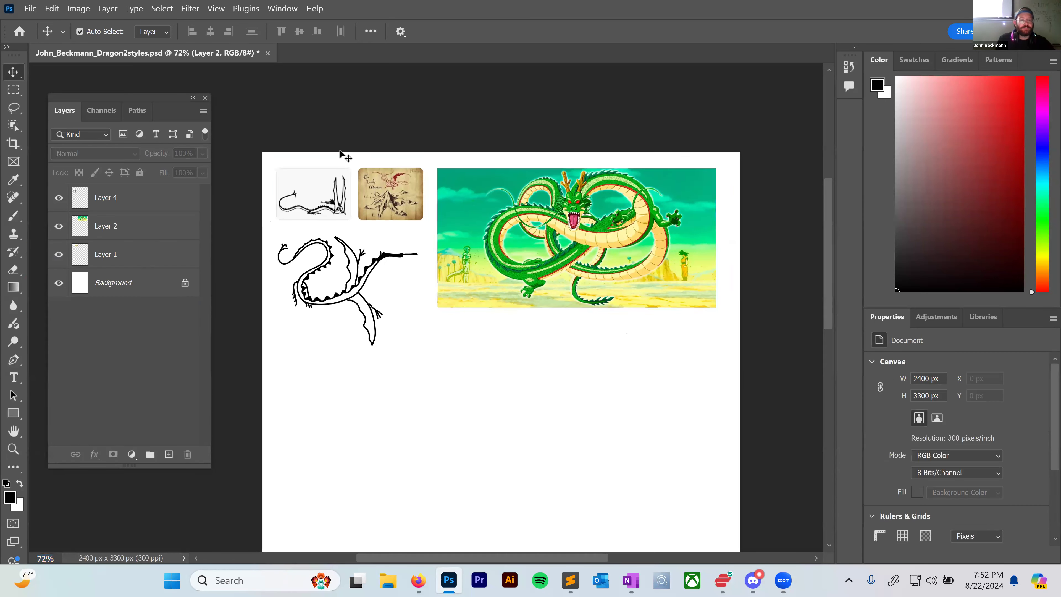
pyautogui.click(108, 8)
pyautogui.moveTo(193, 27)
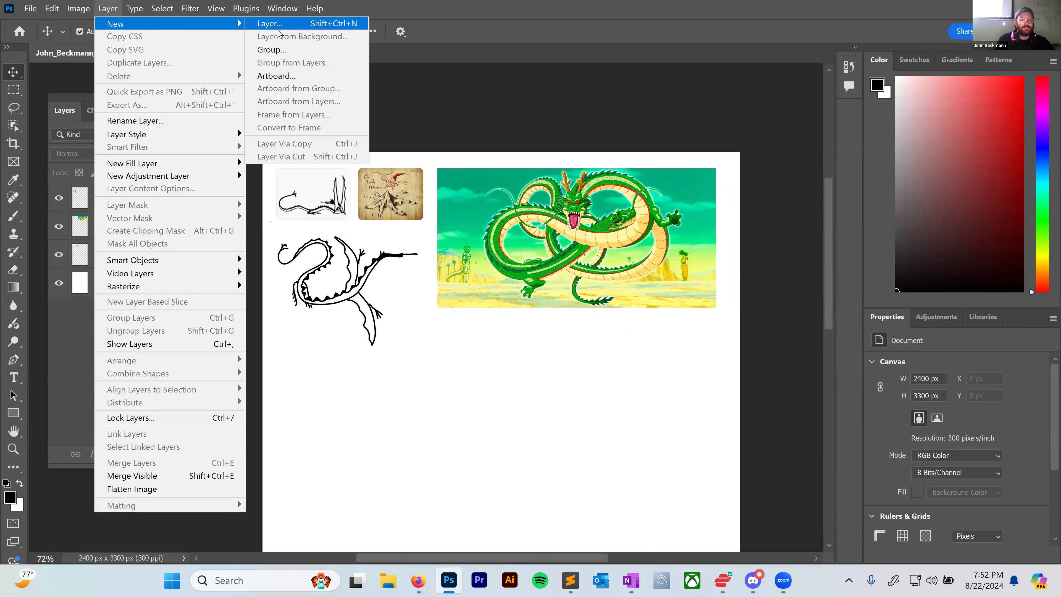
pyautogui.click(292, 23)
pyautogui.click(560, 168)
pyautogui.press('b')
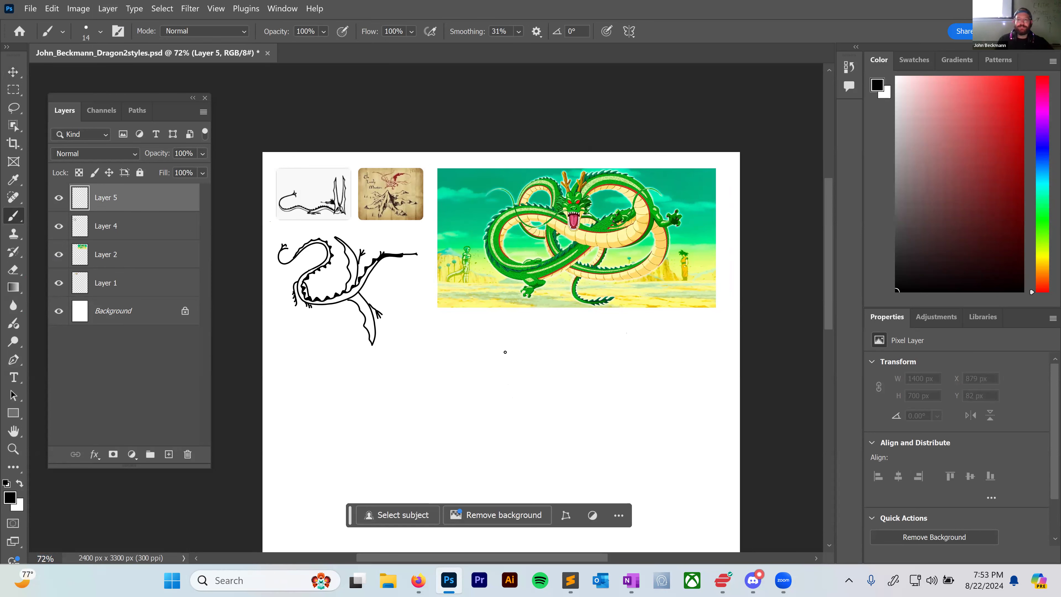
# Enlarge the brush to 75 px and lower its opacity to 25% for rough sketching.
pyautogui.scroll(-2, 505, 352)
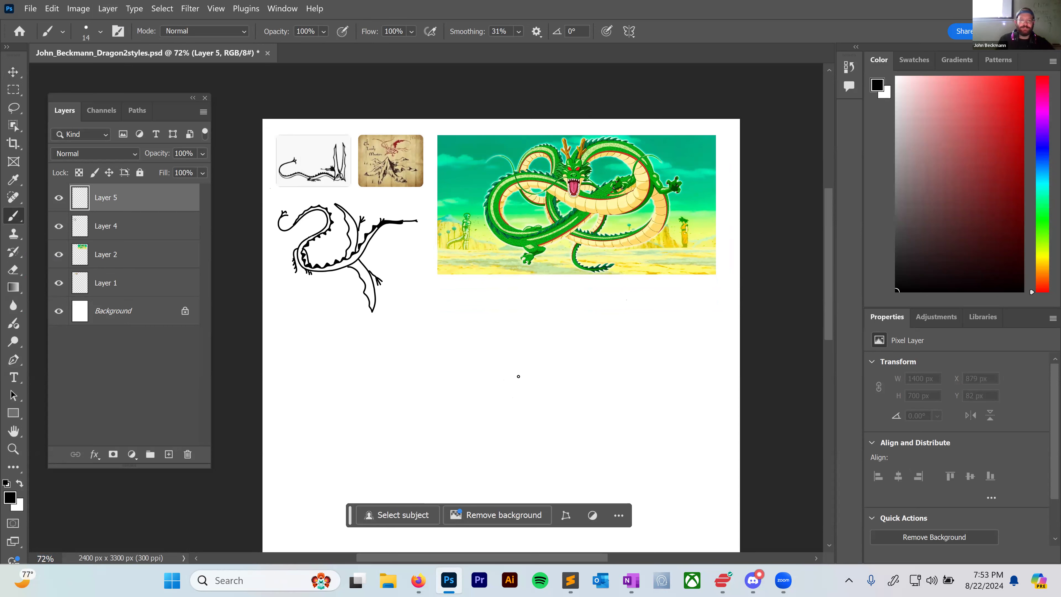
pyautogui.rightClick(504, 378)
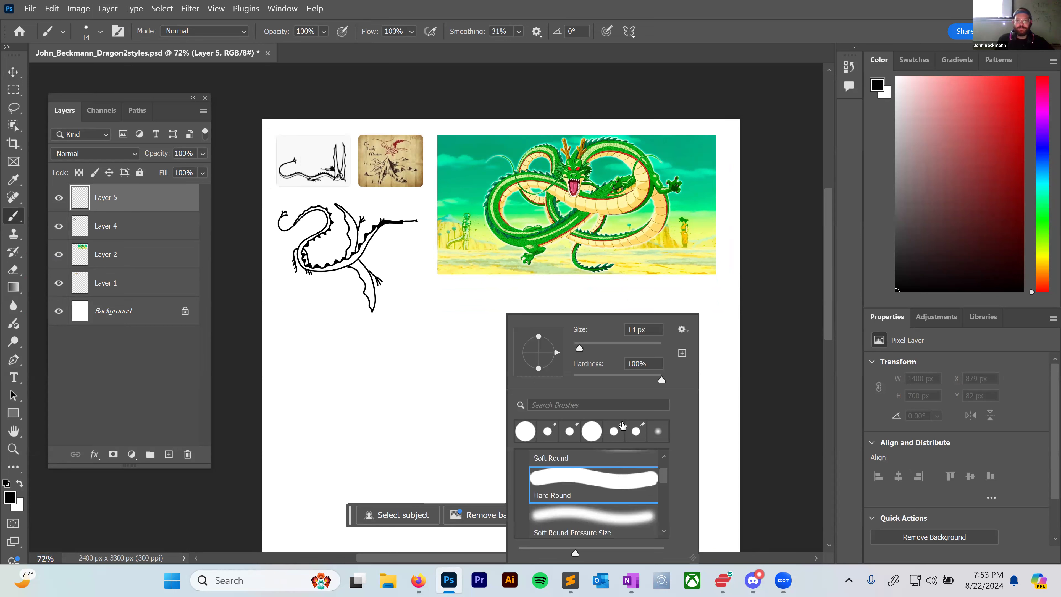
pyautogui.click(606, 344)
pyautogui.click(324, 31)
pyautogui.click(318, 45)
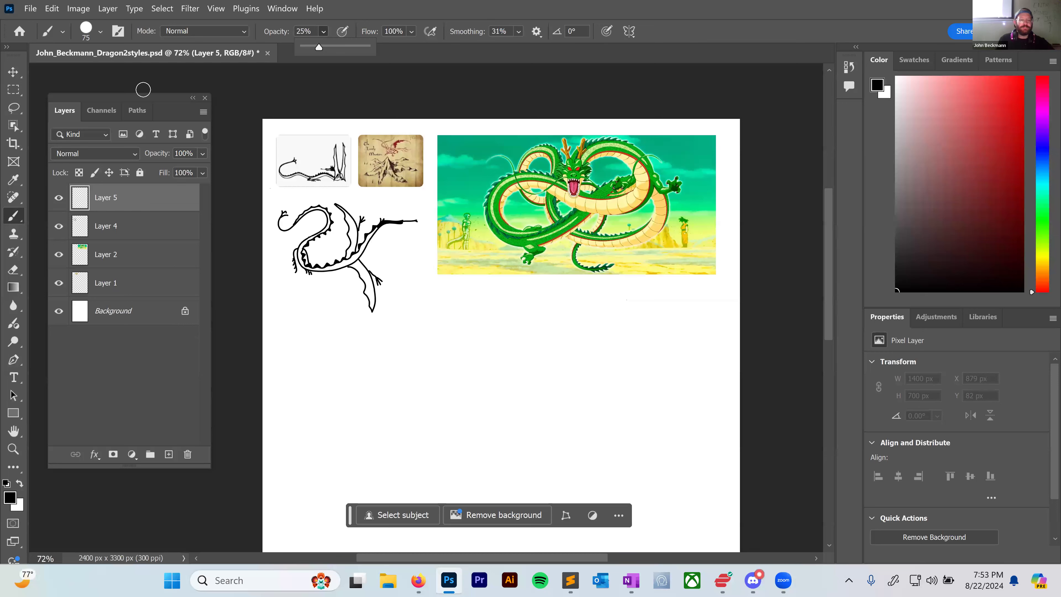
# Add another new layer with default settings and choose the Hard Round Pressure Size brush.
pyautogui.click(108, 8)
pyautogui.moveTo(228, 24)
pyautogui.click(267, 24)
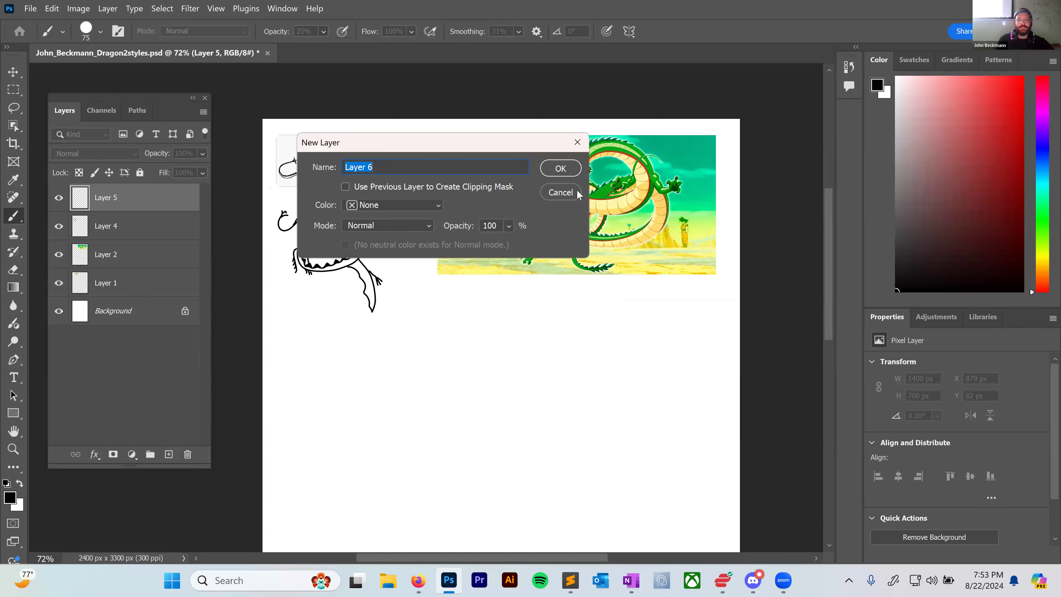
pyautogui.click(561, 167)
pyautogui.rightClick(559, 349)
pyautogui.scroll(-2, 652, 479)
pyautogui.click(647, 530)
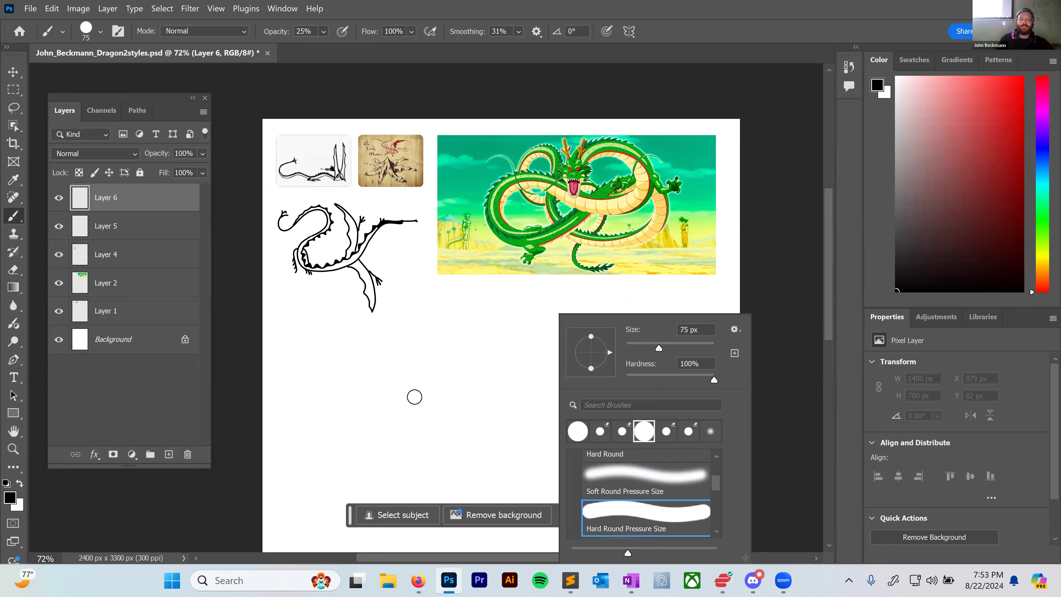
# Sketch the dragon's body as a large gray figure-eight below the reference image, with a short bent arm stroke inside the right loop.
pyautogui.moveTo(421, 367); pyautogui.dragTo(460, 469)
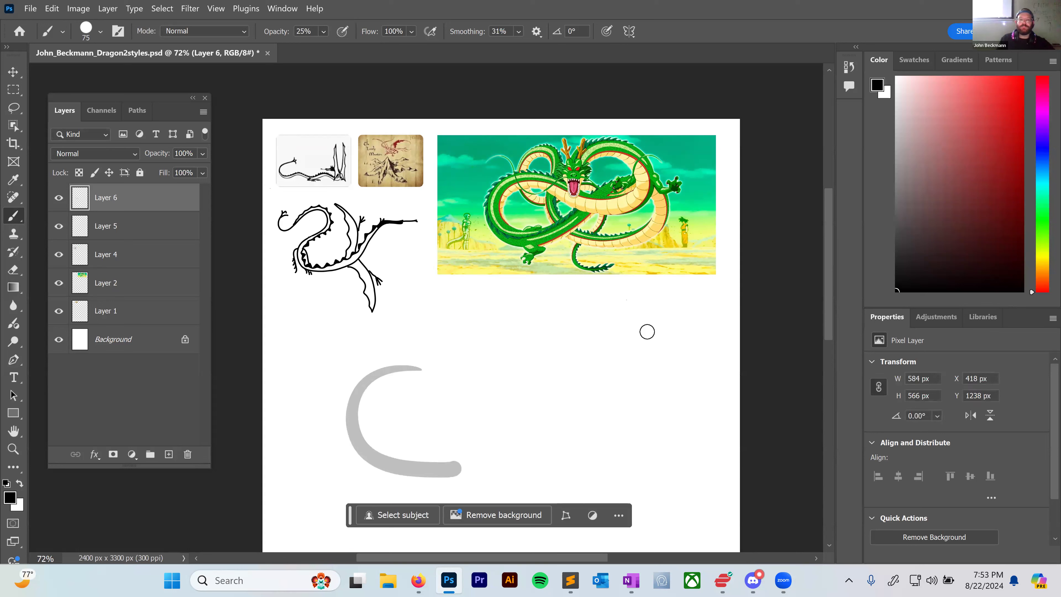
pyautogui.moveTo(493, 385)
pyautogui.mouseDown()
pyautogui.moveTo(549, 348)
pyautogui.moveTo(608, 410)
pyautogui.moveTo(543, 462)
pyautogui.moveTo(486, 438)
pyautogui.moveTo(433, 379)
pyautogui.moveTo(399, 378)
pyautogui.mouseUp()
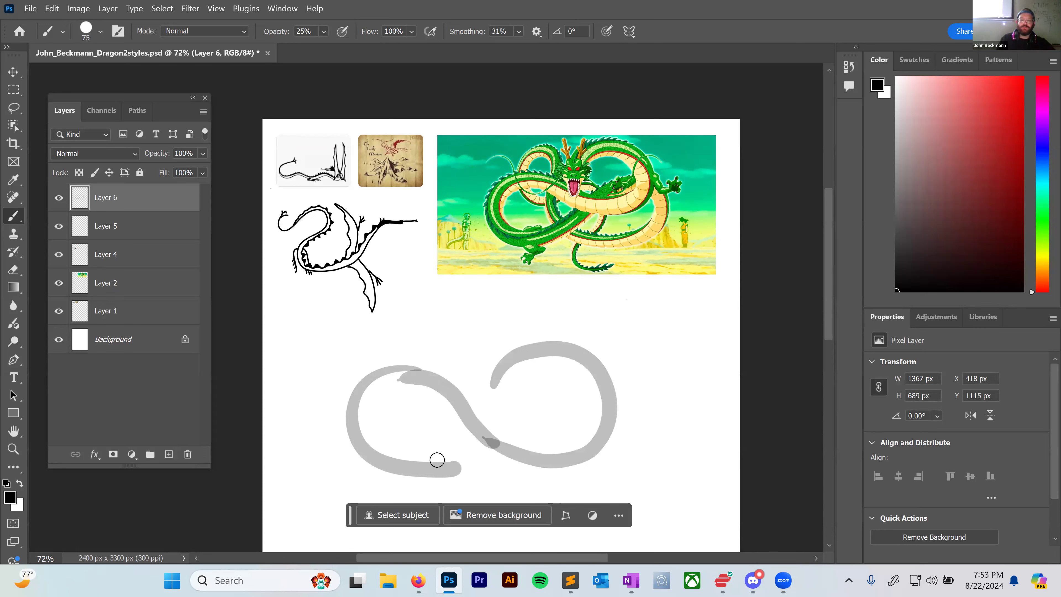
pyautogui.moveTo(483, 465); pyautogui.dragTo(443, 466)
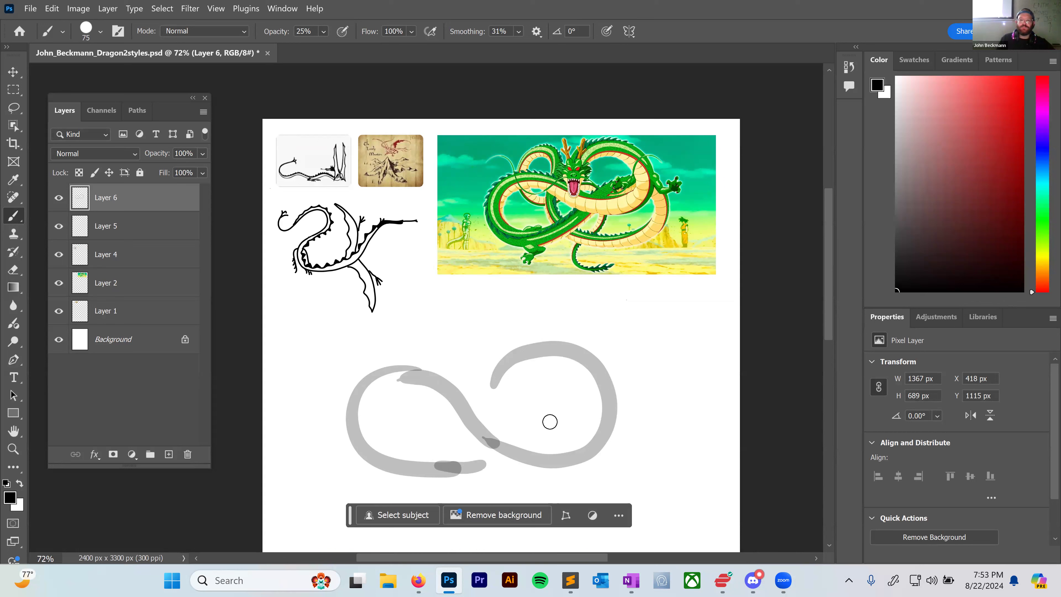
pyautogui.moveTo(521, 426); pyautogui.dragTo(568, 401)
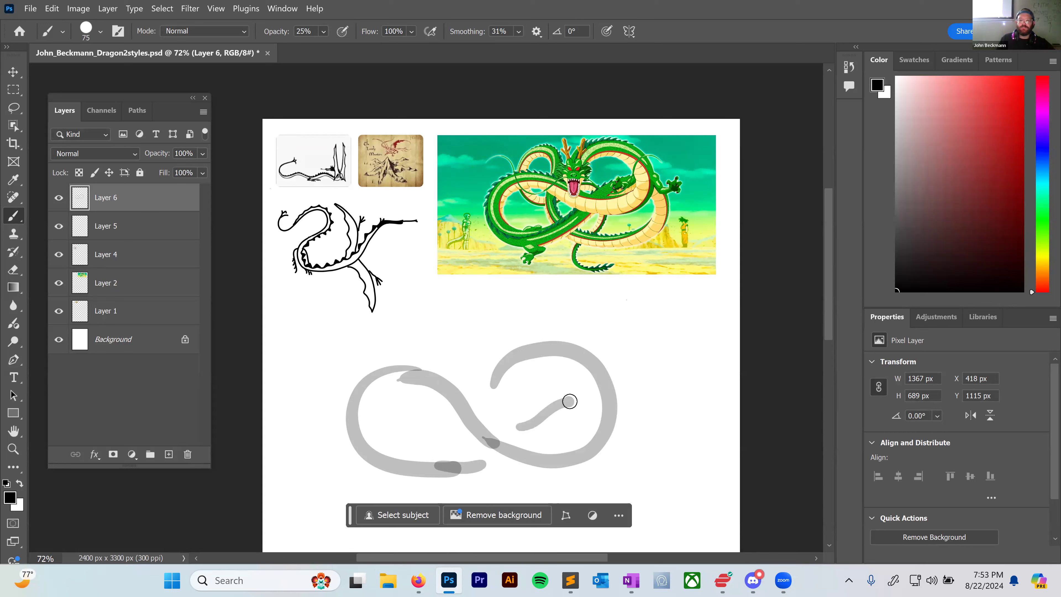
pyautogui.moveTo(571, 402); pyautogui.dragTo(584, 410)
# Sketch the body curve below the right loop, the arc above the left loop and the short connecting pieces inside the left loop.
pyautogui.moveTo(616, 456)
pyautogui.mouseDown()
pyautogui.moveTo(550, 482)
pyautogui.moveTo(510, 465)
pyautogui.mouseUp()
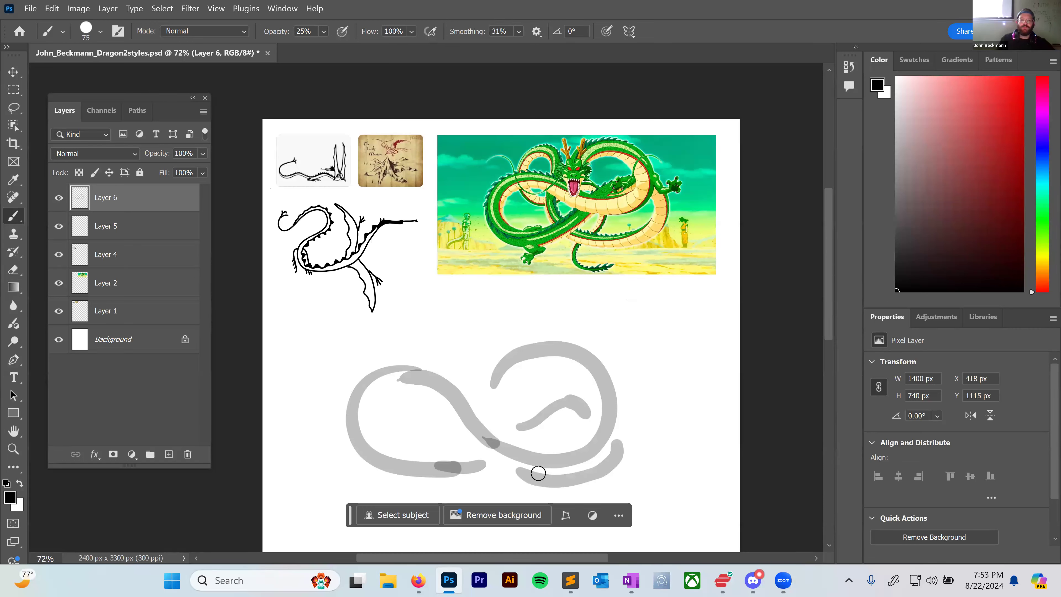
pyautogui.hotkey('ctrl', 'z')
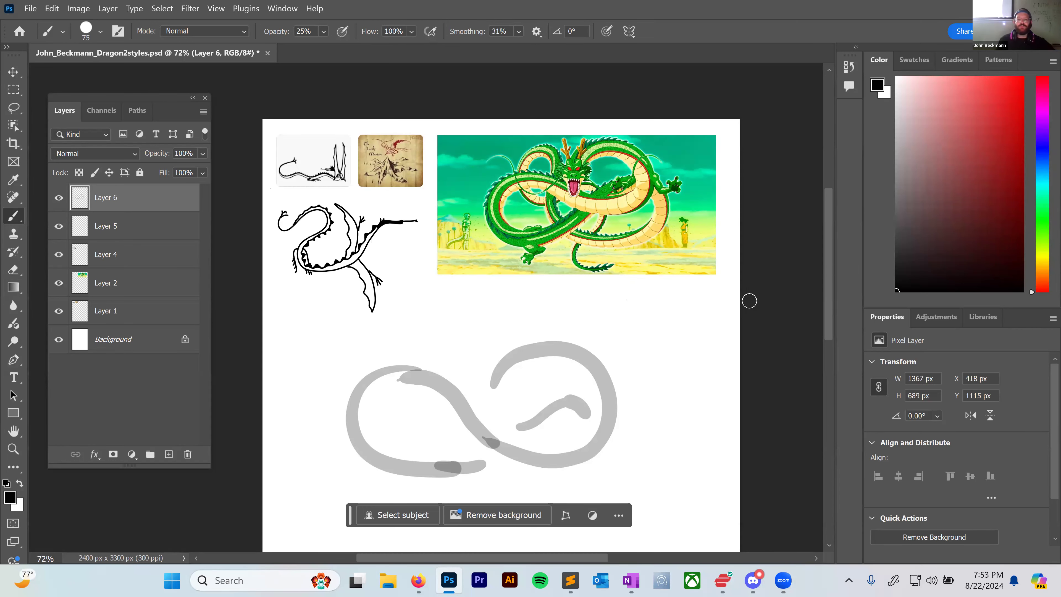
pyautogui.scroll(-1, 749, 300)
pyautogui.moveTo(626, 416)
pyautogui.mouseDown()
pyautogui.moveTo(582, 479)
pyautogui.moveTo(547, 479)
pyautogui.moveTo(504, 457)
pyautogui.moveTo(449, 402)
pyautogui.mouseUp()
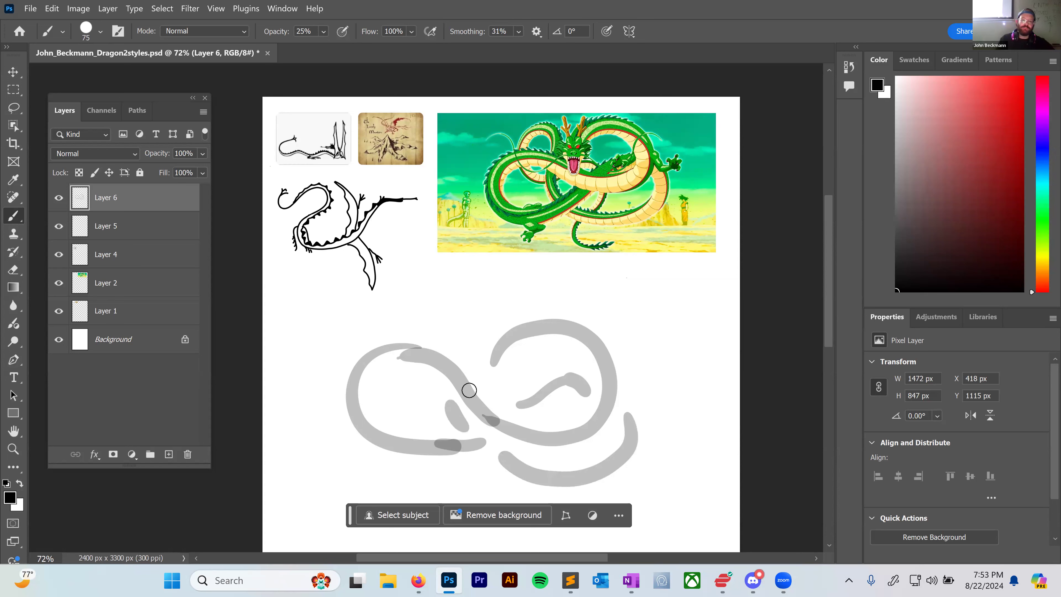
pyautogui.moveTo(448, 349)
pyautogui.mouseDown()
pyautogui.moveTo(388, 341)
pyautogui.moveTo(410, 388)
pyautogui.moveTo(394, 368)
pyautogui.moveTo(417, 382)
pyautogui.mouseUp()
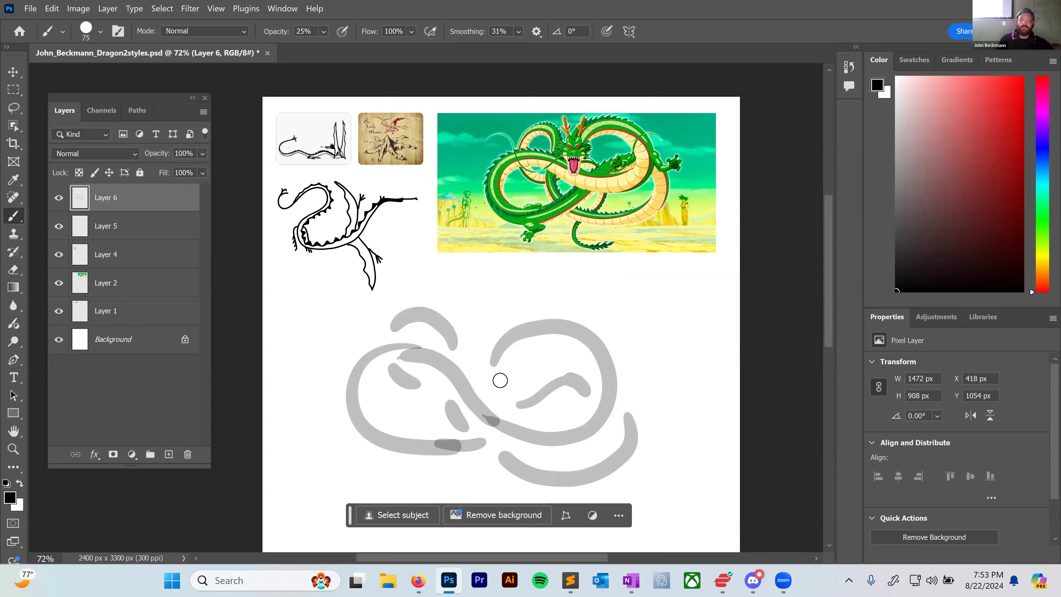
# Sketch the remaining arm strokes, the start of the tail and the horned head between the two body loops.
pyautogui.moveTo(501, 378)
pyautogui.mouseDown()
pyautogui.moveTo(537, 358)
pyautogui.moveTo(552, 368)
pyautogui.moveTo(551, 414)
pyautogui.mouseUp()
pyautogui.moveTo(476, 460); pyautogui.dragTo(461, 480)
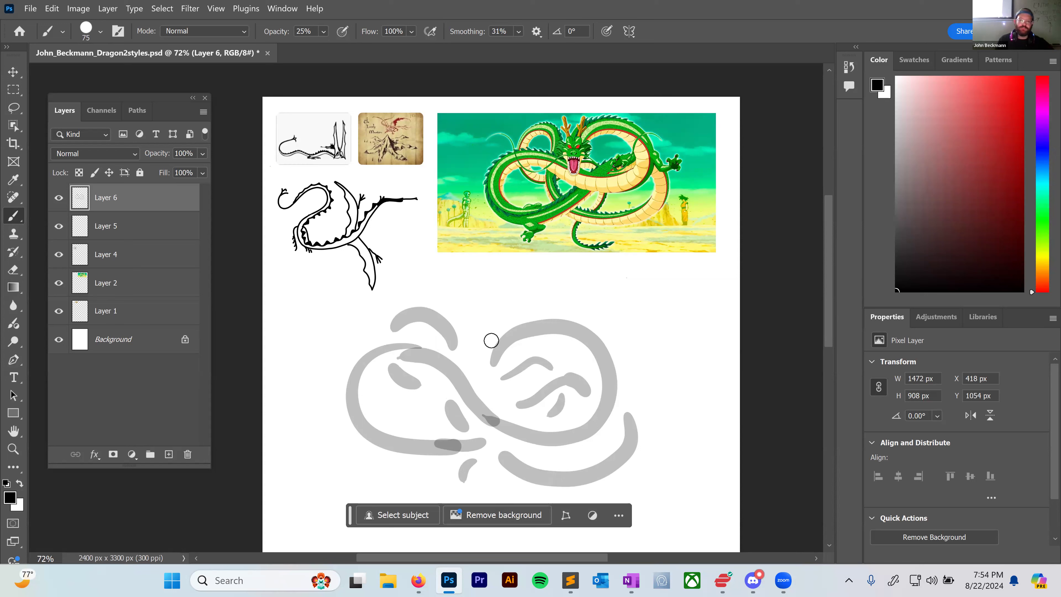
pyautogui.moveTo(474, 345)
pyautogui.mouseDown()
pyautogui.moveTo(492, 365)
pyautogui.moveTo(494, 383)
pyautogui.moveTo(512, 359)
pyautogui.moveTo(499, 382)
pyautogui.moveTo(488, 375)
pyautogui.moveTo(497, 392)
pyautogui.moveTo(485, 368)
pyautogui.moveTo(491, 392)
pyautogui.moveTo(518, 355)
pyautogui.moveTo(499, 346)
pyautogui.moveTo(510, 327)
pyautogui.moveTo(485, 350)
pyautogui.moveTo(481, 335)
pyautogui.moveTo(506, 355)
pyautogui.moveTo(515, 325)
pyautogui.moveTo(490, 358)
pyautogui.moveTo(471, 329)
pyautogui.moveTo(526, 336)
pyautogui.mouseUp()
pyautogui.moveTo(493, 380)
pyautogui.mouseDown()
pyautogui.moveTo(512, 383)
pyautogui.moveTo(497, 364)
pyautogui.mouseUp()
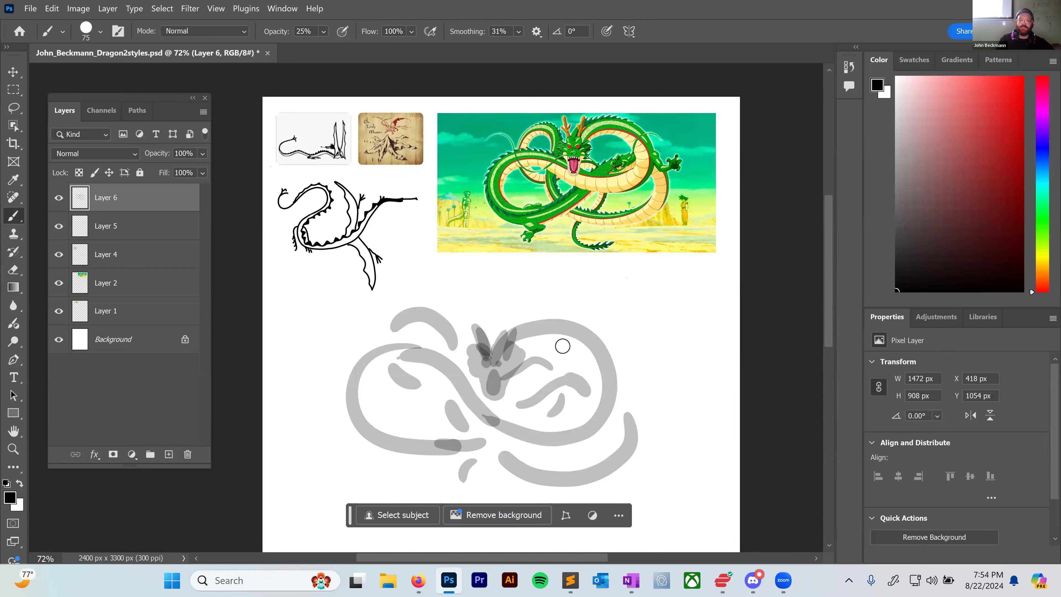
# Paint a second pass over the body loops, outer curves, arm and tail base to widen and darken the sketch.
pyautogui.moveTo(516, 346)
pyautogui.mouseDown()
pyautogui.moveTo(578, 336)
pyautogui.moveTo(599, 374)
pyautogui.moveTo(590, 403)
pyautogui.moveTo(513, 428)
pyautogui.moveTo(547, 432)
pyautogui.moveTo(598, 408)
pyautogui.moveTo(570, 328)
pyautogui.moveTo(553, 330)
pyautogui.mouseUp()
pyautogui.moveTo(482, 409)
pyautogui.mouseDown()
pyautogui.moveTo(408, 350)
pyautogui.moveTo(370, 365)
pyautogui.moveTo(361, 402)
pyautogui.moveTo(390, 434)
pyautogui.moveTo(464, 445)
pyautogui.moveTo(561, 421)
pyautogui.moveTo(552, 383)
pyautogui.moveTo(567, 374)
pyautogui.moveTo(628, 424)
pyautogui.mouseUp()
pyautogui.moveTo(594, 464)
pyautogui.mouseDown()
pyautogui.moveTo(550, 469)
pyautogui.moveTo(503, 455)
pyautogui.mouseUp()
pyautogui.click(510, 456)
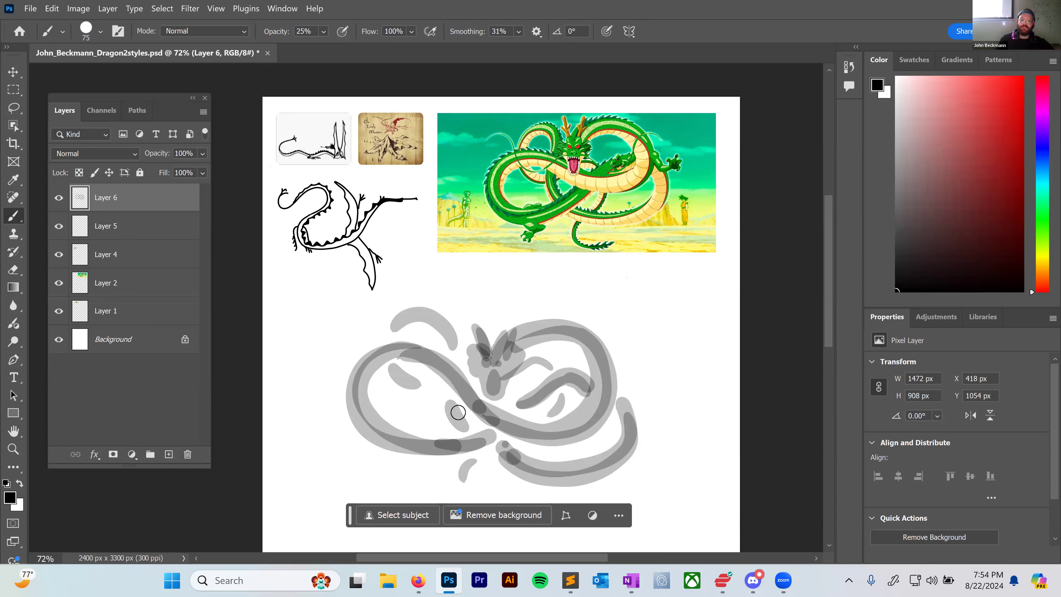
pyautogui.moveTo(468, 425); pyautogui.dragTo(399, 375)
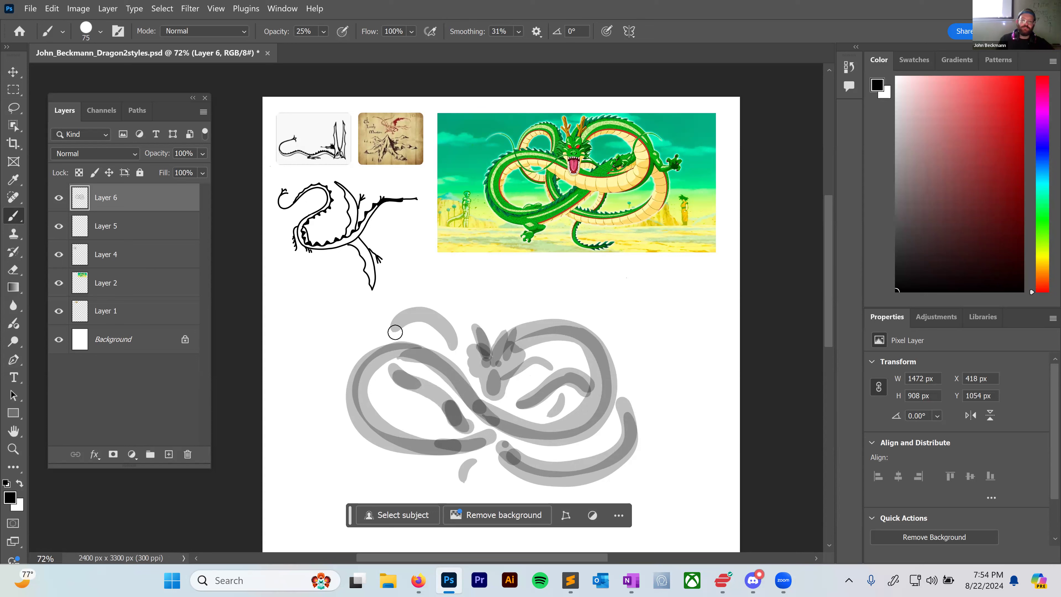
pyautogui.moveTo(395, 332); pyautogui.dragTo(437, 323)
pyautogui.click(563, 398)
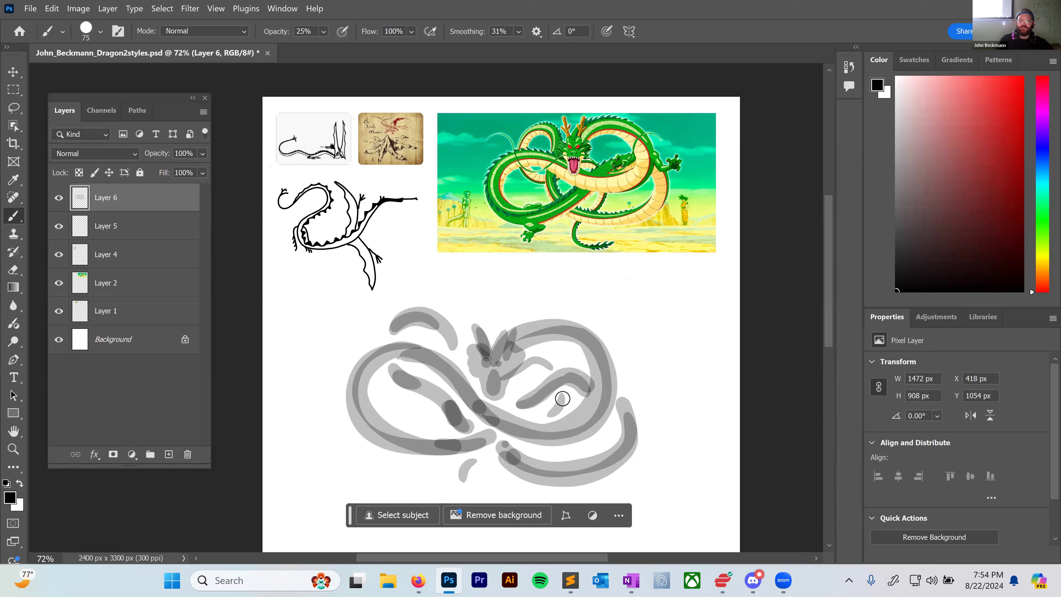
pyautogui.moveTo(462, 480); pyautogui.dragTo(482, 458)
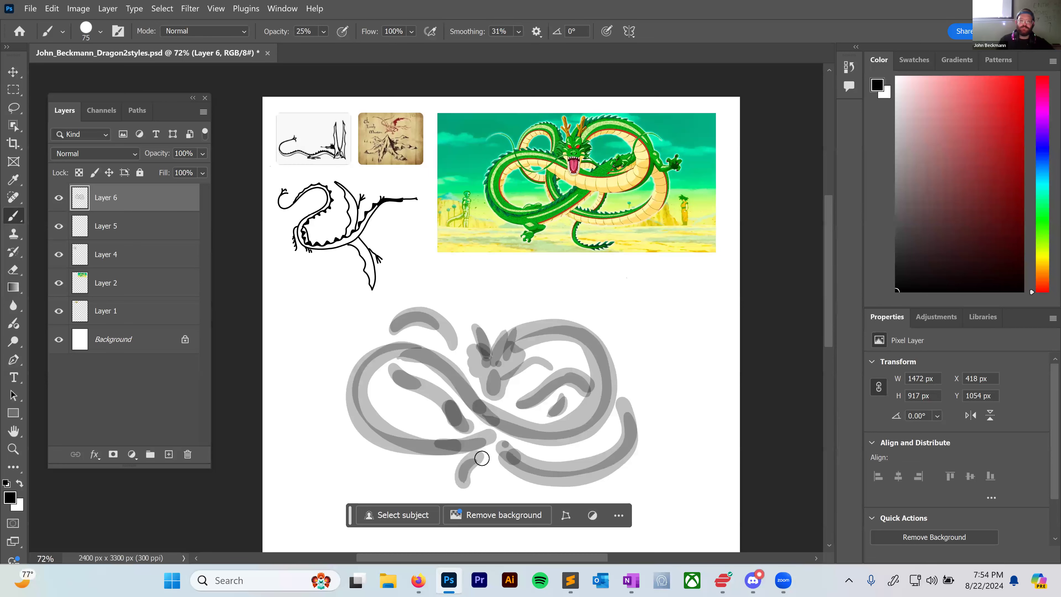
# Extend the tail in a curve below the body and dab two rows of small spikes at its tip.
pyautogui.scroll(-3, 725, 318)
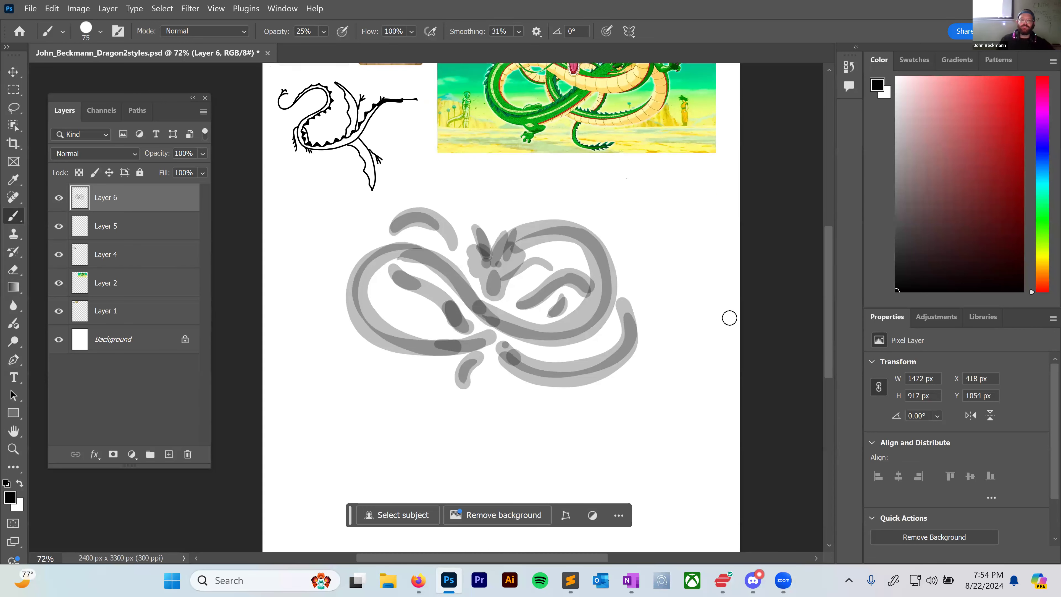
pyautogui.moveTo(465, 369)
pyautogui.mouseDown()
pyautogui.moveTo(502, 405)
pyautogui.moveTo(523, 396)
pyautogui.moveTo(503, 413)
pyautogui.mouseUp()
pyautogui.click(509, 403)
pyautogui.click(518, 403)
pyautogui.click(524, 403)
pyautogui.click(509, 411)
pyautogui.click(514, 413)
pyautogui.click(521, 415)
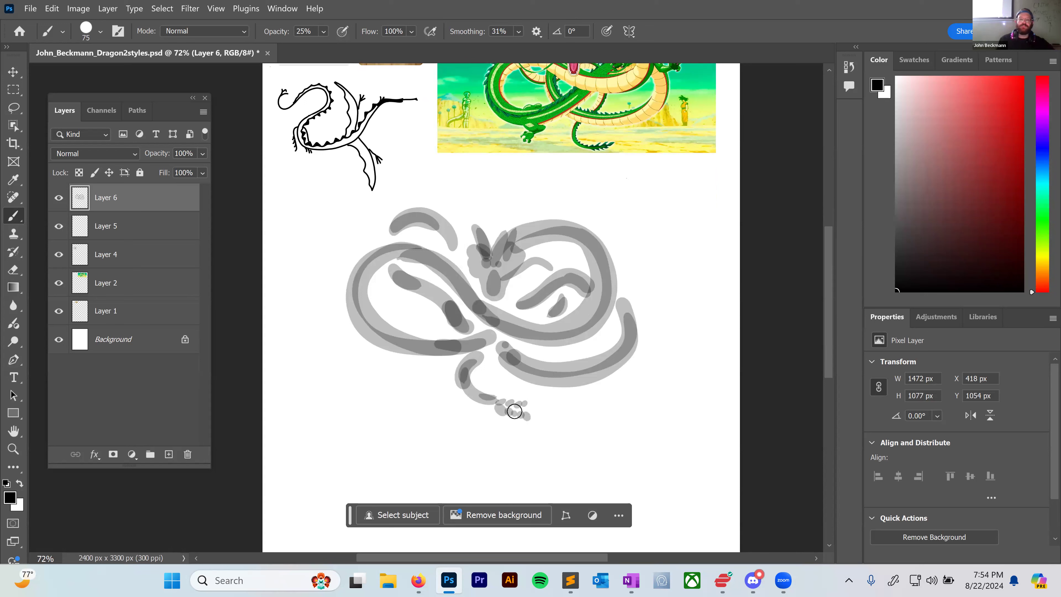
# Rotate the whole dragon sketch slightly counterclockwise with the Move tool.
pyautogui.click(13, 71)
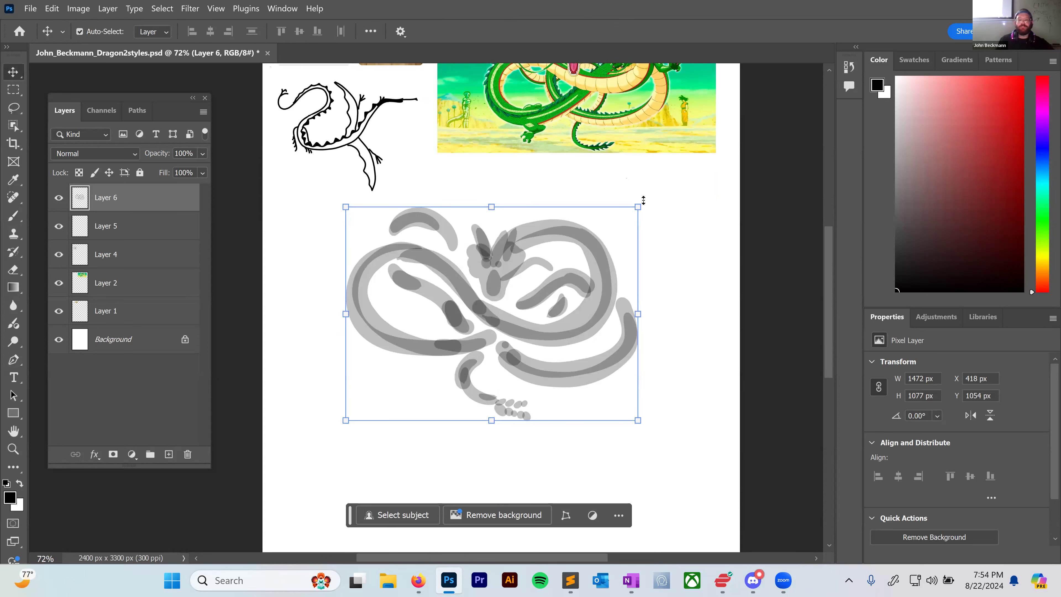
pyautogui.moveTo(642, 191); pyautogui.dragTo(631, 182)
pyautogui.moveTo(630, 182); pyautogui.dragTo(631, 182)
pyautogui.hotkey('ctrl', 'z')
pyautogui.press('Escape')
pyautogui.scroll(2, 561, 284)
pyautogui.scroll(1, 560, 280)
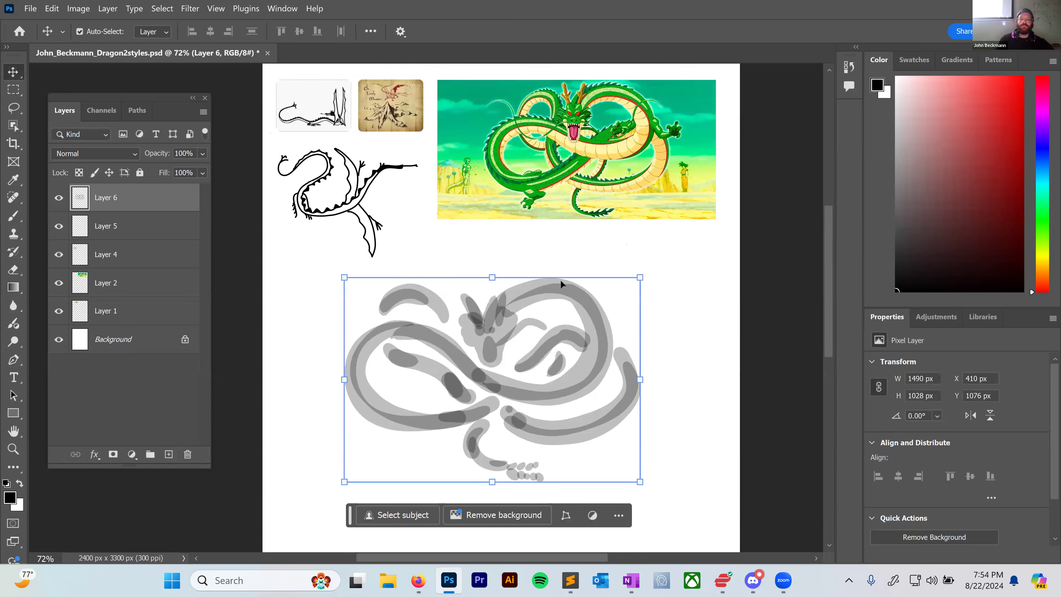
# Set the brush size to 139 px and thicken the body loops, upper left curve, arms and tail with broad translucent strokes.
pyautogui.press('b')
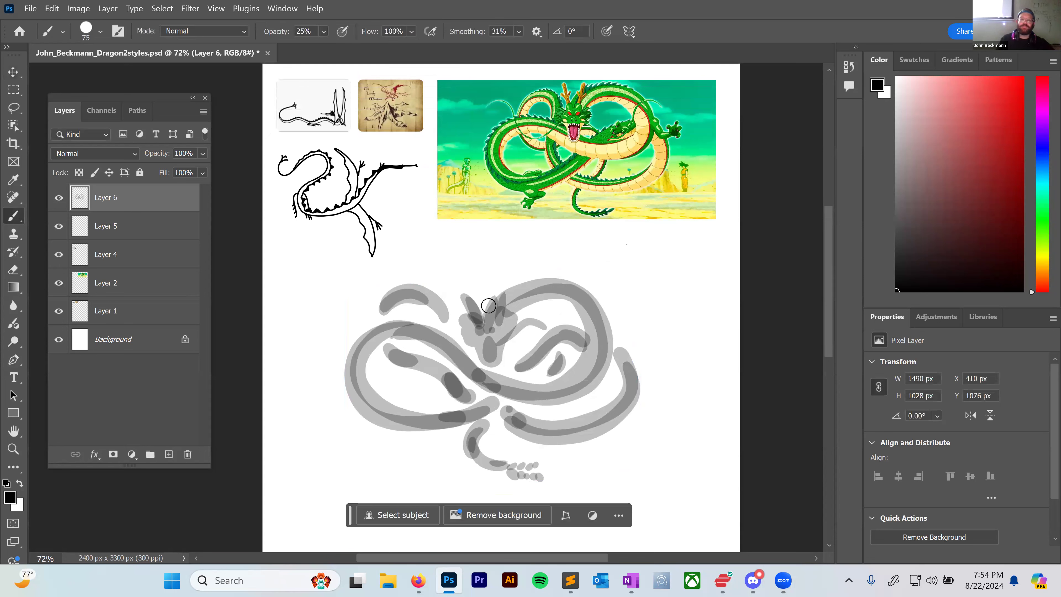
pyautogui.rightClick(500, 270)
pyautogui.click(625, 300)
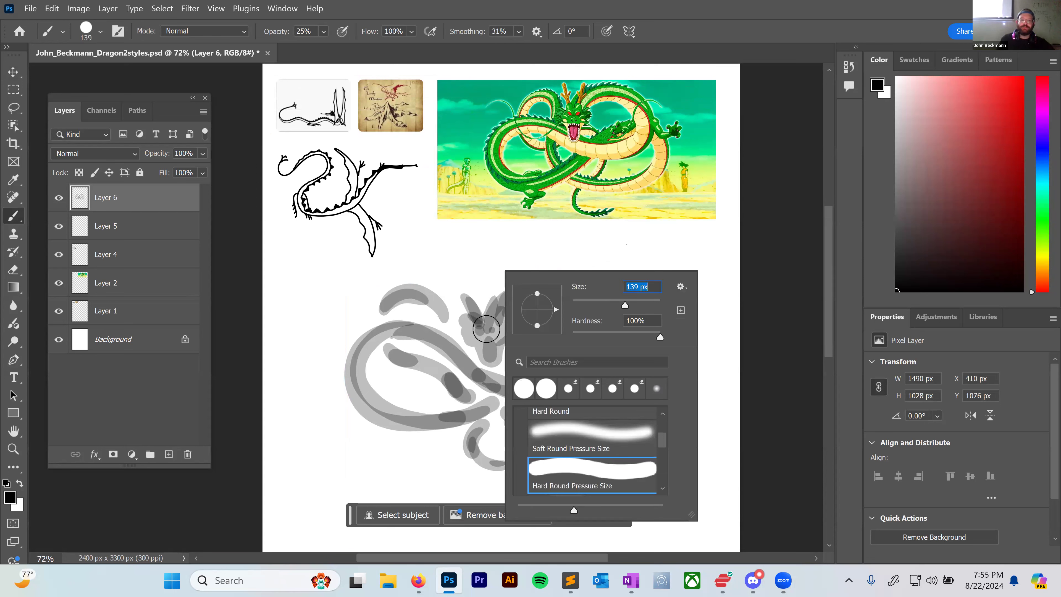
pyautogui.click(492, 312)
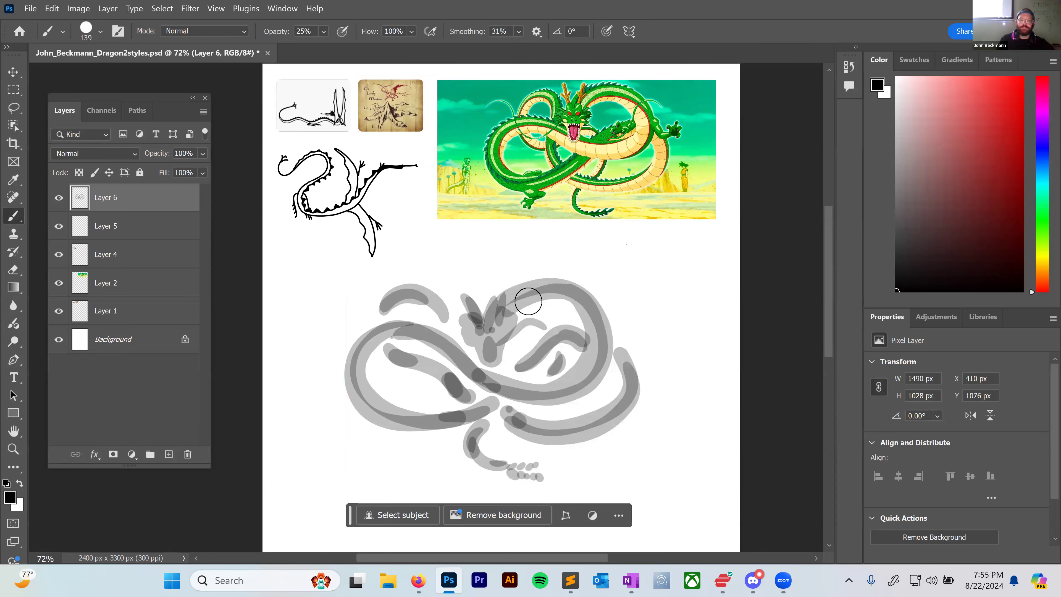
pyautogui.moveTo(533, 299)
pyautogui.mouseDown()
pyautogui.moveTo(572, 300)
pyautogui.moveTo(592, 319)
pyautogui.moveTo(595, 345)
pyautogui.moveTo(569, 383)
pyautogui.moveTo(496, 376)
pyautogui.moveTo(412, 331)
pyautogui.moveTo(386, 331)
pyautogui.moveTo(368, 352)
pyautogui.moveTo(373, 382)
pyautogui.moveTo(398, 407)
pyautogui.moveTo(439, 417)
pyautogui.moveTo(481, 412)
pyautogui.moveTo(519, 391)
pyautogui.moveTo(561, 342)
pyautogui.moveTo(612, 364)
pyautogui.moveTo(606, 410)
pyautogui.moveTo(570, 427)
pyautogui.moveTo(500, 416)
pyautogui.moveTo(404, 357)
pyautogui.moveTo(387, 324)
pyautogui.moveTo(395, 305)
pyautogui.moveTo(387, 342)
pyautogui.moveTo(383, 316)
pyautogui.moveTo(403, 294)
pyautogui.moveTo(427, 293)
pyautogui.moveTo(463, 330)
pyautogui.mouseUp()
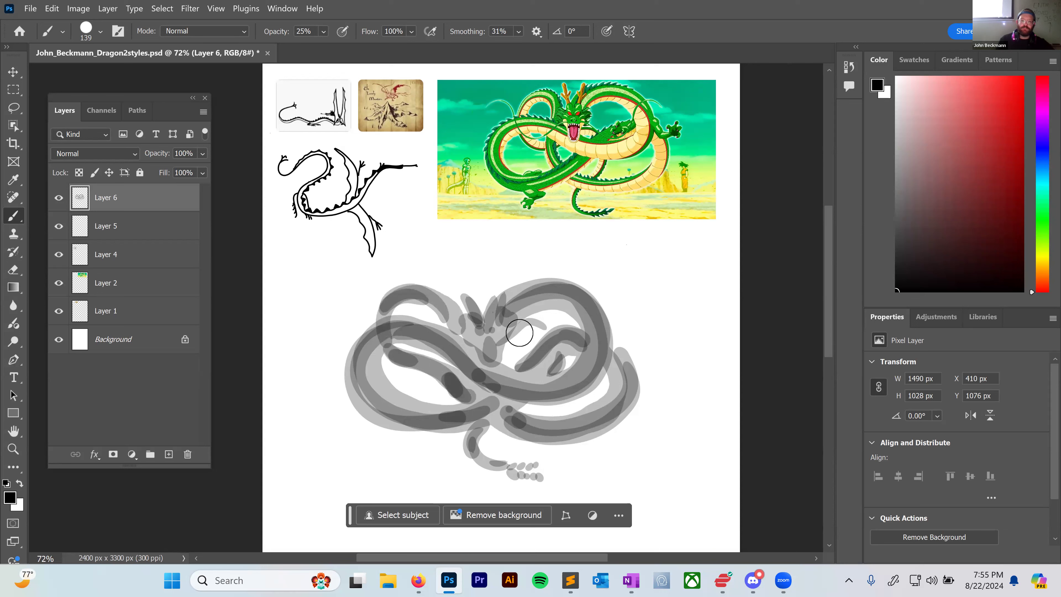
pyautogui.moveTo(537, 328)
pyautogui.mouseDown()
pyautogui.moveTo(520, 331)
pyautogui.moveTo(545, 322)
pyautogui.moveTo(570, 368)
pyautogui.mouseUp()
pyautogui.moveTo(489, 420)
pyautogui.mouseDown()
pyautogui.moveTo(474, 450)
pyautogui.moveTo(503, 464)
pyautogui.mouseUp()
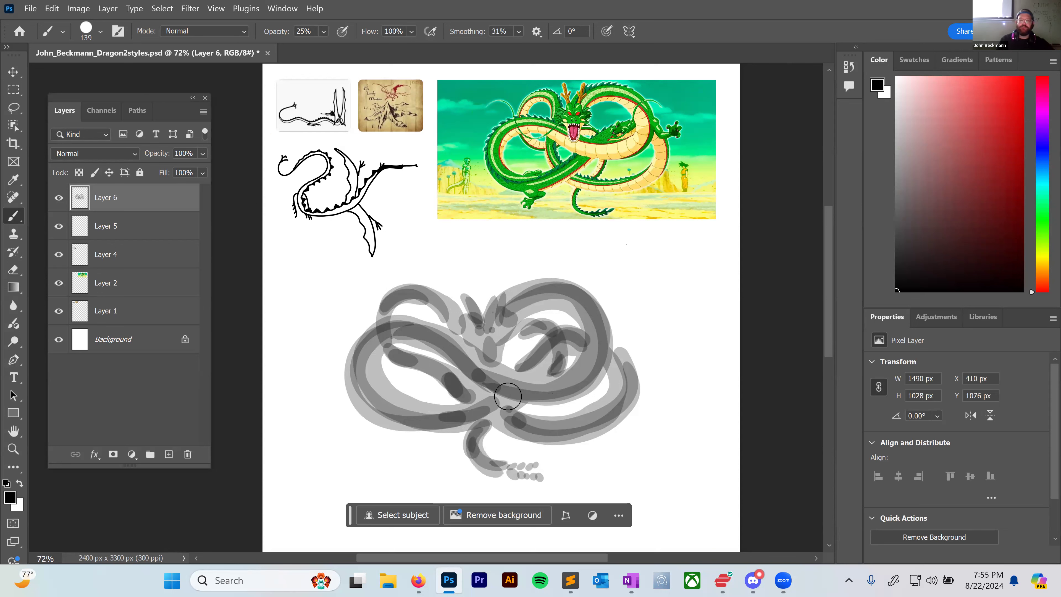
pyautogui.moveTo(399, 299)
pyautogui.mouseDown()
pyautogui.moveTo(386, 313)
pyautogui.moveTo(395, 355)
pyautogui.mouseUp()
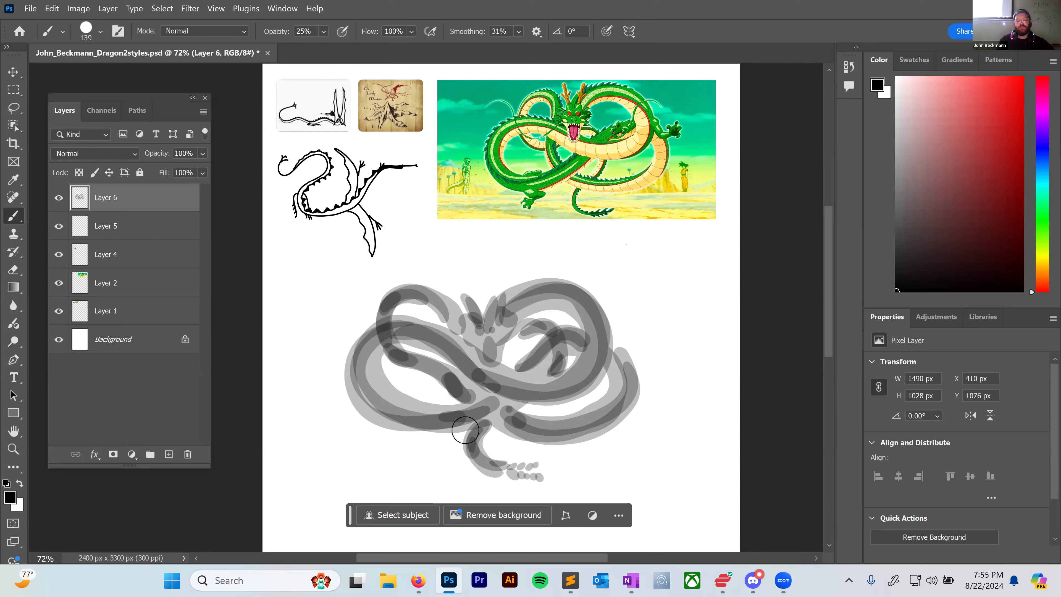
pyautogui.hotkey('ctrl', 'z')
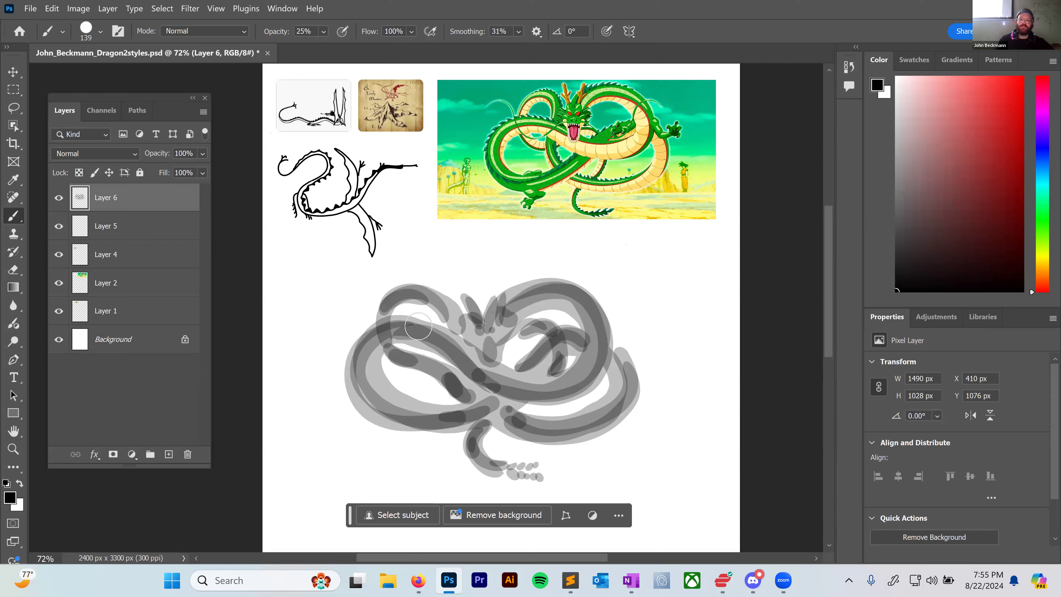
# Set the Eraser to 35% opacity and 130 px, and try lightening the inner edge of the right body loop.
pyautogui.press('e')
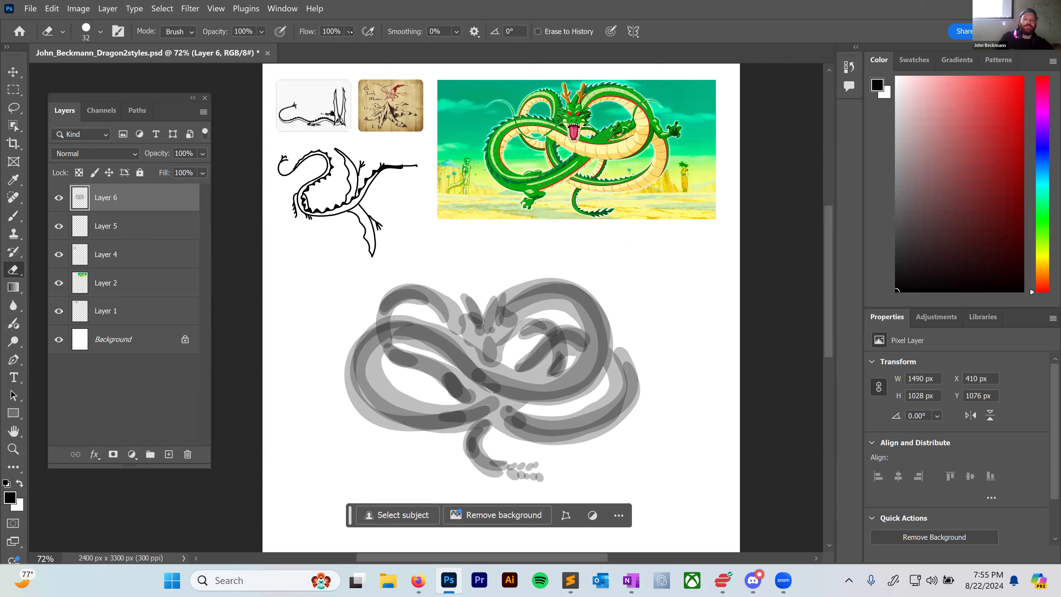
pyautogui.click(261, 31)
pyautogui.moveTo(308, 46); pyautogui.dragTo(263, 47)
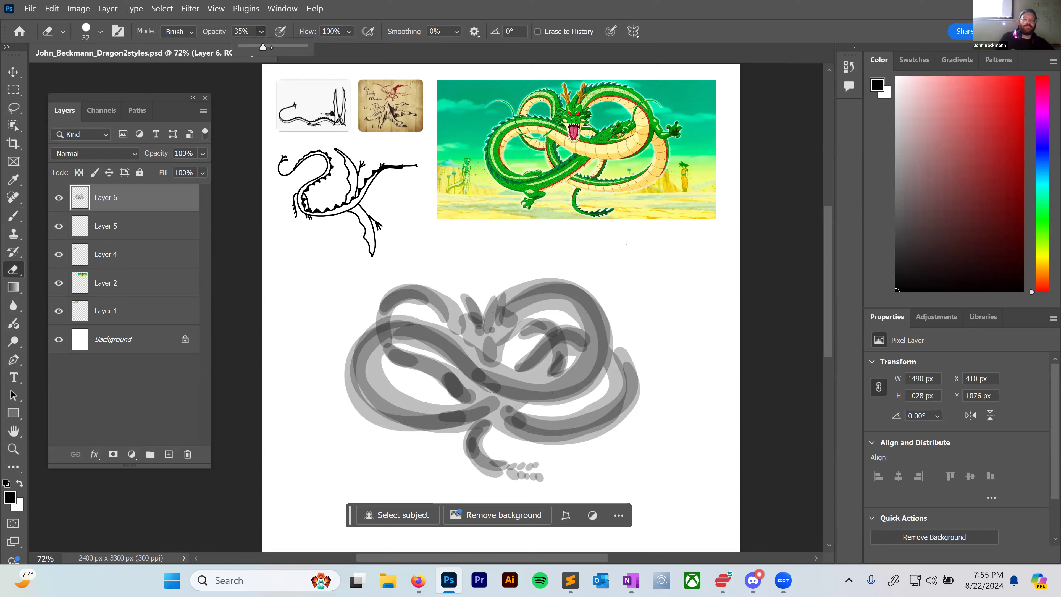
pyautogui.rightClick(576, 355)
pyautogui.click(695, 344)
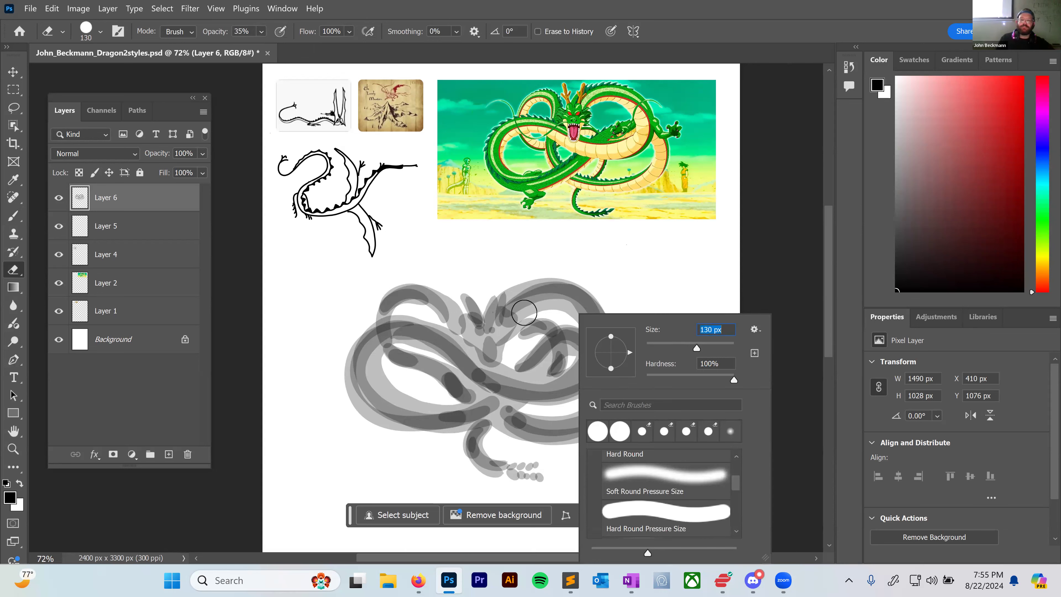
pyautogui.click(556, 299)
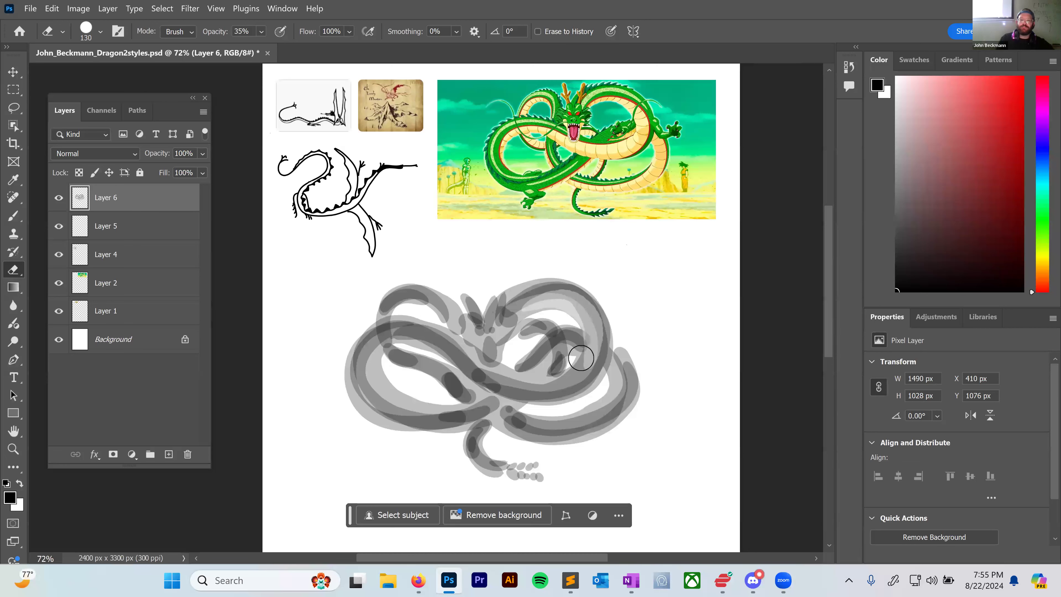
pyautogui.hotkey('ctrl', 'z')
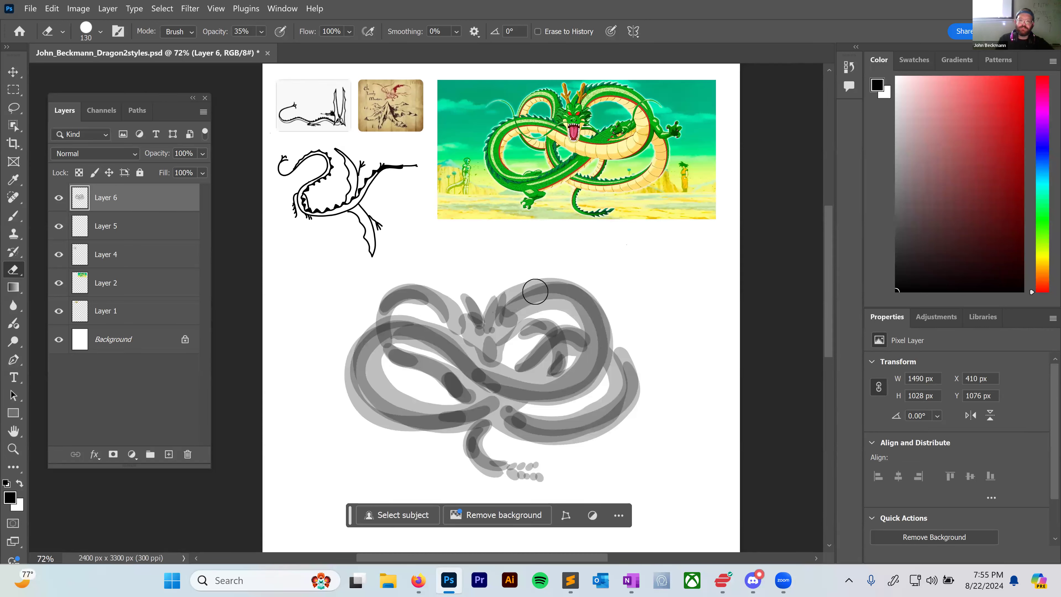
# Set the Eraser size to 55 px and lighten the inner belly bands of the dragon's right body loops.
pyautogui.rightClick(554, 311)
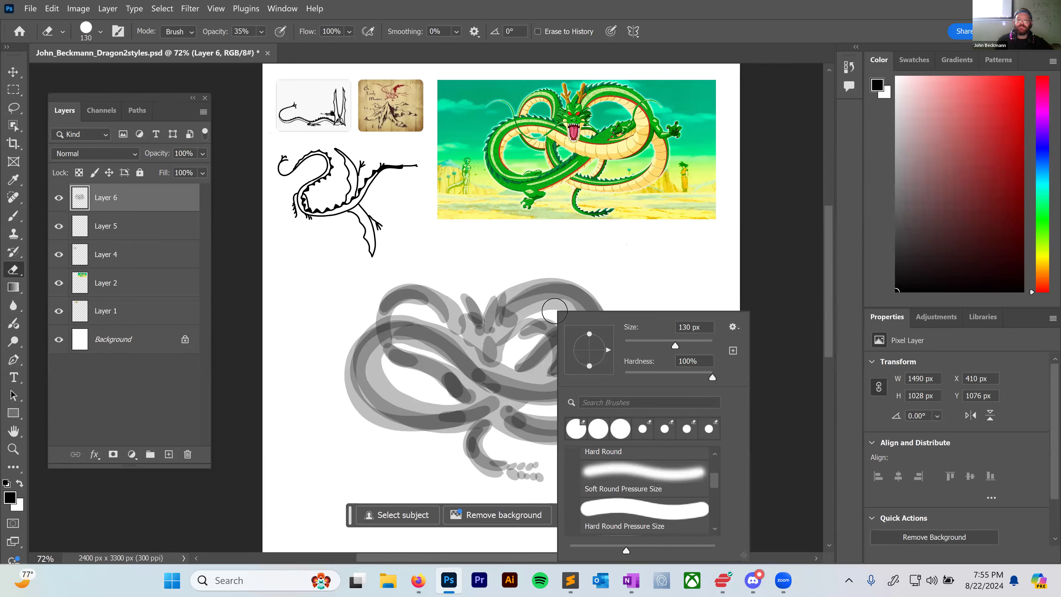
pyautogui.click(648, 340)
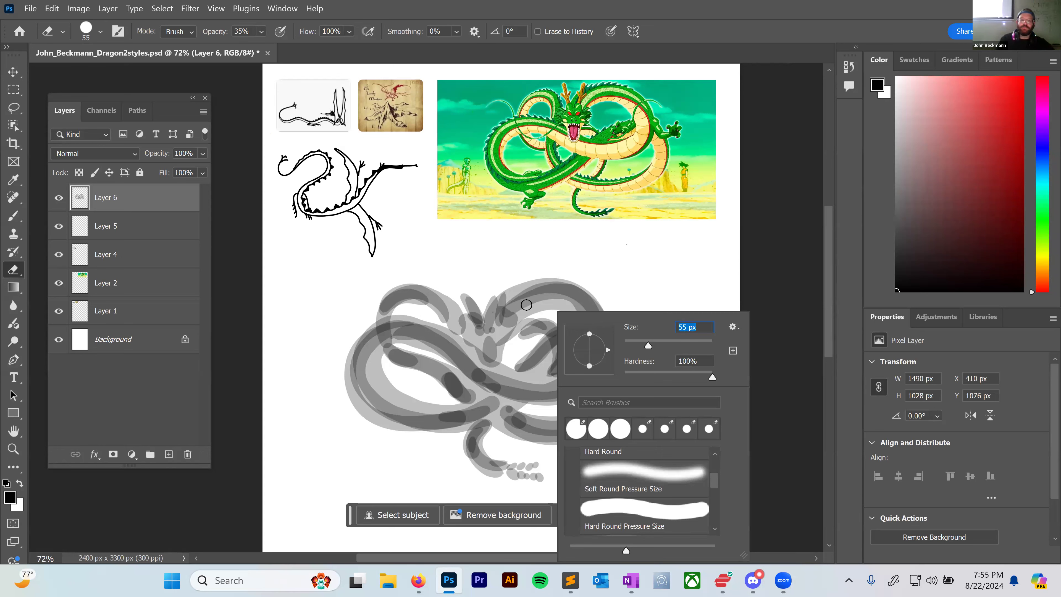
pyautogui.press('Return')
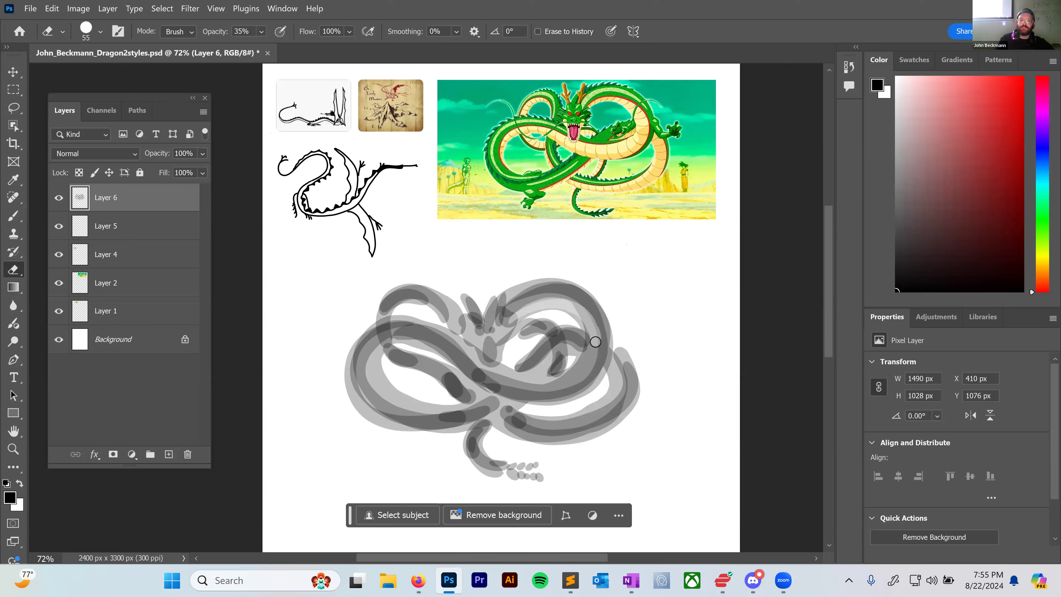
pyautogui.moveTo(551, 384)
pyautogui.mouseDown()
pyautogui.moveTo(498, 388)
pyautogui.moveTo(446, 350)
pyautogui.moveTo(480, 398)
pyautogui.moveTo(502, 385)
pyautogui.mouseUp()
pyautogui.hotkey('ctrl', 'z')
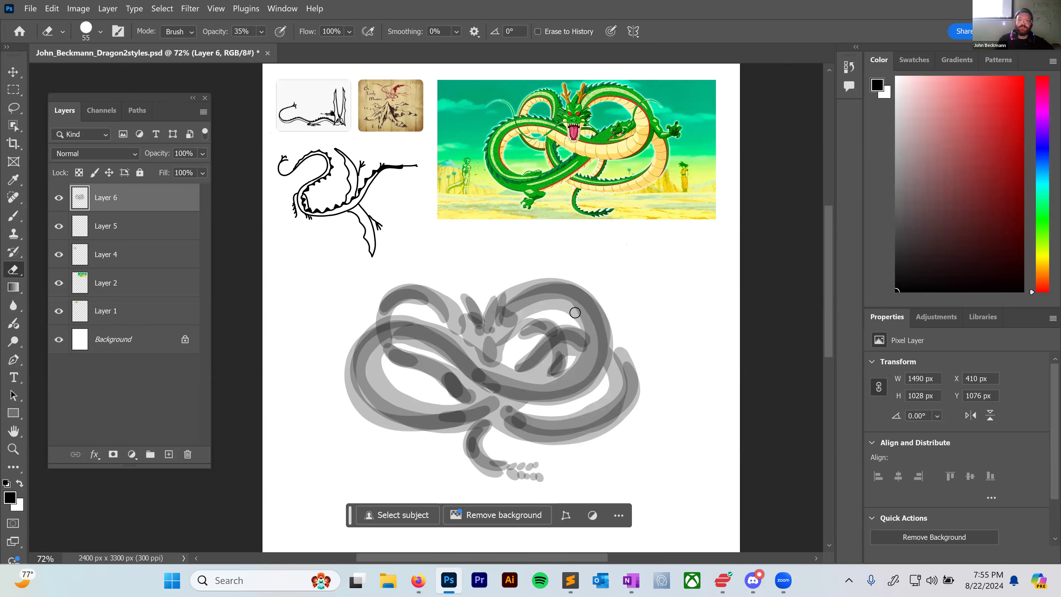
pyautogui.moveTo(529, 313)
pyautogui.mouseDown()
pyautogui.moveTo(577, 307)
pyautogui.moveTo(591, 321)
pyautogui.moveTo(587, 365)
pyautogui.moveTo(558, 384)
pyautogui.moveTo(474, 367)
pyautogui.mouseUp()
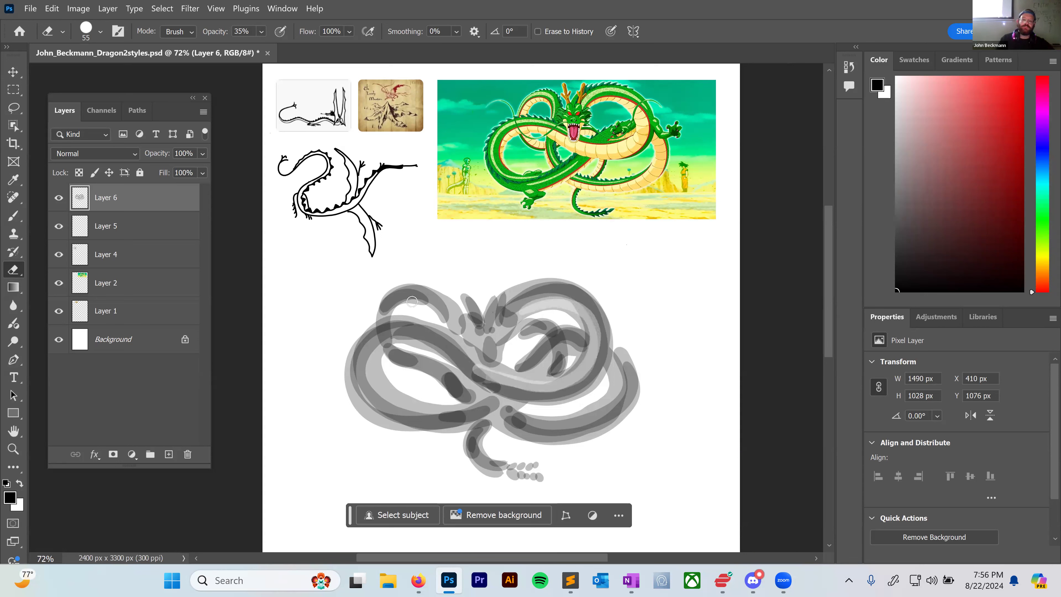
pyautogui.moveTo(510, 305); pyautogui.dragTo(570, 288)
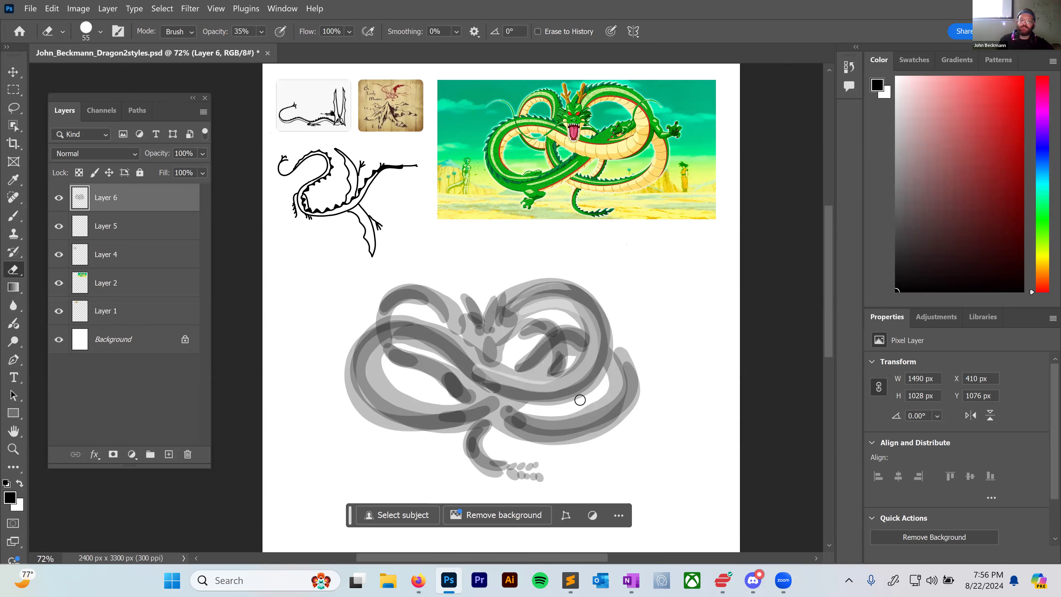
pyautogui.moveTo(616, 365)
pyautogui.mouseDown()
pyautogui.moveTo(618, 390)
pyautogui.moveTo(598, 412)
pyautogui.moveTo(510, 413)
pyautogui.mouseUp()
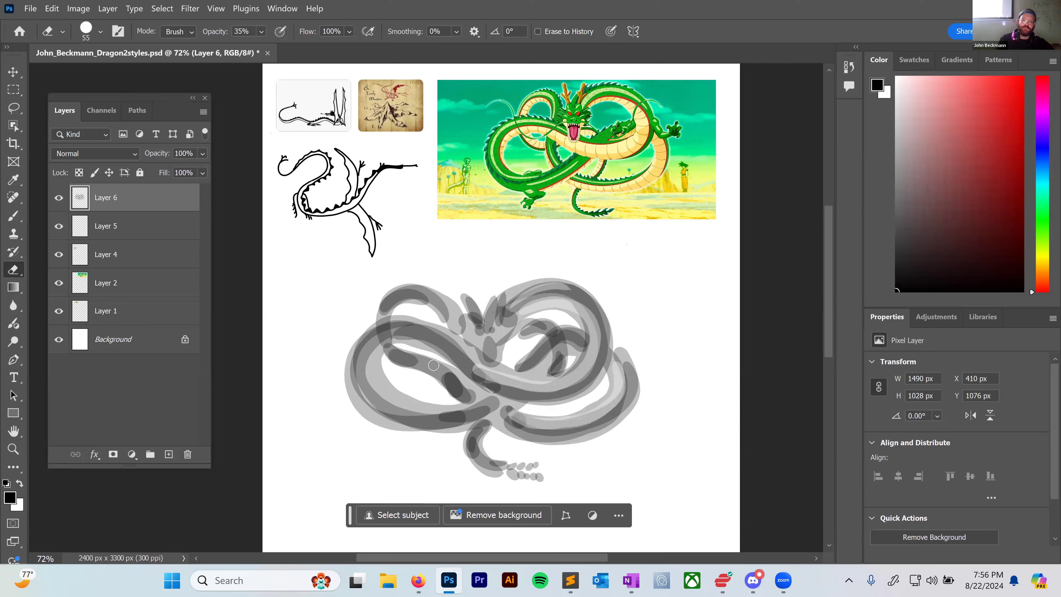
# Lighten the belly bands of the upper left curve, the left body loop and the lower right loop with the Eraser.
pyautogui.moveTo(396, 347); pyautogui.dragTo(457, 384)
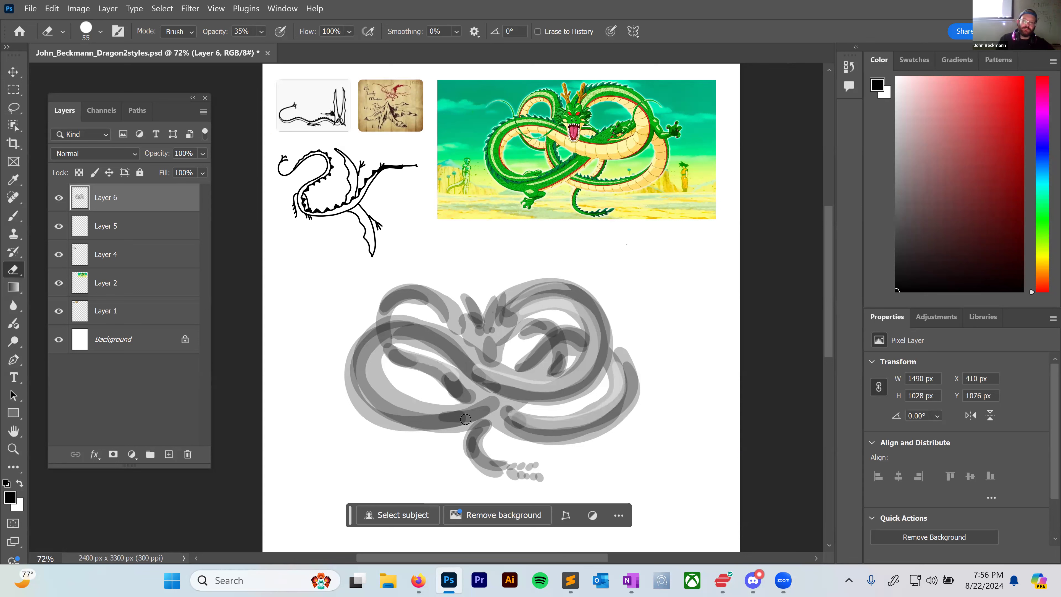
pyautogui.moveTo(387, 310)
pyautogui.mouseDown()
pyautogui.moveTo(418, 293)
pyautogui.moveTo(445, 315)
pyautogui.moveTo(451, 384)
pyautogui.moveTo(412, 297)
pyautogui.moveTo(390, 310)
pyautogui.moveTo(411, 295)
pyautogui.moveTo(447, 320)
pyautogui.moveTo(457, 395)
pyautogui.moveTo(451, 375)
pyautogui.moveTo(441, 393)
pyautogui.moveTo(432, 337)
pyautogui.moveTo(411, 306)
pyautogui.moveTo(394, 308)
pyautogui.moveTo(445, 312)
pyautogui.mouseUp()
pyautogui.moveTo(368, 347)
pyautogui.mouseDown()
pyautogui.moveTo(411, 417)
pyautogui.moveTo(381, 349)
pyautogui.moveTo(374, 380)
pyautogui.moveTo(416, 399)
pyautogui.moveTo(377, 350)
pyautogui.moveTo(363, 357)
pyautogui.moveTo(415, 417)
pyautogui.moveTo(378, 348)
pyautogui.moveTo(395, 410)
pyautogui.moveTo(465, 410)
pyautogui.mouseUp()
pyautogui.moveTo(364, 359); pyautogui.dragTo(426, 417)
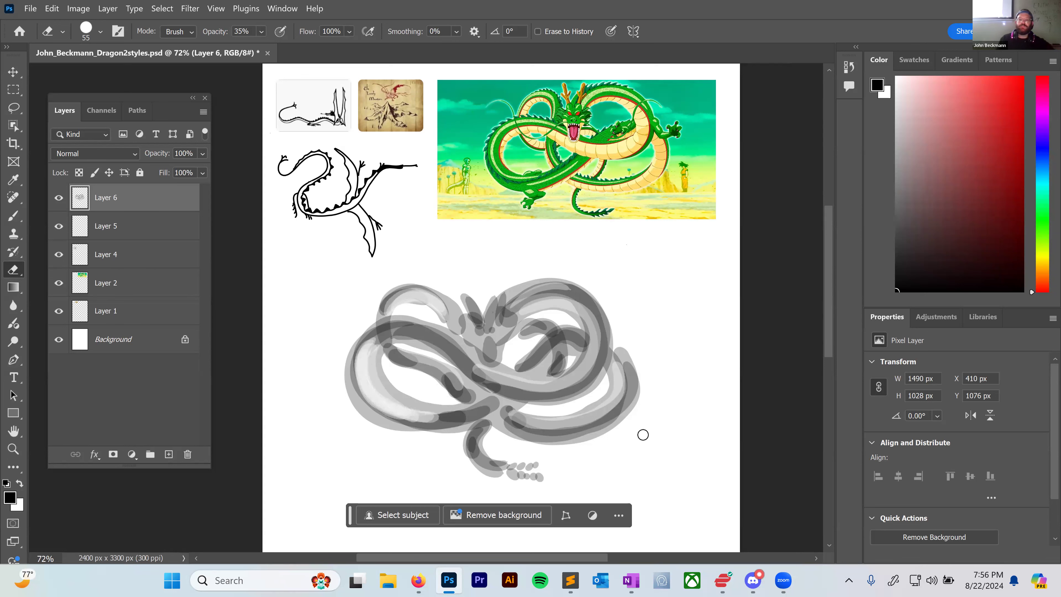
pyautogui.moveTo(425, 415)
pyautogui.mouseDown()
pyautogui.moveTo(522, 398)
pyautogui.moveTo(543, 425)
pyautogui.moveTo(522, 419)
pyautogui.moveTo(611, 407)
pyautogui.moveTo(517, 425)
pyautogui.moveTo(601, 414)
pyautogui.moveTo(576, 433)
pyautogui.mouseUp()
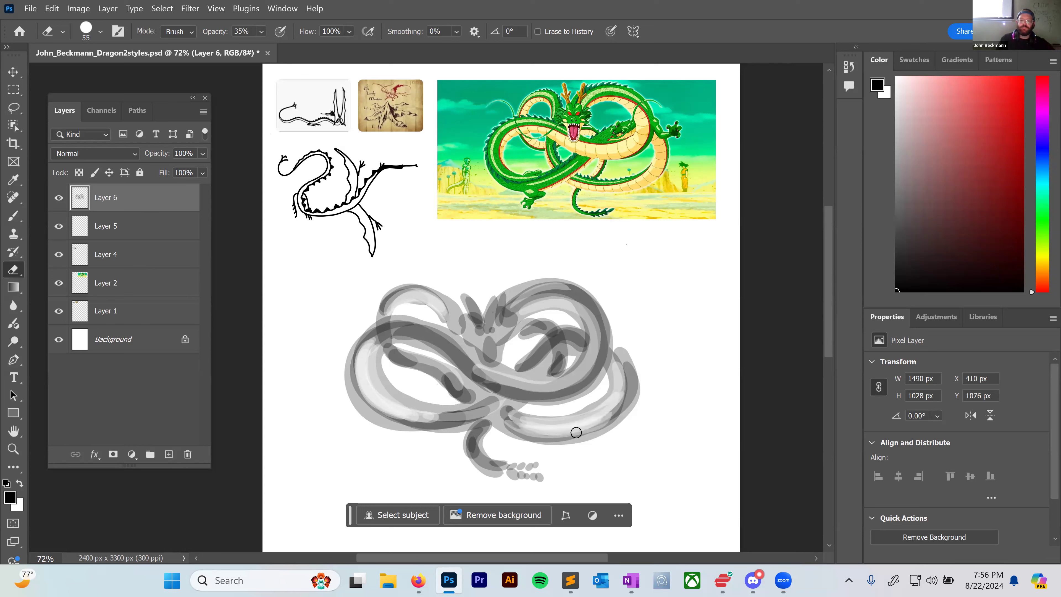
# Erase highlights into the dragon's snout, face and both horns.
pyautogui.moveTo(467, 327)
pyautogui.mouseDown()
pyautogui.moveTo(500, 335)
pyautogui.moveTo(491, 370)
pyautogui.moveTo(487, 361)
pyautogui.moveTo(499, 349)
pyautogui.moveTo(498, 361)
pyautogui.moveTo(487, 362)
pyautogui.mouseUp()
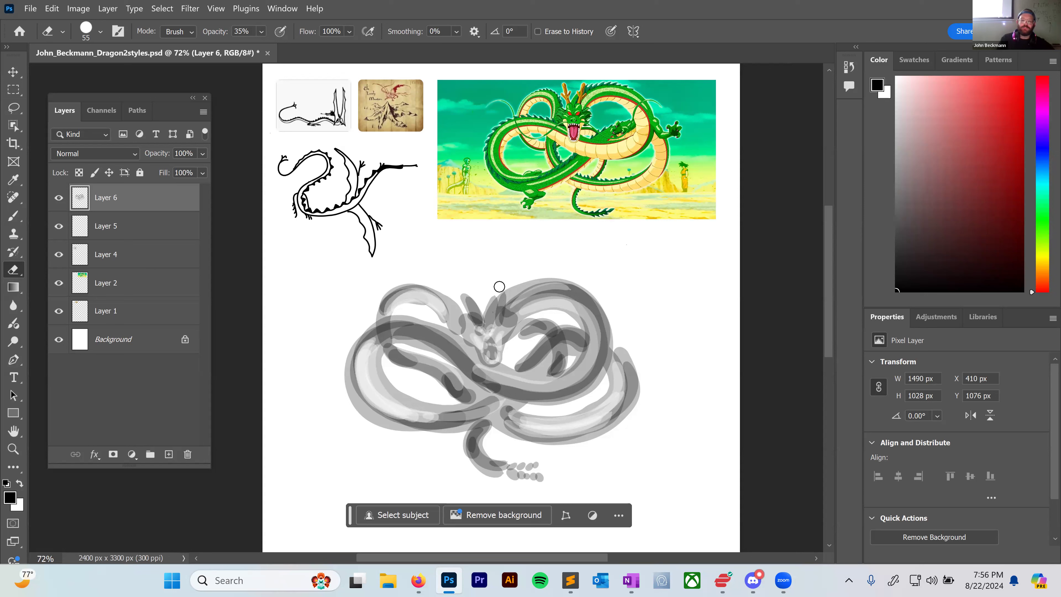
pyautogui.moveTo(503, 295)
pyautogui.mouseDown()
pyautogui.moveTo(471, 302)
pyautogui.moveTo(491, 324)
pyautogui.moveTo(507, 315)
pyautogui.moveTo(473, 311)
pyautogui.moveTo(479, 320)
pyautogui.moveTo(508, 300)
pyautogui.moveTo(502, 328)
pyautogui.moveTo(474, 311)
pyautogui.moveTo(505, 318)
pyautogui.moveTo(502, 307)
pyautogui.moveTo(479, 324)
pyautogui.mouseUp()
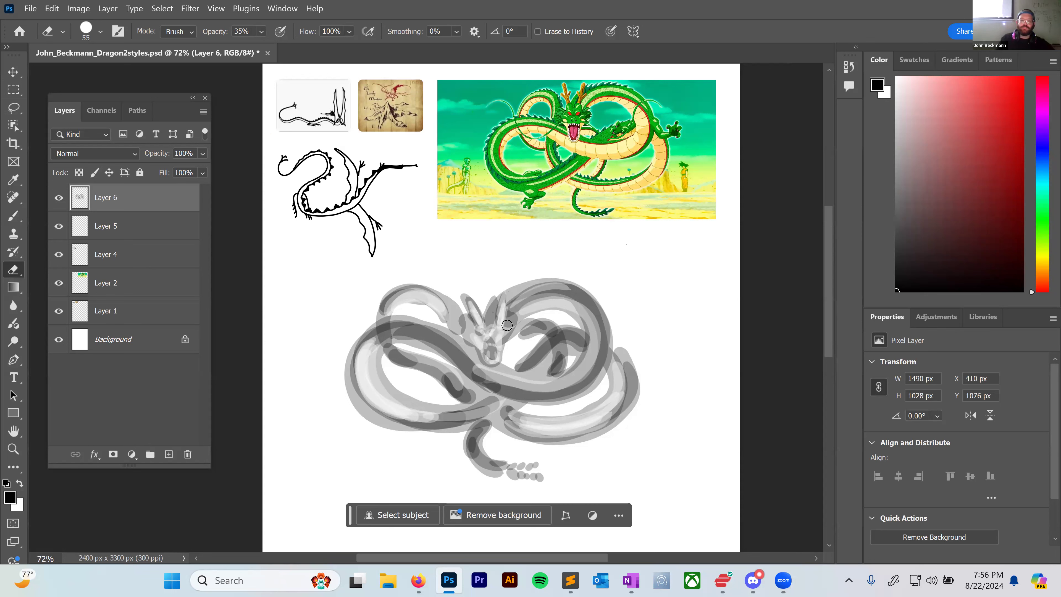
pyautogui.moveTo(500, 335); pyautogui.dragTo(499, 349)
# Go over the belly bands of the body loops with the Eraser again and touch up the area beside the left horn.
pyautogui.moveTo(538, 302); pyautogui.dragTo(591, 353)
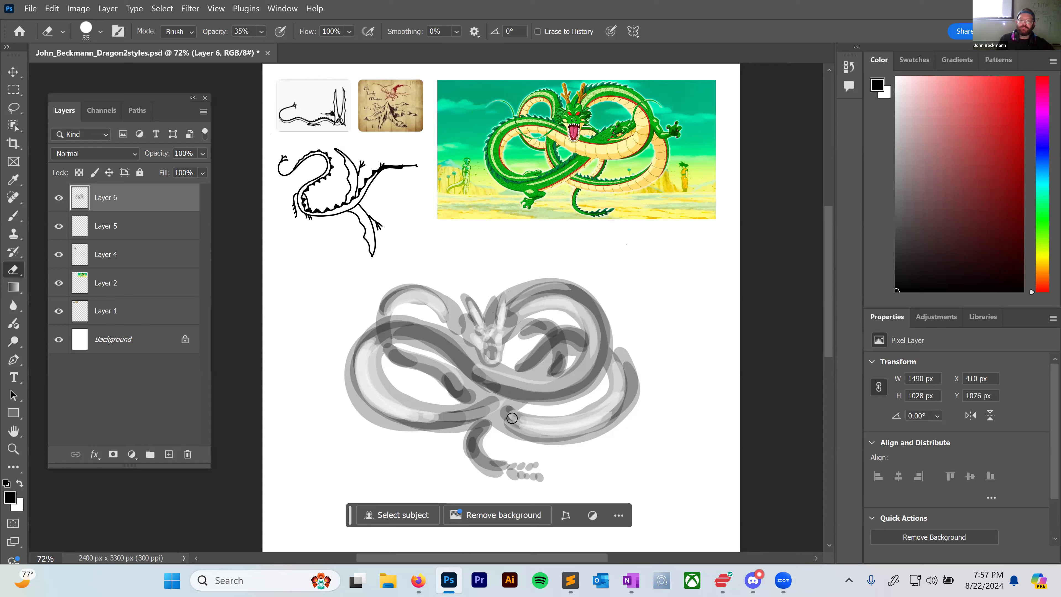
pyautogui.moveTo(390, 313); pyautogui.dragTo(419, 295)
pyautogui.moveTo(375, 349)
pyautogui.mouseDown()
pyautogui.moveTo(375, 387)
pyautogui.moveTo(432, 416)
pyautogui.mouseUp()
pyautogui.moveTo(533, 431)
pyautogui.mouseDown()
pyautogui.moveTo(601, 420)
pyautogui.moveTo(580, 419)
pyautogui.moveTo(593, 421)
pyautogui.mouseUp()
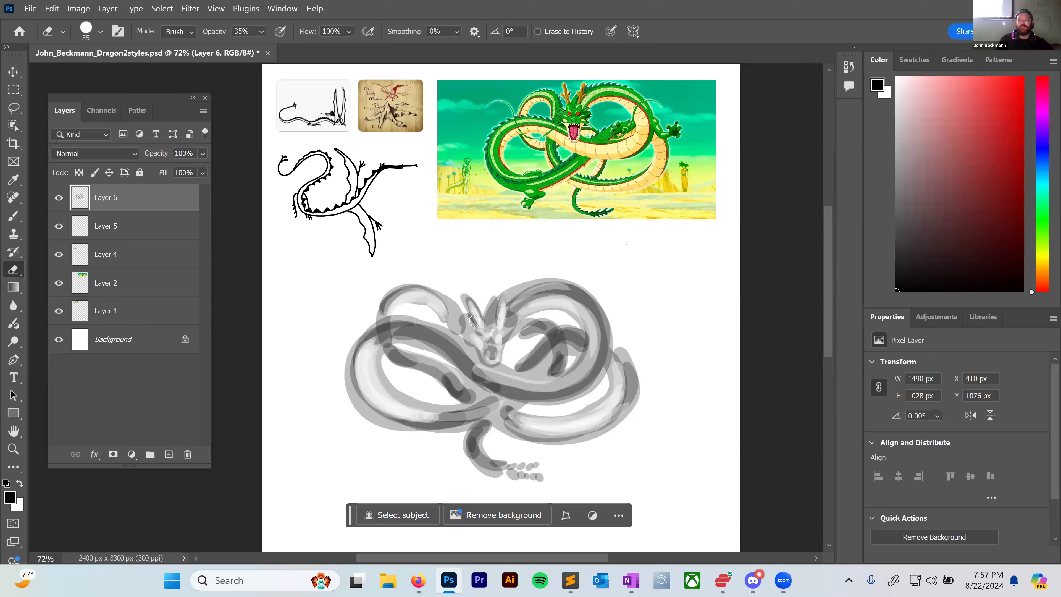
pyautogui.moveTo(458, 311)
pyautogui.mouseDown()
pyautogui.moveTo(481, 334)
pyautogui.moveTo(474, 321)
pyautogui.mouseUp()
# Set the Eraser to the Hard Round Pressure Size tip at 18 px and 100% opacity.
pyautogui.rightClick(552, 311)
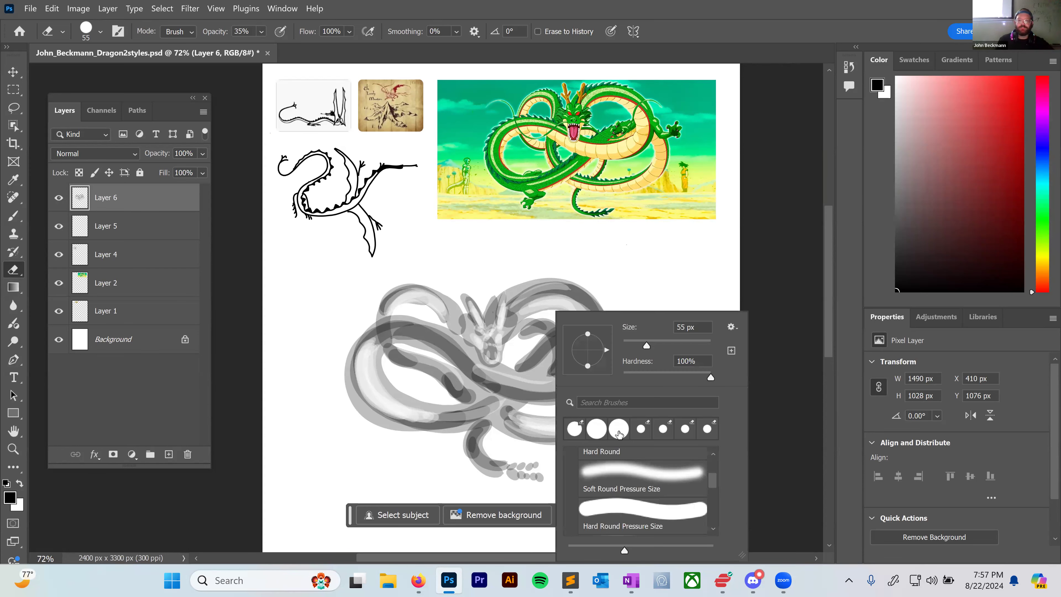
pyautogui.click(621, 509)
pyautogui.click(630, 340)
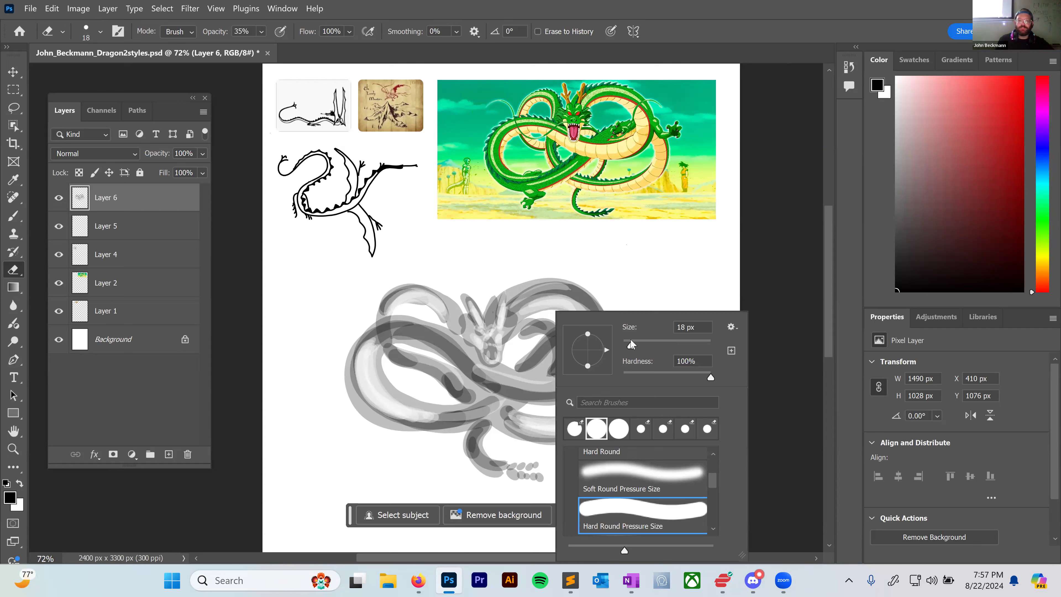
pyautogui.click(261, 31)
pyautogui.moveTo(279, 47)
pyautogui.mouseDown()
pyautogui.moveTo(353, 47)
pyautogui.moveTo(289, 47)
pyautogui.mouseUp()
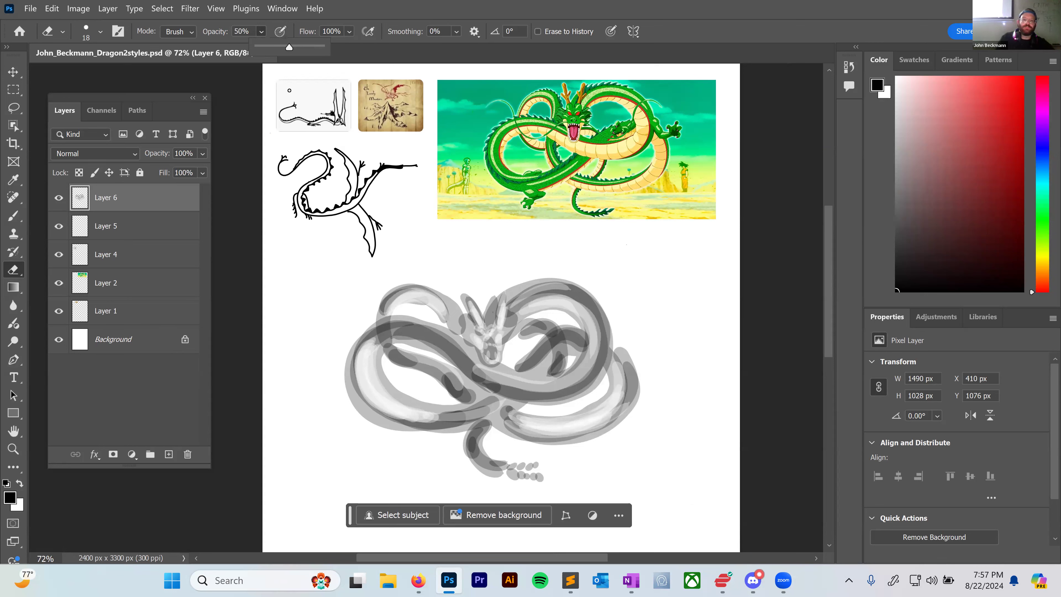
pyautogui.moveTo(289, 46); pyautogui.dragTo(321, 47)
pyautogui.moveTo(357, 387); pyautogui.dragTo(362, 390)
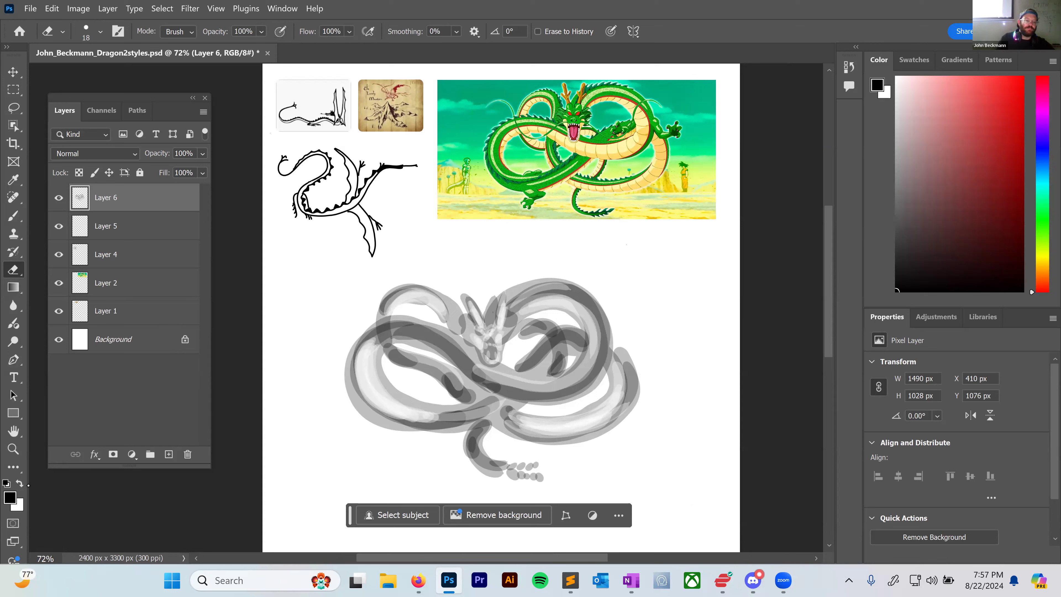
# Switch to the Brush tool and set it to black, Hard Round Pressure Size, 14 px and 100% opacity.
pyautogui.click(10, 497)
pyautogui.click(661, 112)
pyautogui.press('b')
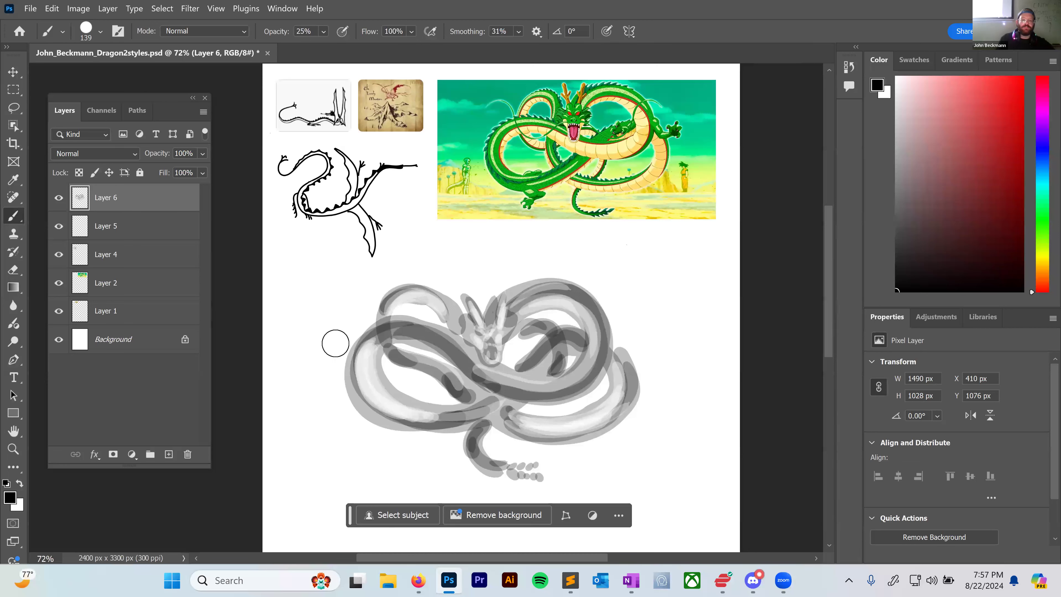
pyautogui.rightClick(398, 374)
pyautogui.click(418, 430)
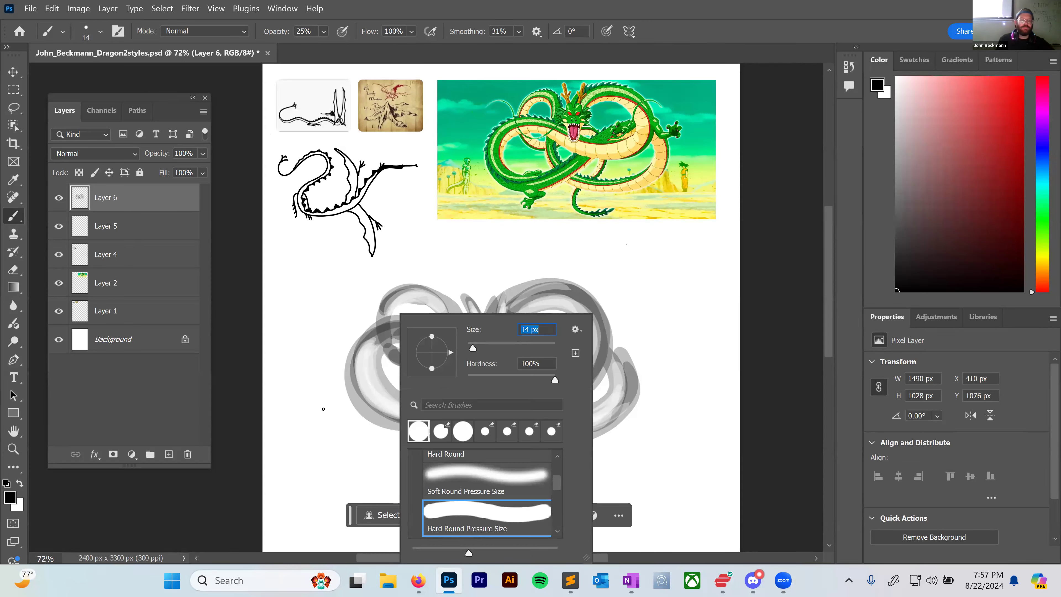
pyautogui.click(372, 352)
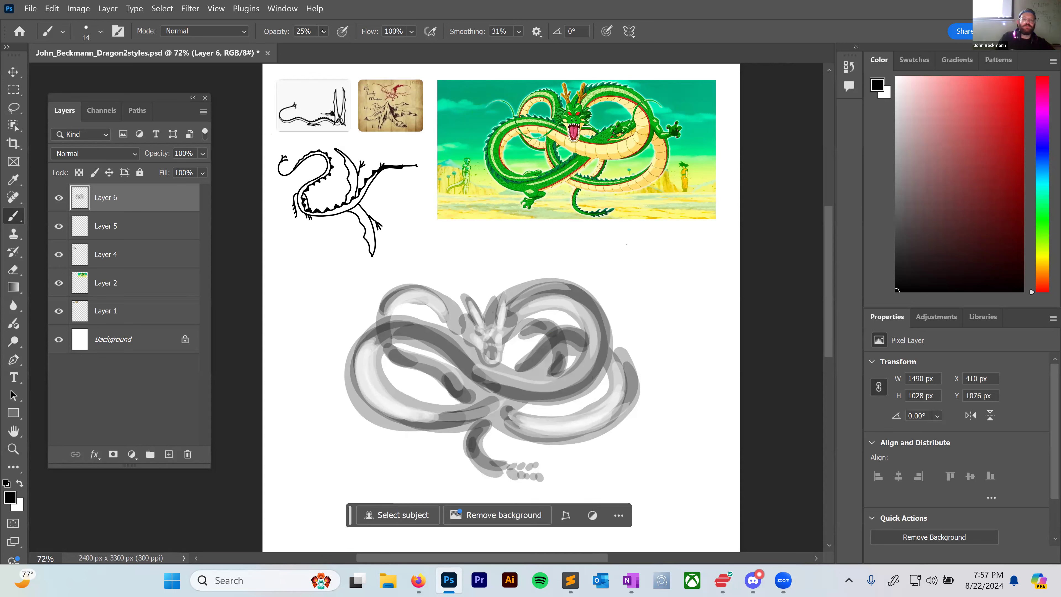
pyautogui.click(323, 31)
pyautogui.moveTo(338, 47); pyautogui.dragTo(428, 52)
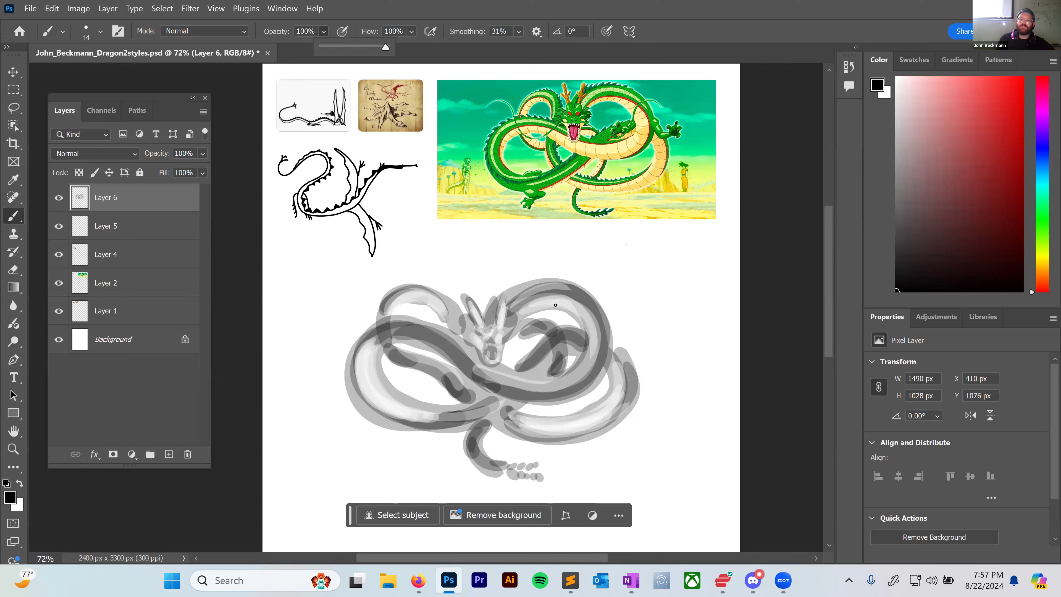
# Ink back spikes along the upper right loop and short fur strokes on both cheeks, undoing the last snout strokes.
pyautogui.moveTo(491, 313); pyautogui.dragTo(498, 297)
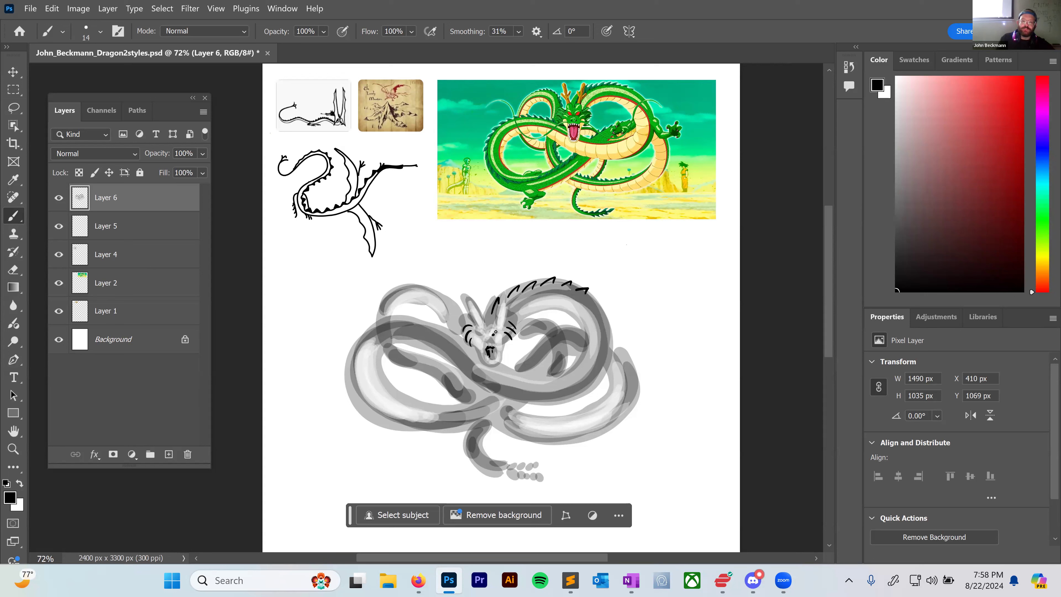
pyautogui.moveTo(478, 333); pyautogui.dragTo(486, 335)
pyautogui.hotkey('ctrl', 'z')
pyautogui.hotkey('ctrl', 'z')
pyautogui.hotkey('ctrl', 'shift', 'z')
pyautogui.hotkey('ctrl', 'z')
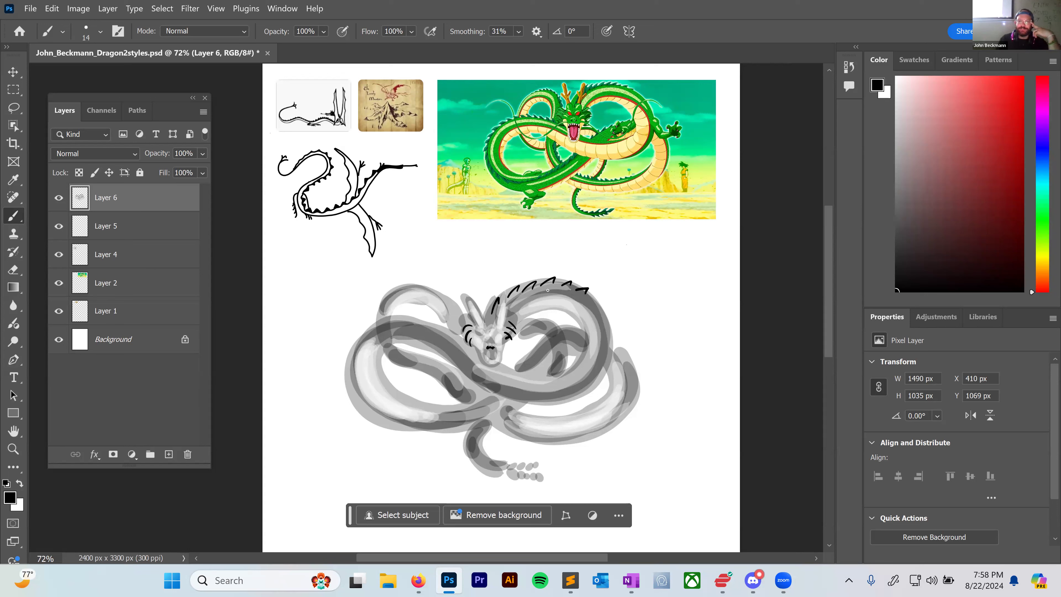
# Ink the belly line inside the right body loop and sketch the two clawed hands, one outside and one inside the loop.
pyautogui.moveTo(526, 306)
pyautogui.mouseDown()
pyautogui.moveTo(578, 304)
pyautogui.moveTo(598, 343)
pyautogui.moveTo(593, 365)
pyautogui.moveTo(561, 395)
pyautogui.mouseUp()
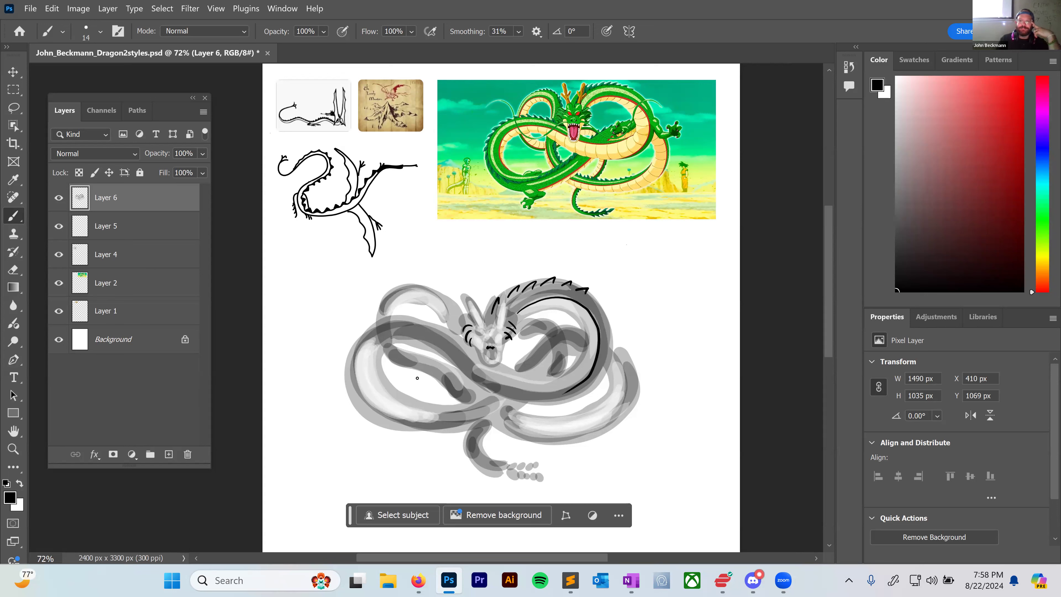
pyautogui.moveTo(557, 396); pyautogui.dragTo(541, 399)
pyautogui.moveTo(619, 344)
pyautogui.mouseDown()
pyautogui.moveTo(648, 340)
pyautogui.moveTo(645, 355)
pyautogui.moveTo(624, 352)
pyautogui.moveTo(640, 348)
pyautogui.mouseUp()
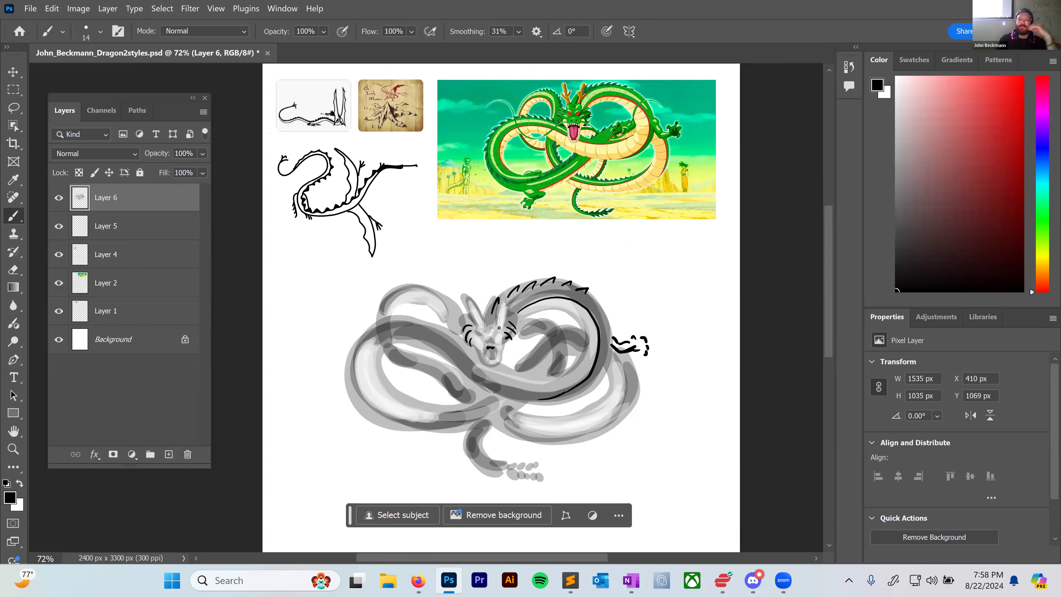
pyautogui.moveTo(586, 335); pyautogui.dragTo(555, 342)
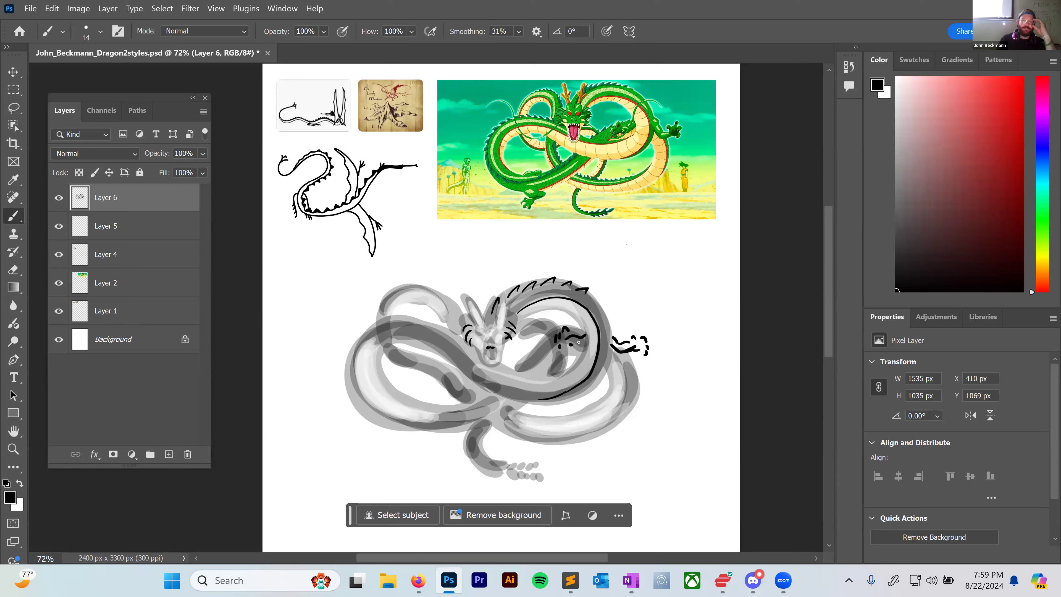
# Ink small spikes along the upper left curve, the tail and its tip, and just below the body crossing.
pyautogui.moveTo(395, 286); pyautogui.dragTo(402, 288)
pyautogui.moveTo(397, 283); pyautogui.dragTo(454, 307)
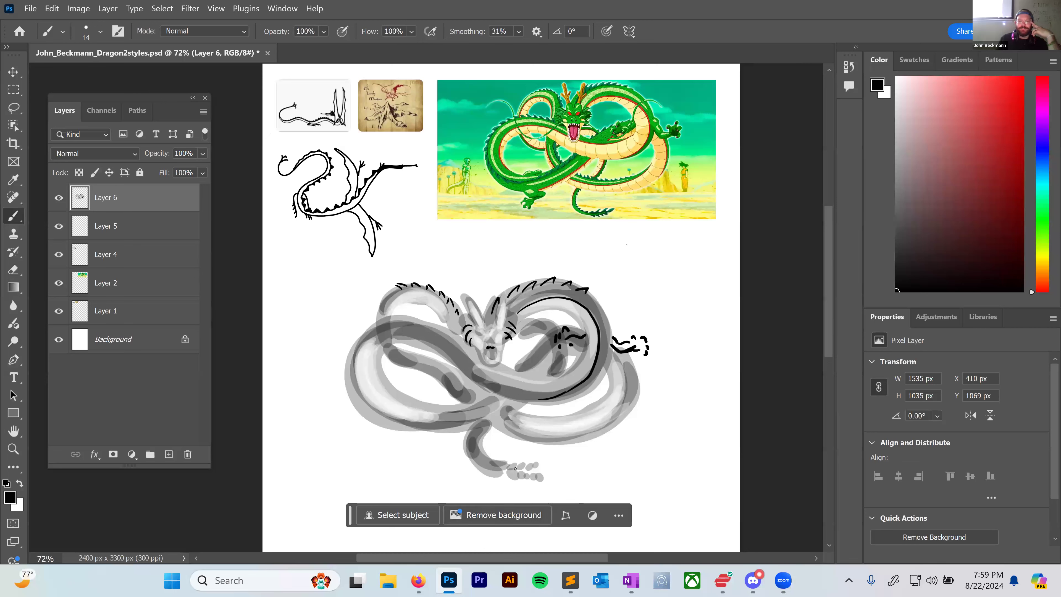
pyautogui.moveTo(508, 466)
pyautogui.mouseDown()
pyautogui.moveTo(540, 475)
pyautogui.moveTo(557, 465)
pyautogui.moveTo(513, 472)
pyautogui.moveTo(542, 481)
pyautogui.mouseUp()
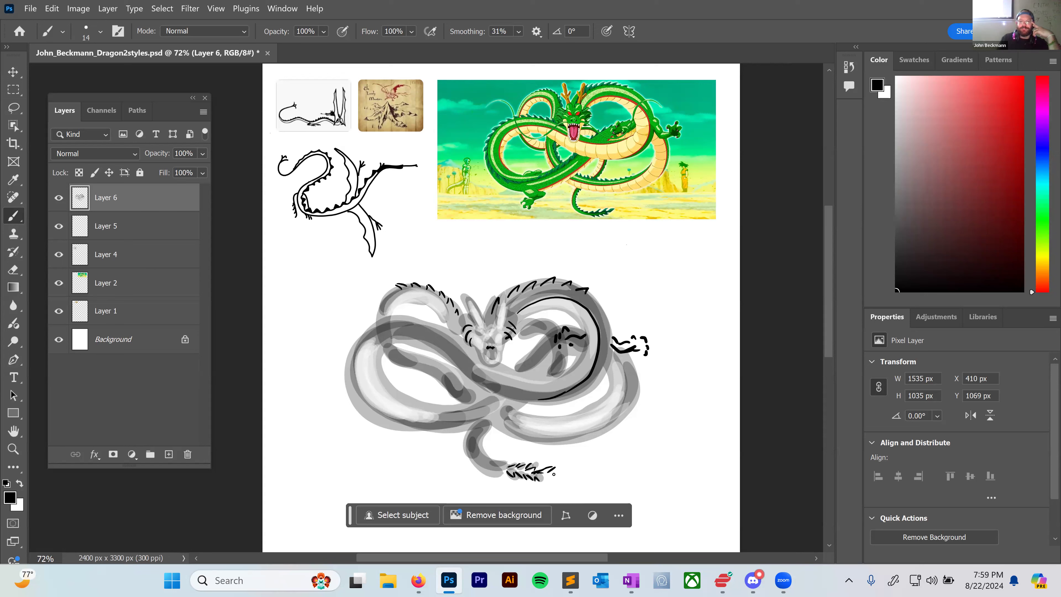
pyautogui.moveTo(488, 430)
pyautogui.mouseDown()
pyautogui.moveTo(479, 450)
pyautogui.moveTo(493, 459)
pyautogui.mouseUp()
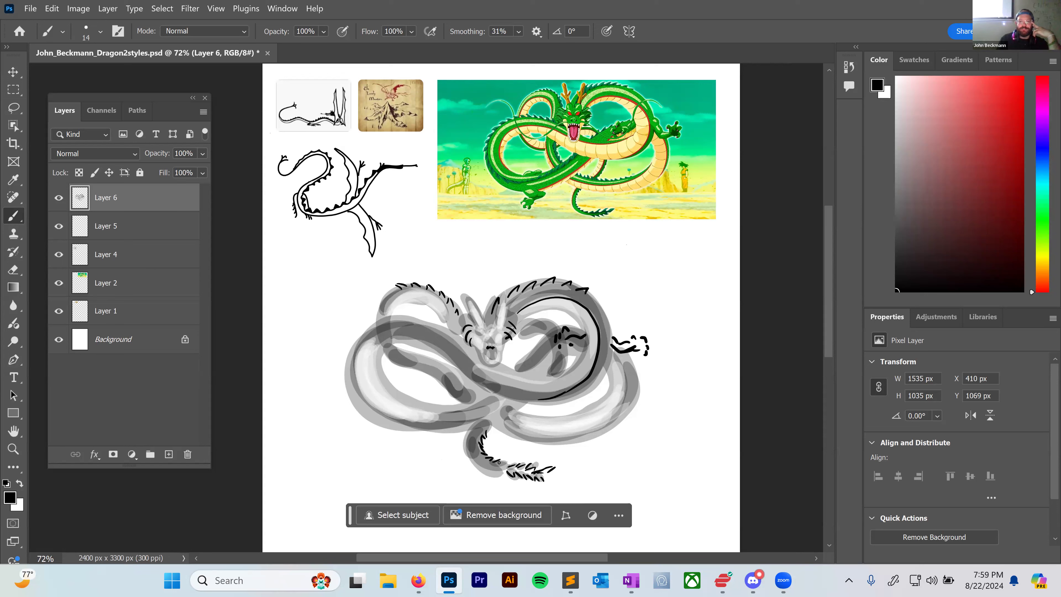
pyautogui.moveTo(516, 411); pyautogui.dragTo(526, 402)
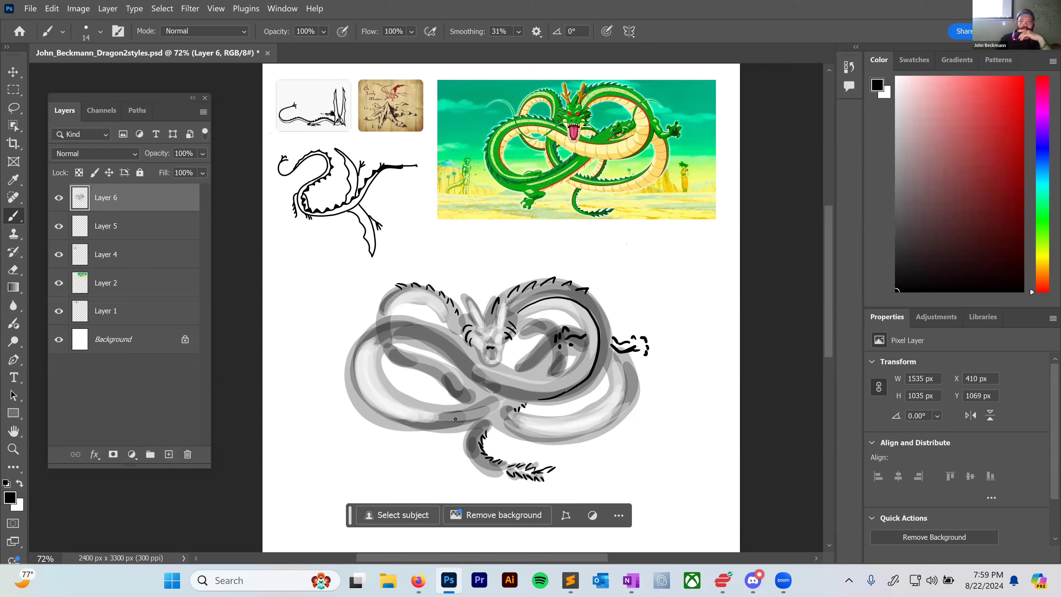
# Ink spikes around the left loop and along the crossing body, and add contour lines to the inner strand and upper left curve.
pyautogui.moveTo(439, 412); pyautogui.dragTo(454, 409)
pyautogui.moveTo(455, 414); pyautogui.dragTo(492, 398)
pyautogui.moveTo(414, 412)
pyautogui.mouseDown()
pyautogui.moveTo(430, 407)
pyautogui.moveTo(395, 399)
pyautogui.moveTo(375, 373)
pyautogui.mouseUp()
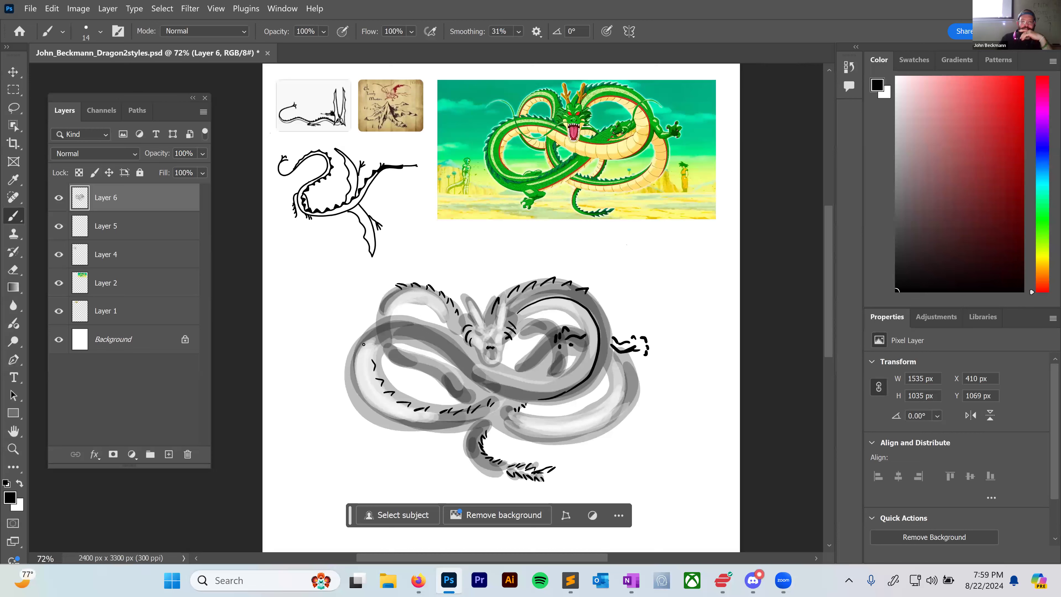
pyautogui.moveTo(370, 348)
pyautogui.mouseDown()
pyautogui.moveTo(391, 323)
pyautogui.moveTo(383, 333)
pyautogui.moveTo(403, 326)
pyautogui.moveTo(433, 335)
pyautogui.moveTo(492, 384)
pyautogui.mouseUp()
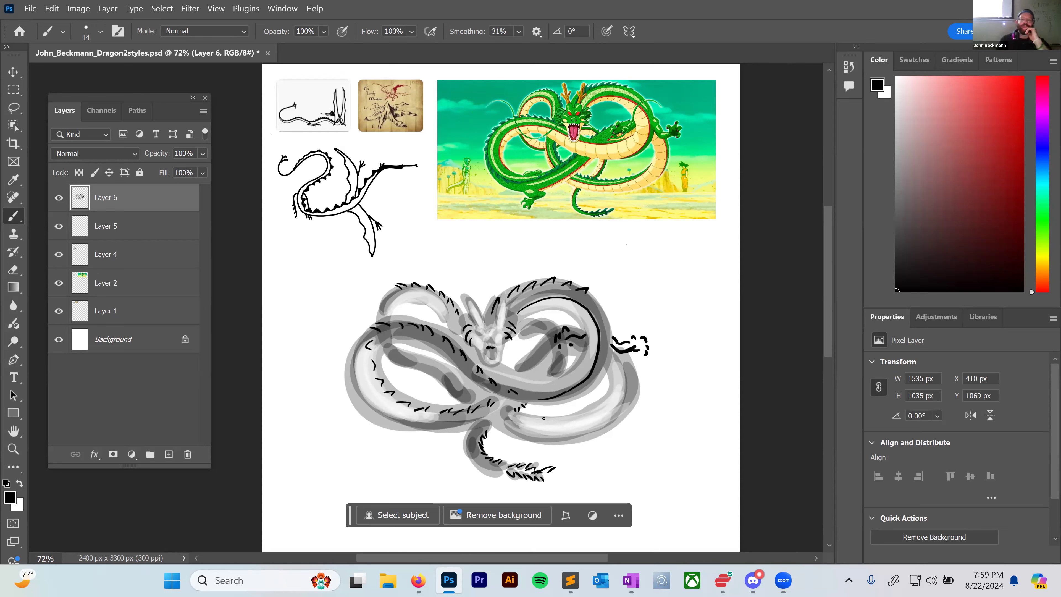
pyautogui.moveTo(387, 351); pyautogui.dragTo(460, 396)
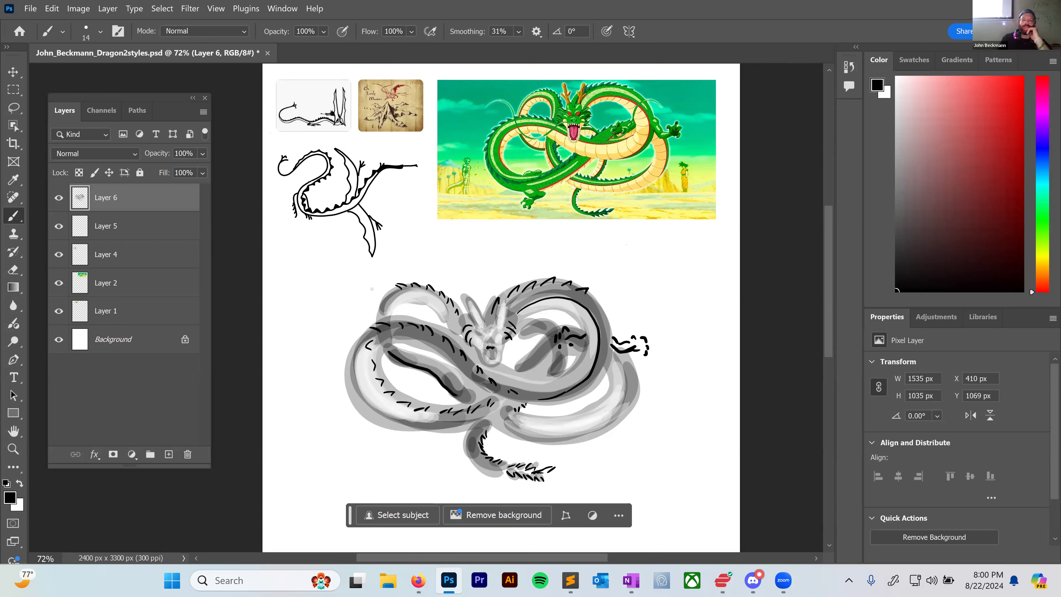
pyautogui.moveTo(378, 316); pyautogui.dragTo(386, 296)
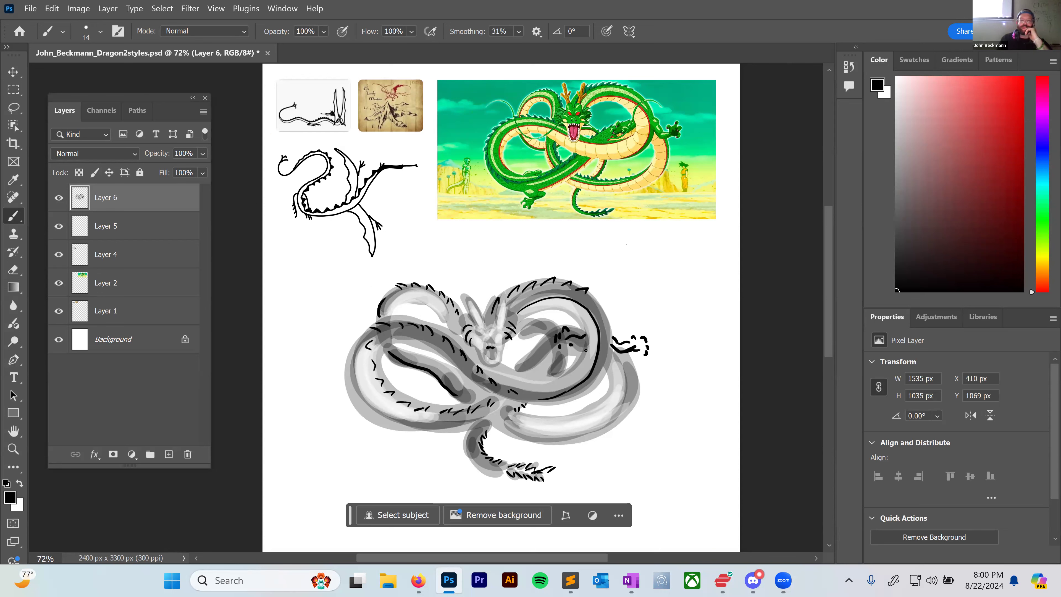
# Ink the edge of the clawed arm inside the right loop and the inner curve of the tail.
pyautogui.moveTo(567, 354); pyautogui.dragTo(560, 372)
pyautogui.moveTo(479, 430)
pyautogui.mouseDown()
pyautogui.moveTo(474, 452)
pyautogui.moveTo(503, 475)
pyautogui.mouseUp()
# Ink the dragon's horns and facial features, including the eyes, nostrils and open mouth.
pyautogui.moveTo(475, 323)
pyautogui.mouseDown()
pyautogui.moveTo(466, 307)
pyautogui.moveTo(503, 323)
pyautogui.mouseUp()
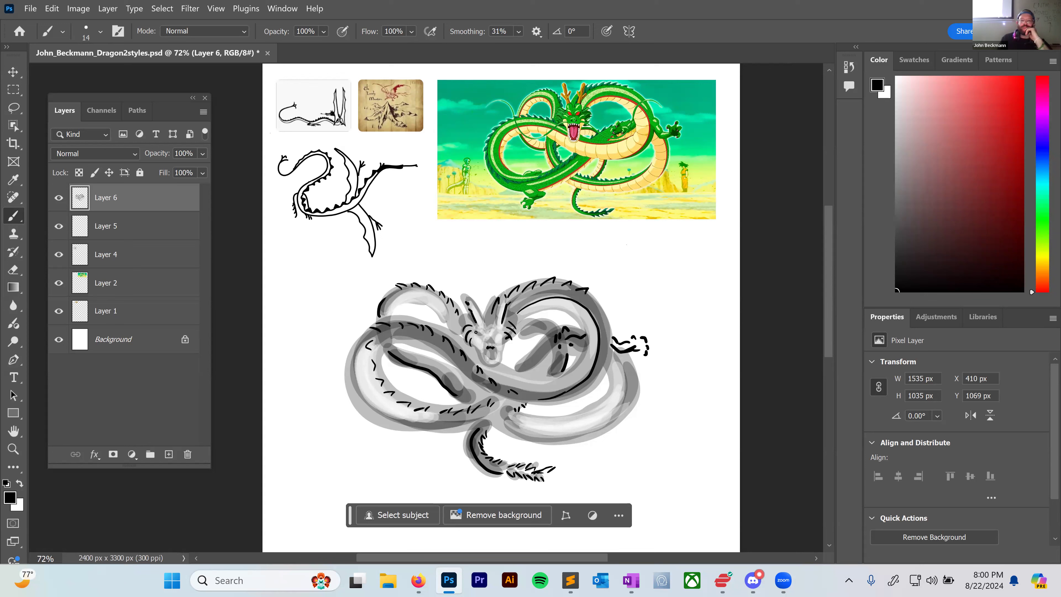
pyautogui.moveTo(476, 333); pyautogui.dragTo(485, 337)
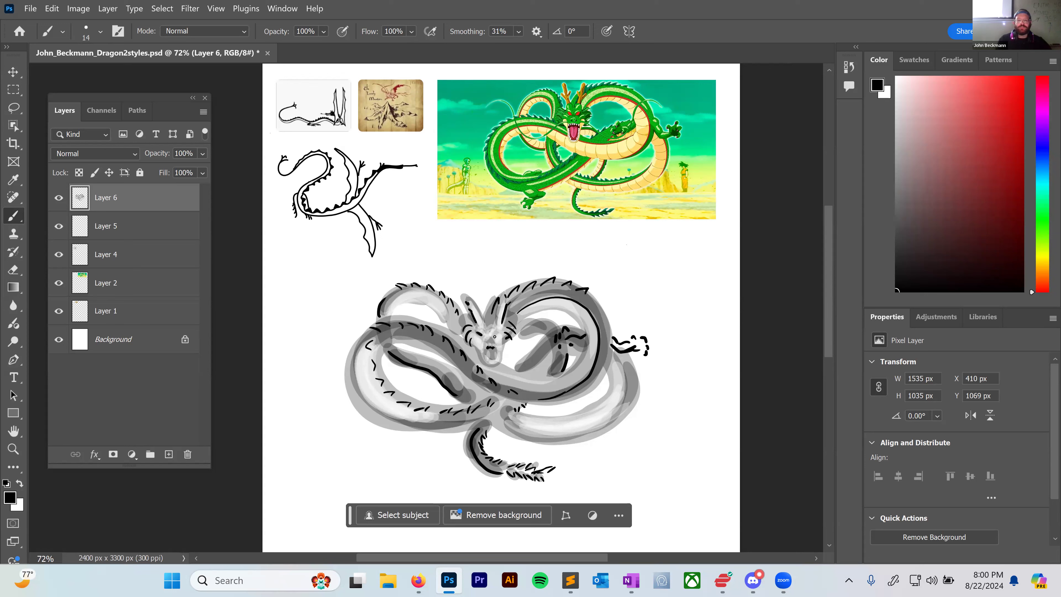
pyautogui.moveTo(495, 332); pyautogui.dragTo(501, 335)
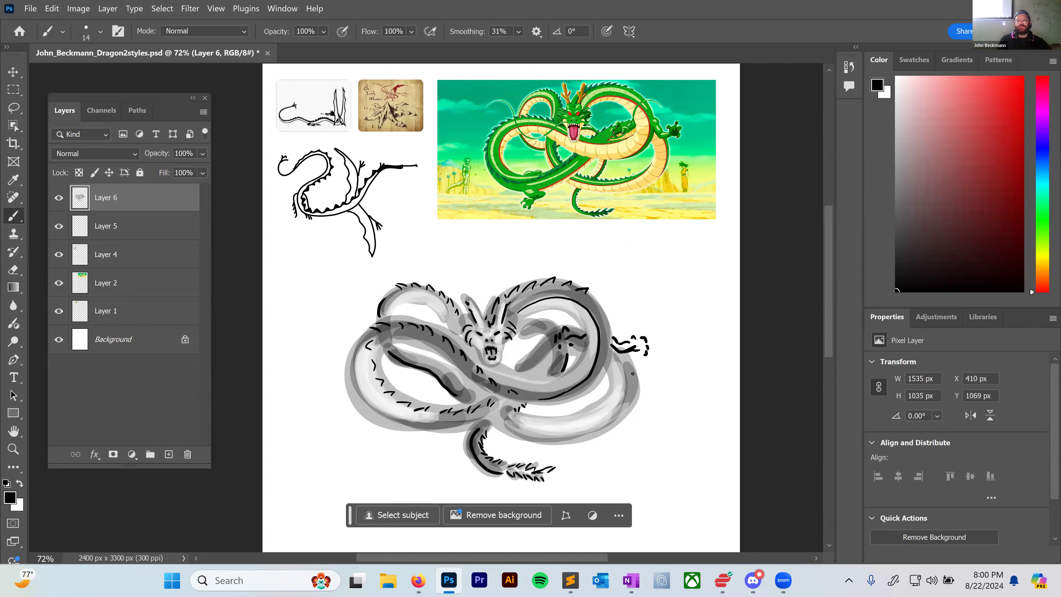
# Ink the outer contour of the lower right loop from the outside claw down to the body crossing, undoing the stray inner stroke.
pyautogui.moveTo(632, 376)
pyautogui.mouseDown()
pyautogui.moveTo(612, 417)
pyautogui.moveTo(564, 437)
pyautogui.moveTo(516, 433)
pyautogui.mouseUp()
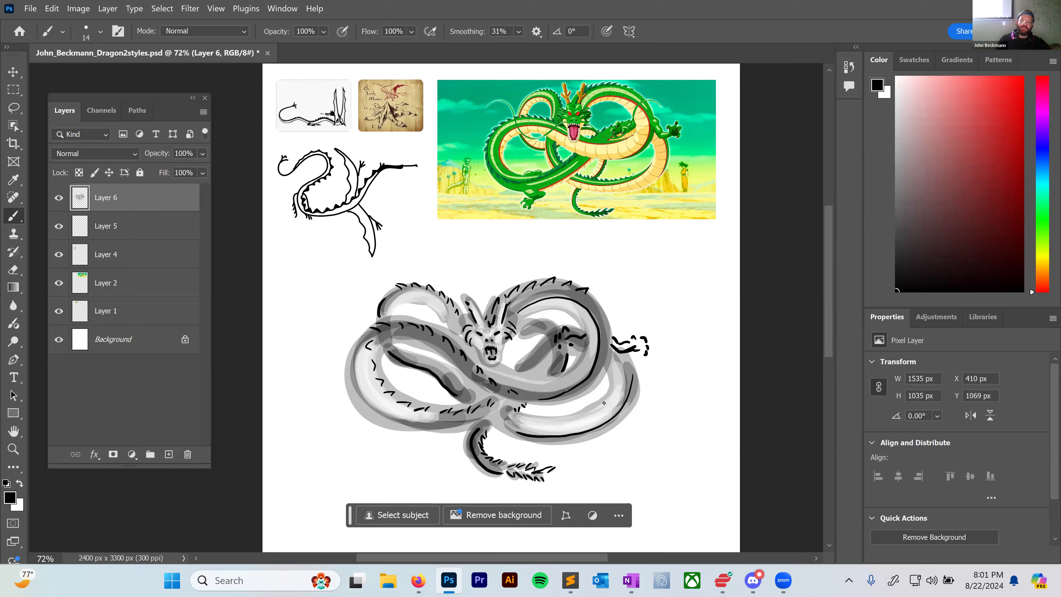
pyautogui.moveTo(609, 369); pyautogui.dragTo(605, 403)
pyautogui.hotkey('ctrl', 'z')
pyautogui.moveTo(632, 364); pyautogui.dragTo(633, 402)
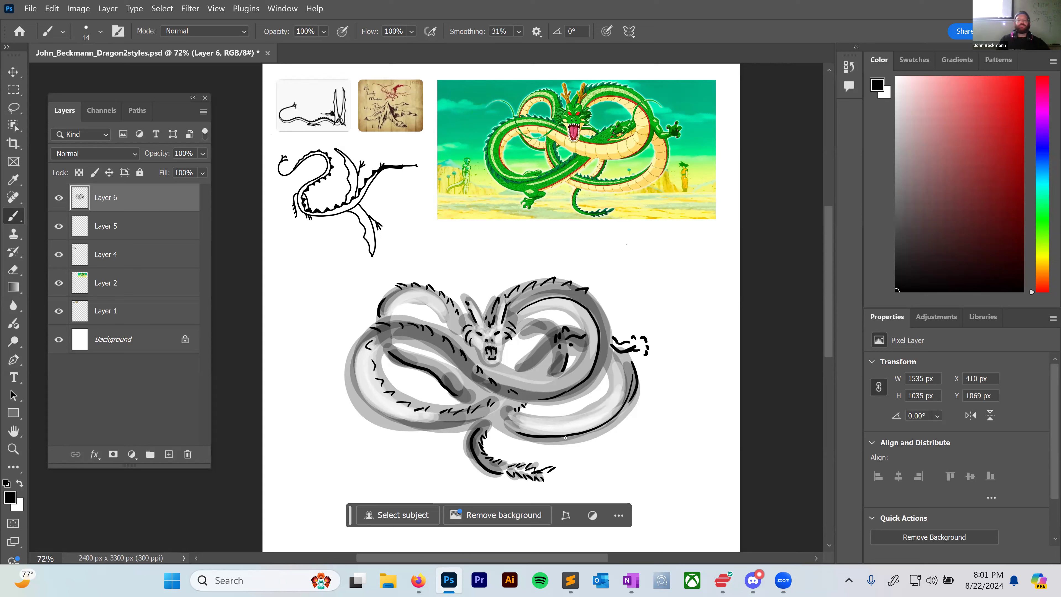
# Ink the forearm inside the right loop and thicken the outer edge of the tail's curve.
pyautogui.moveTo(523, 362)
pyautogui.mouseDown()
pyautogui.moveTo(551, 348)
pyautogui.moveTo(529, 361)
pyautogui.mouseUp()
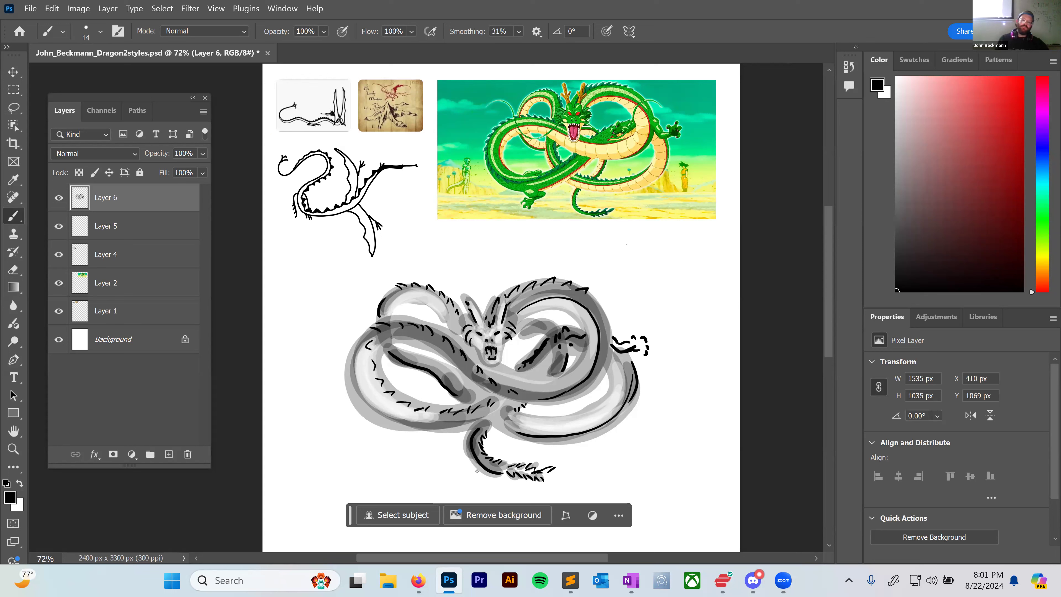
pyautogui.moveTo(469, 441); pyautogui.dragTo(495, 479)
pyautogui.moveTo(482, 423); pyautogui.dragTo(474, 433)
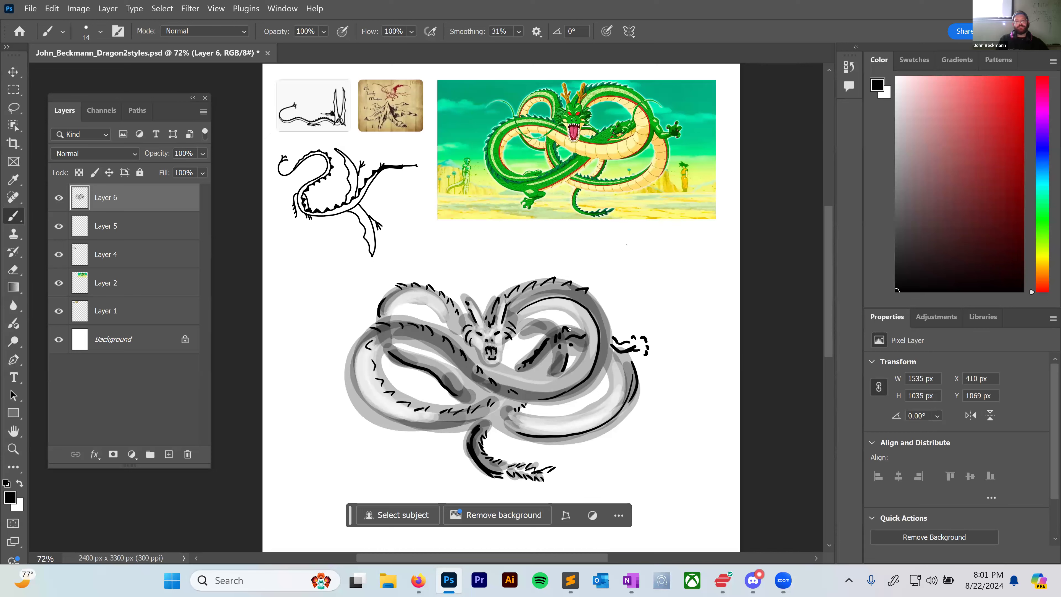
# Erase light highlights into the claw inside the right loop and around the mouth, and save the document.
pyautogui.moveTo(572, 328); pyautogui.dragTo(586, 331)
pyautogui.hotkey('ctrl', 'z')
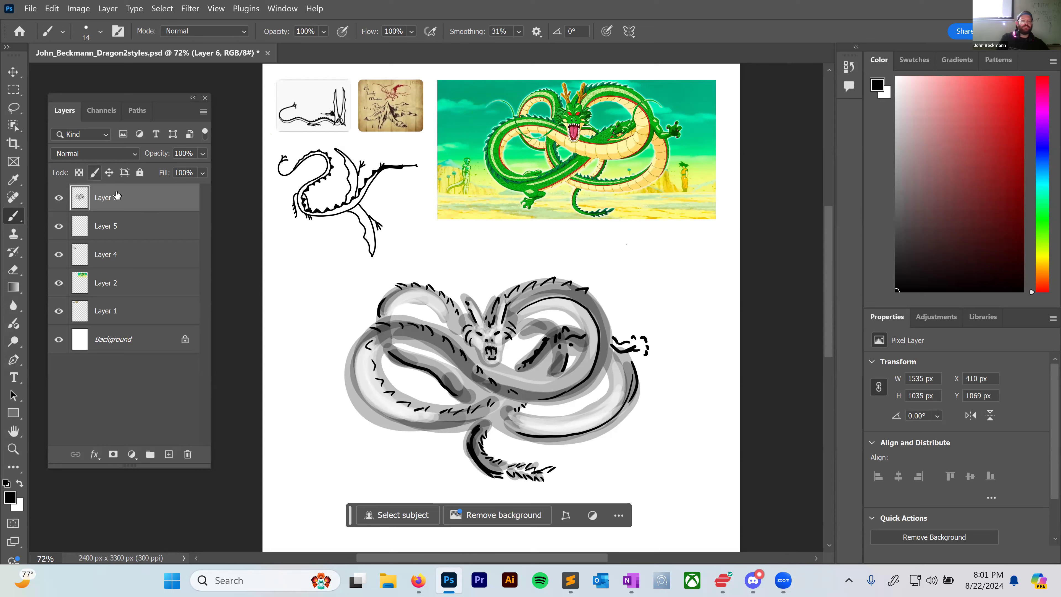
pyautogui.press('e')
pyautogui.moveTo(565, 334)
pyautogui.mouseDown()
pyautogui.moveTo(558, 340)
pyautogui.moveTo(590, 341)
pyautogui.mouseUp()
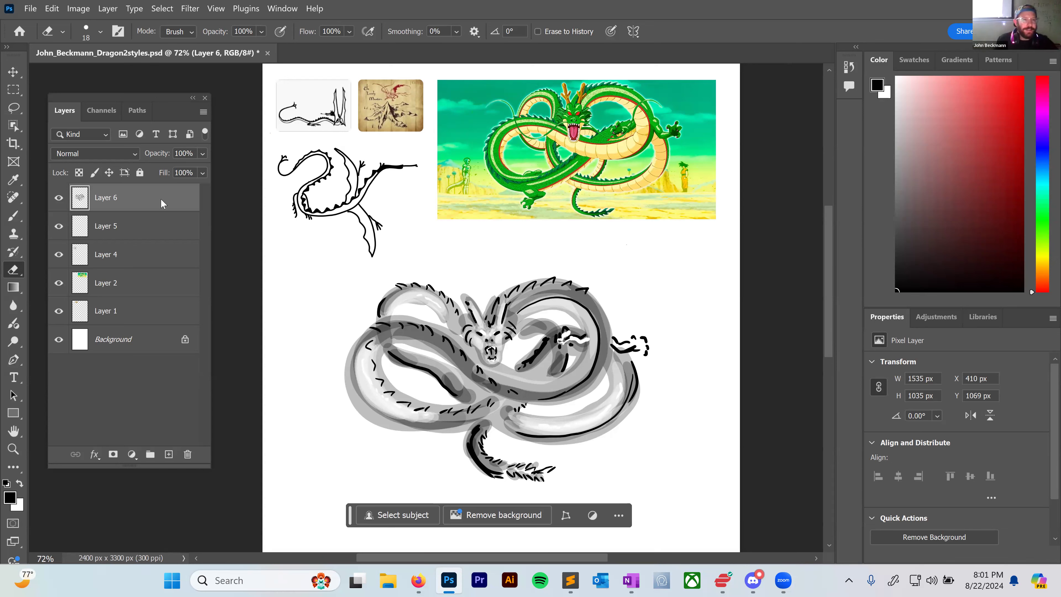
pyautogui.click(30, 9)
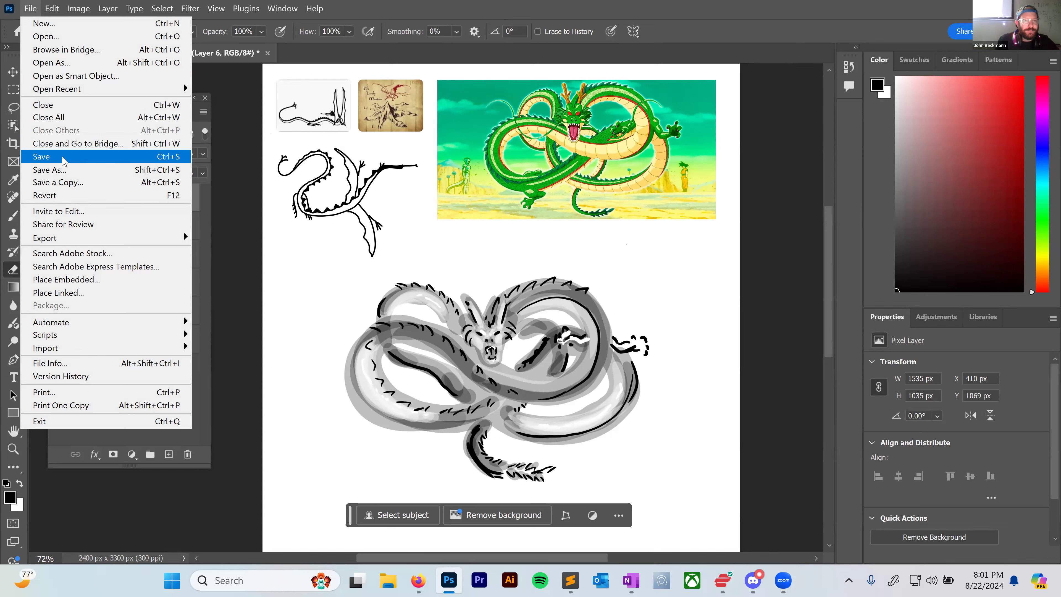
pyautogui.click(63, 158)
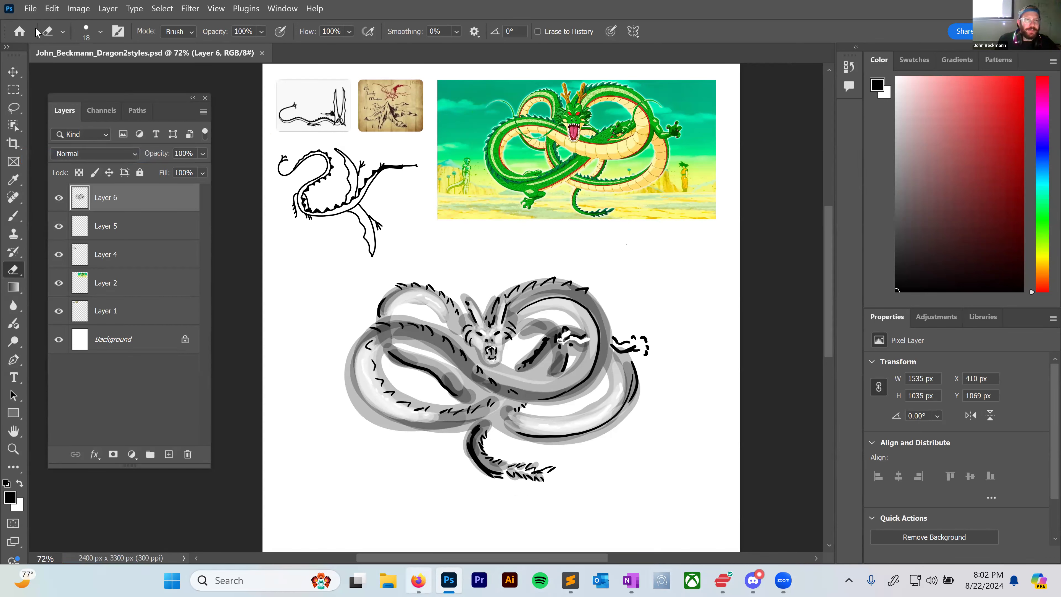
# Switch to Box in the browser and open the Two_Styles_Drawing folder in Day1.
pyautogui.hotkey('alt', 'Tab')
pyautogui.hotkey('ctrl', 'Tab')
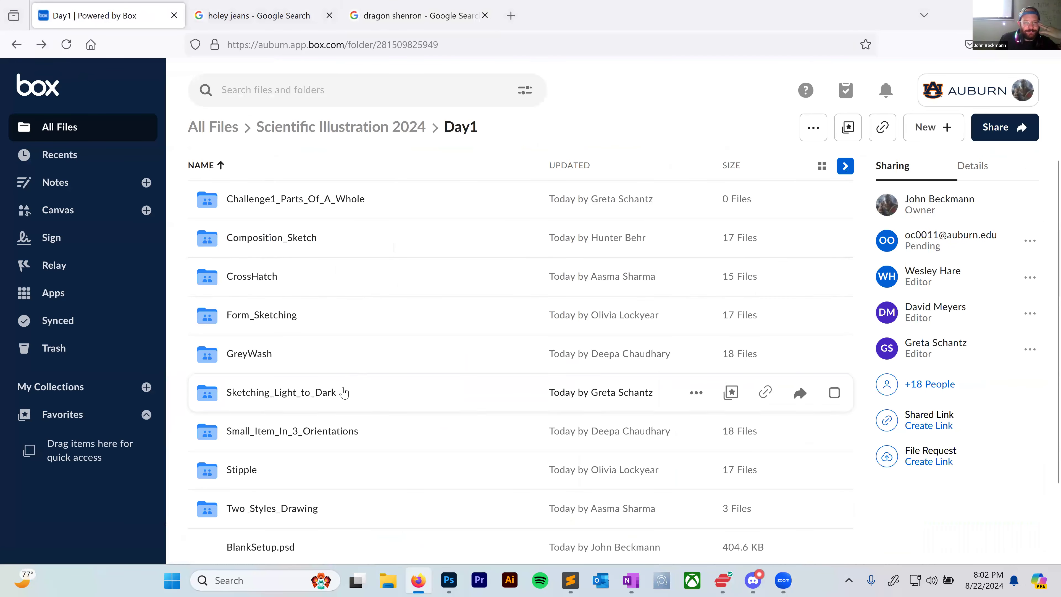
pyautogui.scroll(-2, 343, 392)
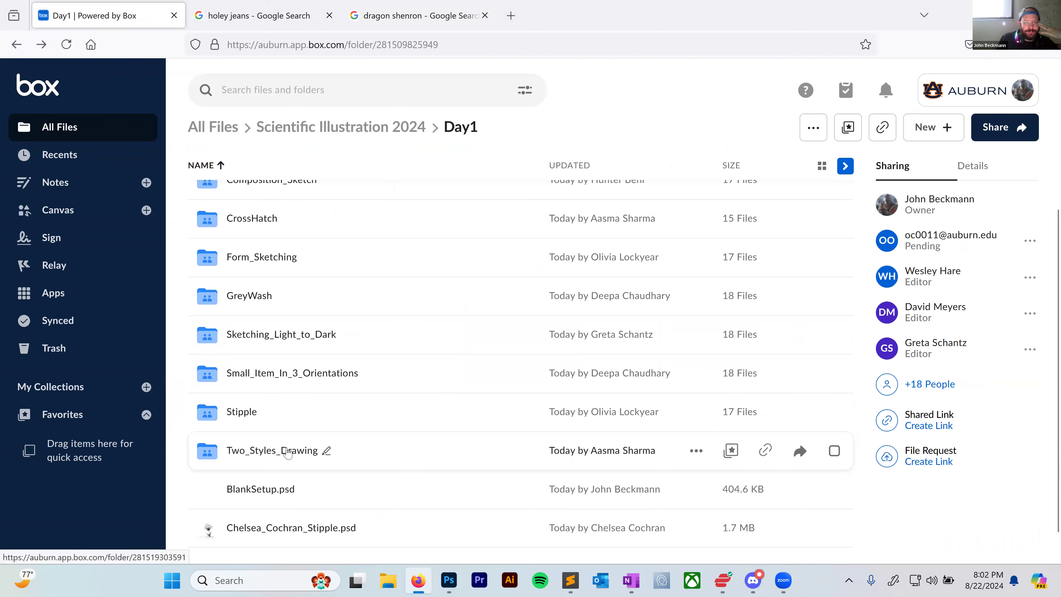
pyautogui.click(258, 456)
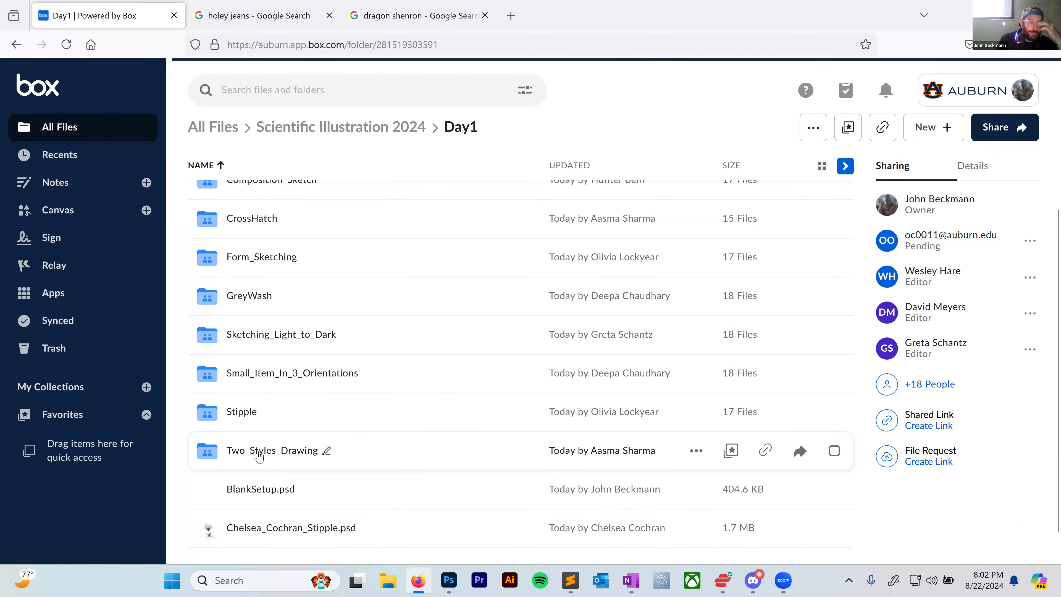
# Upload the saved Dragon2styles Photoshop file from the Desktop to the Two_Styles_Drawing folder.
pyautogui.click(929, 128)
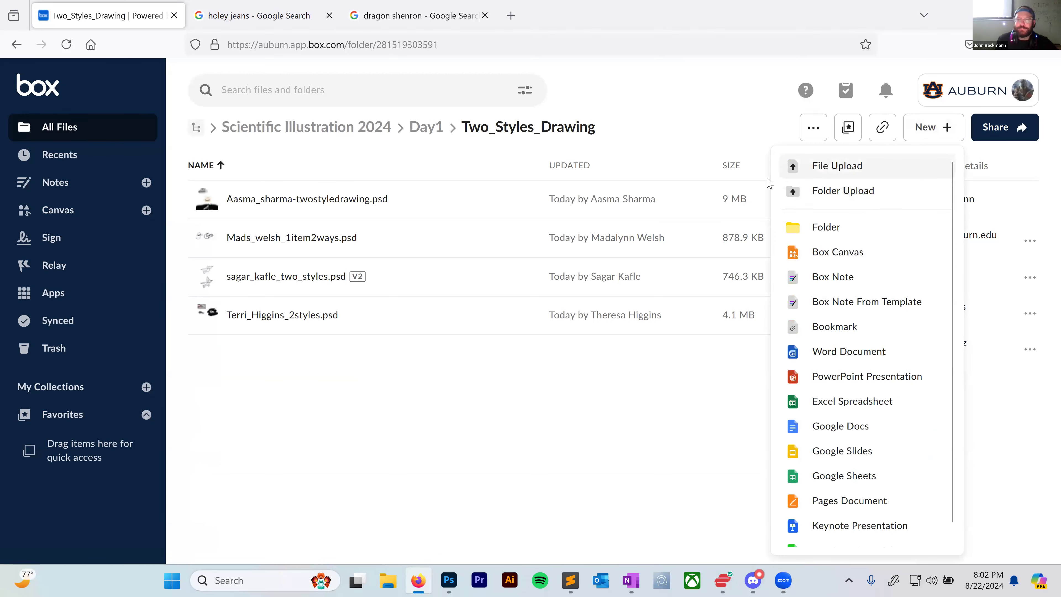
pyautogui.click(837, 167)
pyautogui.click(175, 187)
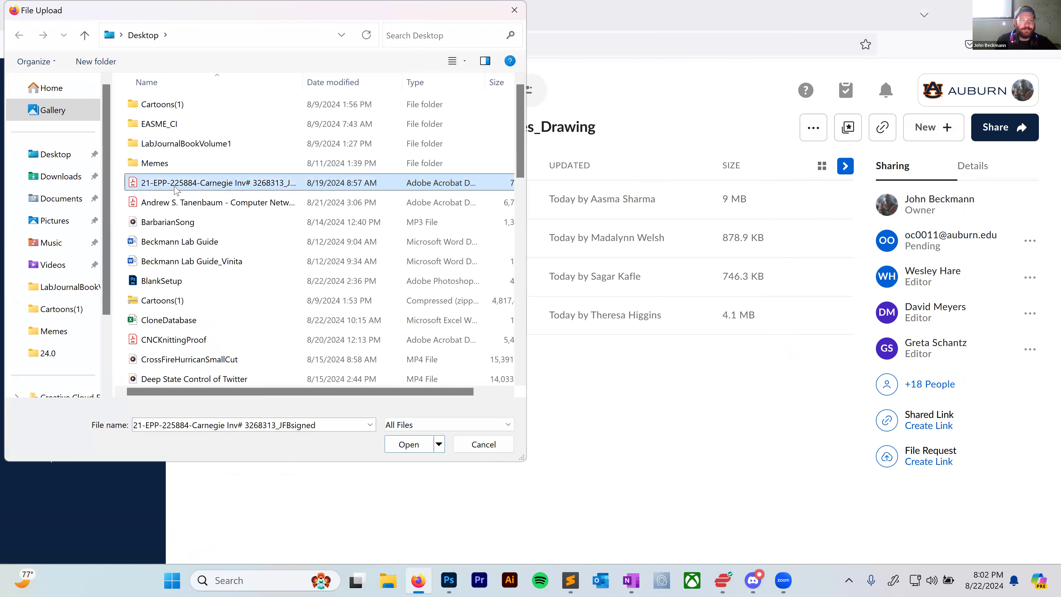
pyautogui.press('b')
pyautogui.scroll(-5, 201, 268)
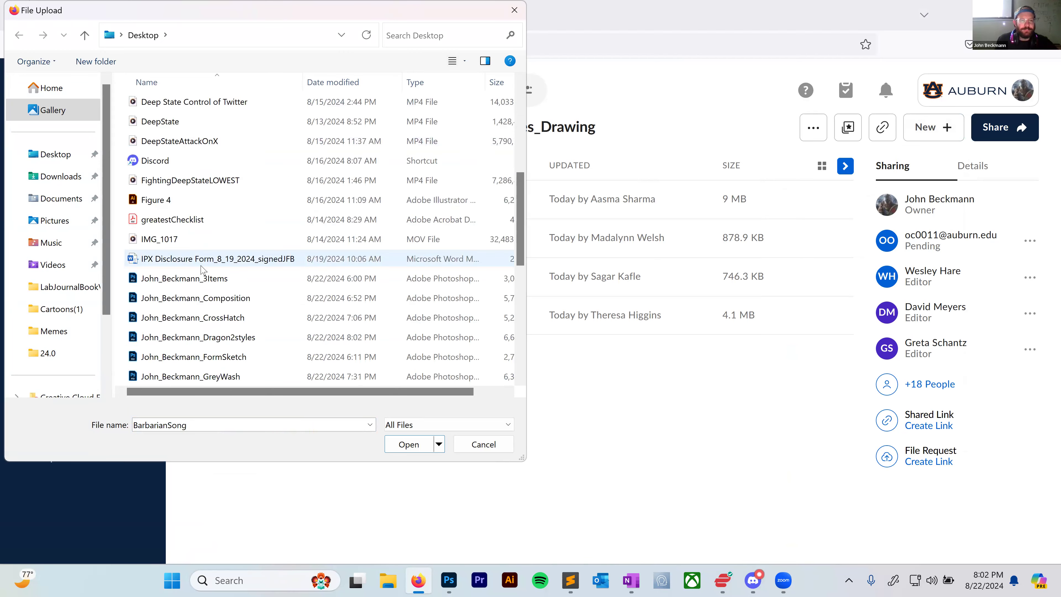
pyautogui.scroll(-2, 202, 269)
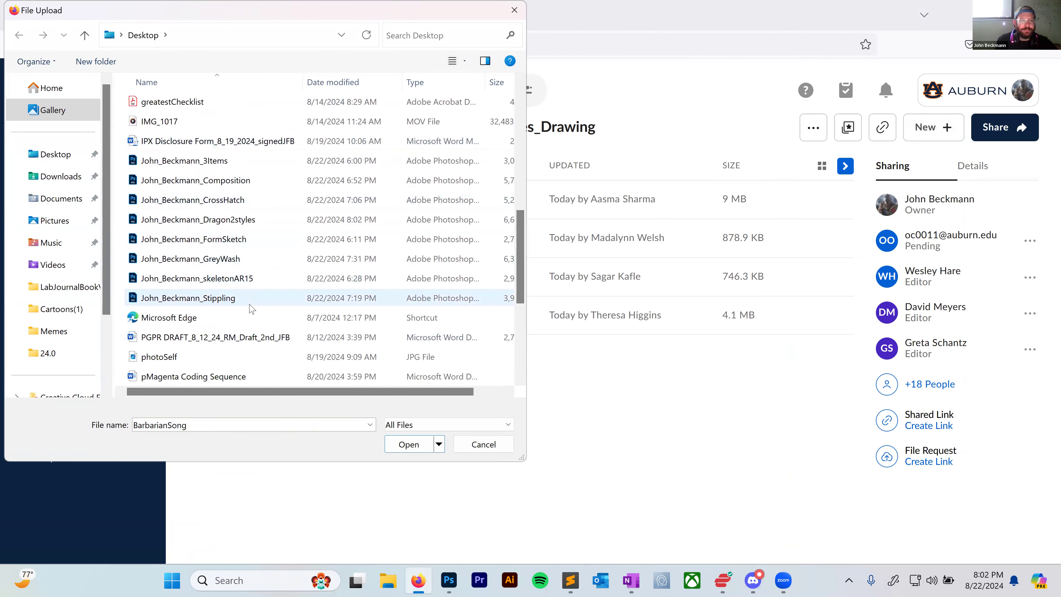
pyautogui.doubleClick(246, 221)
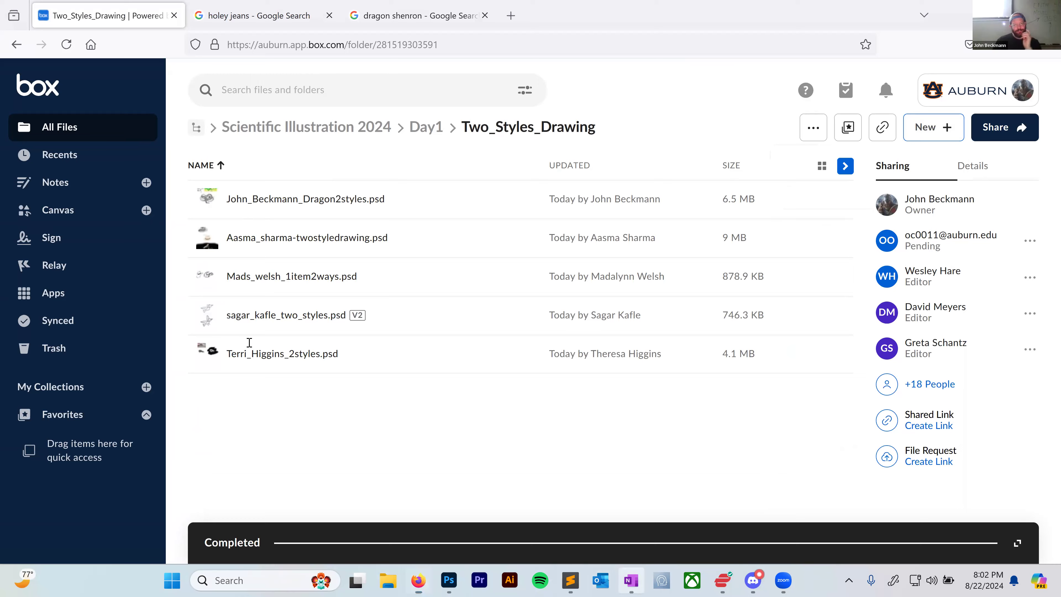
# Switch to the OneNote outline and cross off the checkbox for the activity of drawing an item in two styles.
pyautogui.hotkey('alt', 'Tab')
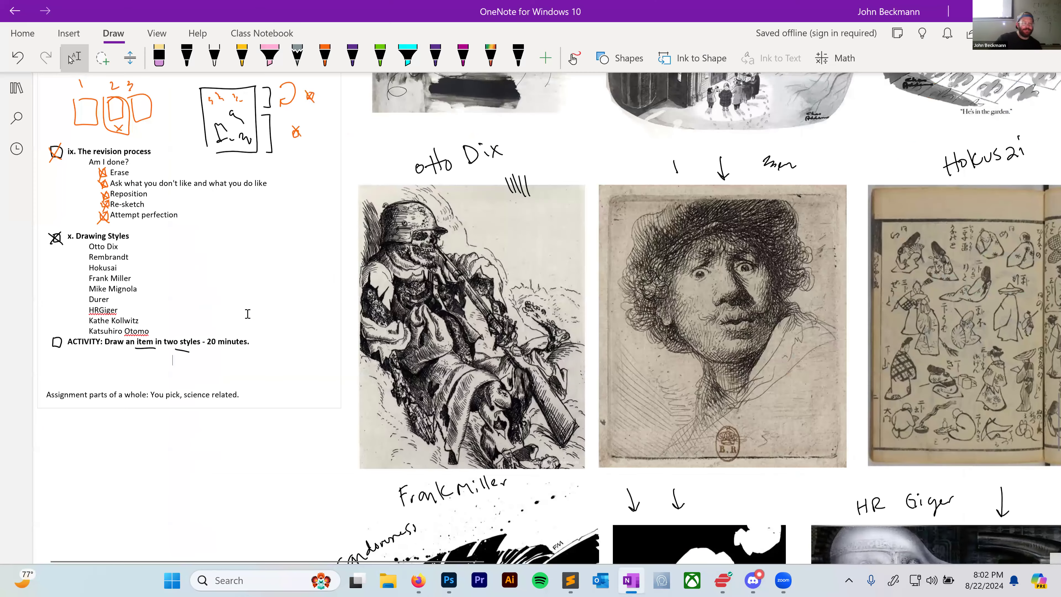
pyautogui.moveTo(49, 329); pyautogui.dragTo(52, 347)
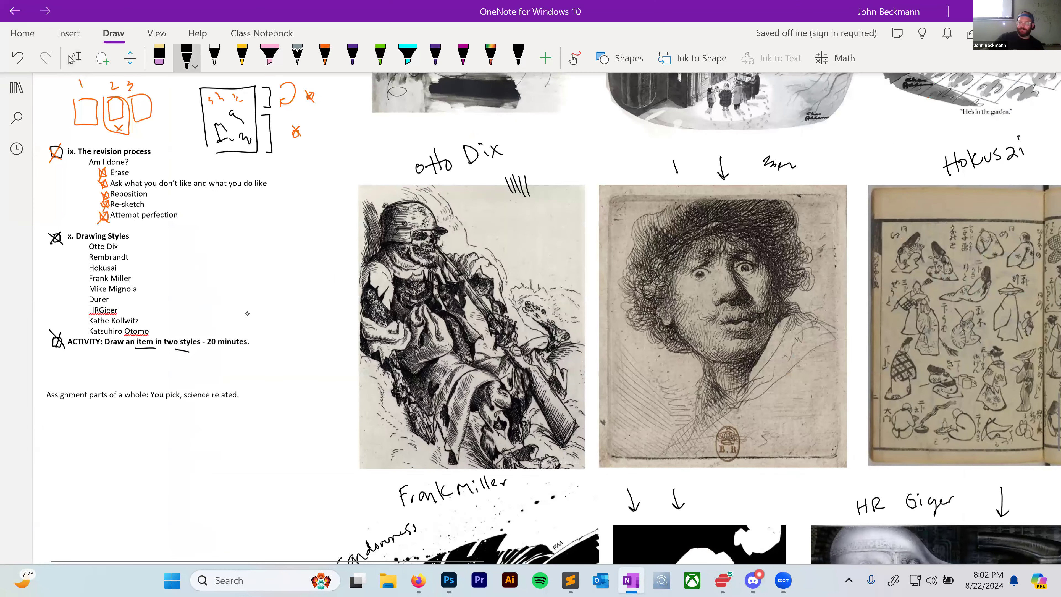